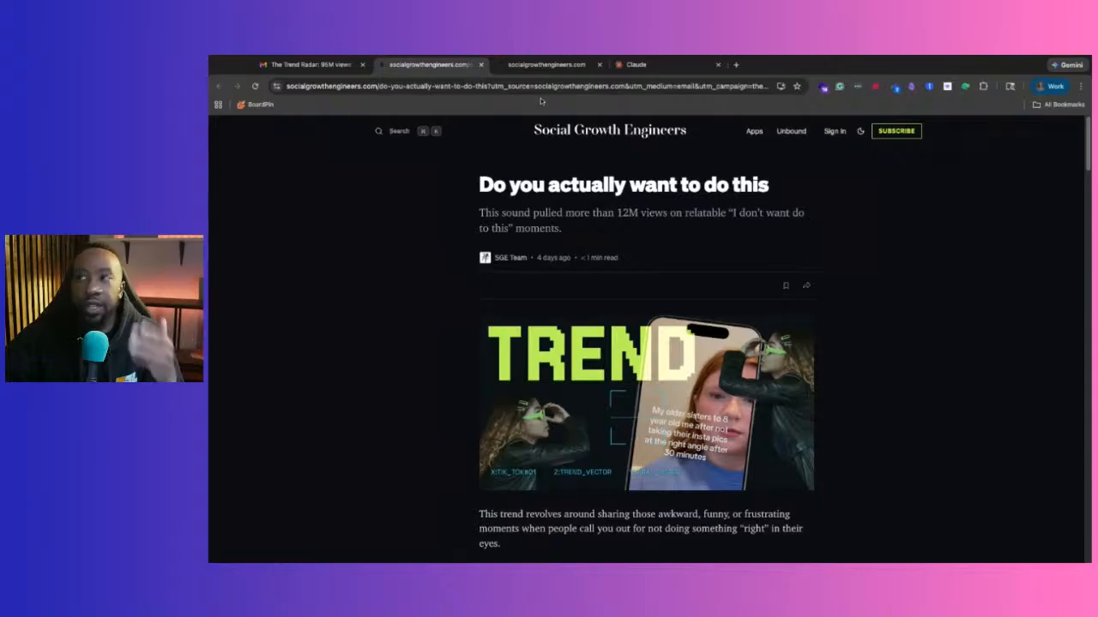
Switch between the Claude, SGE article and homepage tabs, ending on the socialgrowthengineers.com homepage.
click(656, 66)
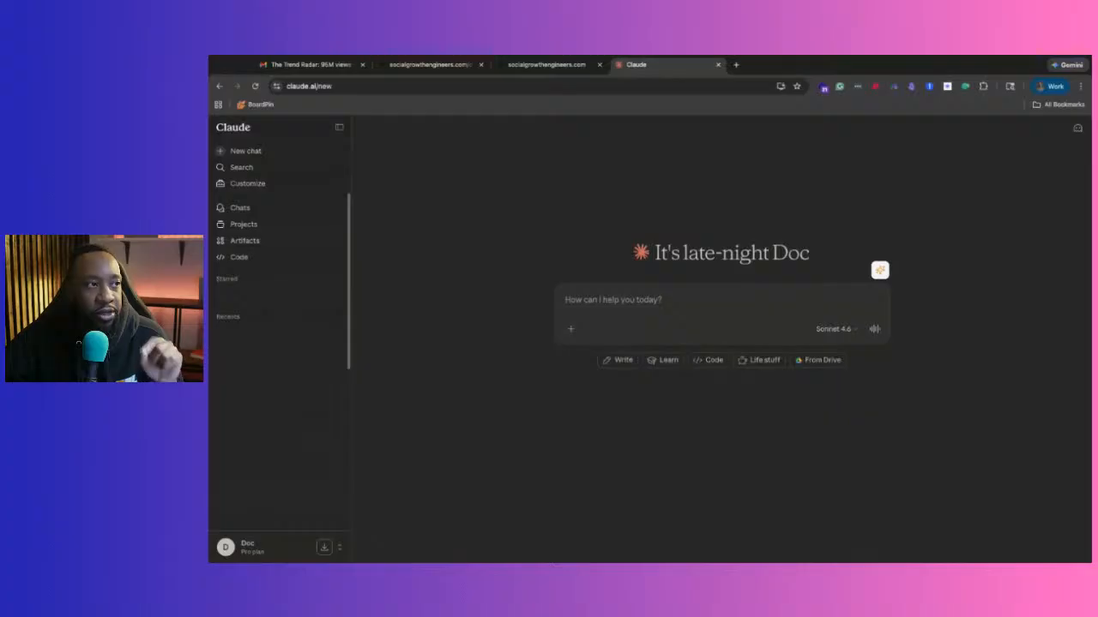
click(558, 63)
click(428, 64)
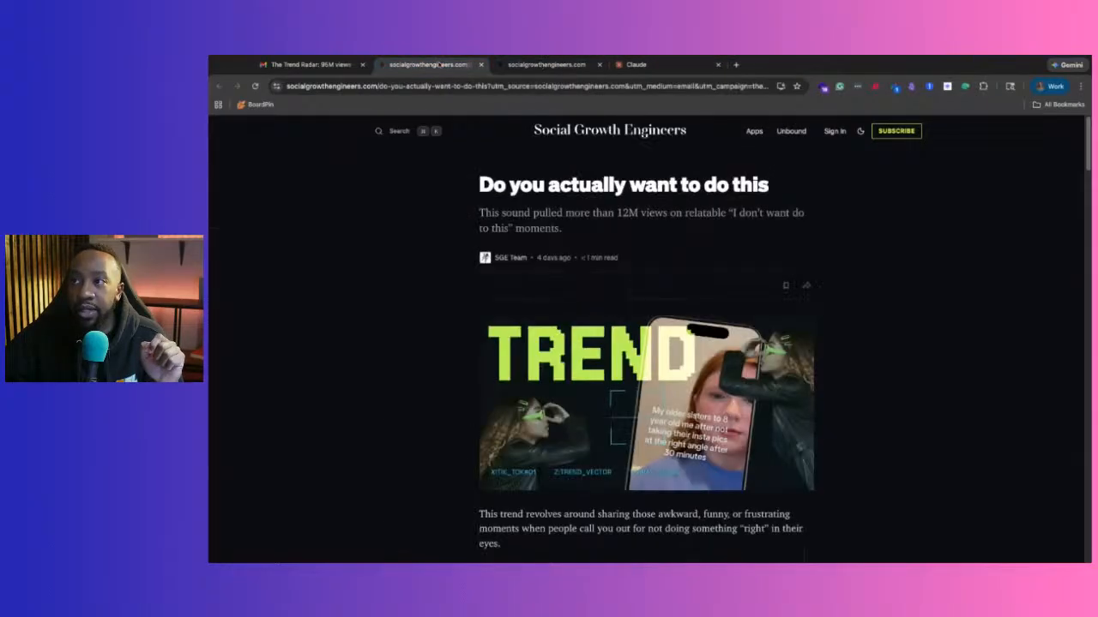
click(554, 73)
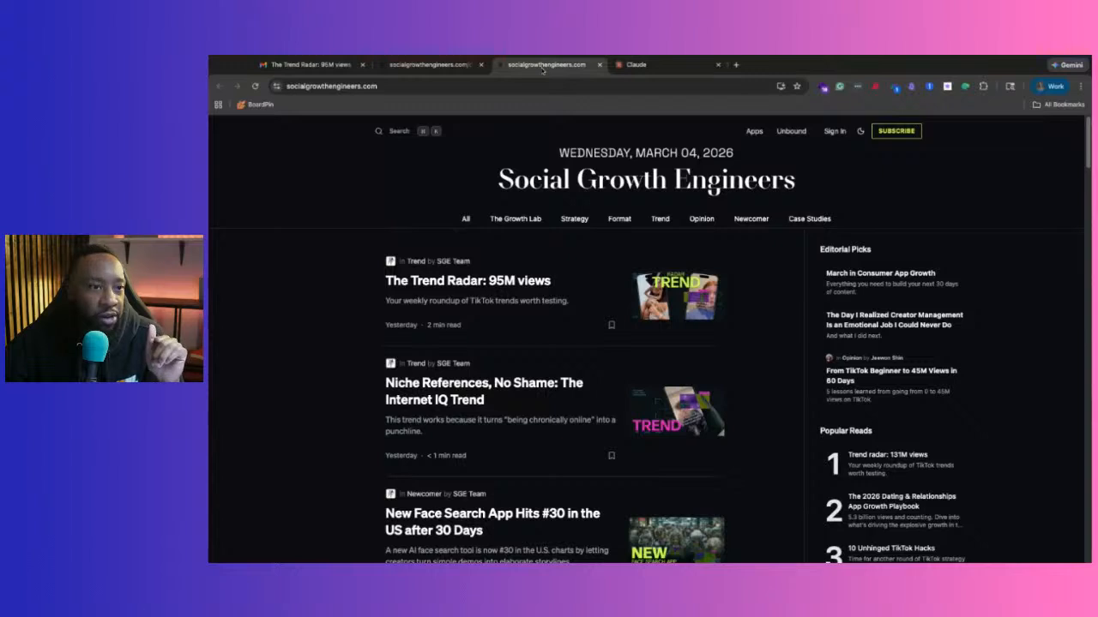
click(454, 66)
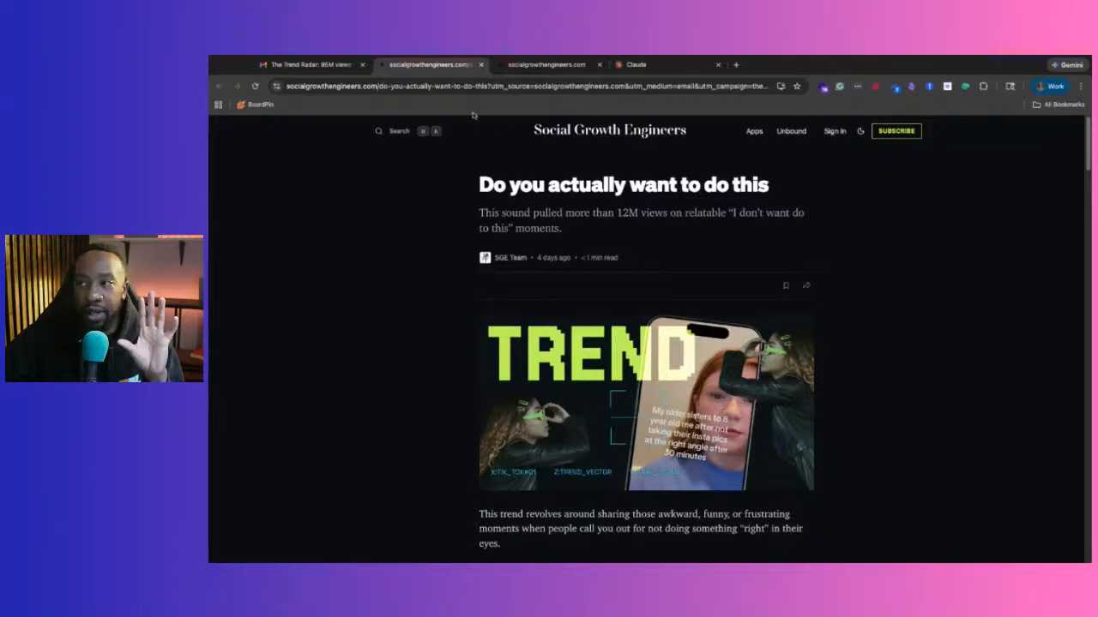
scroll(492, 161, down, 10)
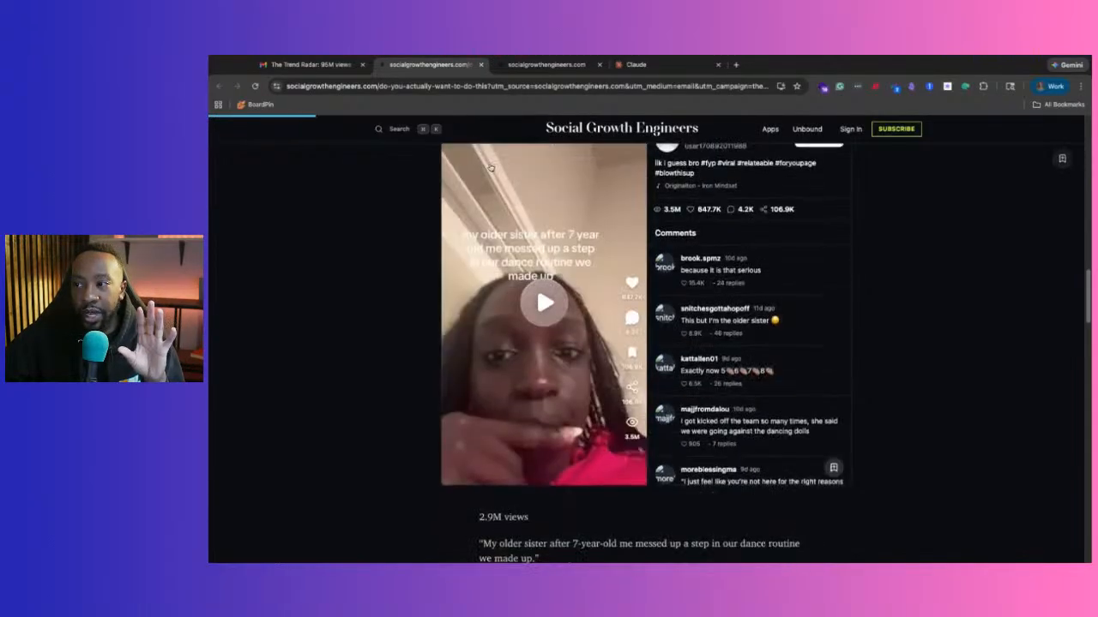
scroll(489, 163, up, 10)
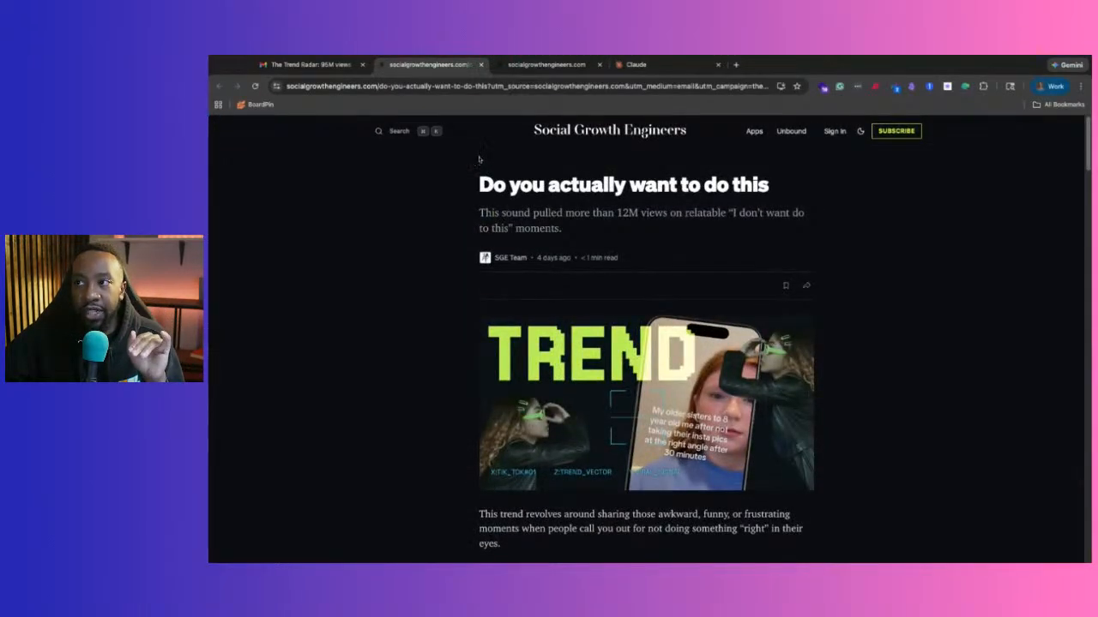
click(545, 64)
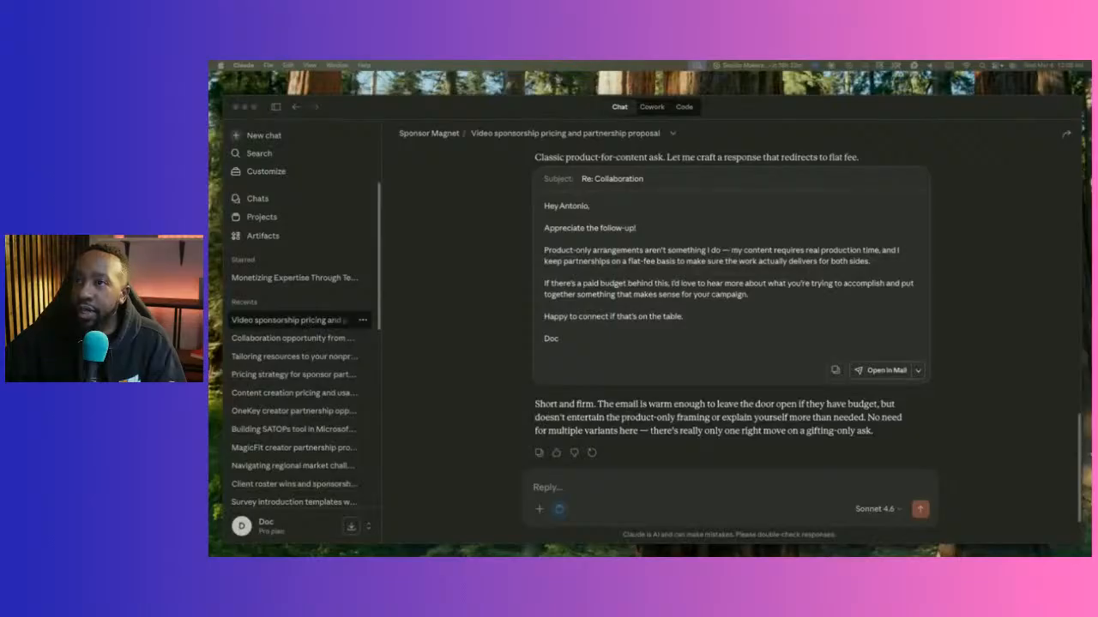
Enlarge the Claude window and start a blank new chat.
drag(225, 97, 223, 86)
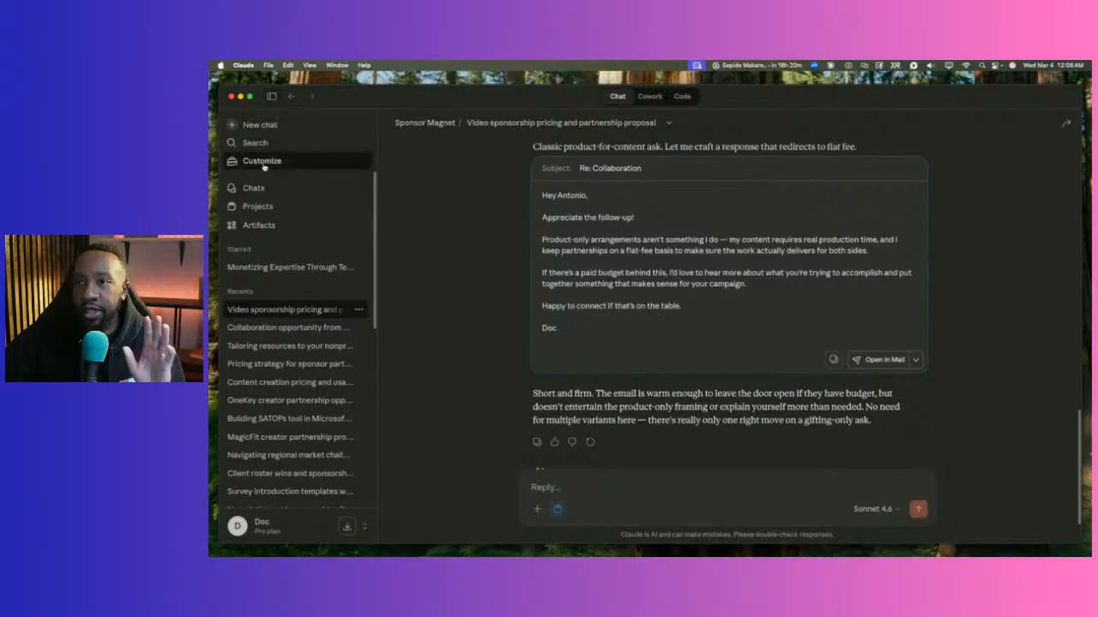
click(287, 127)
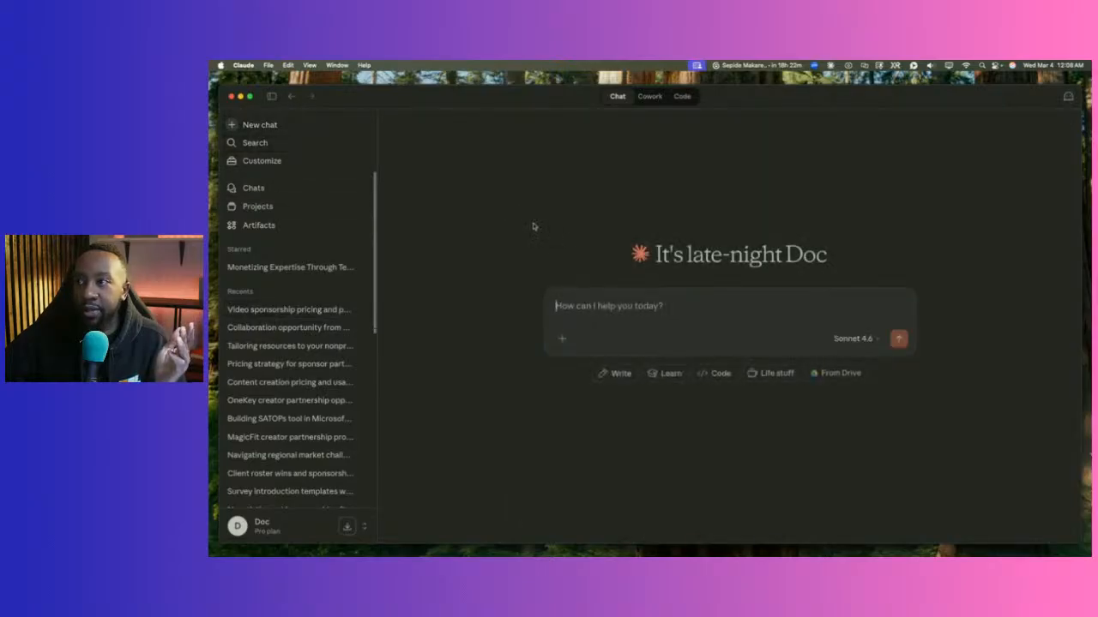
Try the Code and Chat modes, settle on Cowork, and open 'Optimize studio lighting setup'.
click(271, 96)
click(271, 96)
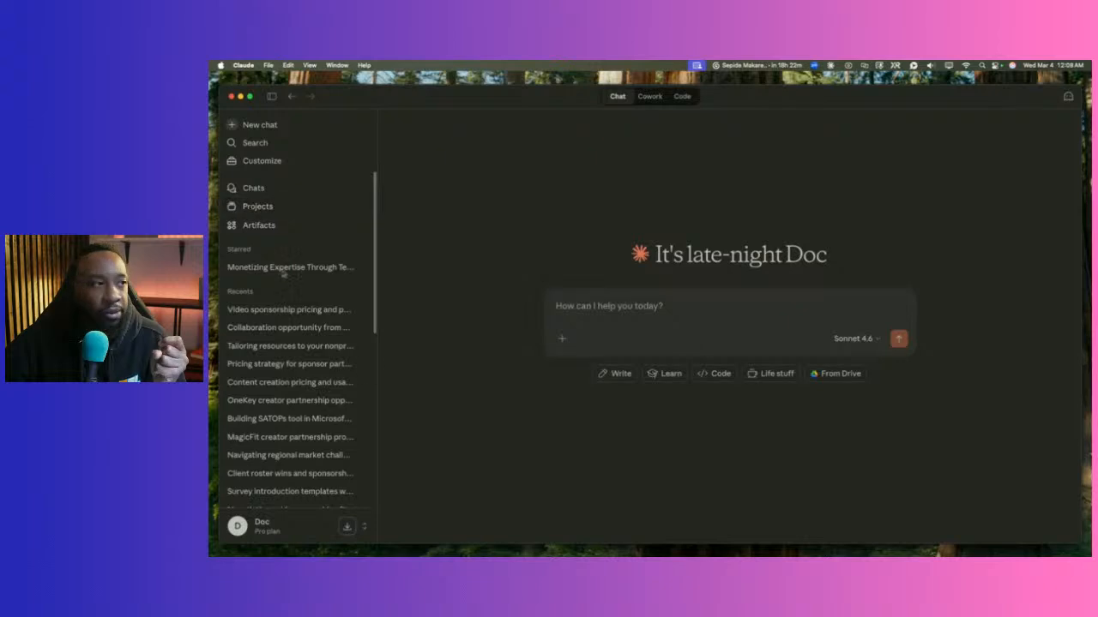
click(646, 98)
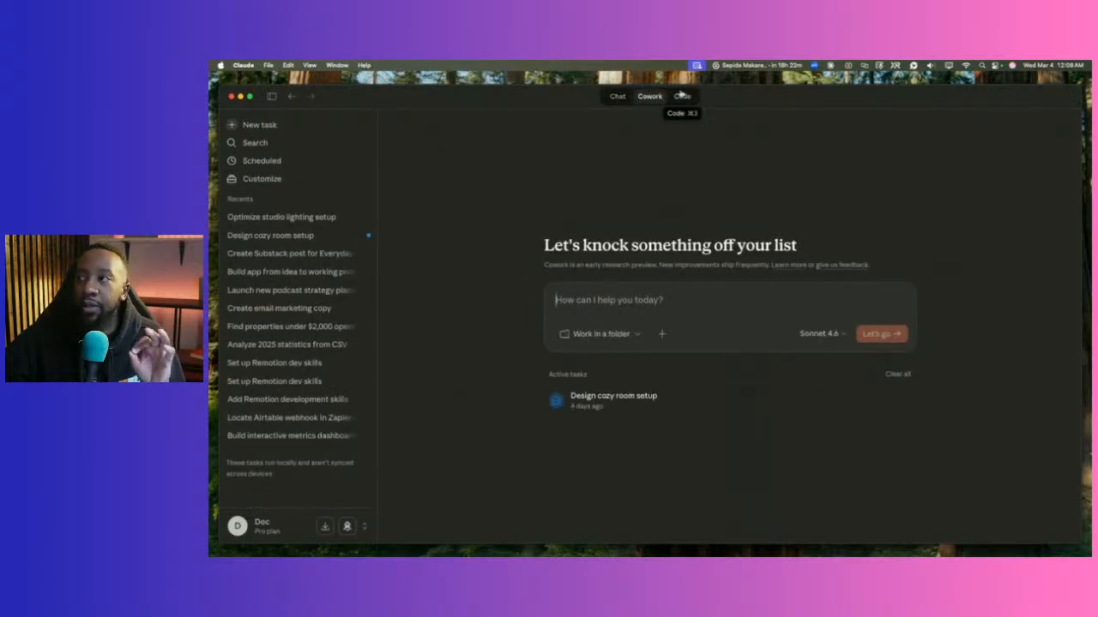
click(681, 96)
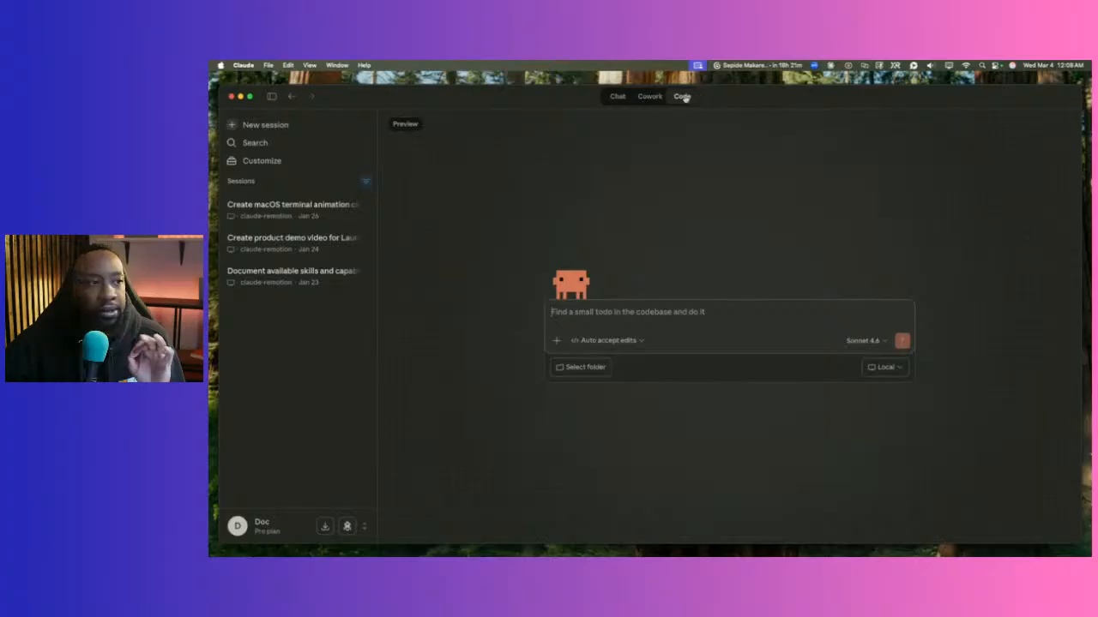
click(618, 97)
click(646, 98)
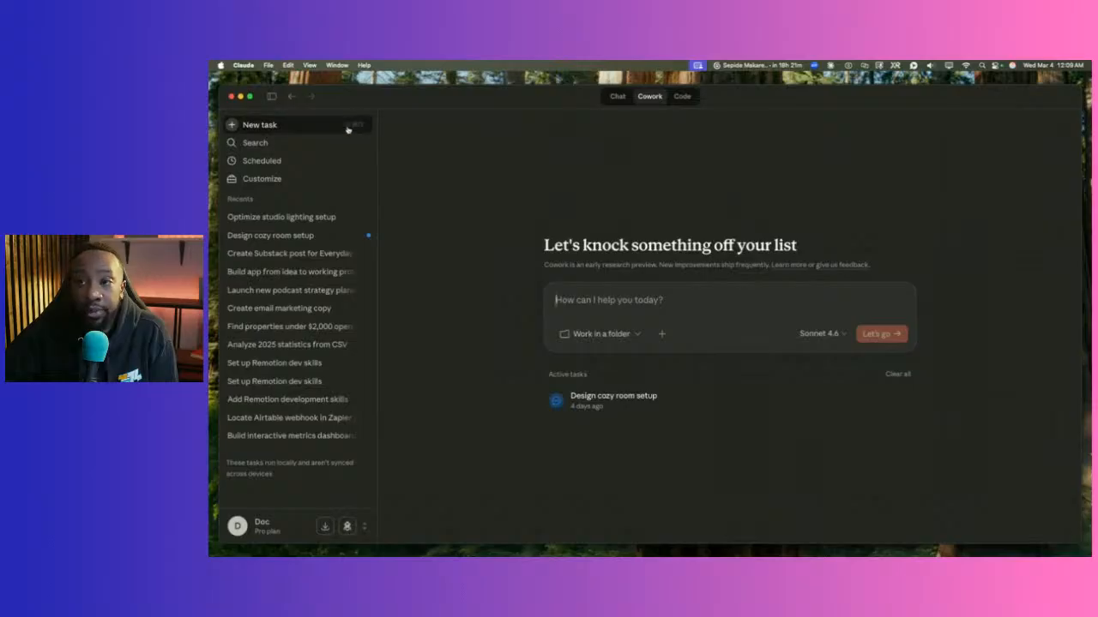
click(307, 222)
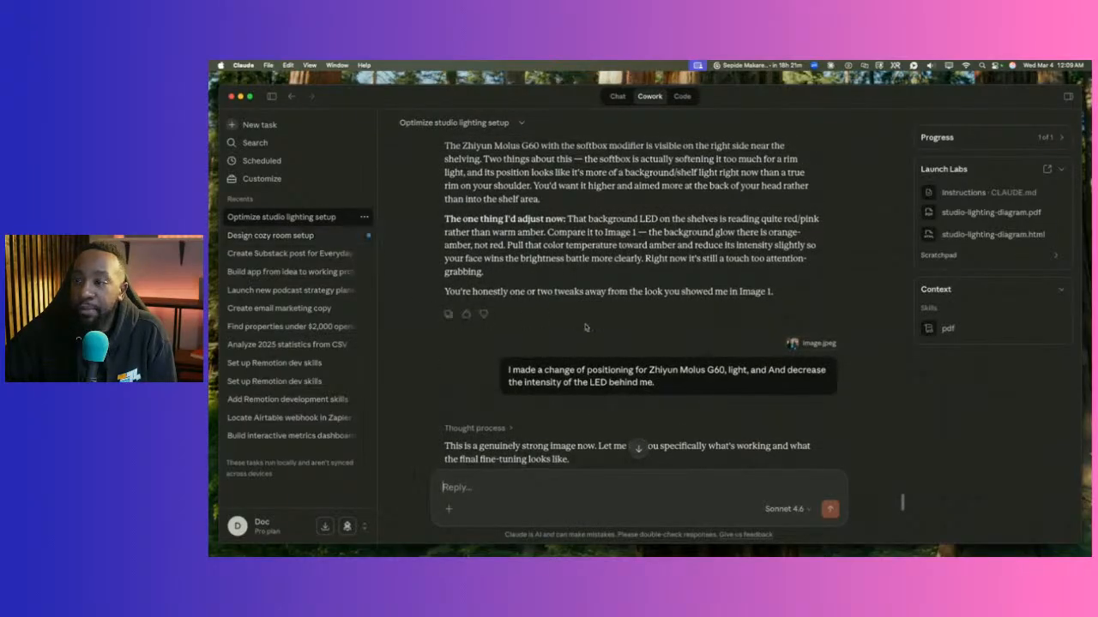
Preview the Studio lighting diagram PDF, scrolling its pages with the preview panel temporarily widened.
click(526, 310)
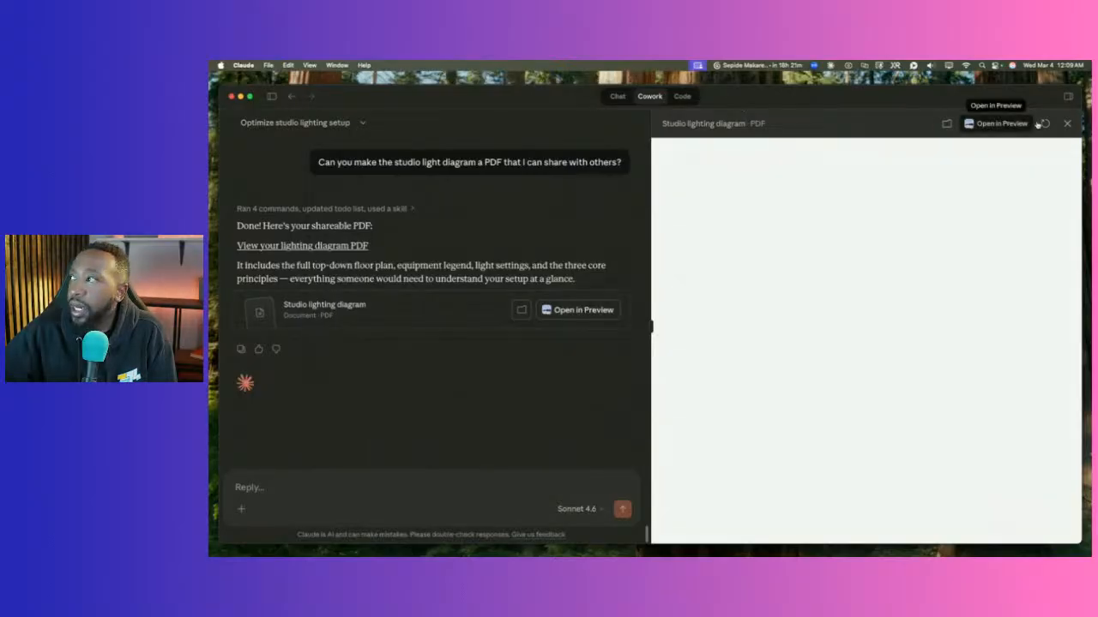
scroll(751, 298, down, 3)
scroll(750, 297, down, 5)
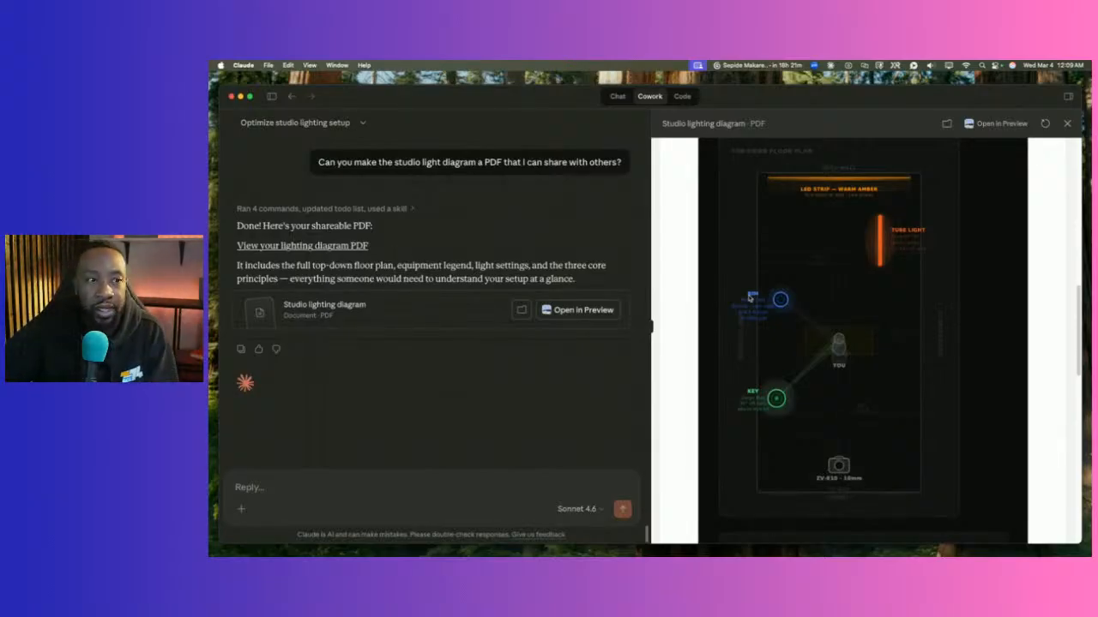
scroll(815, 309, down, 3)
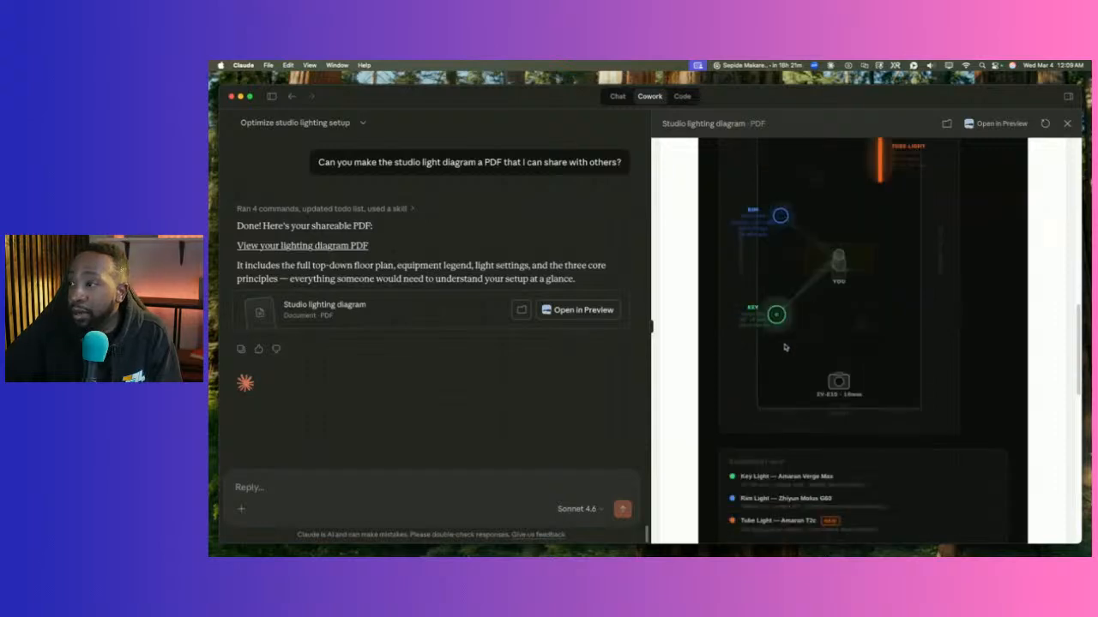
drag(649, 323, 492, 325)
scroll(573, 323, down, 4)
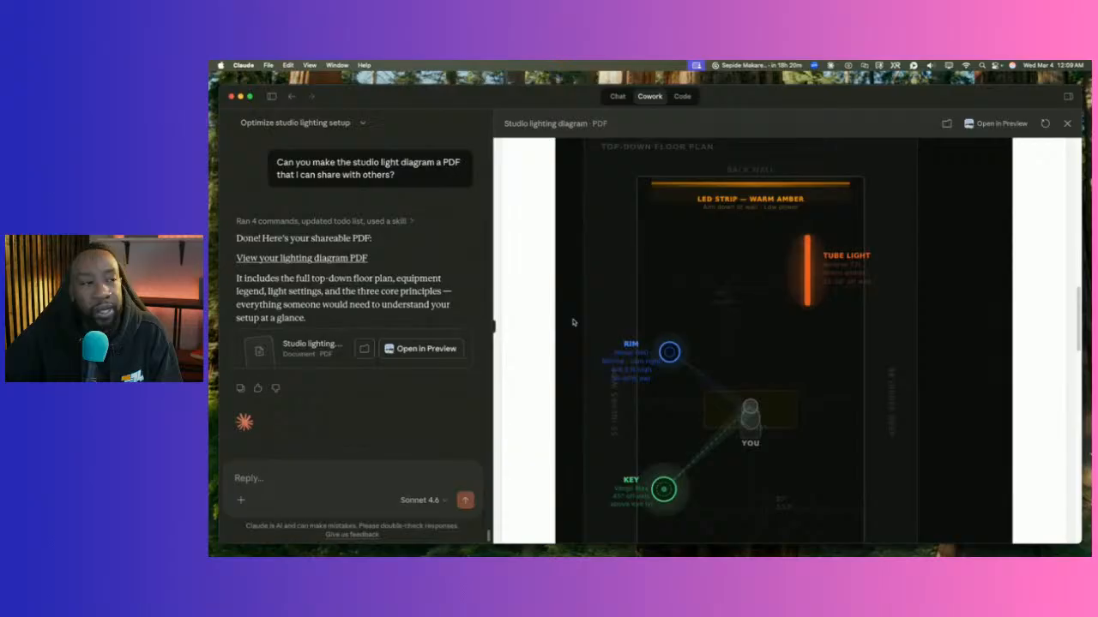
scroll(591, 324, down, 1)
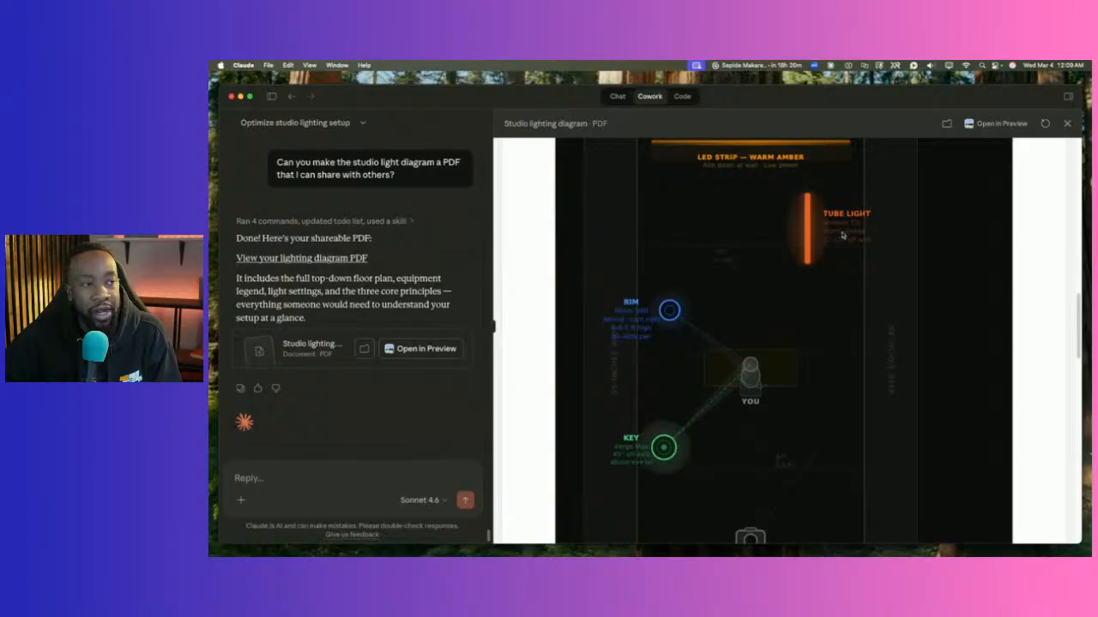
scroll(754, 206, up, 2)
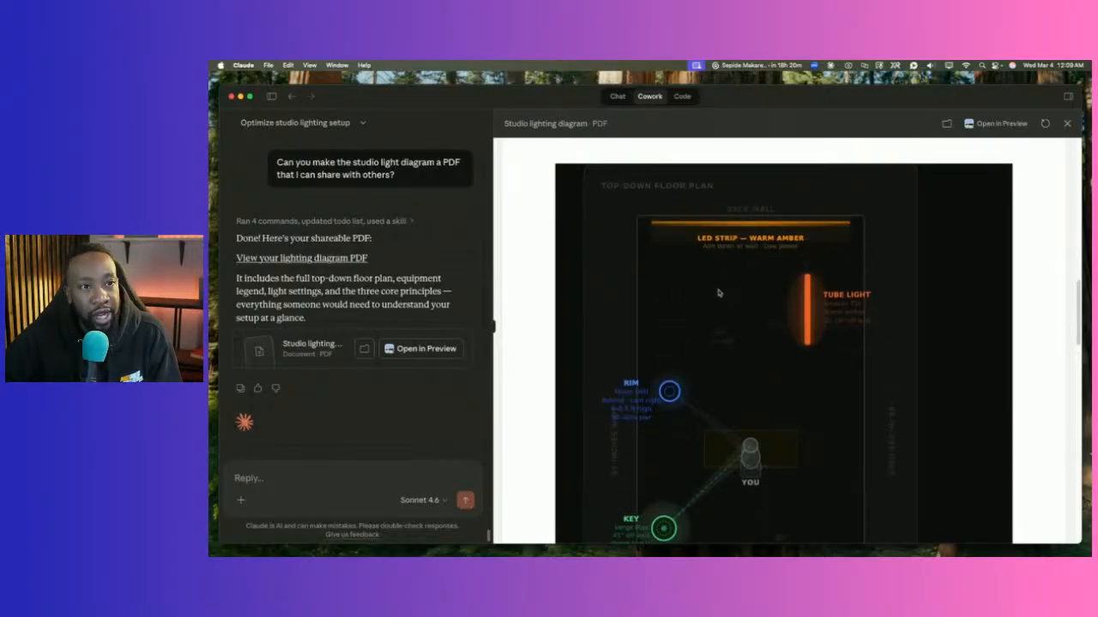
scroll(712, 283, down, 10)
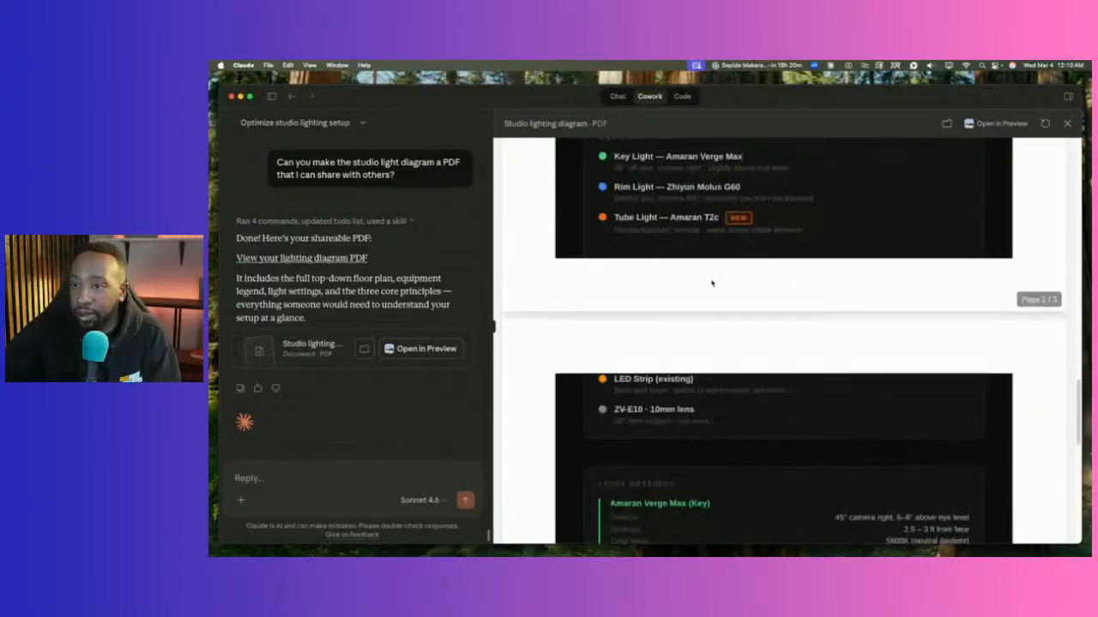
scroll(712, 283, down, 10)
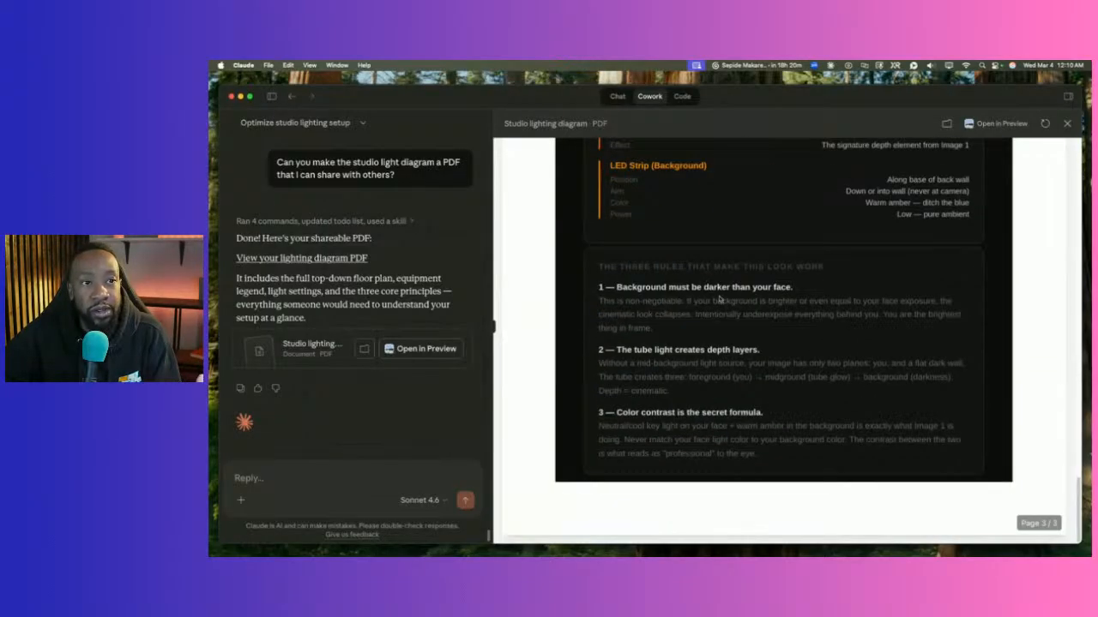
scroll(719, 299, up, 20)
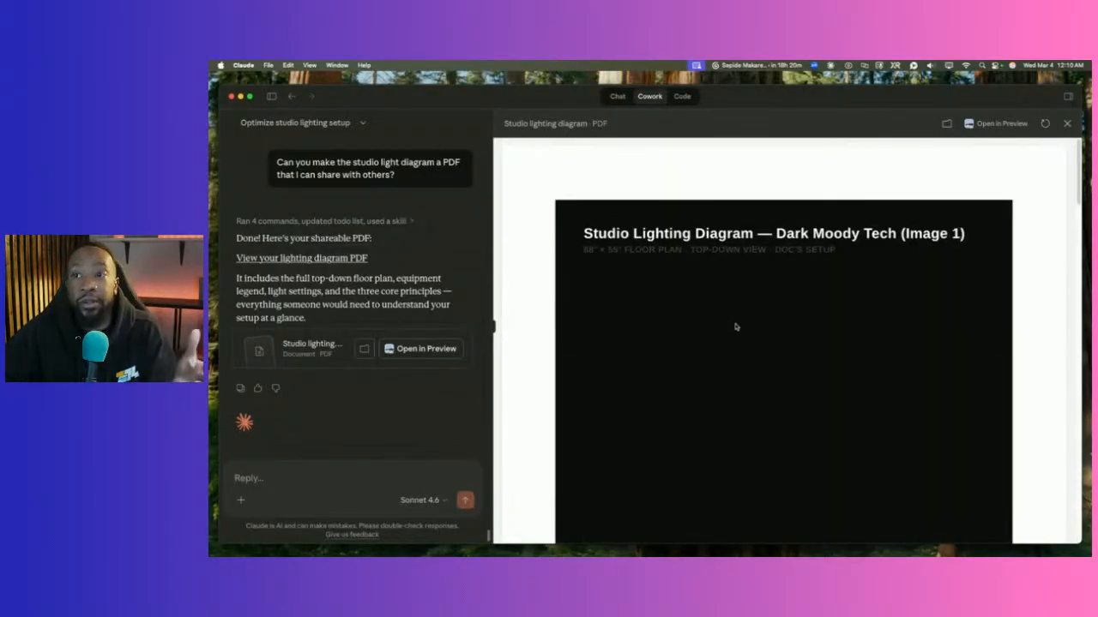
drag(493, 326, 727, 325)
Scroll back up and expand the full text of the first lighting-task message.
scroll(467, 317, up, 15)
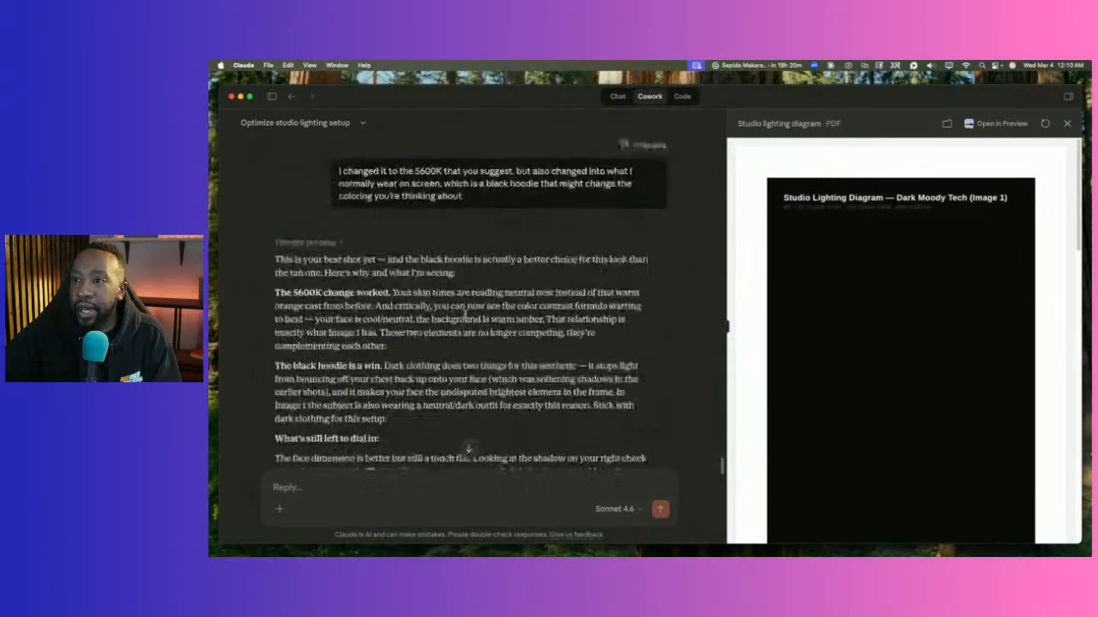
scroll(467, 315, up, 10)
scroll(721, 416, up, 20)
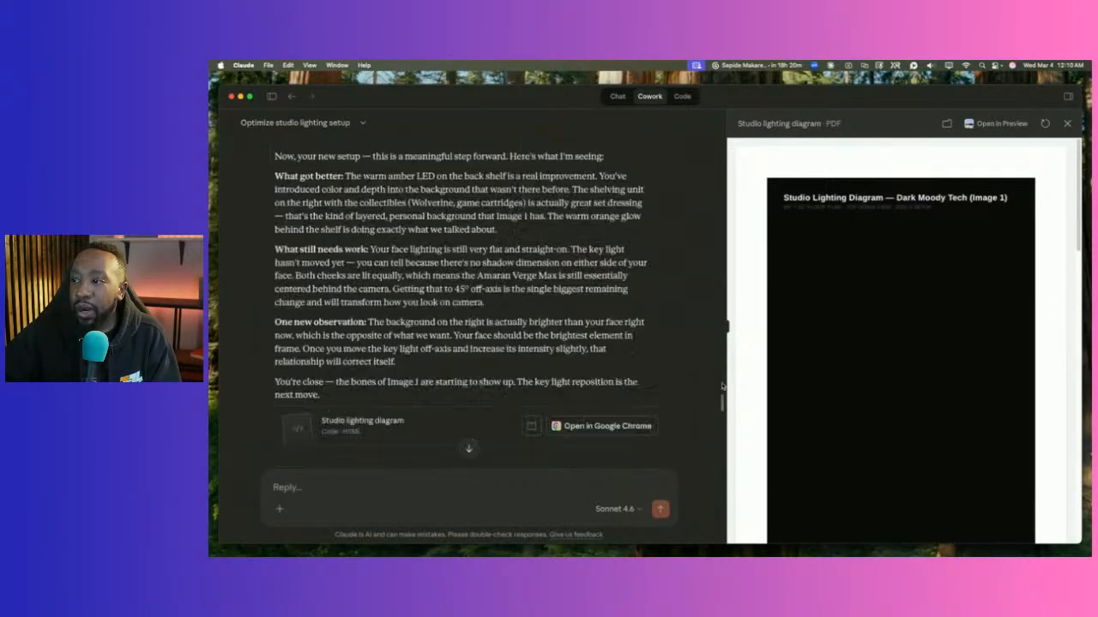
drag(716, 157, 717, 134)
click(355, 308)
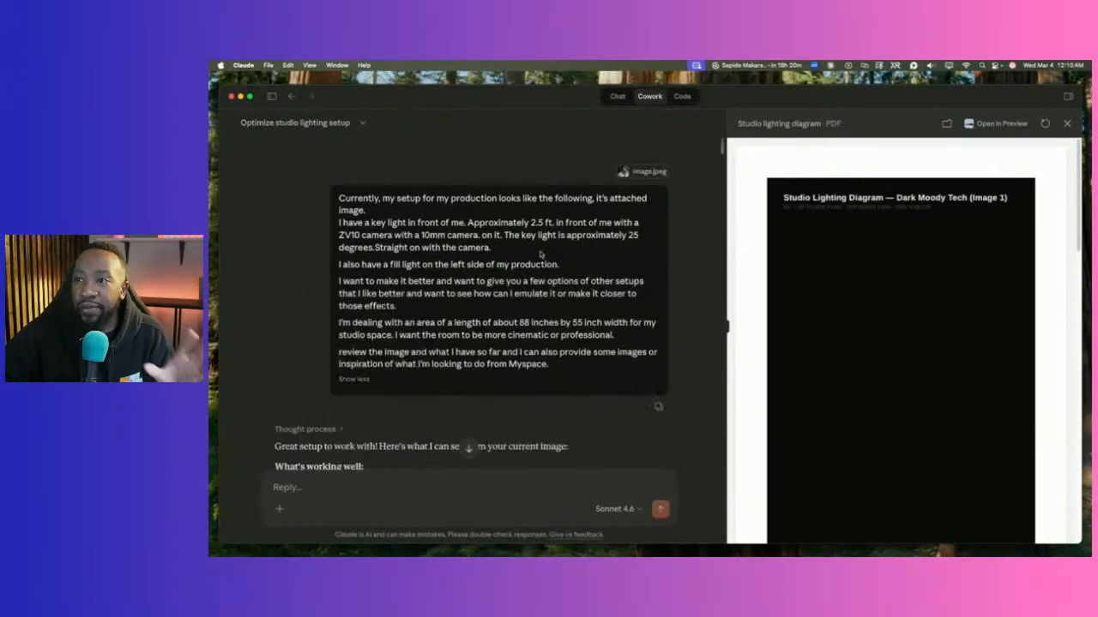
drag(720, 146, 708, 206)
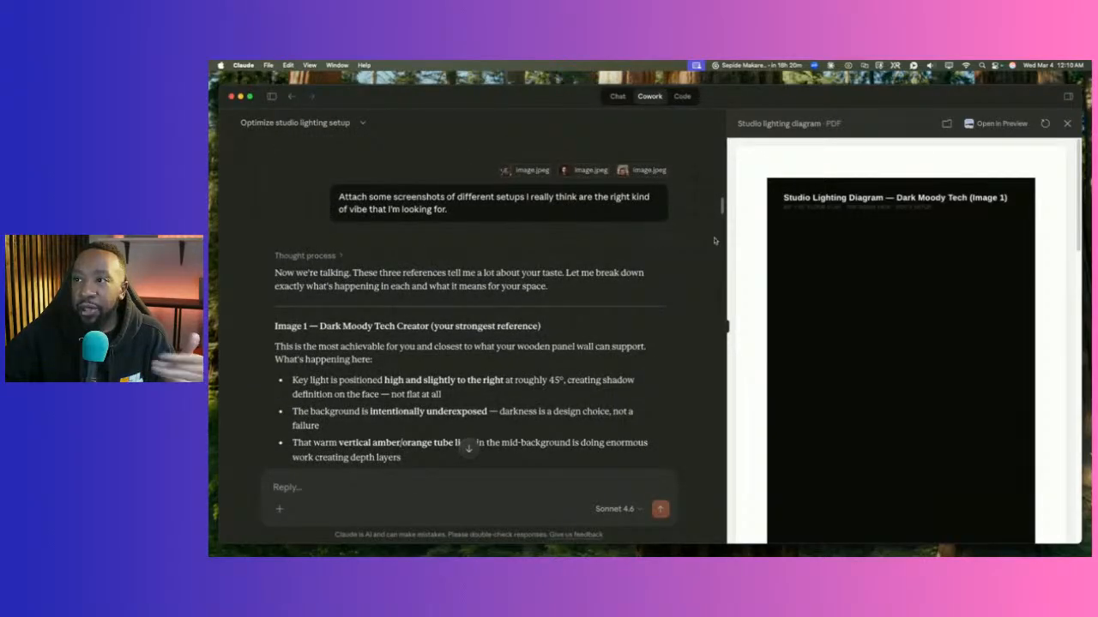
drag(722, 213, 705, 425)
drag(724, 327, 583, 326)
Scroll through the three pages of the studio lighting diagram PDF preview.
scroll(686, 257, down, 10)
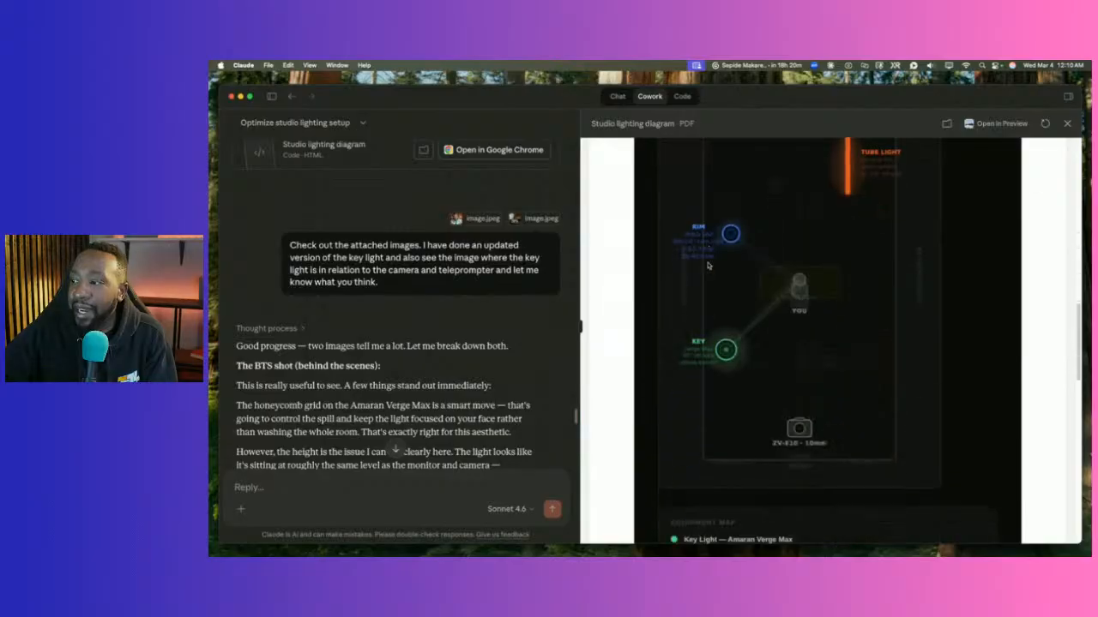
scroll(703, 264, up, 2)
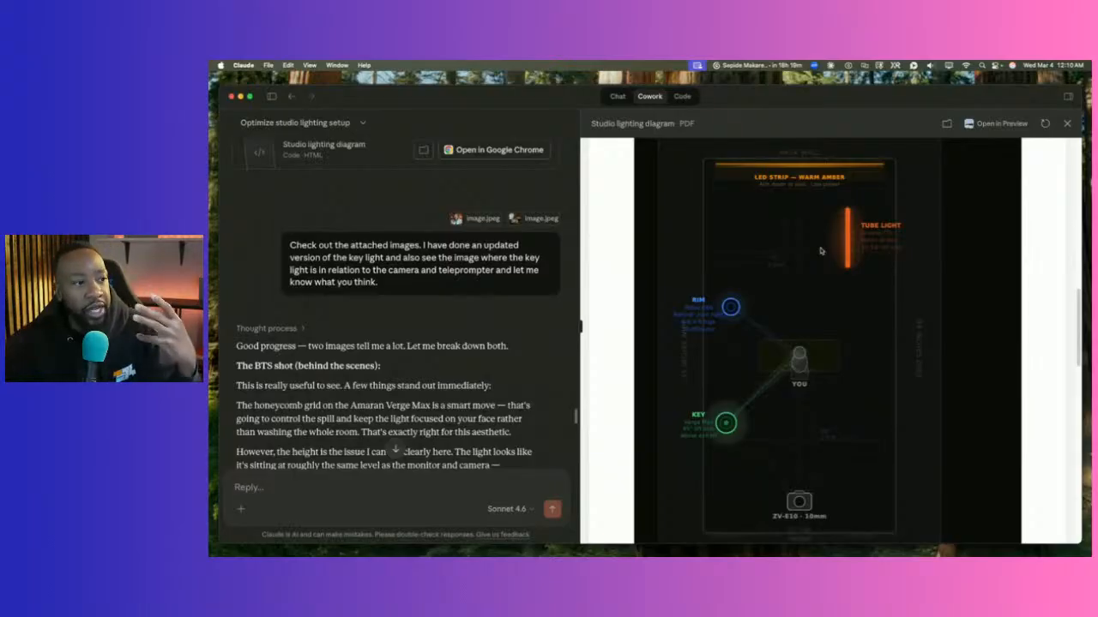
scroll(782, 310, up, 3)
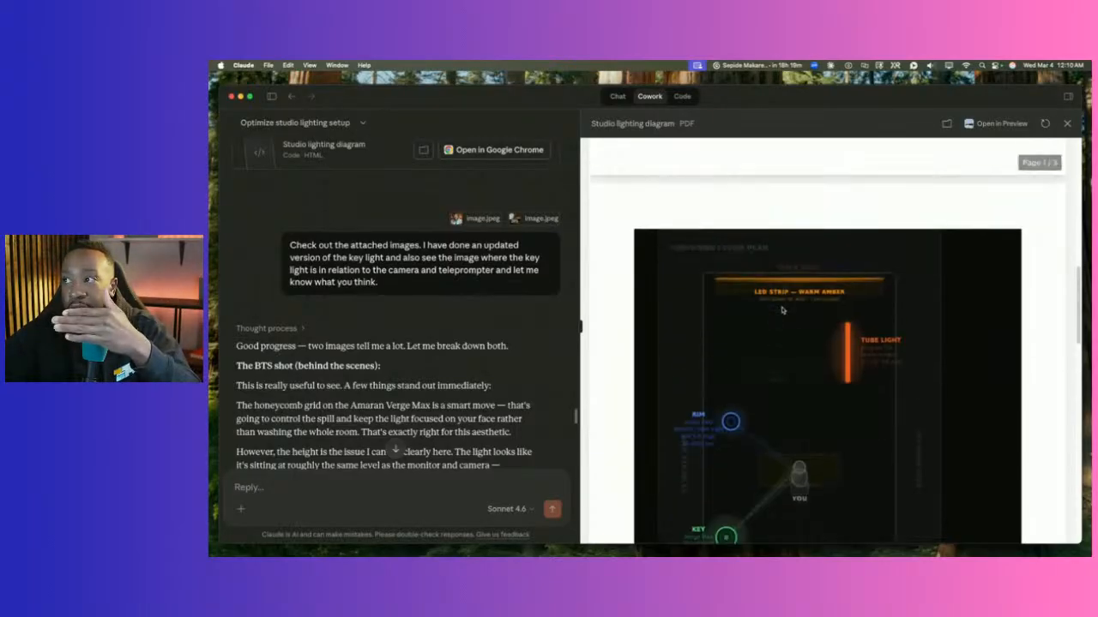
scroll(782, 311, down, 2)
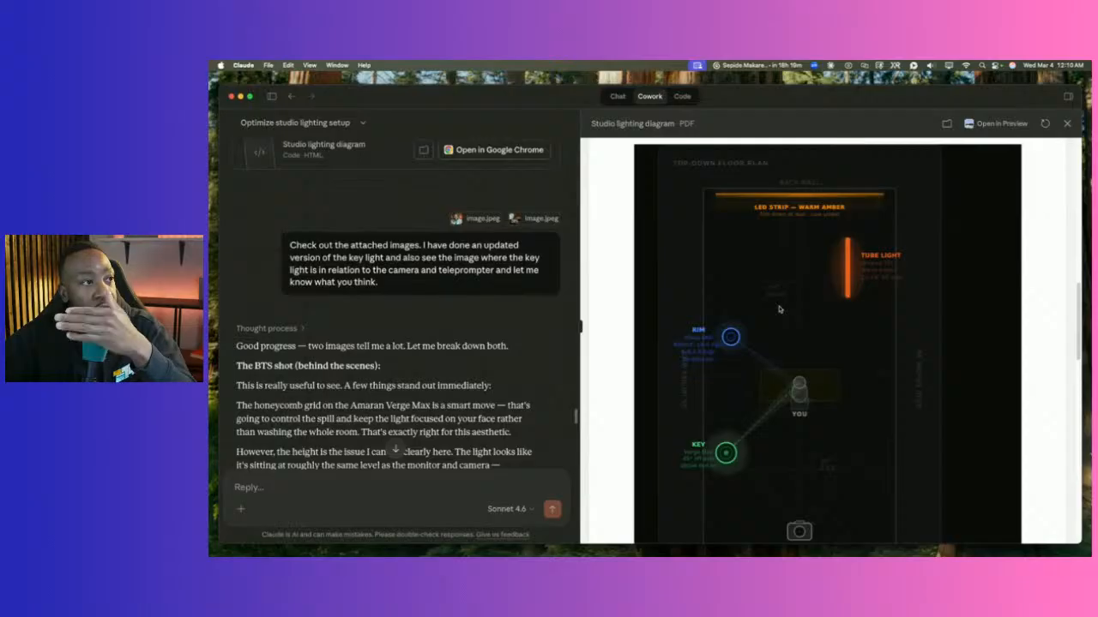
scroll(780, 309, down, 8)
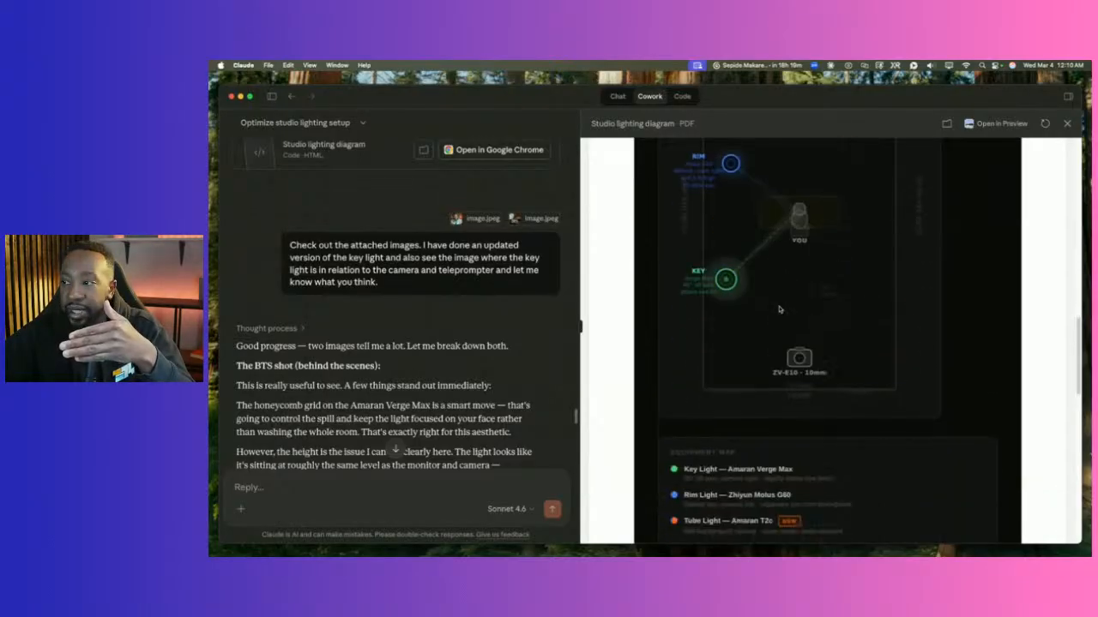
scroll(779, 309, down, 1)
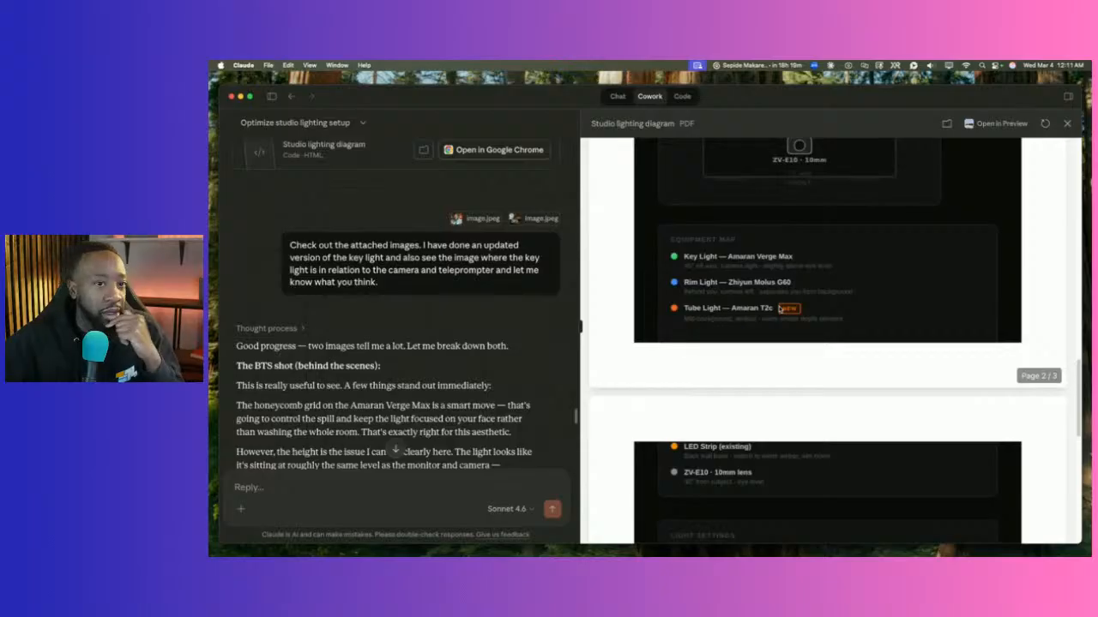
scroll(779, 309, down, 10)
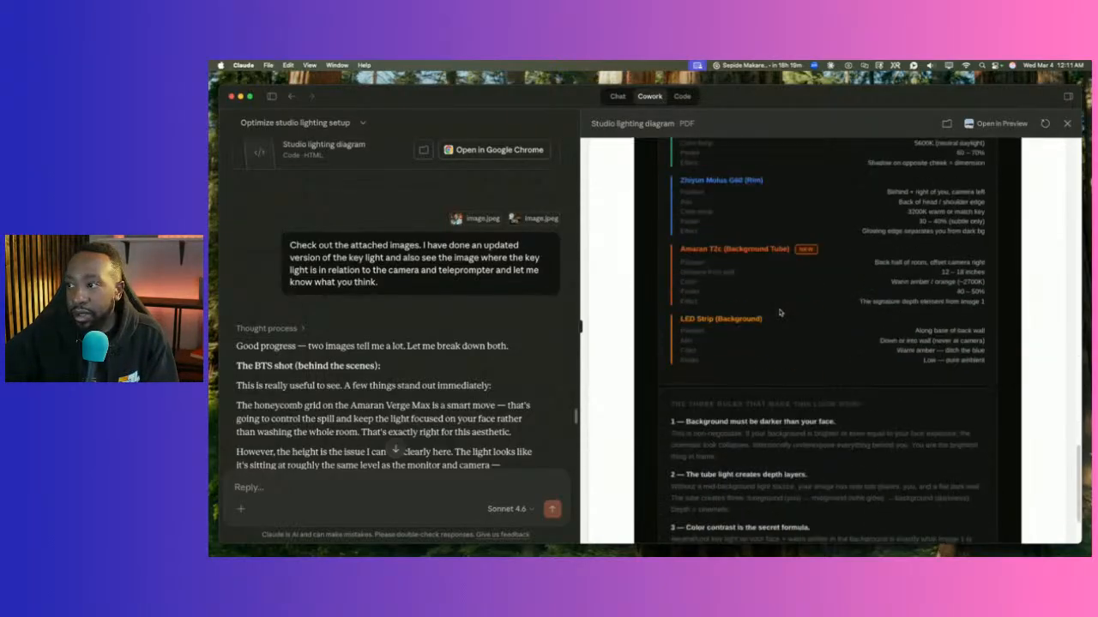
scroll(779, 312, down, 3)
scroll(778, 312, up, 8)
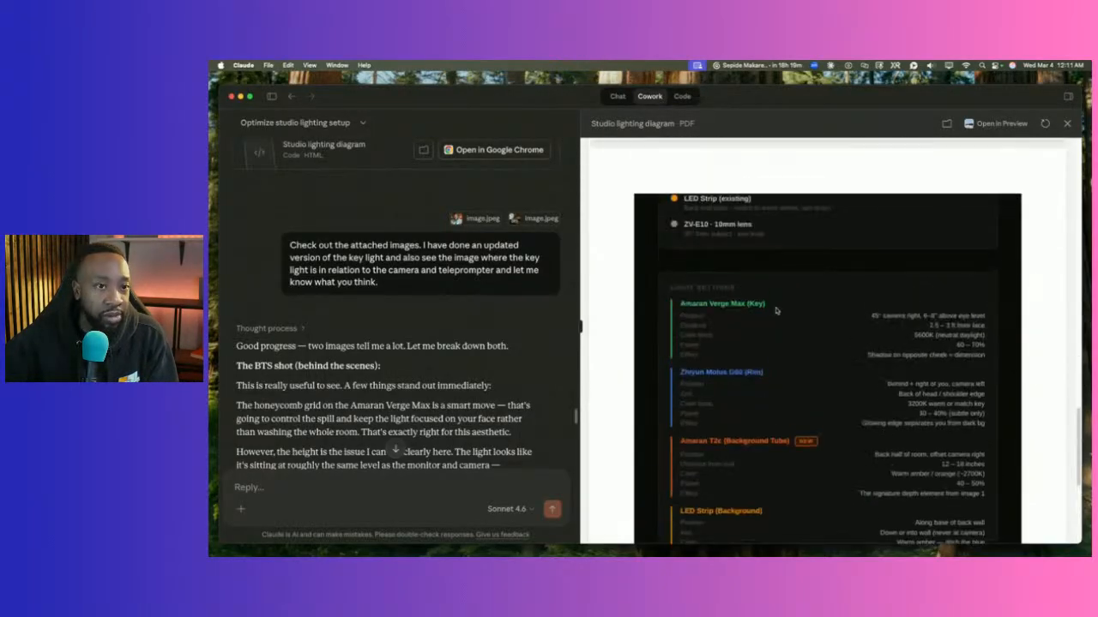
scroll(776, 308, up, 20)
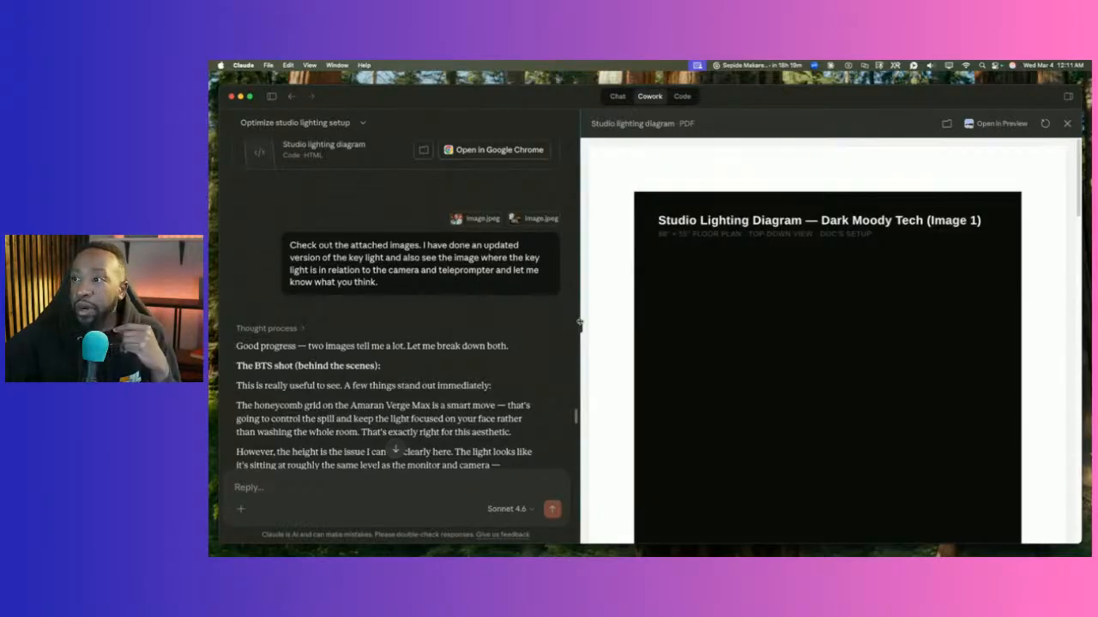
Widen the conversation, close the lighting diagram PDF preview, and return to Chat mode.
drag(580, 307, 835, 307)
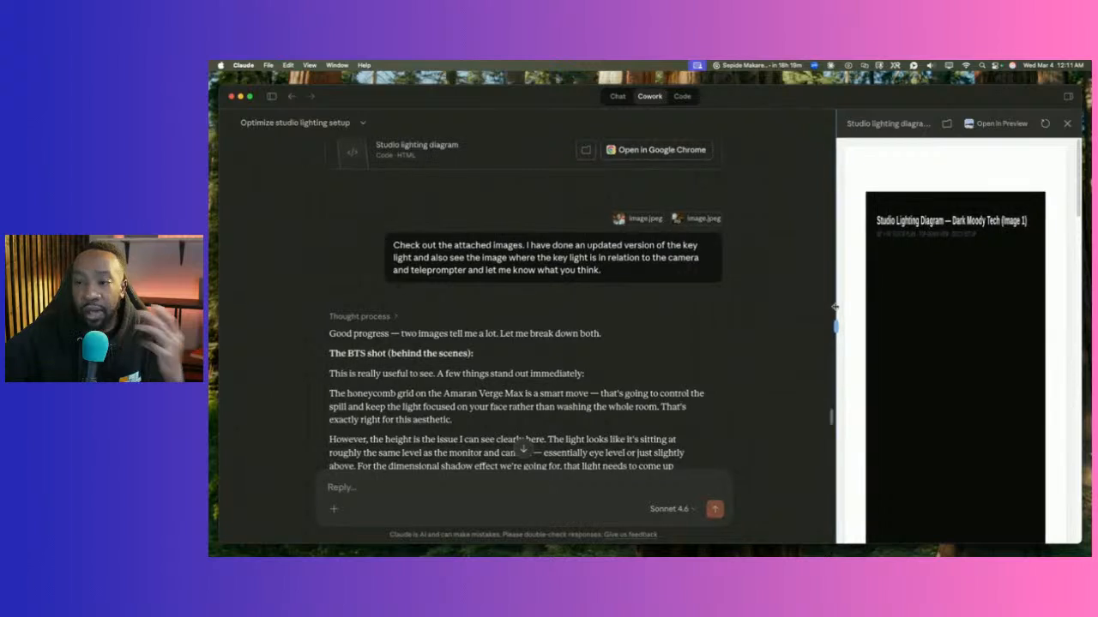
click(1066, 125)
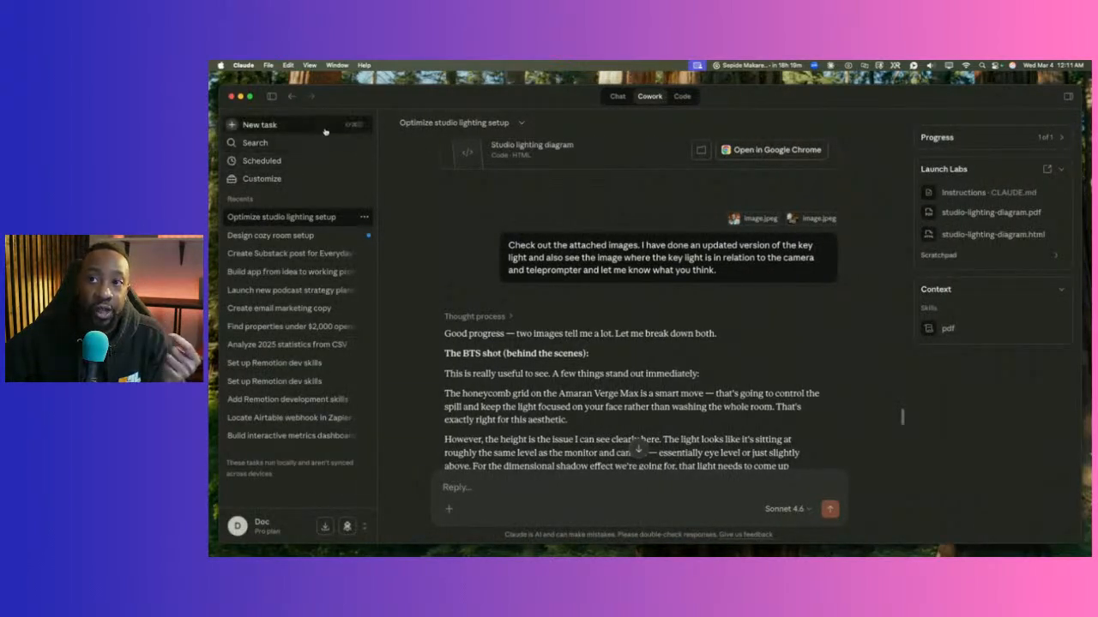
click(615, 98)
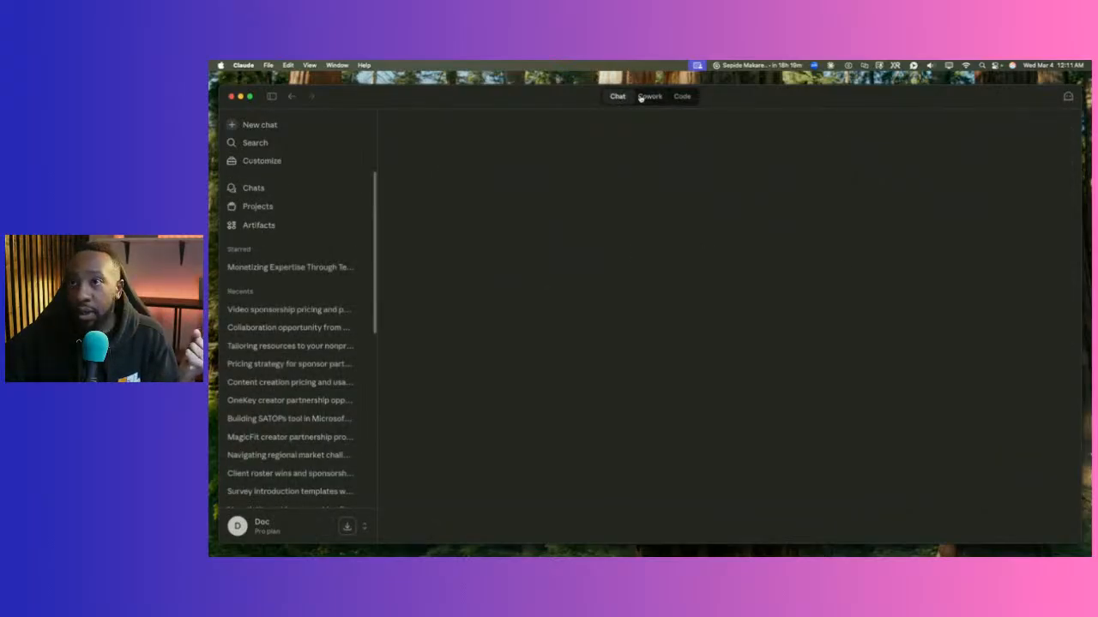
Submit a Cowork task in the Launch Labs folder requesting a viral YouTube and social content plan.
click(640, 98)
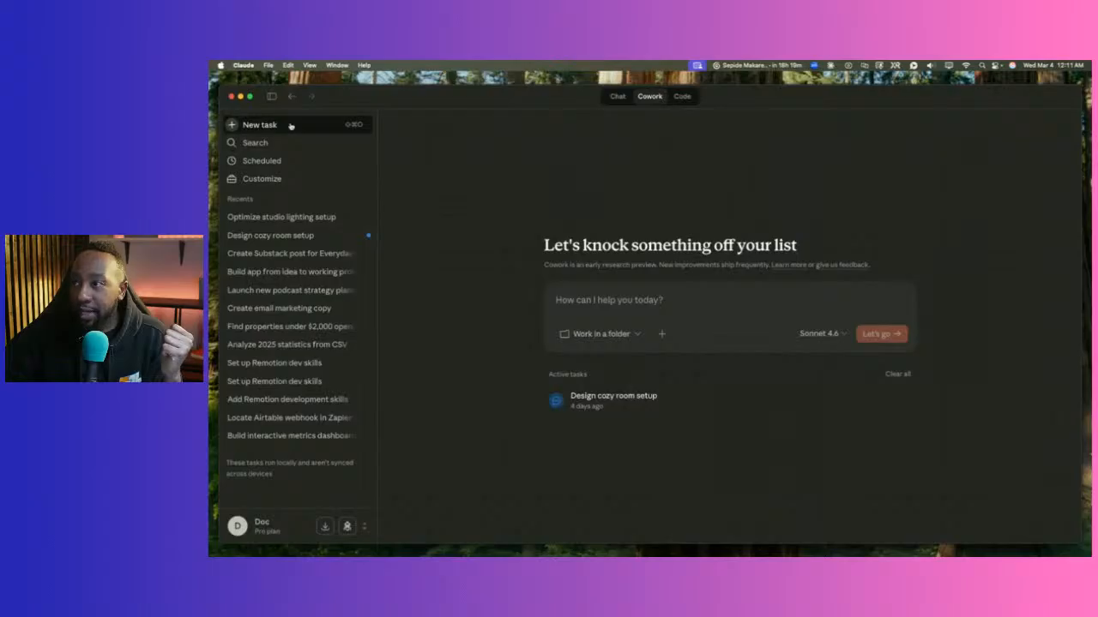
click(586, 336)
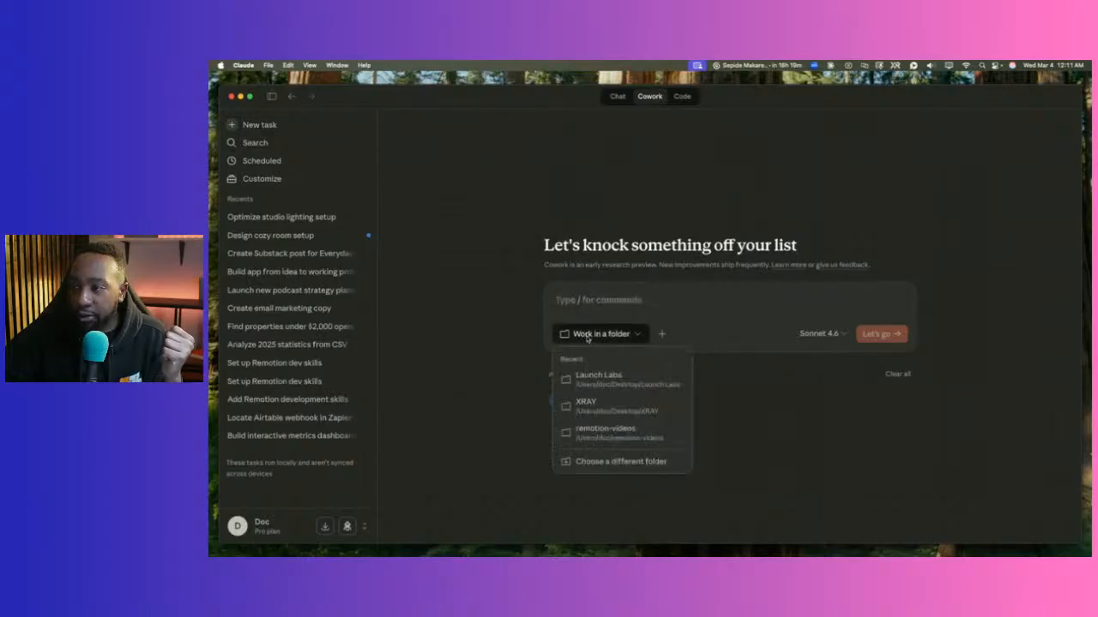
click(584, 377)
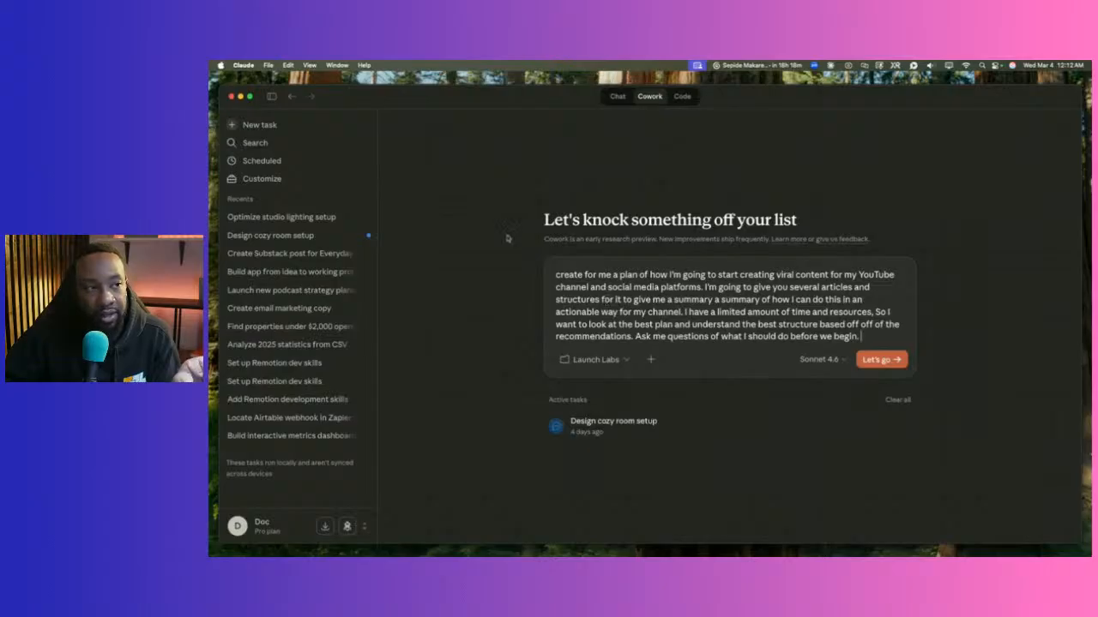
click(881, 359)
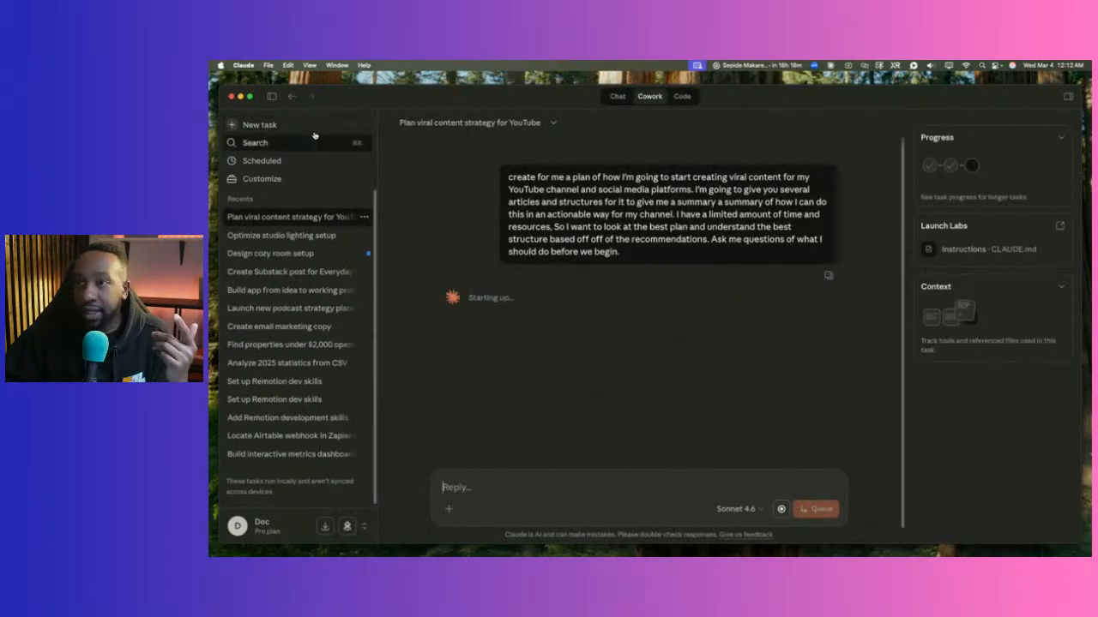
Collapse the task sidebar so the viral content strategy task fills the window.
click(271, 96)
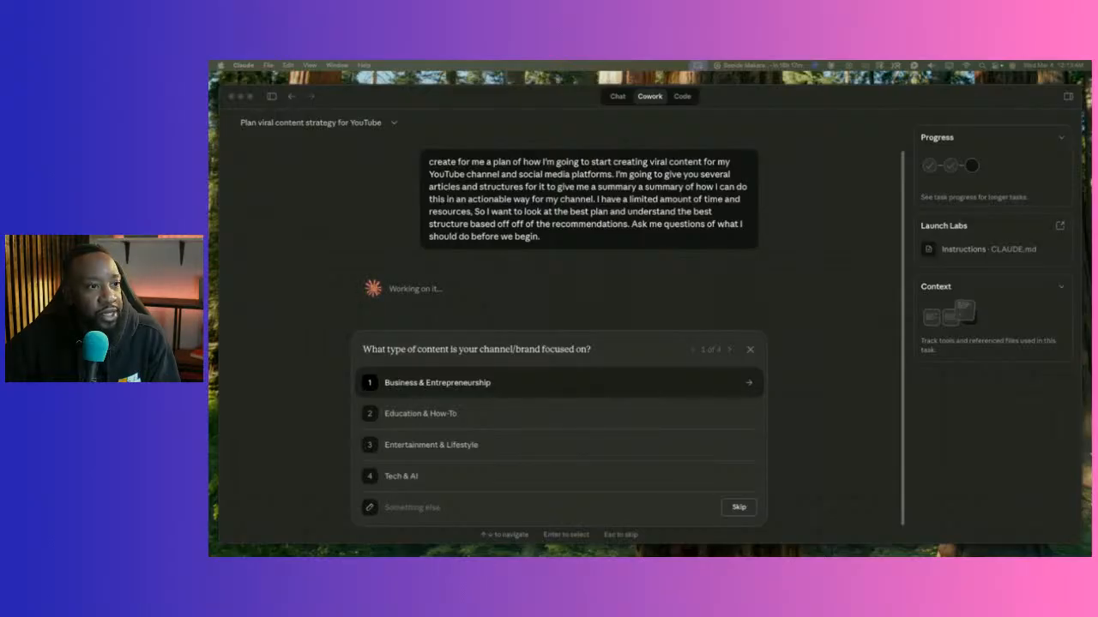
Bring the Chrome window with the 'Anatomy of a Claude prompt' X post over Claude.
drag(210, 83, 447, 111)
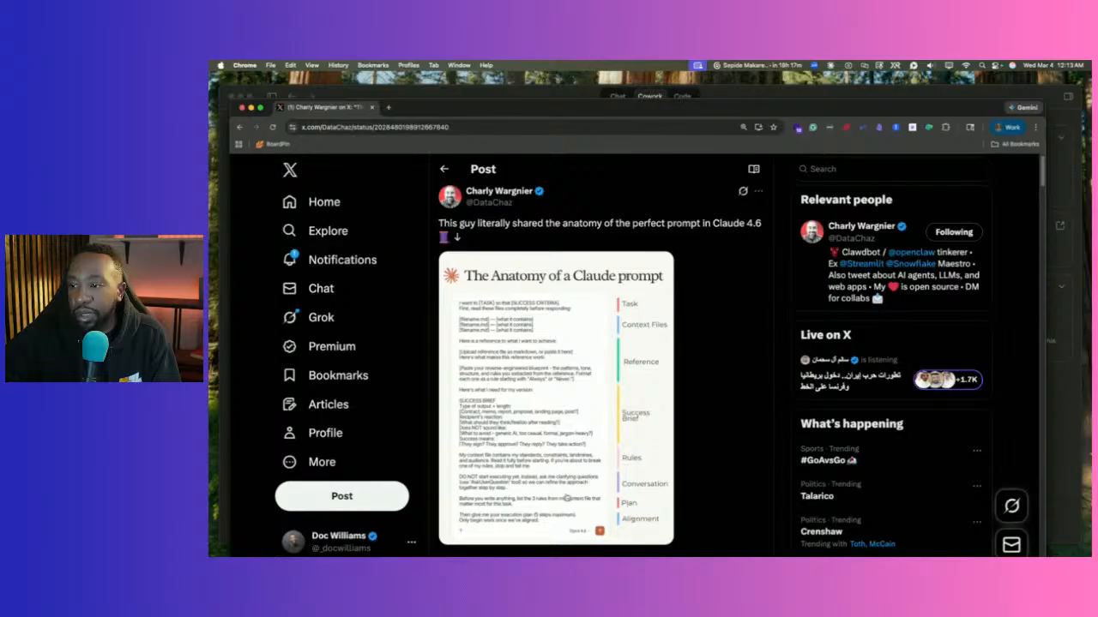
View the Anatomy of a Claude prompt image full size, screenshot it, then move Chrome aside.
scroll(563, 467, down, 1)
scroll(563, 468, up, 1)
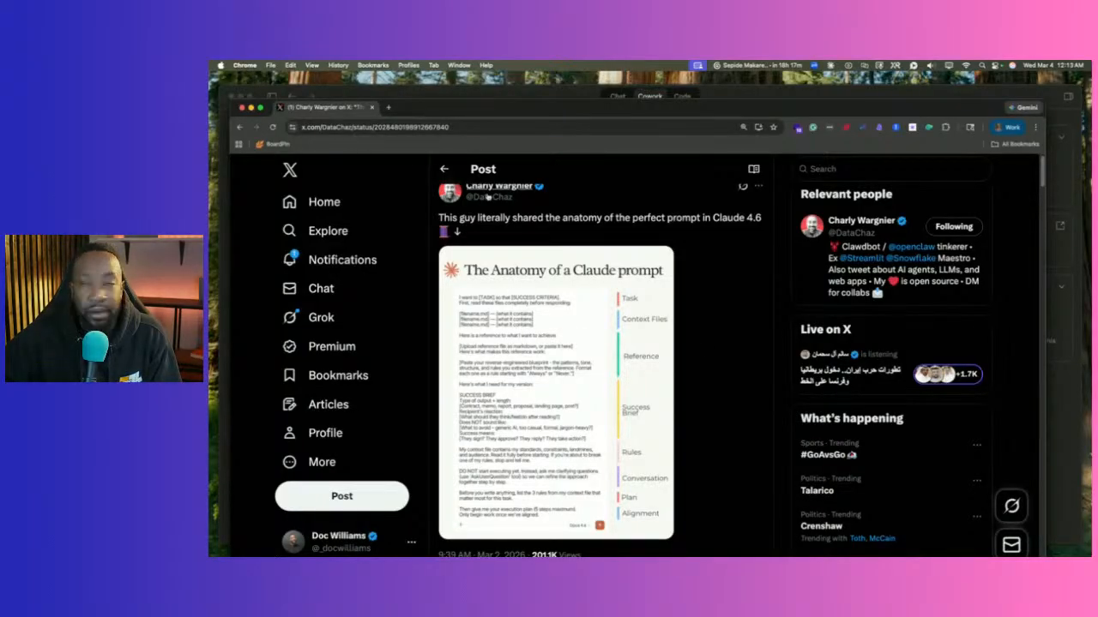
click(525, 306)
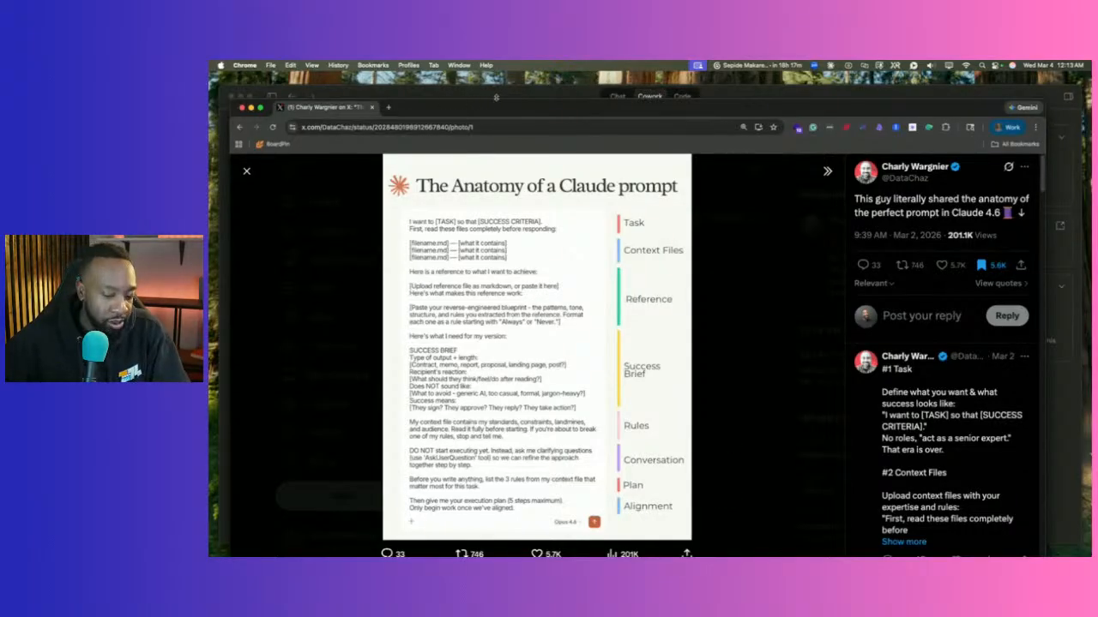
drag(383, 154, 691, 542)
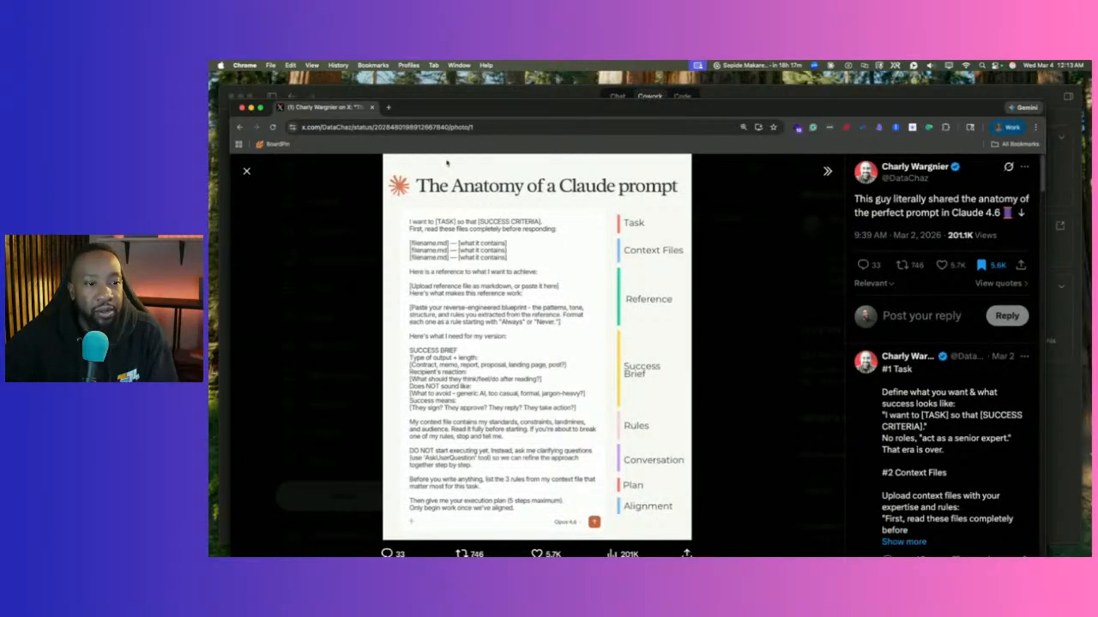
drag(427, 109, 208, 102)
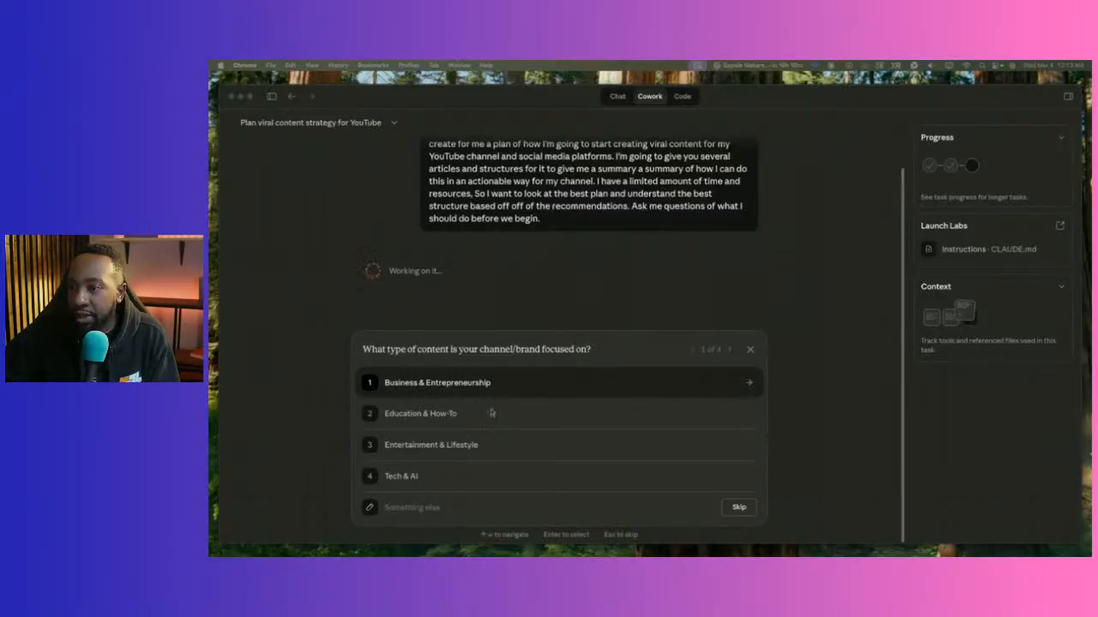
Answer Tech & AI as the content focus and pick YouTube, Shorts/TikTok and LinkedIn as platforms.
click(393, 482)
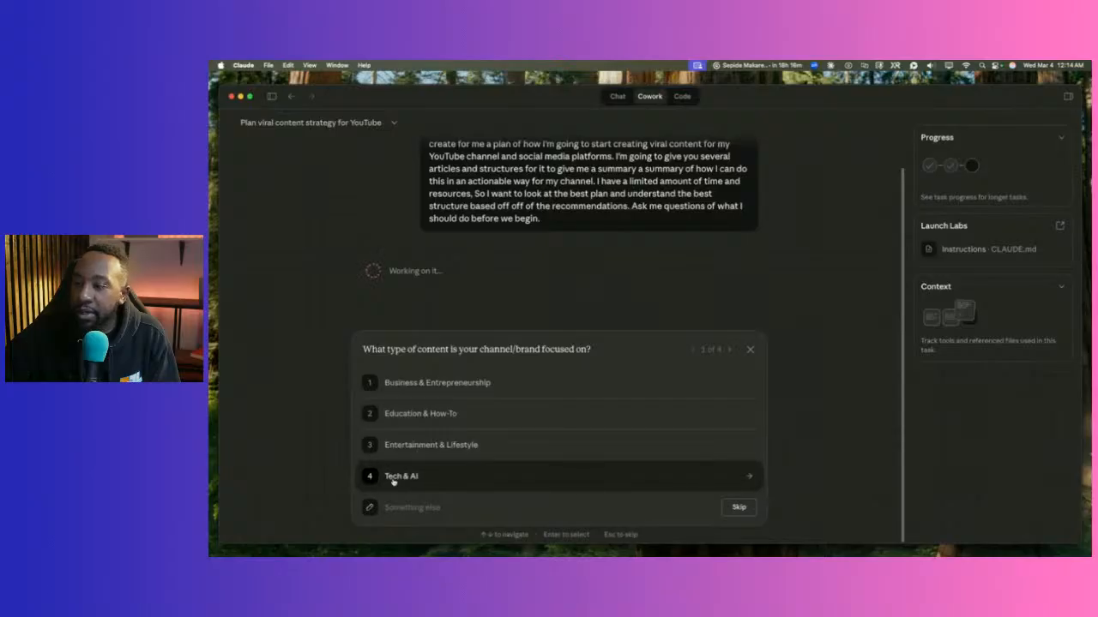
click(393, 477)
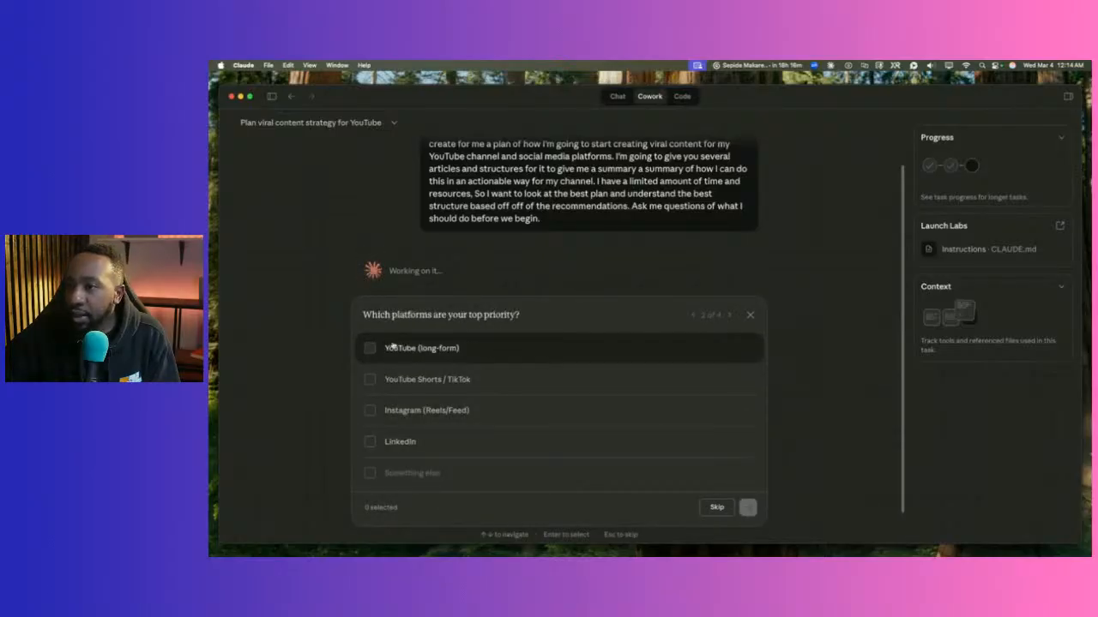
click(367, 350)
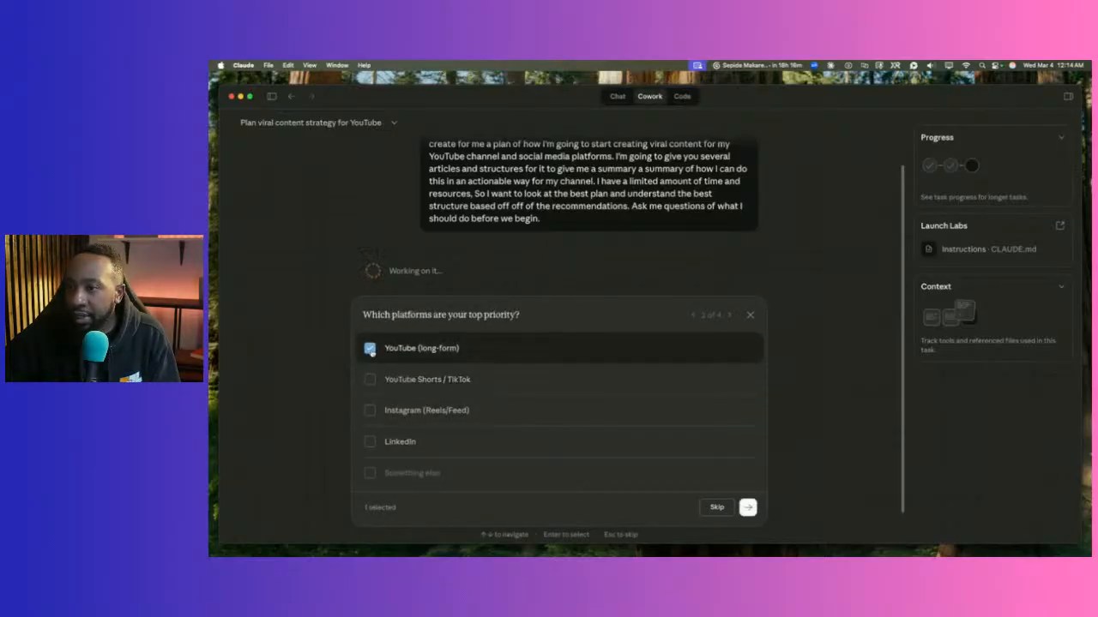
click(368, 380)
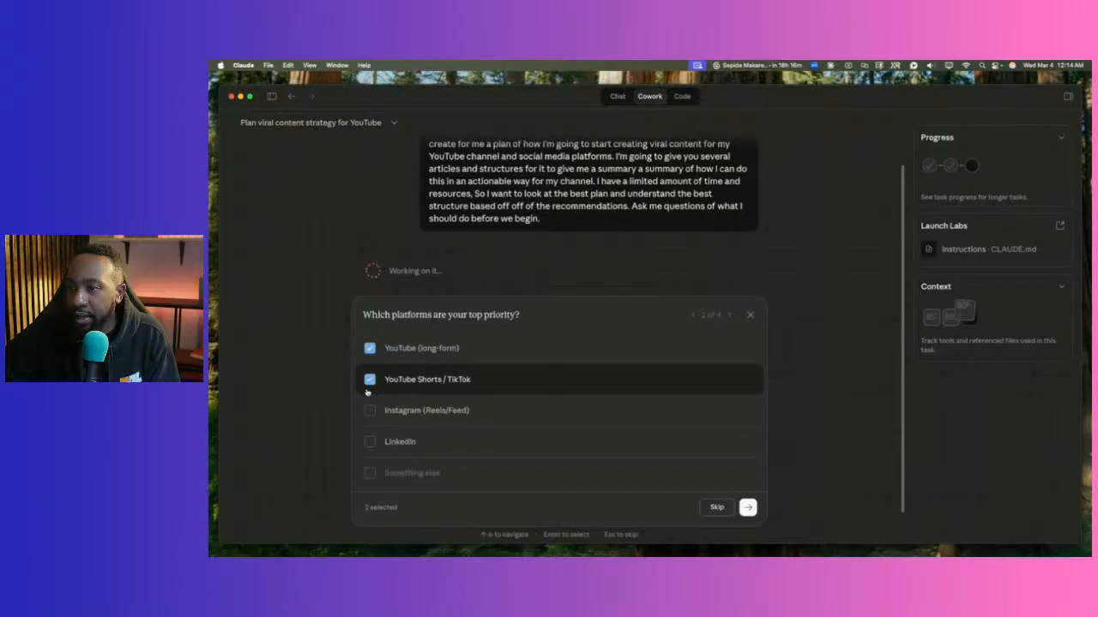
click(371, 441)
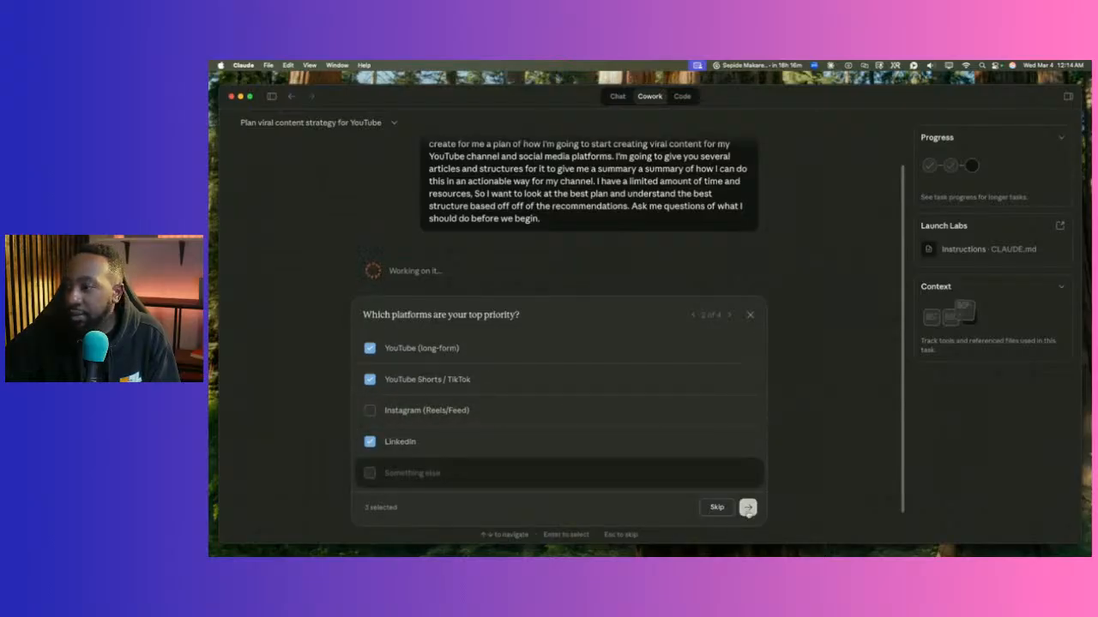
click(748, 508)
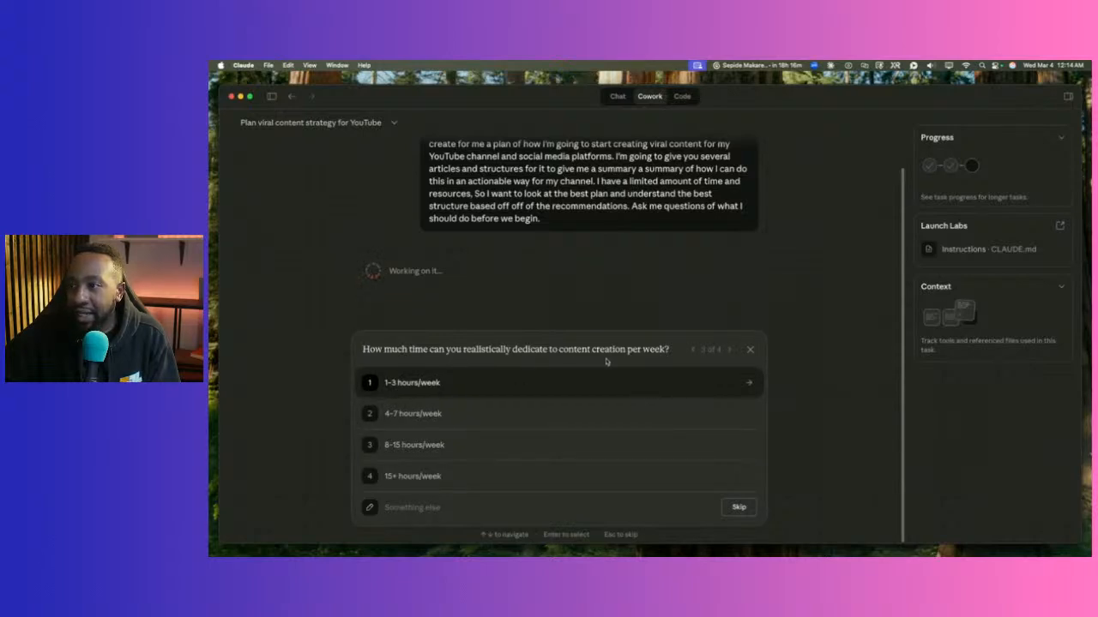
Choose 1–3 hours/week and sharing URLs, then bring up Chrome on Social Growth Engineers.
click(519, 382)
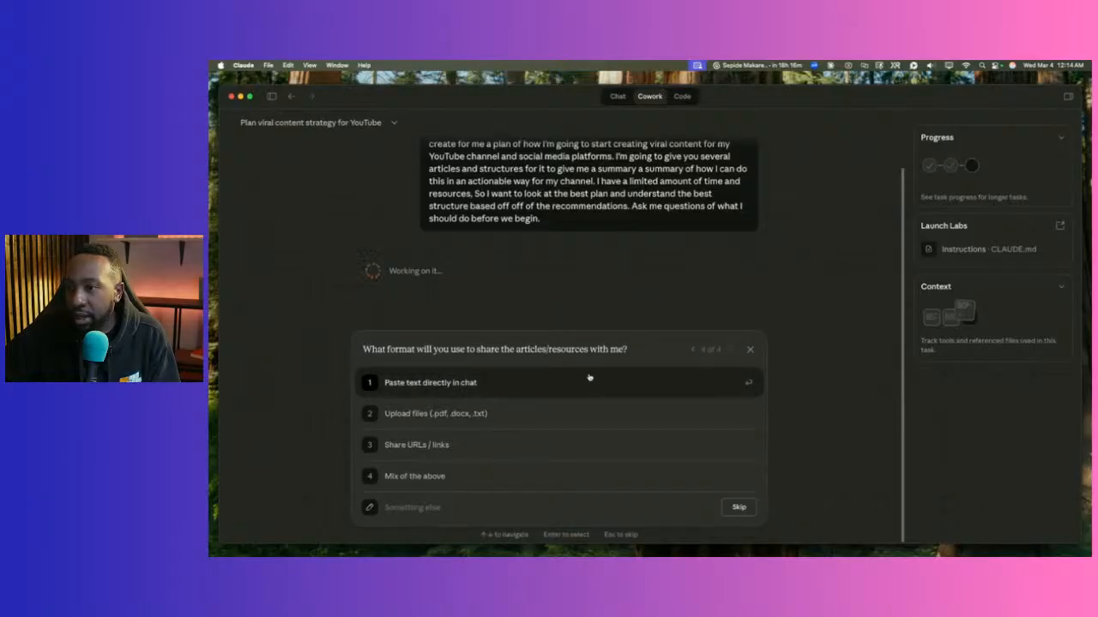
click(481, 447)
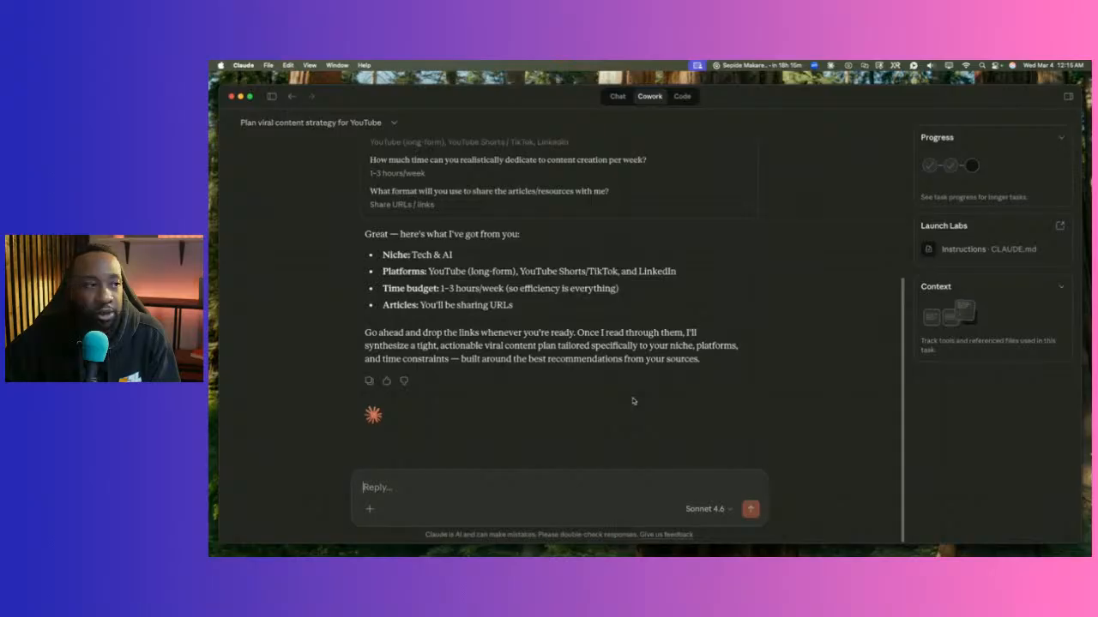
mouse_move(790, 553)
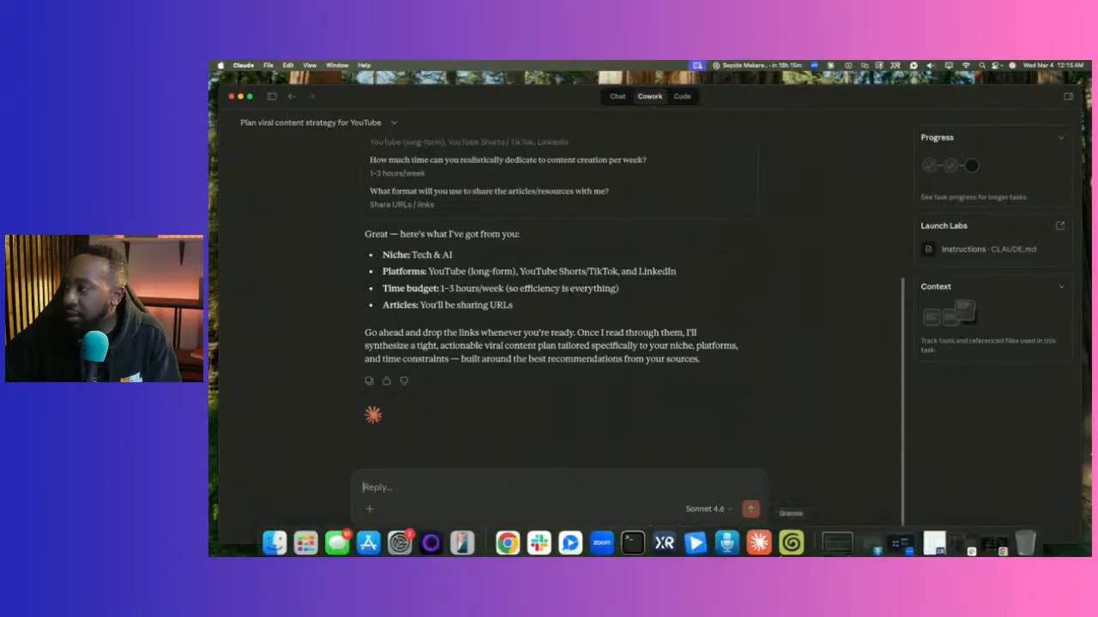
click(993, 543)
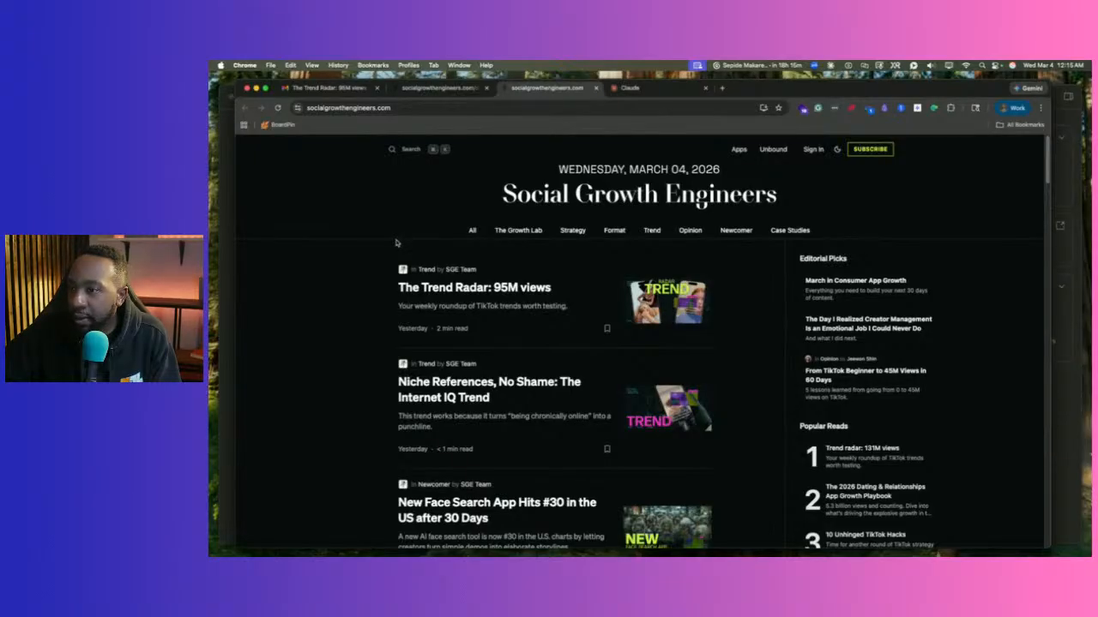
Switch to the Social Growth Engineers homepage tab.
key(ctrl+shift+Tab)
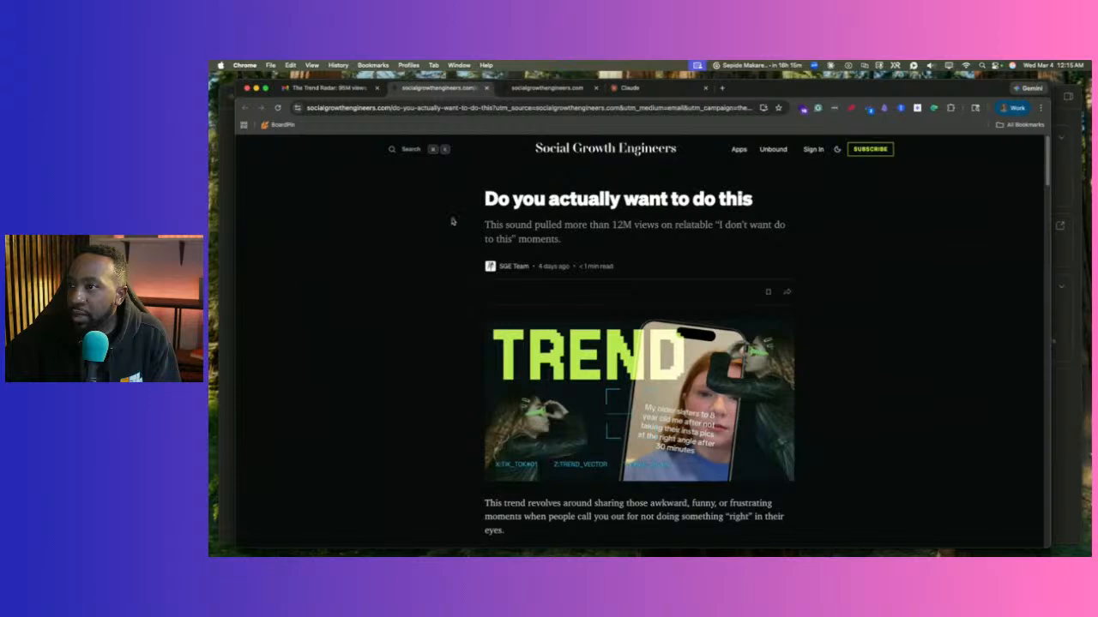
scroll(465, 255, down, 4)
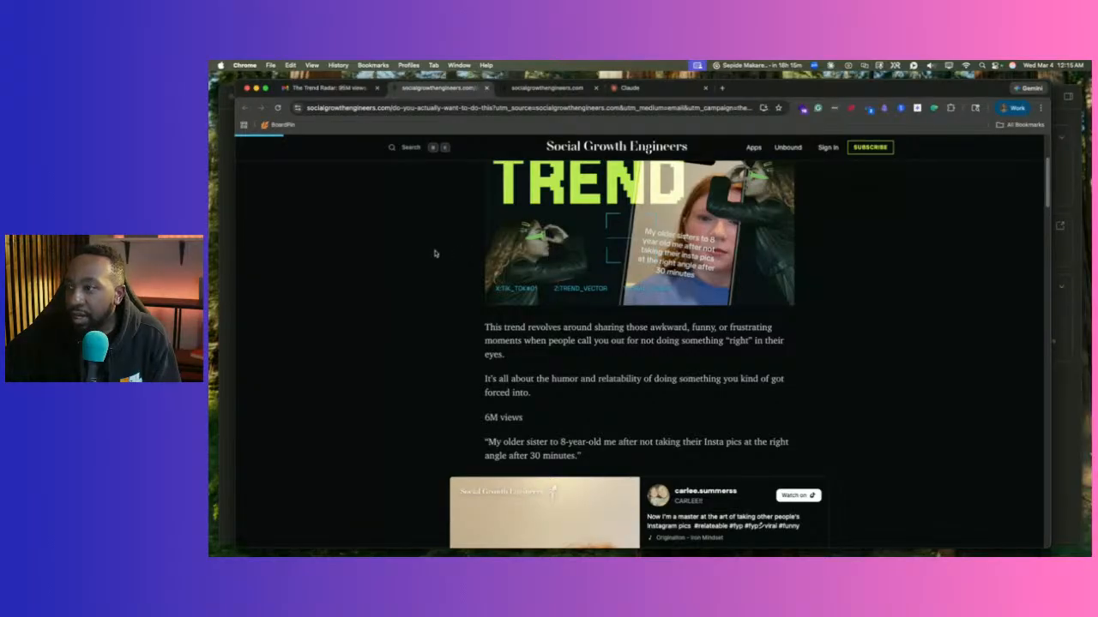
scroll(449, 329, down, 3)
scroll(450, 330, down, 4)
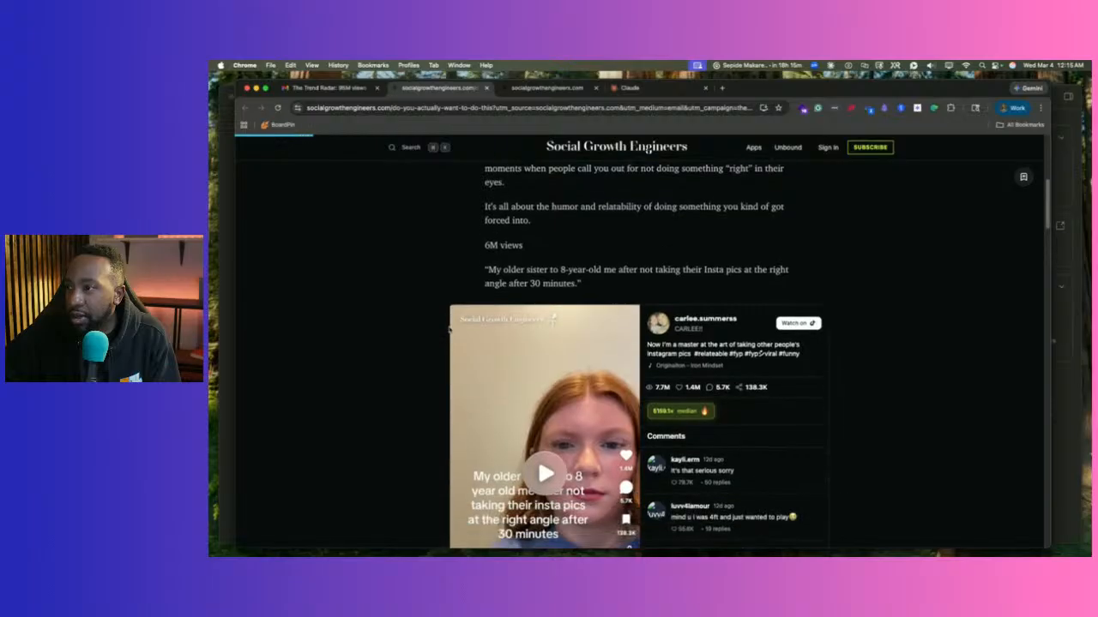
scroll(449, 328, up, 8)
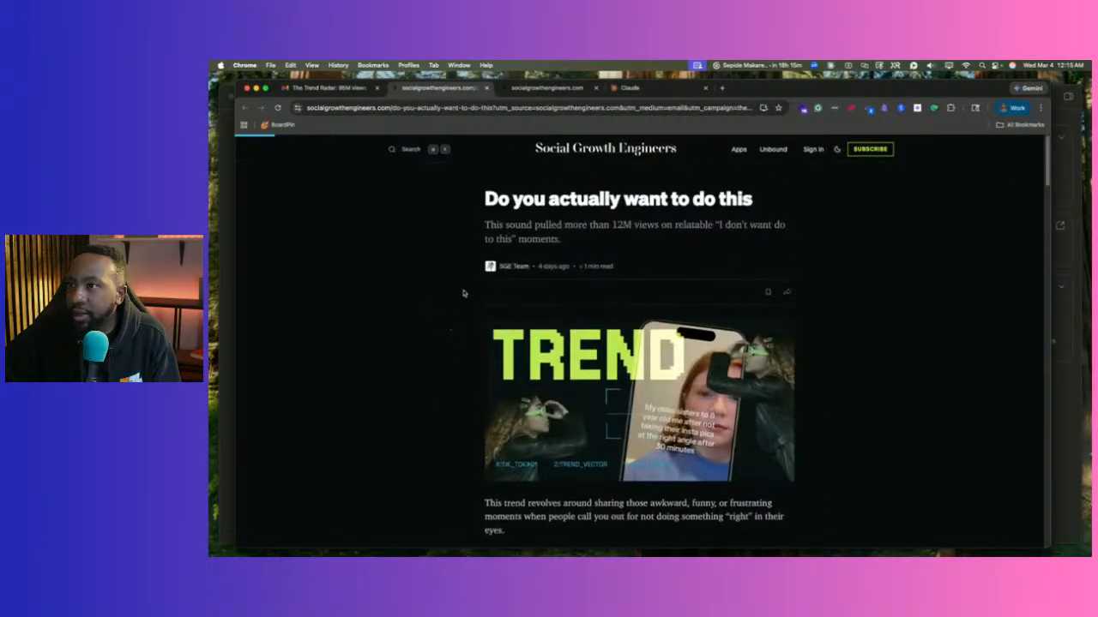
click(546, 87)
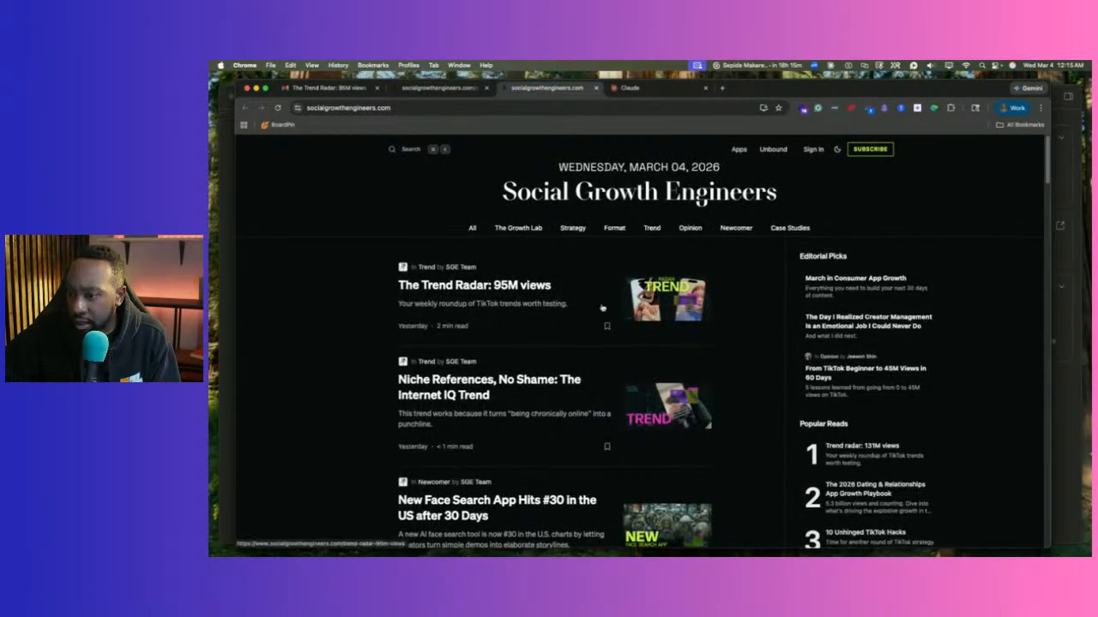
Scroll the homepage article list and open 'The Trend Radar: 95M views'.
scroll(602, 306, down, 3)
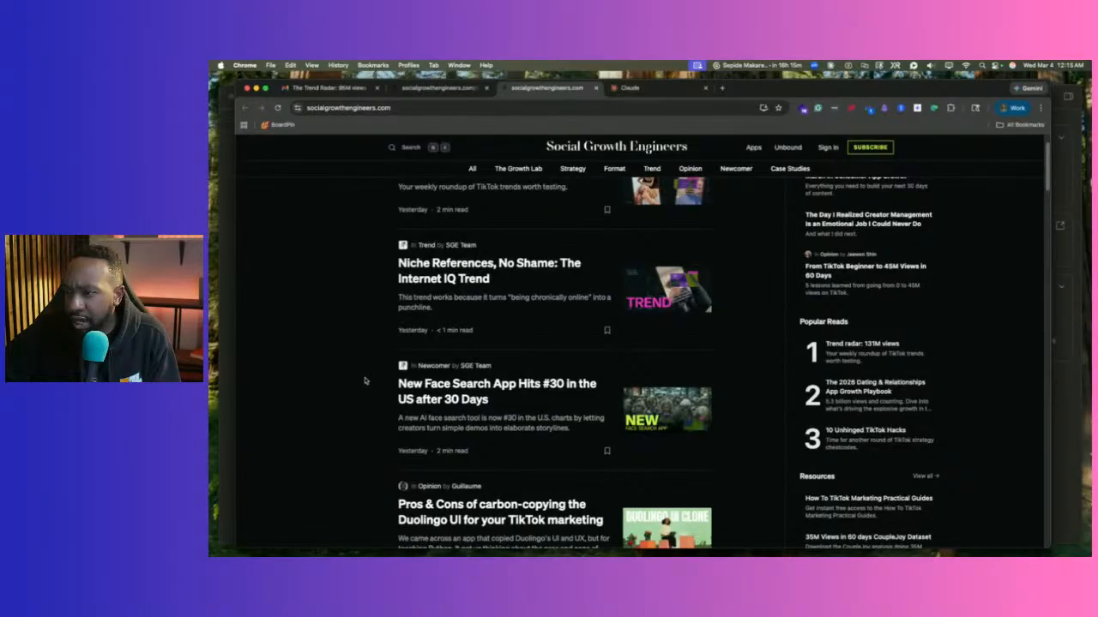
scroll(364, 381, down, 3)
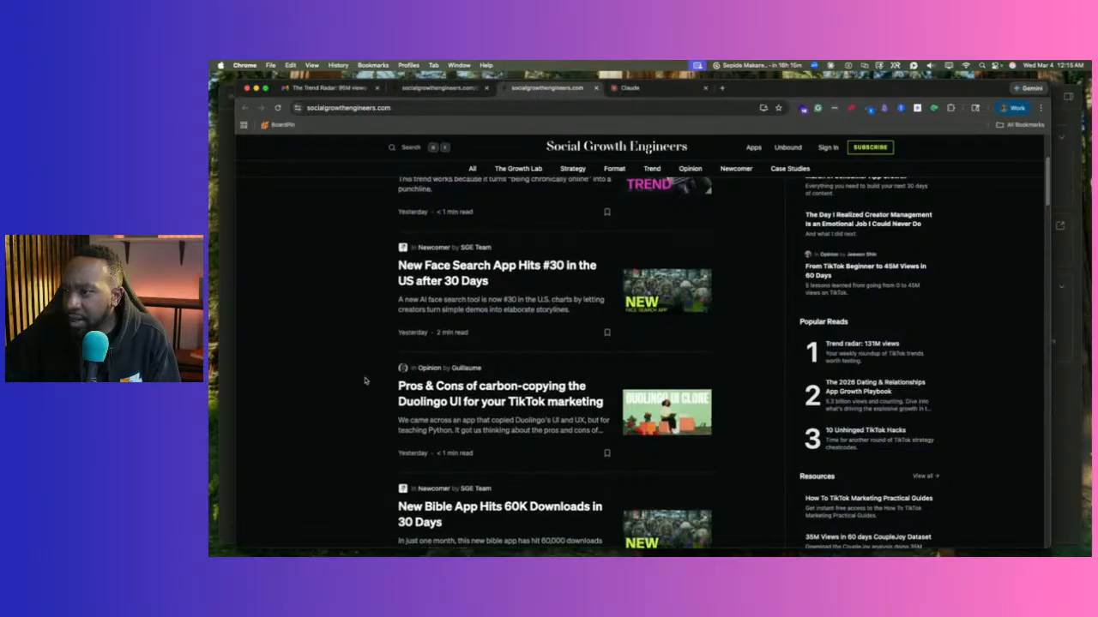
scroll(364, 381, down, 2)
scroll(365, 381, down, 5)
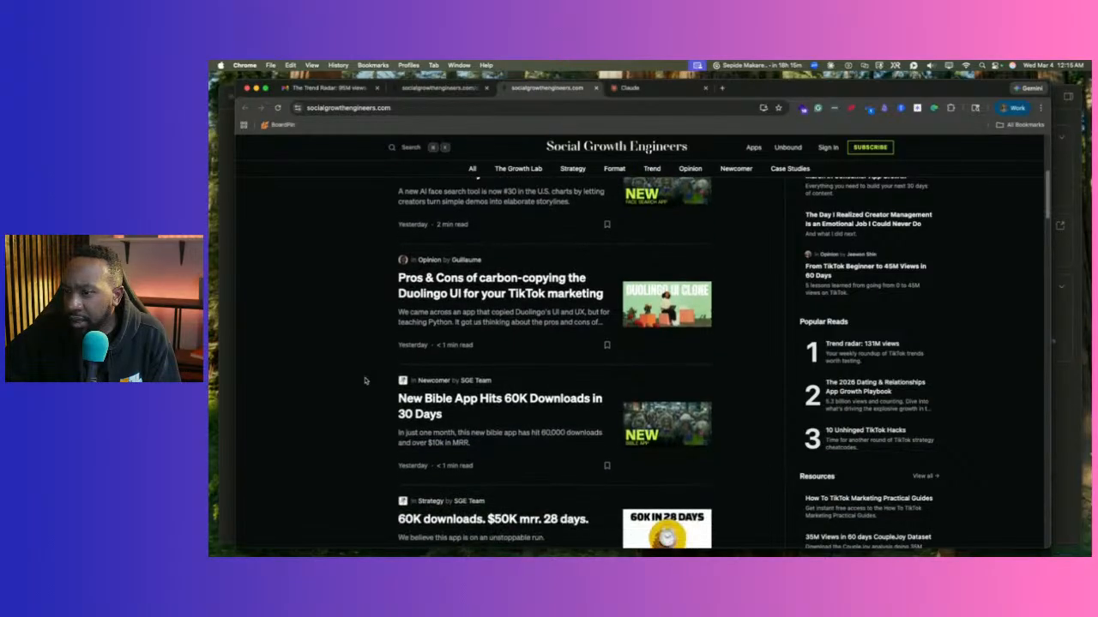
scroll(364, 381, down, 1)
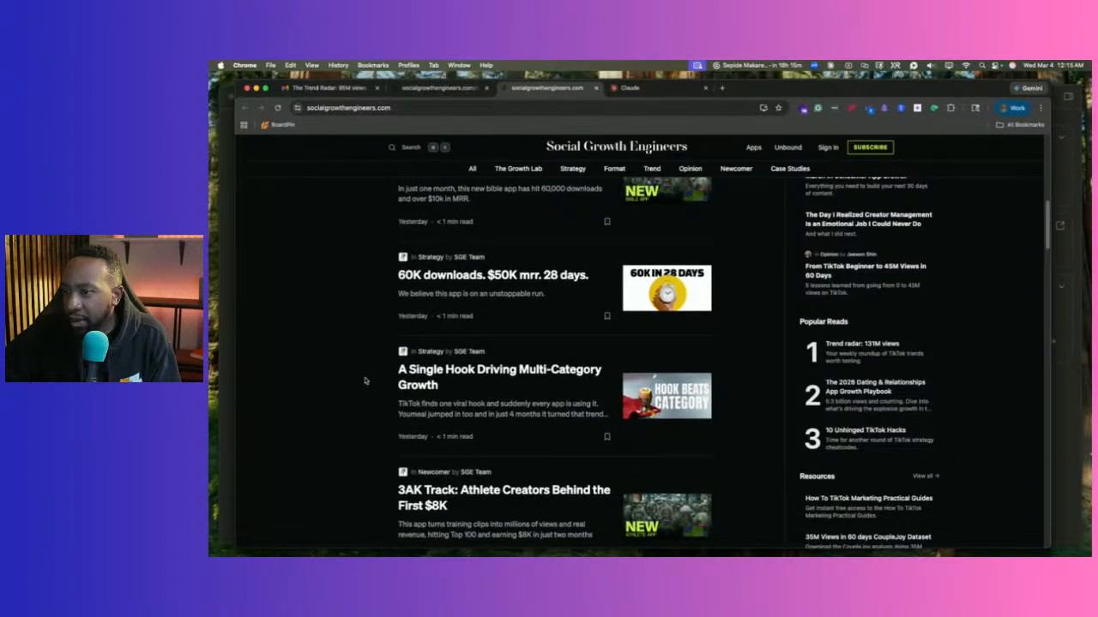
scroll(365, 380, down, 2)
scroll(364, 380, down, 2)
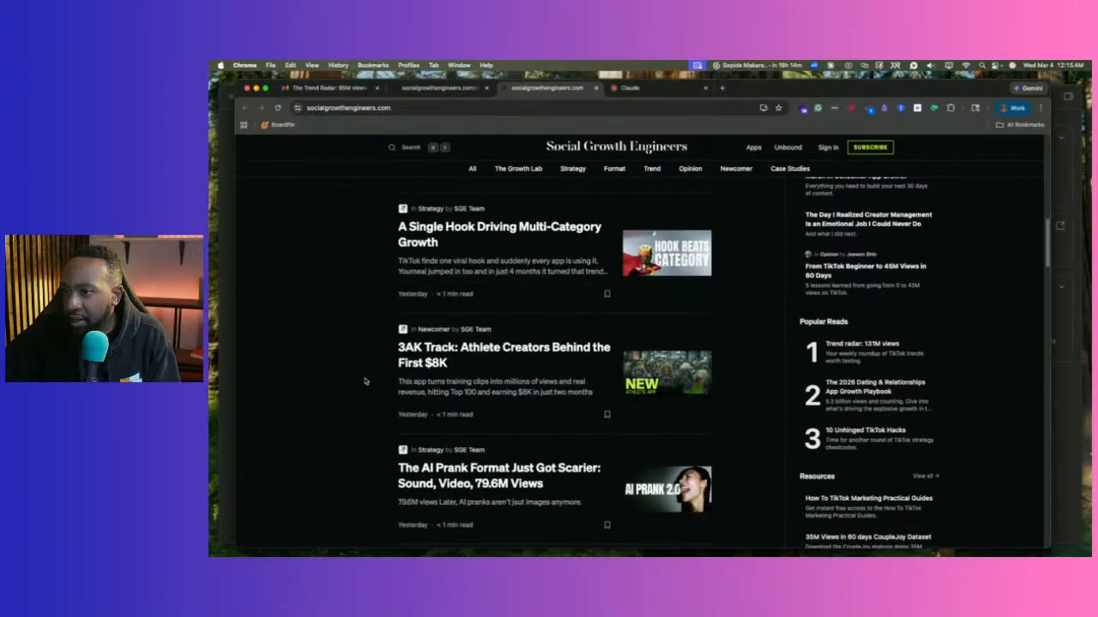
scroll(365, 381, down, 6)
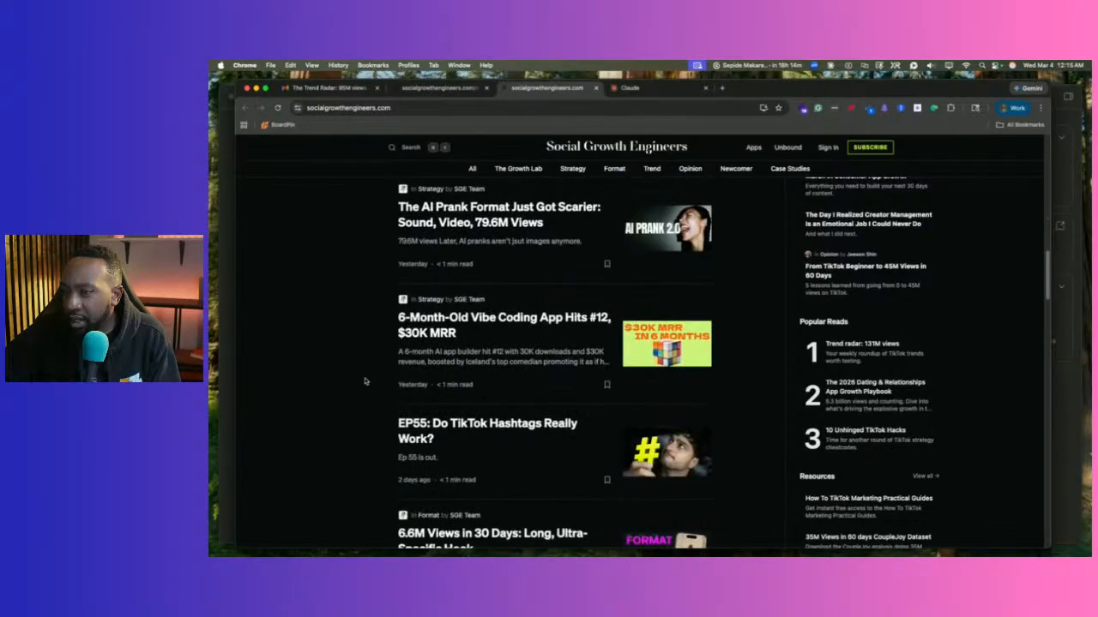
scroll(365, 380, down, 2)
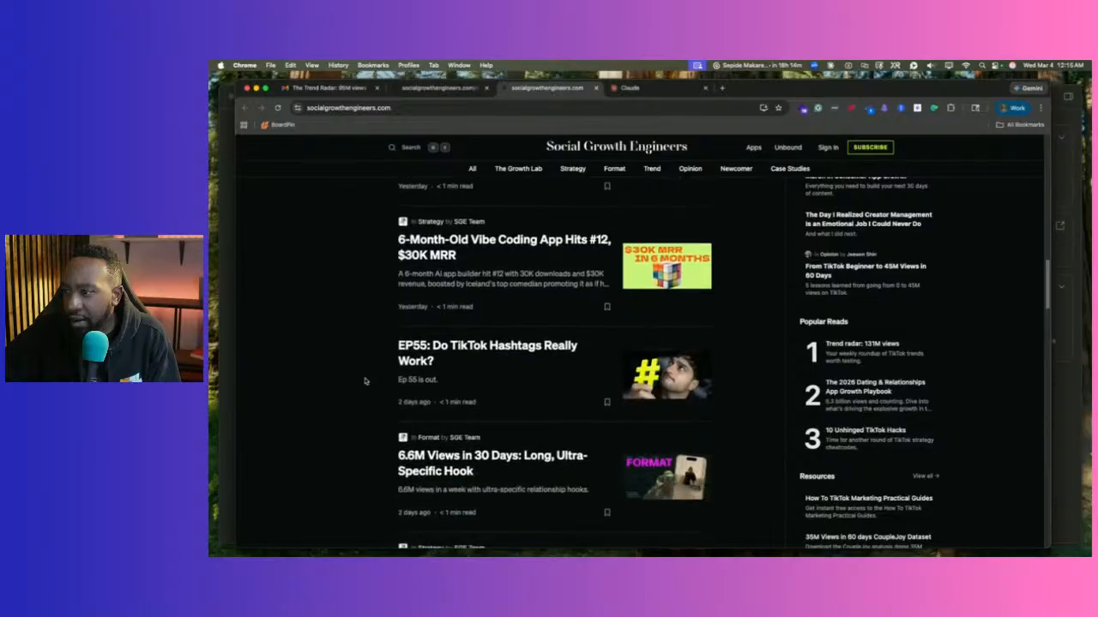
scroll(365, 381, down, 2)
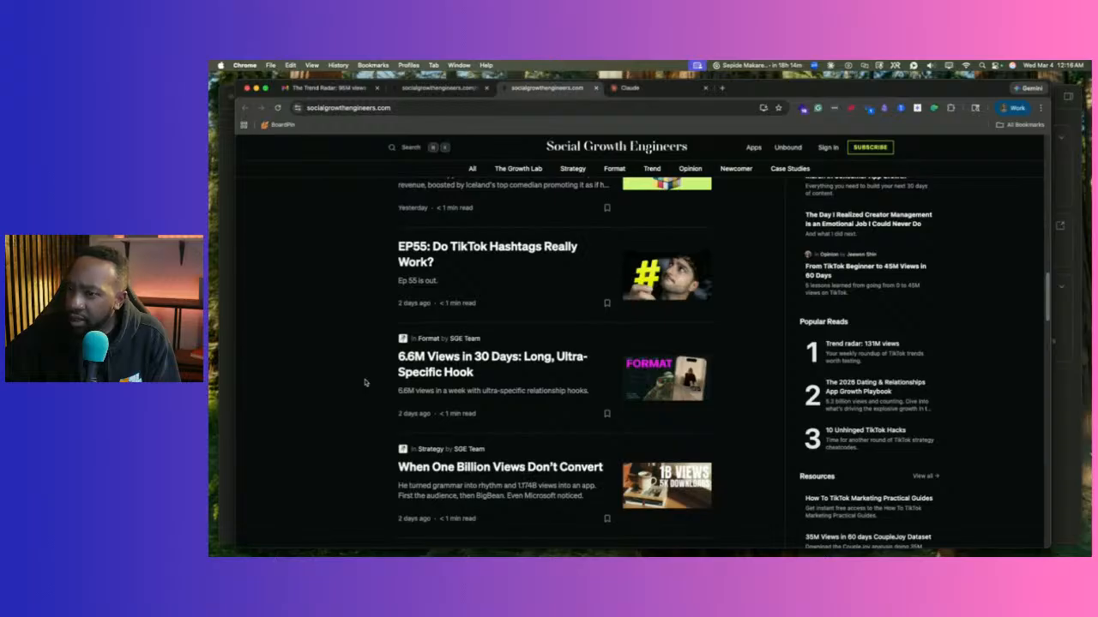
scroll(364, 380, down, 1)
scroll(364, 382, down, 3)
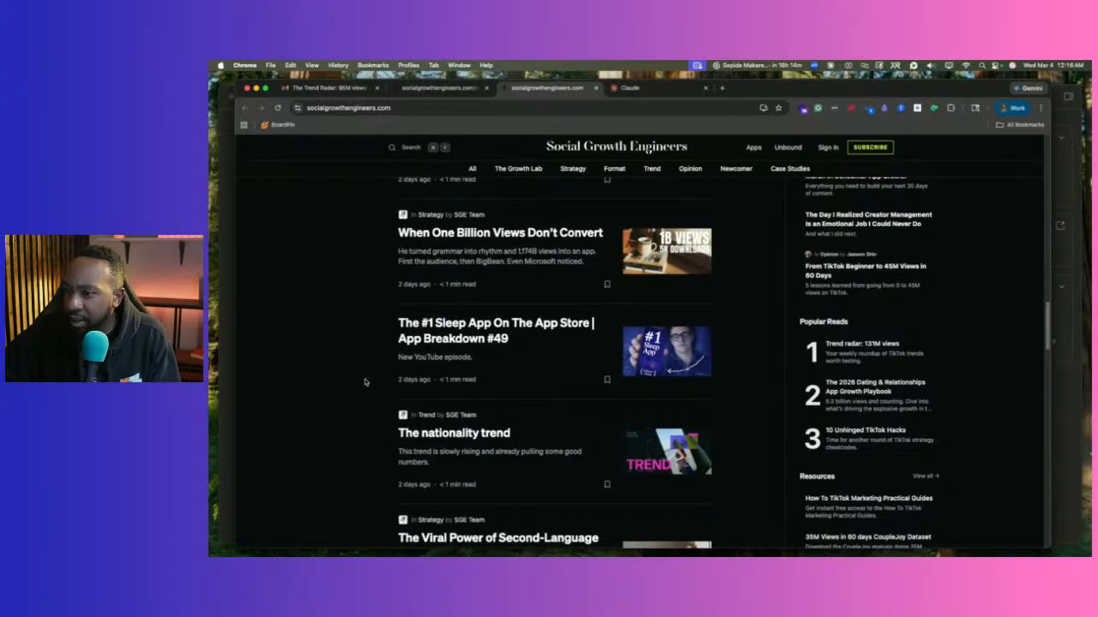
scroll(360, 368, up, 10)
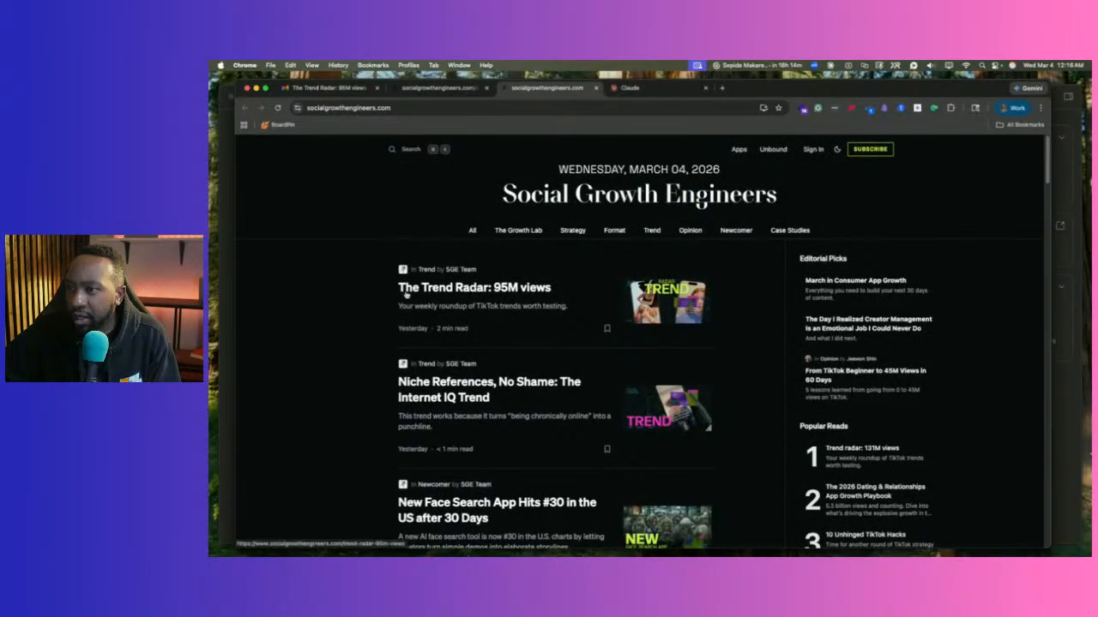
click(421, 289)
Select the article's web address in the address bar.
scroll(420, 215, down, 6)
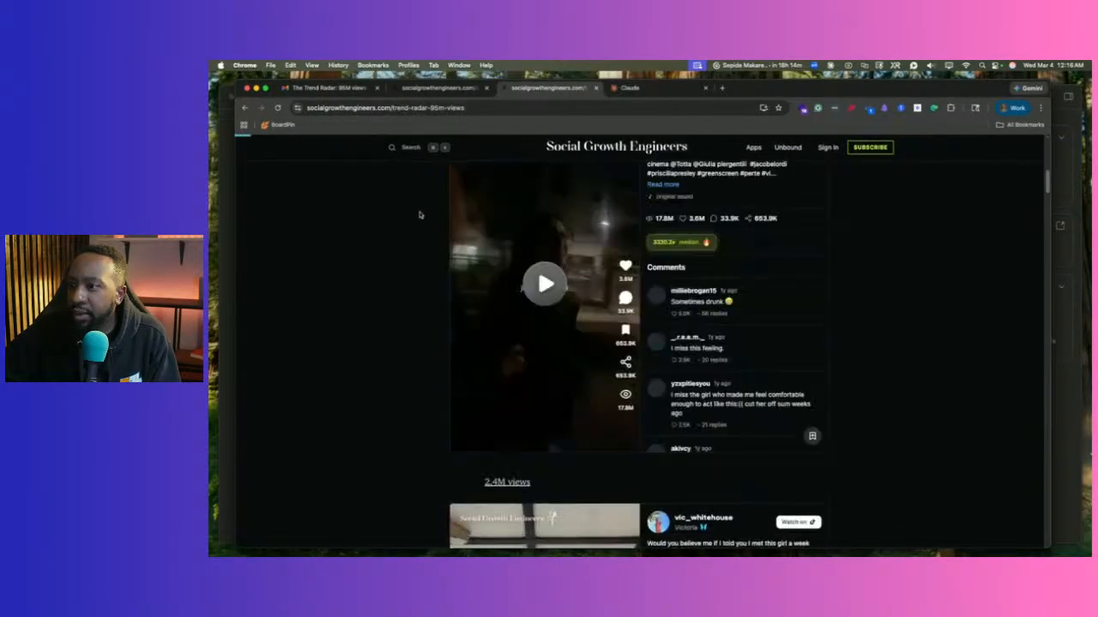
scroll(419, 216, down, 5)
scroll(417, 215, up, 15)
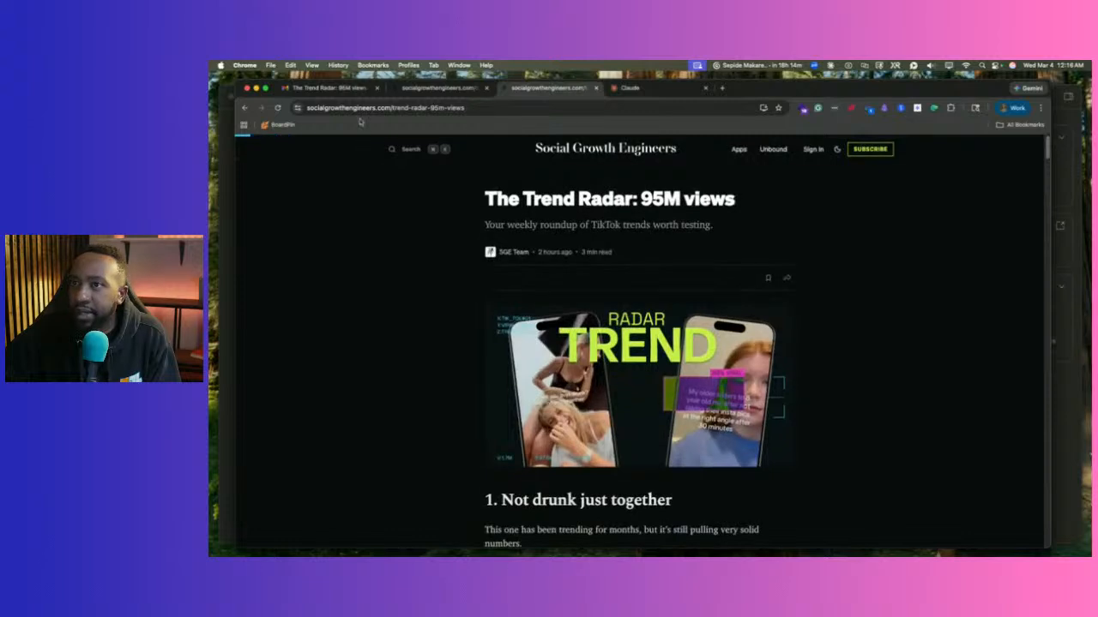
click(360, 107)
key(super+c)
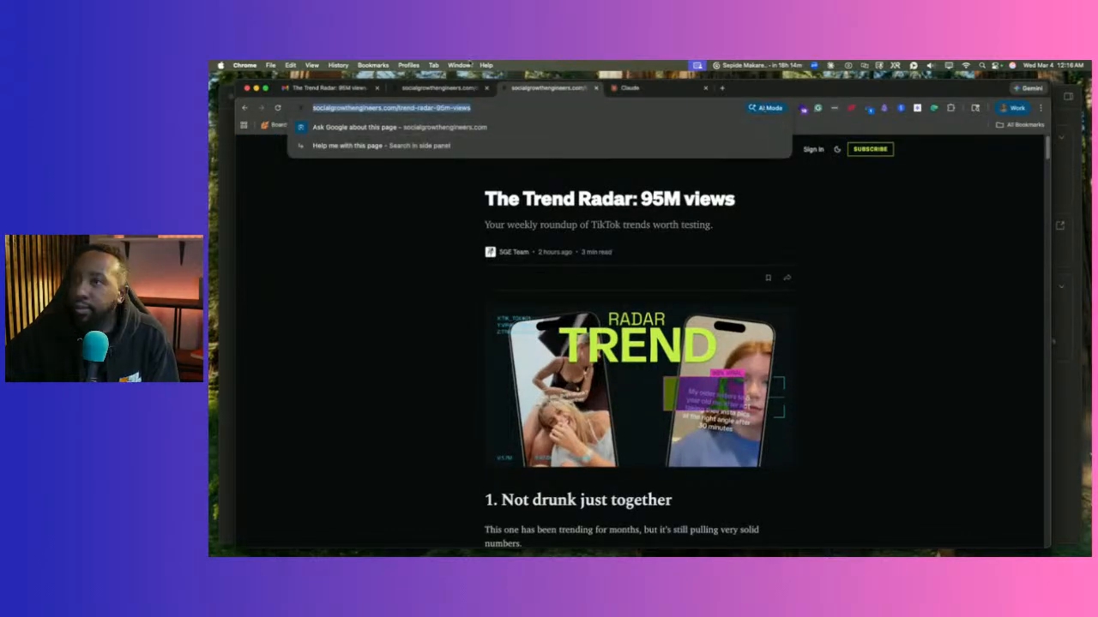
Paste The Trend Radar article link into the Claude chat and send it.
key(super+Tab)
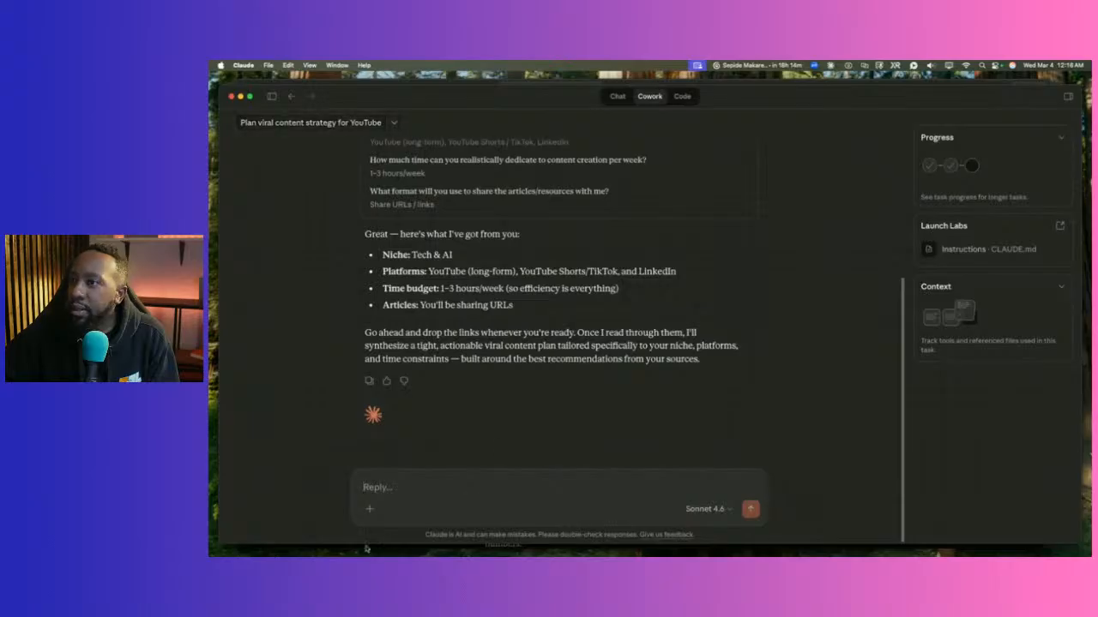
key(super+v)
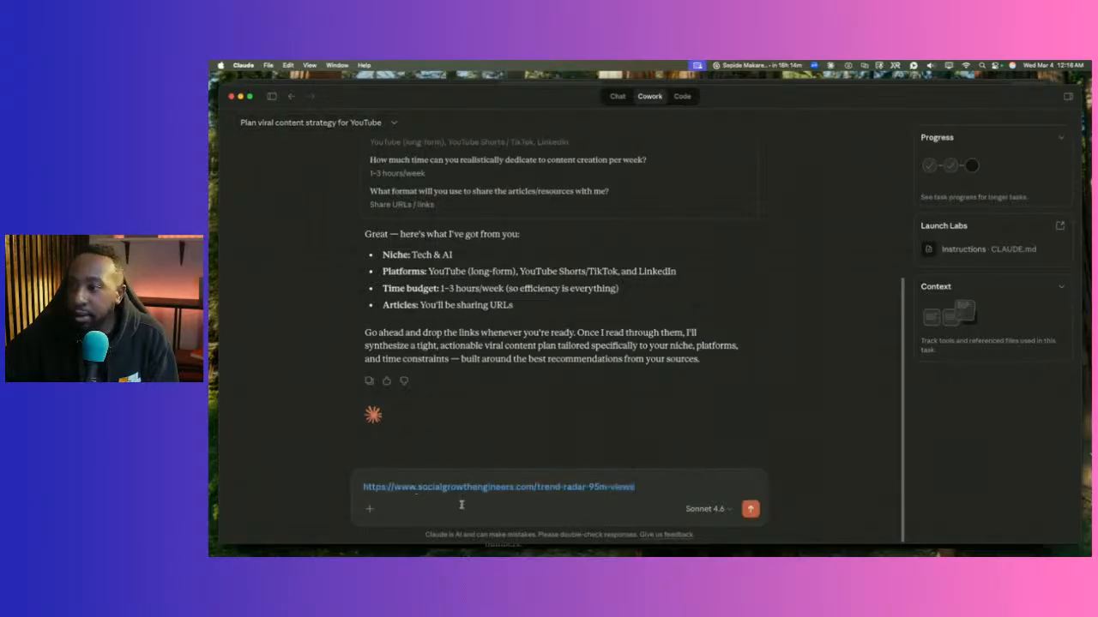
key(shift+Return)
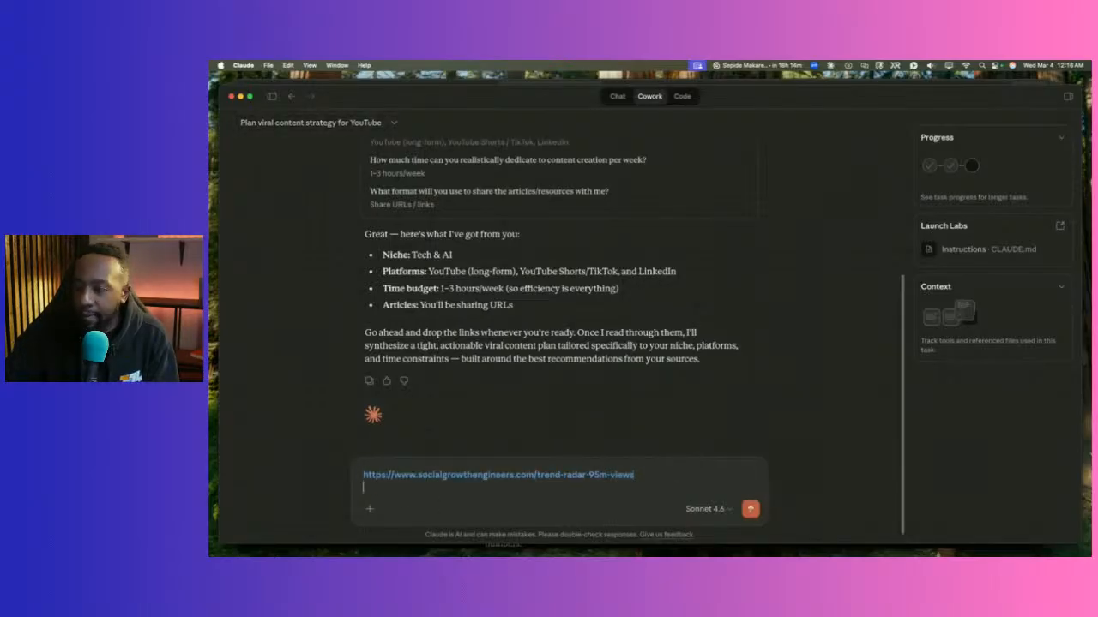
key(BackSpace)
key(Return)
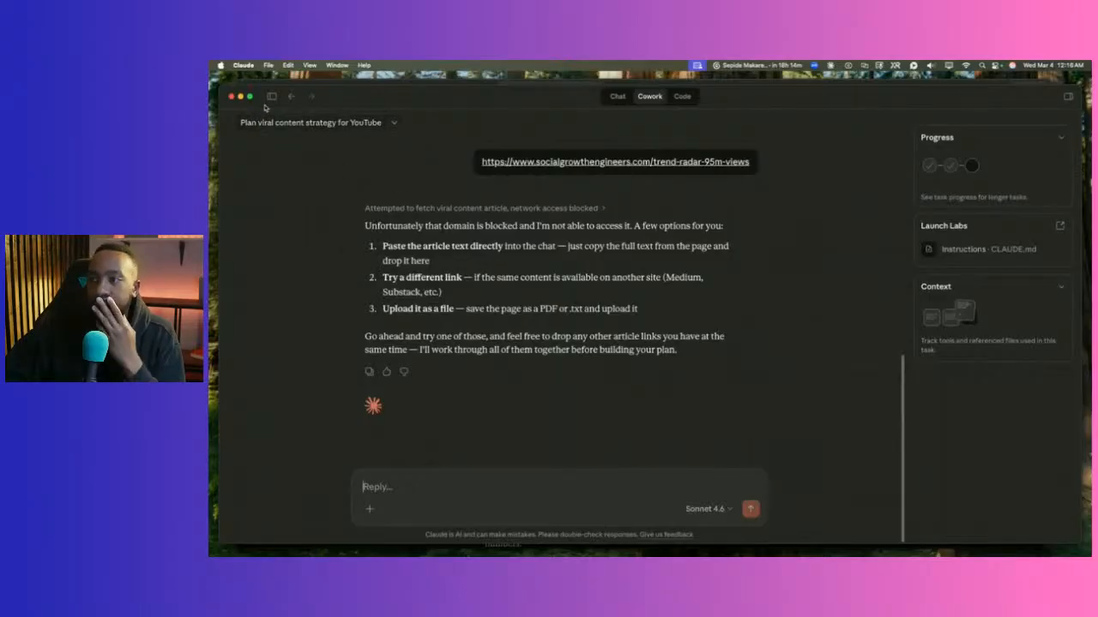
Shrink the Claude window and bring the Chrome article back to the front.
drag(222, 87, 446, 103)
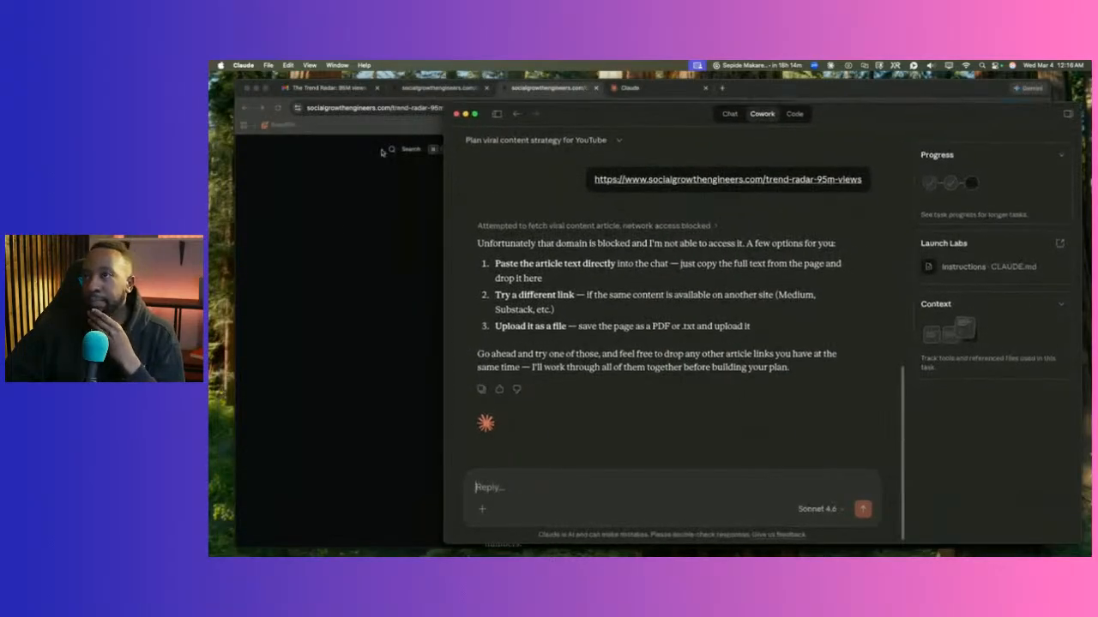
click(342, 223)
scroll(433, 300, down, 4)
scroll(439, 307, down, 15)
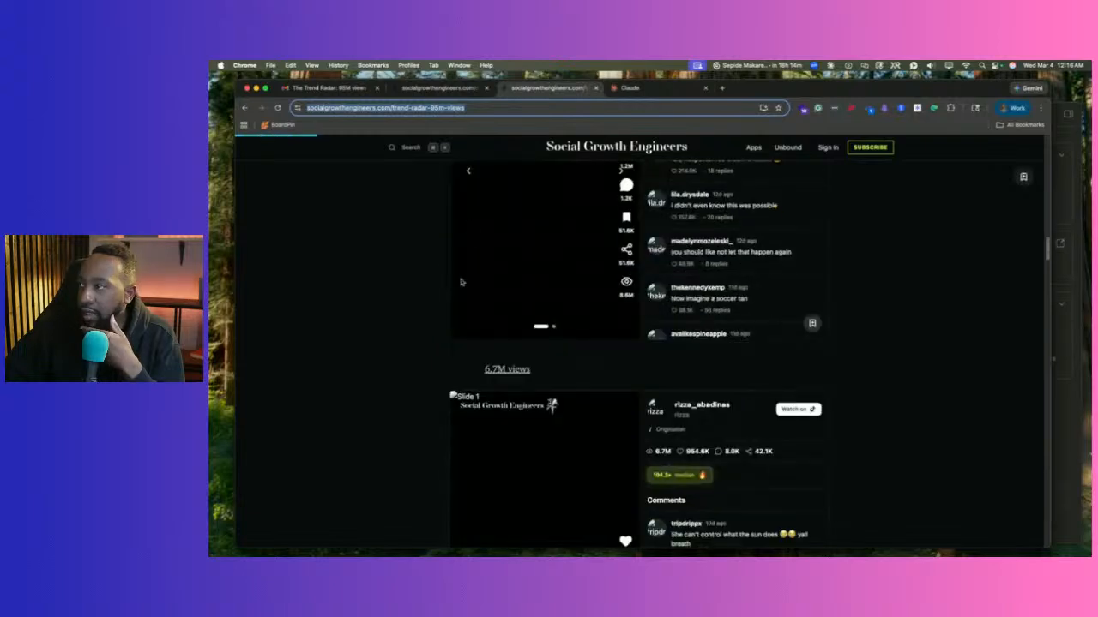
Open the article's print options with Save as PDF as the destination.
scroll(433, 265, up, 20)
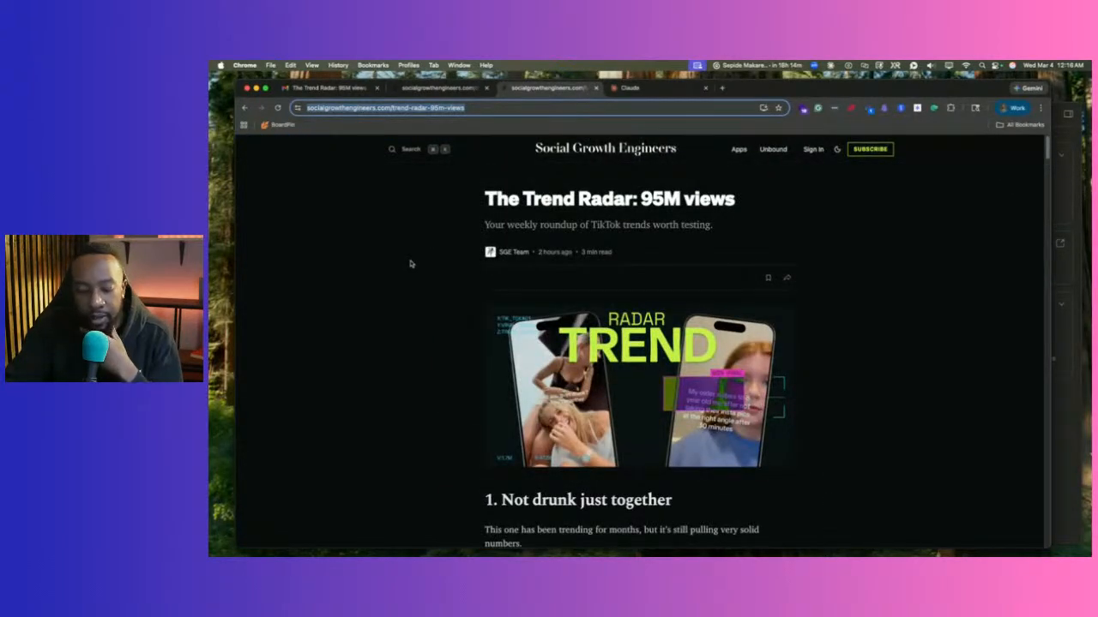
key(super+p)
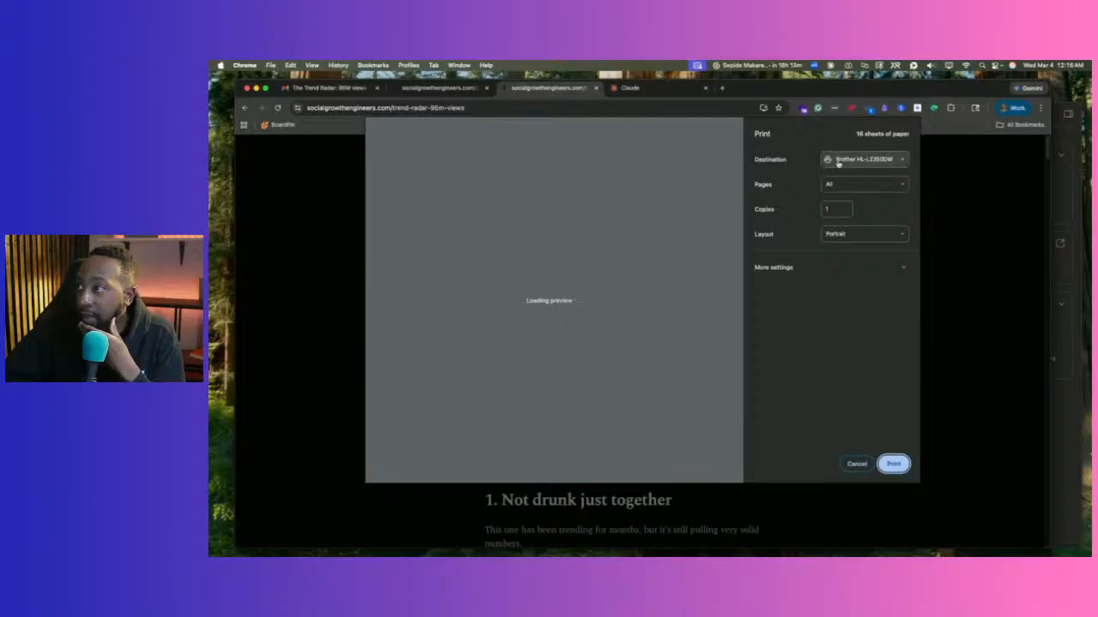
click(838, 161)
click(849, 170)
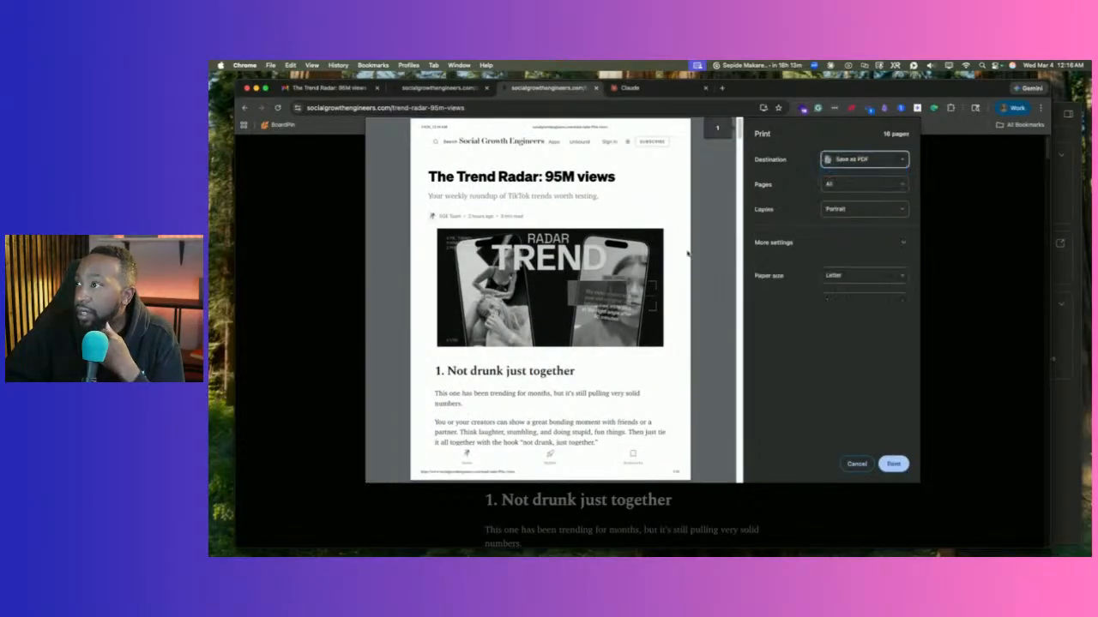
Save the PDF as trends 3.4.26.pdf in Downloads.
scroll(624, 237, down, 5)
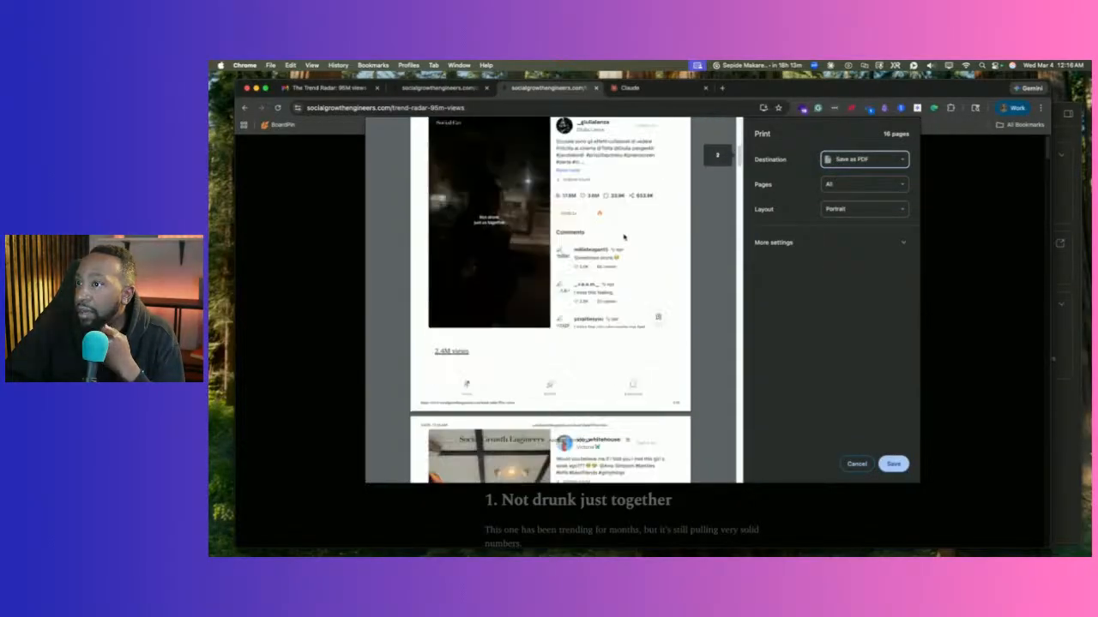
scroll(623, 237, down, 10)
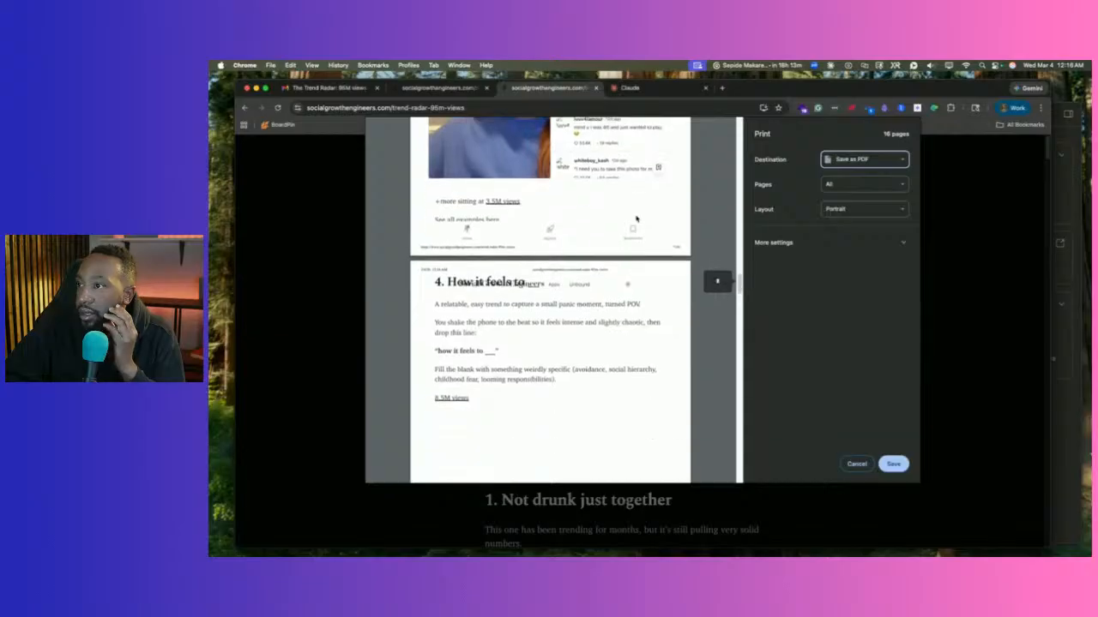
scroll(635, 220, down, 20)
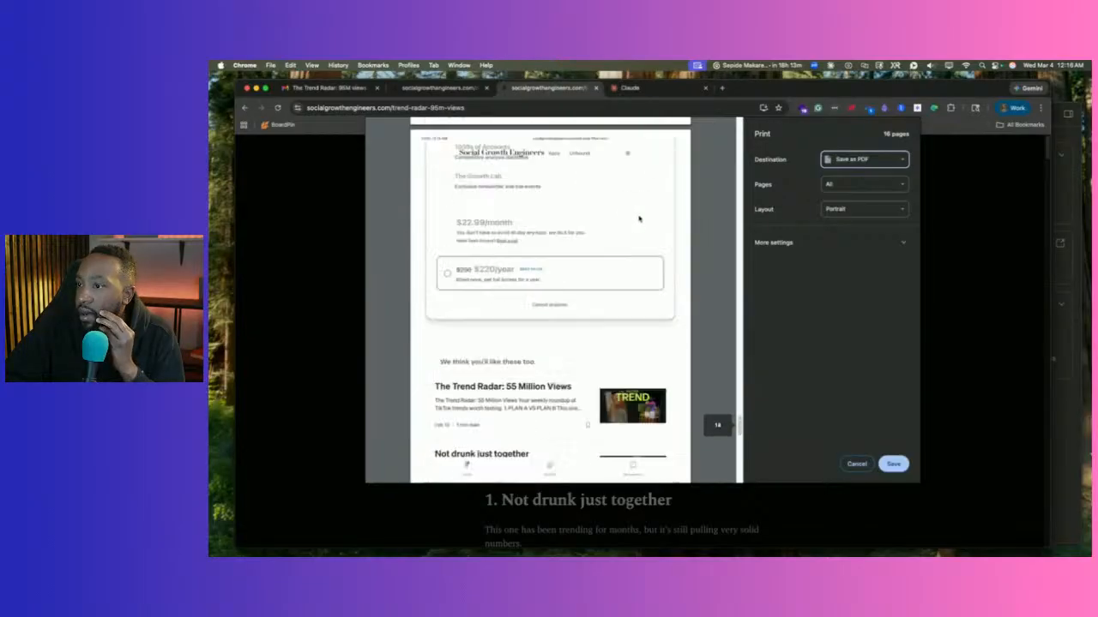
scroll(639, 219, up, 10)
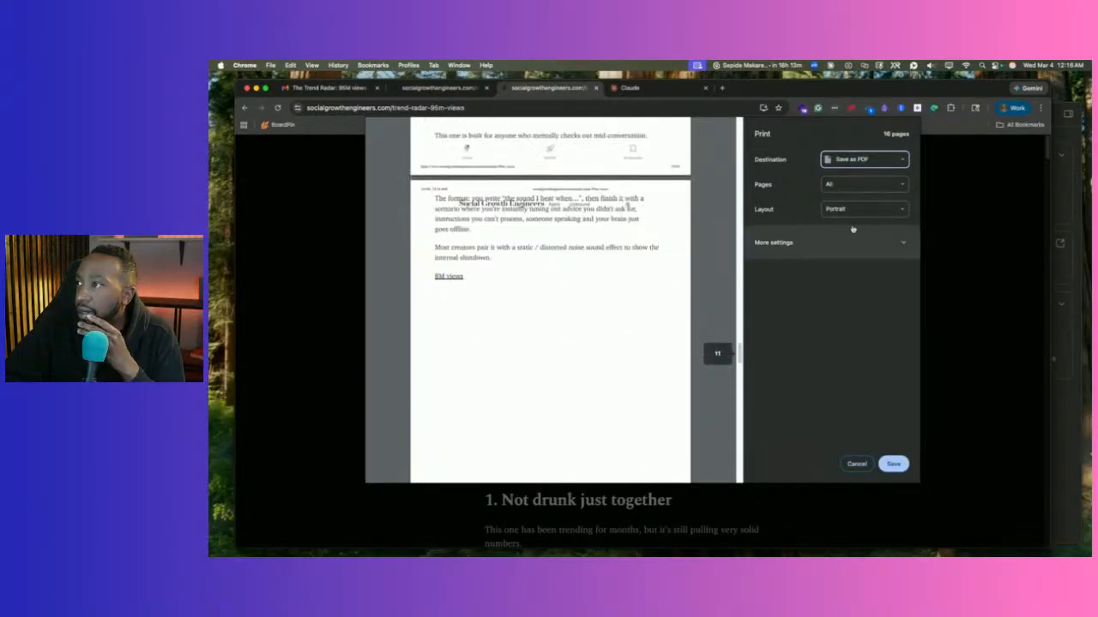
click(893, 464)
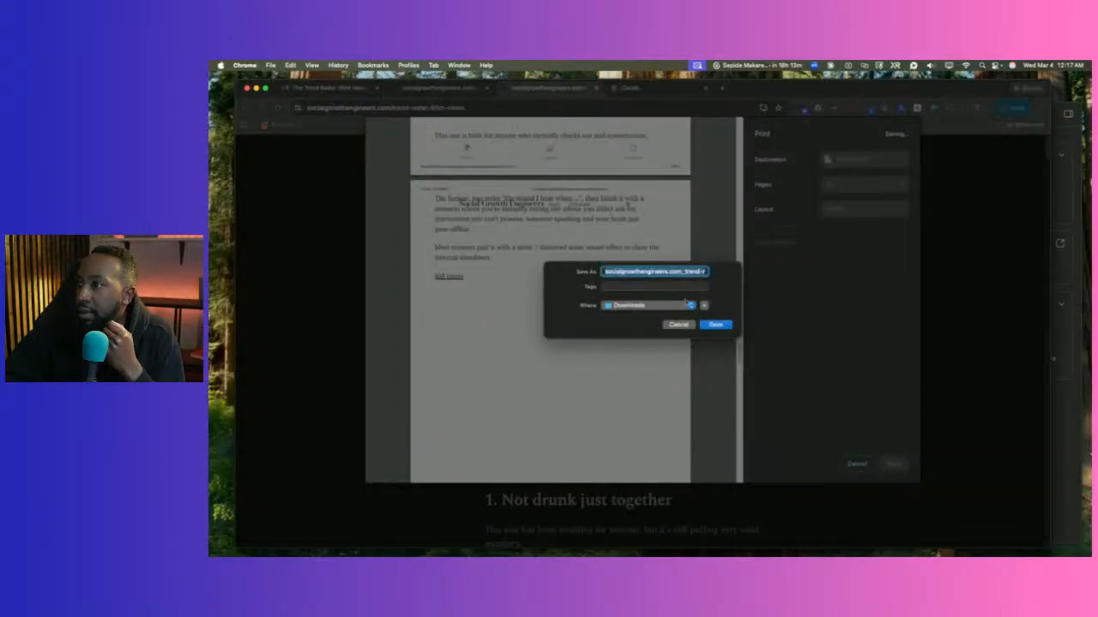
text(trends 3.4.26.pdf)
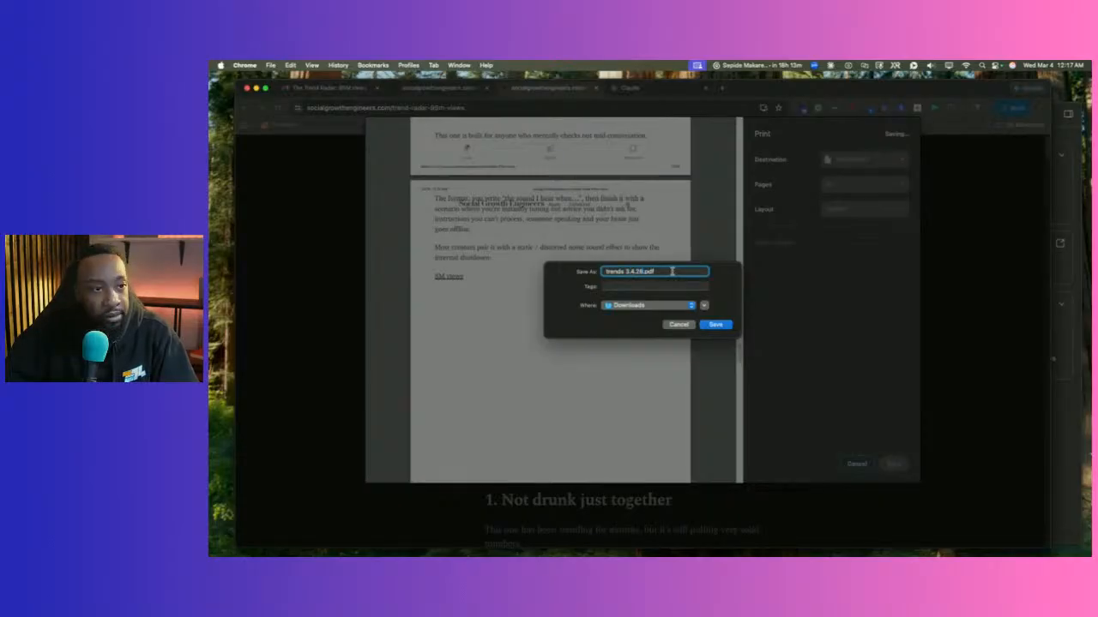
key(Return)
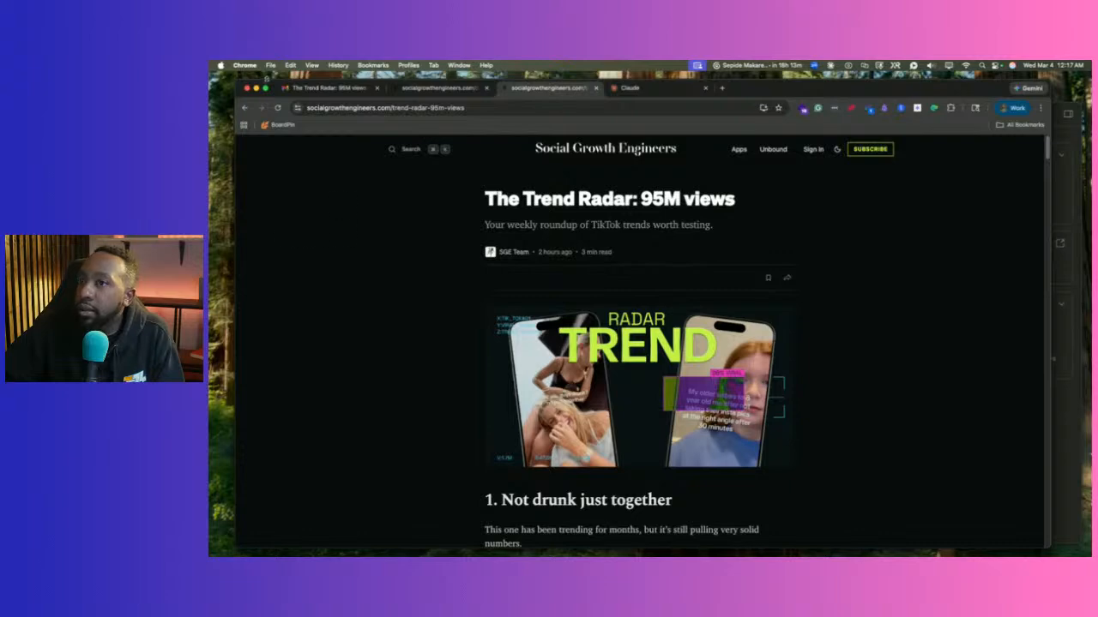
Attach trends 3.4.26.pdf from Downloads to the Claude reply.
drag(237, 76, 214, 118)
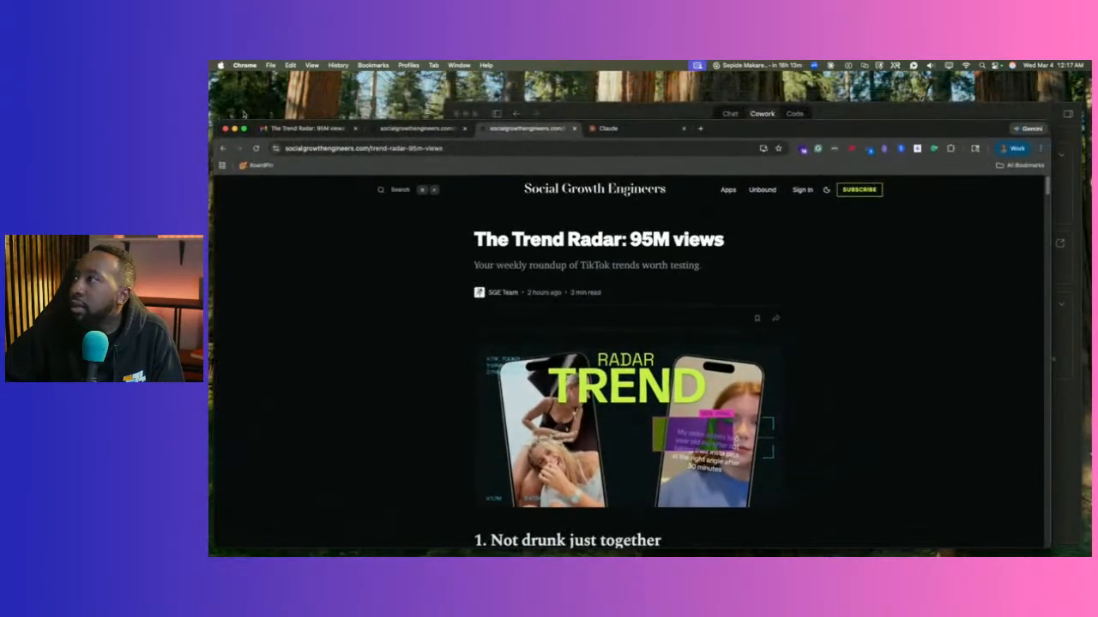
click(590, 109)
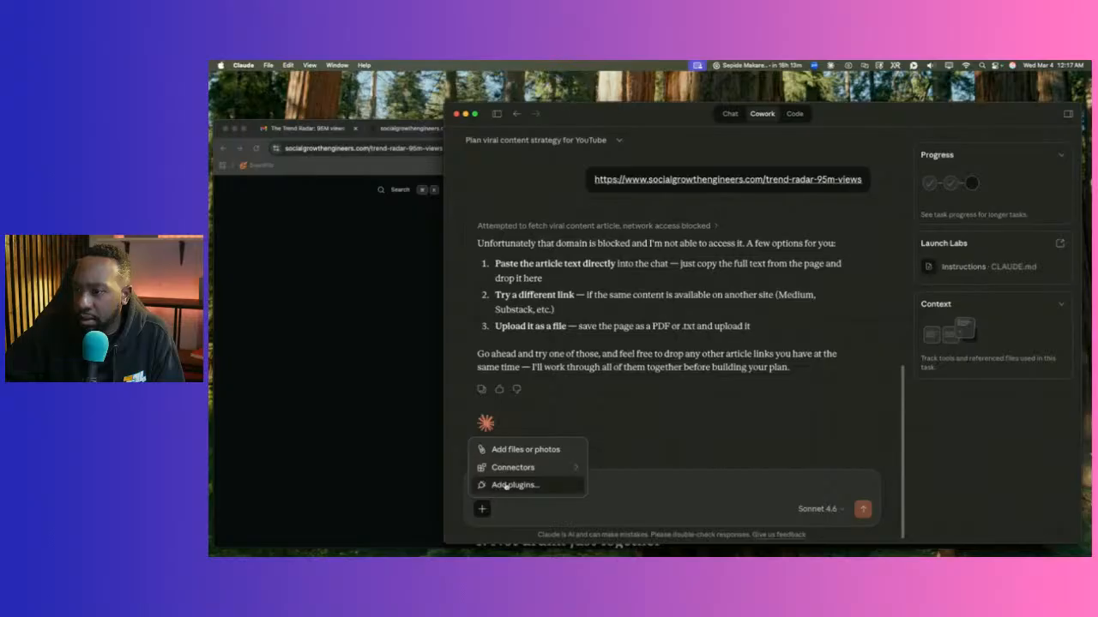
click(512, 449)
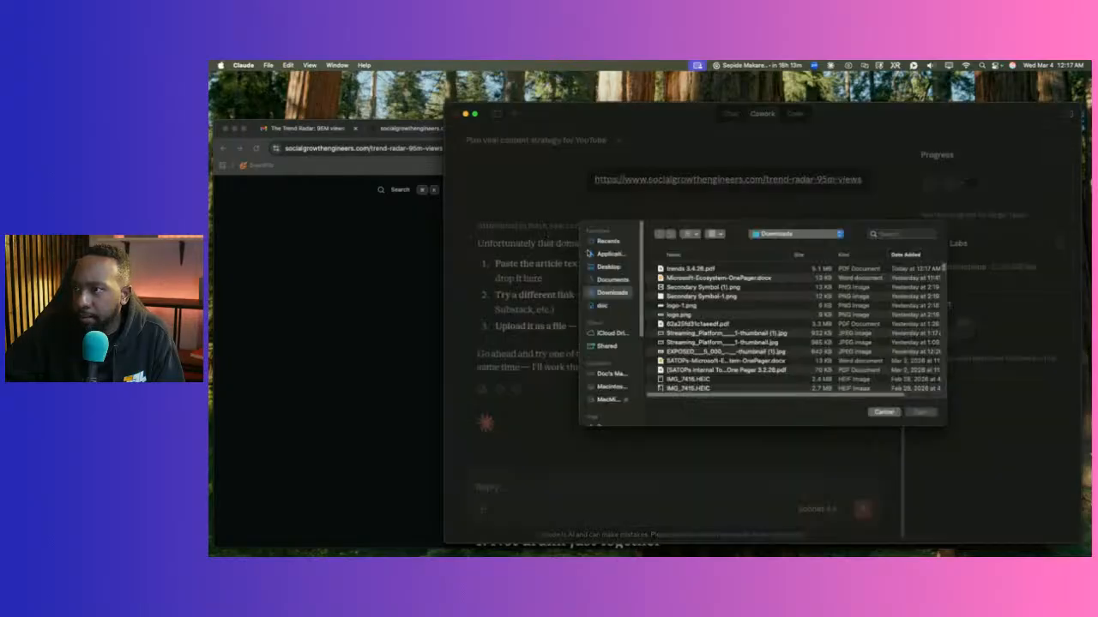
click(710, 270)
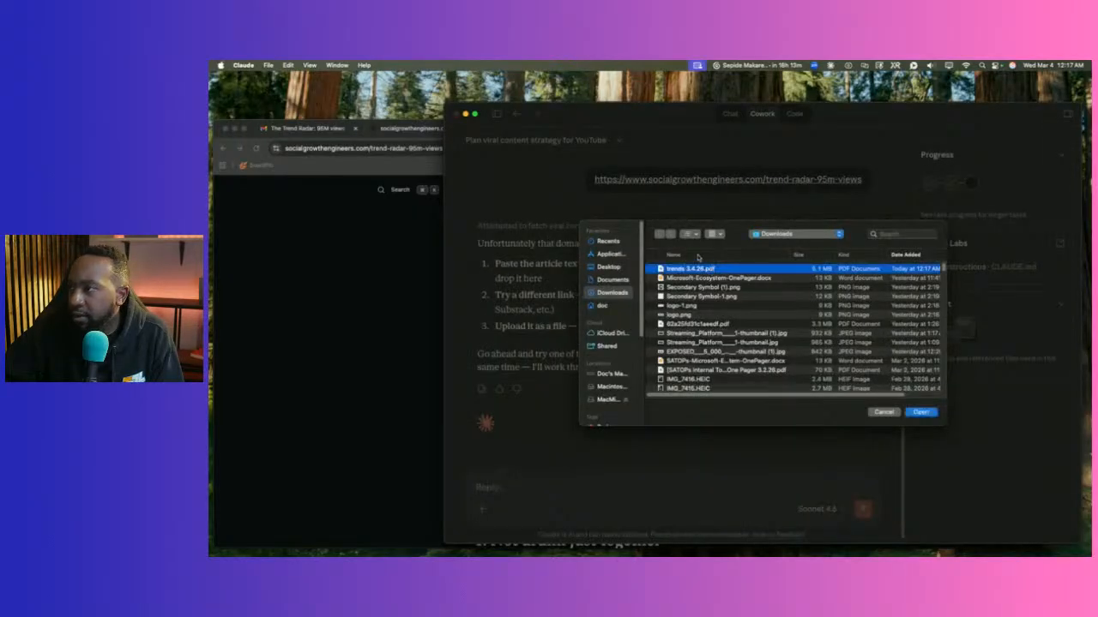
key(space)
key(space)
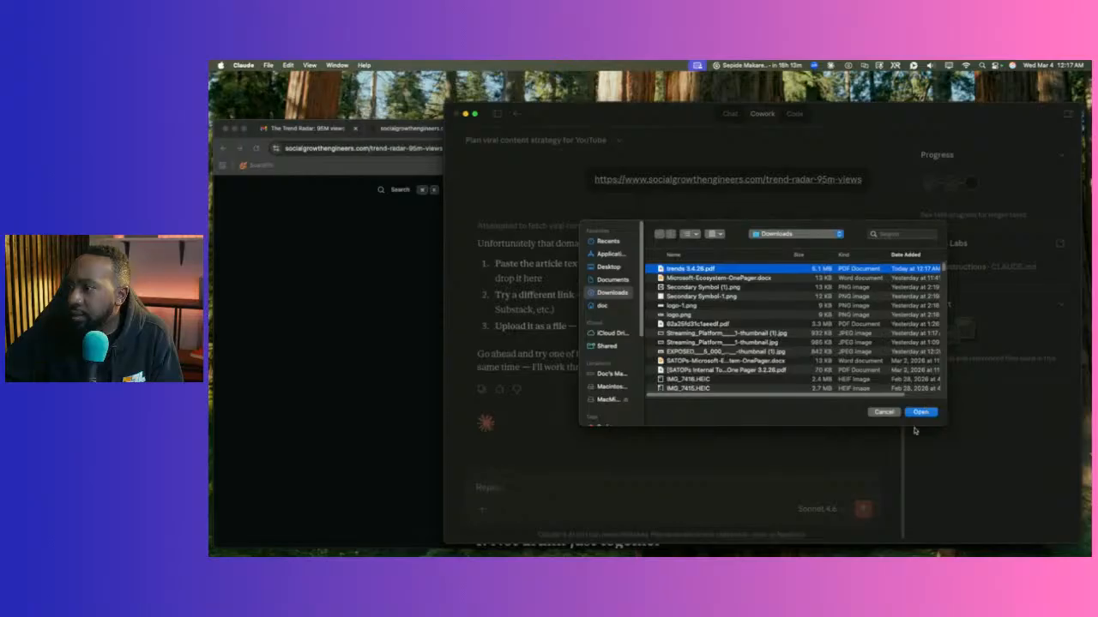
click(920, 412)
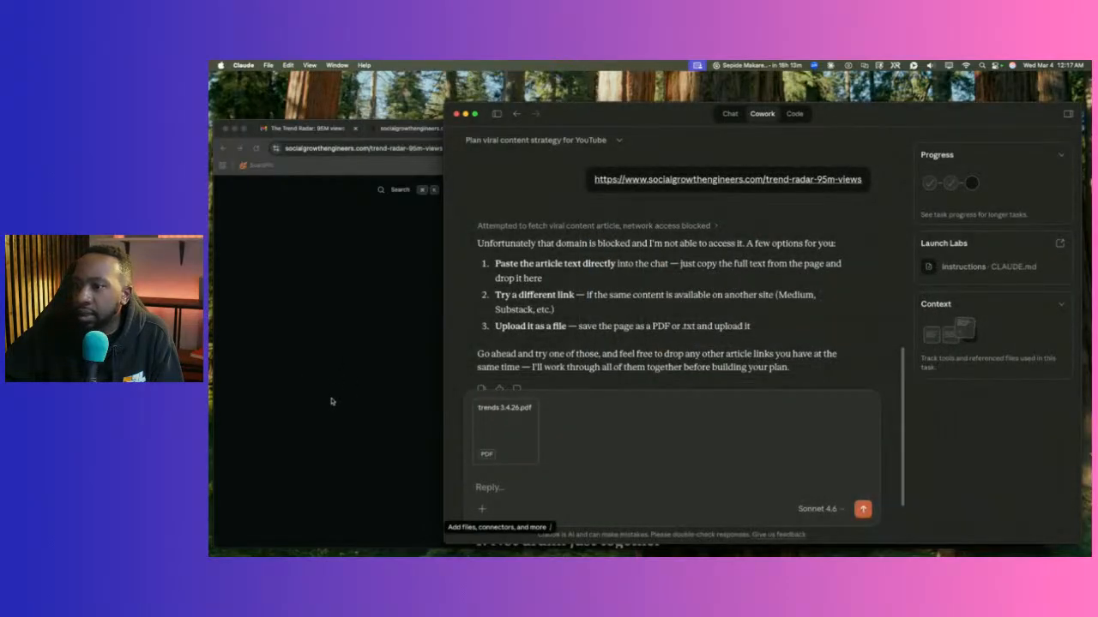
Return to Chrome's 'Do you actually want to do this' article tab.
click(331, 401)
click(376, 127)
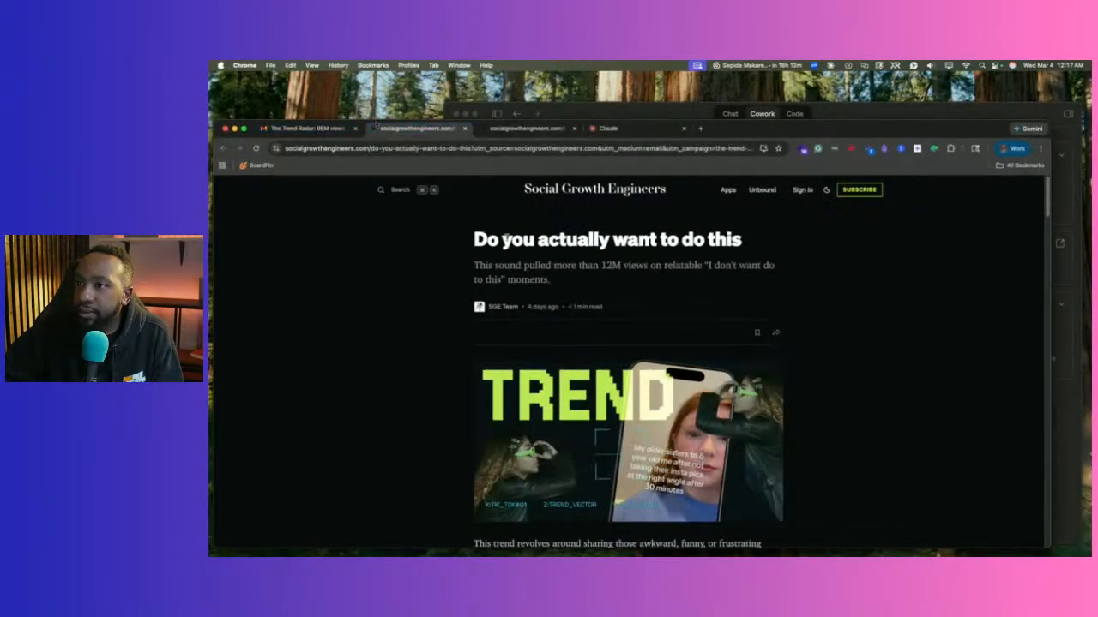
scroll(506, 239, down, 7)
Go to the Social Growth Engineers home page and scan its article list.
scroll(506, 239, up, 7)
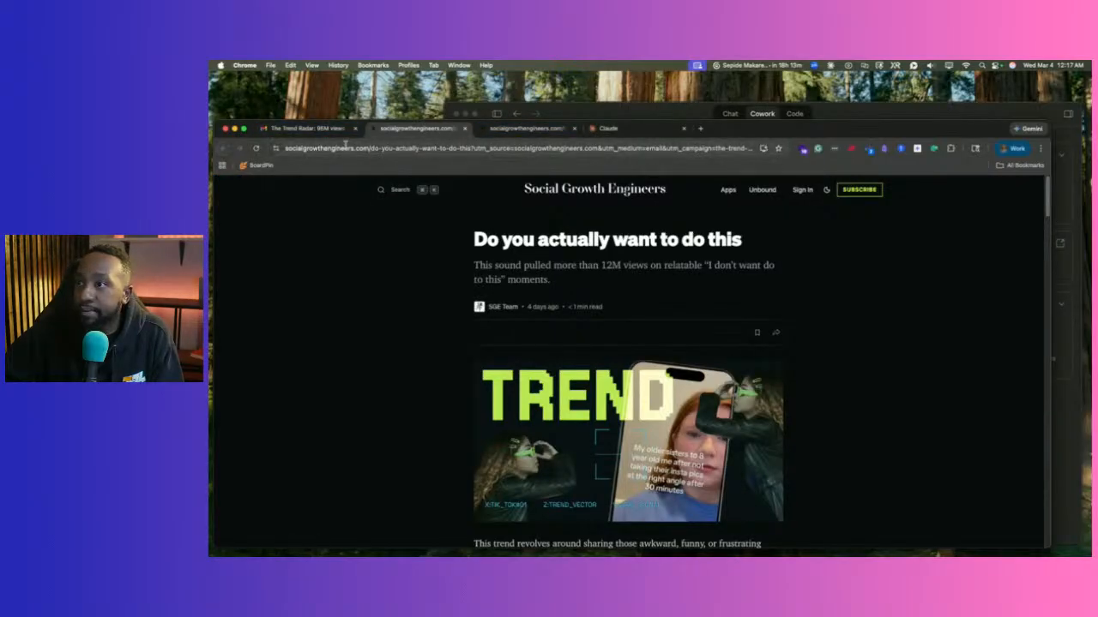
click(572, 190)
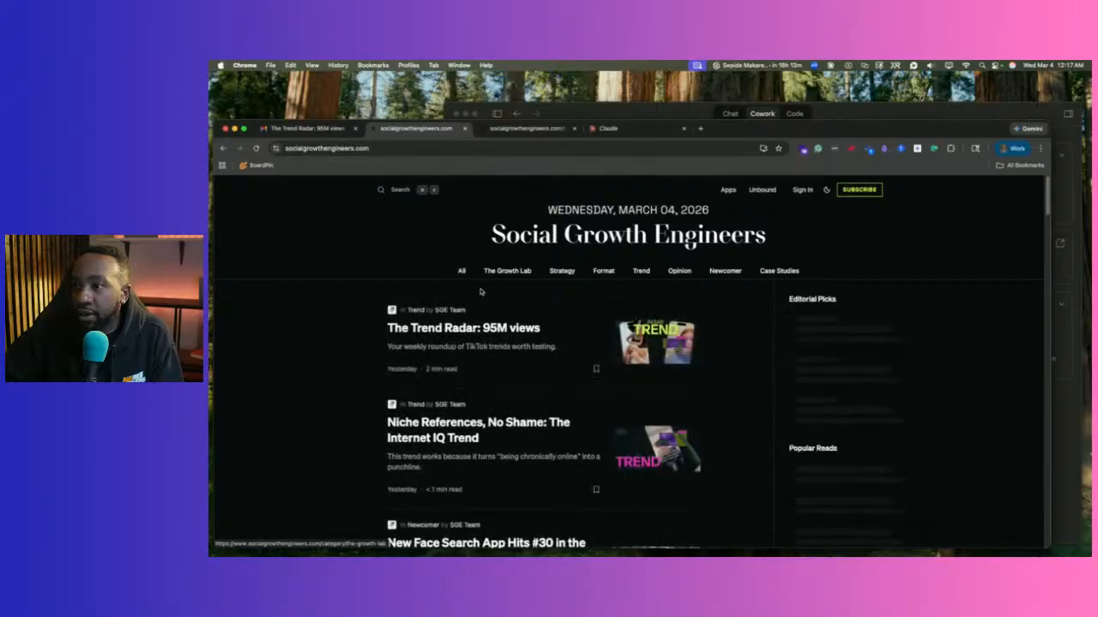
scroll(463, 300, down, 10)
scroll(429, 309, up, 8)
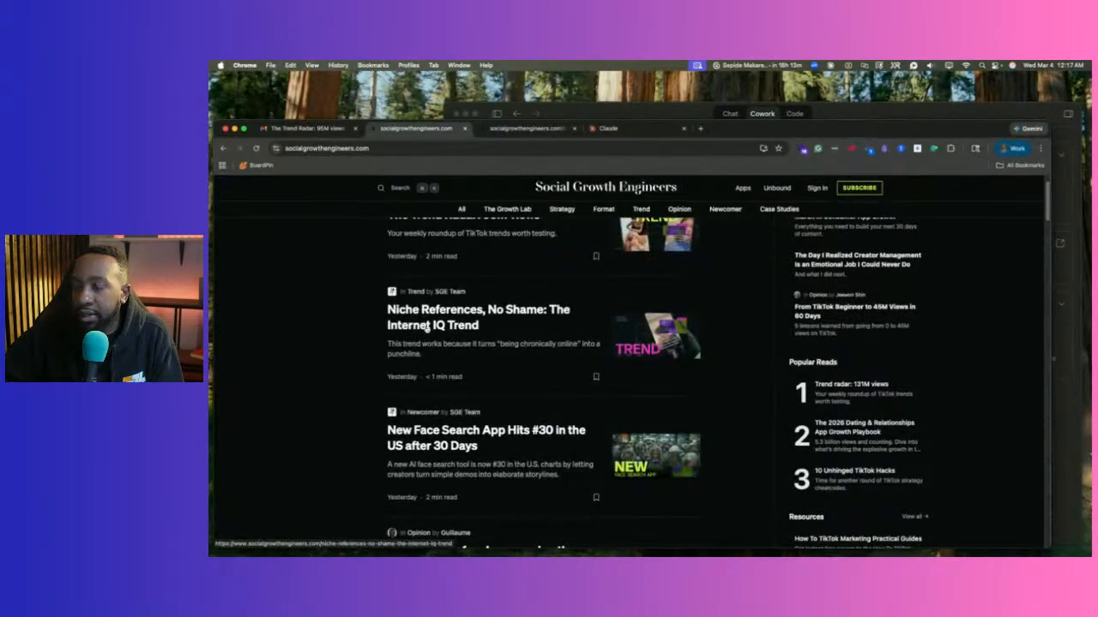
scroll(427, 327, down, 1)
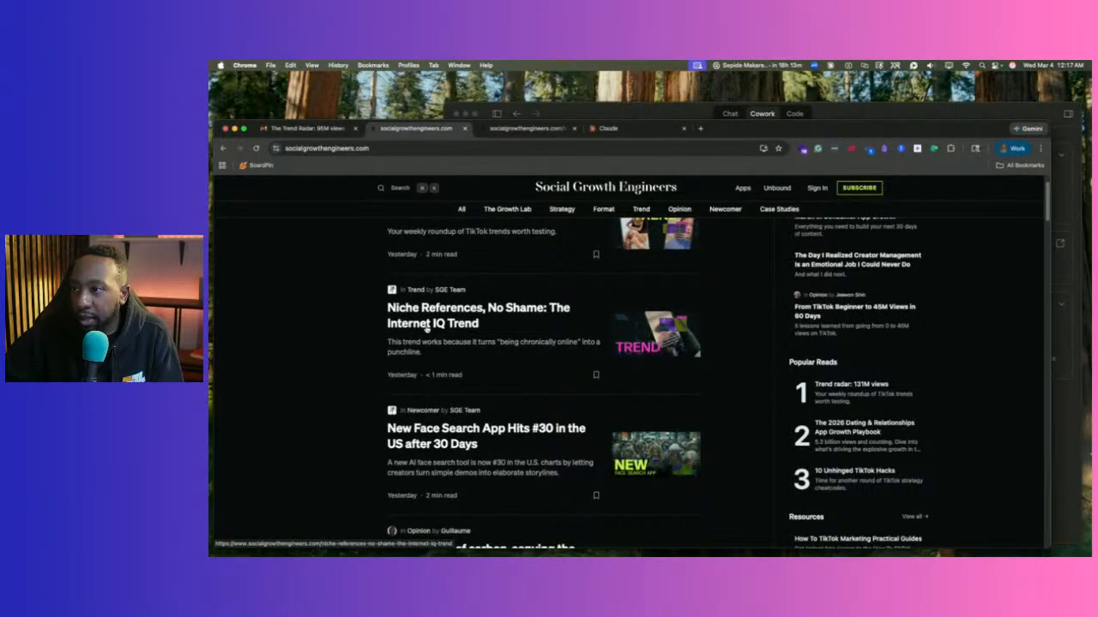
scroll(426, 330, down, 2)
scroll(420, 273, up, 3)
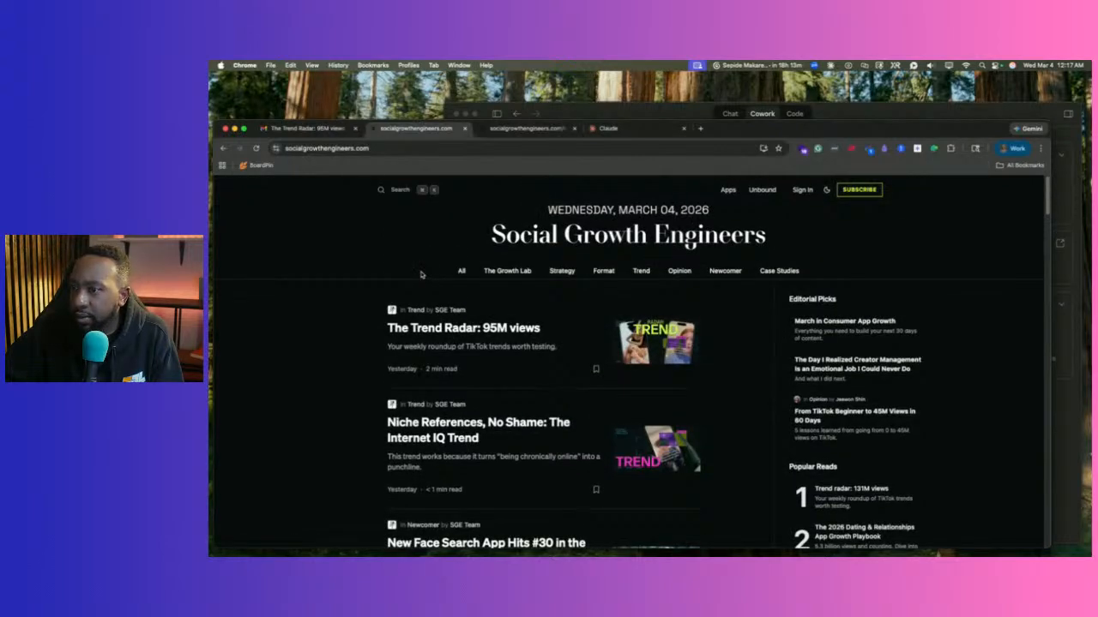
scroll(435, 329, down, 3)
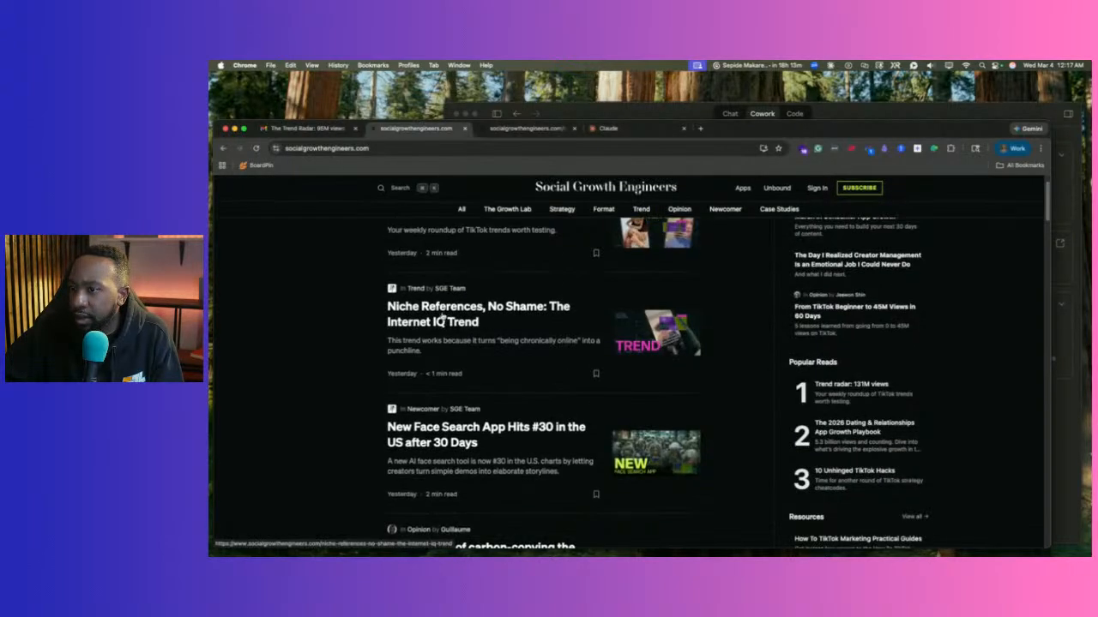
Browse the 'Niche References, No Shame' and 'A Single Hook Driving Multi-Category Growth' articles, returning home each time.
click(433, 319)
scroll(422, 295, down, 10)
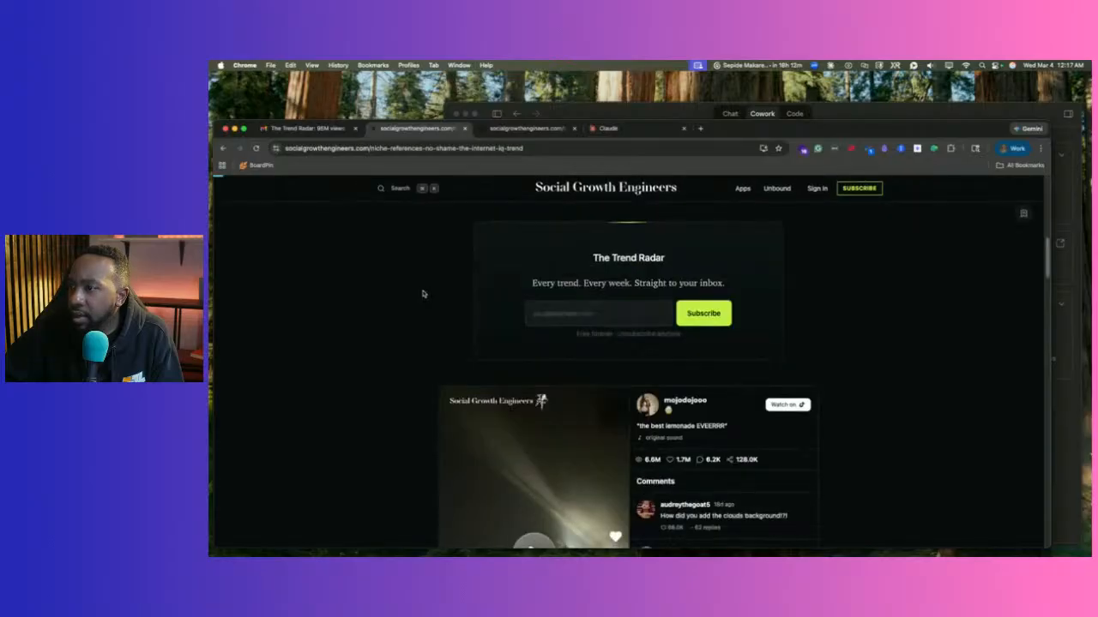
scroll(422, 298, down, 5)
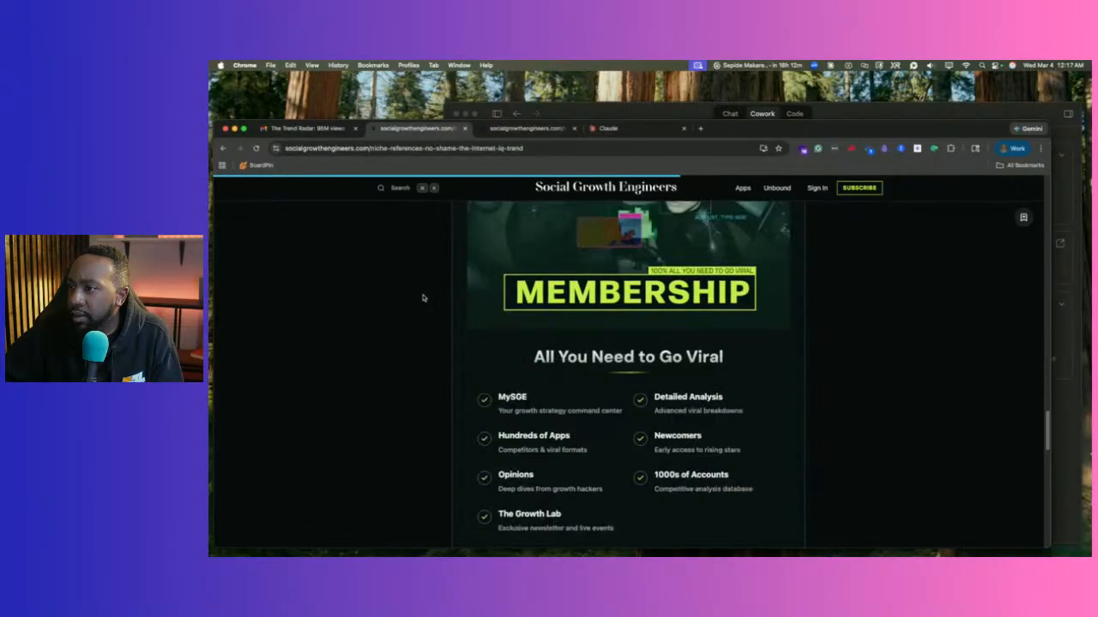
scroll(422, 298, down, 8)
scroll(421, 299, up, 15)
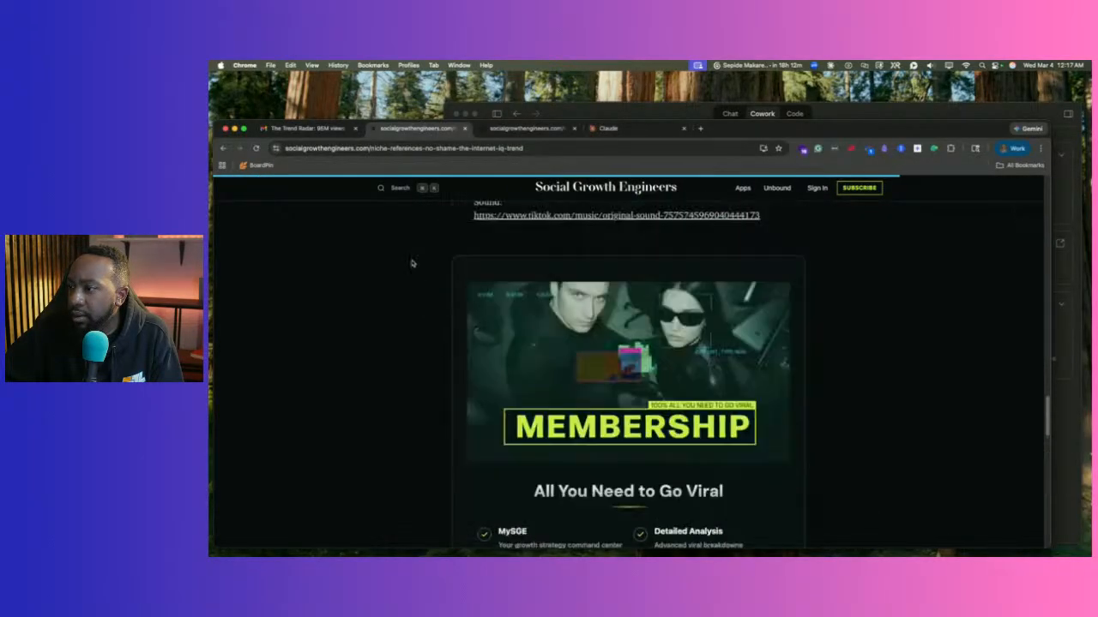
click(222, 147)
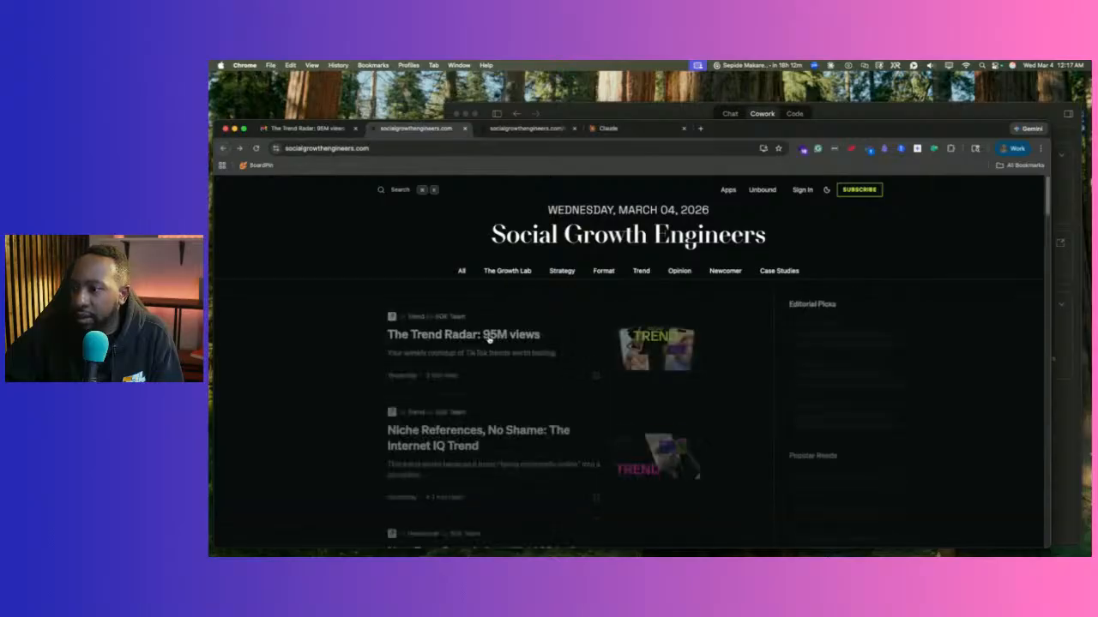
scroll(514, 334, down, 5)
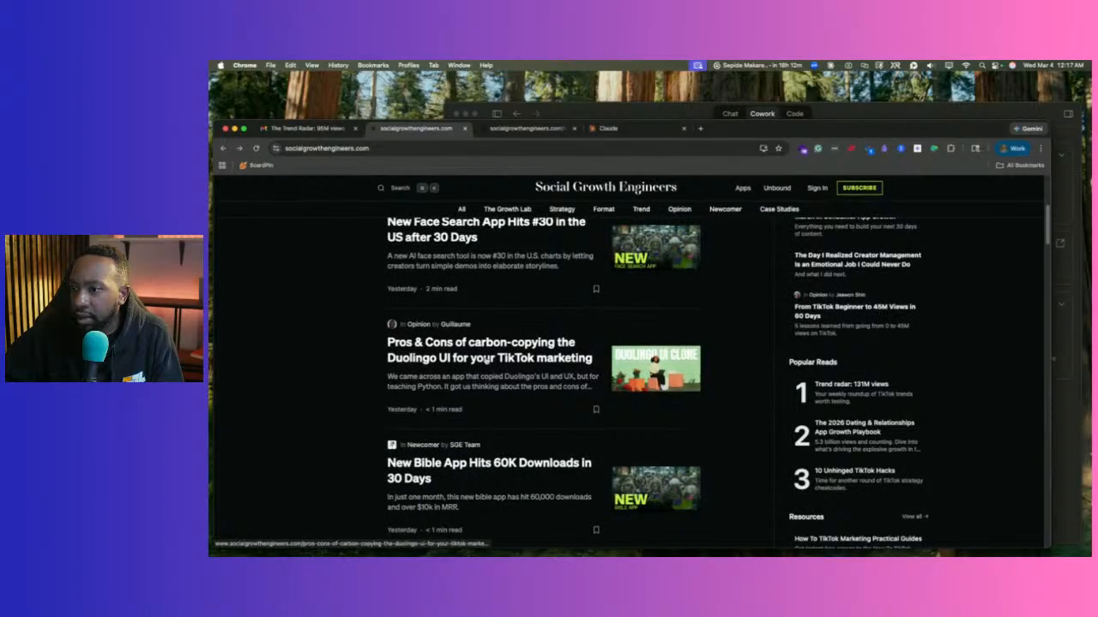
scroll(486, 361, down, 5)
click(486, 361)
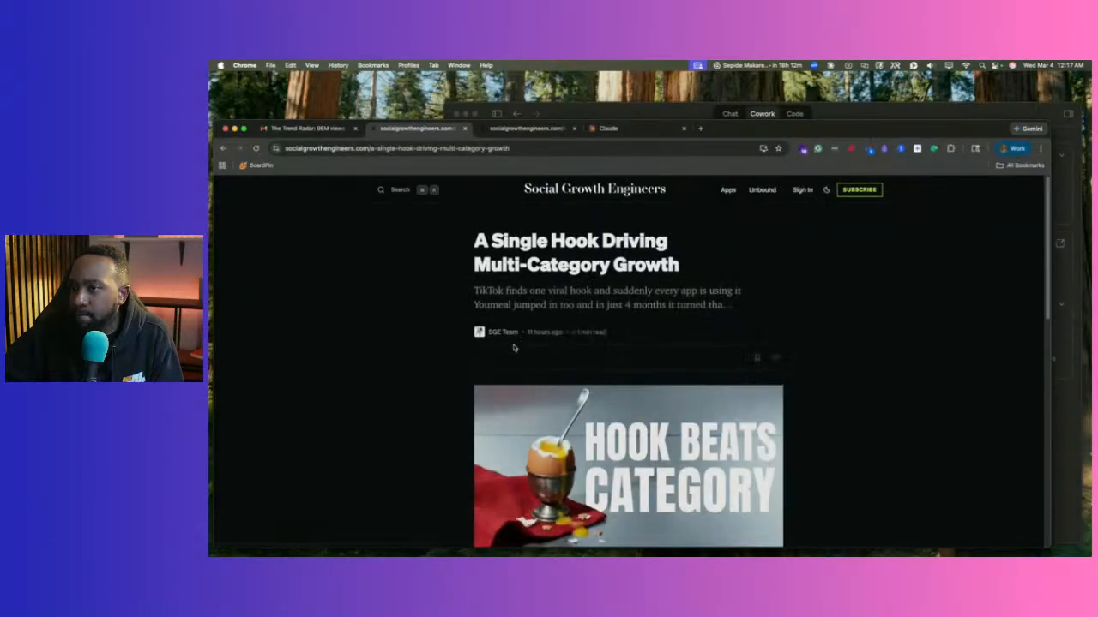
scroll(566, 310, down, 15)
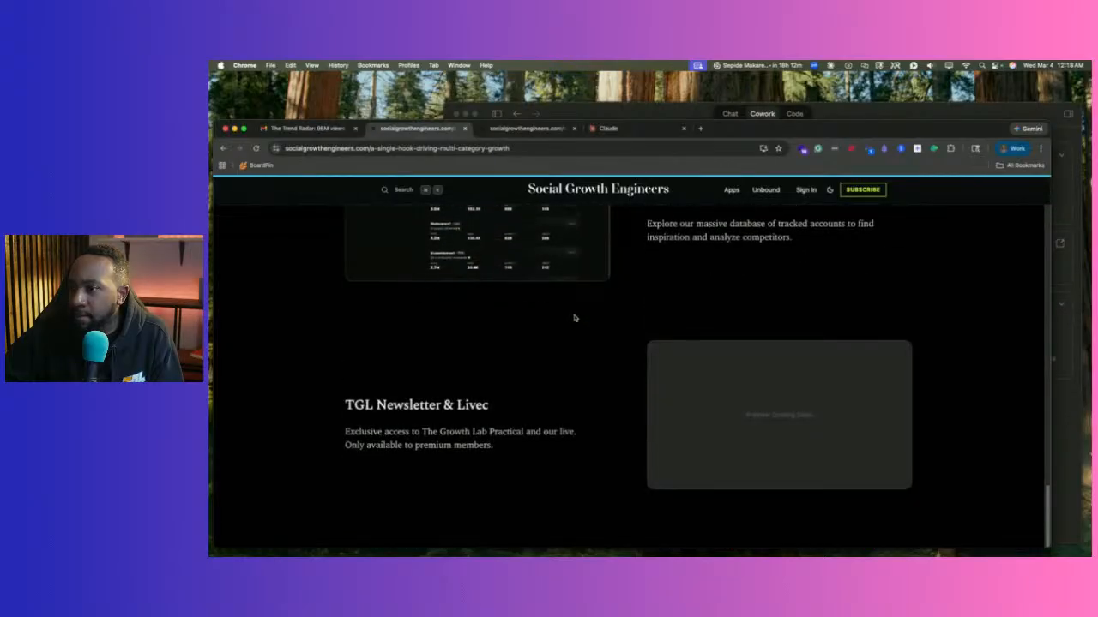
scroll(573, 318, up, 20)
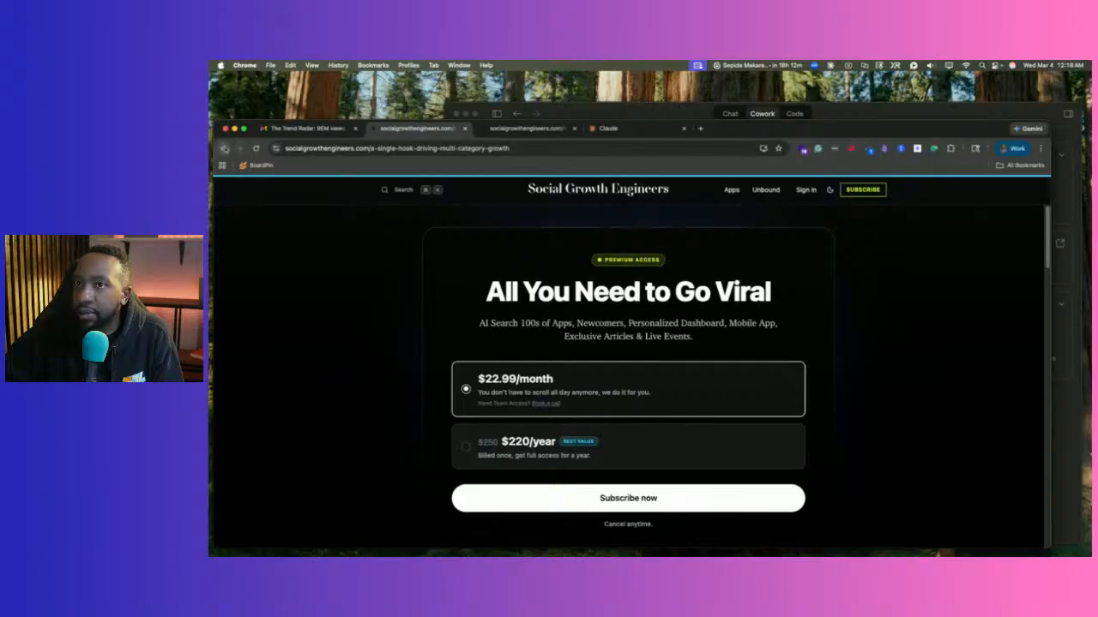
click(225, 148)
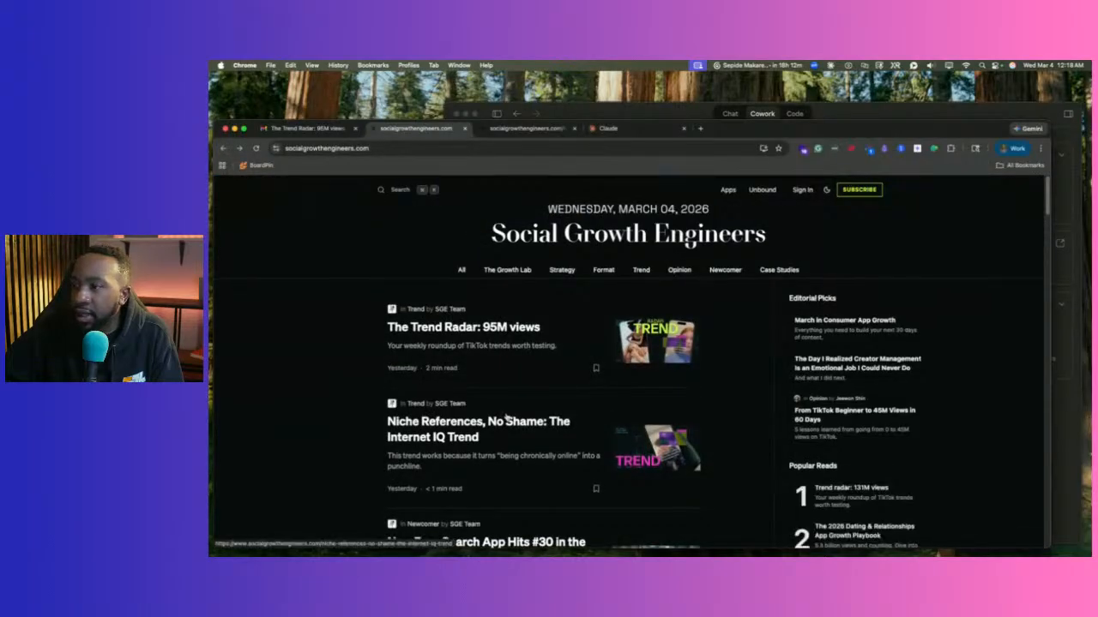
Open the 'Trend radar: 131M views' article under Popular Reads.
scroll(506, 418, down, 5)
click(838, 386)
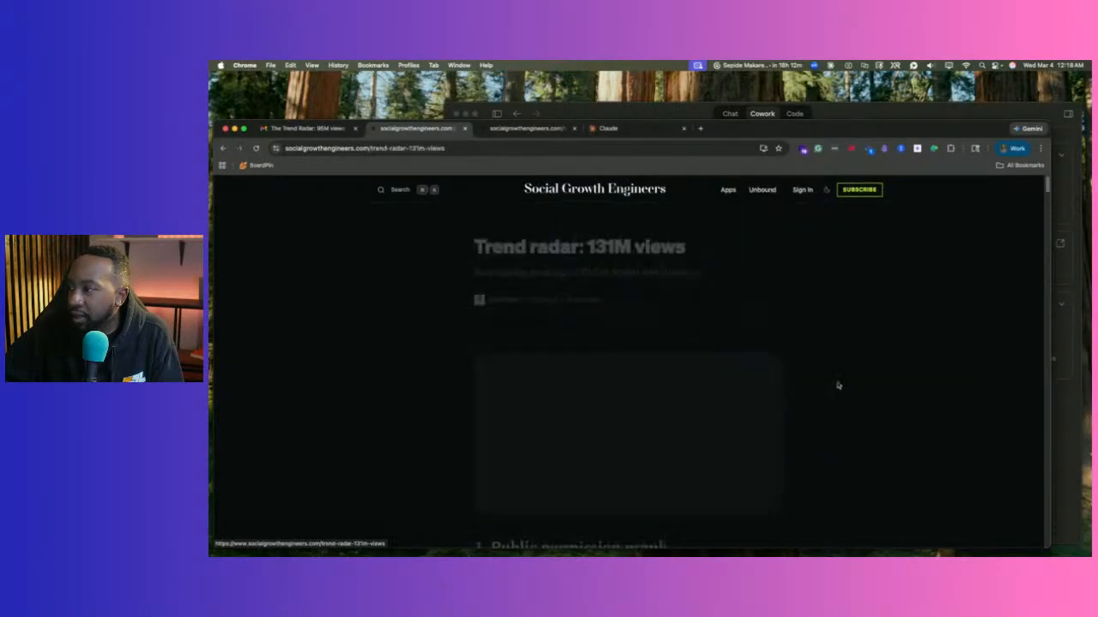
scroll(635, 354, down, 10)
scroll(635, 354, down, 5)
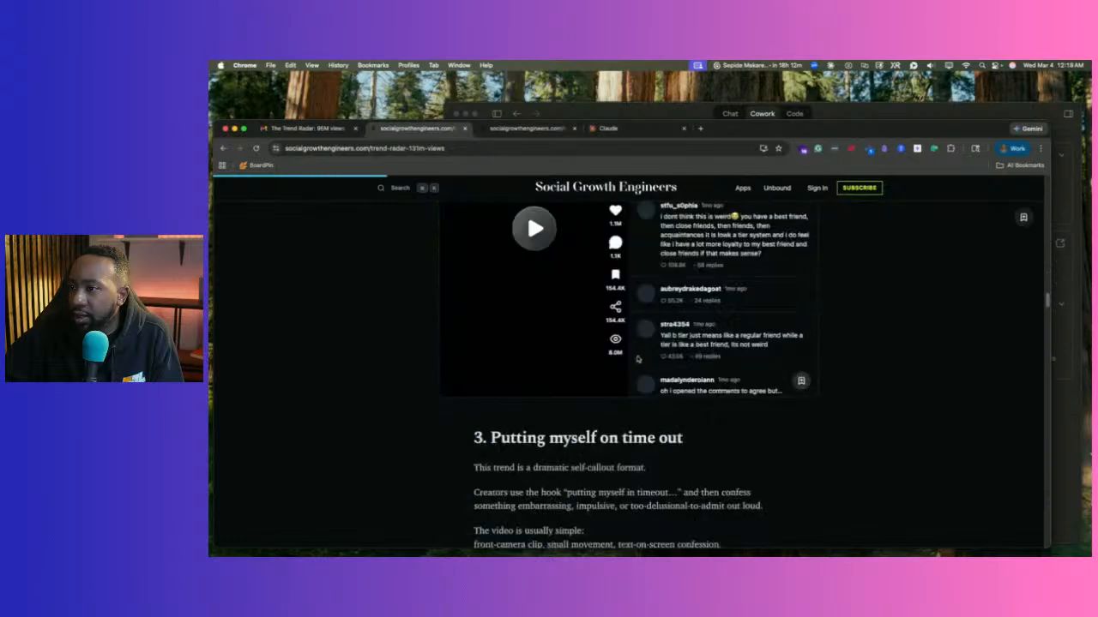
scroll(622, 343, up, 20)
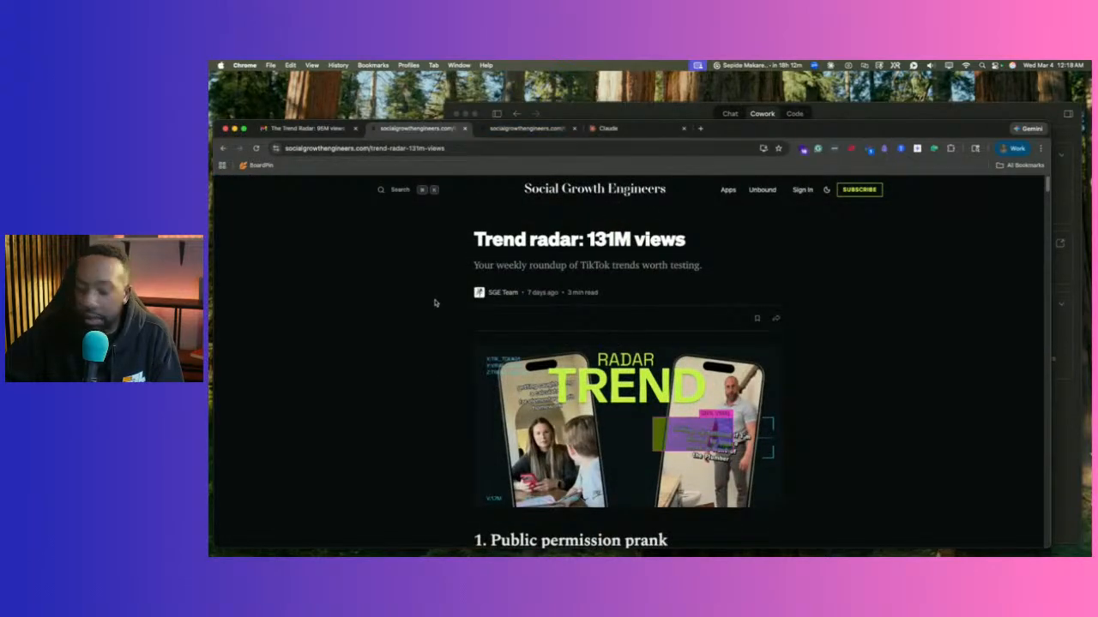
Print the 'Trend radar: 131M views' article to trends 3.4.26 part 2.pdf in Downloads.
key(super+p)
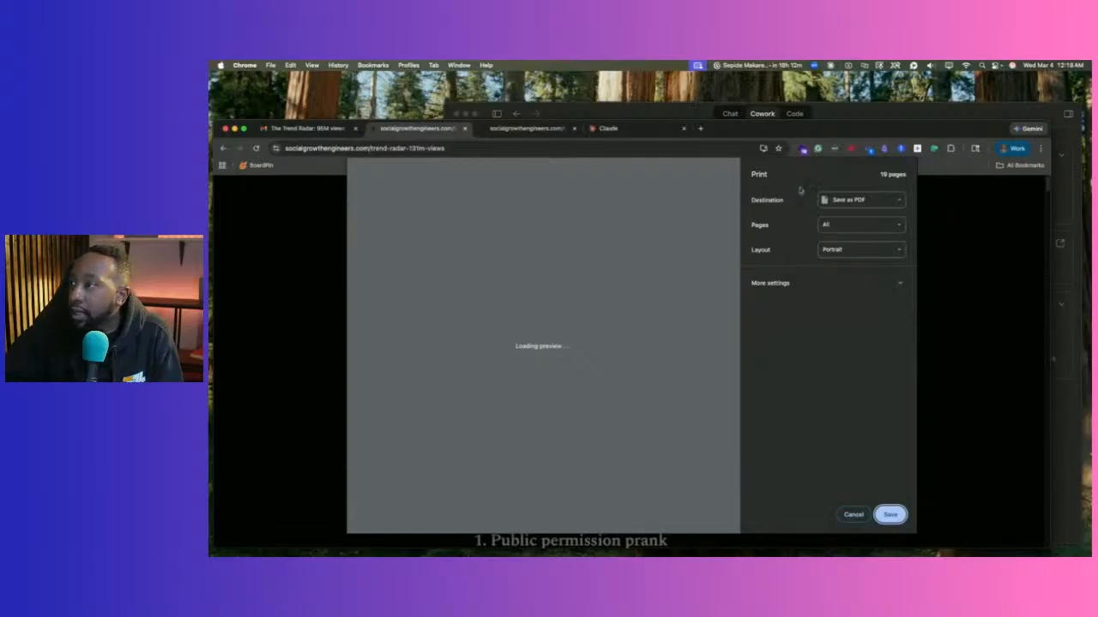
click(891, 514)
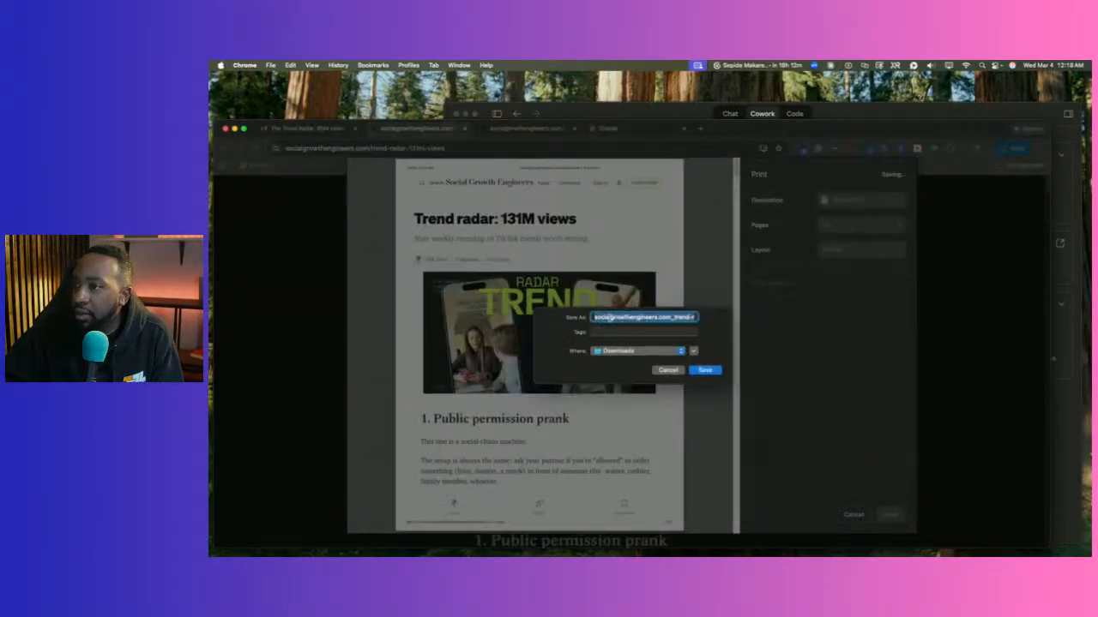
text(trends 3.4.26 part 2.pdf)
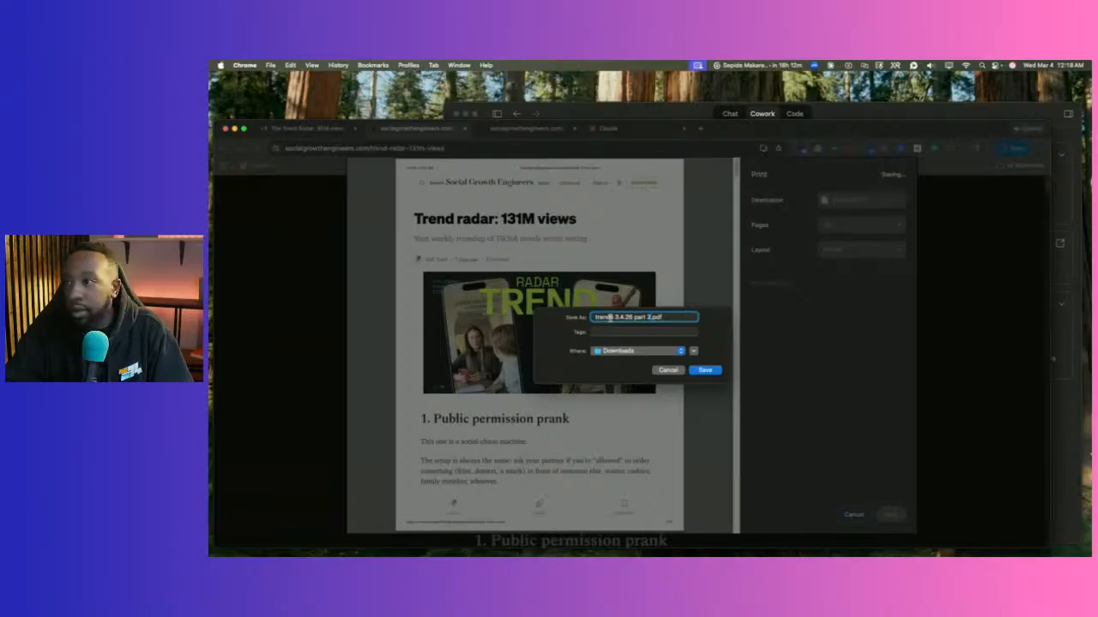
key(Return)
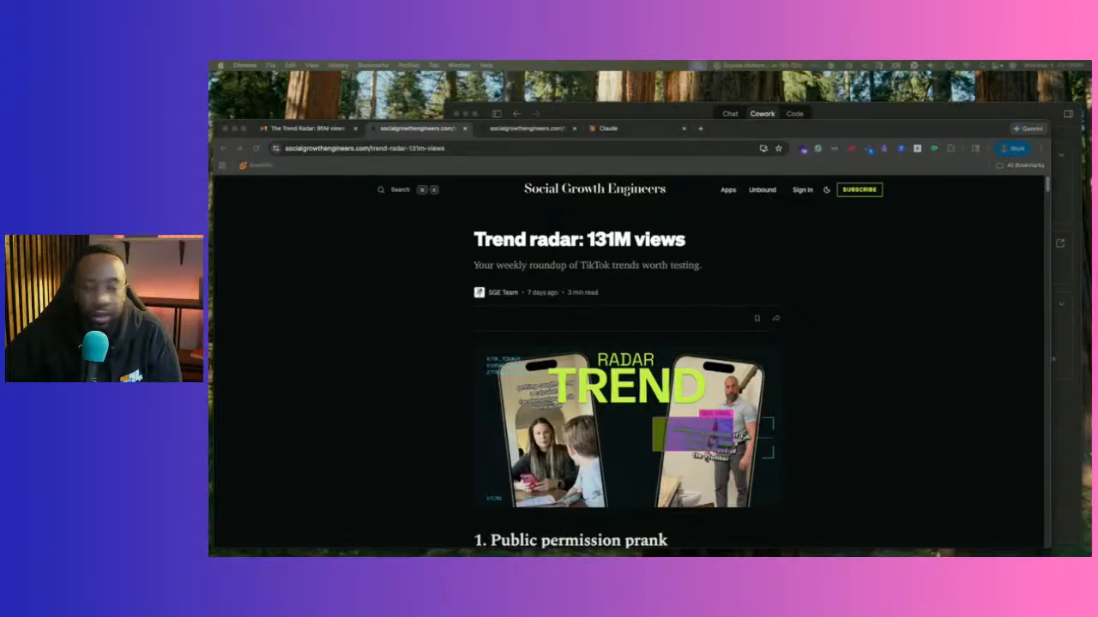
Bring Claude forward, enlarge it, and open Add plugins from the reply's + menu.
click(600, 113)
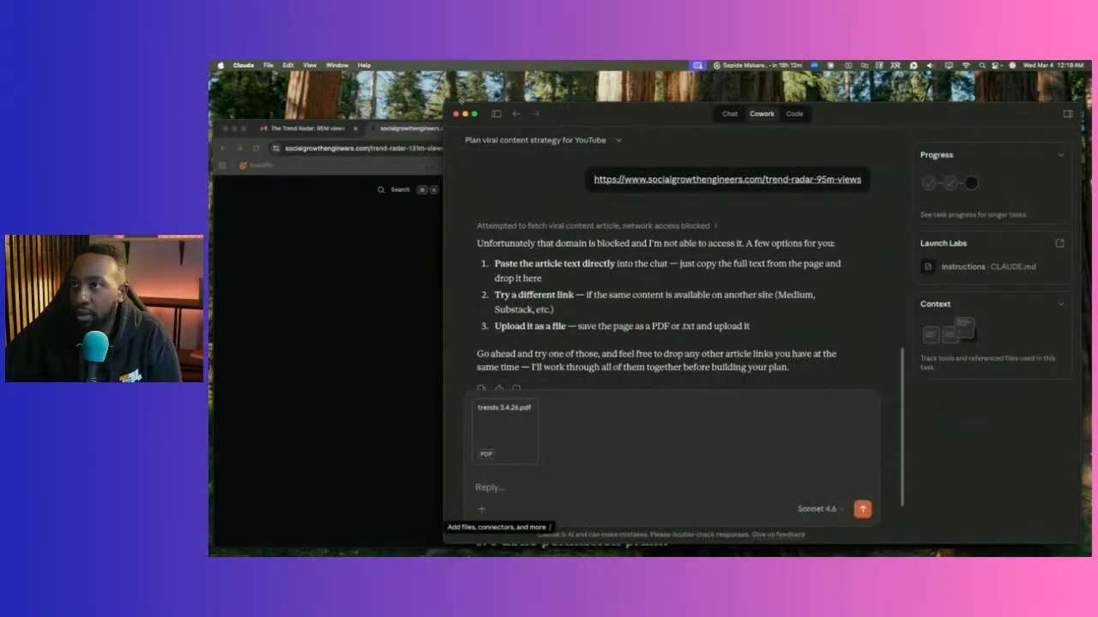
drag(444, 103, 248, 90)
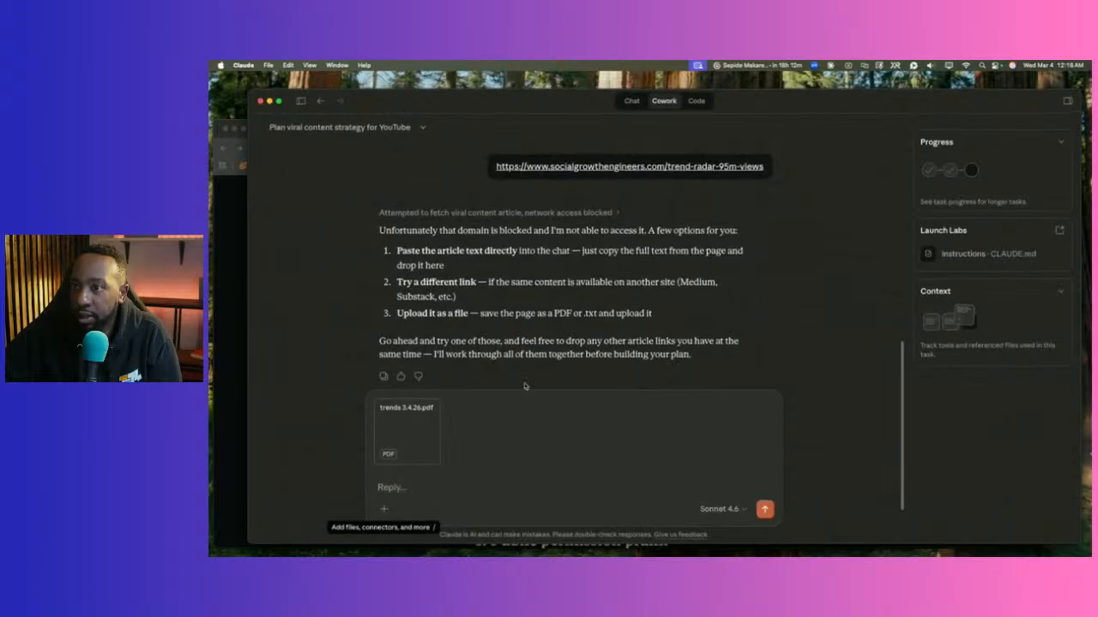
click(381, 507)
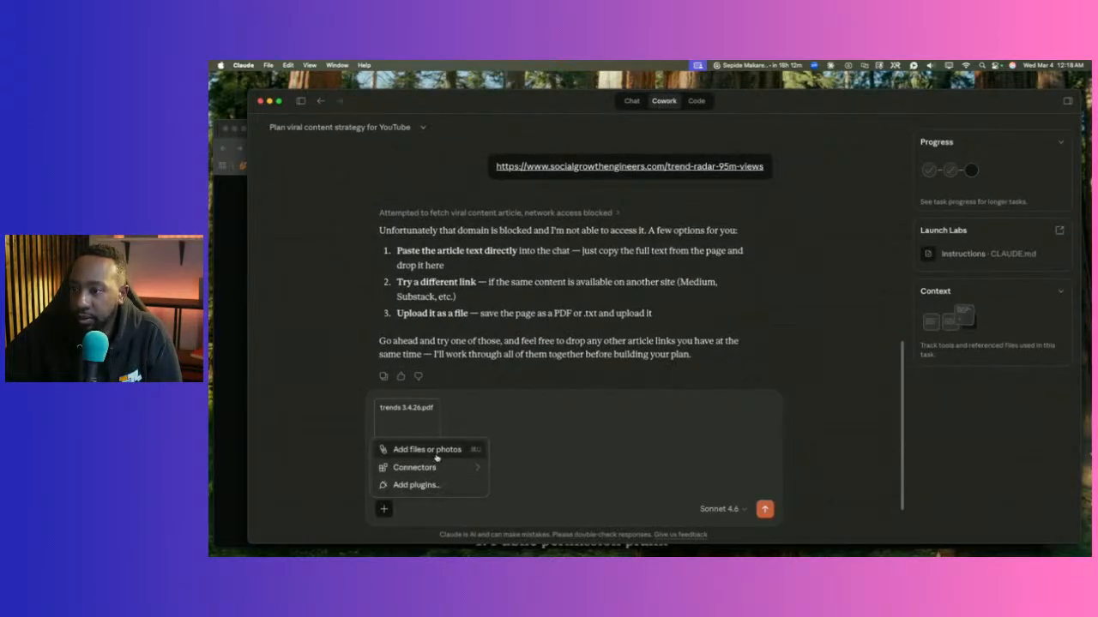
click(418, 485)
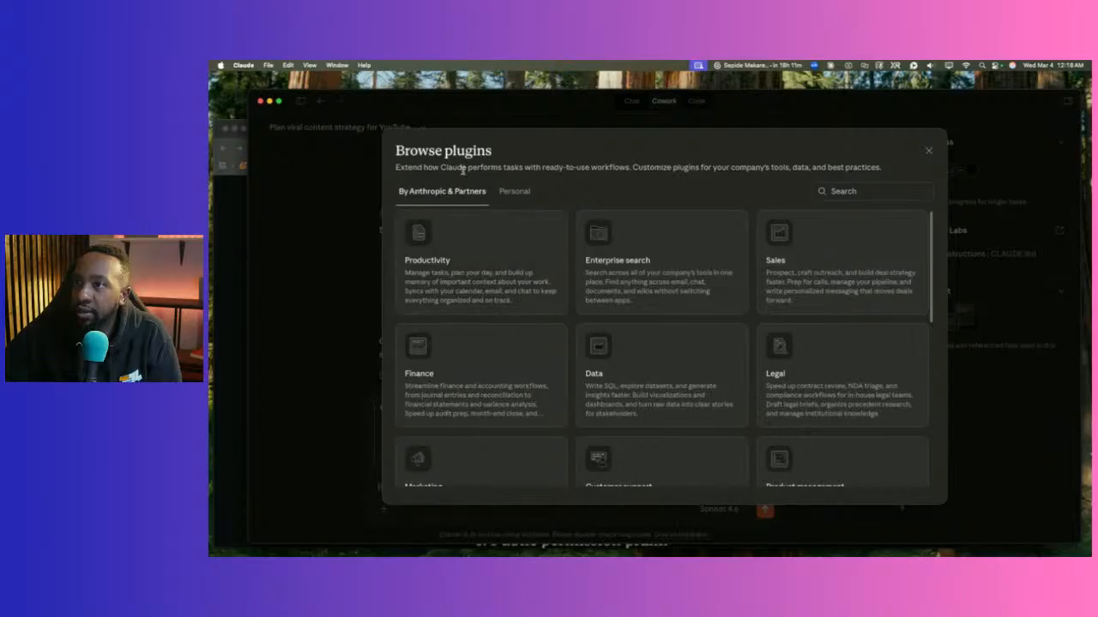
Scroll through the plugins, close the catalogue, and choose Add files or photos.
scroll(515, 283, down, 3)
scroll(489, 257, up, 3)
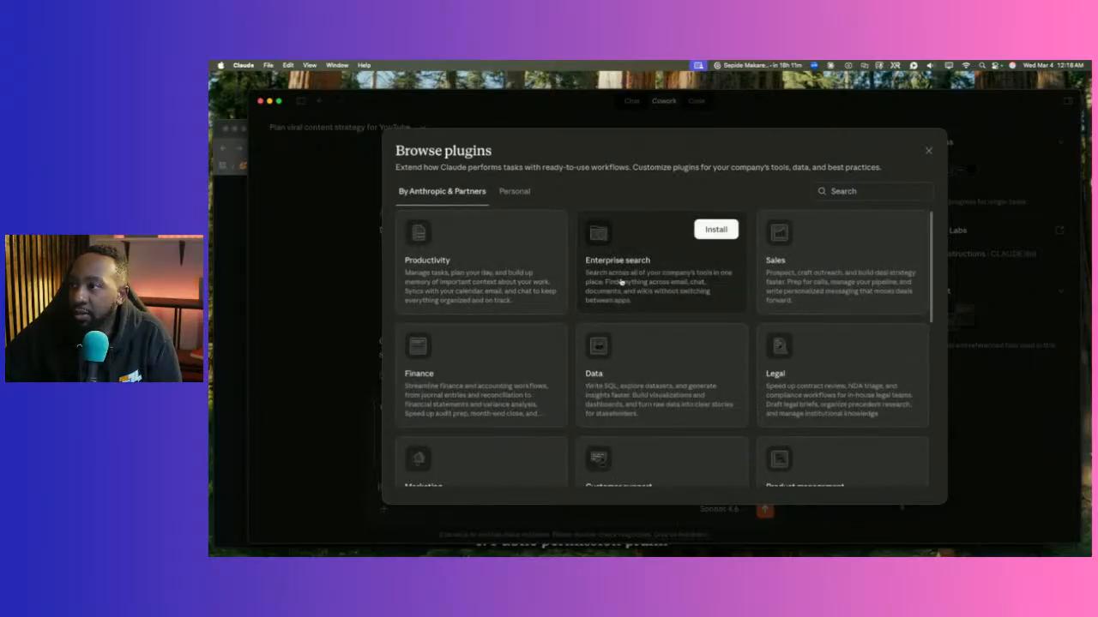
scroll(605, 304, down, 3)
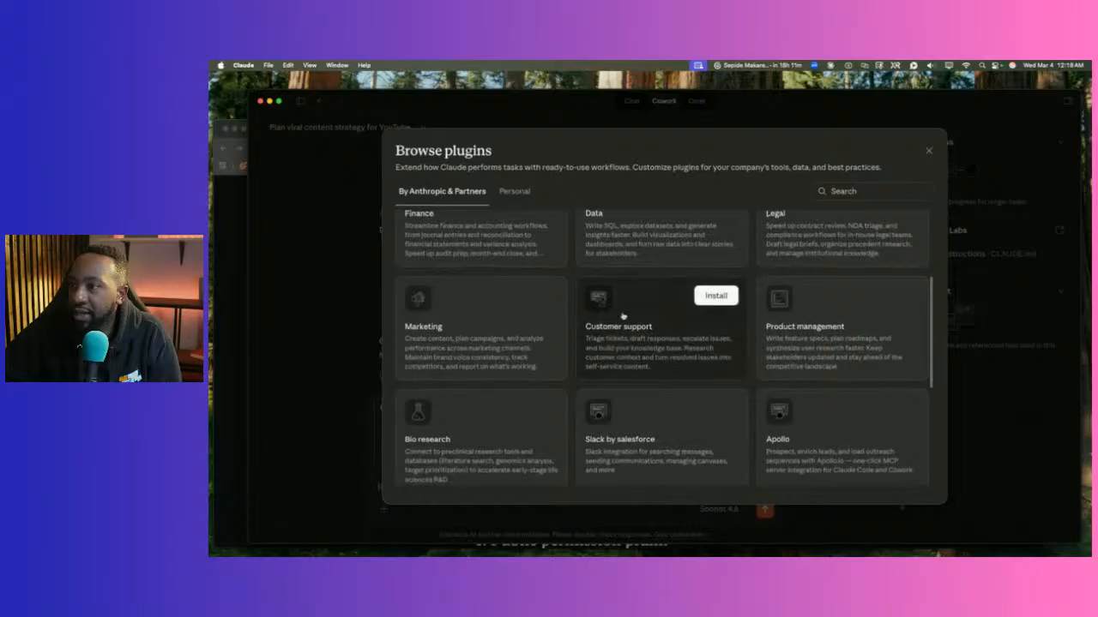
scroll(624, 313, down, 4)
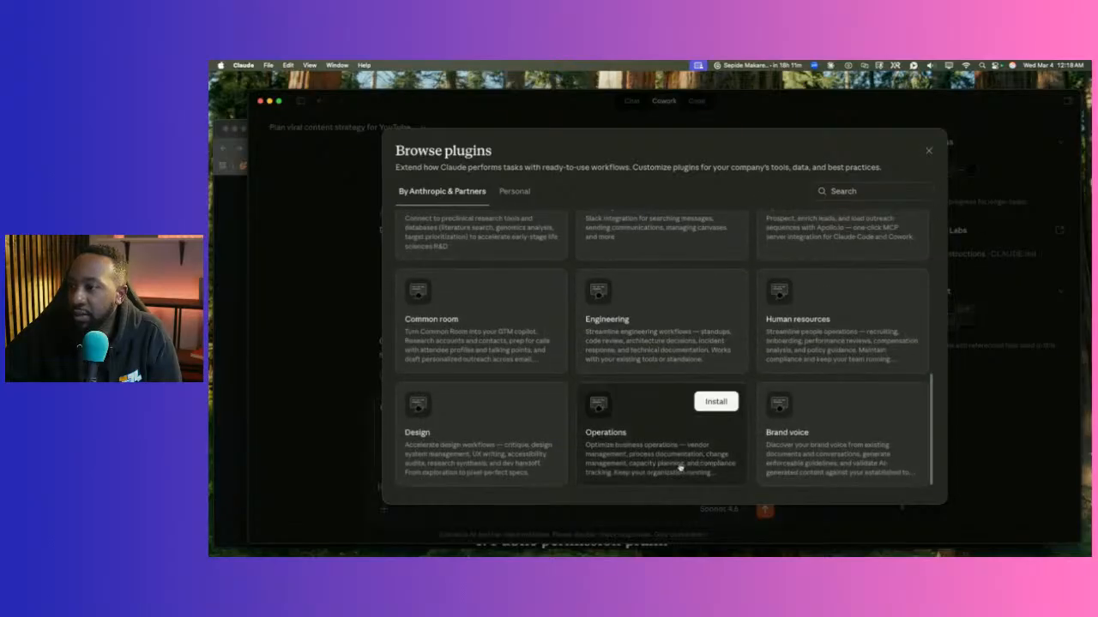
click(928, 152)
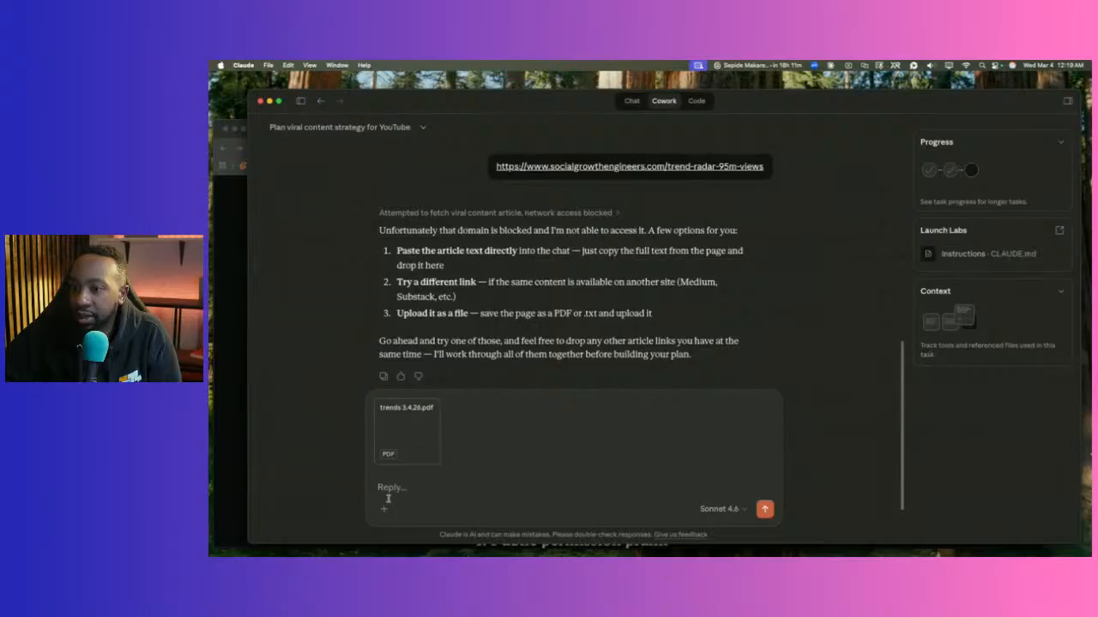
click(384, 508)
click(429, 453)
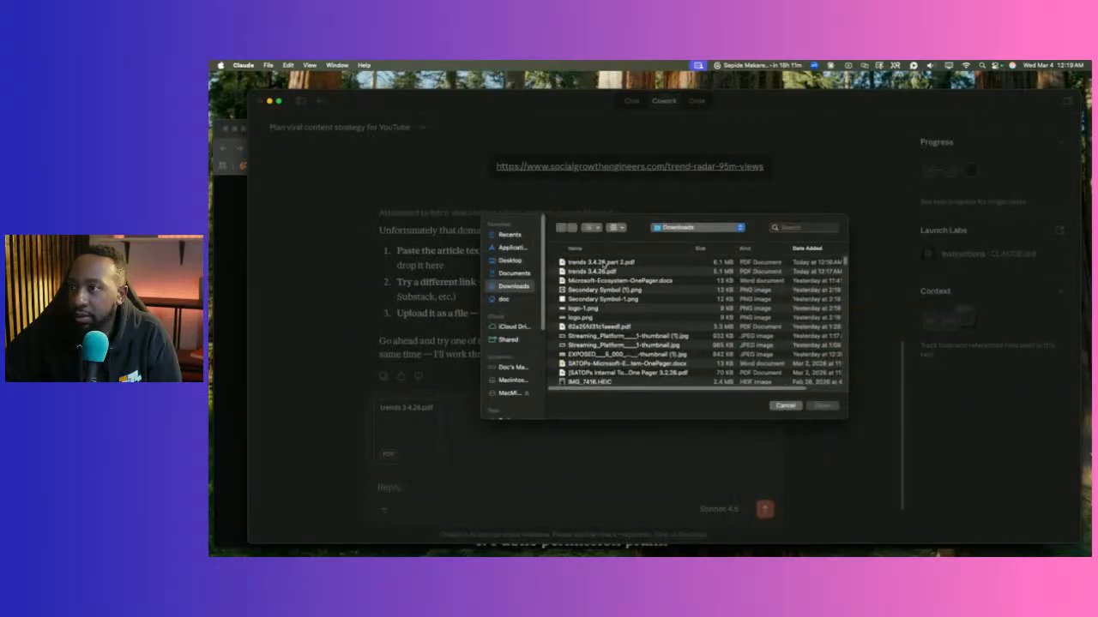
Attach trends 3.4.26 part 2.pdf and send both trend PDFs to Claude.
click(603, 262)
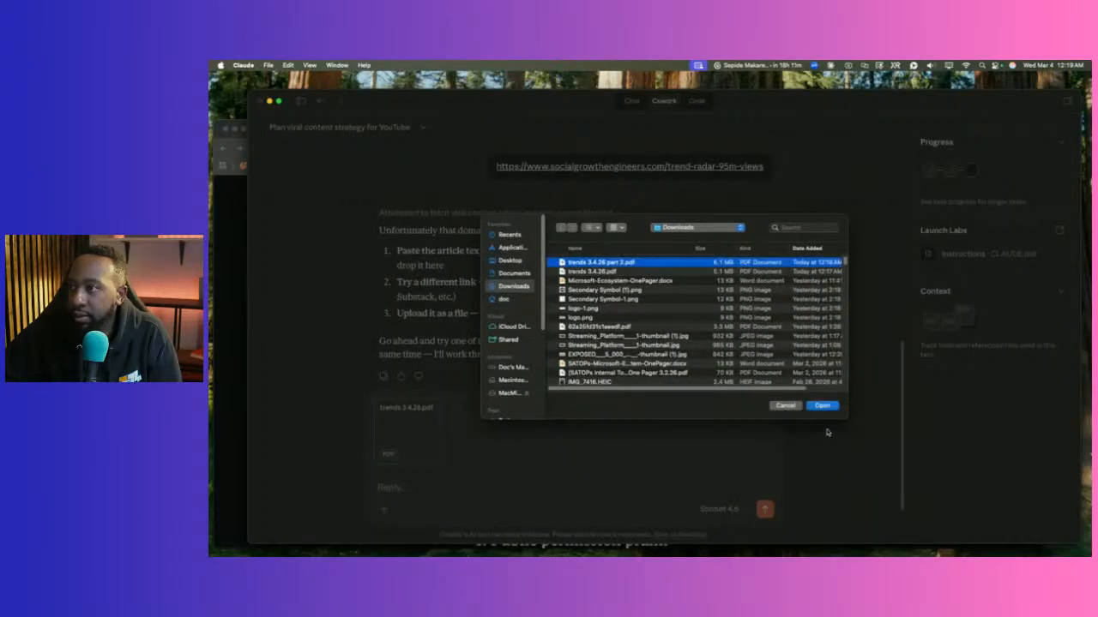
click(822, 405)
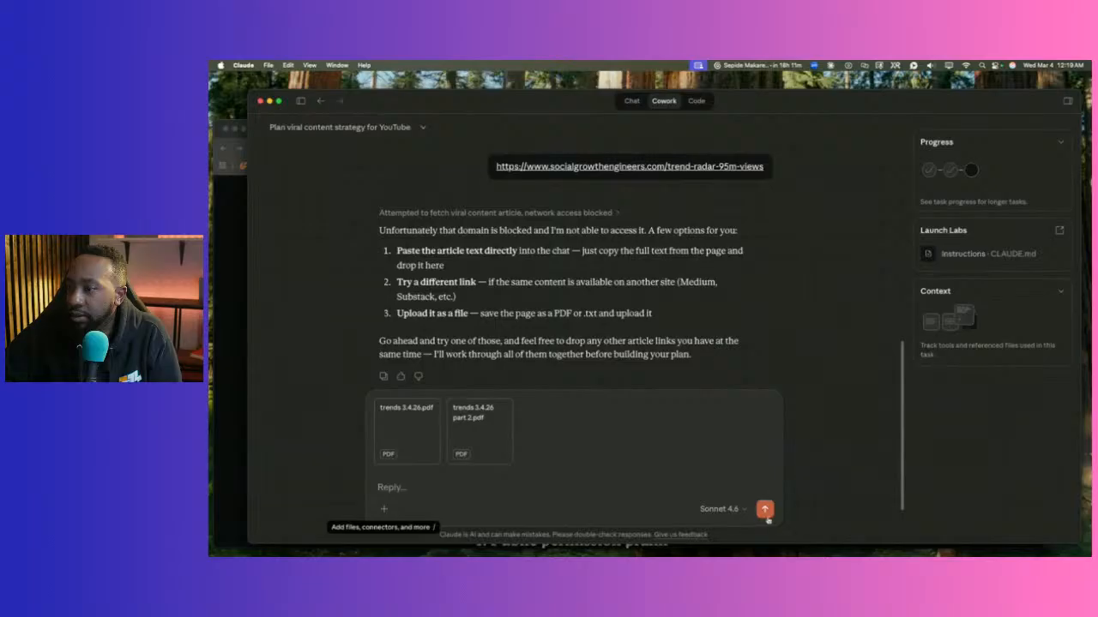
click(764, 509)
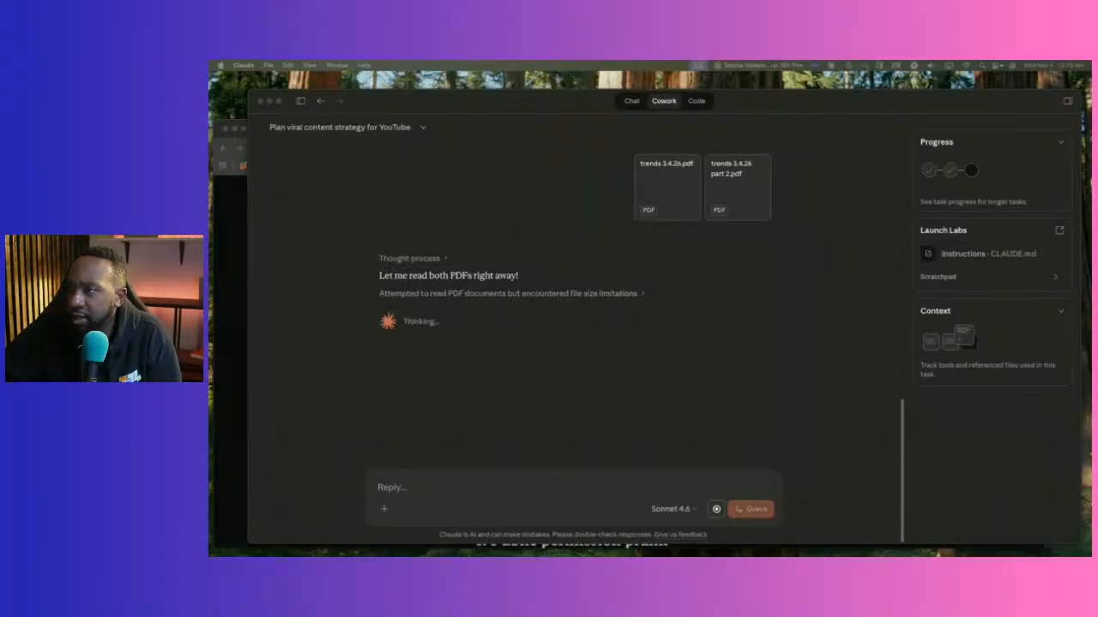
Expand and collapse Claude's PDF-reading step, then return to Chrome.
click(643, 294)
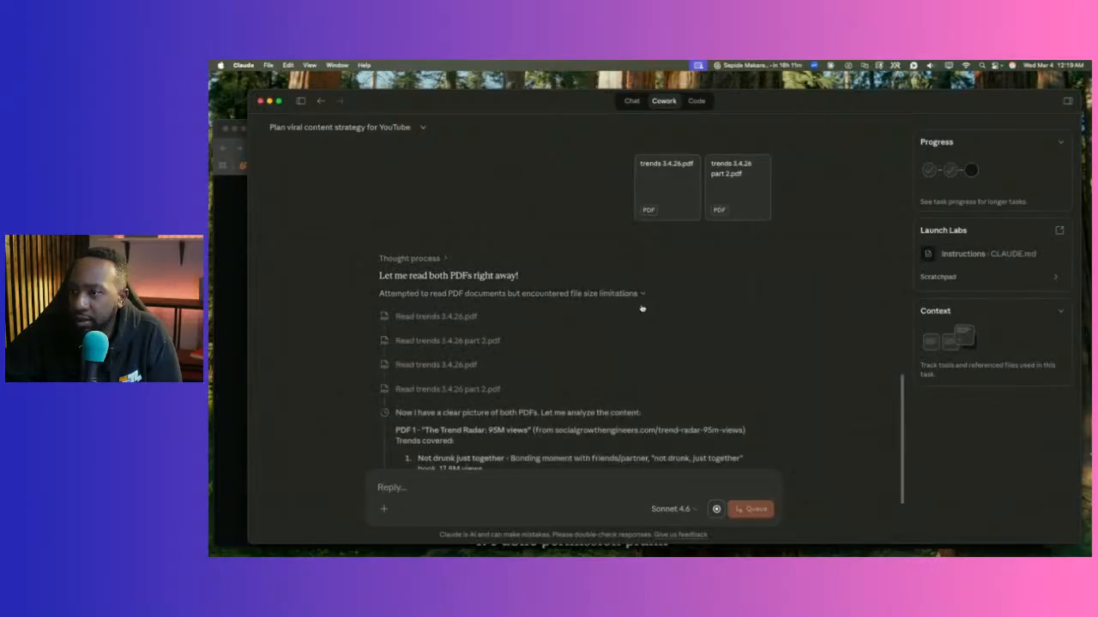
scroll(650, 318, down, 2)
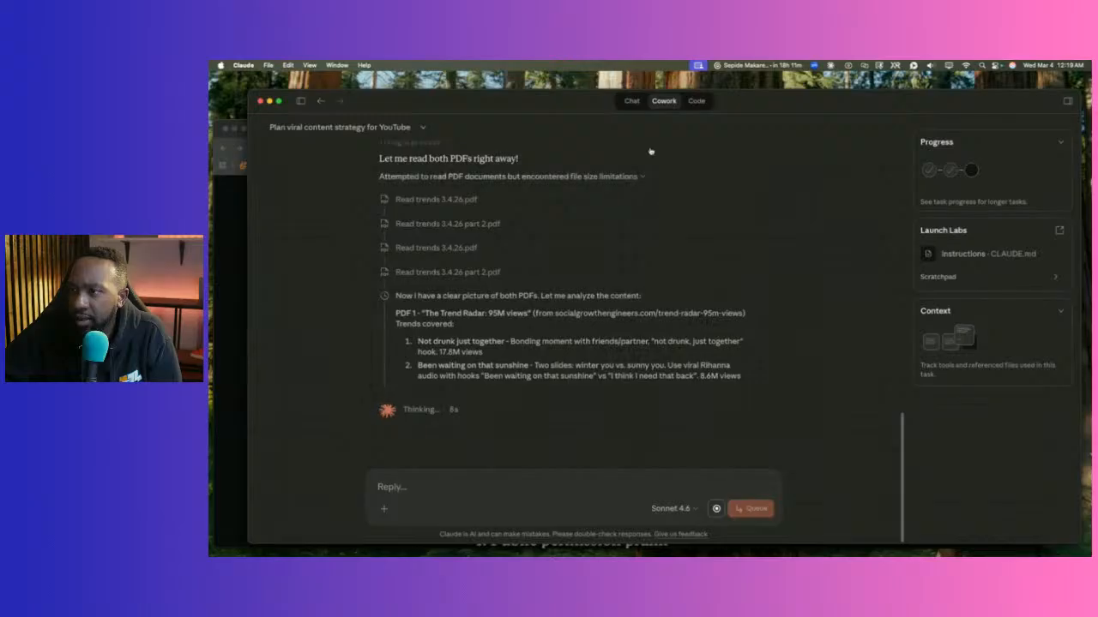
click(618, 177)
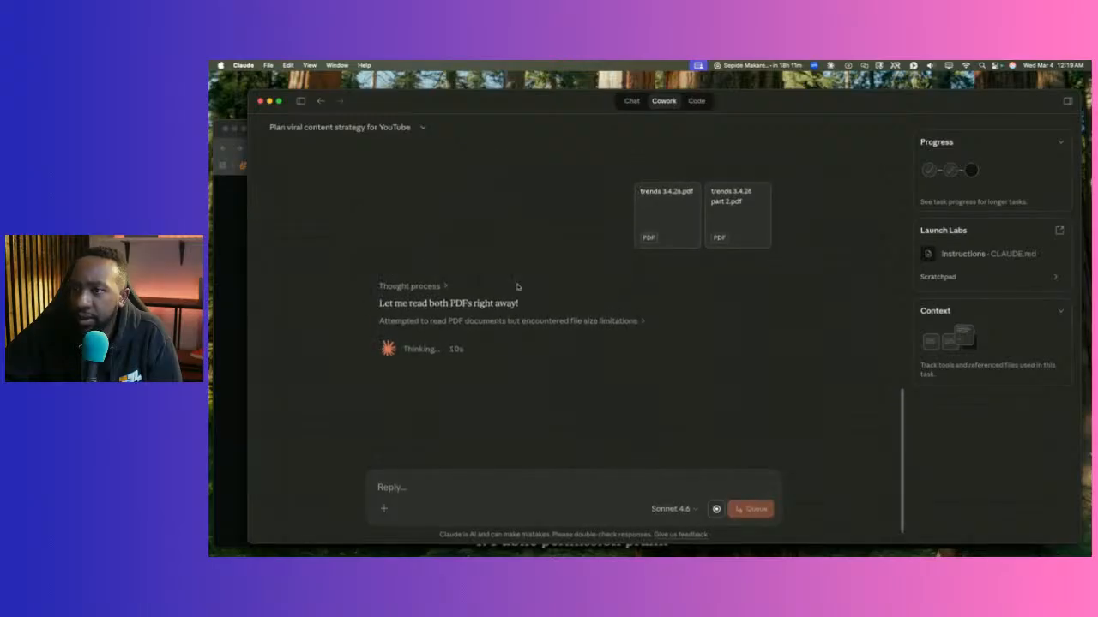
click(218, 288)
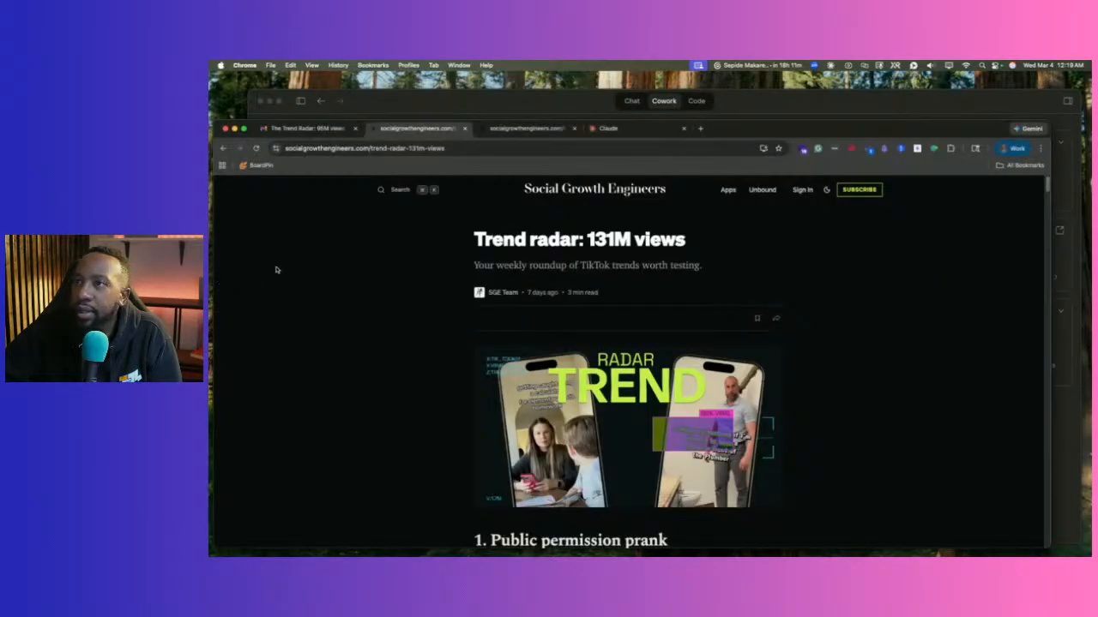
In the Gmail tab, copy the sender name Social Growth Engineers.
click(515, 130)
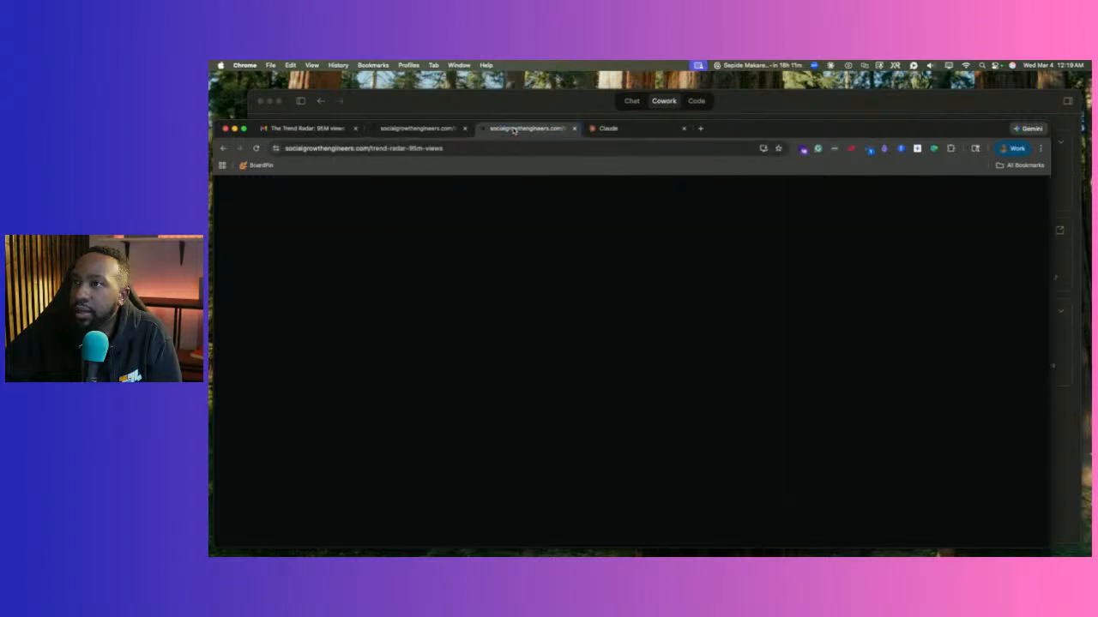
click(311, 129)
scroll(543, 259, down, 2)
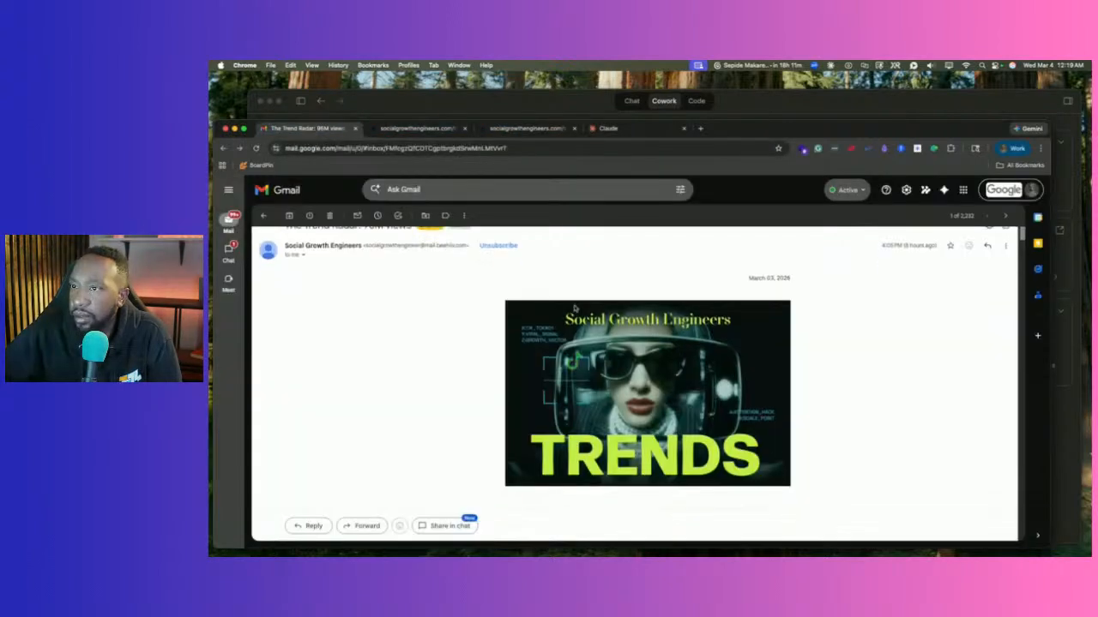
scroll(542, 258, up, 2)
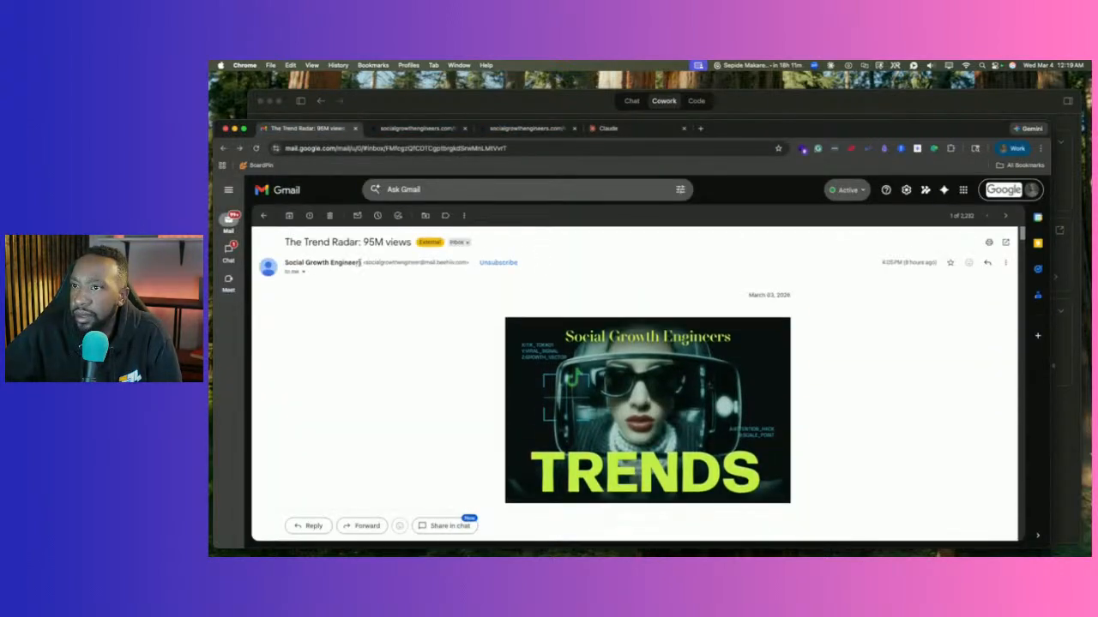
drag(338, 262, 286, 263)
right_click(289, 262)
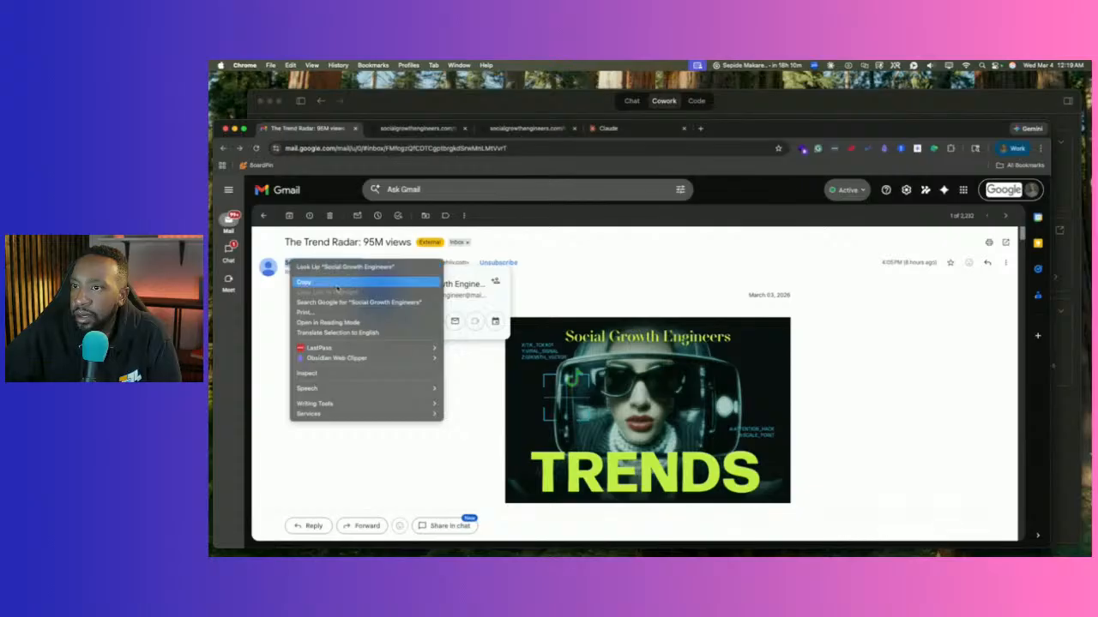
click(304, 282)
Search mail for Social Growth Engineers and open the 'March in Consumer App Growth' newsletter.
click(441, 189)
key(super+v)
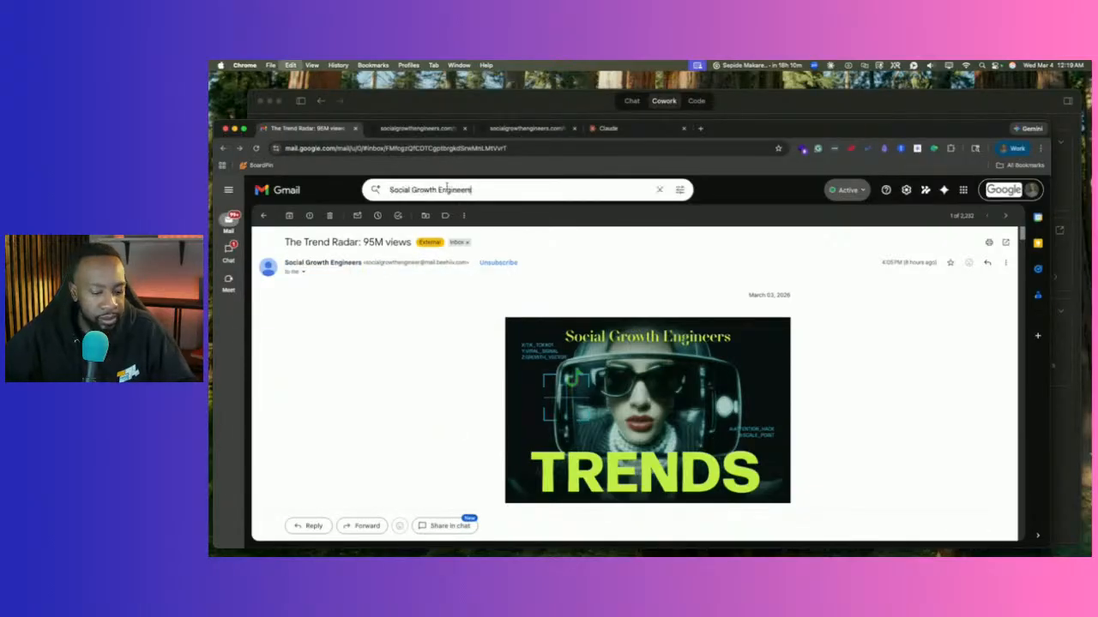
key(Return)
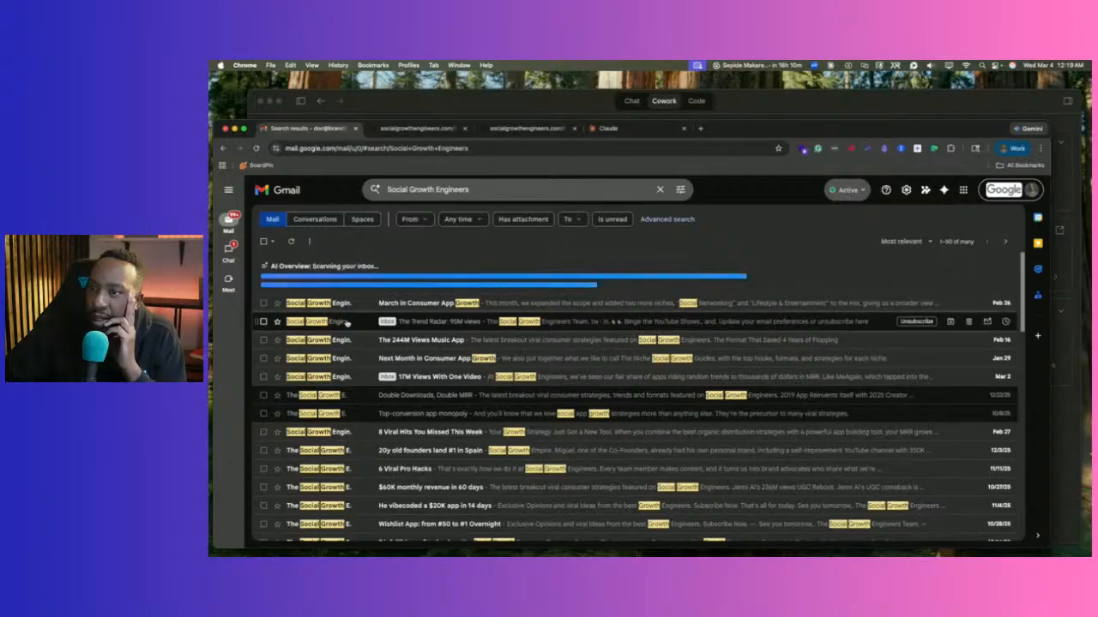
scroll(369, 343, down, 15)
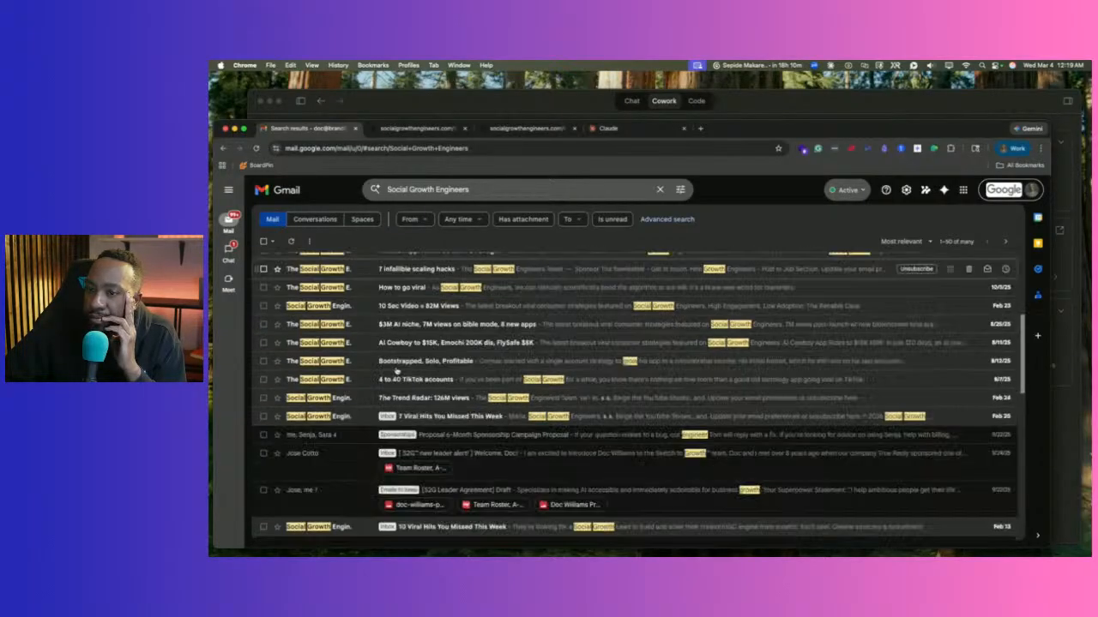
scroll(389, 354, up, 15)
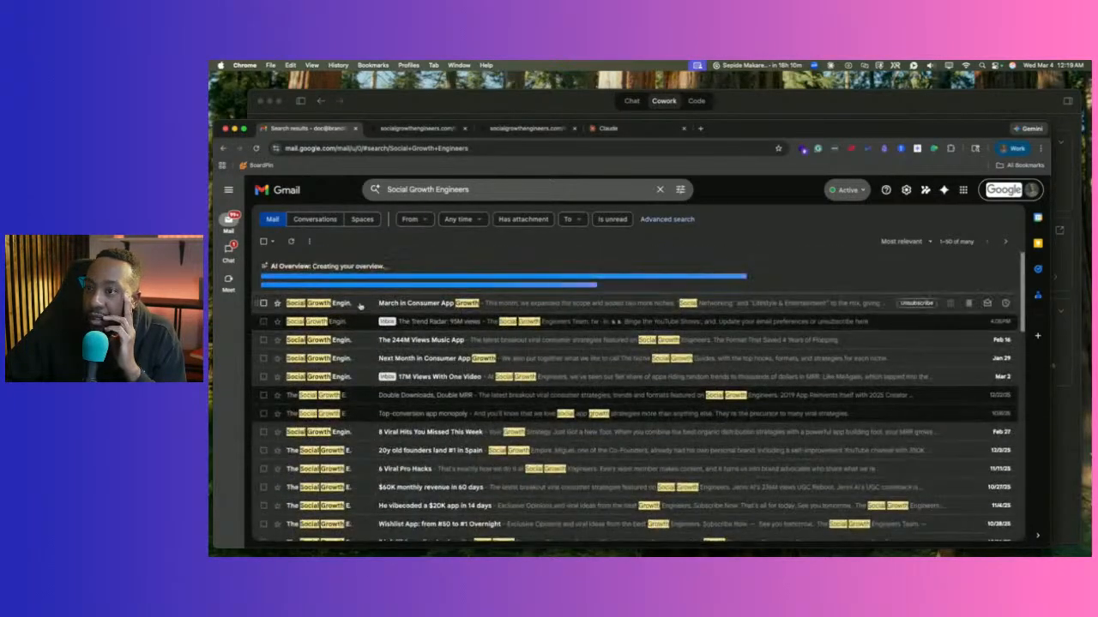
click(361, 304)
scroll(428, 347, down, 6)
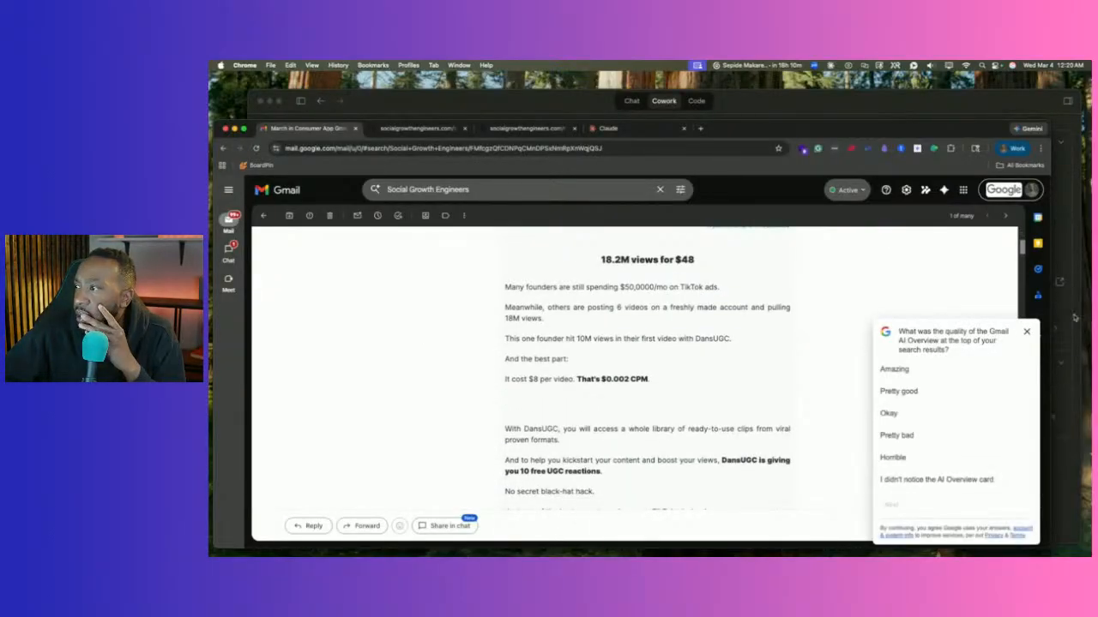
Dismiss the AI Overview survey and scroll to the newsletter's 'Claim Your 10 FREE UGC Reactions' link options.
click(1026, 331)
scroll(858, 373, down, 3)
scroll(858, 373, down, 4)
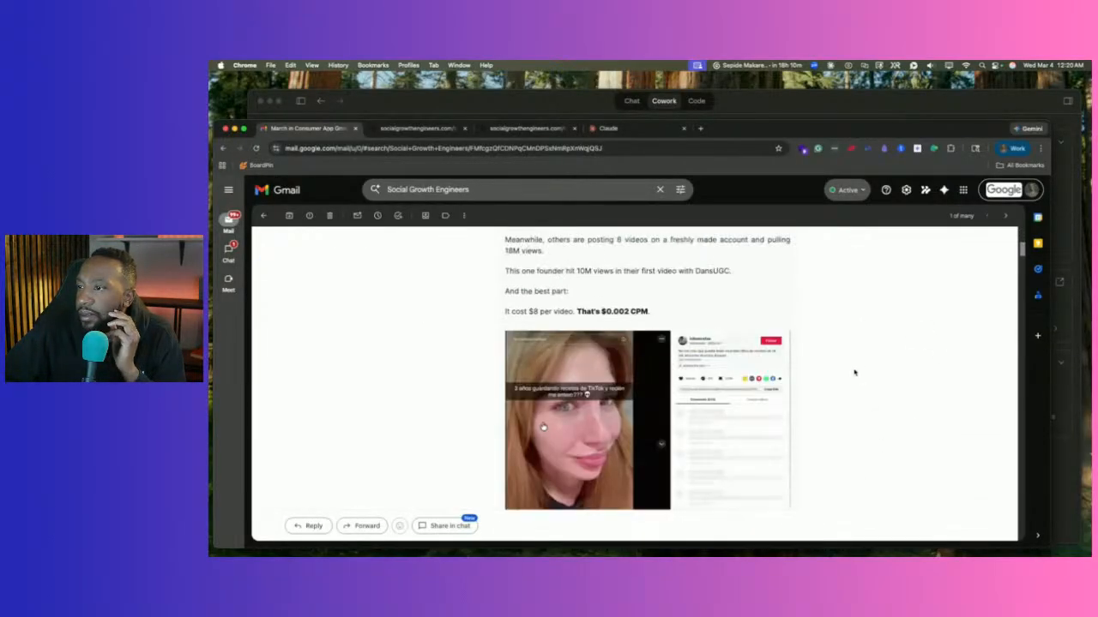
scroll(855, 373, up, 2)
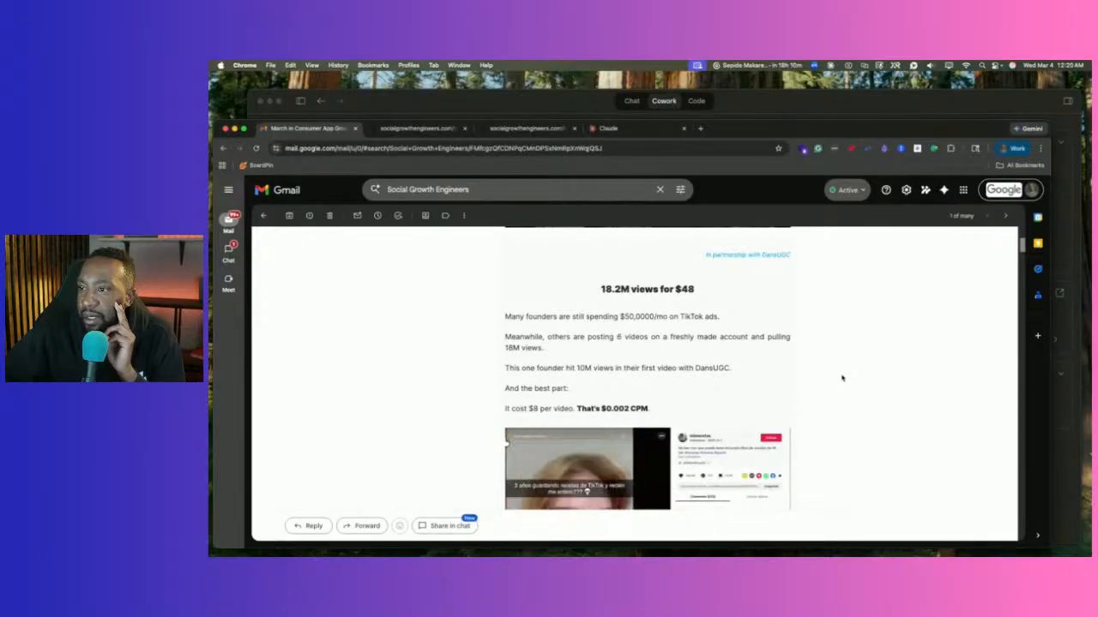
scroll(841, 378, down, 3)
scroll(841, 379, up, 1)
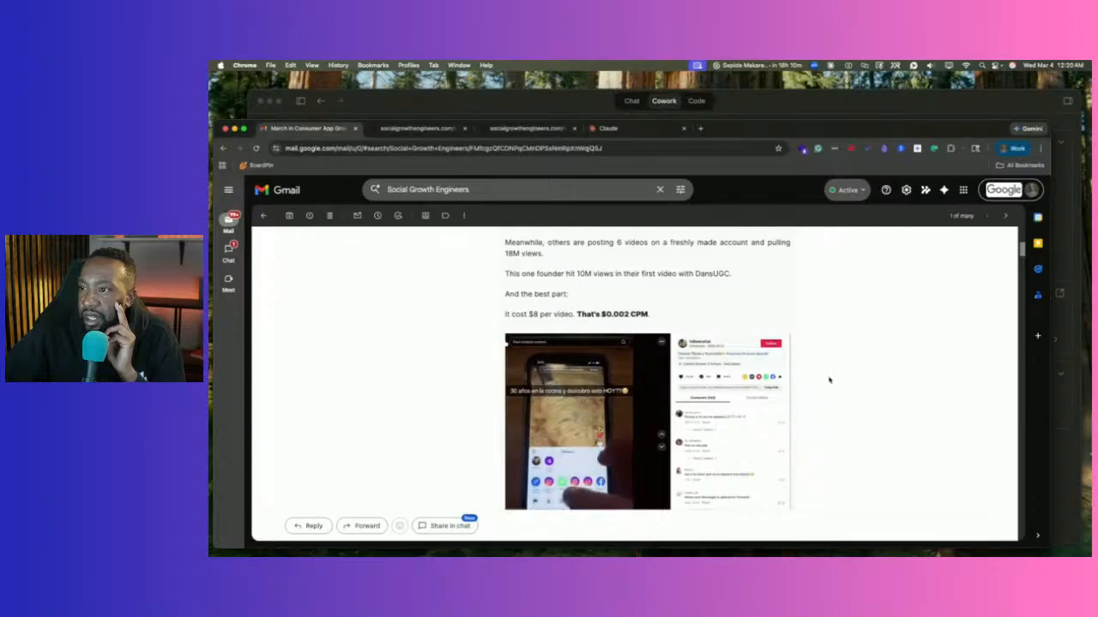
scroll(828, 380, down, 5)
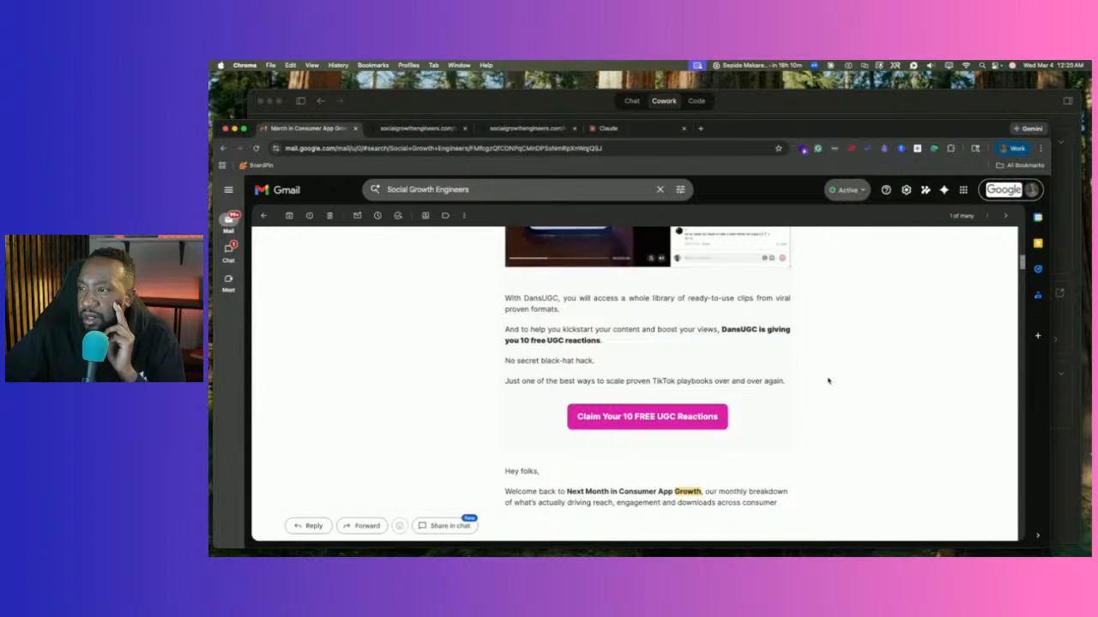
right_click(659, 417)
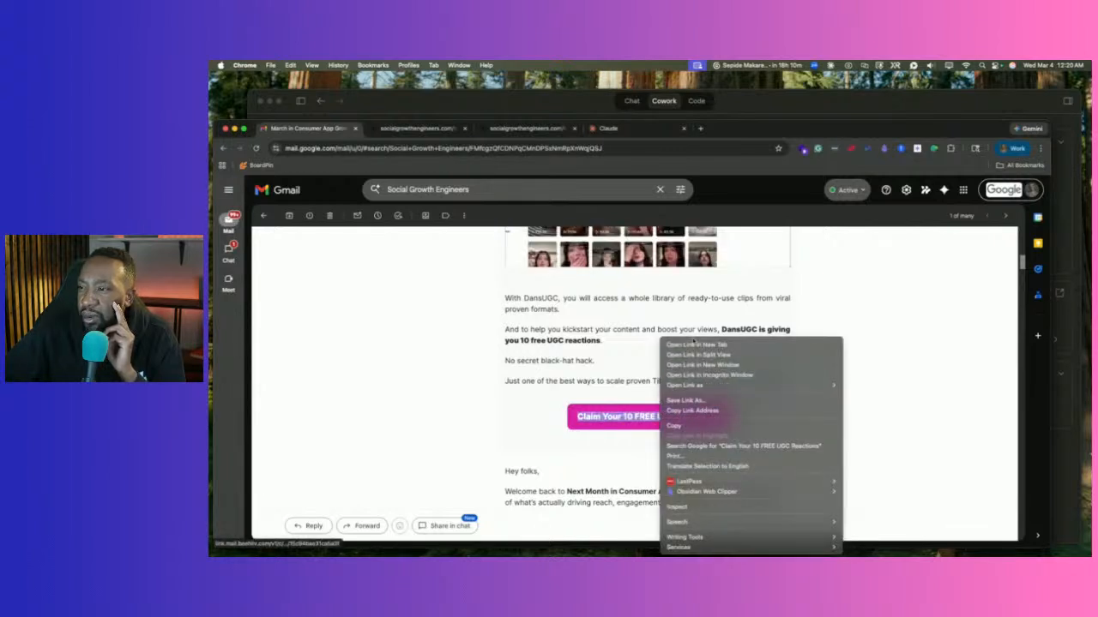
Open the DansUGC 'Get 10 Free UGC Reactions' page in a new tab and browse its sample videos.
click(695, 341)
click(403, 128)
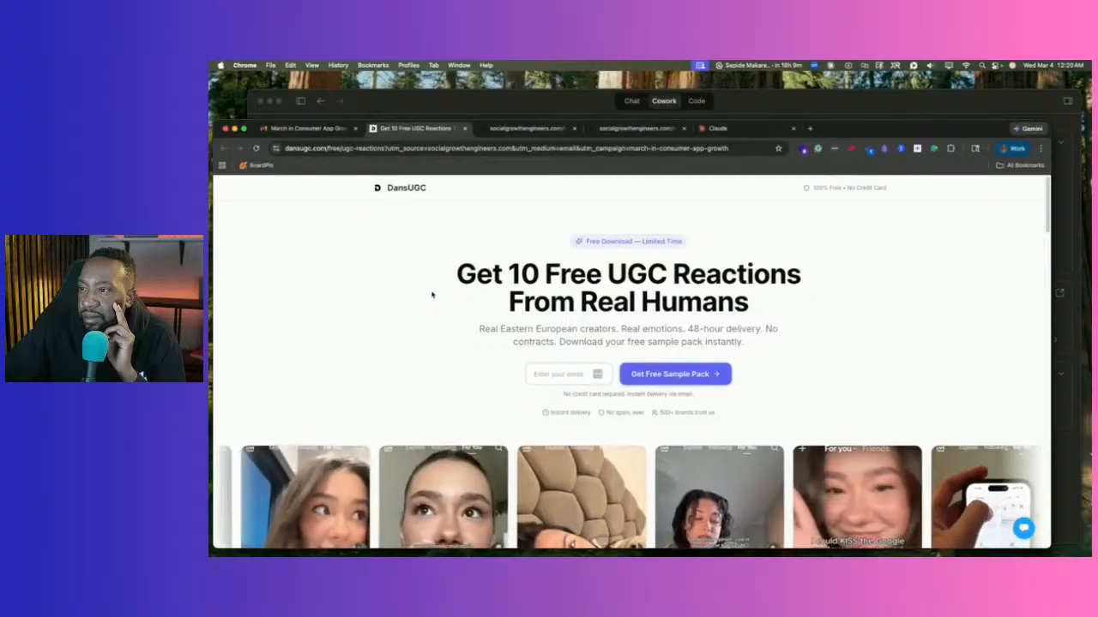
scroll(432, 294, down, 3)
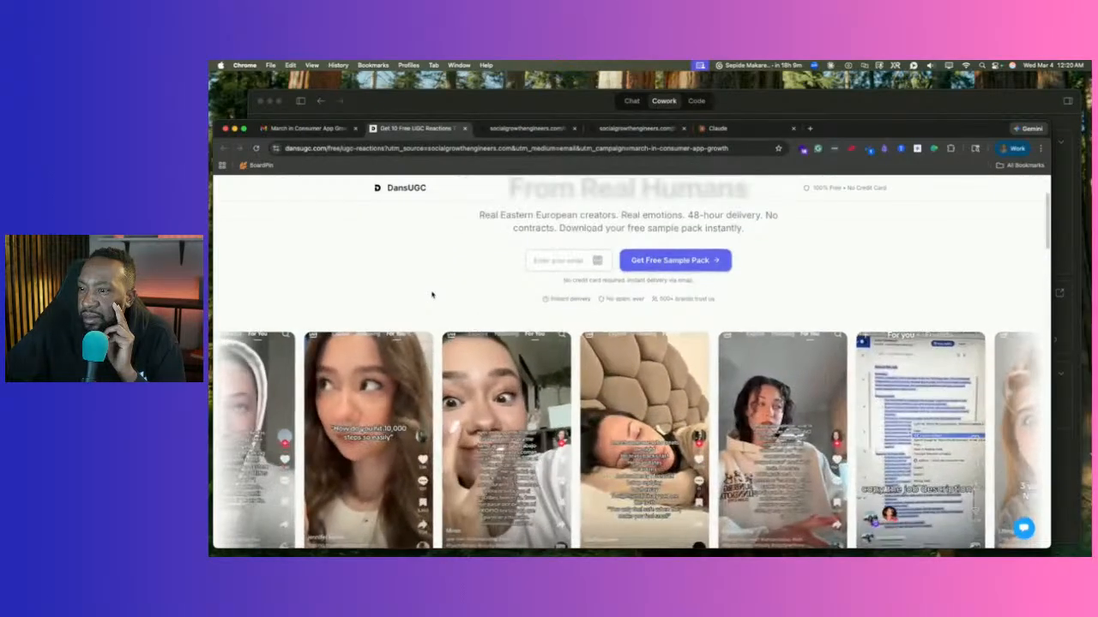
scroll(432, 294, down, 10)
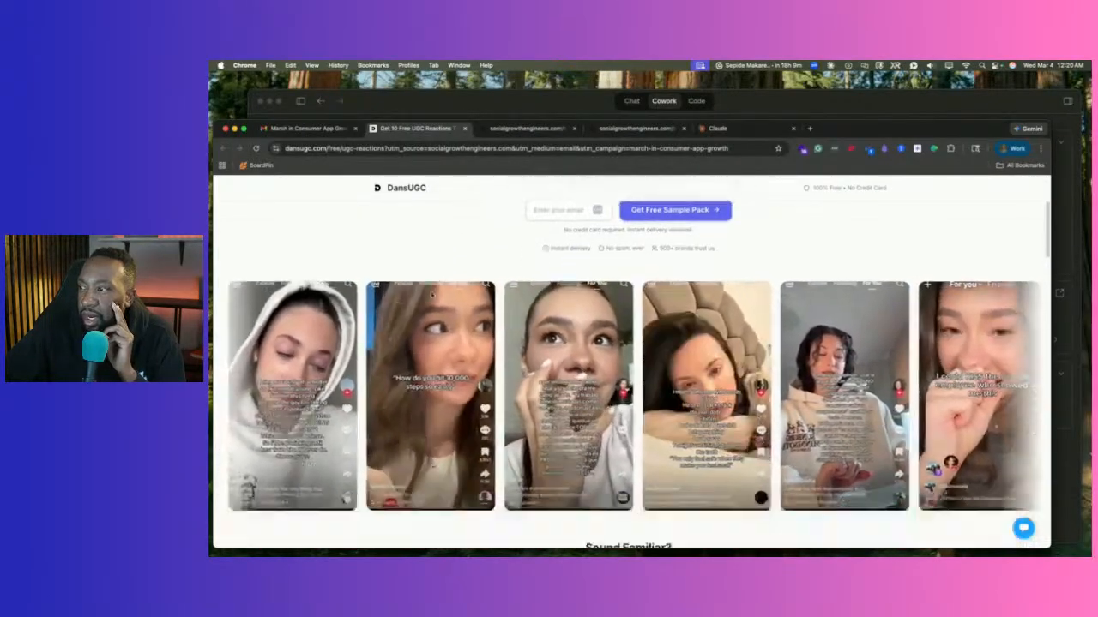
scroll(431, 295, down, 10)
scroll(424, 294, up, 20)
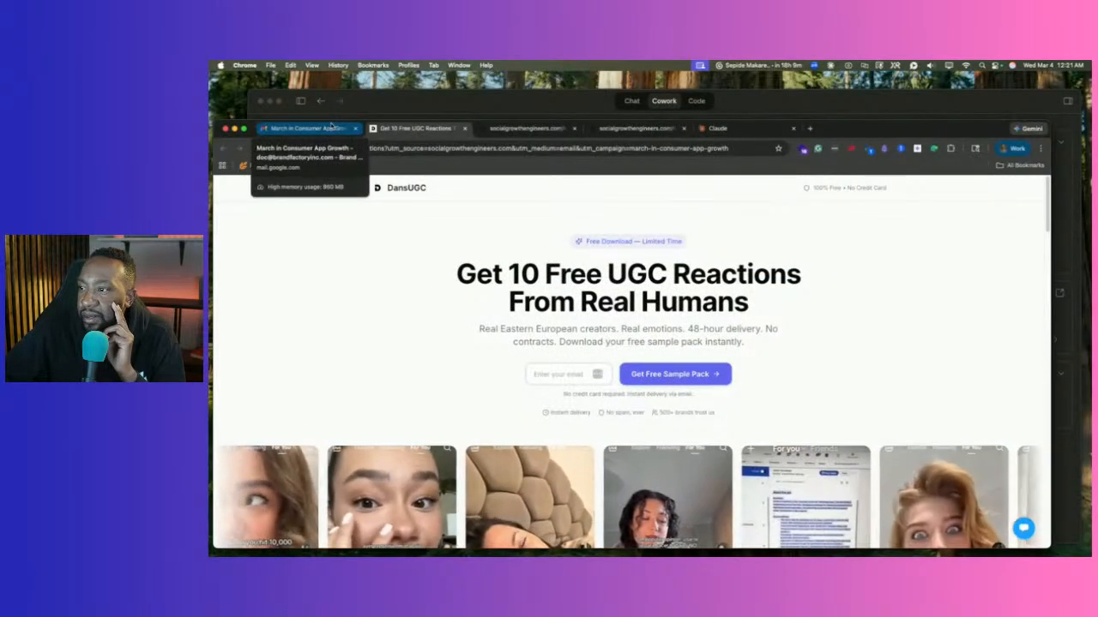
Glance back at the newsletter email, then check Claude's progress writing build_plan.js.
click(331, 126)
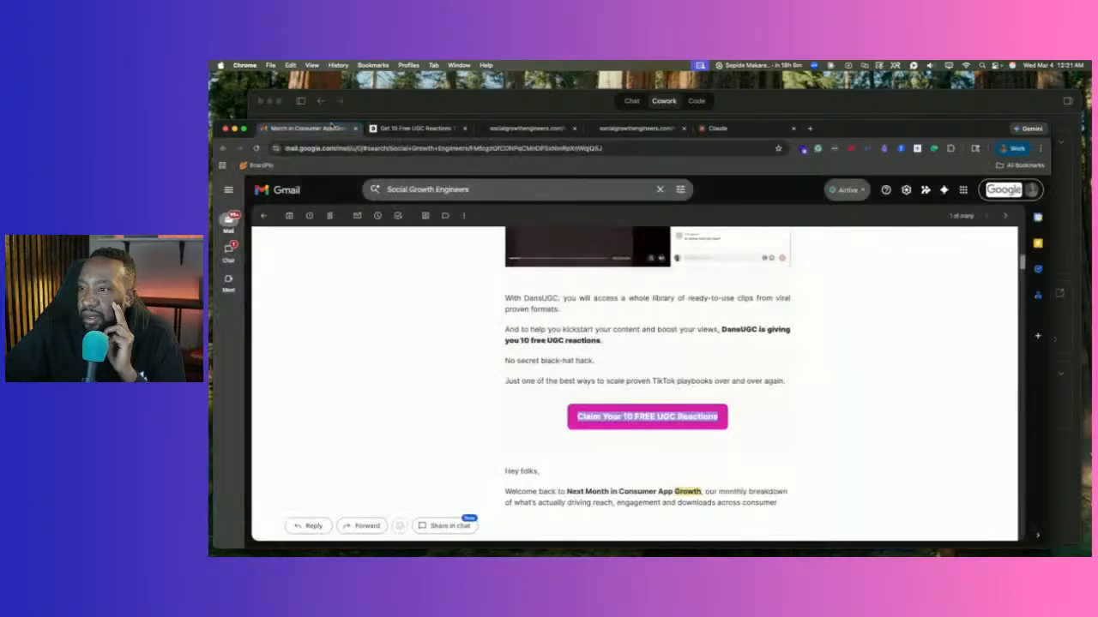
scroll(445, 311, down, 3)
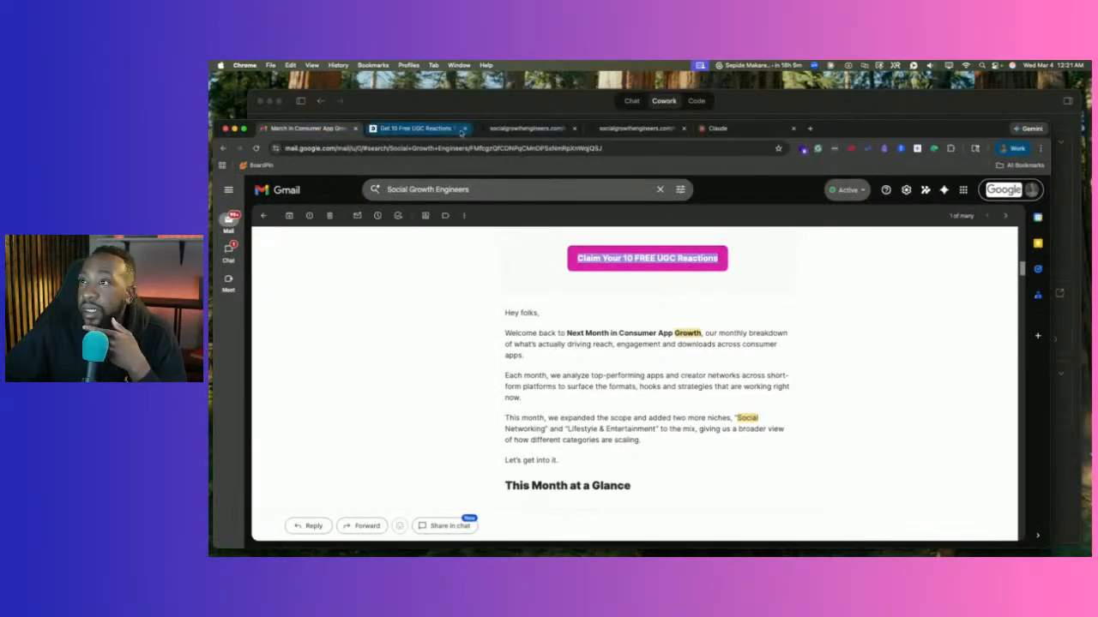
click(500, 99)
scroll(612, 305, down, 4)
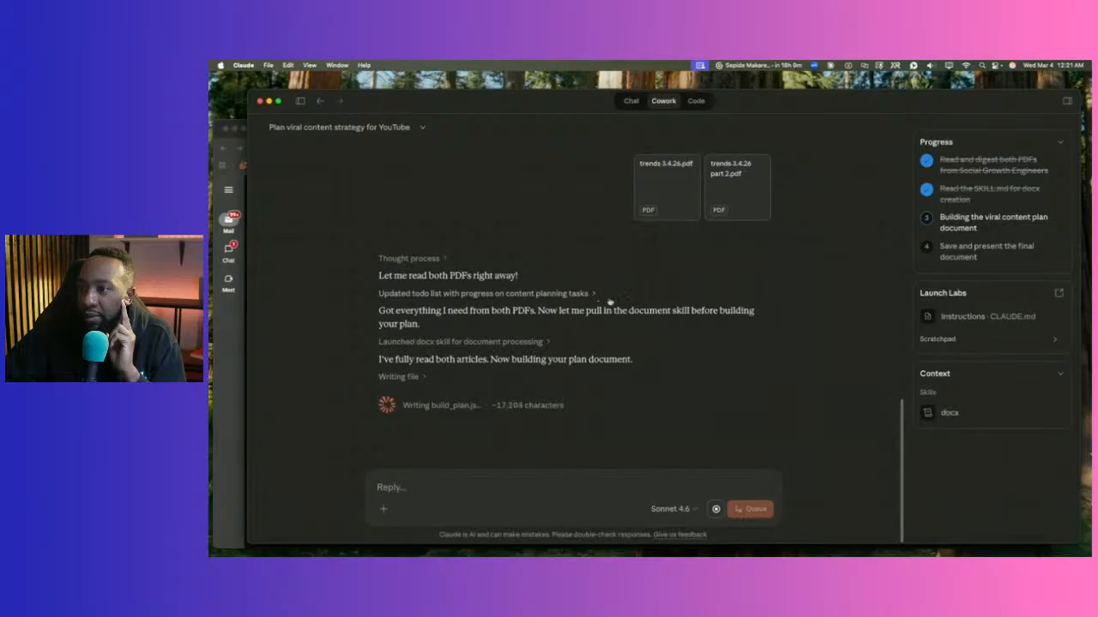
Review the docx skill step's plan details, collapse it, and bring Gmail back to the front.
click(547, 342)
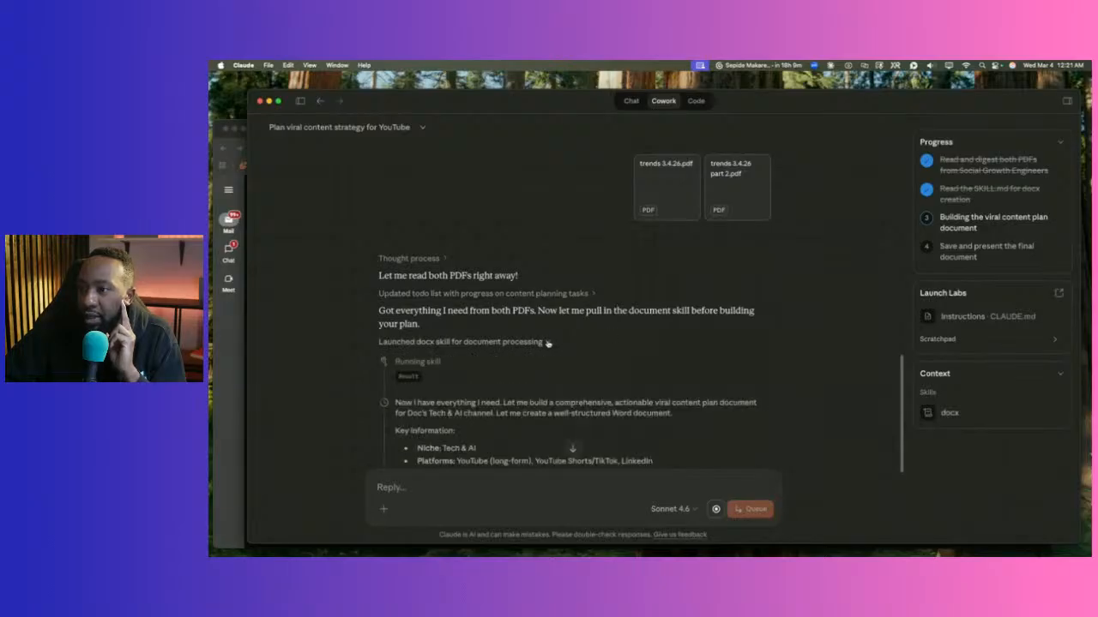
scroll(547, 343, down, 4)
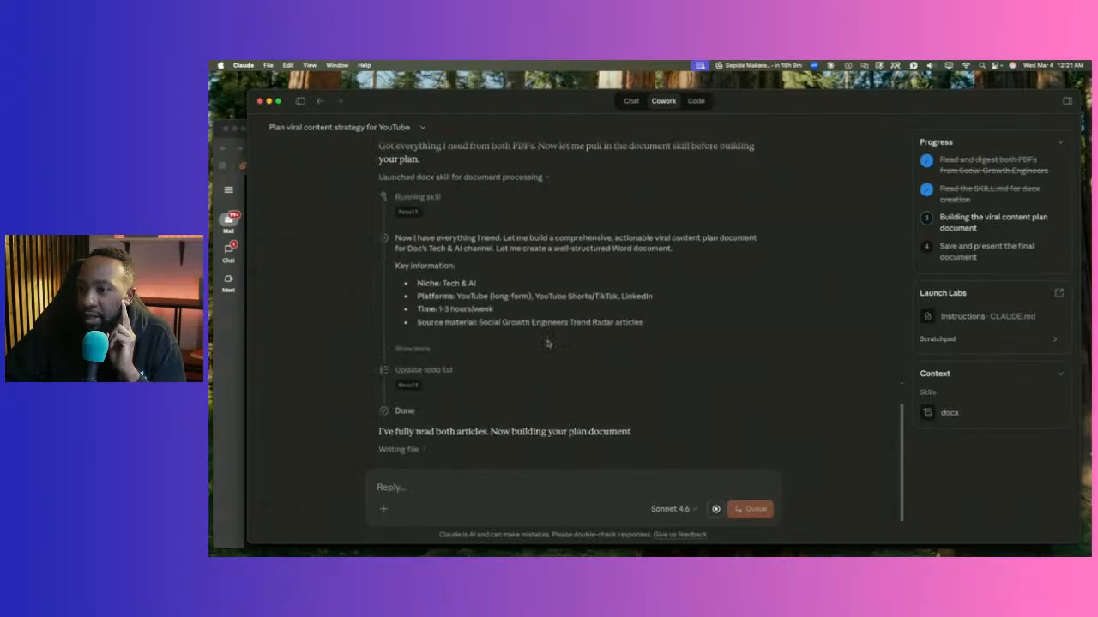
scroll(548, 343, up, 2)
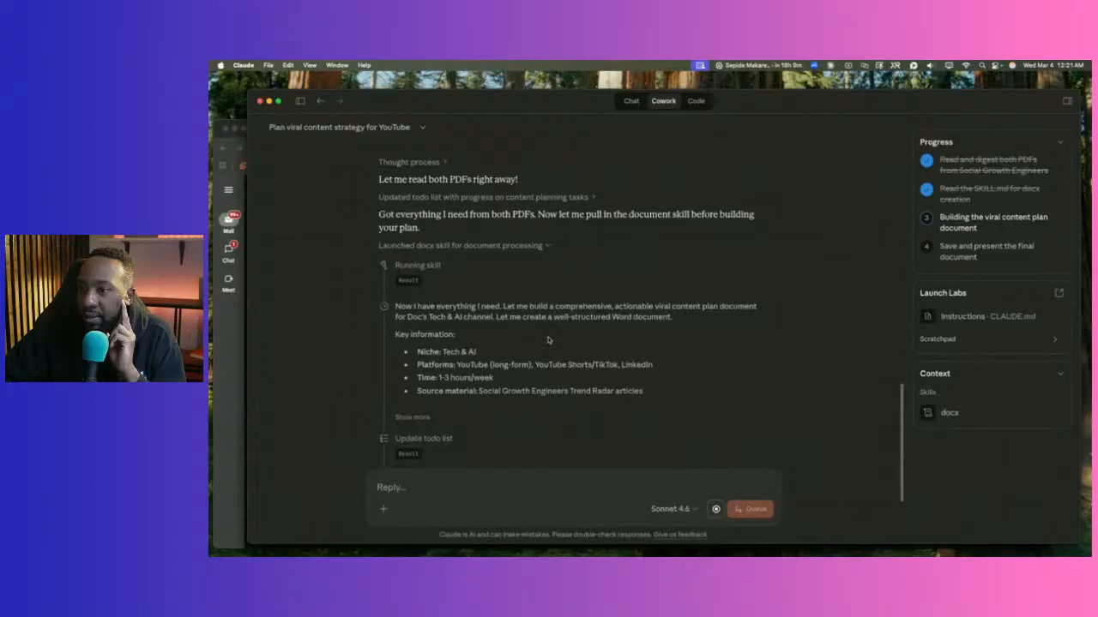
click(545, 248)
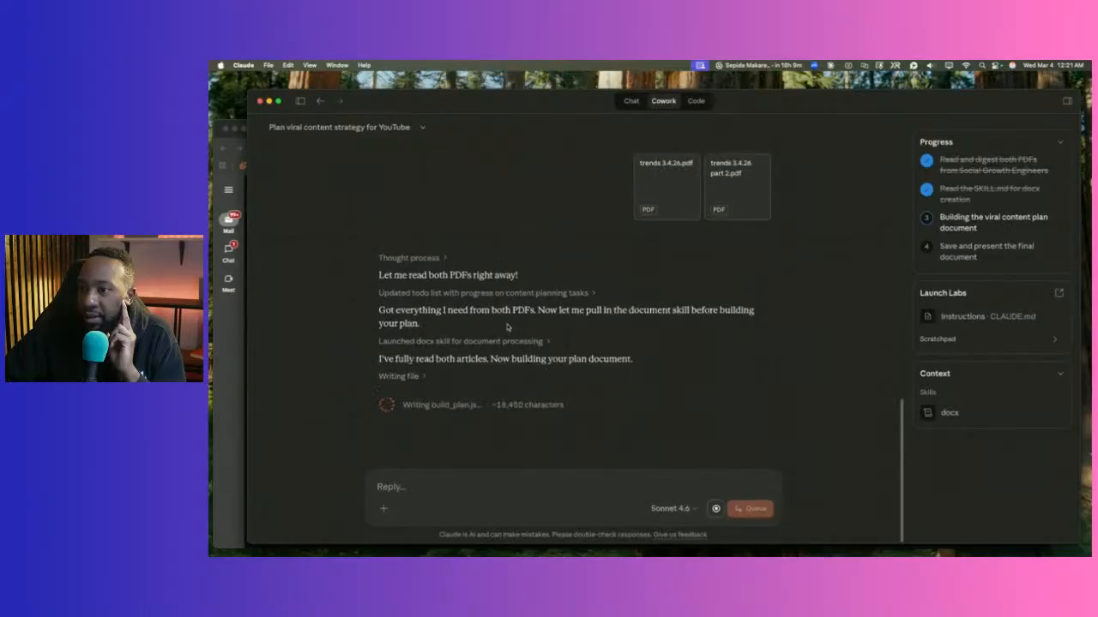
click(223, 338)
From the free reactions page footer, open DansUGC's Pricing page in a new tab.
scroll(642, 334, down, 5)
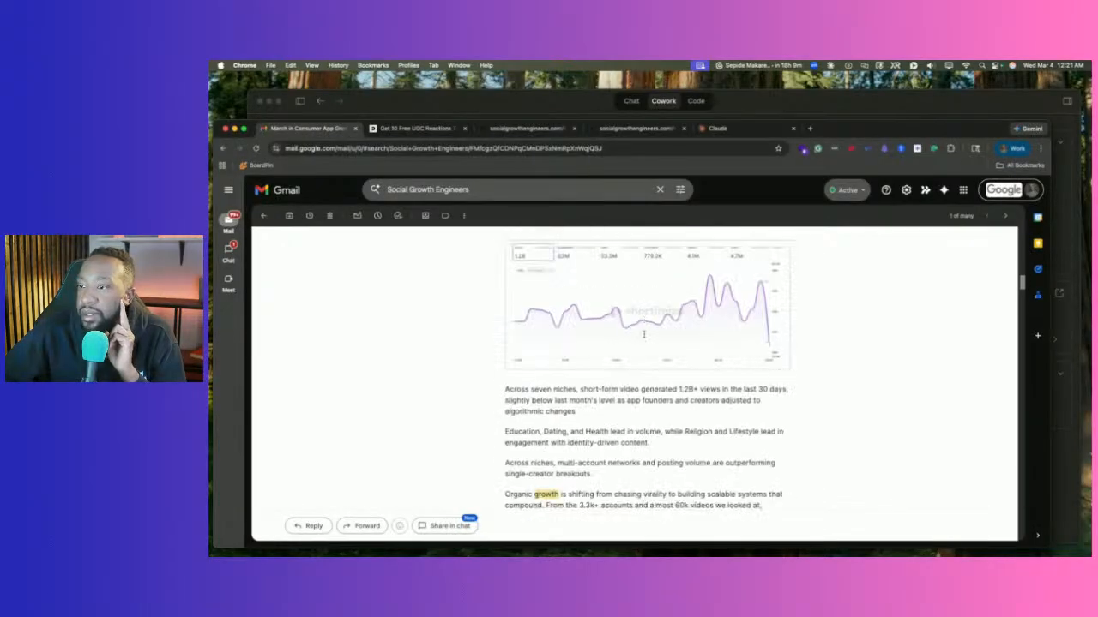
scroll(641, 335, up, 3)
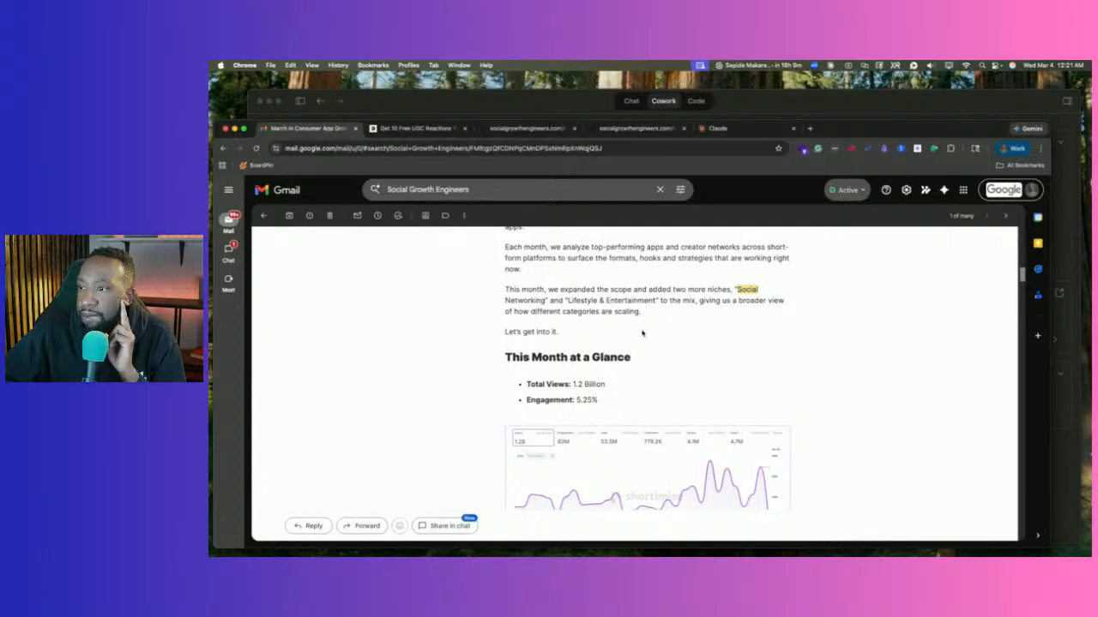
scroll(641, 333, up, 3)
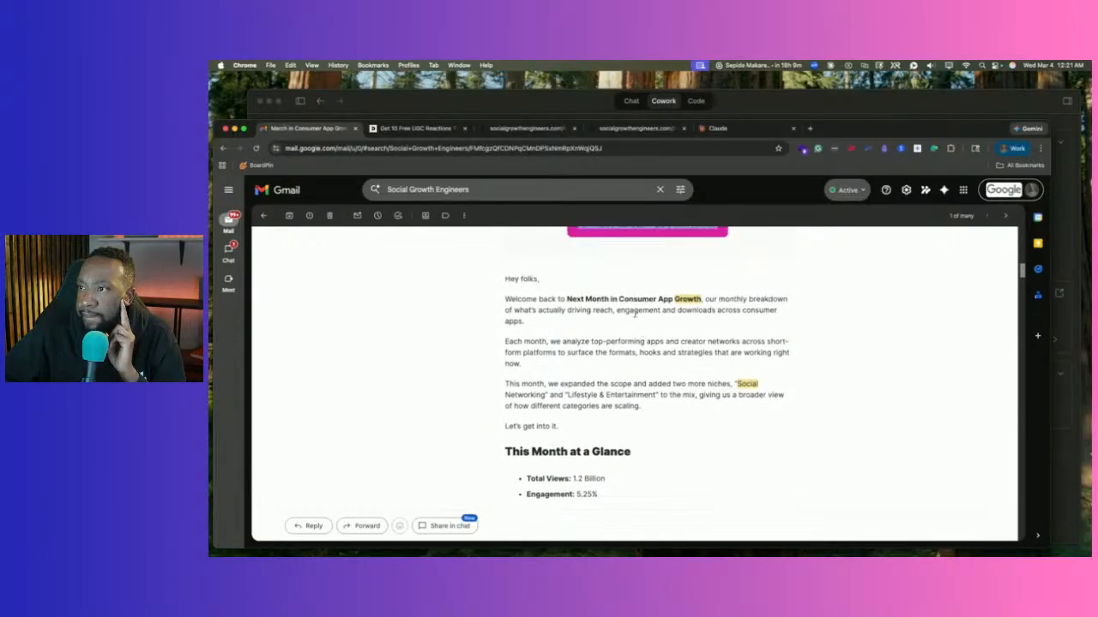
click(406, 129)
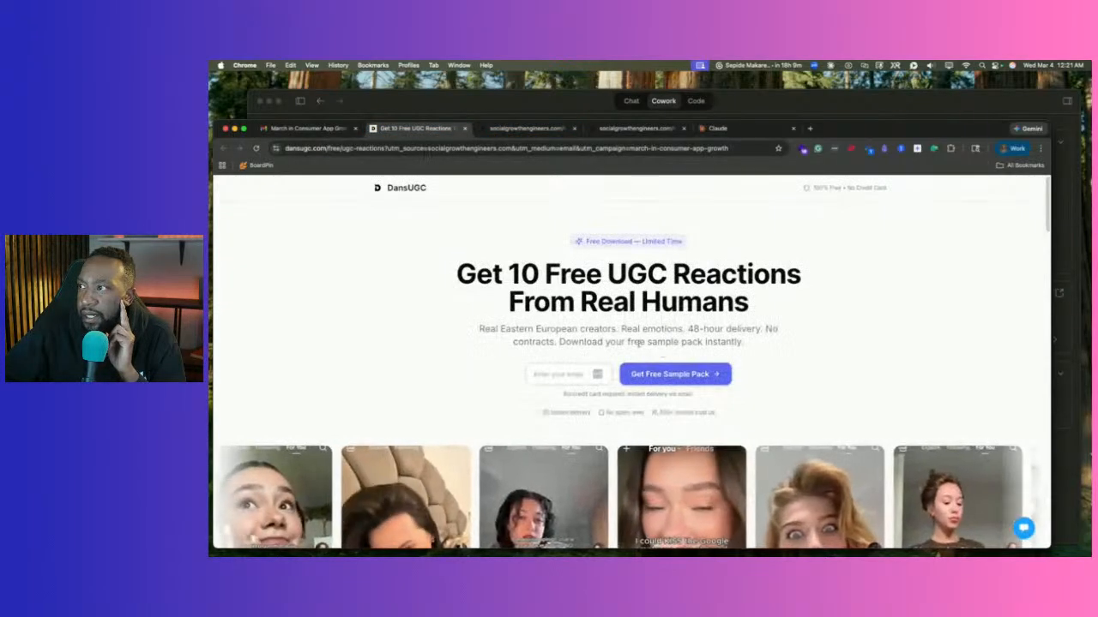
scroll(663, 352, down, 10)
scroll(641, 352, down, 15)
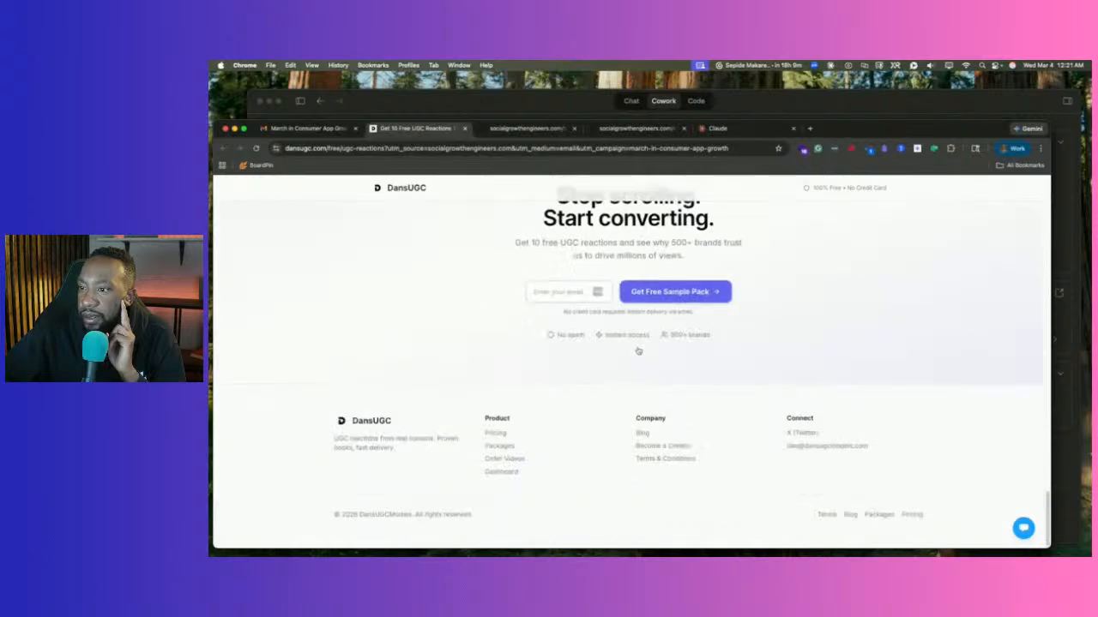
right_click(501, 435)
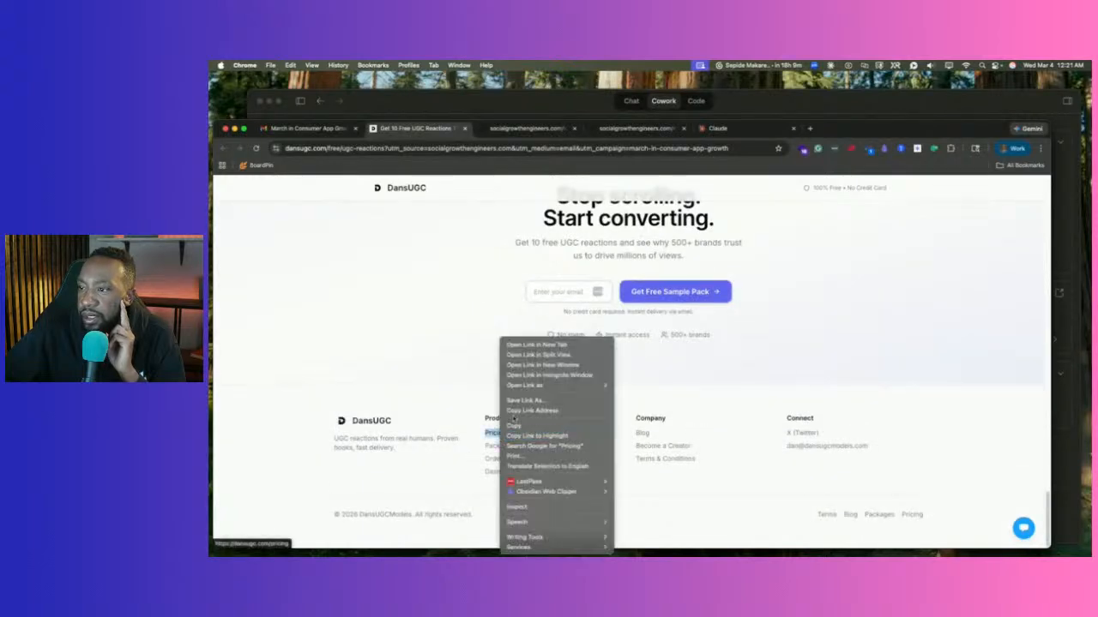
click(531, 345)
Review the B-Roll $3, Custom Order $8, Packages $200 and Managed $8k plans, then open Creators' Link in Bio page.
click(485, 129)
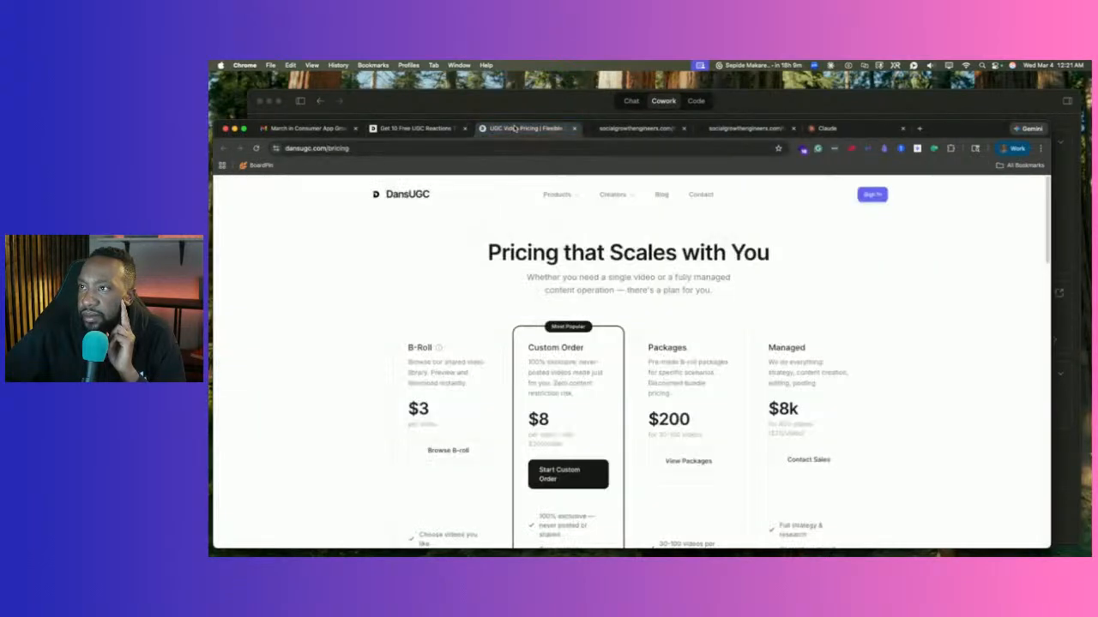
scroll(383, 304, down, 1)
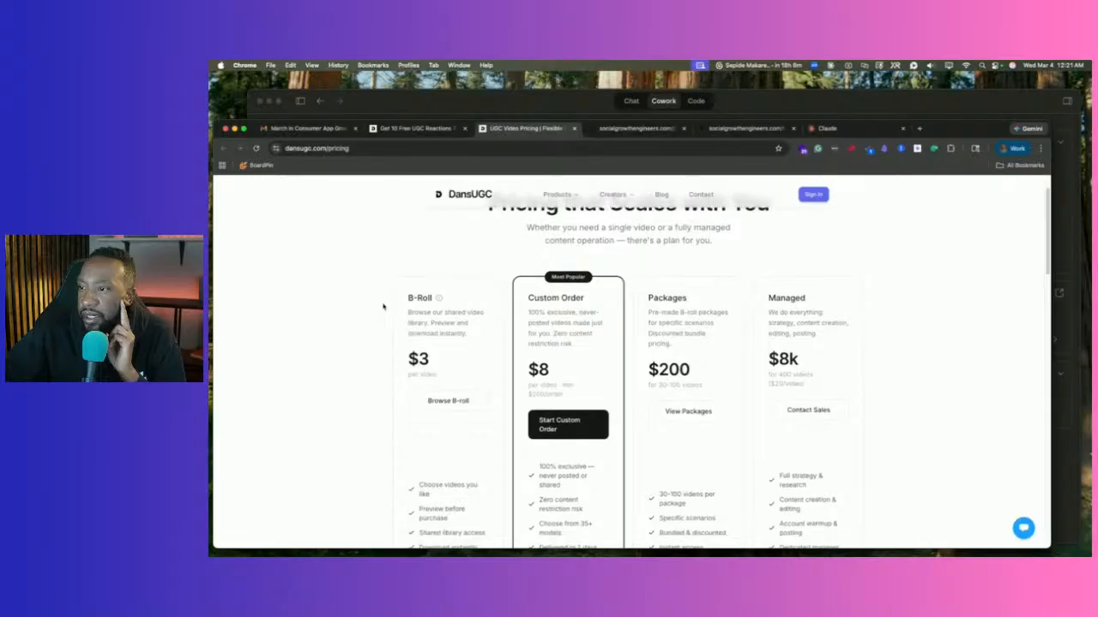
scroll(385, 306, up, 1)
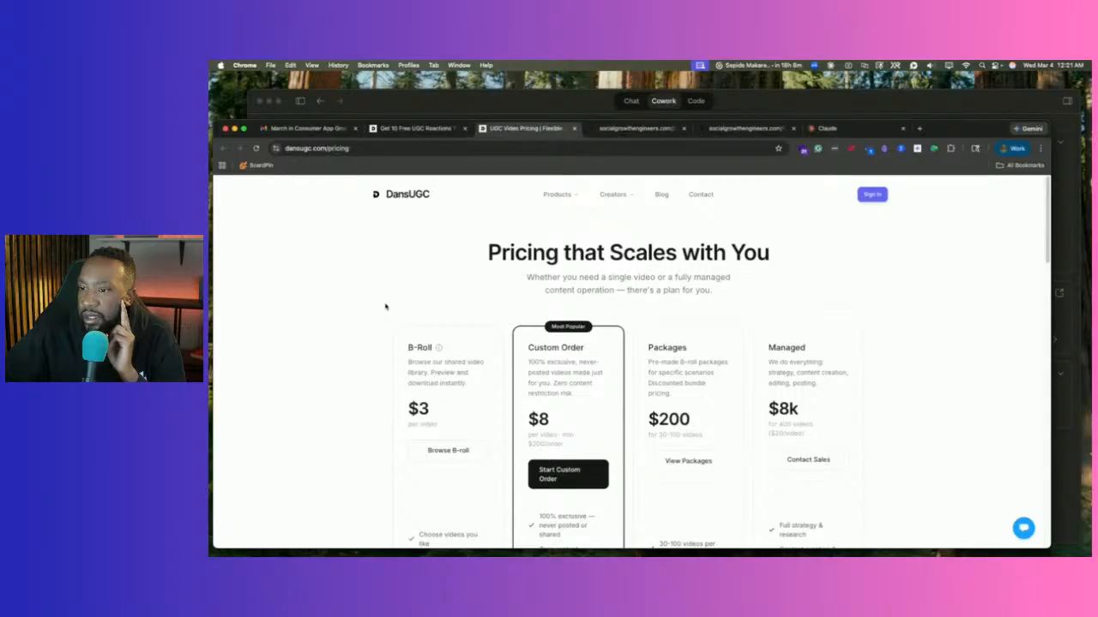
scroll(387, 306, down, 3)
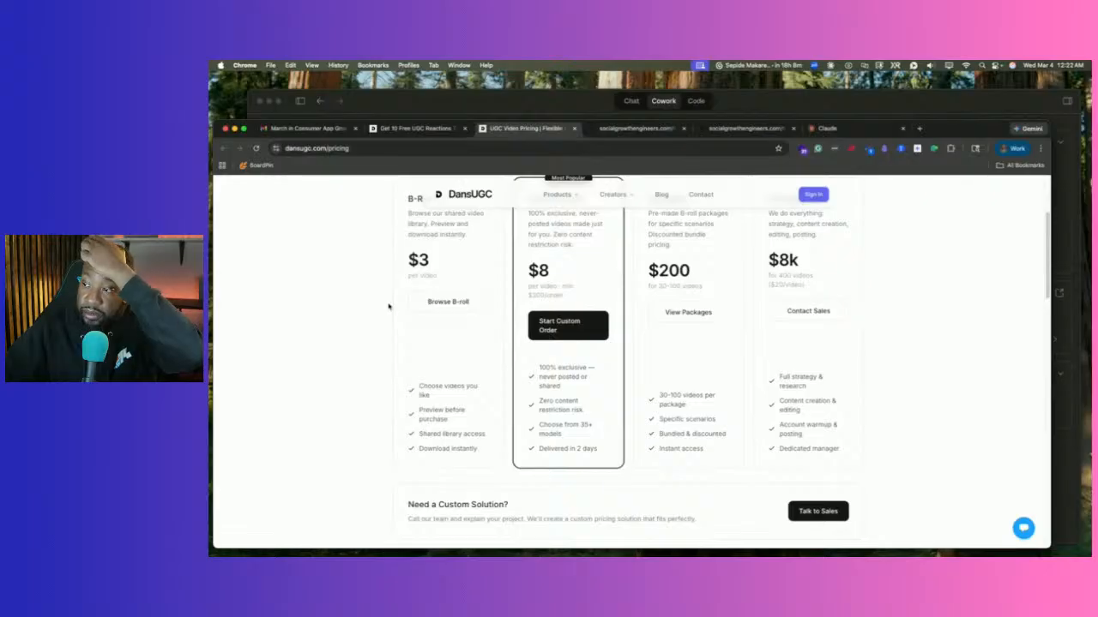
scroll(400, 311, up, 1)
scroll(399, 310, up, 3)
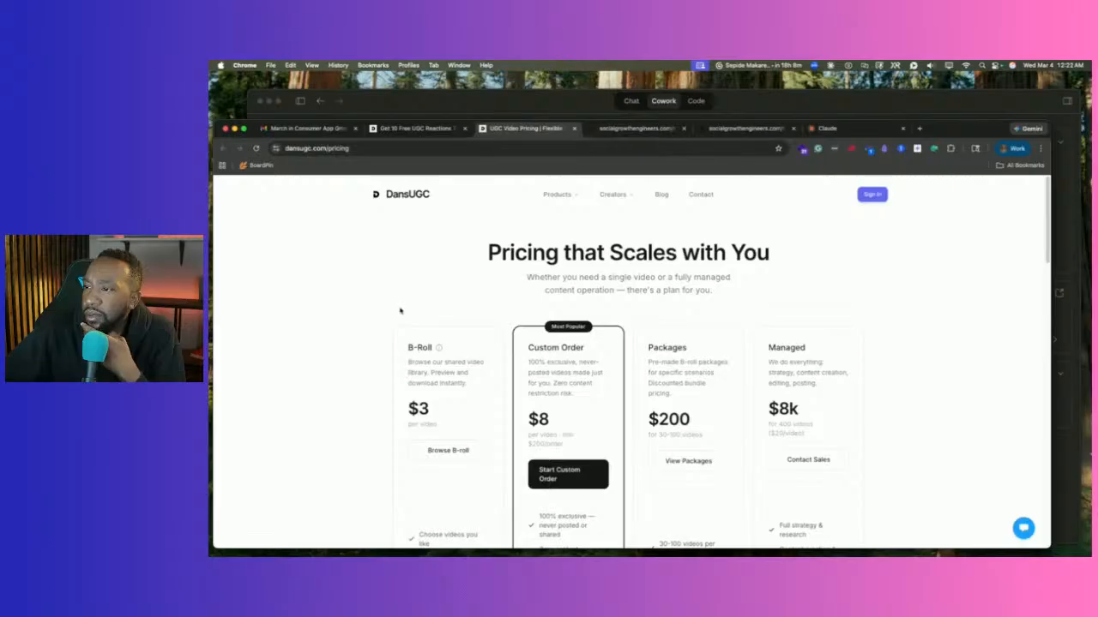
scroll(441, 320, down, 3)
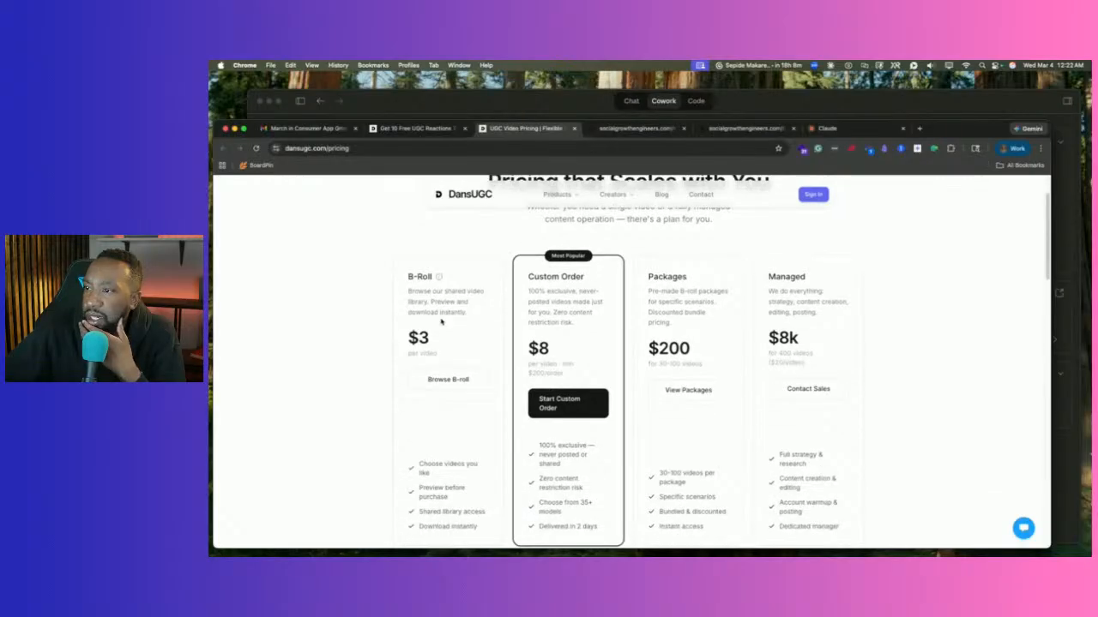
scroll(441, 321, up, 3)
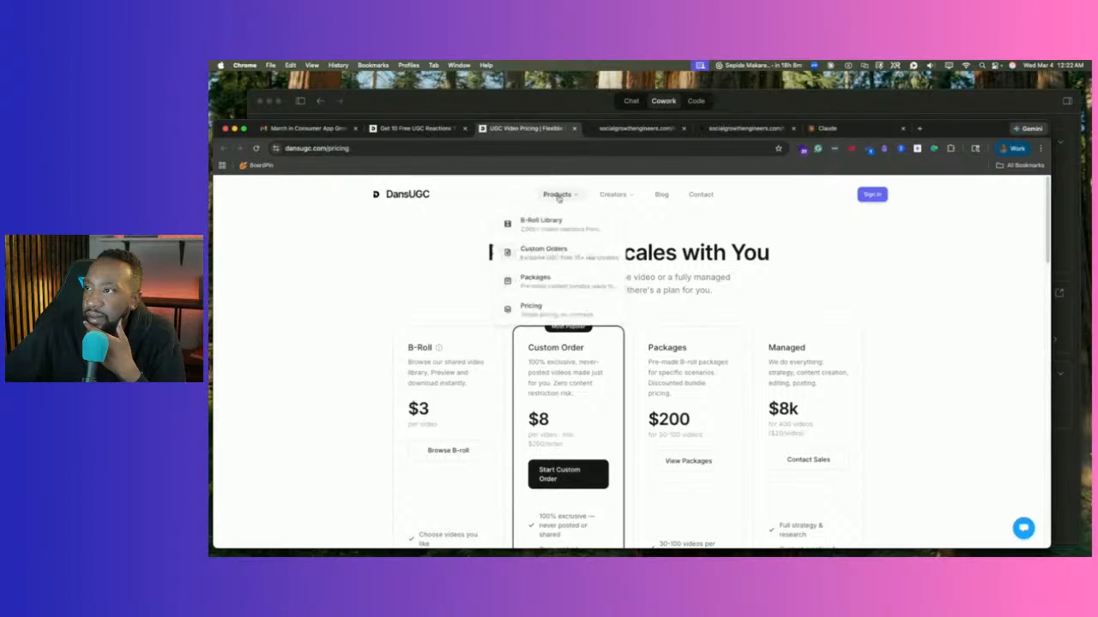
mouse_move(621, 199)
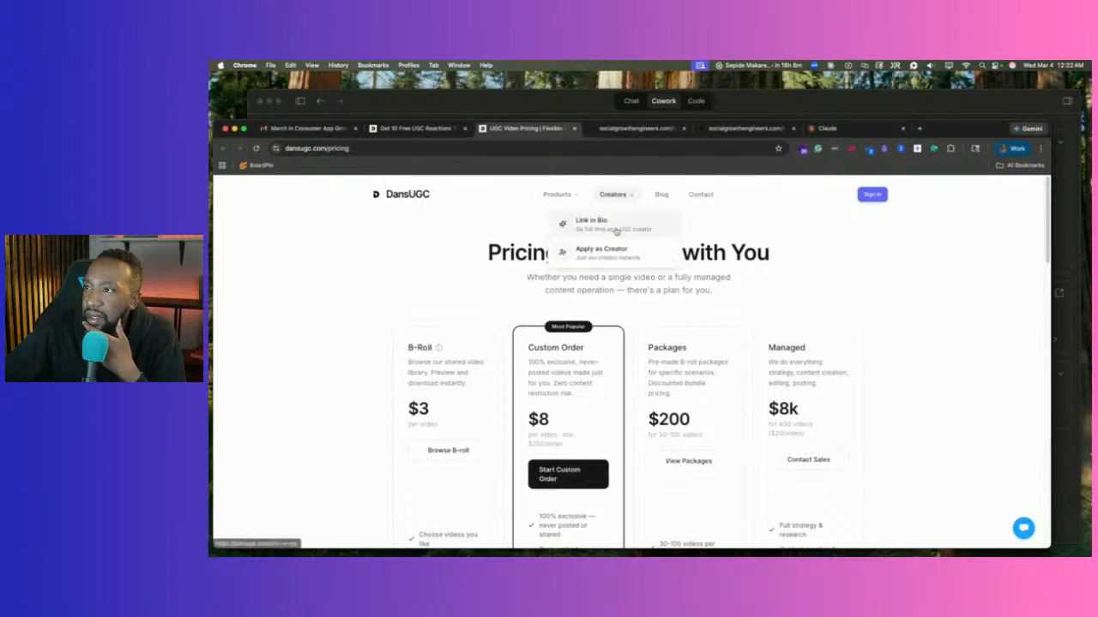
click(614, 228)
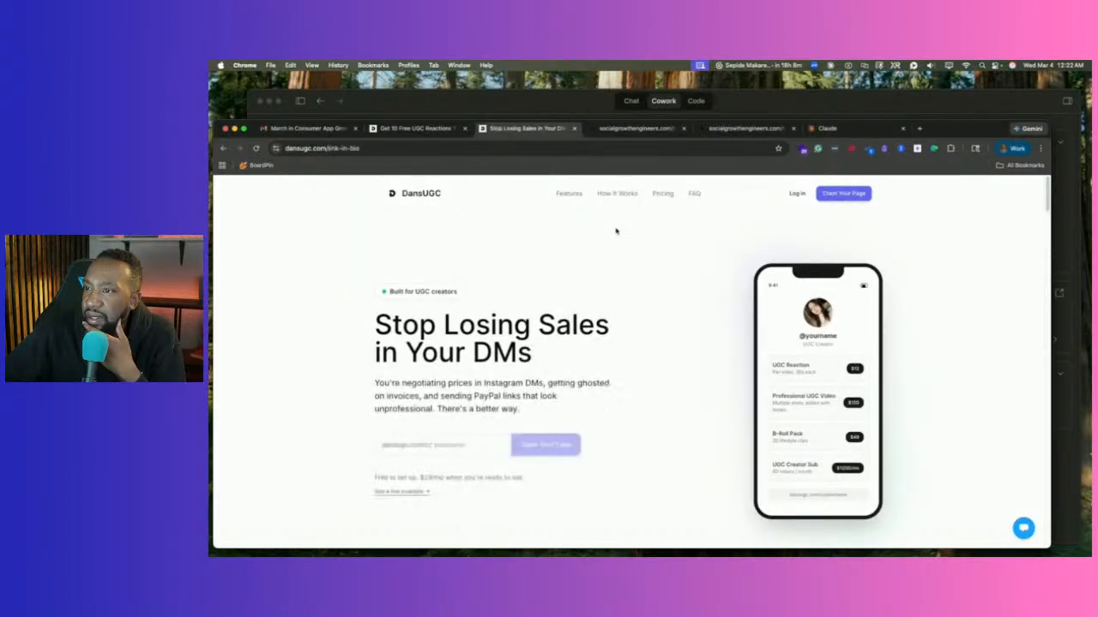
scroll(606, 238, down, 10)
scroll(607, 238, down, 8)
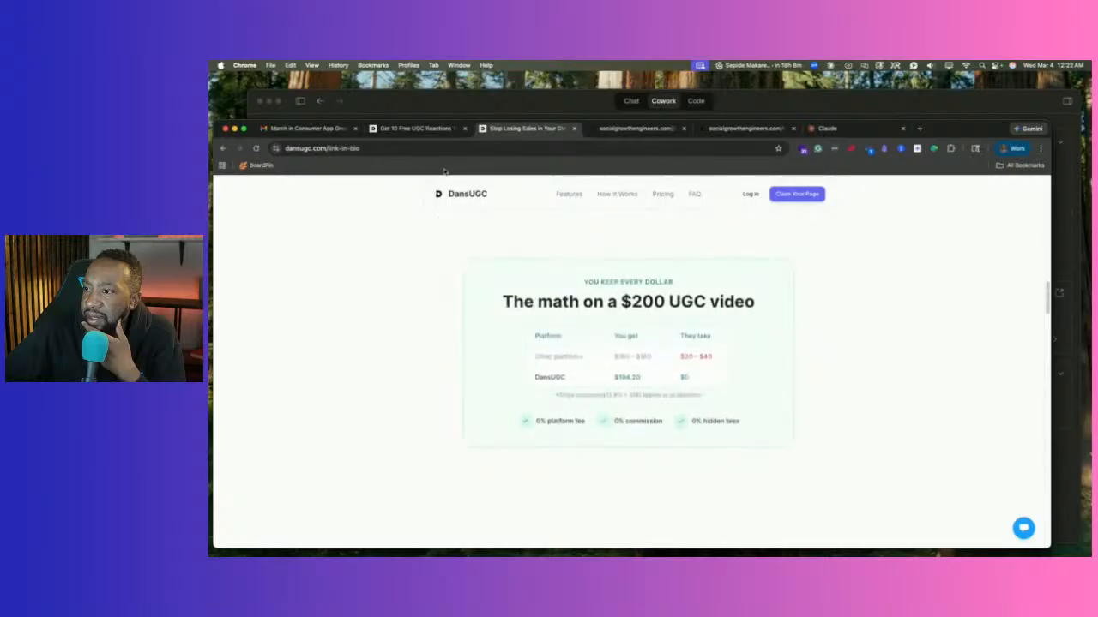
click(455, 196)
scroll(611, 333, down, 3)
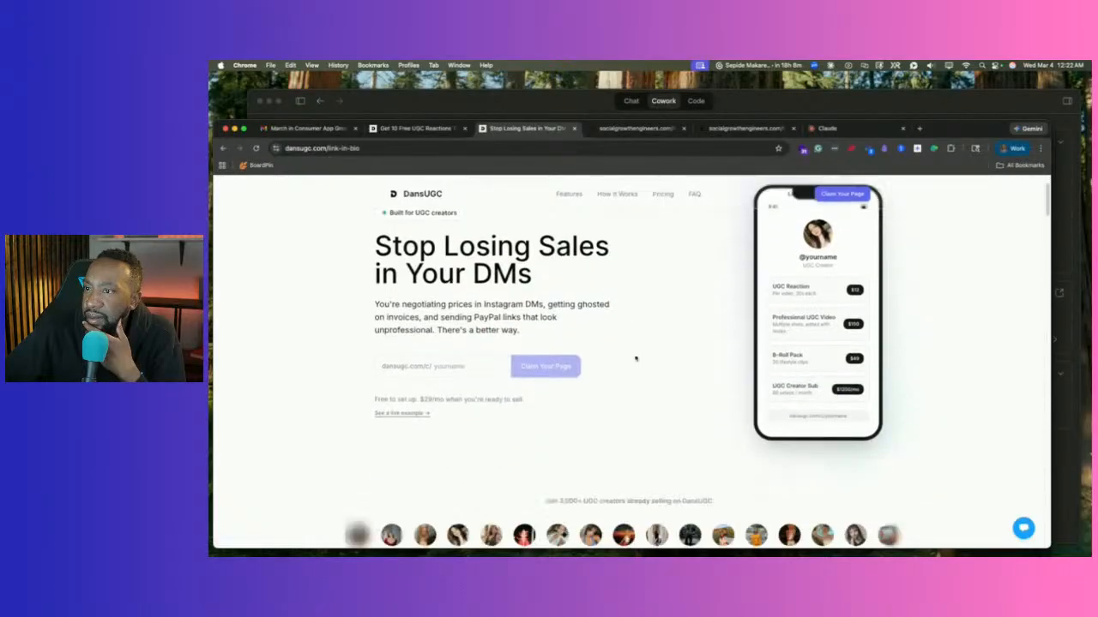
scroll(611, 333, down, 3)
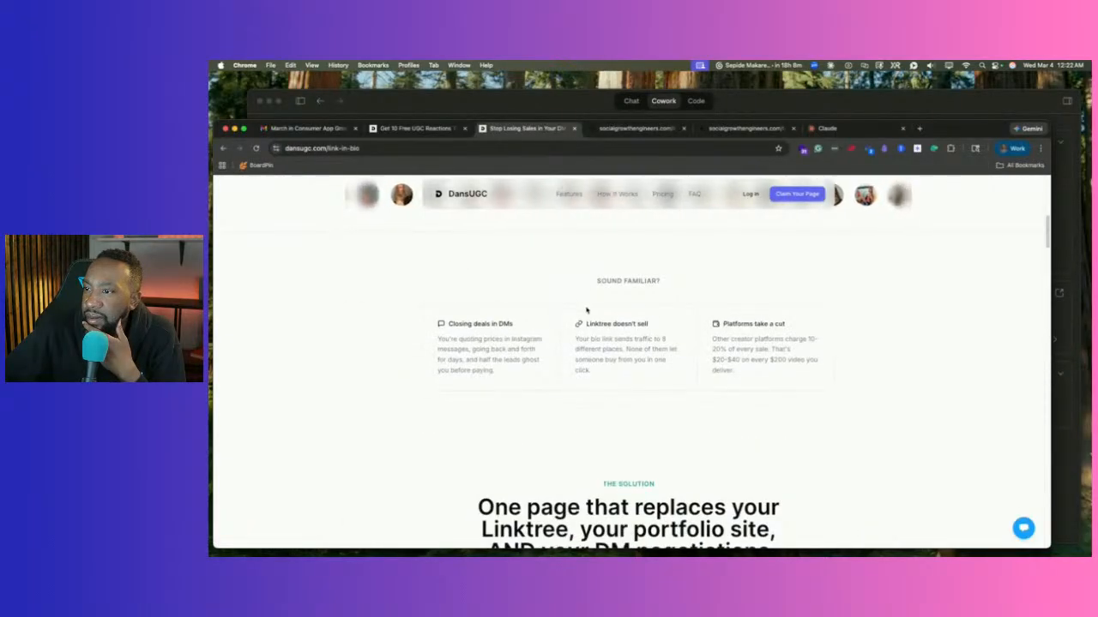
scroll(588, 313, down, 4)
scroll(588, 313, down, 4)
scroll(589, 313, down, 10)
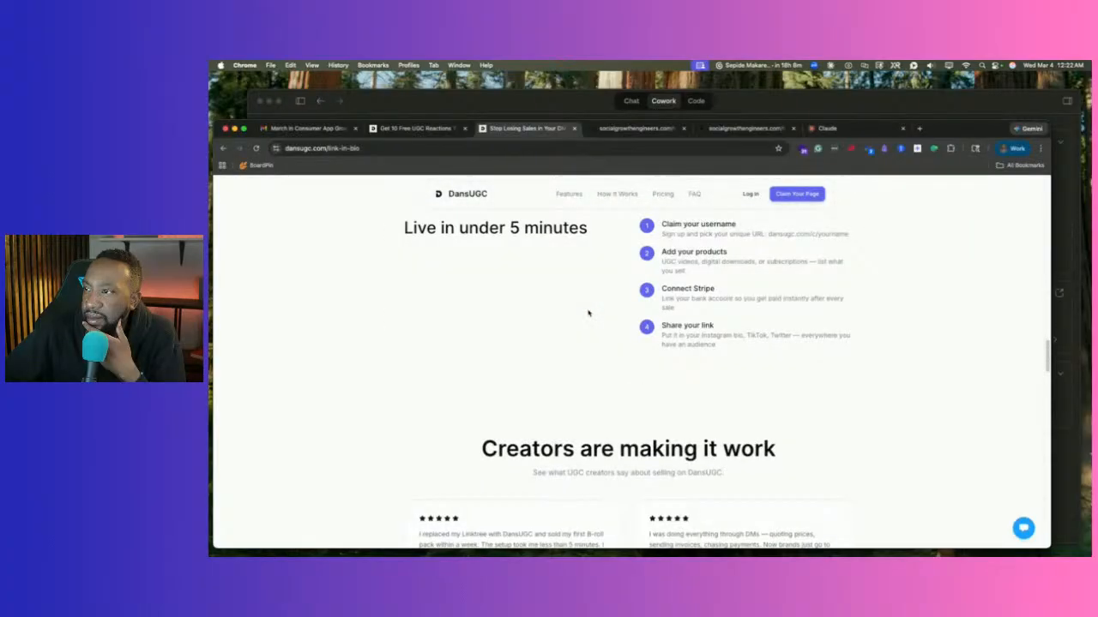
scroll(588, 313, down, 3)
scroll(583, 307, up, 20)
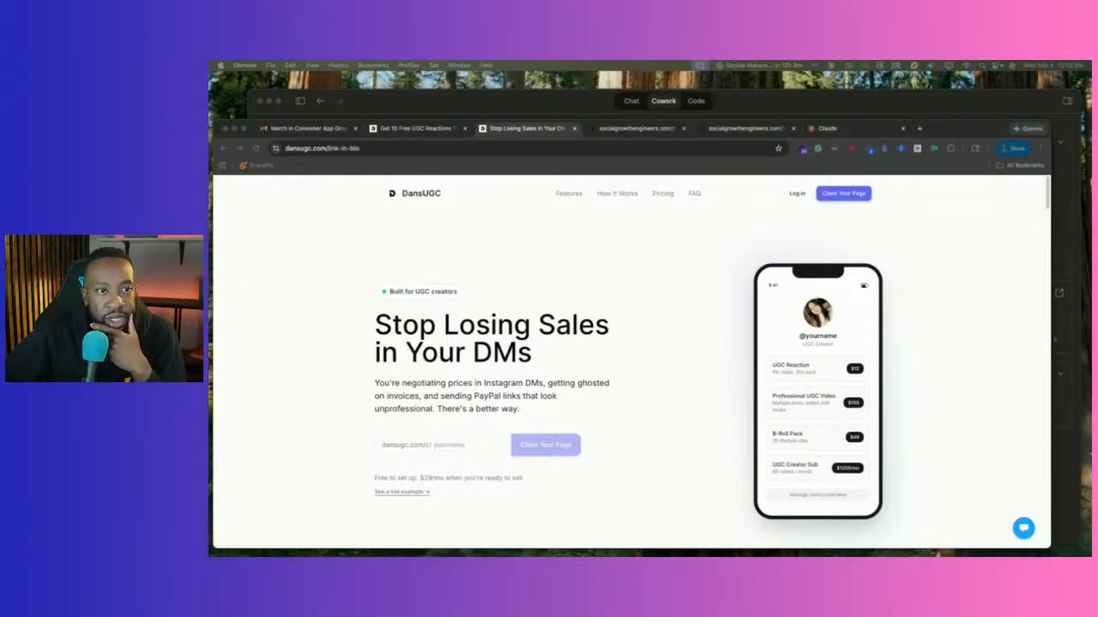
Look over the Get 10 Free UGC Reactions page, then return to the newsletter's 'This Month at a Glance' figures.
click(417, 127)
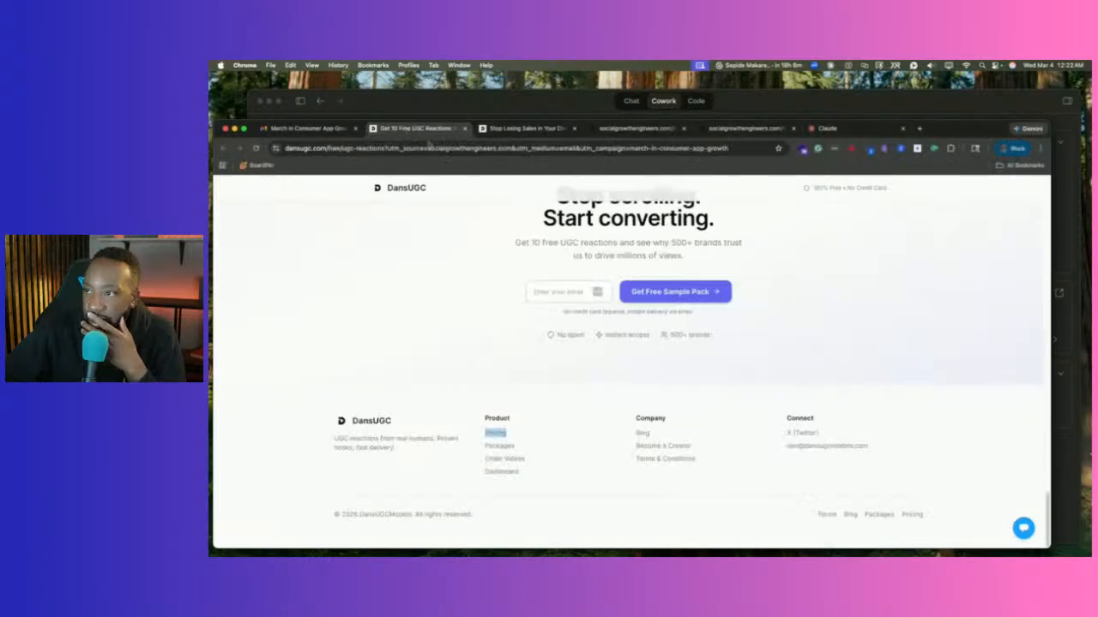
scroll(397, 185, up, 20)
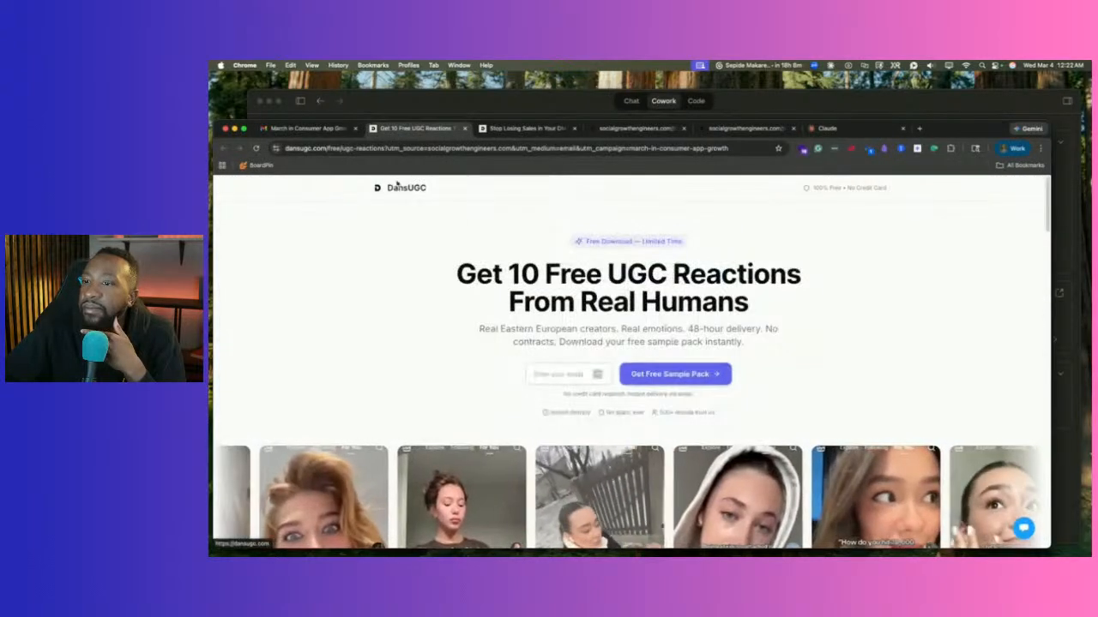
scroll(397, 186, down, 3)
scroll(404, 226, up, 3)
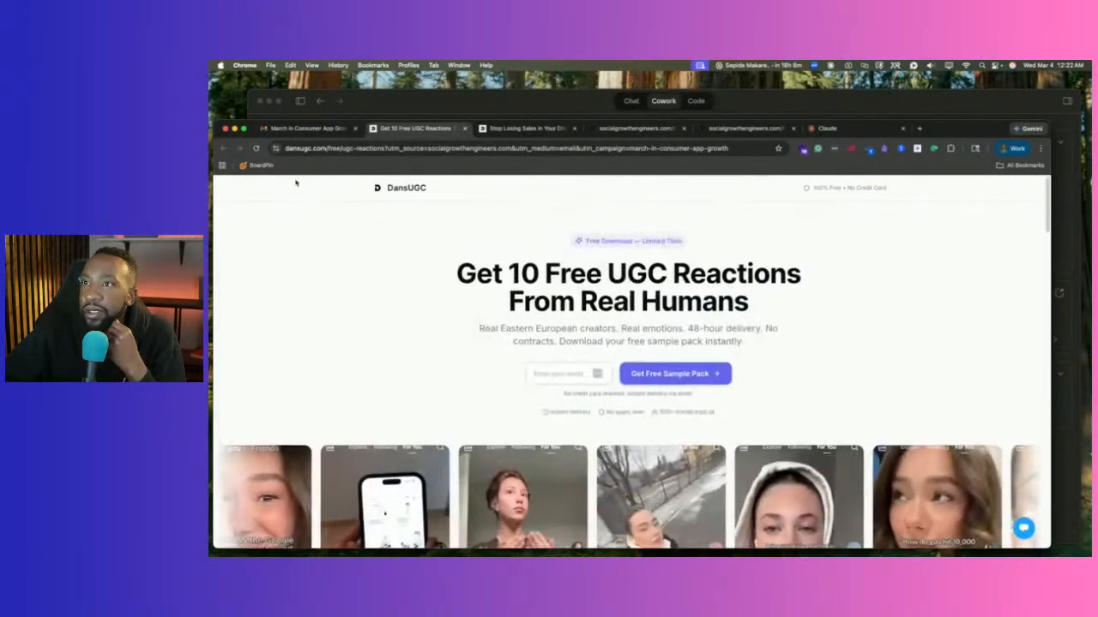
click(307, 127)
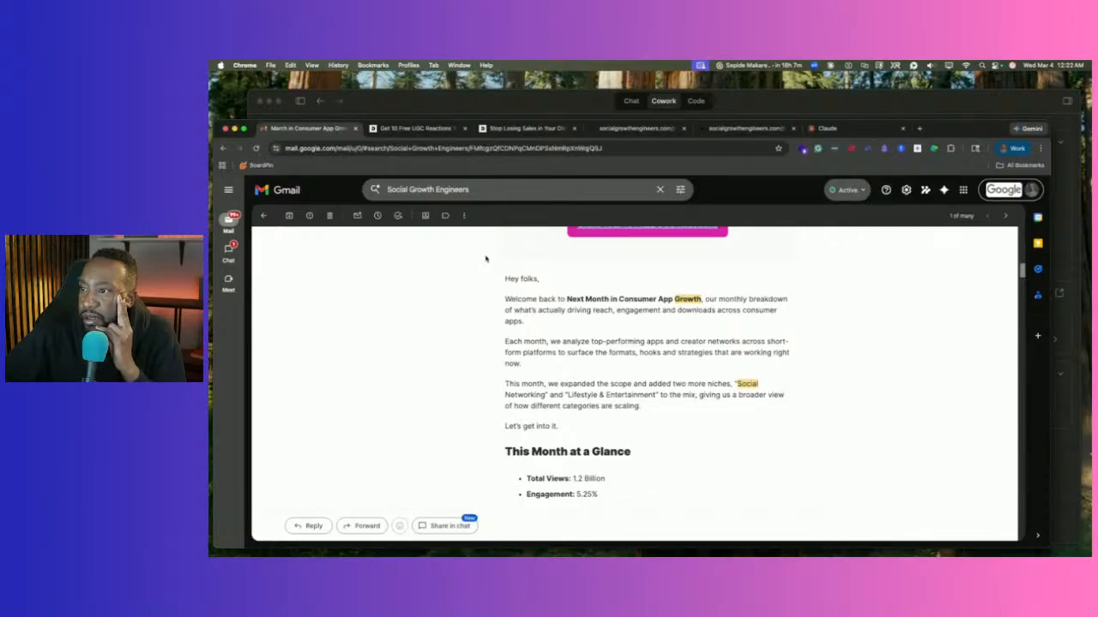
Scroll the newsletter to The Biggest Growth Stories and DrunkOnTrivia's 431M+ view 'X or Y' quiz video.
scroll(536, 311, down, 2)
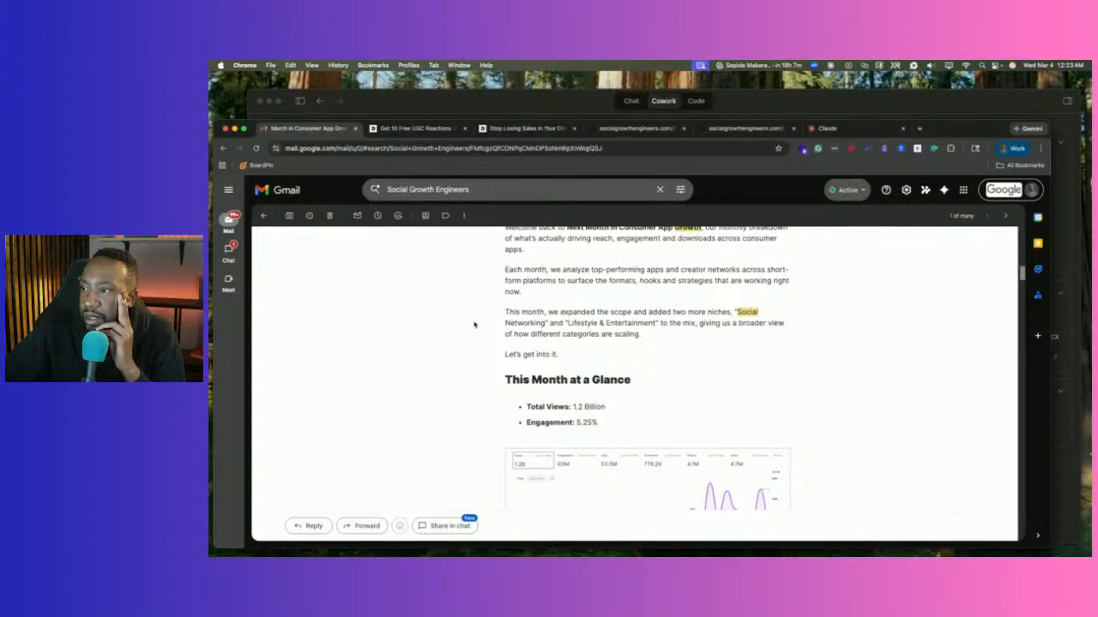
scroll(474, 325, down, 5)
scroll(474, 325, up, 4)
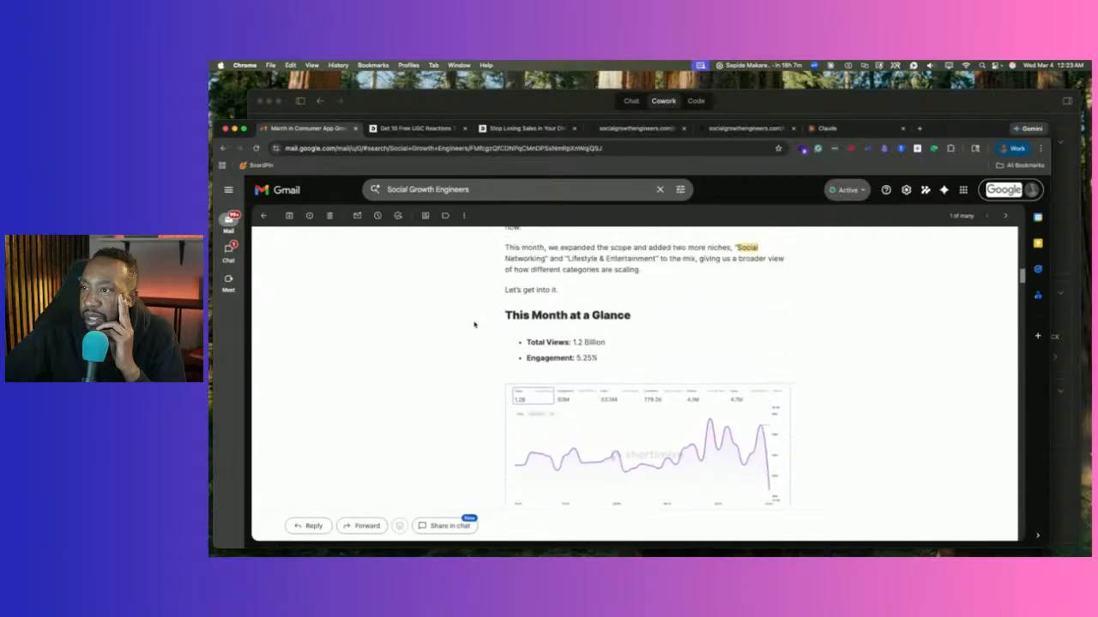
scroll(474, 324, down, 1)
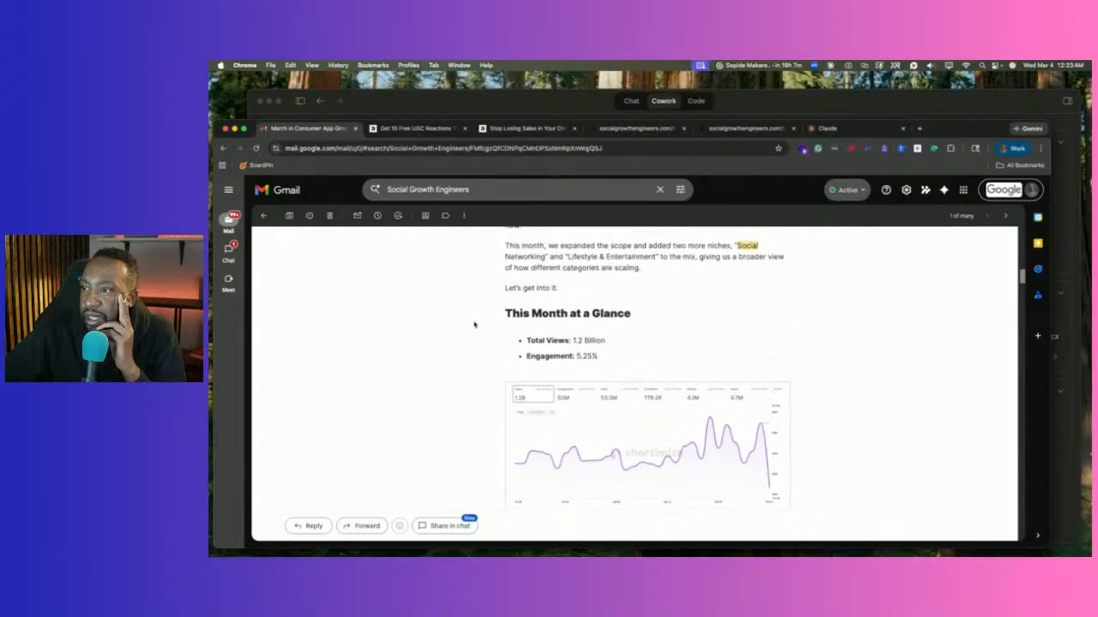
scroll(474, 325, down, 1)
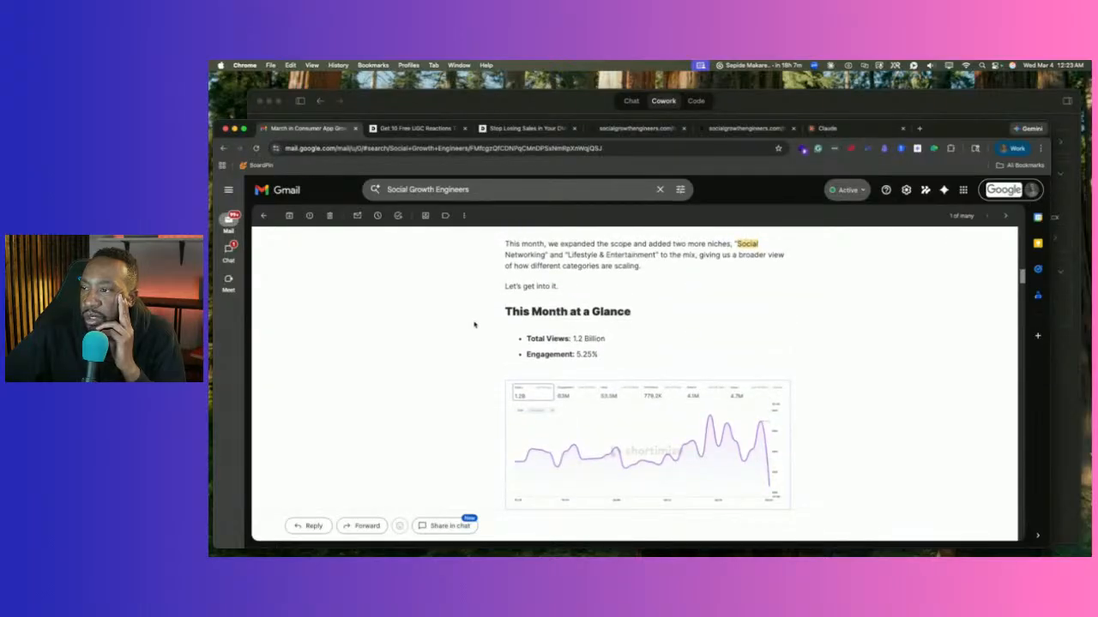
scroll(474, 325, up, 15)
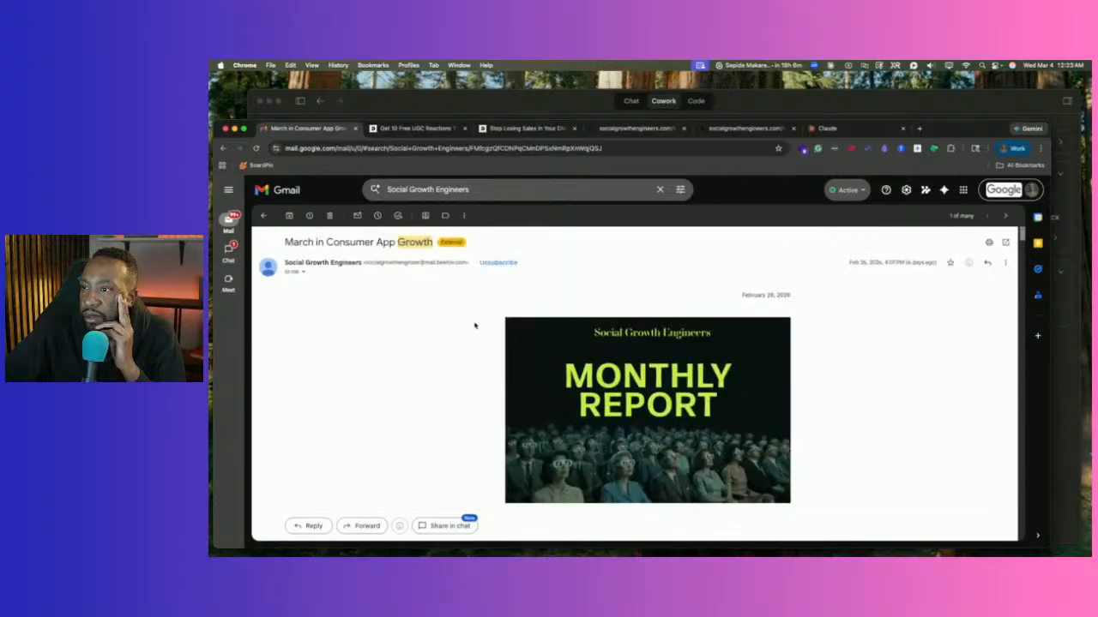
scroll(471, 306, down, 10)
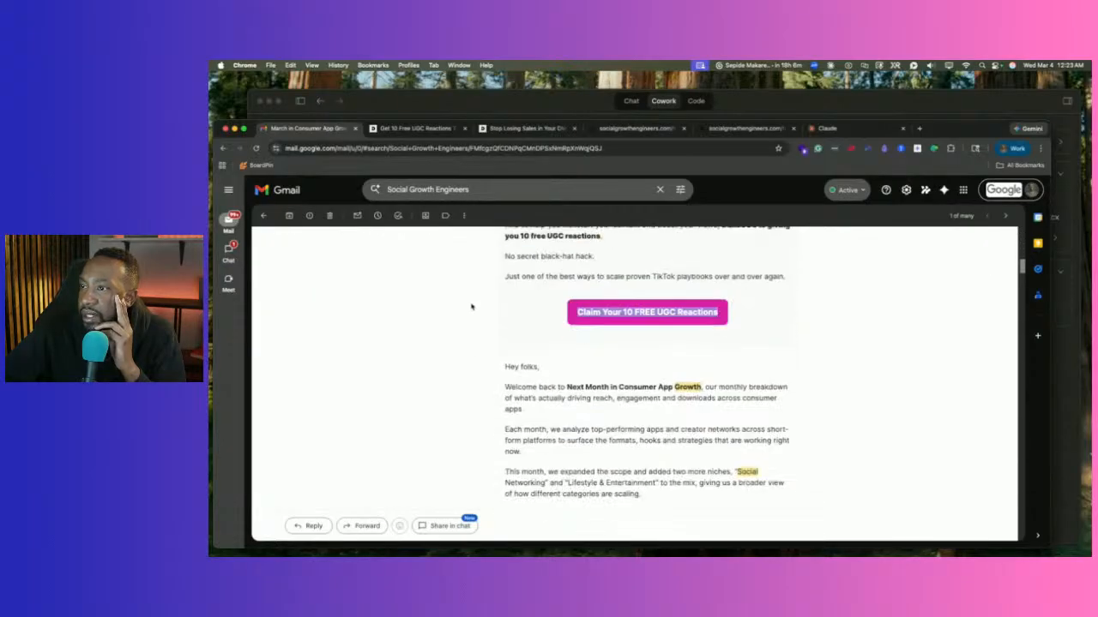
scroll(473, 308, down, 5)
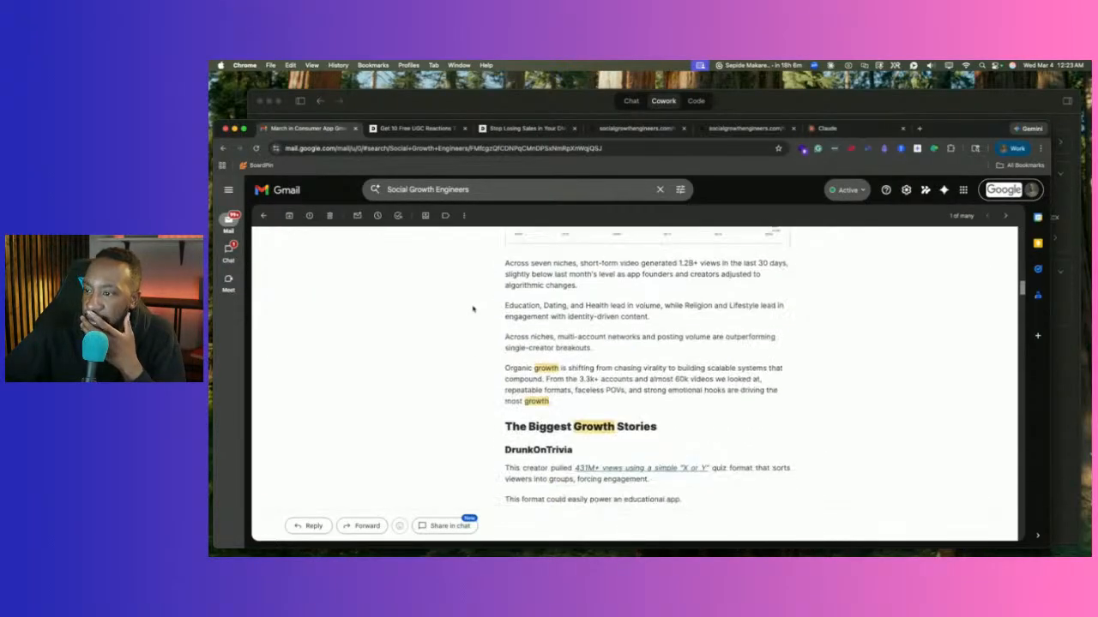
scroll(473, 309, down, 2)
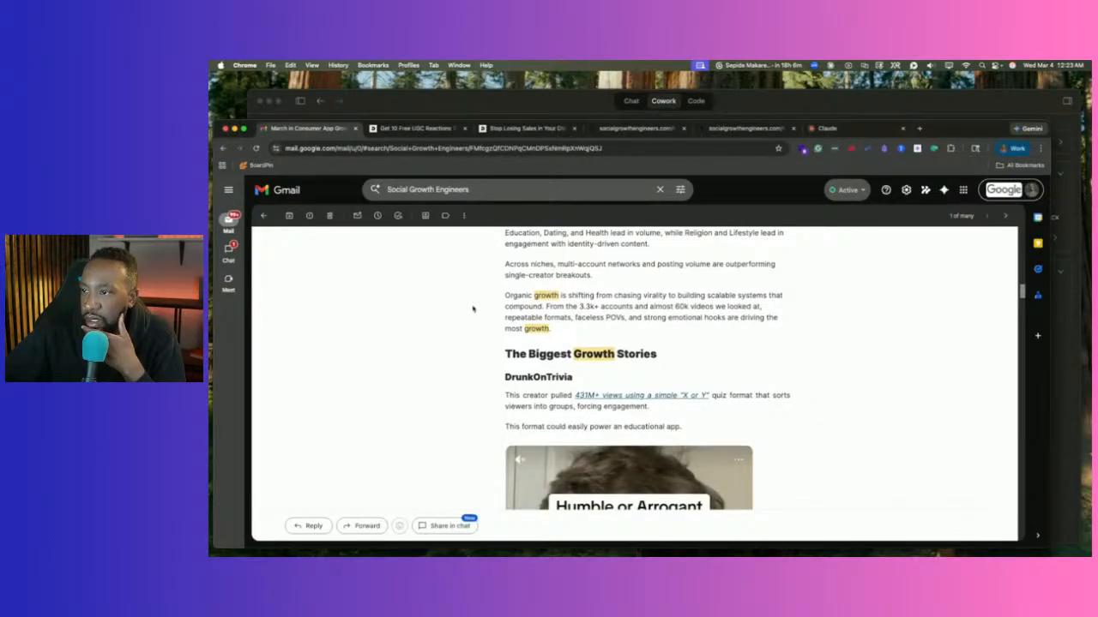
scroll(473, 309, down, 1)
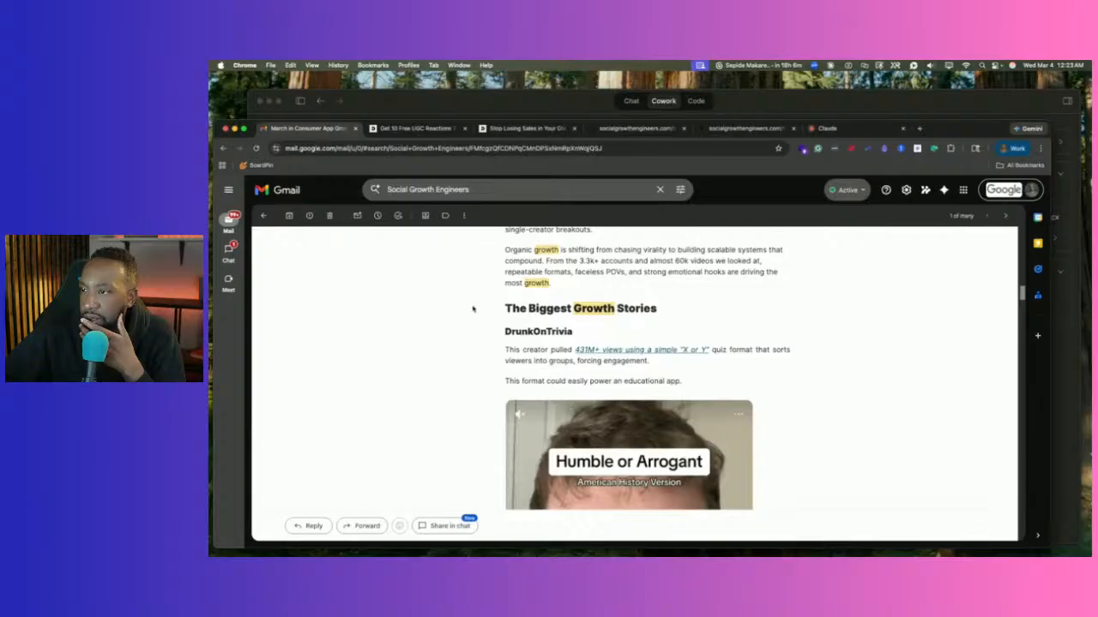
scroll(472, 309, down, 1)
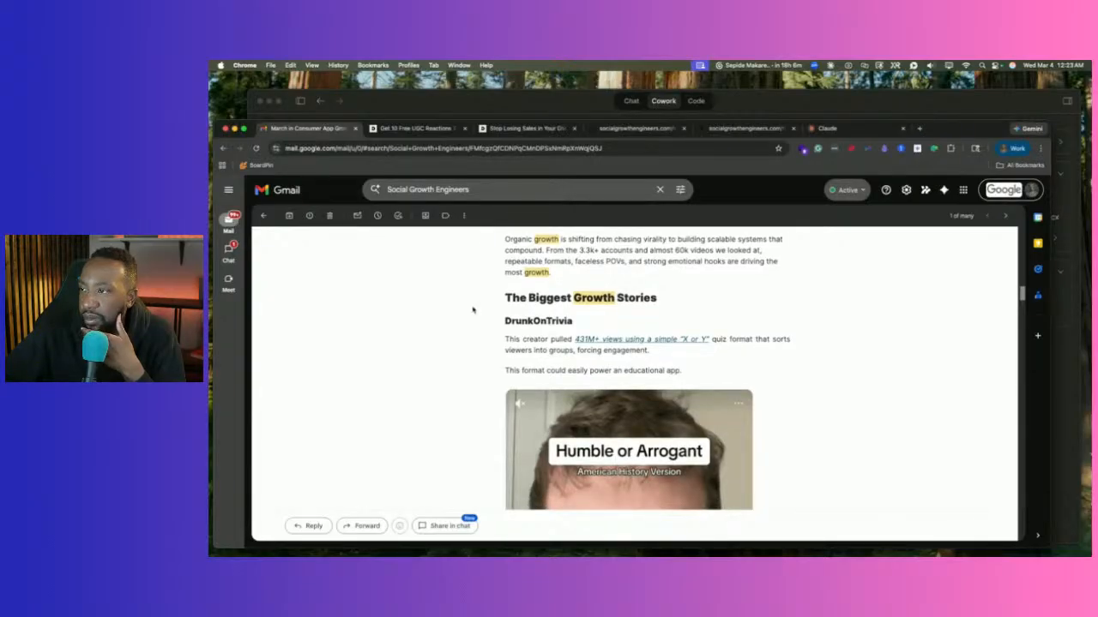
scroll(473, 309, down, 2)
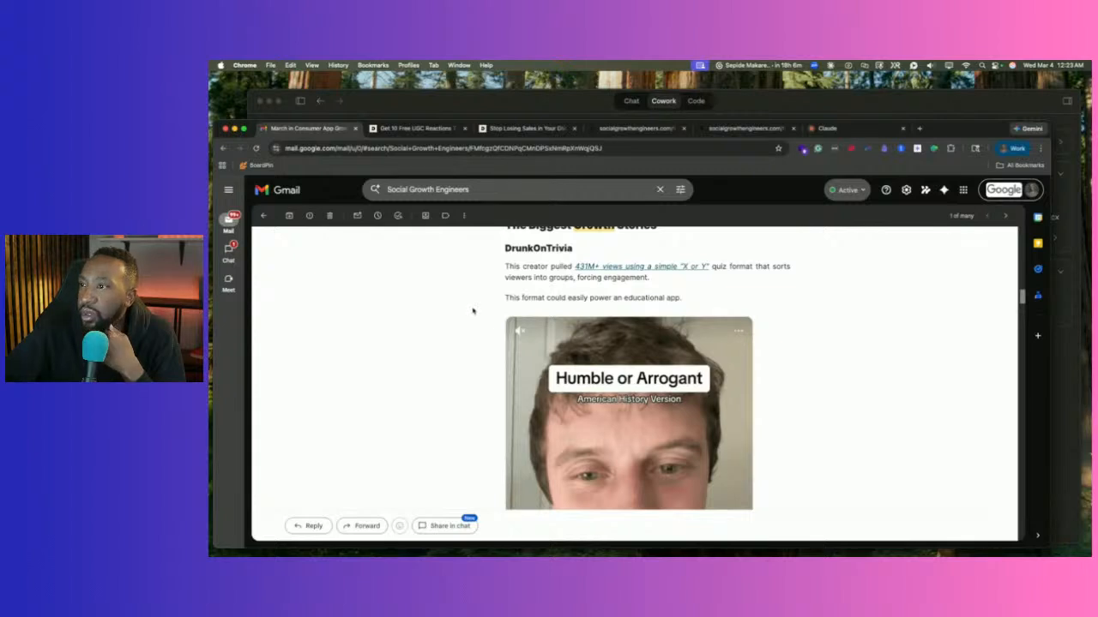
scroll(473, 311, down, 1)
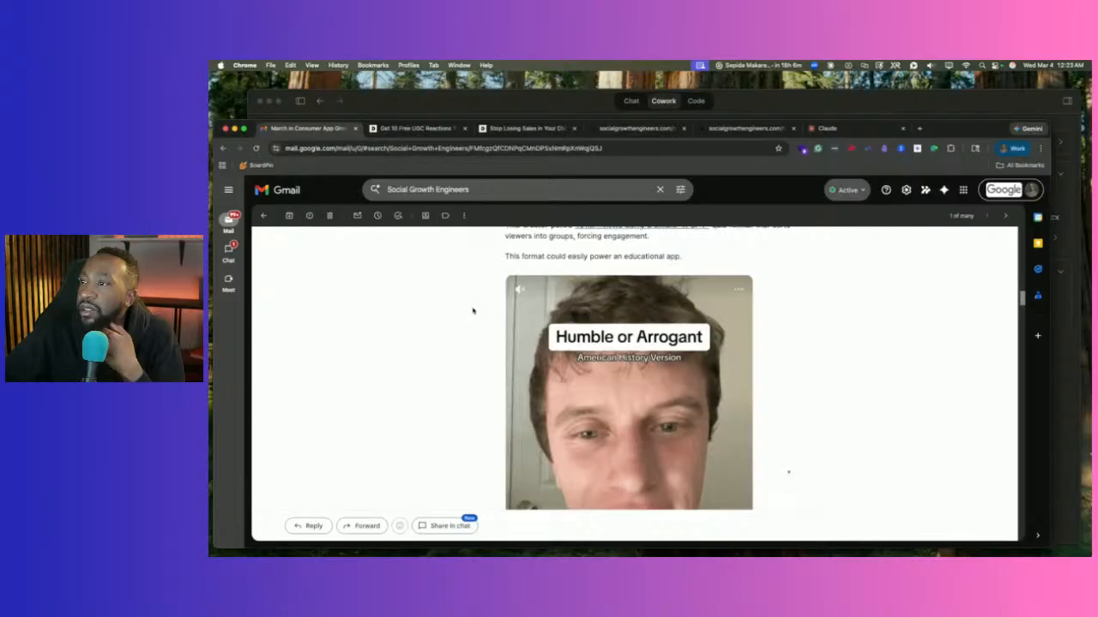
scroll(472, 311, down, 2)
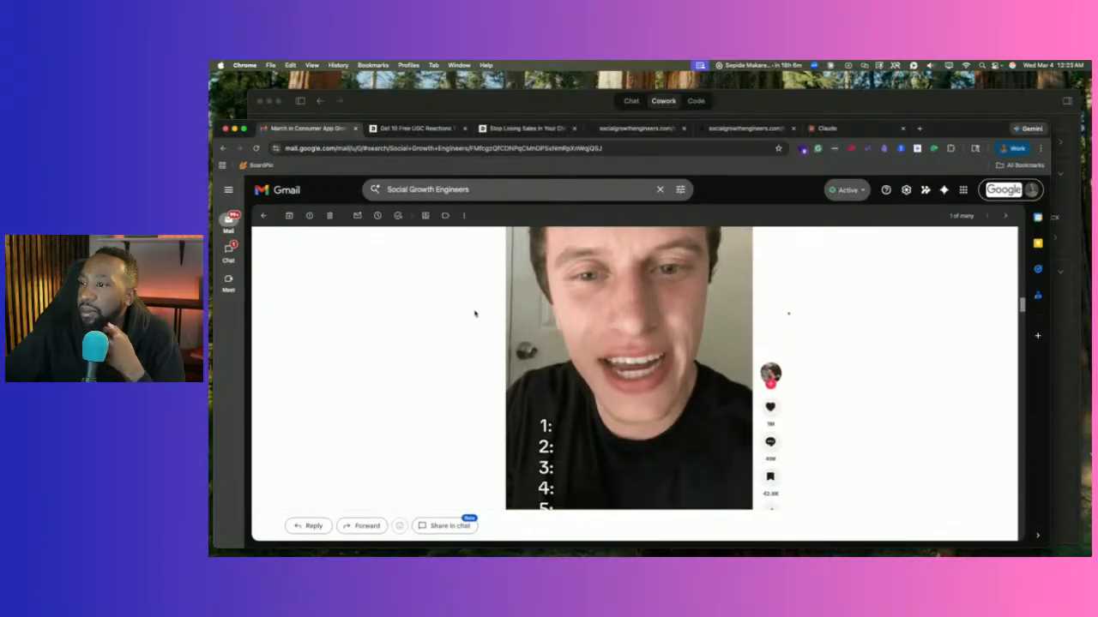
Open DrunkOnTrivia's 'Humble or Arrogant' video on TikTok, restart it from 0:00, then view its original sound.
click(576, 327)
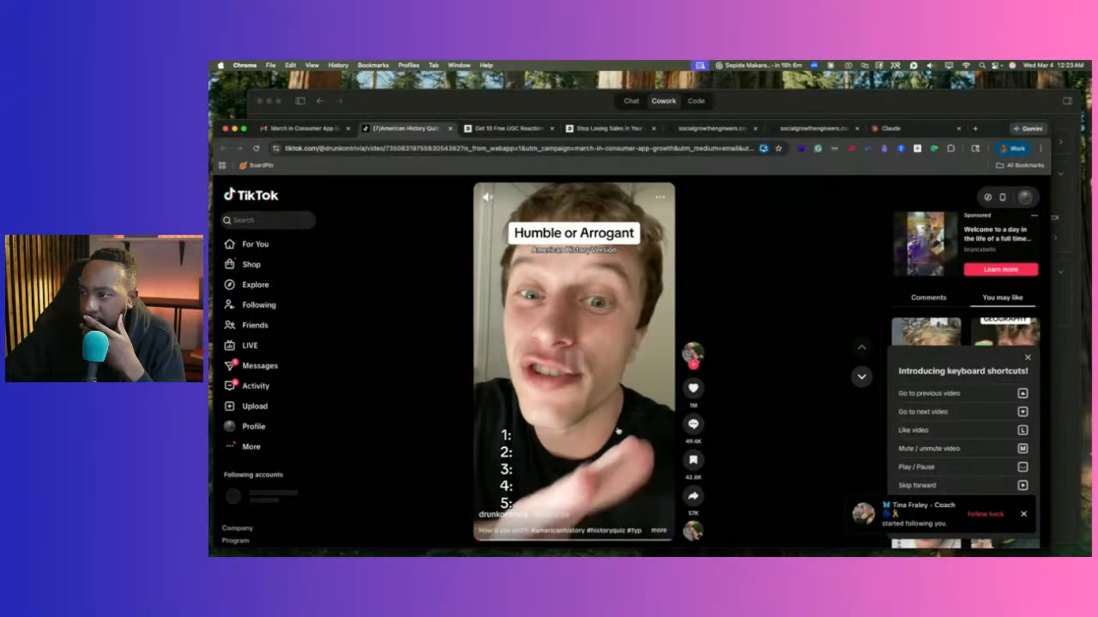
drag(485, 540, 456, 528)
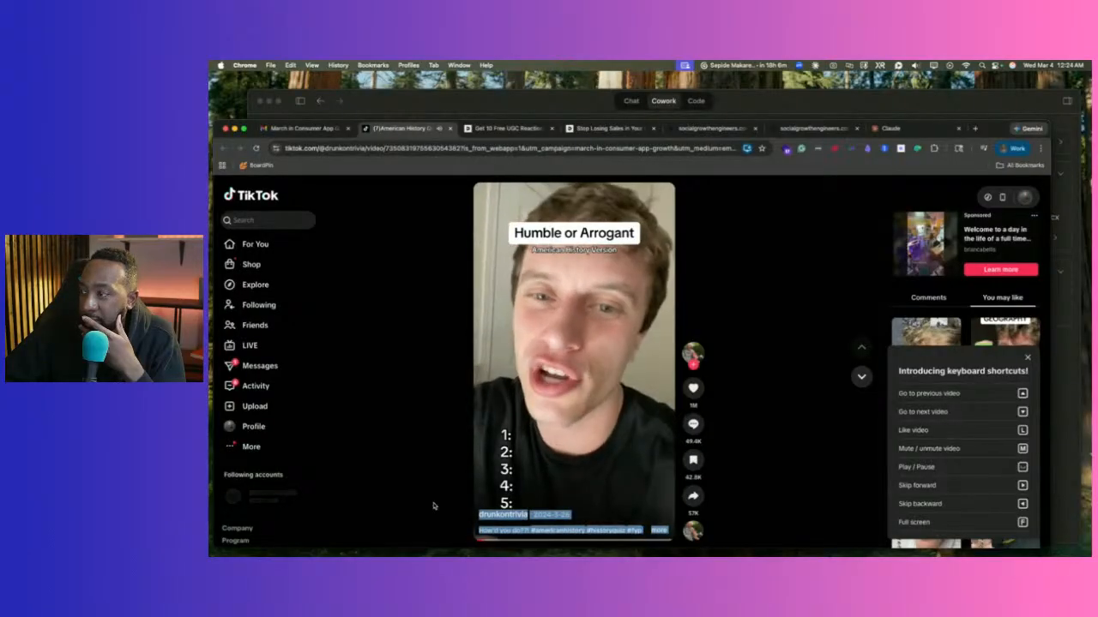
click(456, 420)
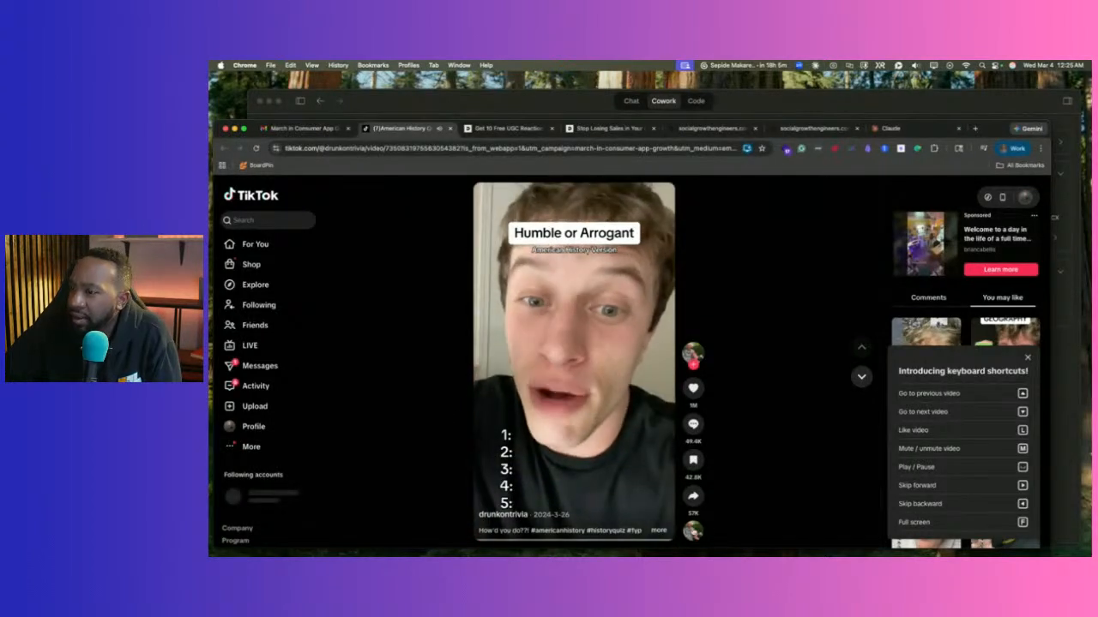
click(693, 530)
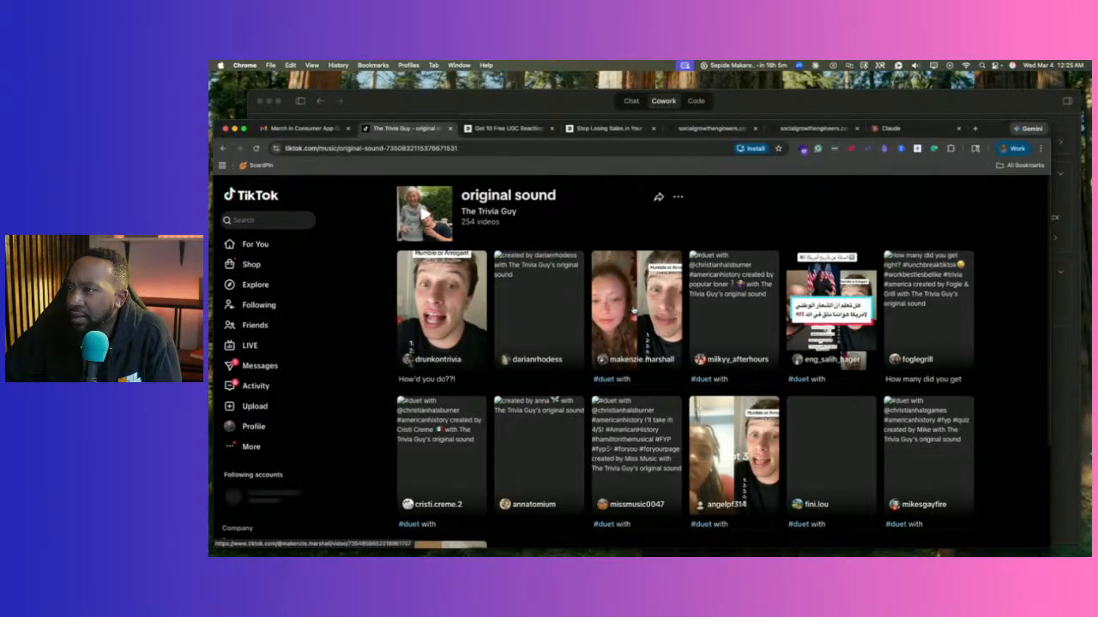
click(632, 310)
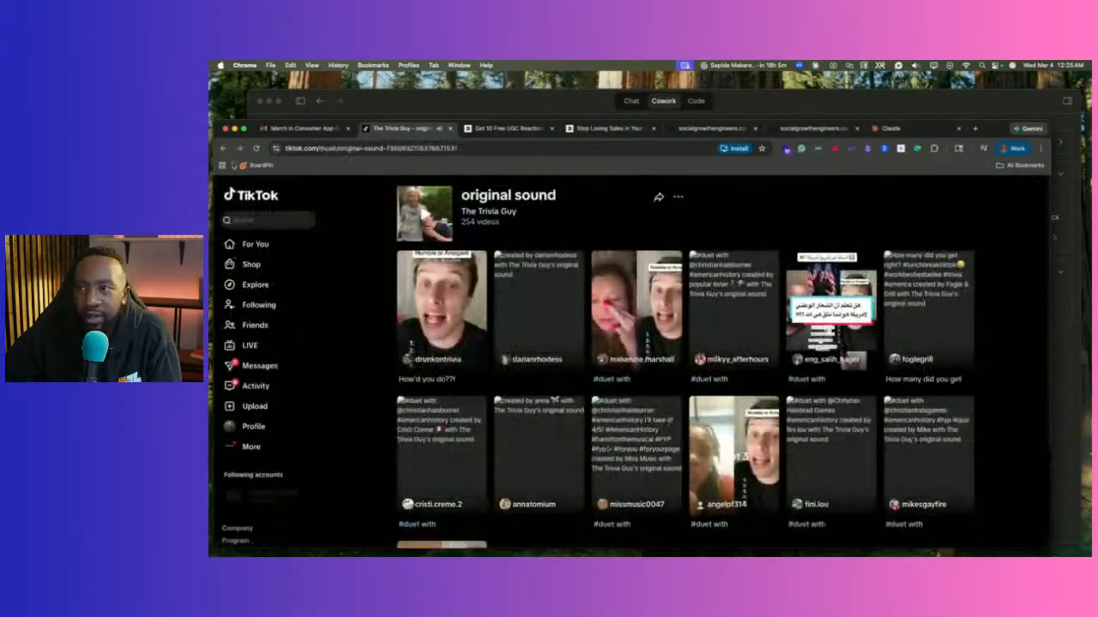
click(232, 193)
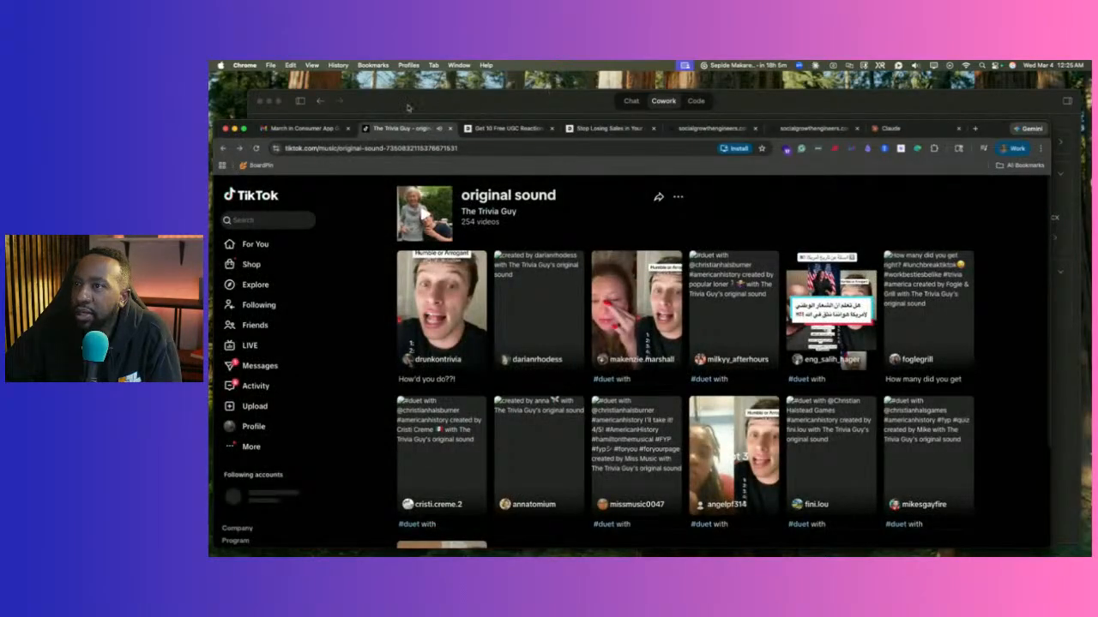
click(304, 128)
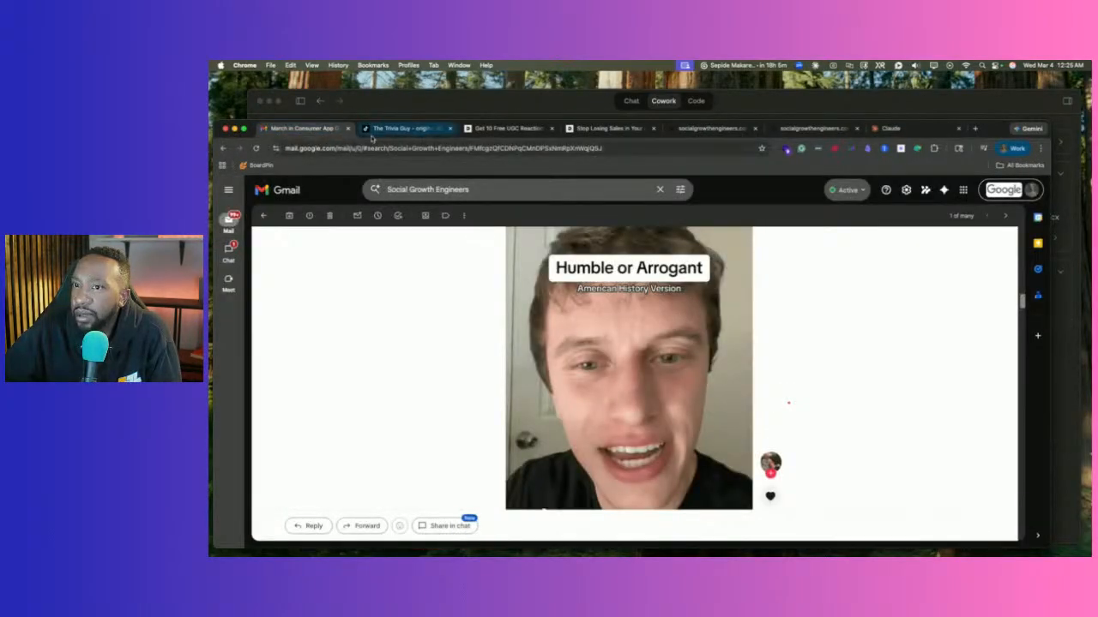
Flip through the Trivia Guy sound, free UGC reactions and Stop Losing Sales tabs, then return to Claude.
scroll(483, 257, down, 5)
scroll(483, 257, up, 3)
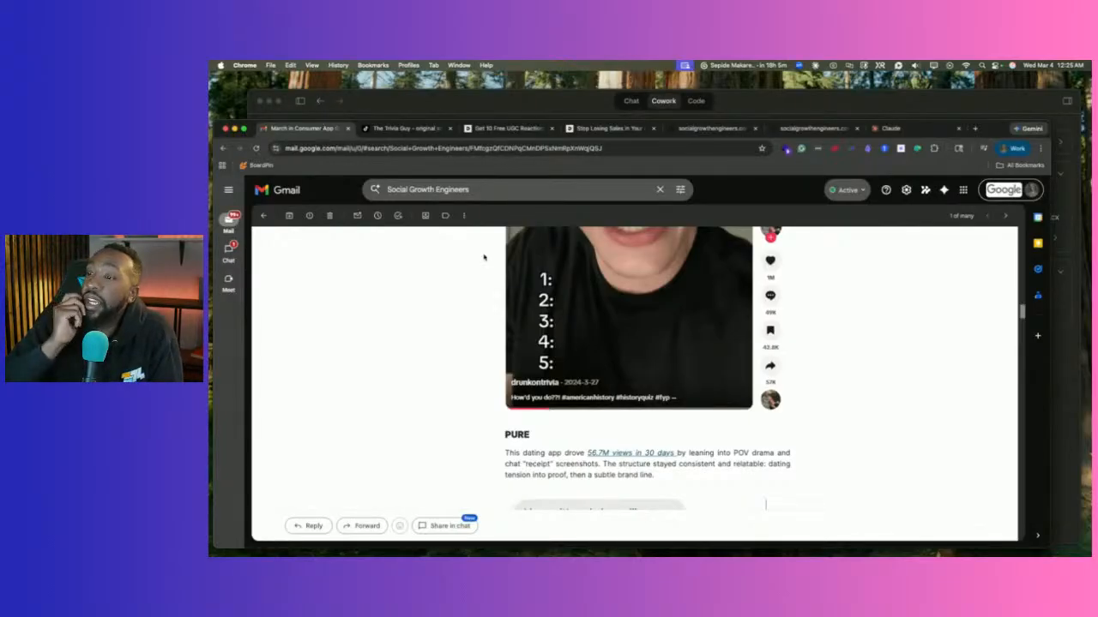
scroll(483, 257, up, 5)
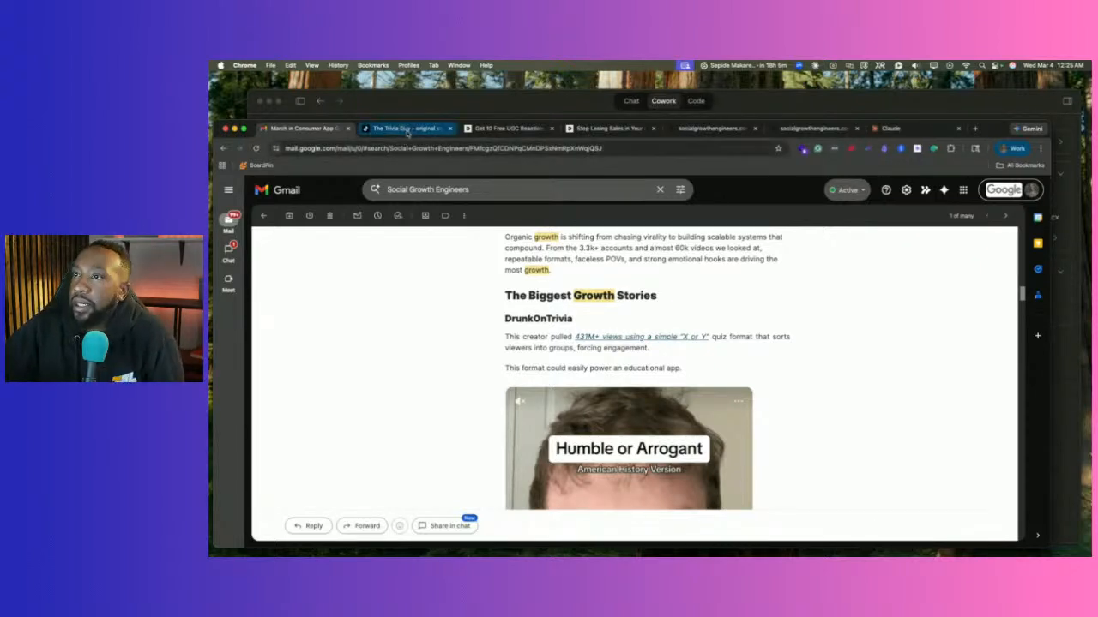
click(410, 128)
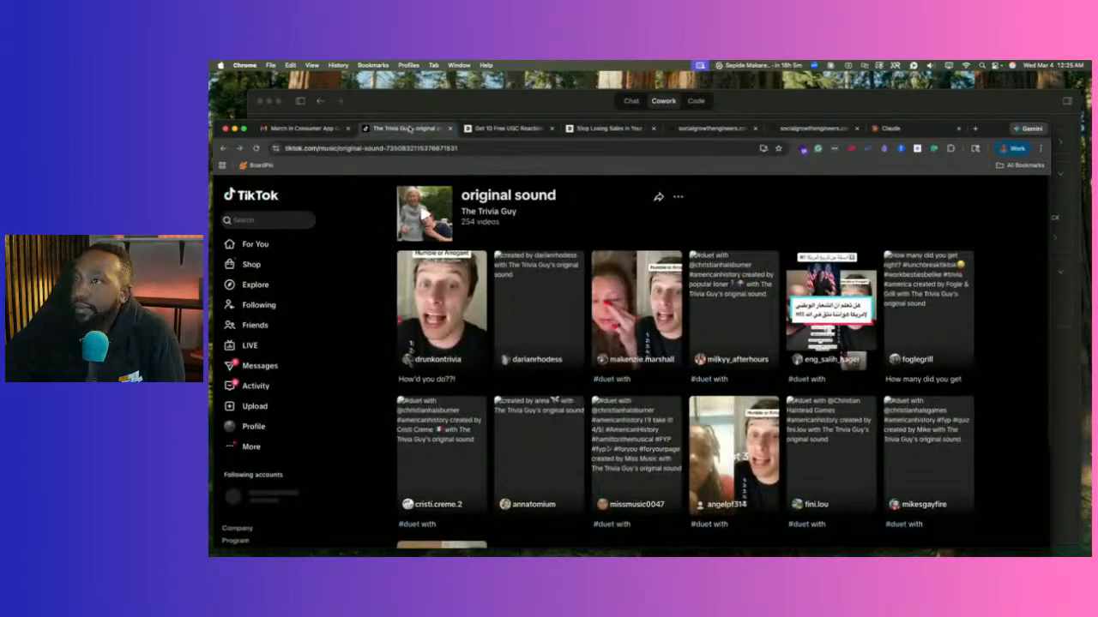
click(493, 128)
click(587, 129)
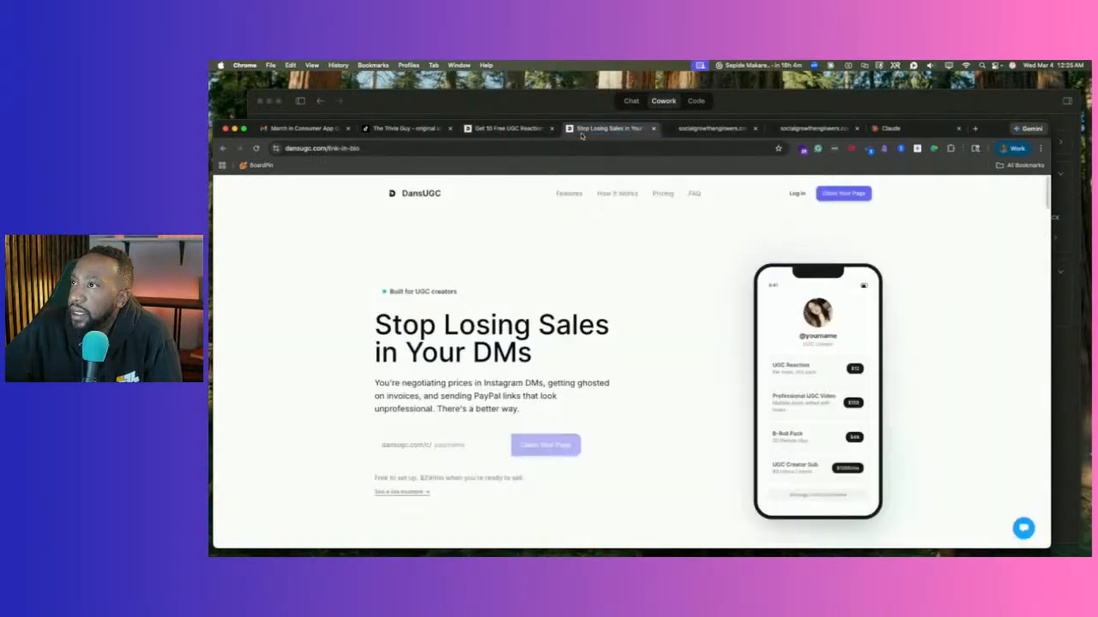
click(522, 105)
scroll(467, 329, down, 3)
Scroll the chat to the 'Your plan is ready' message with the Viral content plan techai DOCX card.
scroll(467, 329, up, 6)
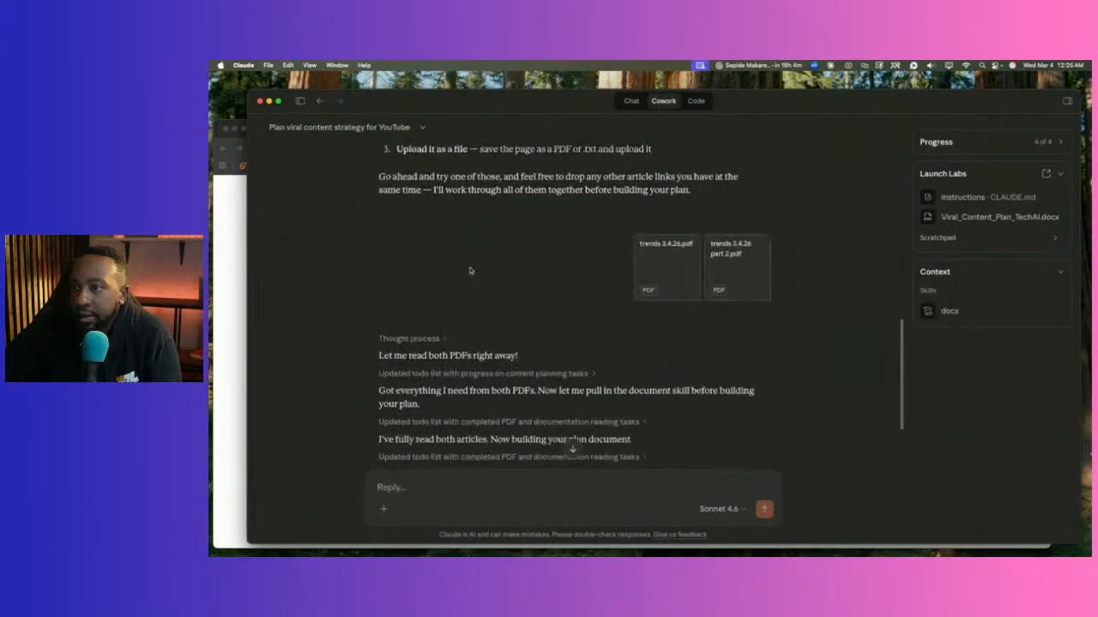
scroll(470, 271, down, 4)
scroll(470, 271, up, 2)
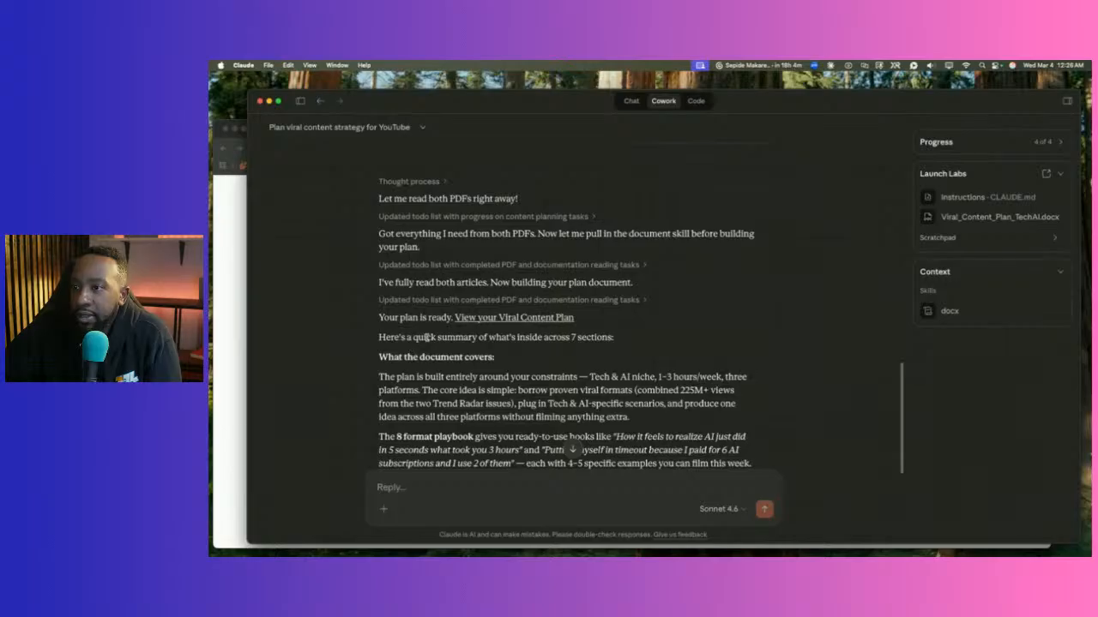
scroll(497, 334, down, 3)
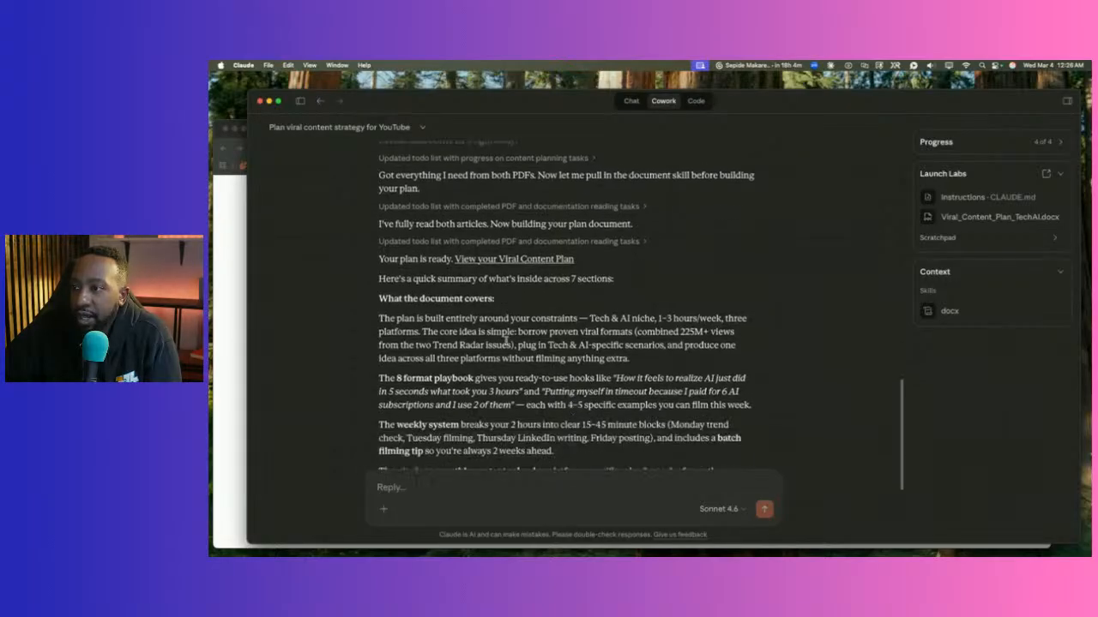
scroll(506, 341, down, 5)
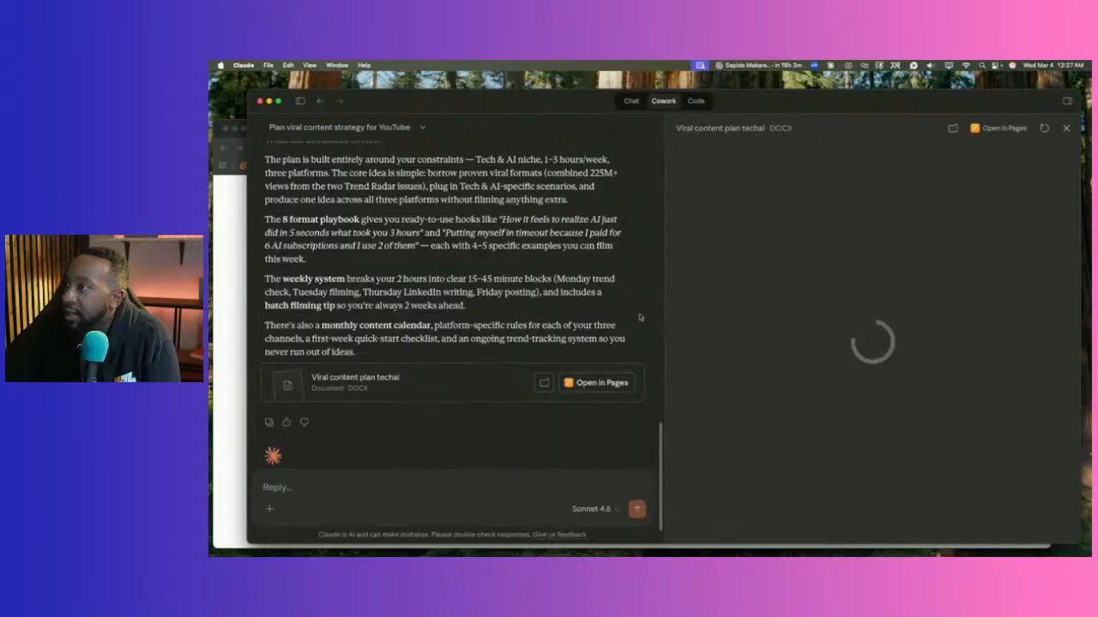
Drag the chat/preview divider left to widen the Viral content plan document preview.
drag(661, 328, 533, 330)
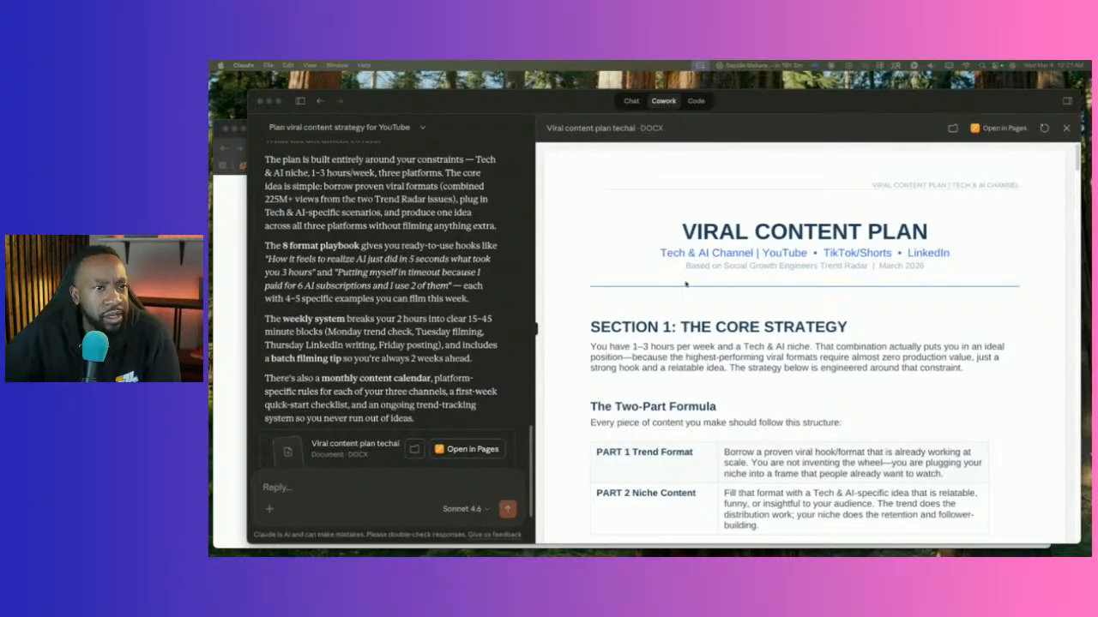
click(531, 335)
drag(532, 334, 509, 330)
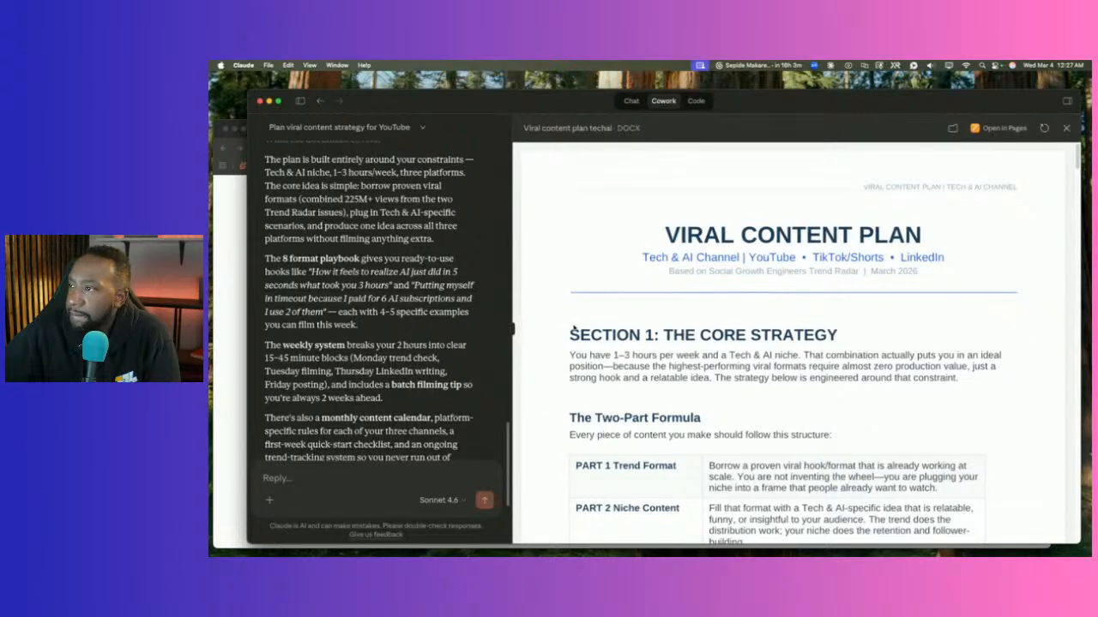
Scroll the DOCX preview from Section 1 down to Sources Used and back up toward the title.
scroll(571, 331, down, 1)
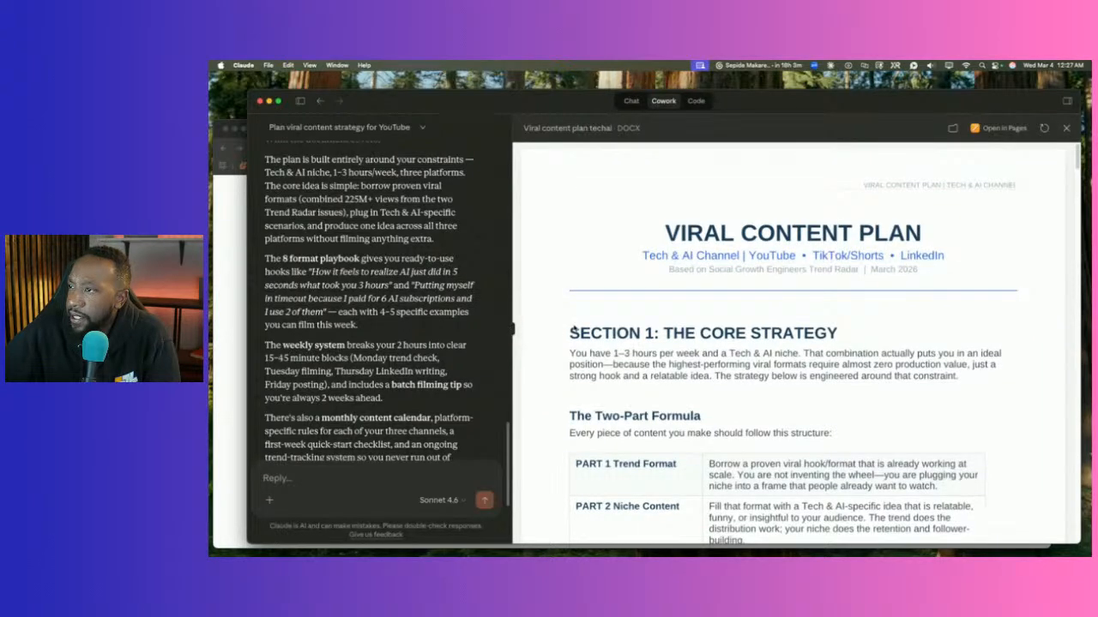
scroll(571, 332, down, 5)
scroll(572, 330, up, 3)
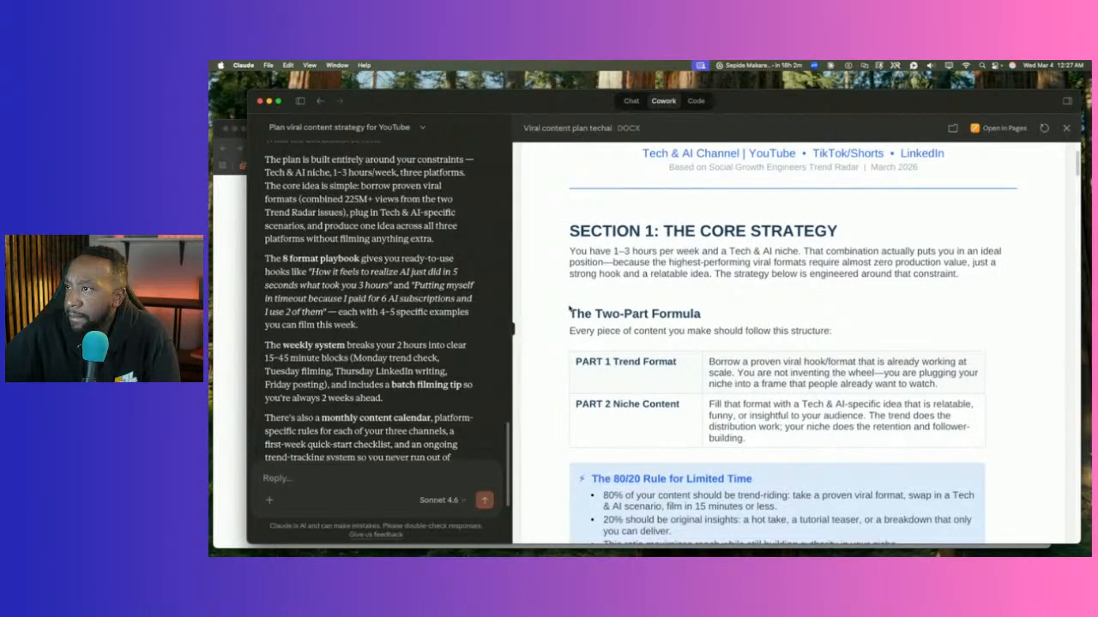
scroll(569, 309, down, 5)
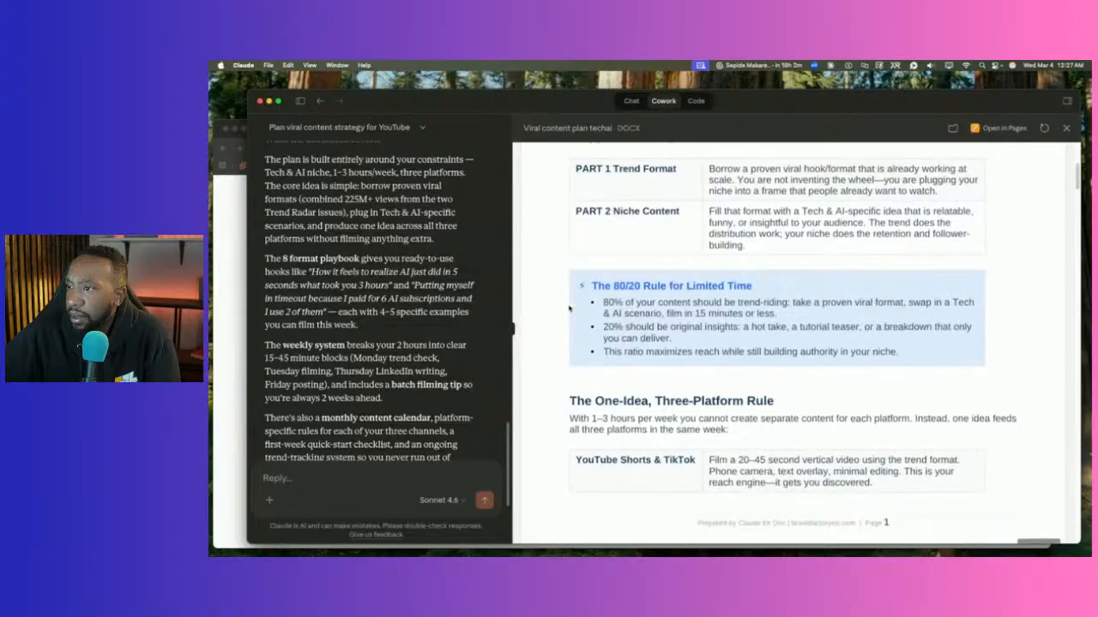
scroll(569, 309, down, 8)
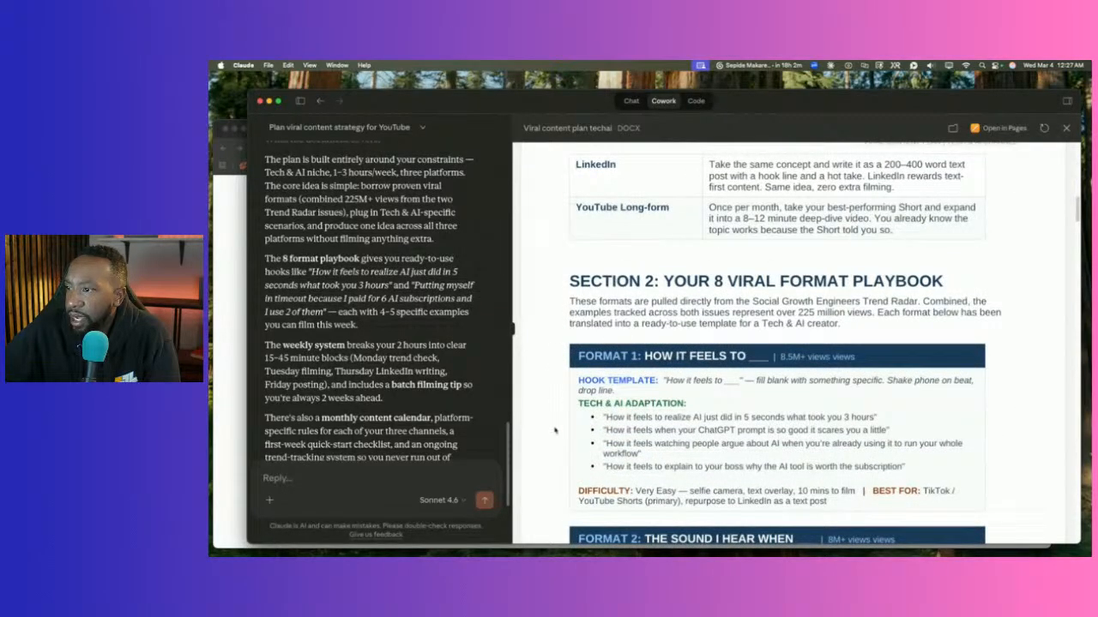
scroll(555, 421, down, 5)
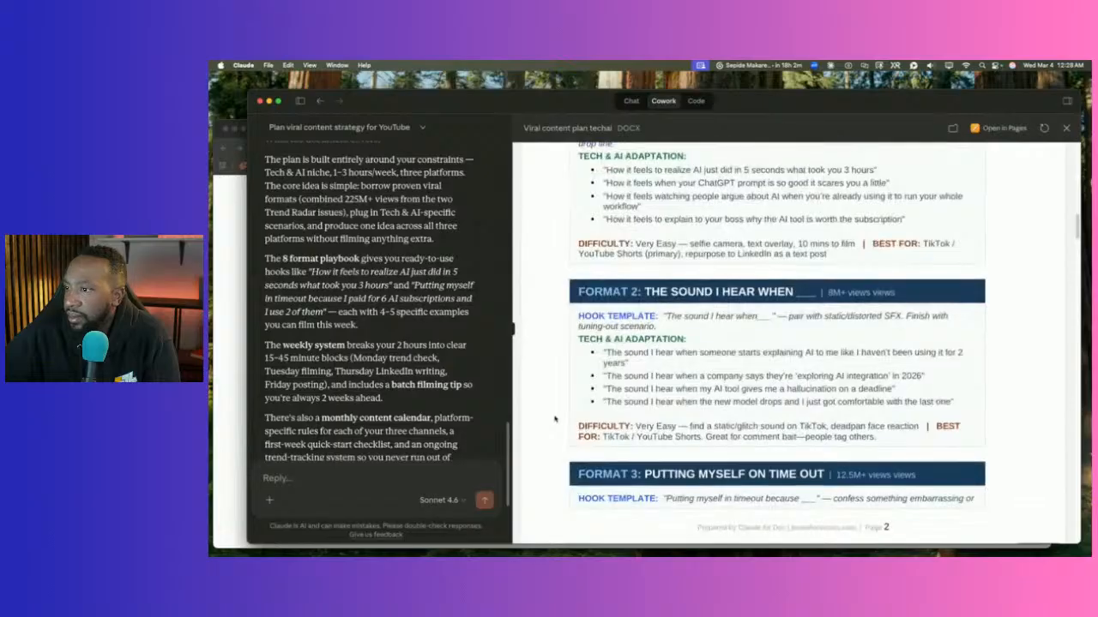
scroll(555, 418, down, 3)
scroll(554, 417, down, 9)
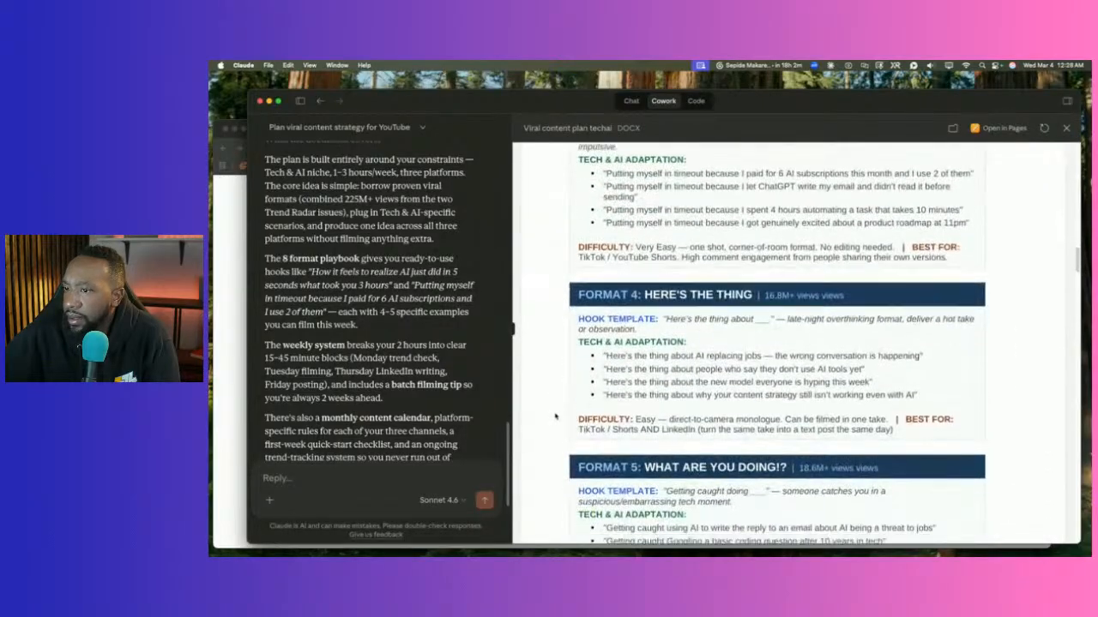
scroll(555, 416, down, 15)
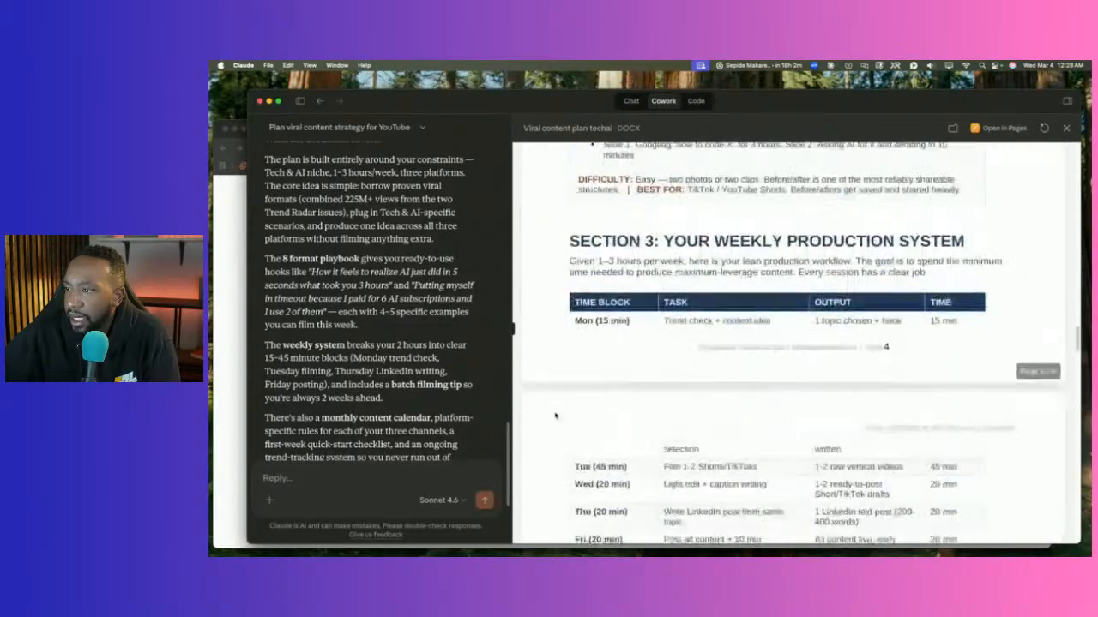
scroll(555, 415, down, 15)
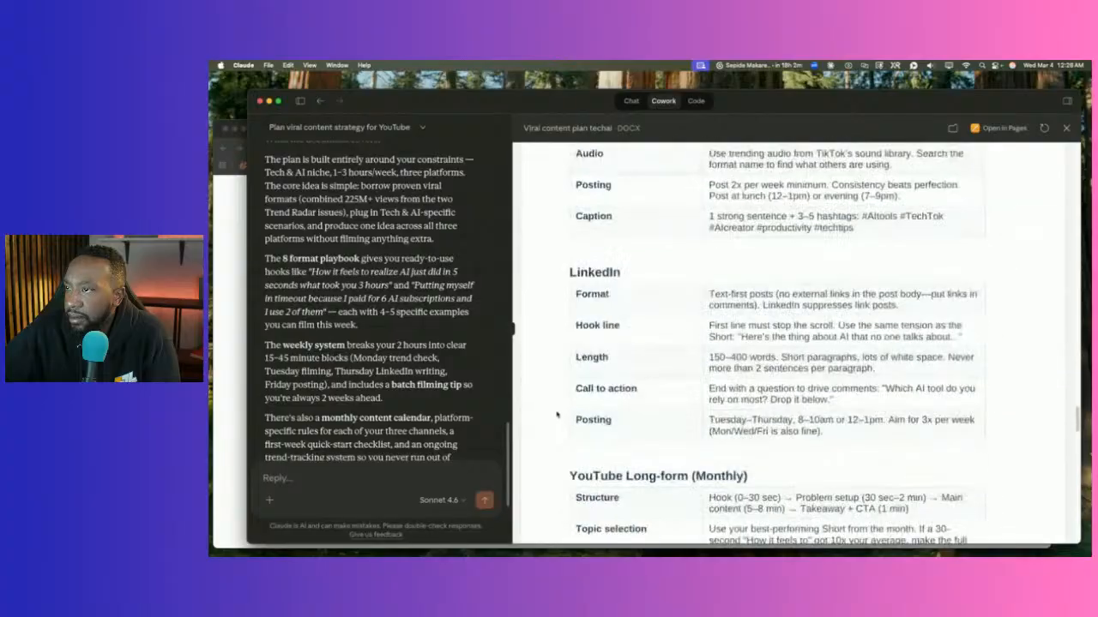
scroll(557, 410, down, 5)
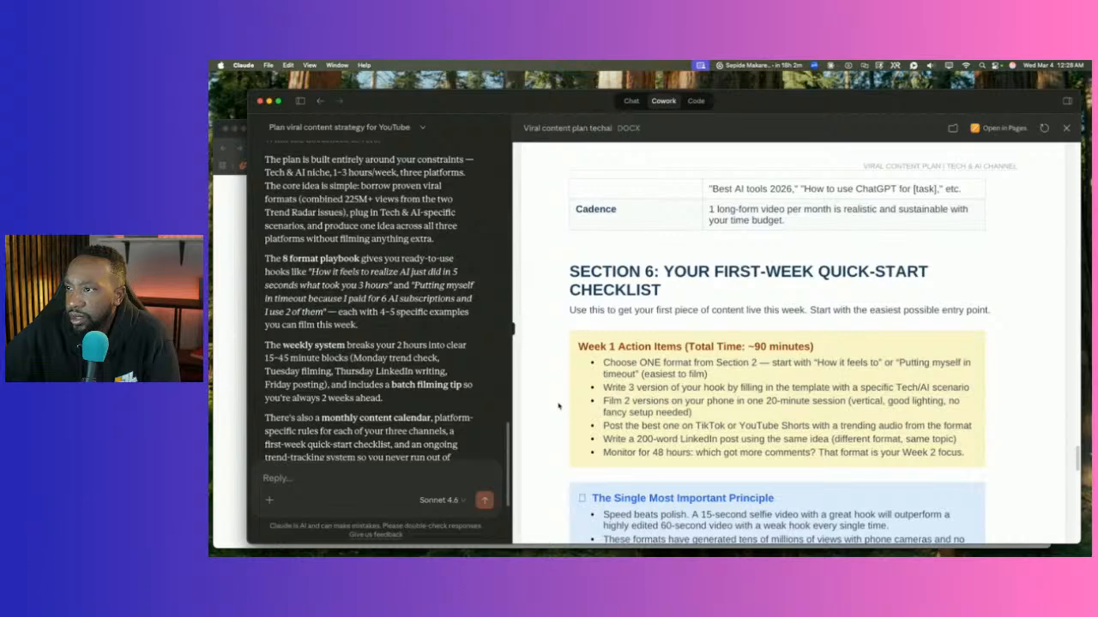
scroll(557, 405, down, 5)
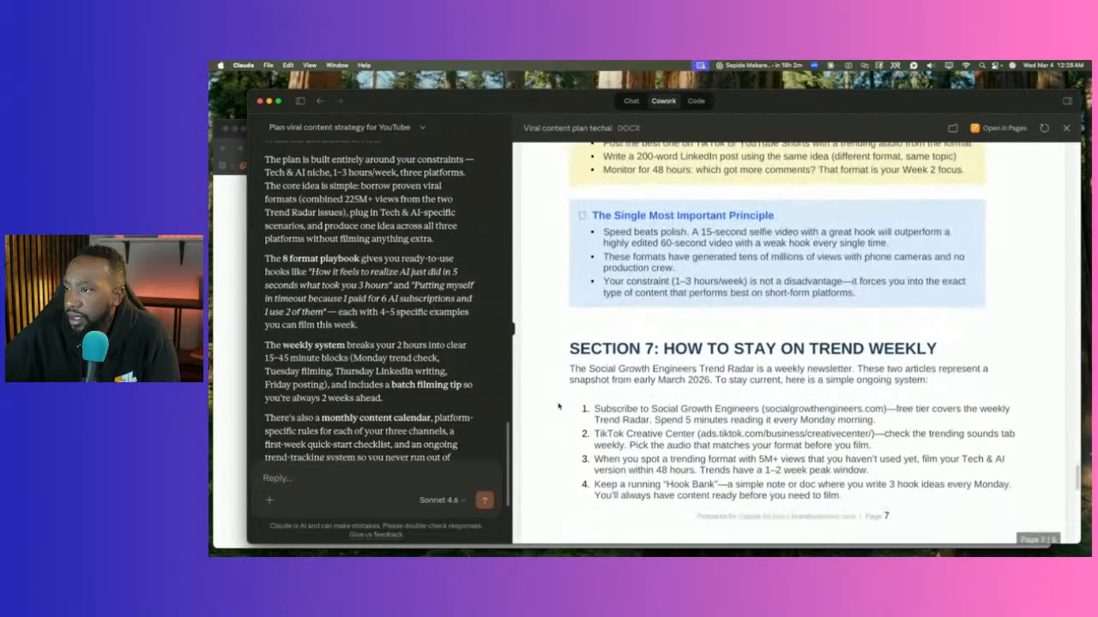
scroll(558, 405, down, 3)
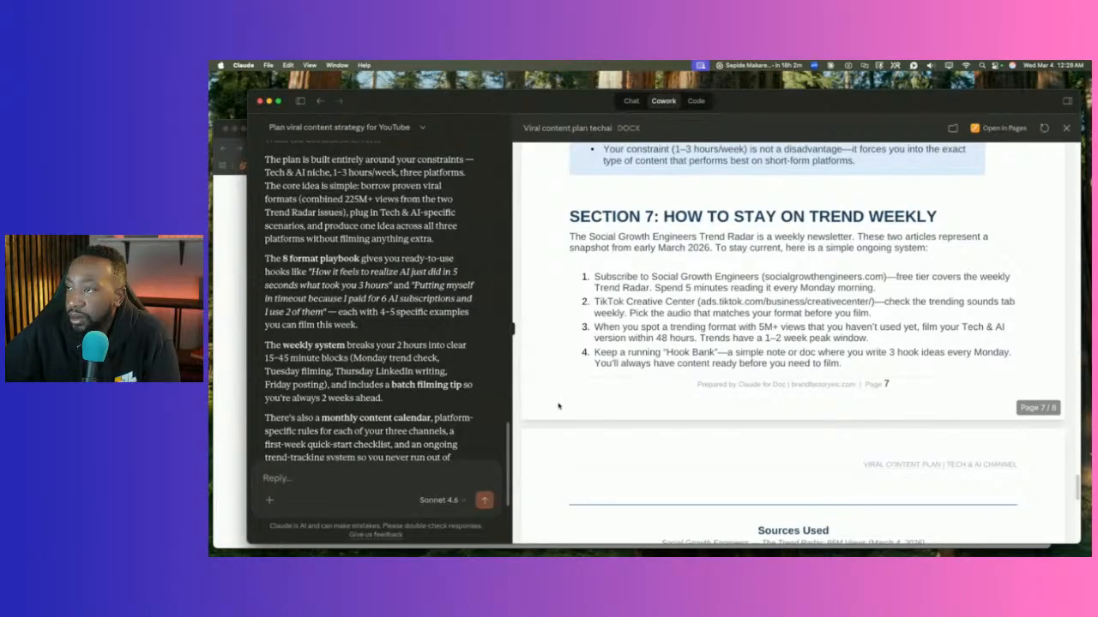
scroll(557, 405, down, 8)
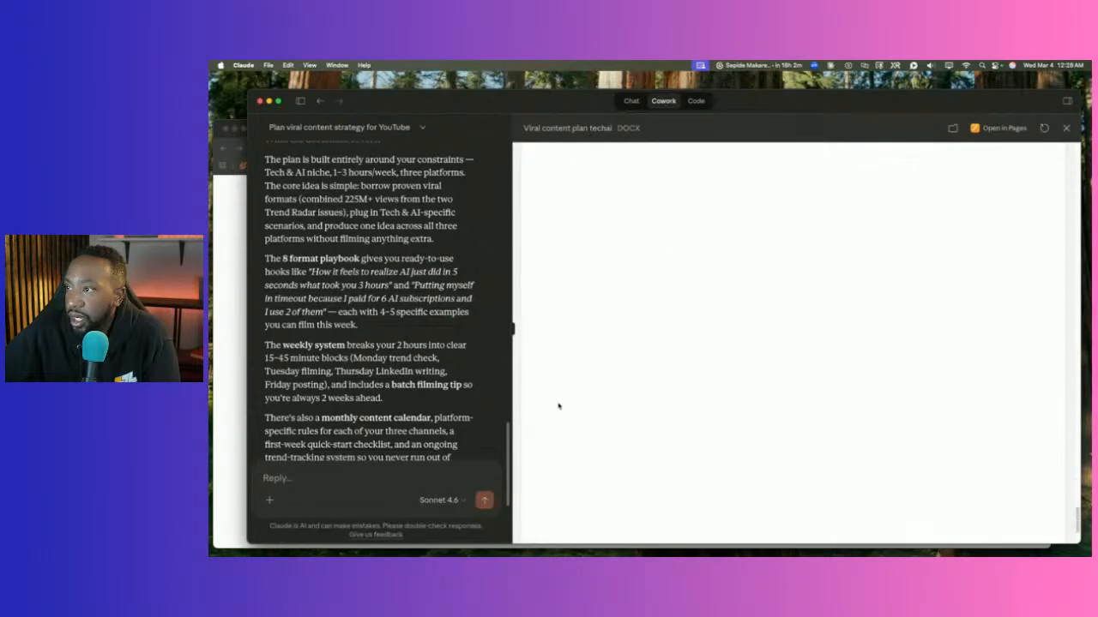
scroll(557, 406, up, 20)
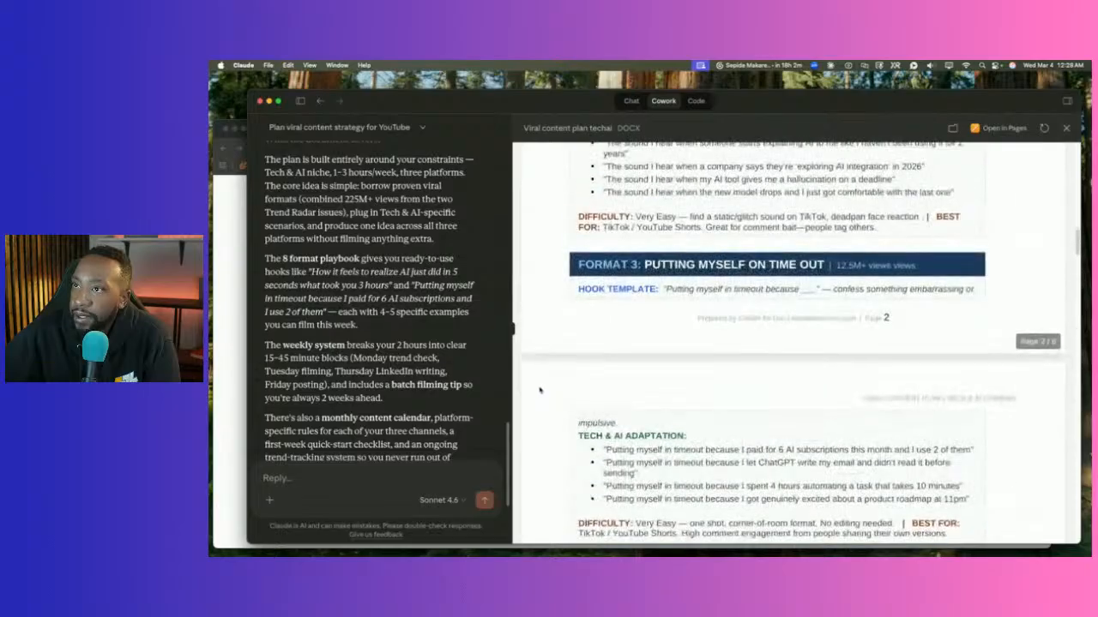
scroll(540, 390, up, 15)
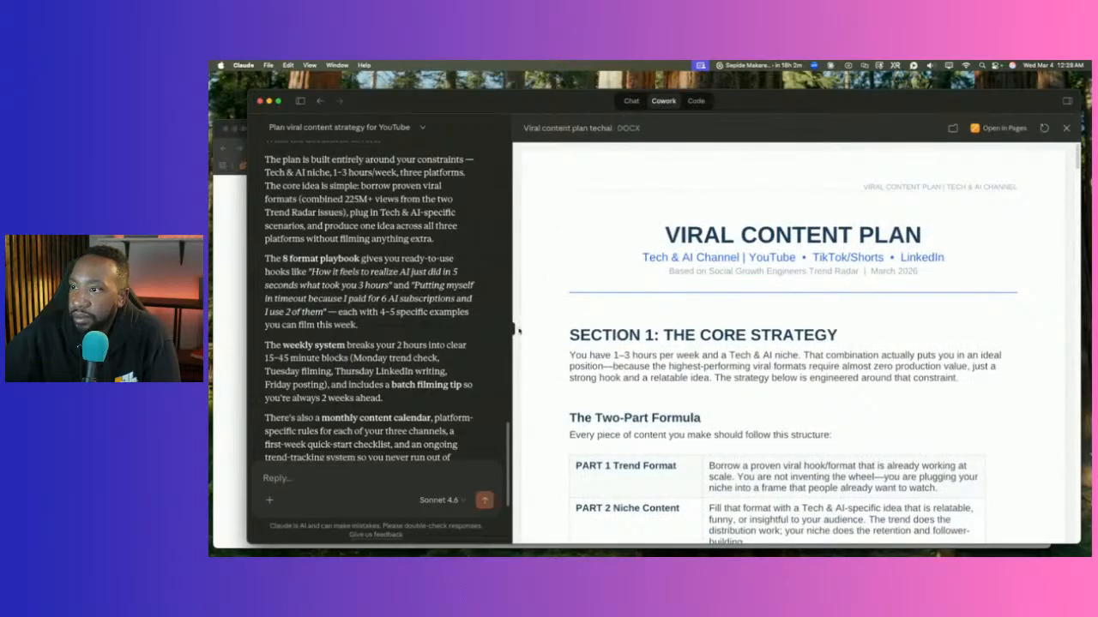
Widen the chat beside the preview, focus the Reply box, and move the Claude in Chrome tab into the main browser.
drag(512, 330, 586, 340)
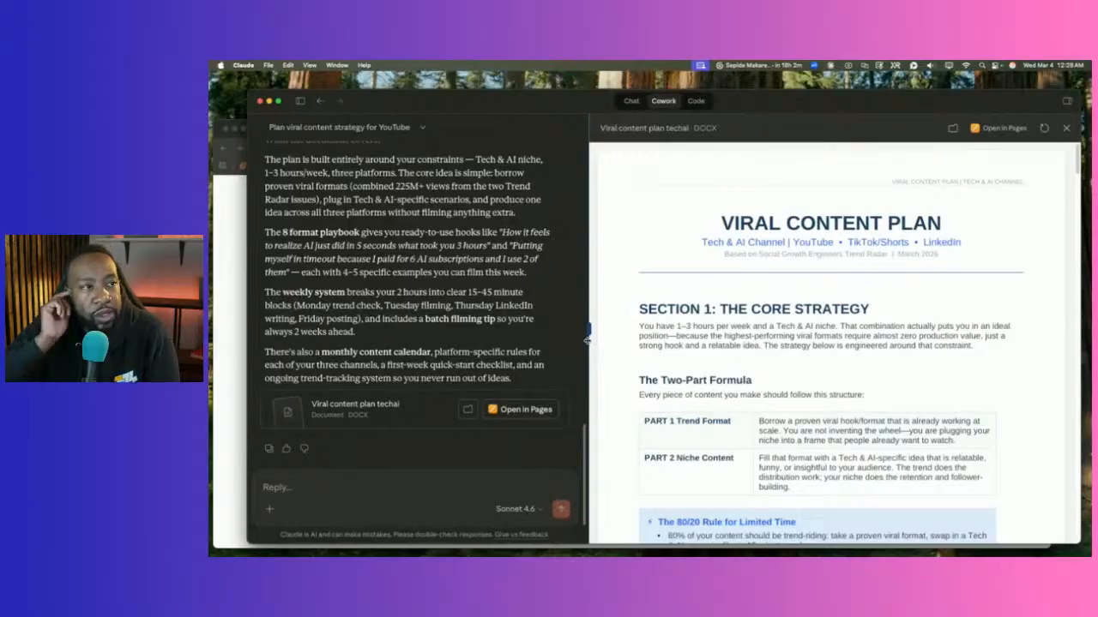
click(353, 488)
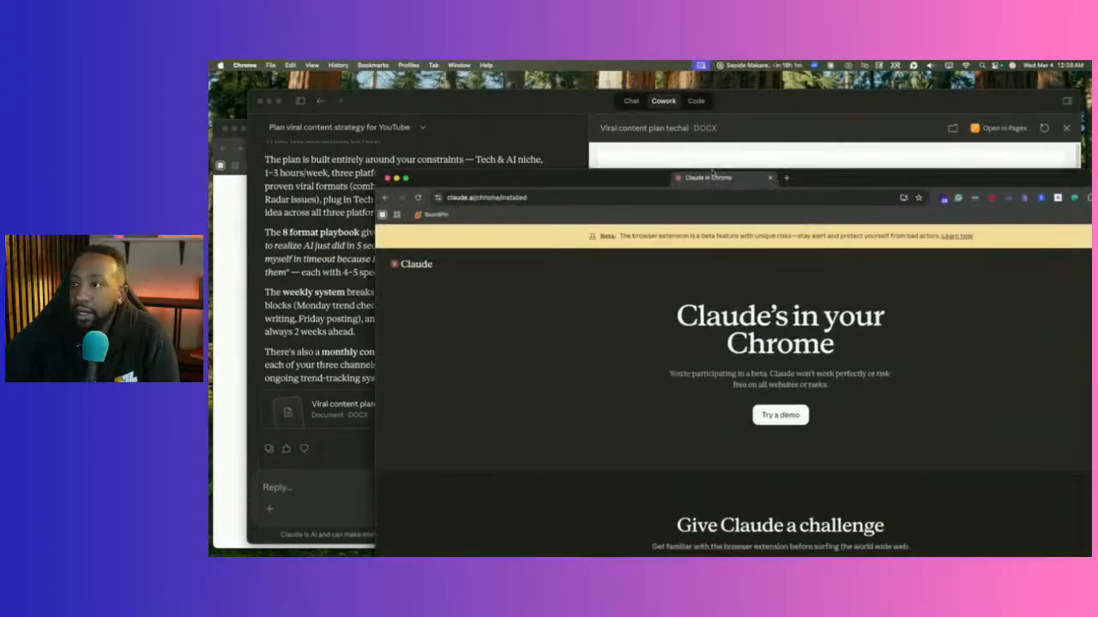
drag(705, 177, 590, 140)
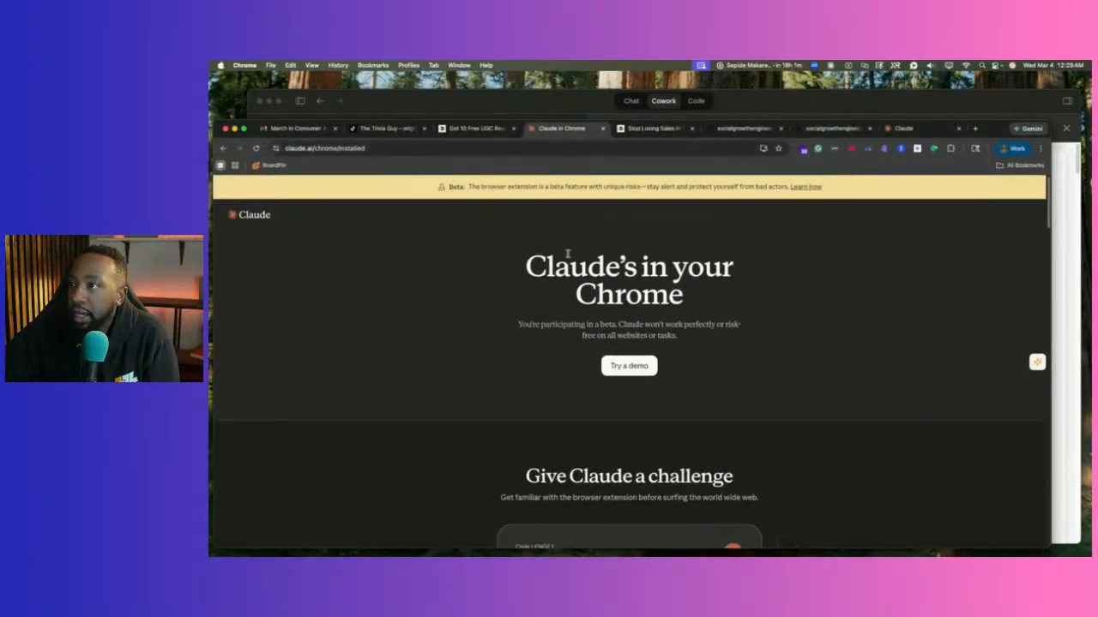
Close the Claude in Chrome welcome page tab.
scroll(591, 300, down, 1)
scroll(591, 301, down, 3)
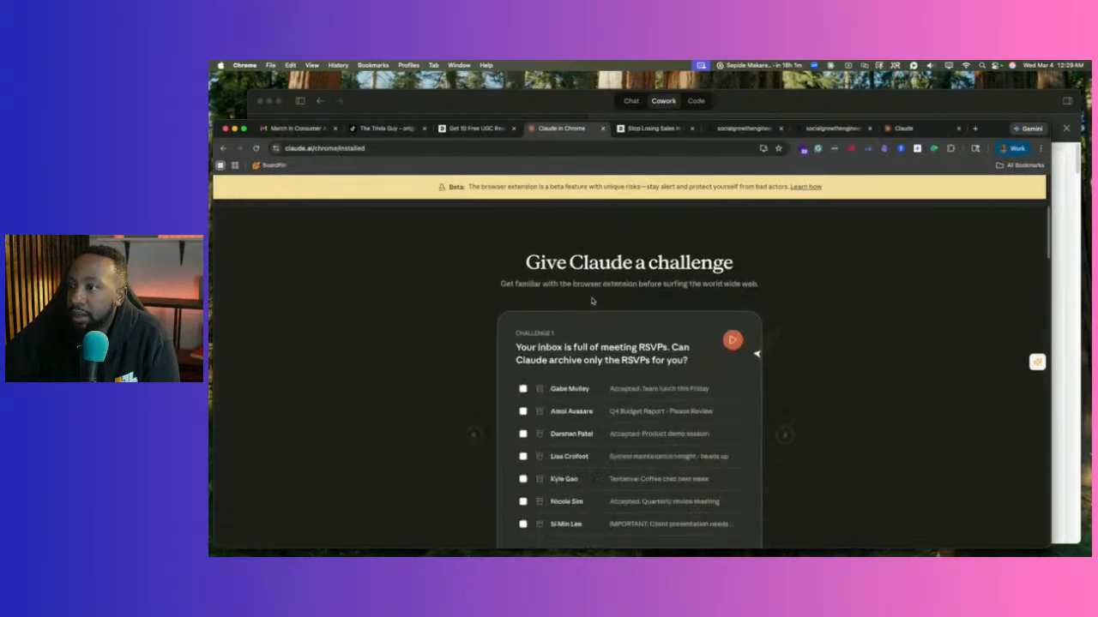
scroll(666, 270, up, 3)
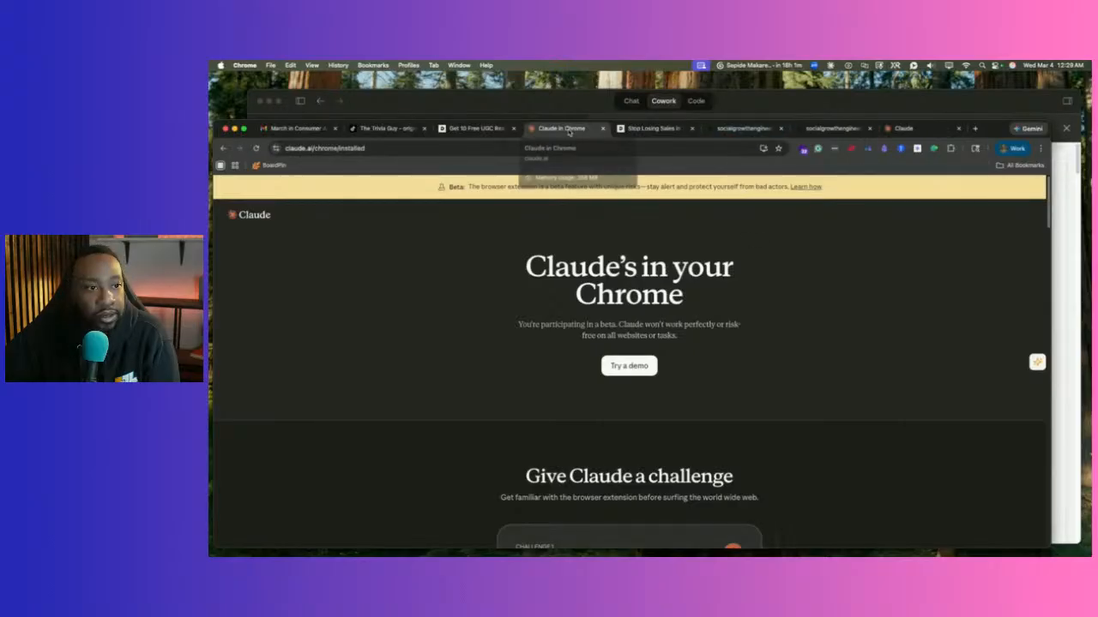
click(602, 129)
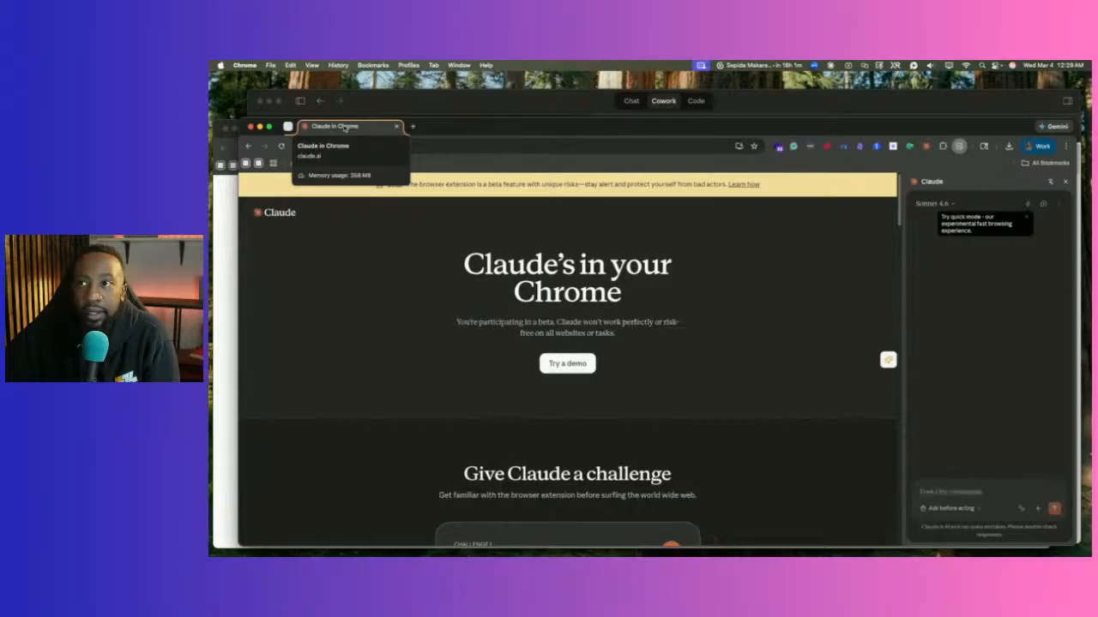
Minimize the DansUGC browser window, dismiss the quick mode tip, and return to the Claude conversation.
click(223, 261)
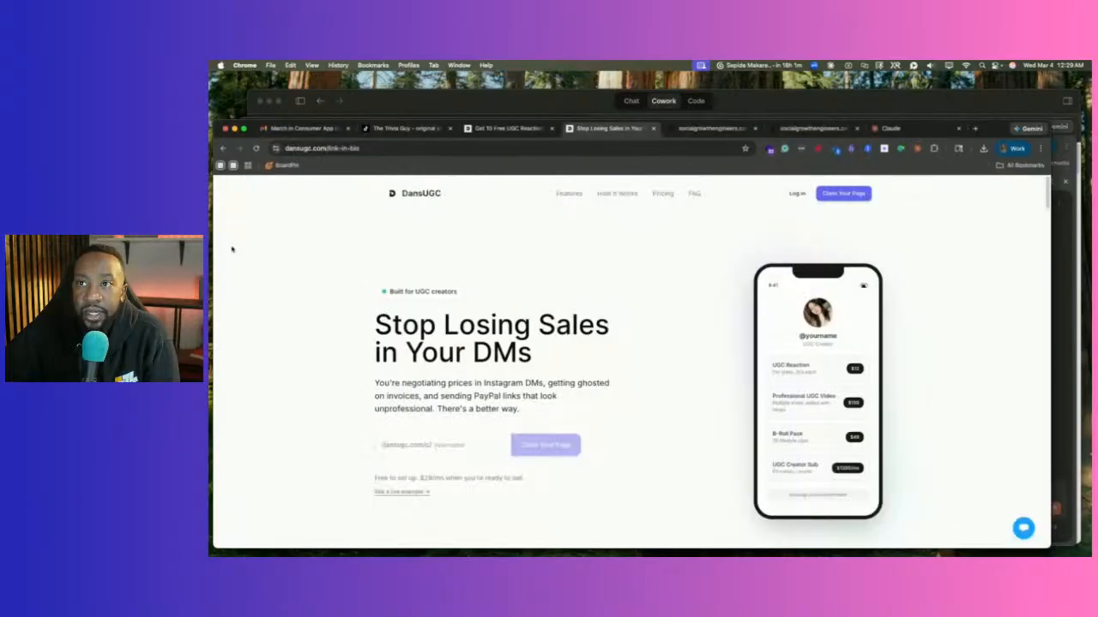
click(234, 129)
click(422, 93)
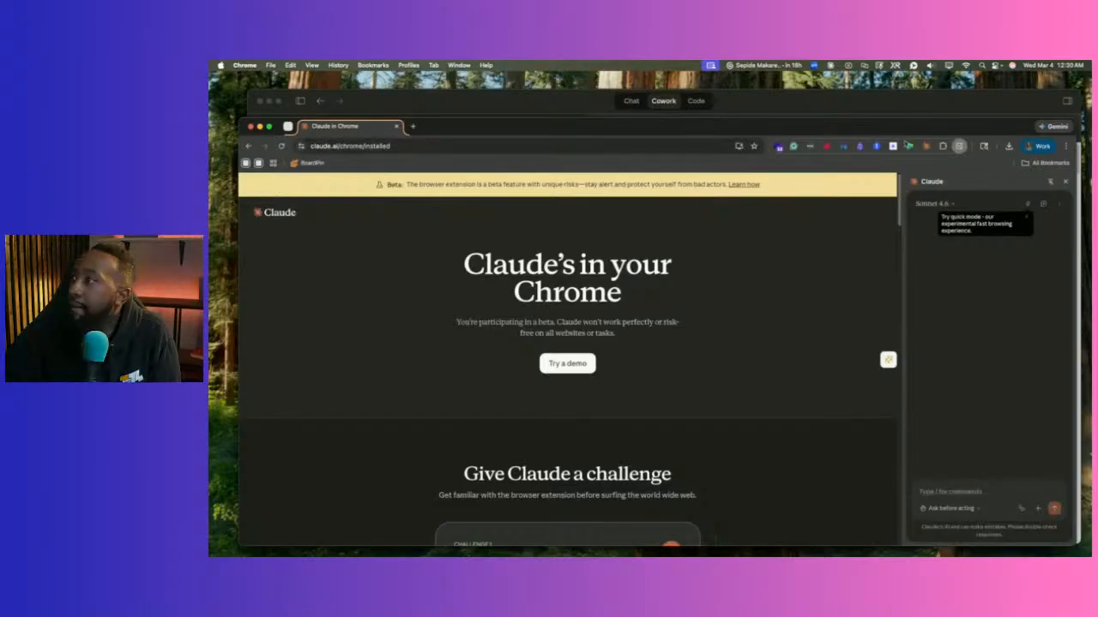
click(1026, 218)
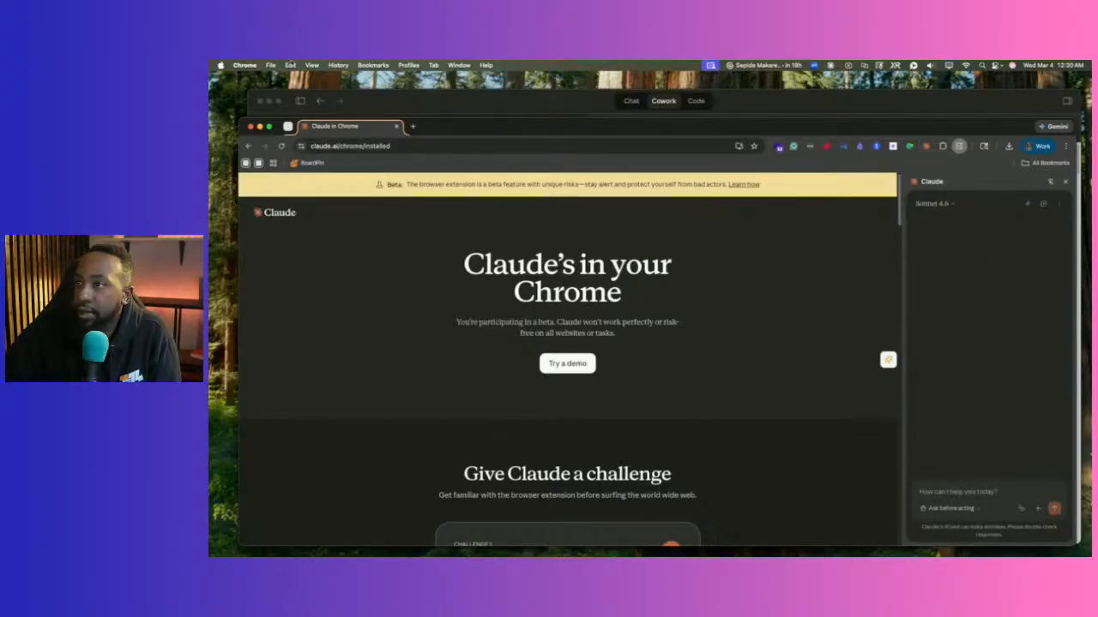
click(417, 106)
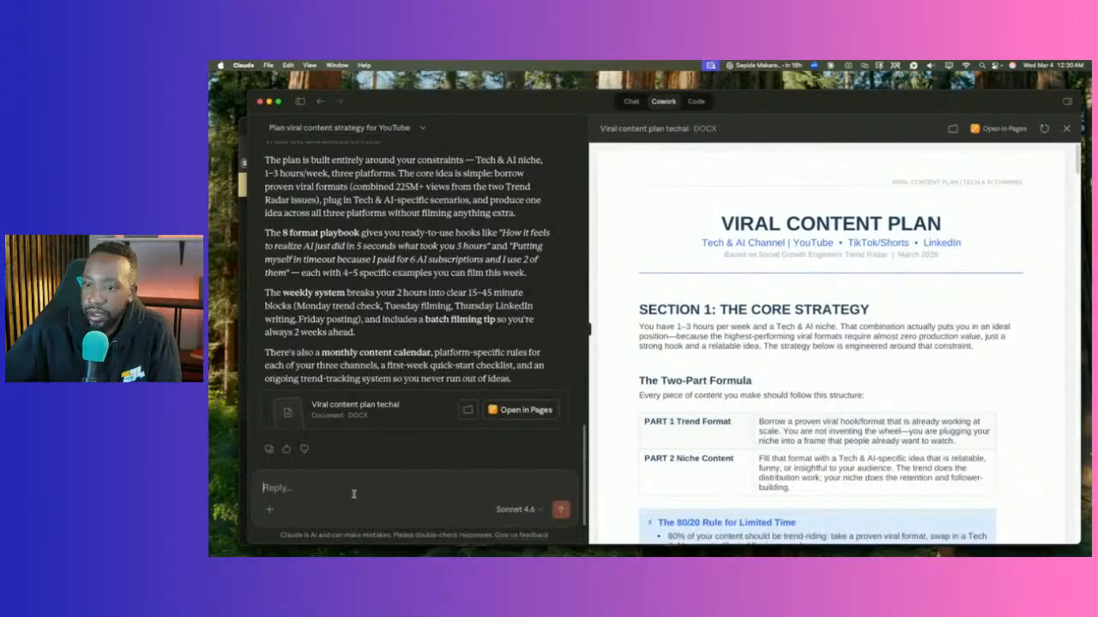
Dictate and send a question asking how the Chrome extension or MCP could start launching the plan.
key(F5)
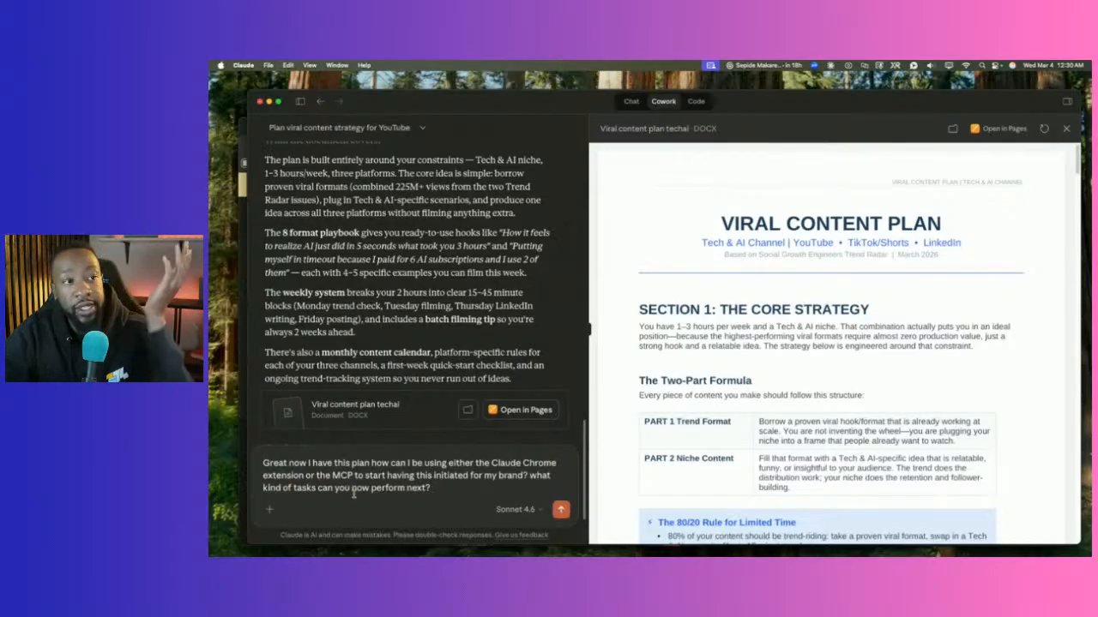
key(Return)
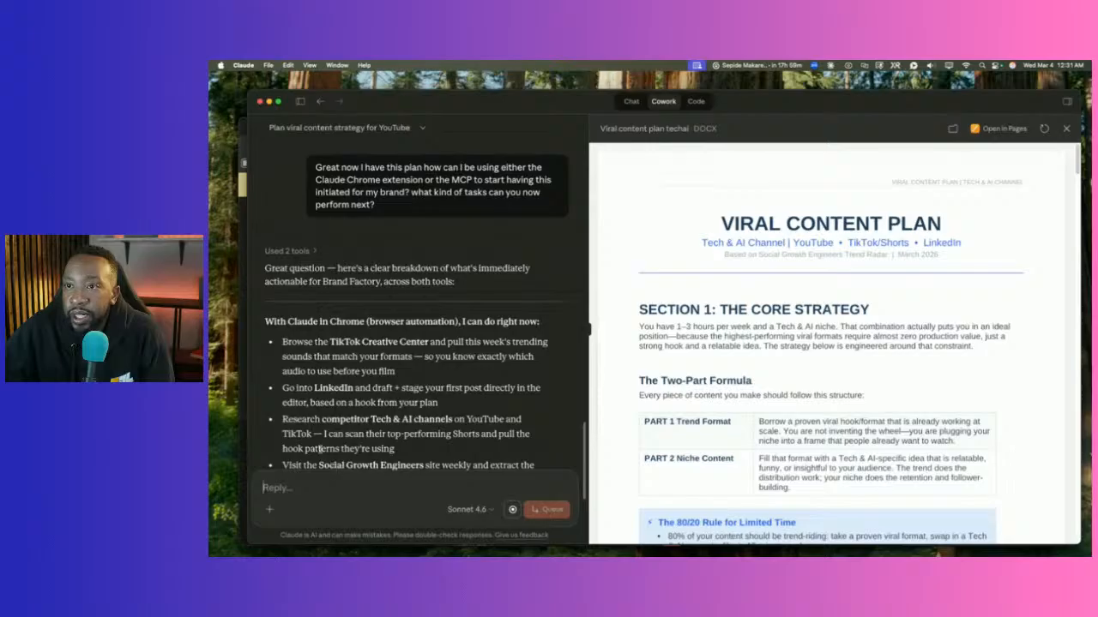
Scroll Claude's answer past the Chrome tasks to the Notion, Canva and Airtable connector suggestions.
scroll(382, 370, down, 2)
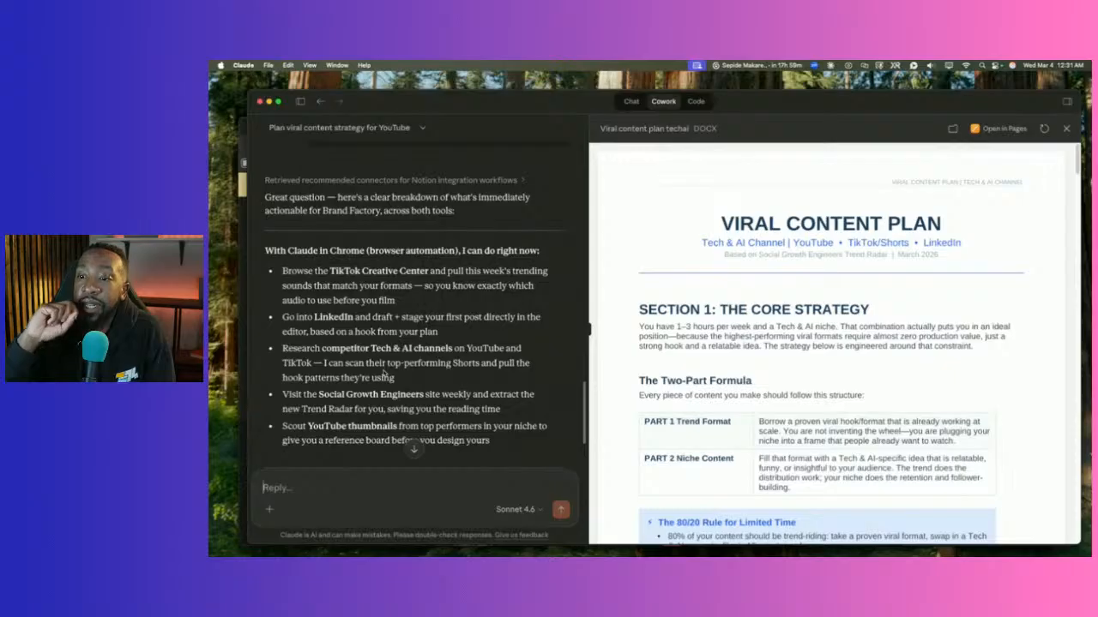
scroll(385, 369, down, 2)
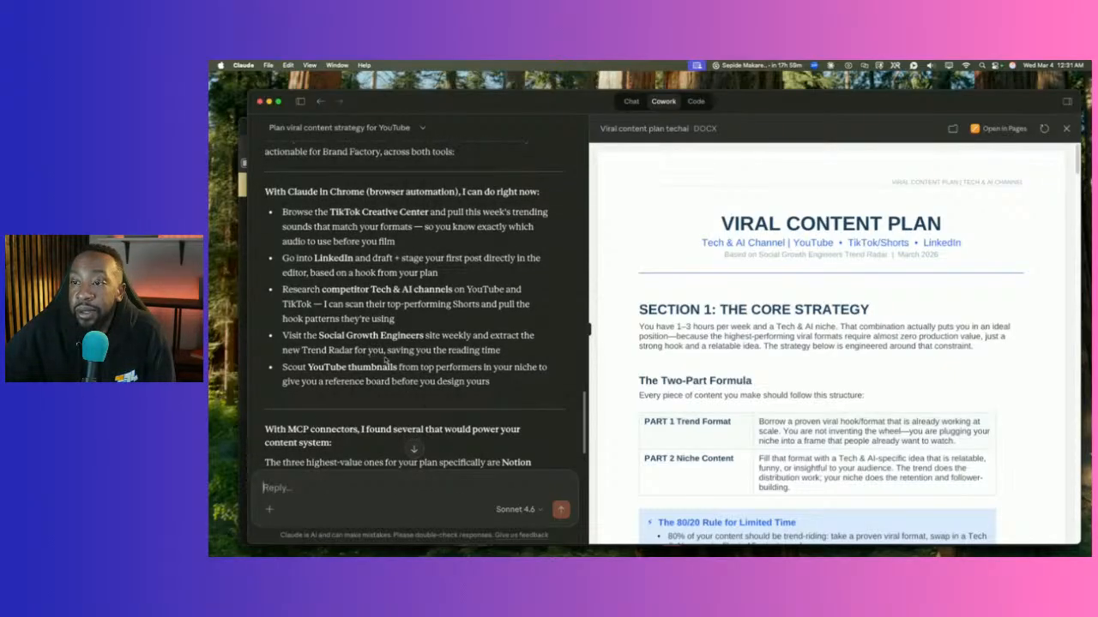
scroll(541, 353, down, 1)
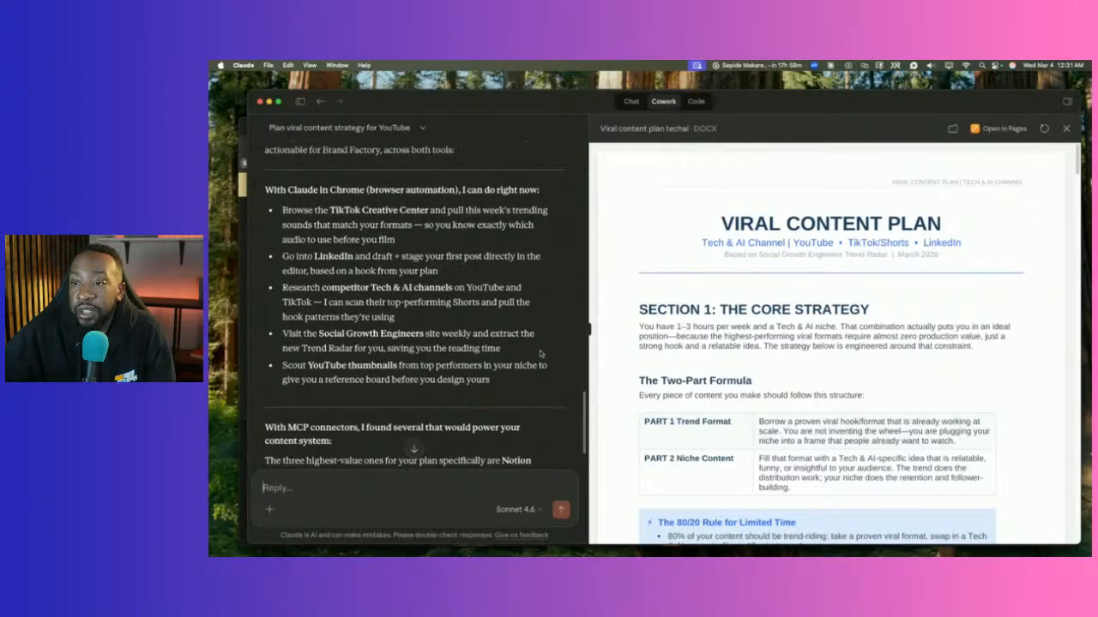
scroll(510, 358, down, 5)
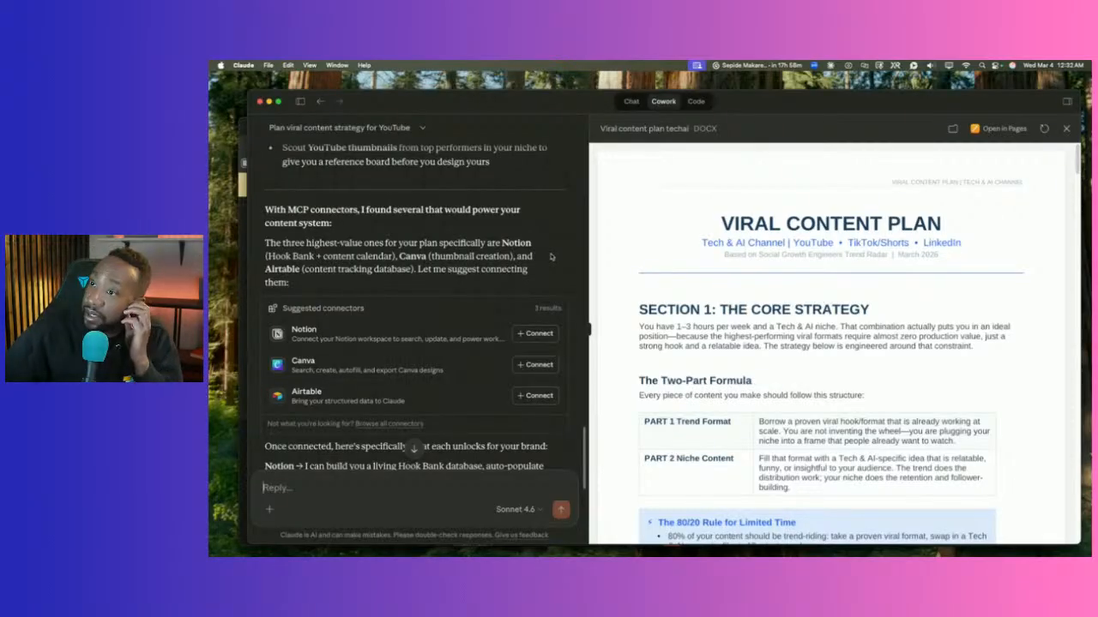
scroll(550, 257, down, 5)
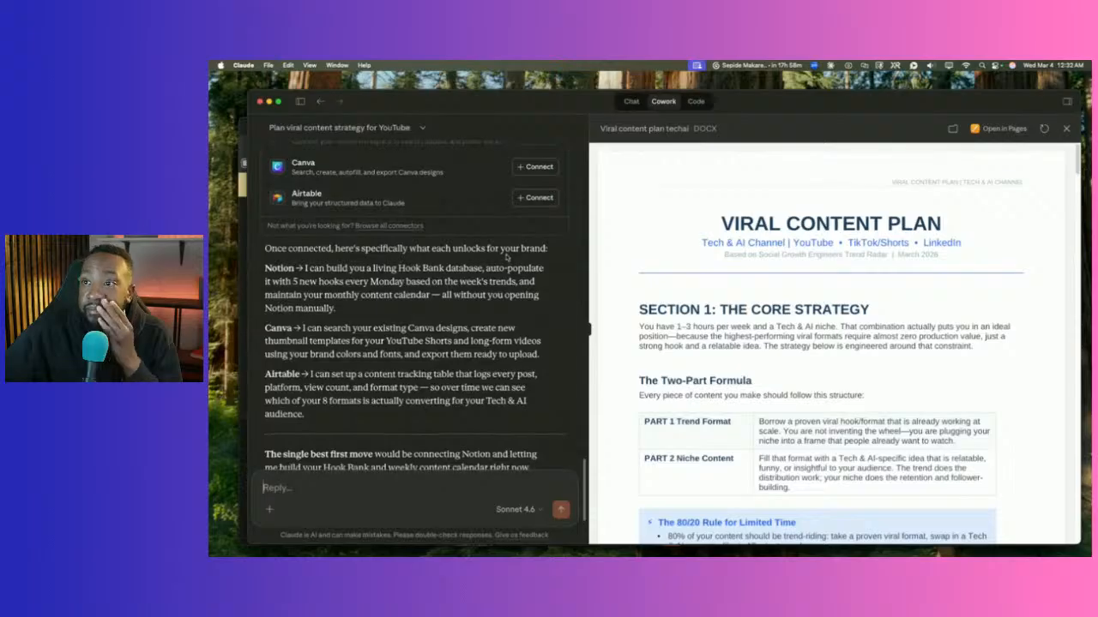
scroll(506, 251, down, 3)
scroll(505, 255, up, 4)
scroll(506, 255, down, 2)
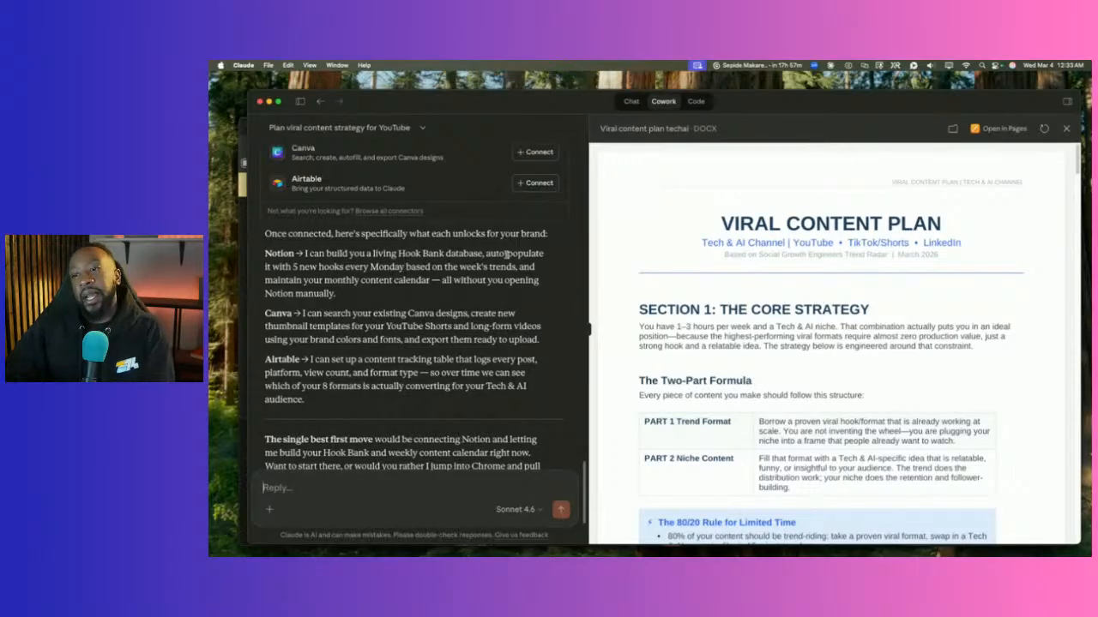
scroll(386, 408, down, 3)
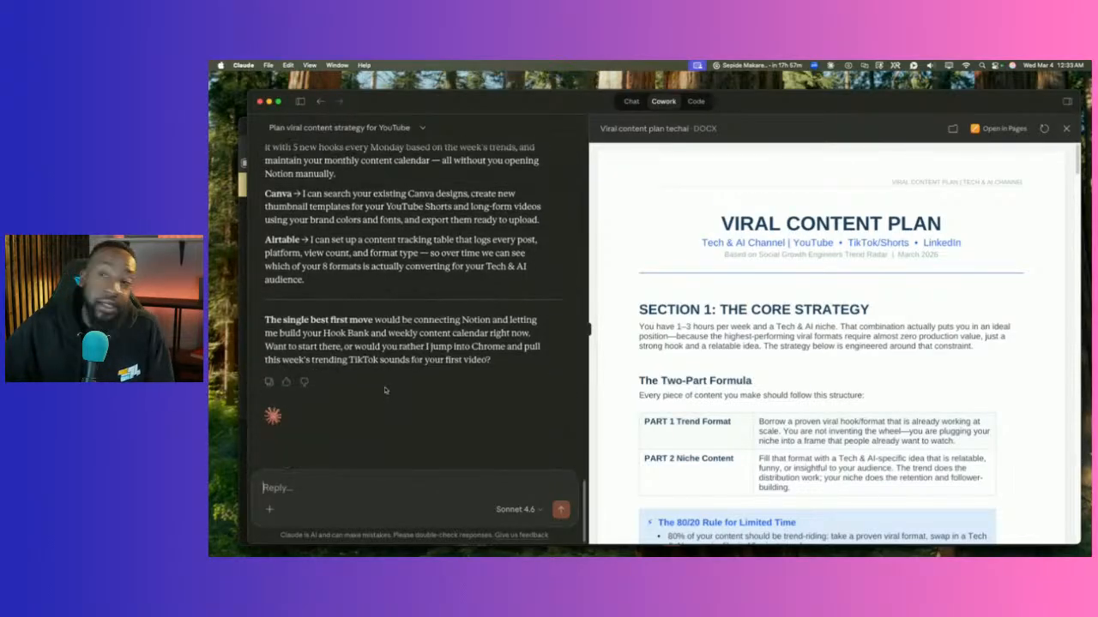
scroll(423, 347, up, 5)
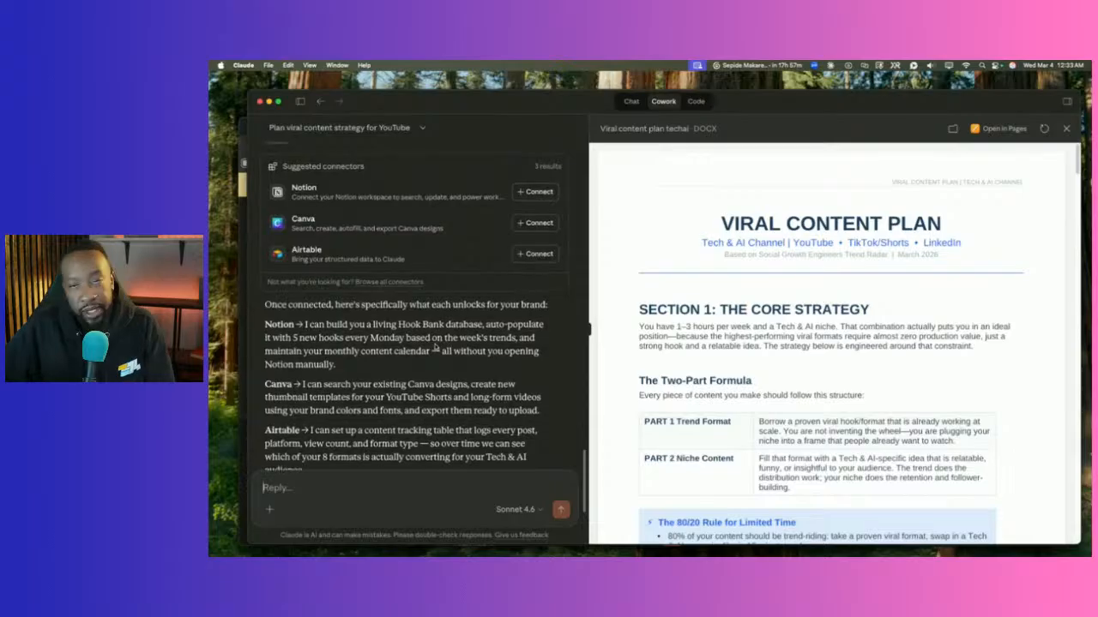
scroll(428, 345, down, 5)
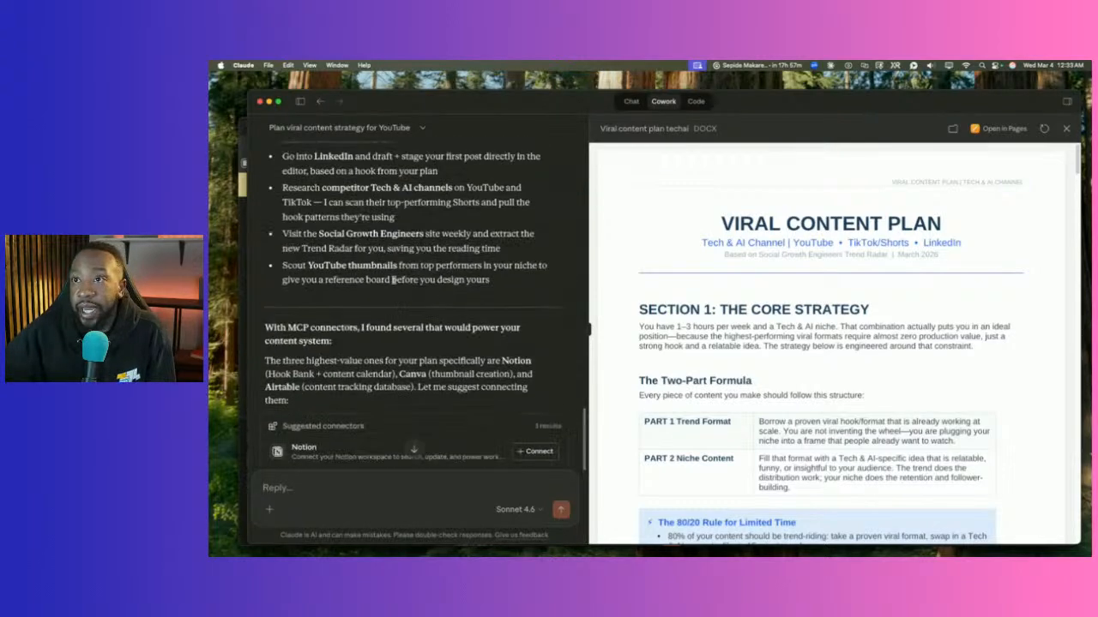
scroll(394, 278, up, 5)
scroll(393, 278, up, 1)
scroll(378, 266, down, 8)
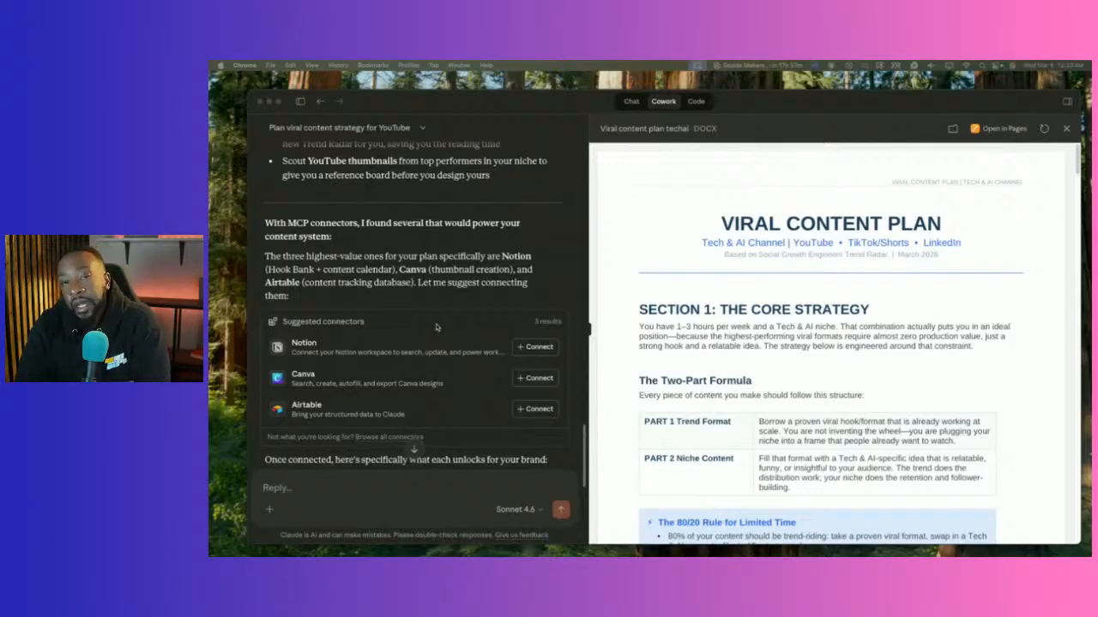
Review the viral content plan conversation once more, then swipe the Claude window away to the desktop.
scroll(433, 332, up, 10)
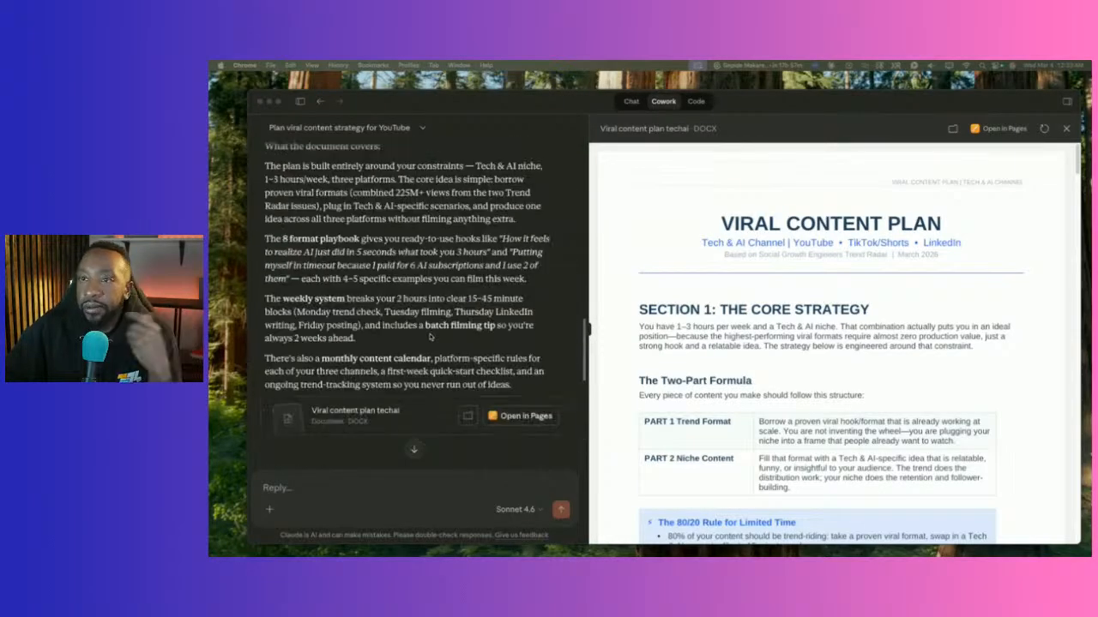
scroll(431, 337, up, 5)
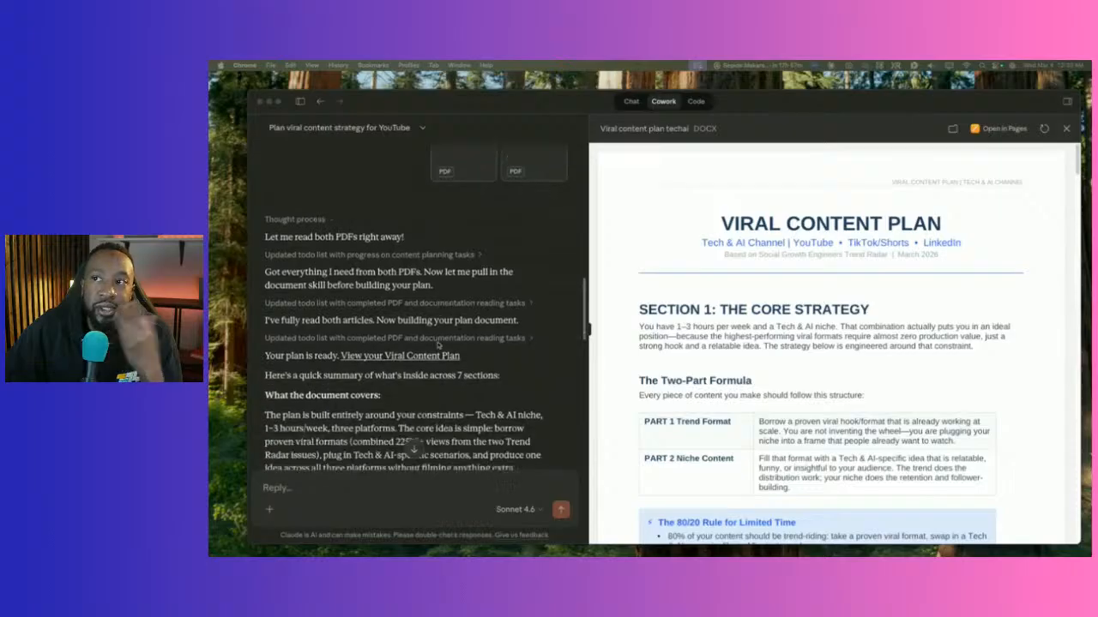
scroll(438, 345, down, 10)
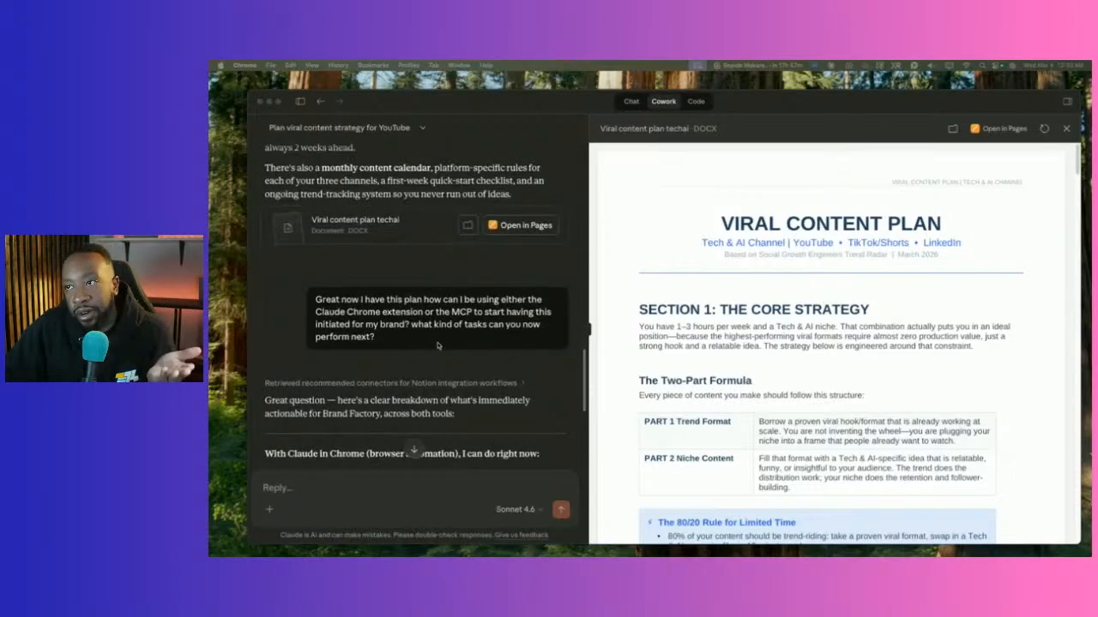
scroll(439, 346, down, 5)
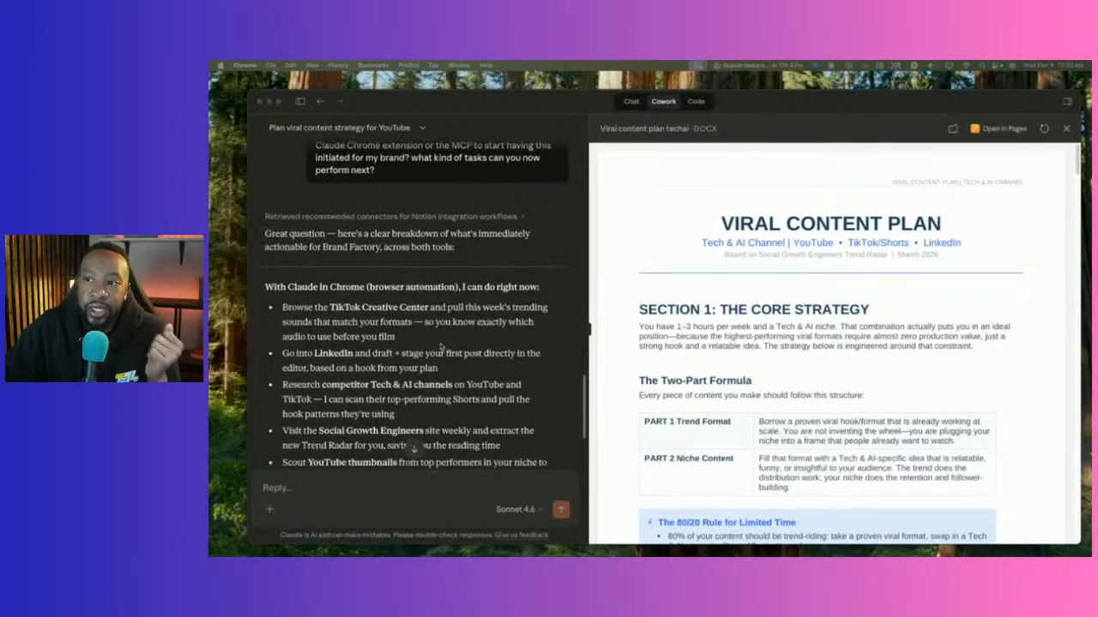
scroll(439, 346, down, 10)
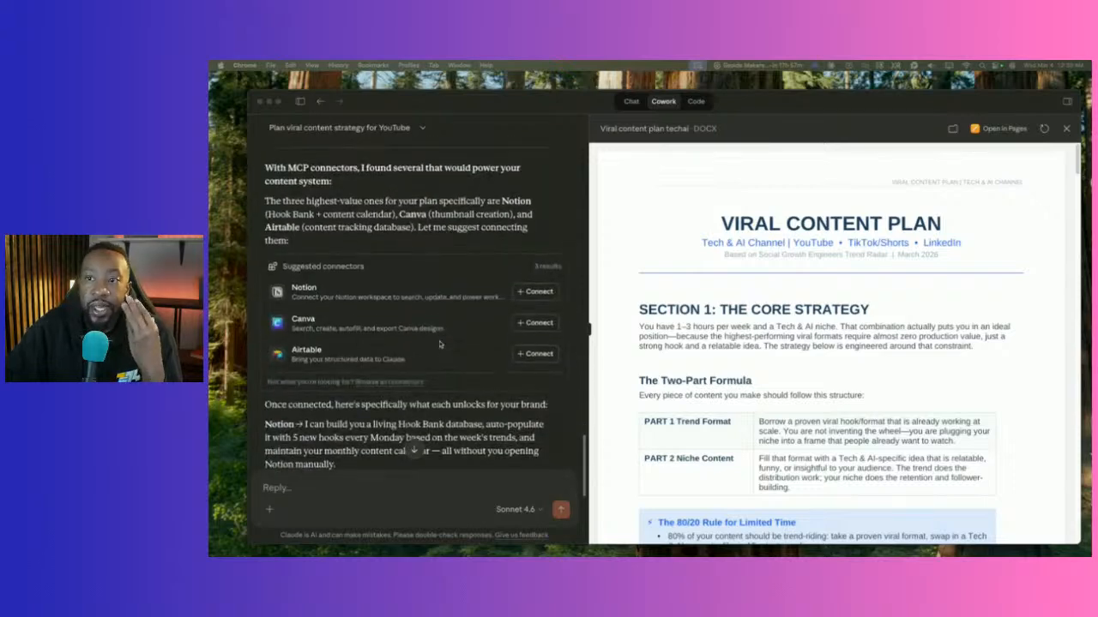
scroll(439, 345, up, 10)
scroll(439, 343, down, 6)
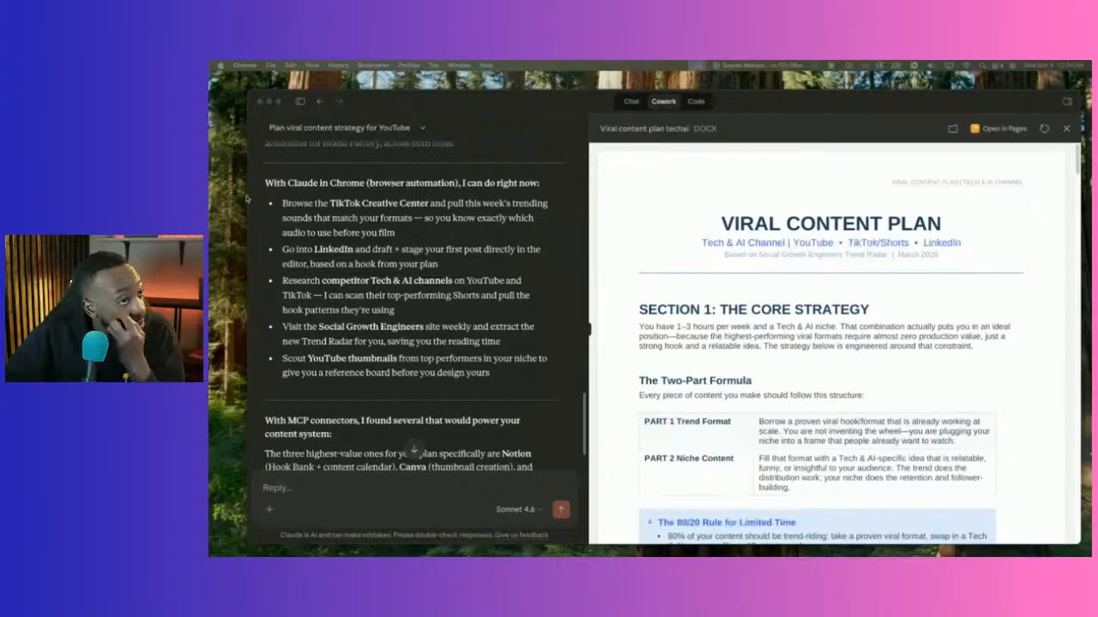
scroll(522, 343, down, 5)
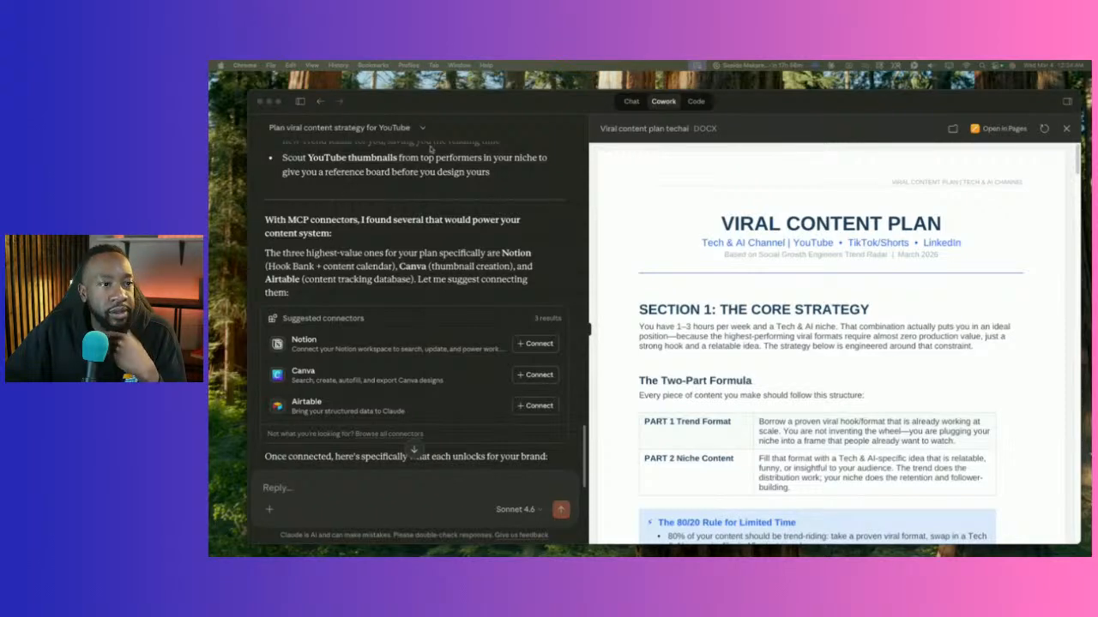
drag(924, 97, 210, 99)
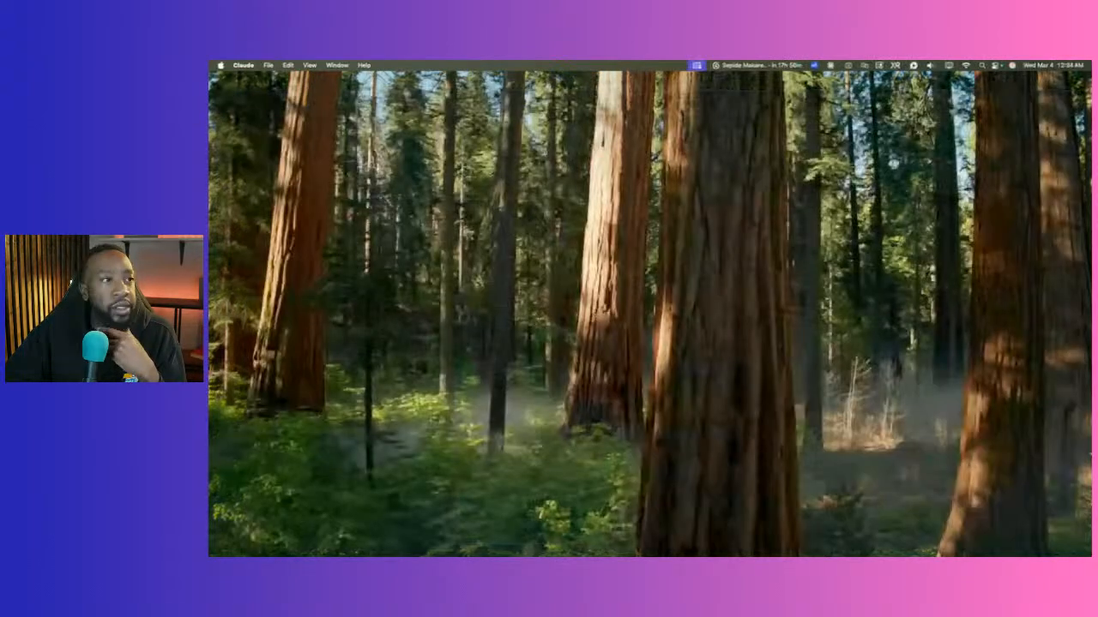
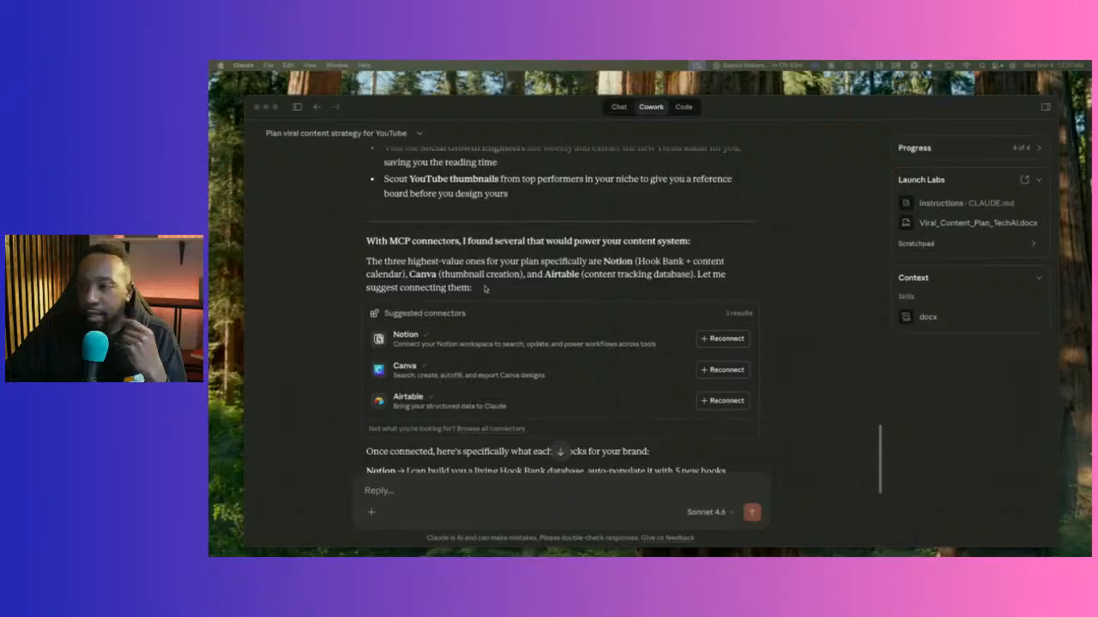
Dictate the reply 'I have everything hooked up. Let's start with Notion.' below Claude's answer.
scroll(480, 287, down, 3)
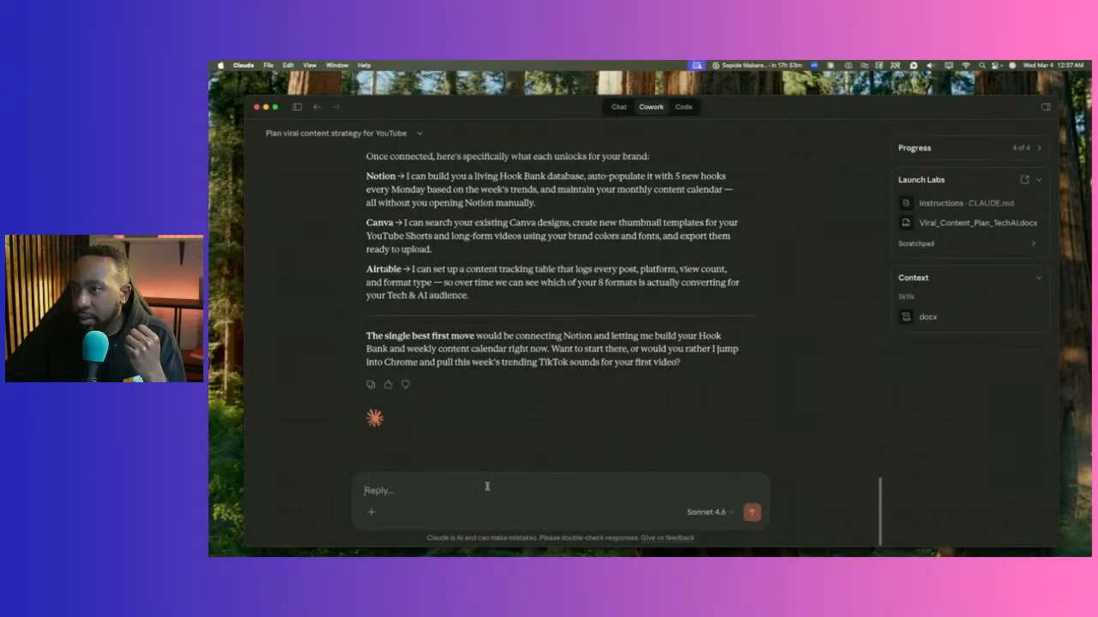
key(F5)
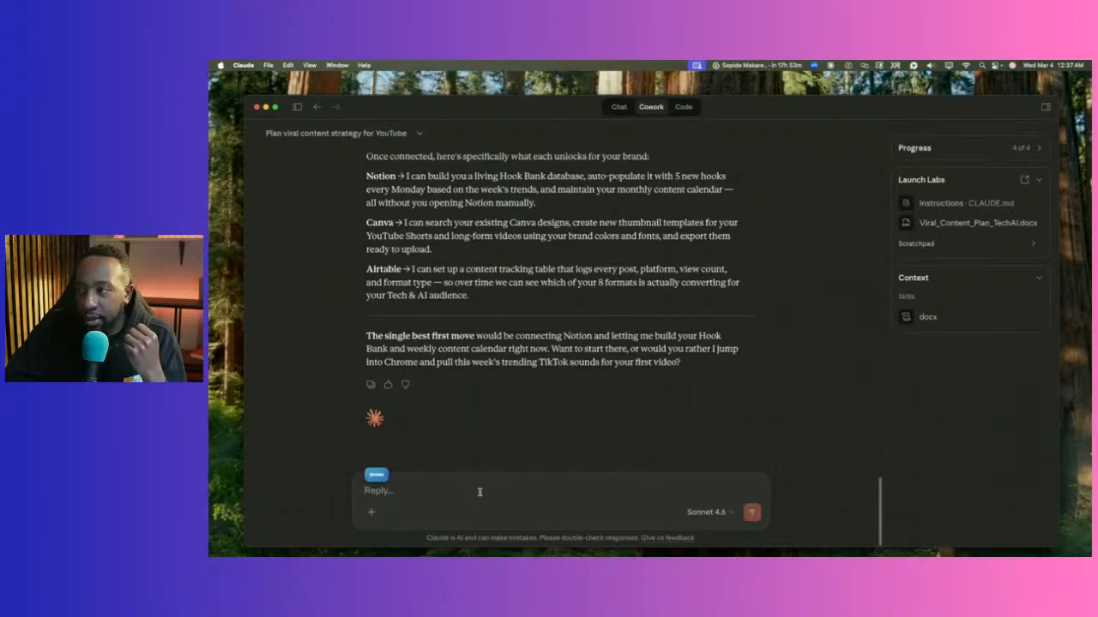
key(F5)
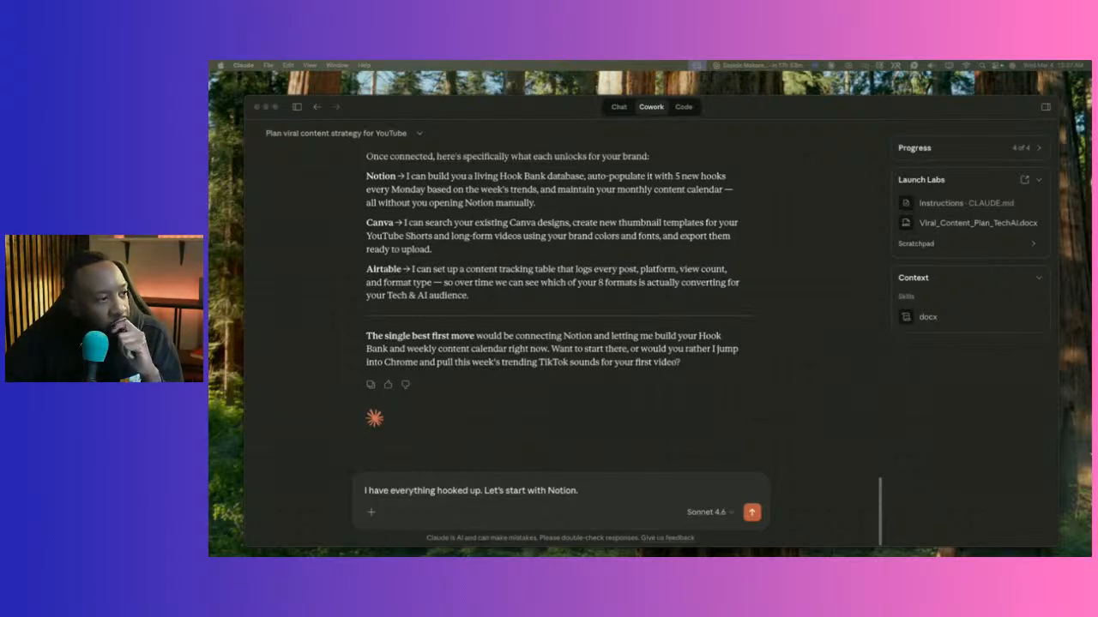
click(602, 490)
Add that a new Notion workspace must be created, send the request, and inspect the page-creation step.
key(fn)
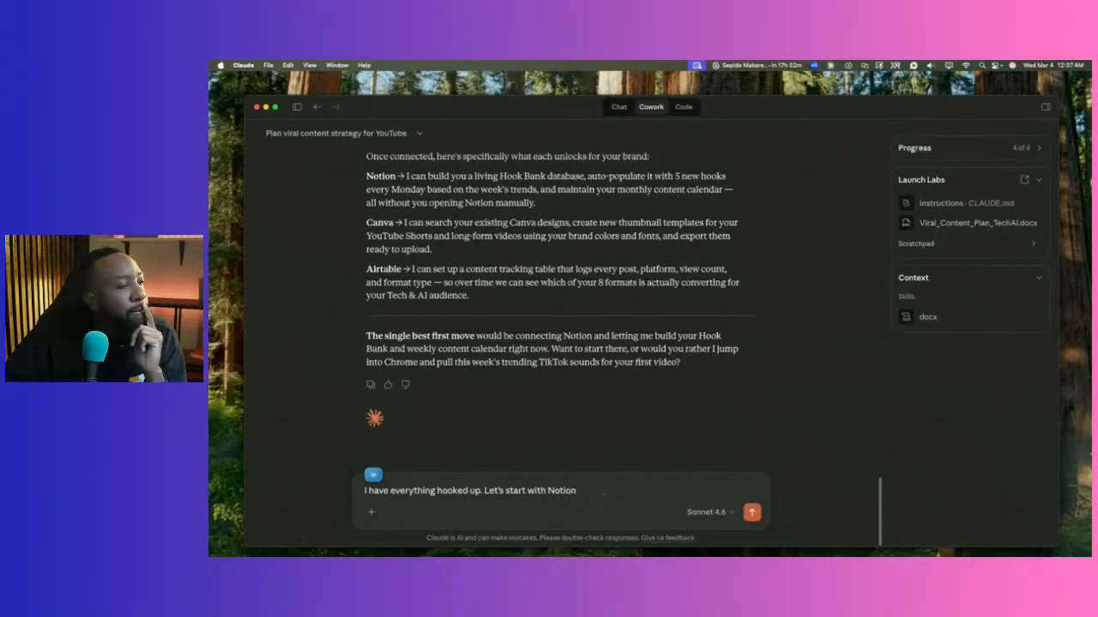
text(. When starting in Notion, make sure that you create a new workspace in Notion.)
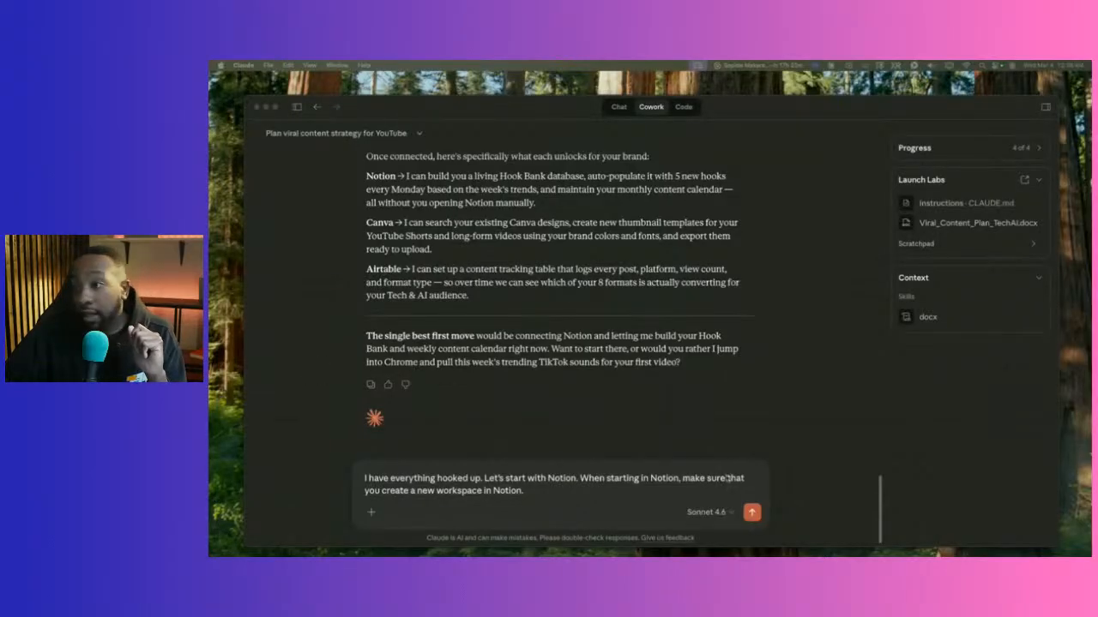
click(645, 507)
click(752, 512)
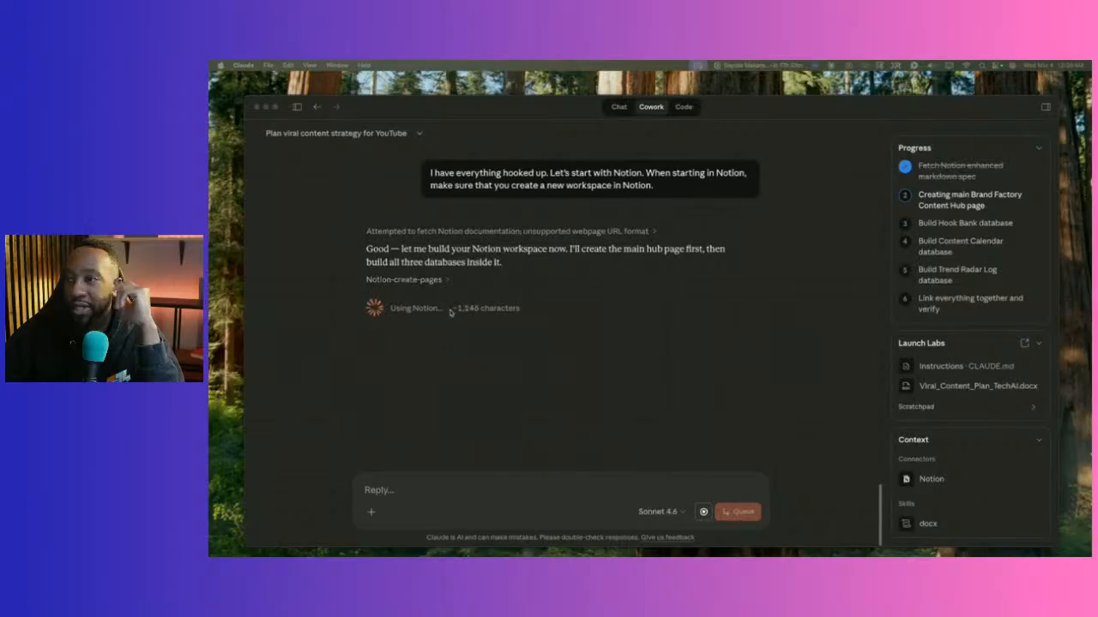
click(445, 281)
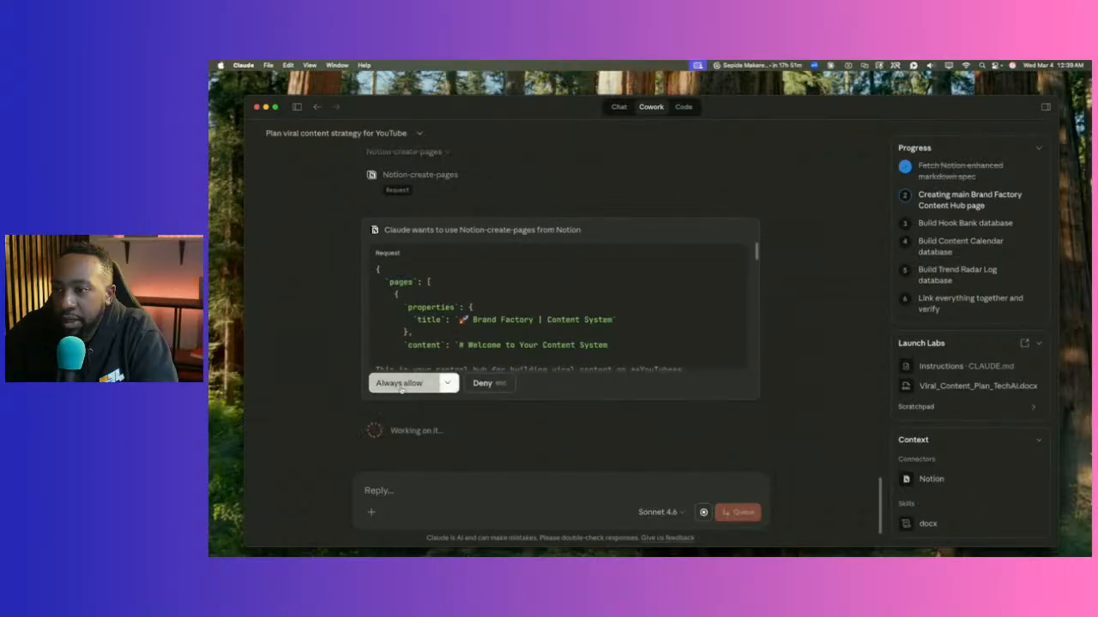
Always allow Claude to create Notion pages for the Brand Factory hub.
click(399, 384)
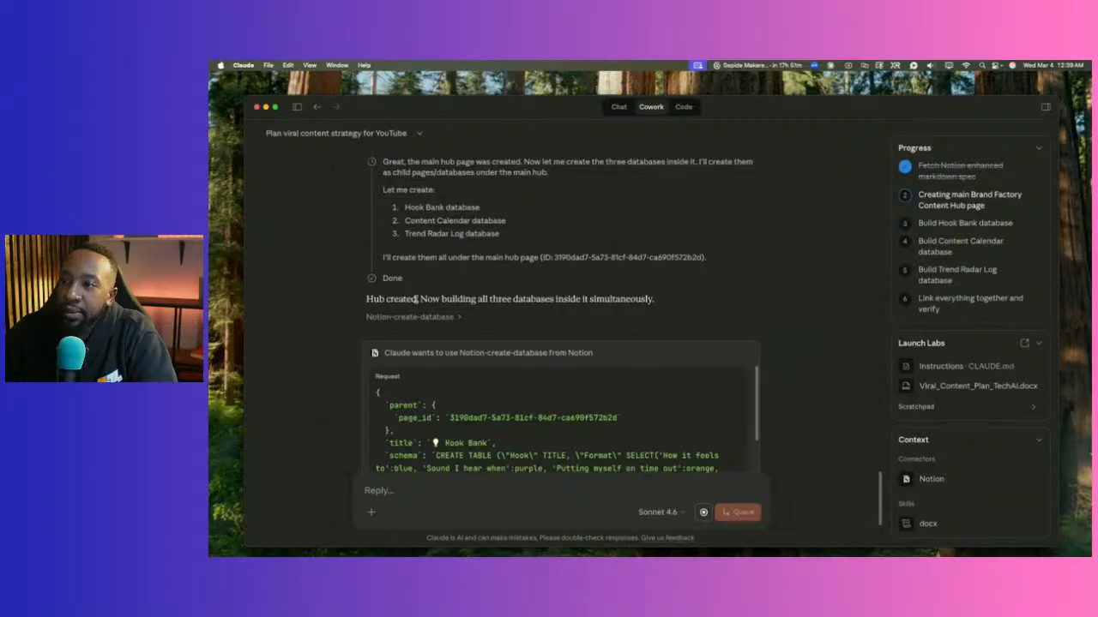
Review the Hook Bank database request and always allow Notion database creation.
scroll(506, 336, down, 5)
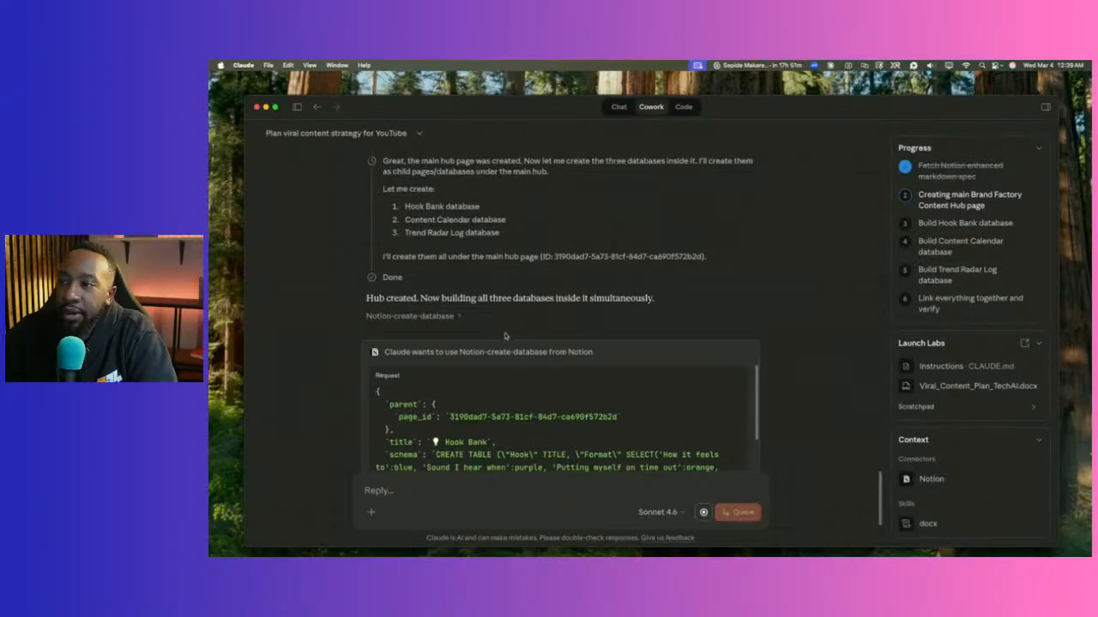
scroll(360, 398, down, 3)
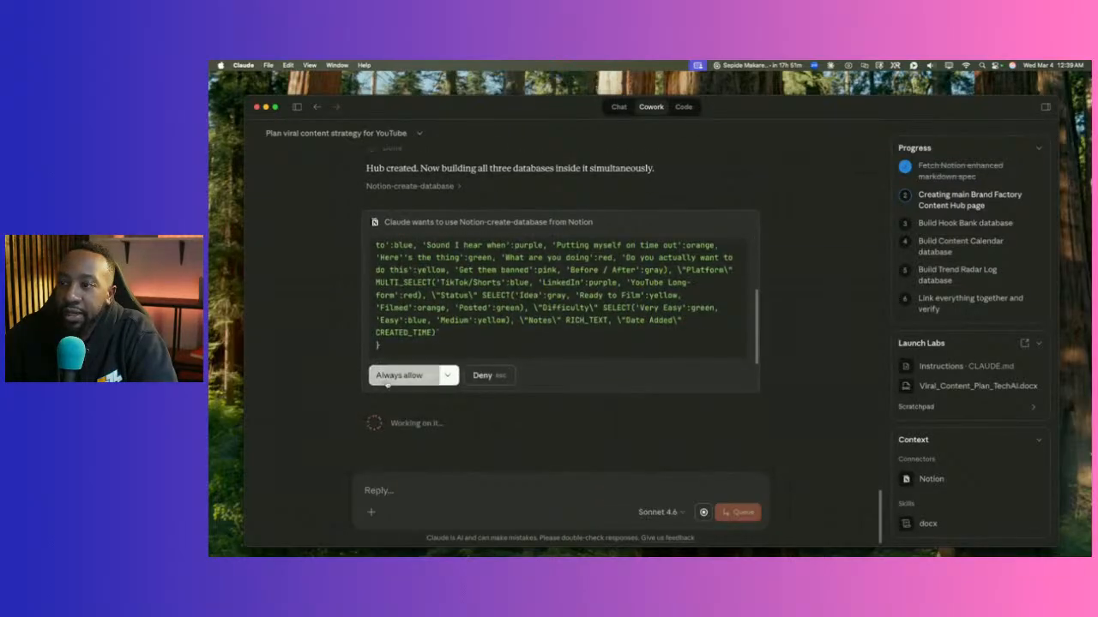
scroll(406, 312, up, 3)
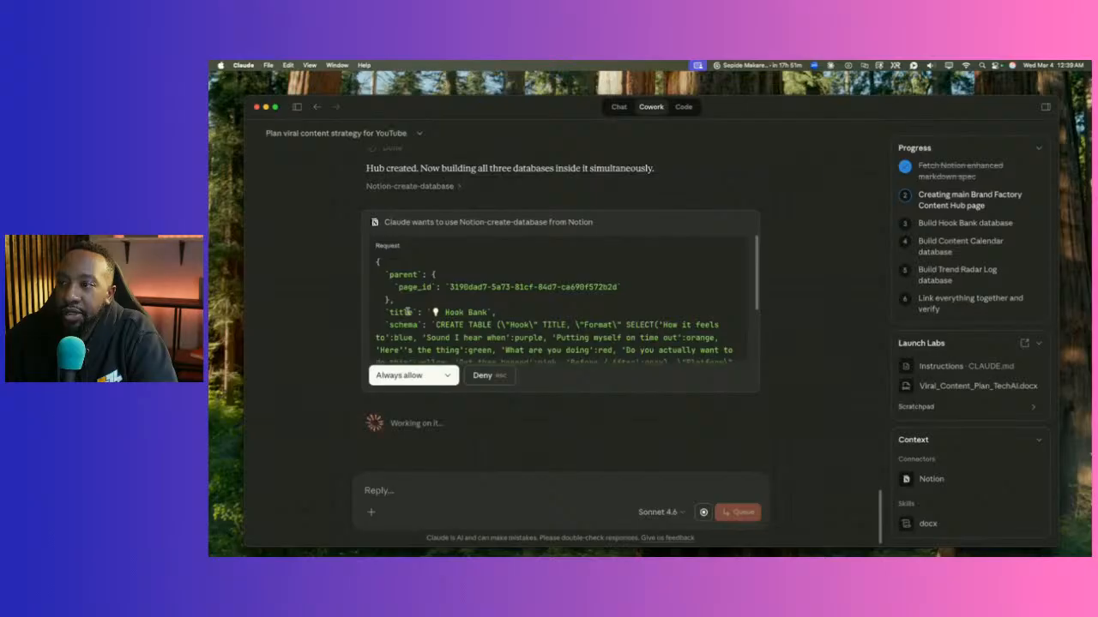
scroll(407, 311, up, 3)
scroll(410, 343, down, 3)
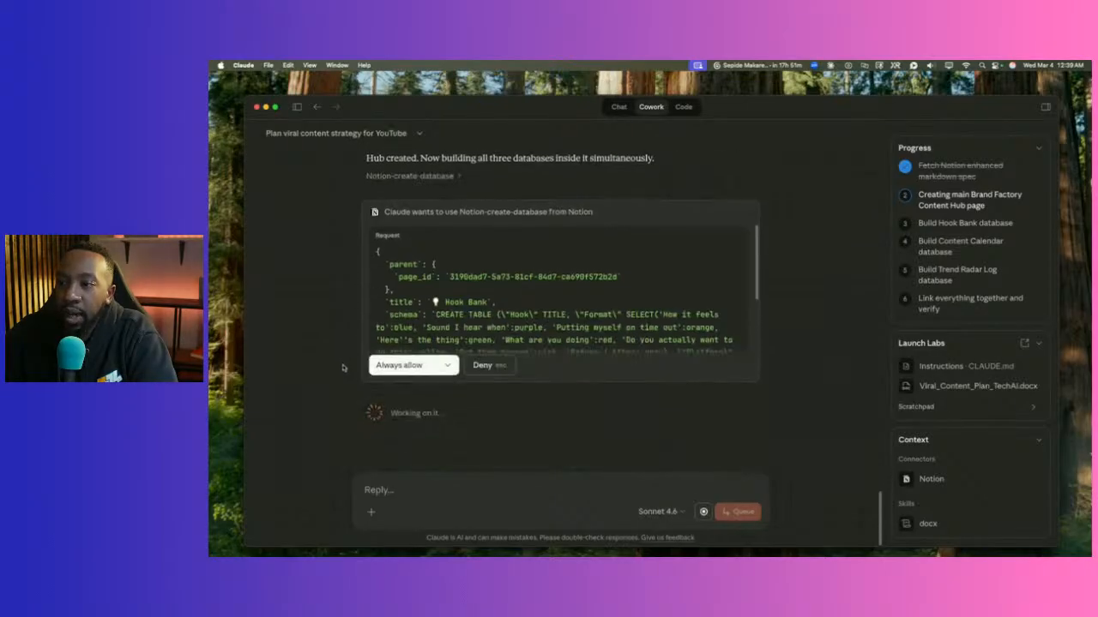
click(405, 367)
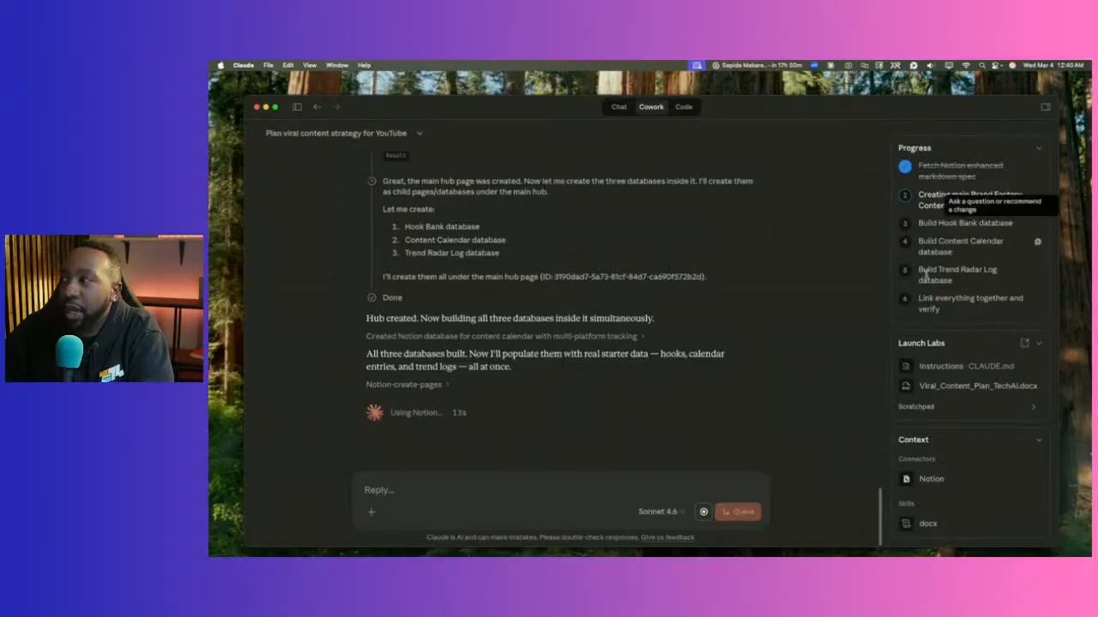
Check the tool-call and todo rows while Claude populates and verifies Hook Bank, Content Calendar and Trend Radar Log.
click(443, 387)
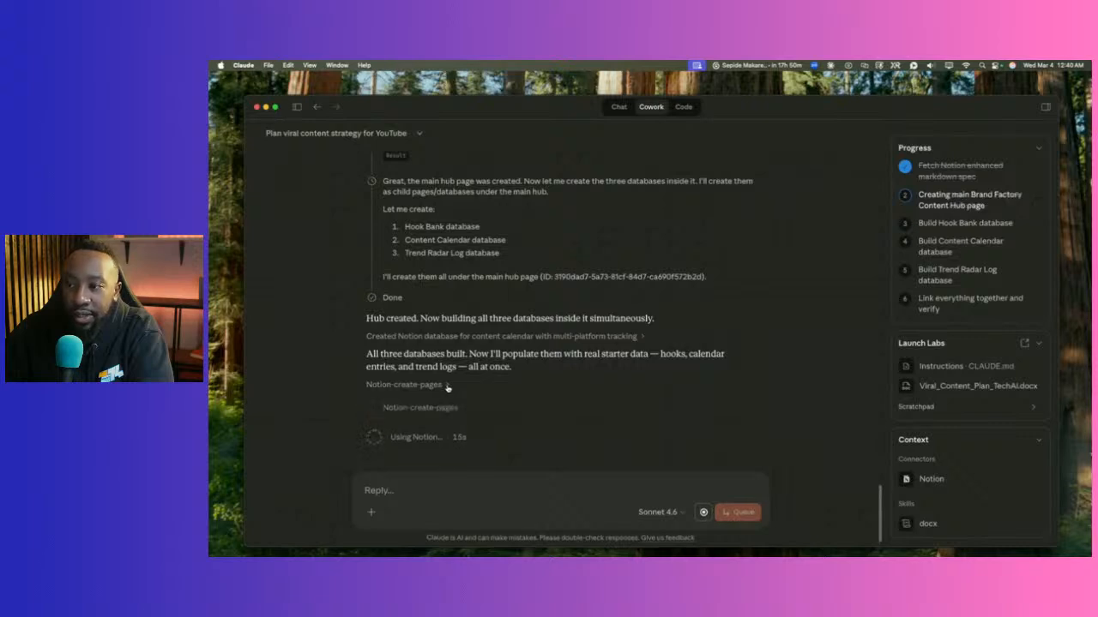
click(445, 344)
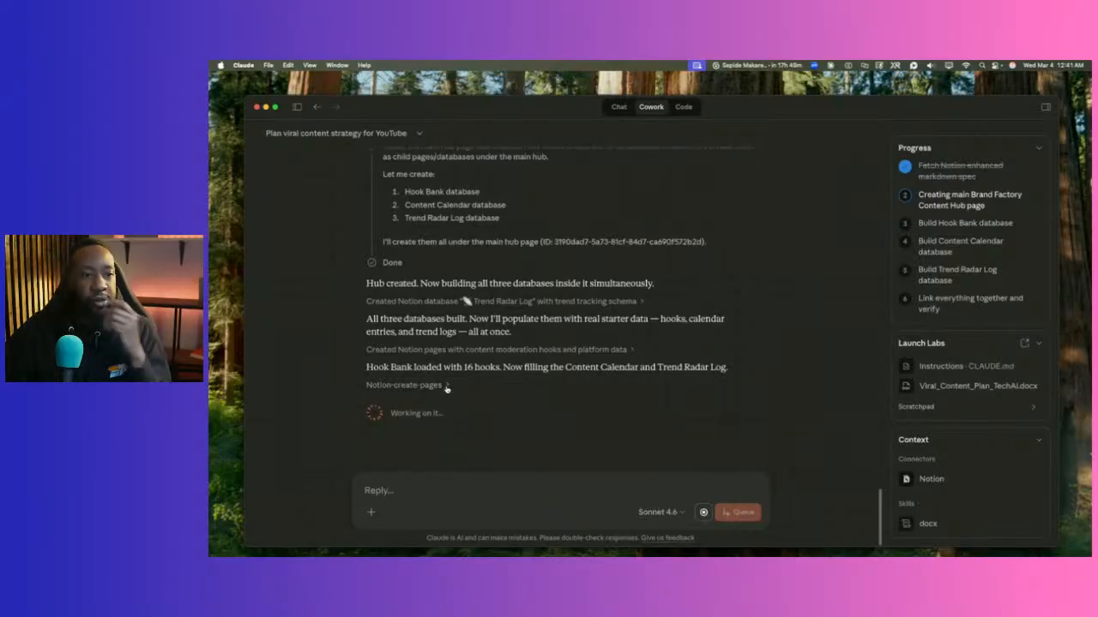
mouse_move(774, 548)
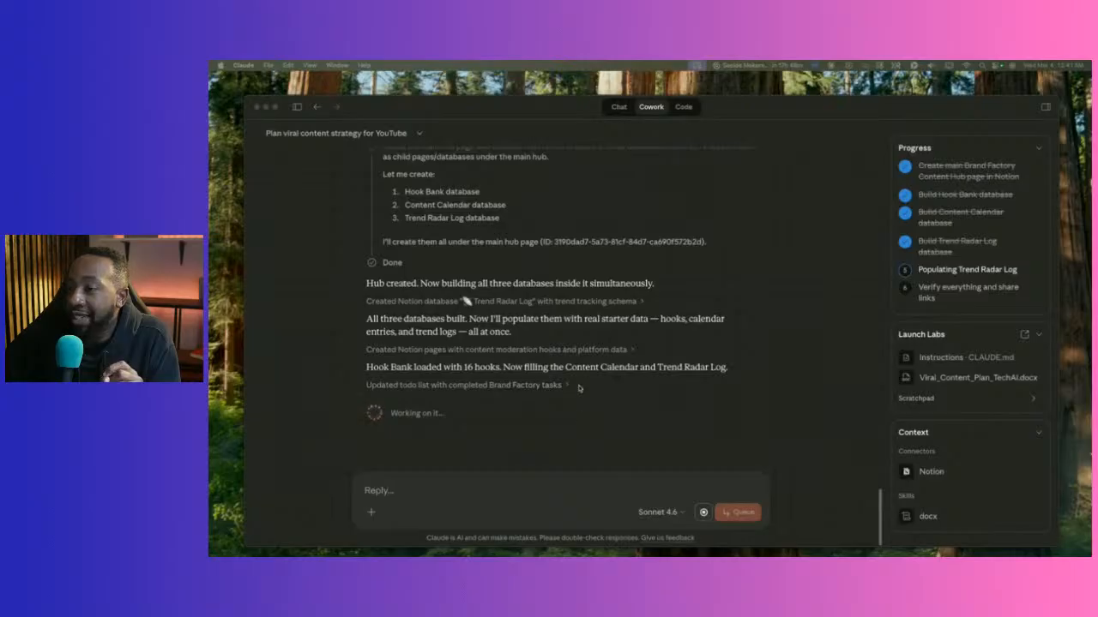
click(566, 386)
click(565, 387)
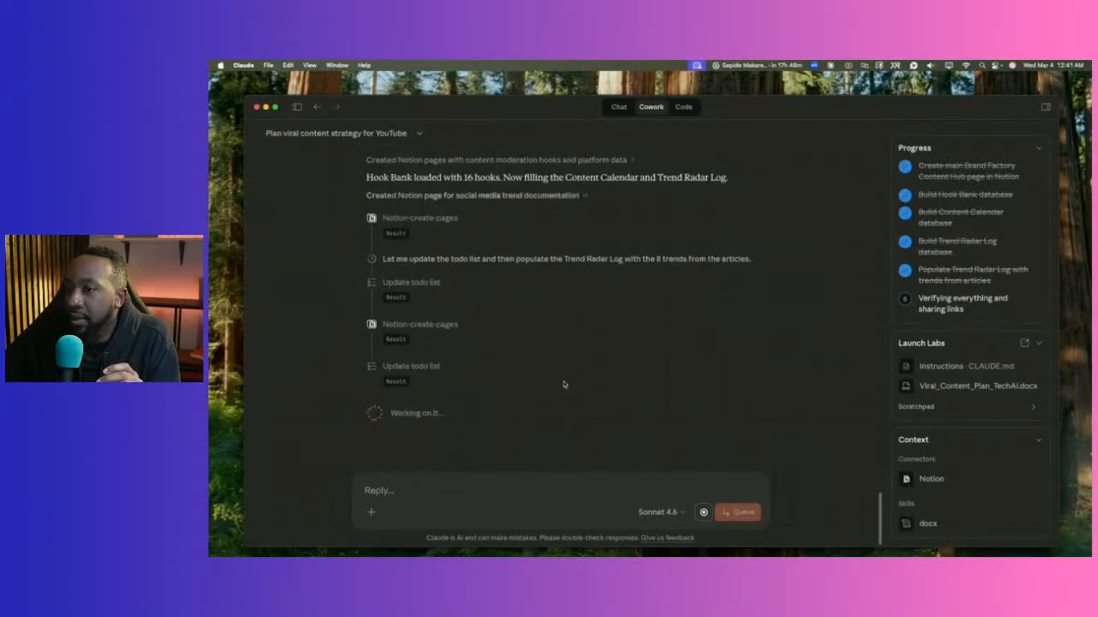
click(584, 196)
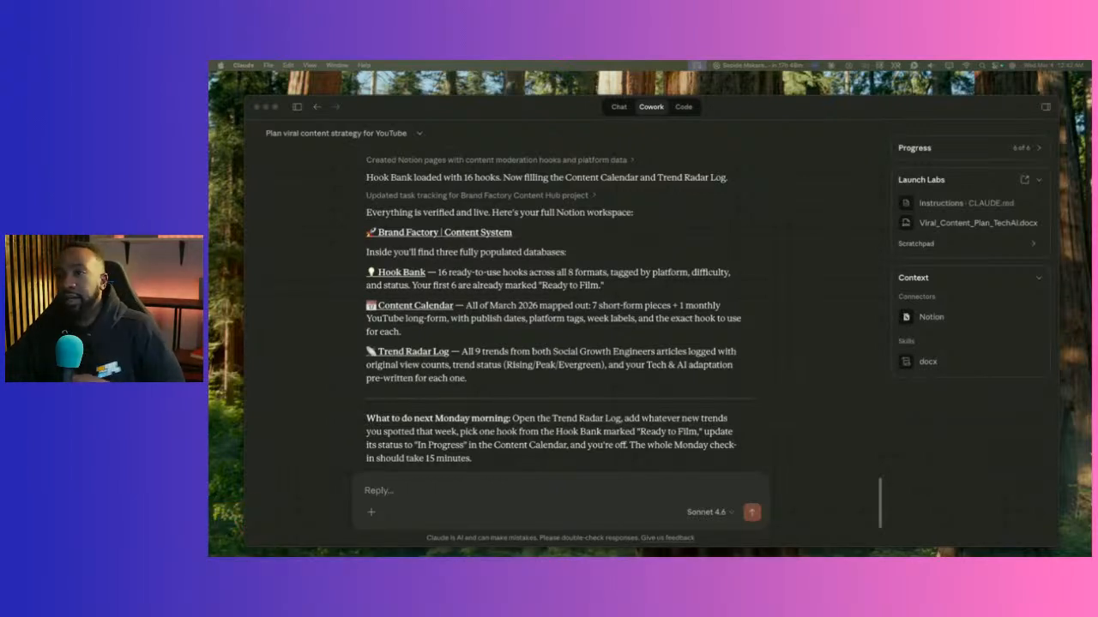
Restore Chrome and detach a new tab into its own window, moved aside.
click(413, 276)
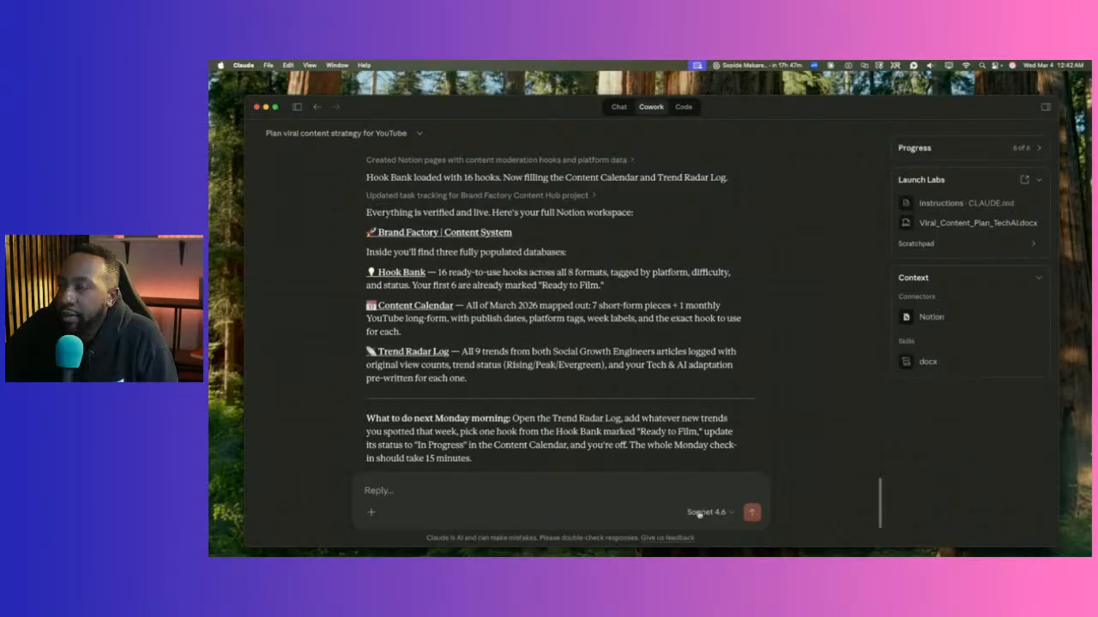
click(986, 542)
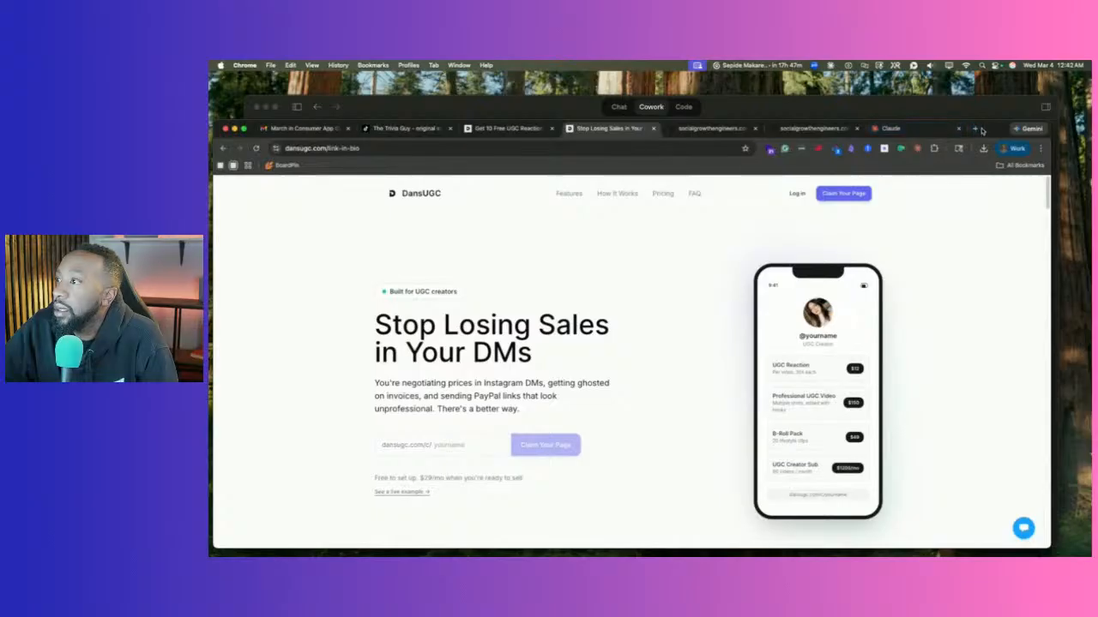
click(977, 129)
drag(918, 133, 919, 176)
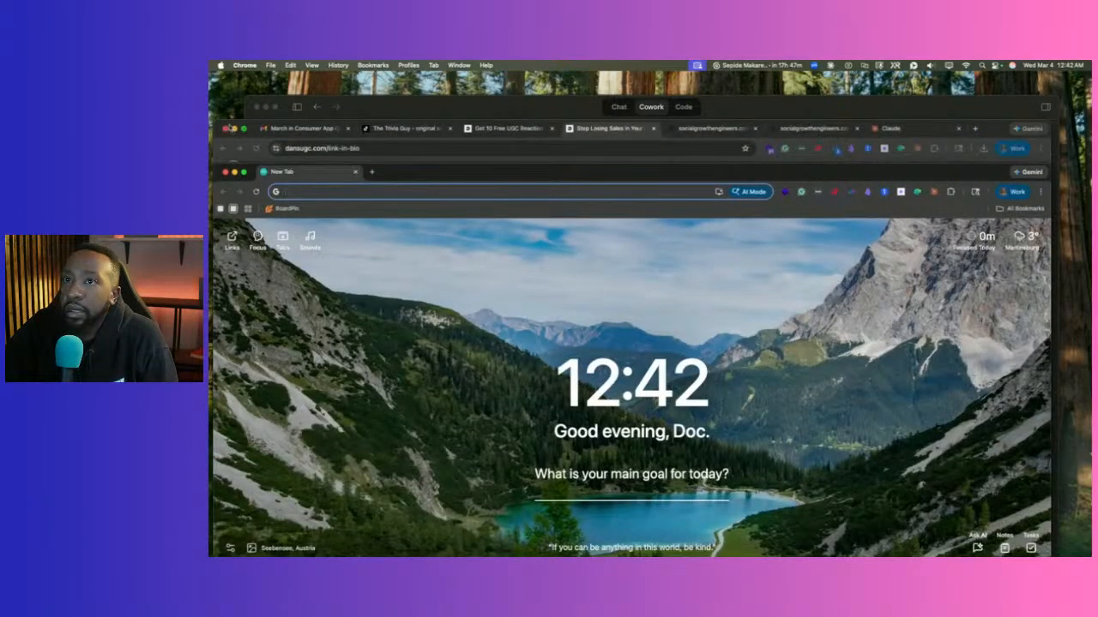
click(234, 129)
drag(602, 171, 685, 109)
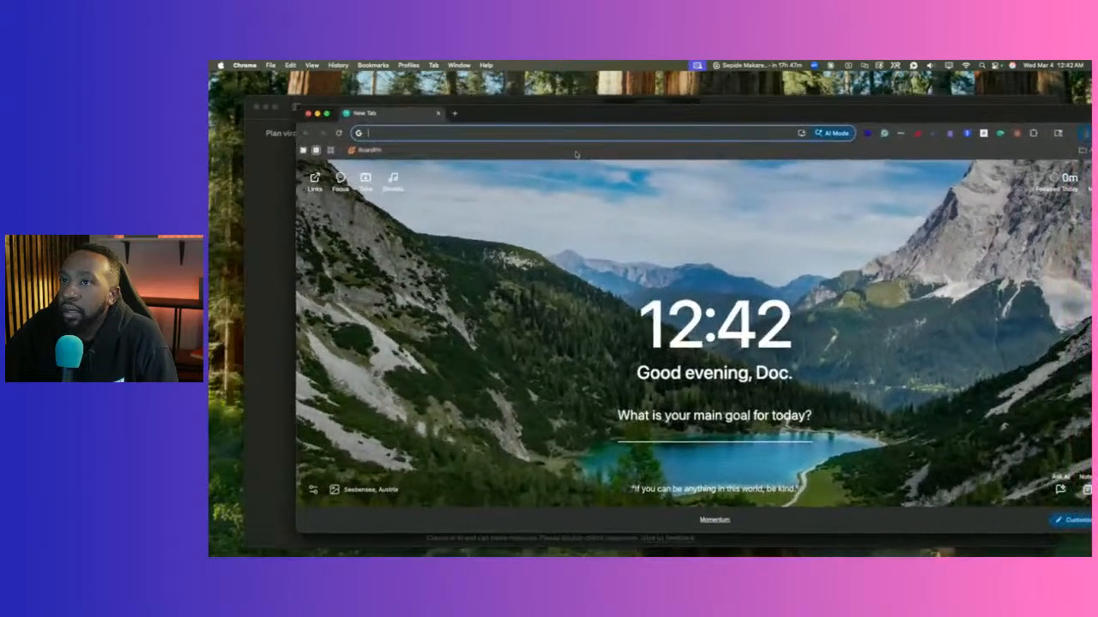
Open the Brand Factory | Content System hub link from Claude in the browser.
click(278, 285)
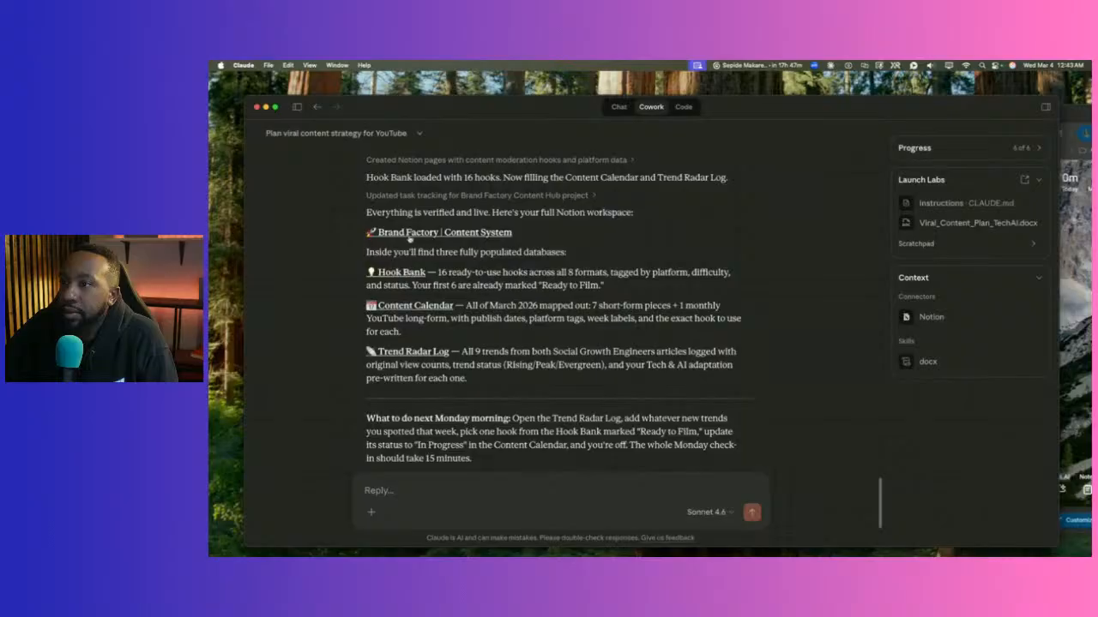
click(414, 233)
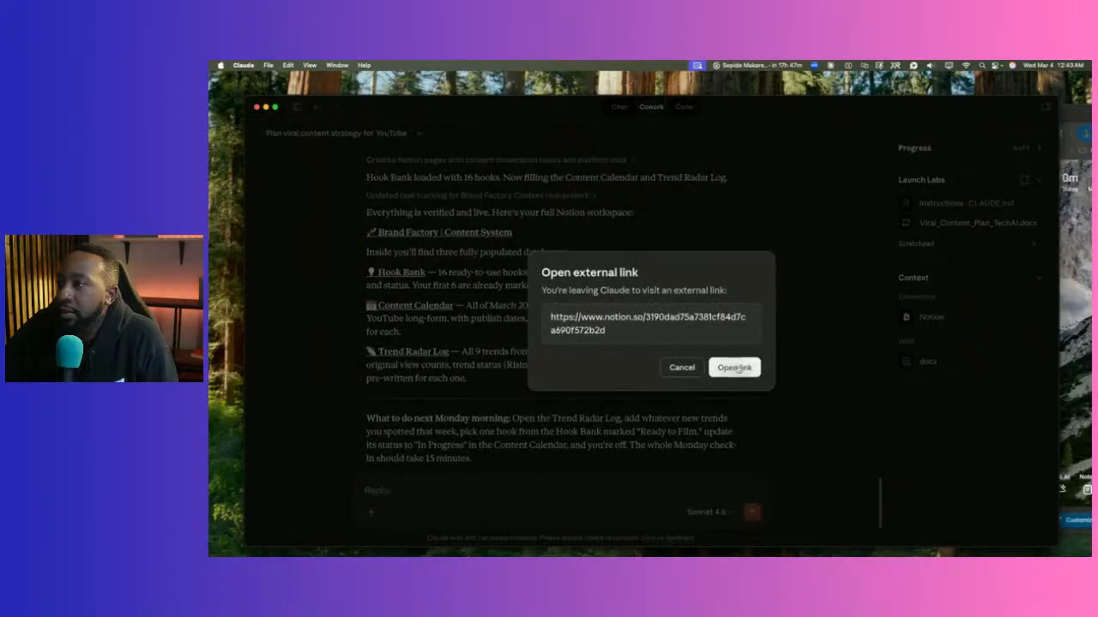
click(733, 368)
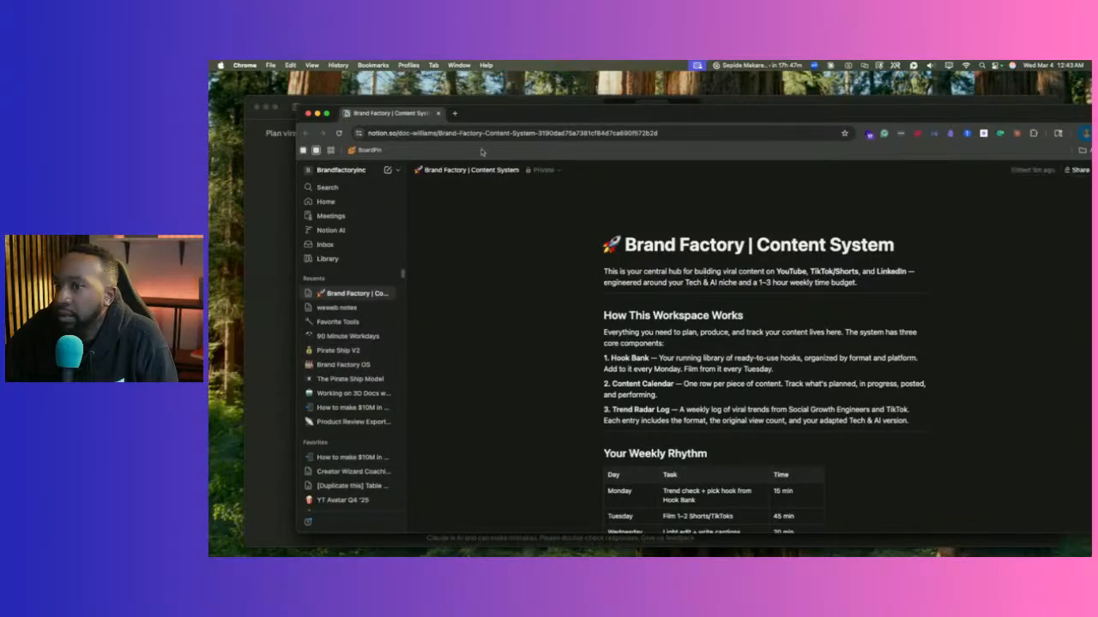
Add the hub page to favorites and browse the Hook Bank database.
drag(939, 115, 887, 117)
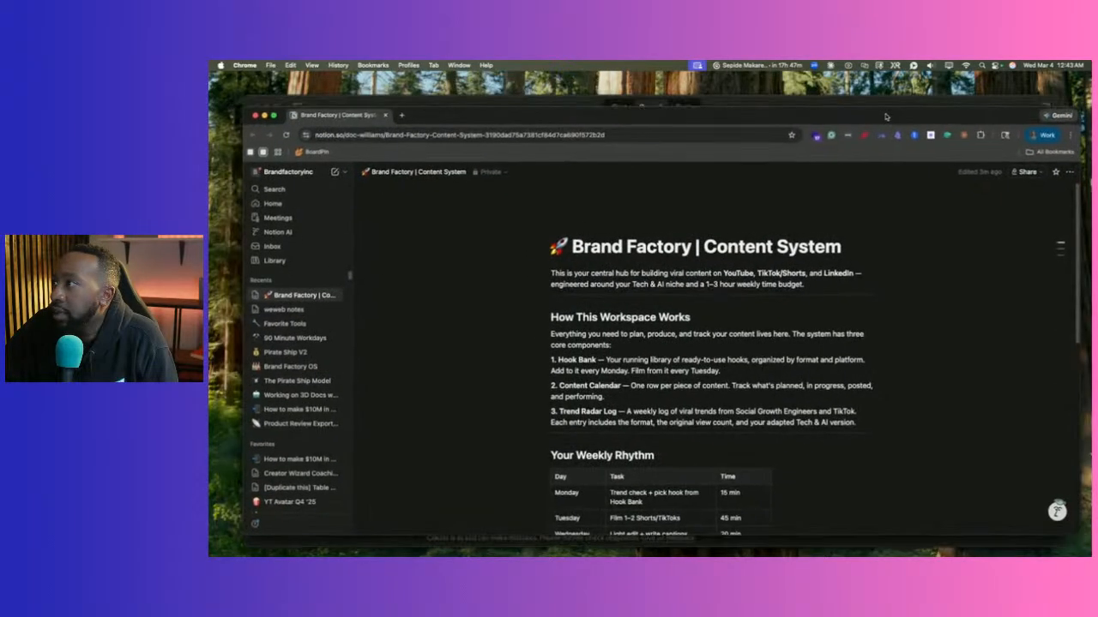
click(1054, 173)
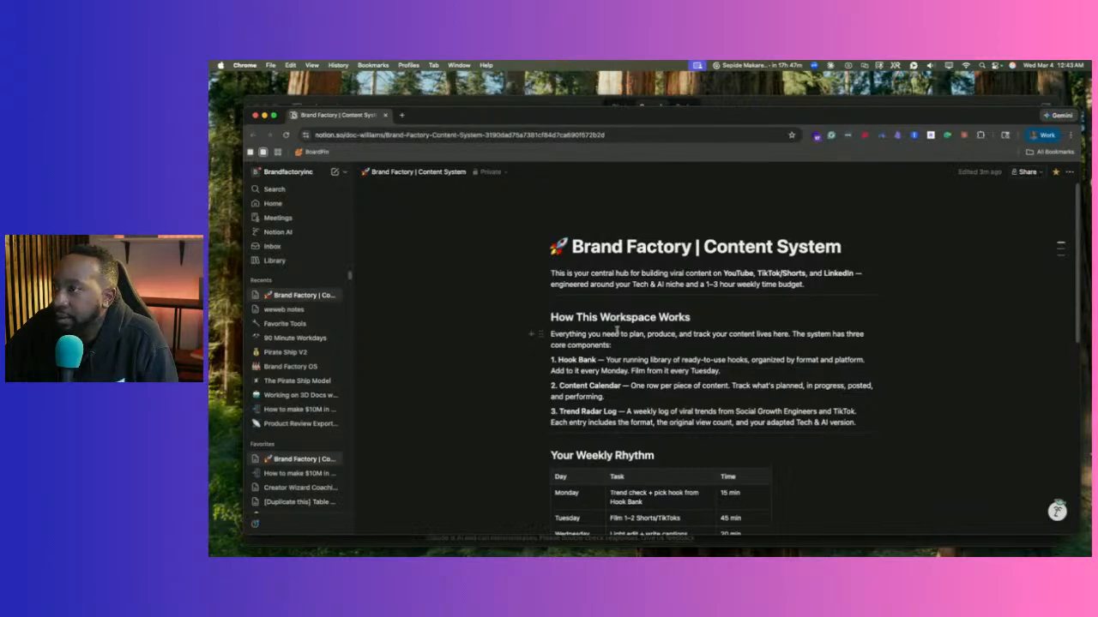
scroll(616, 331, down, 5)
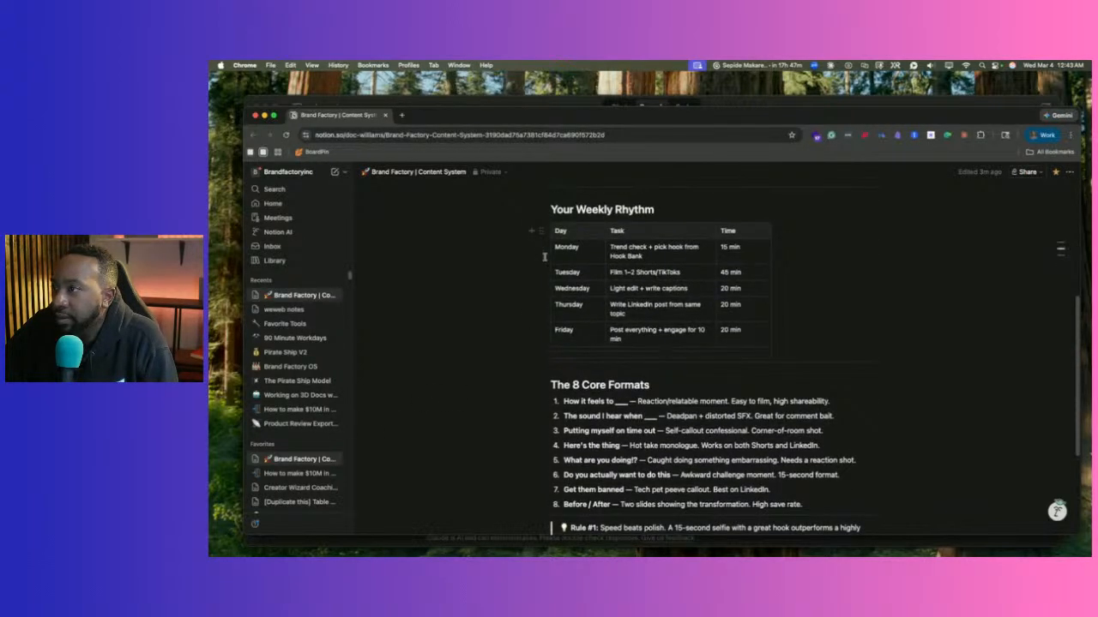
scroll(544, 256, down, 4)
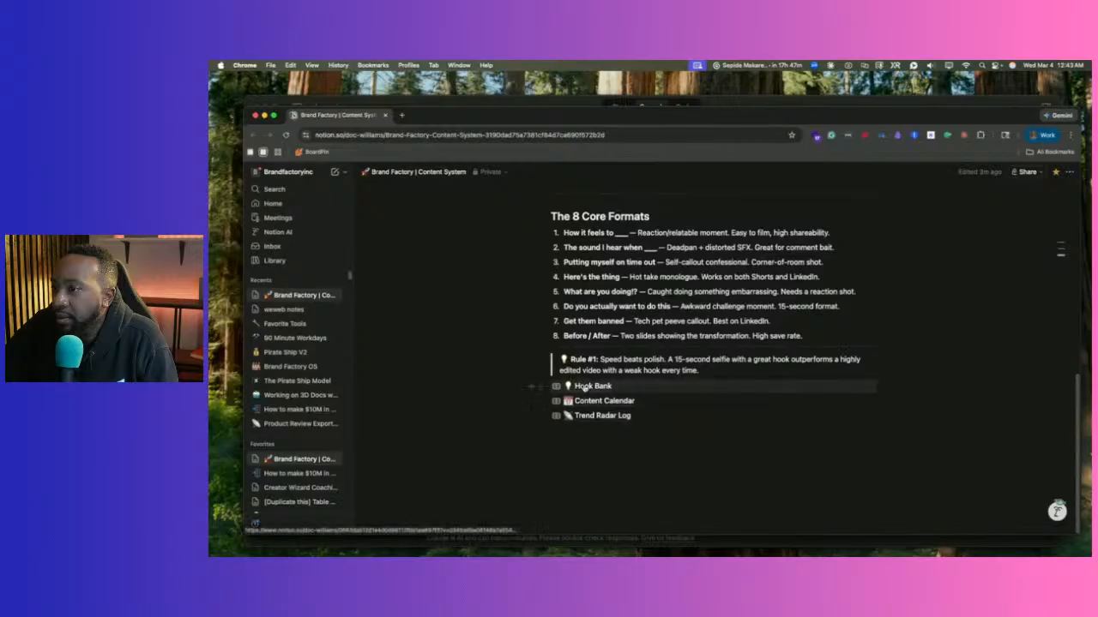
click(580, 387)
scroll(667, 381, down, 3)
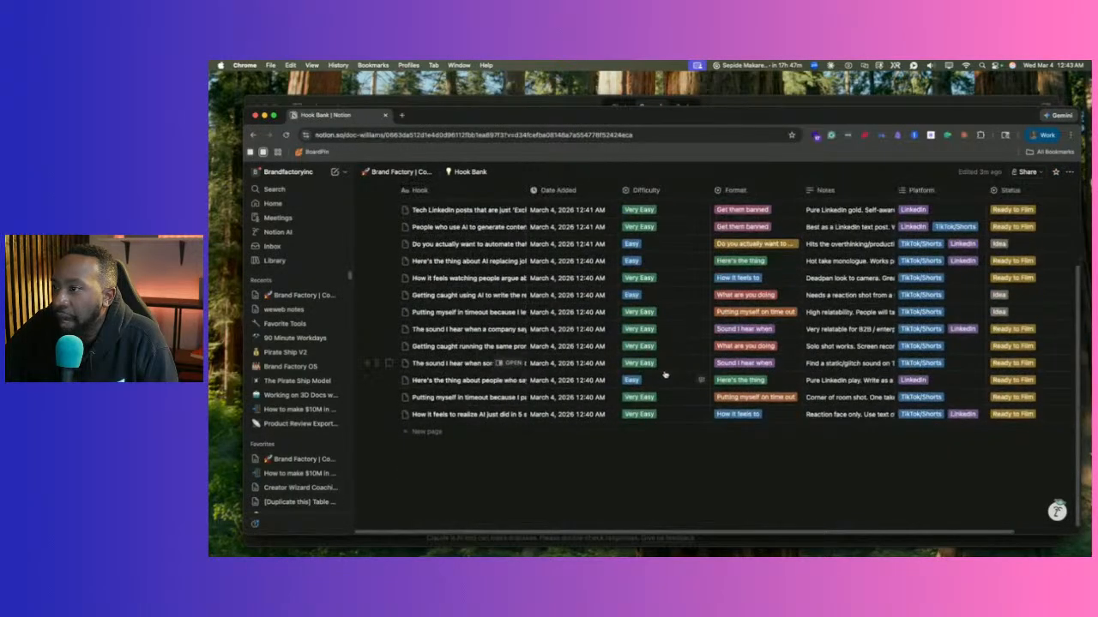
scroll(664, 373, up, 3)
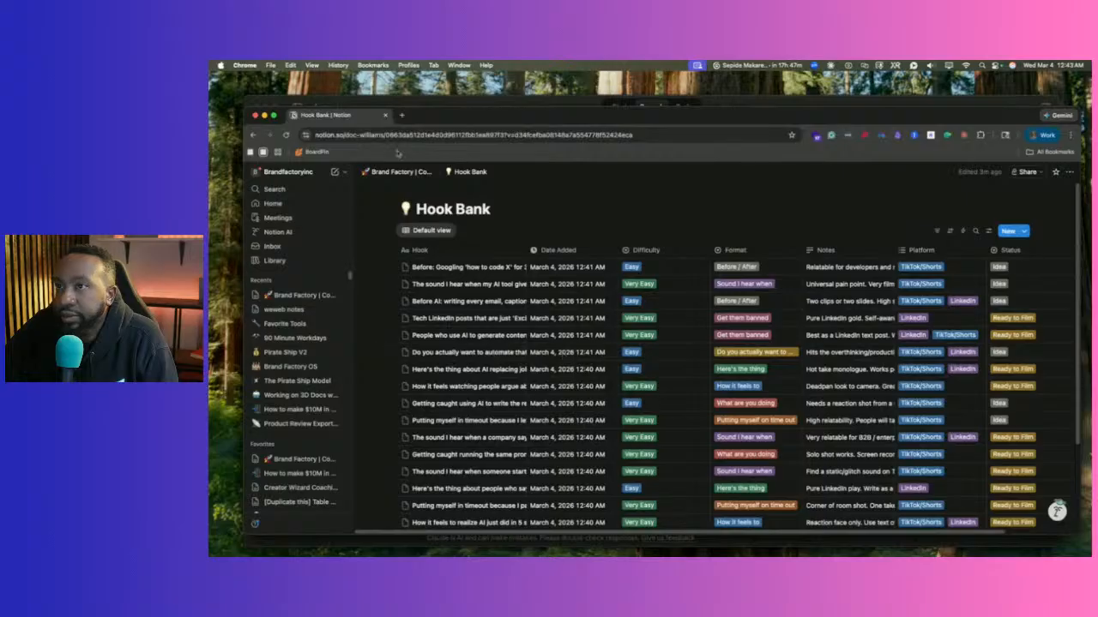
Go back to the hub and open the Content Calendar database.
click(399, 172)
scroll(626, 442, down, 5)
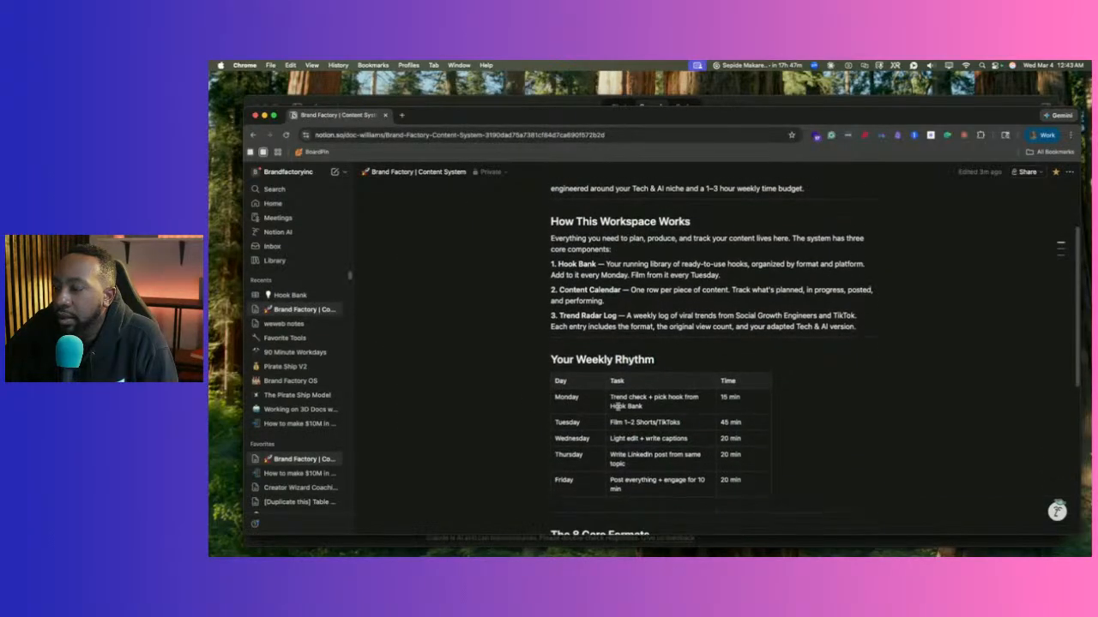
click(606, 416)
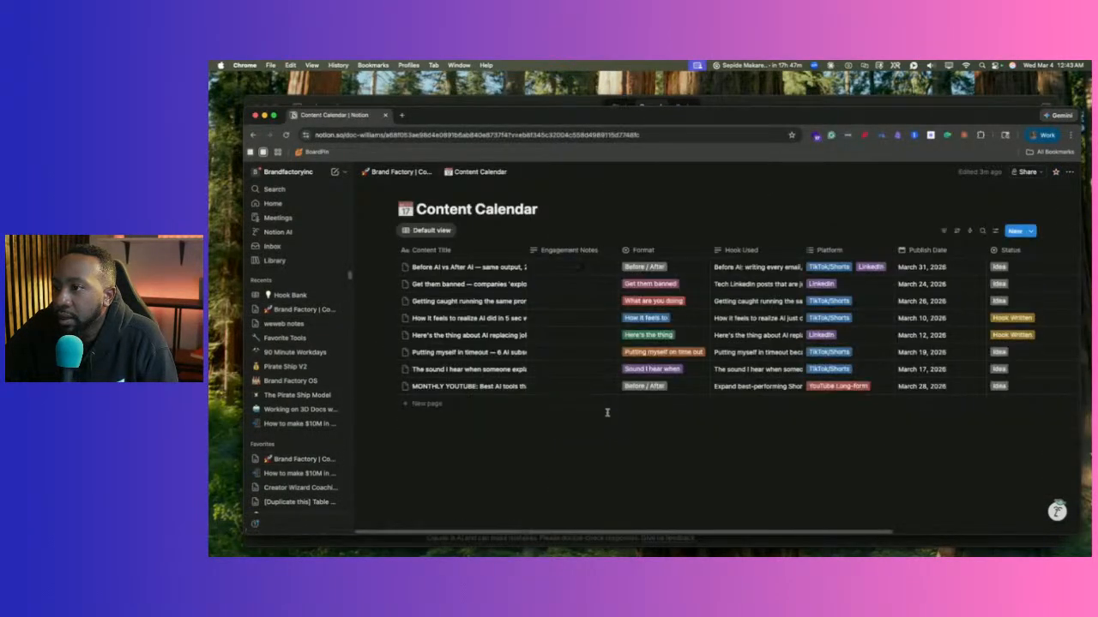
Open the Trend Radar Log, preview the 'How it feels to ___' entry, then return to the hub and Claude.
click(385, 174)
scroll(559, 357, down, 10)
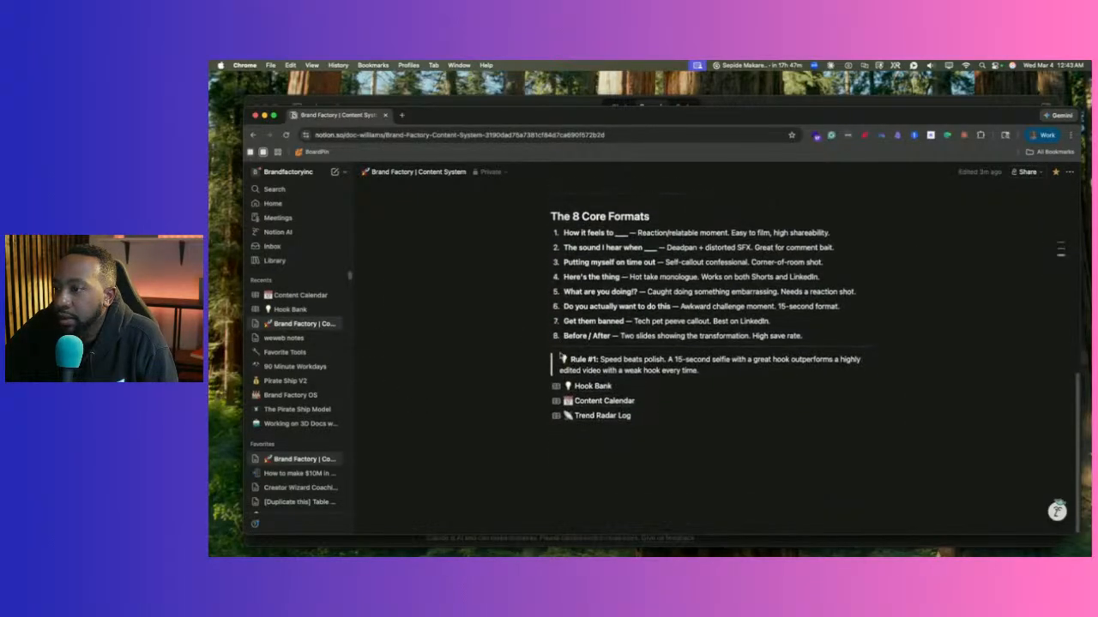
click(600, 415)
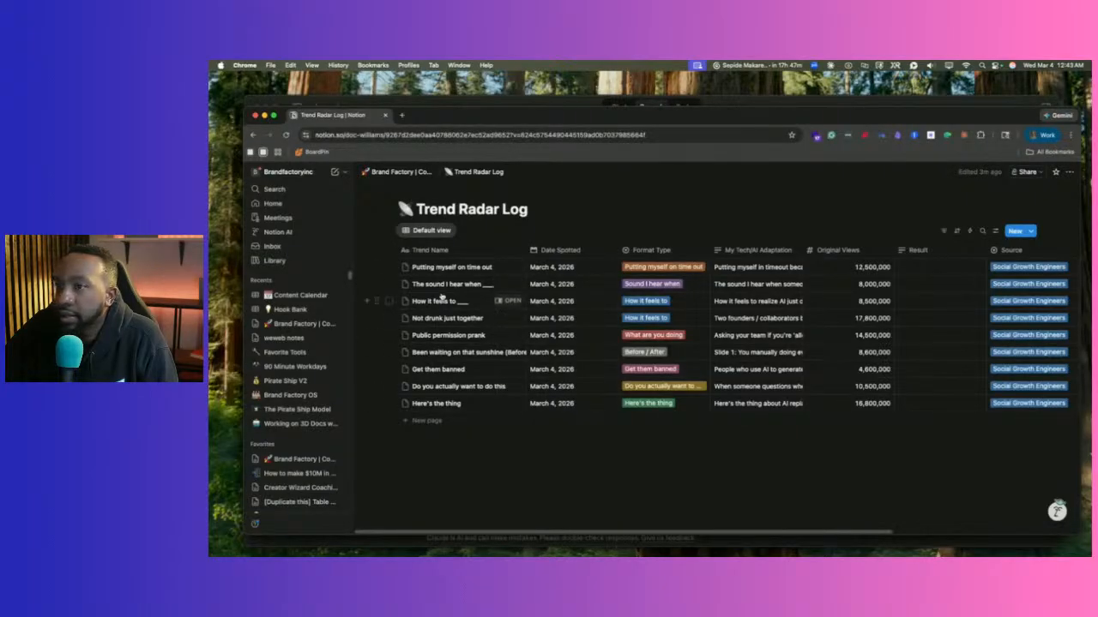
click(506, 302)
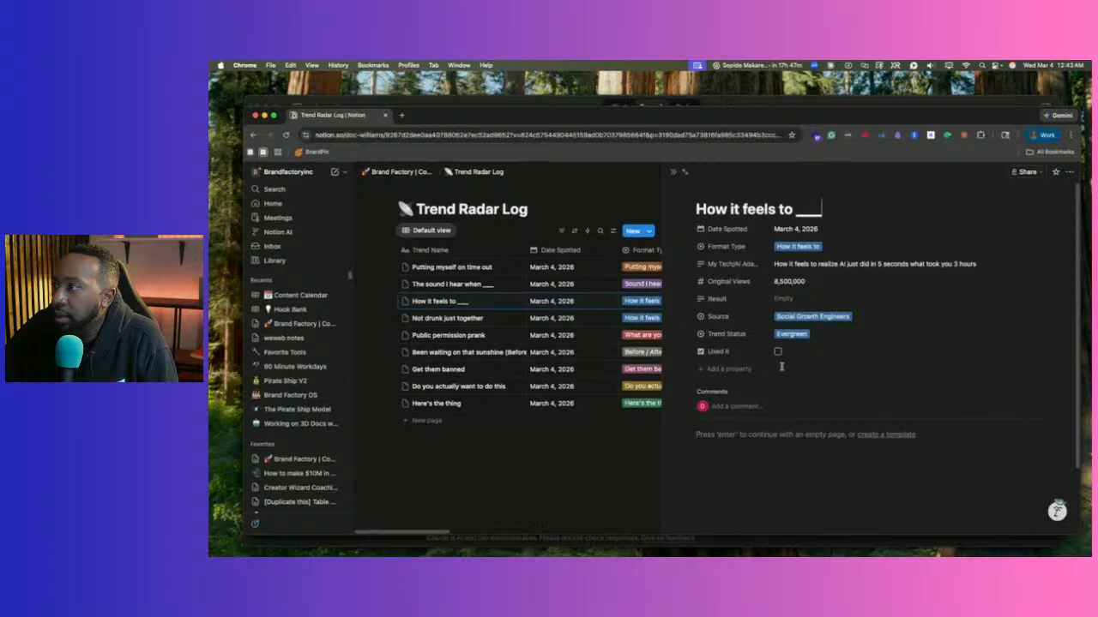
click(623, 429)
click(401, 172)
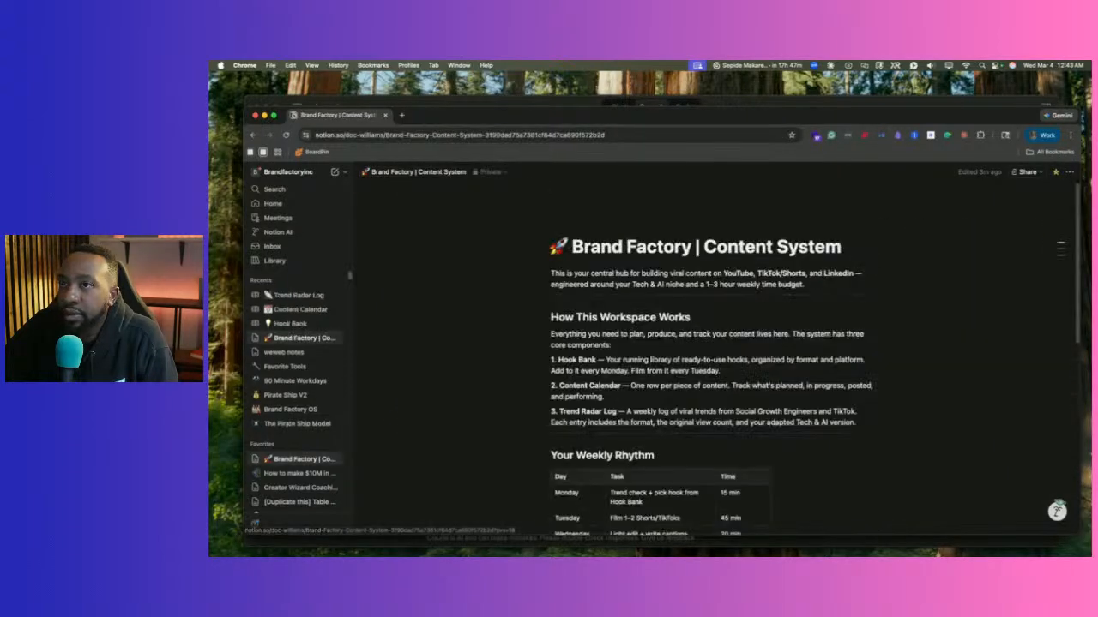
drag(247, 110, 379, 94)
click(316, 255)
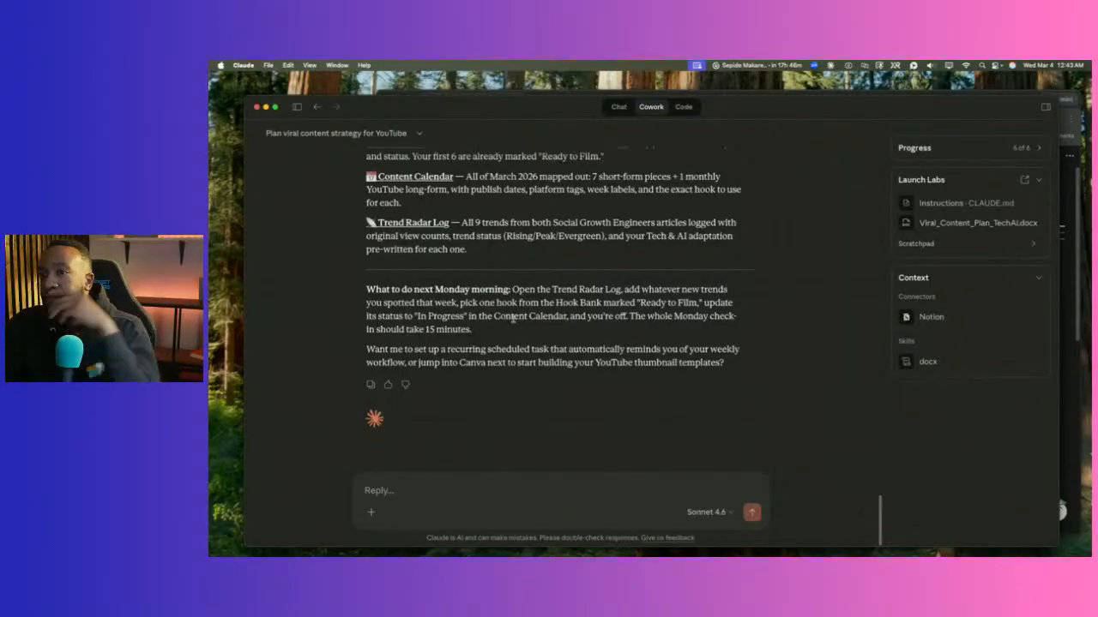
Scroll Claude's Notion summary and highlight its offer to set up a recurring reminder.
scroll(518, 331, up, 10)
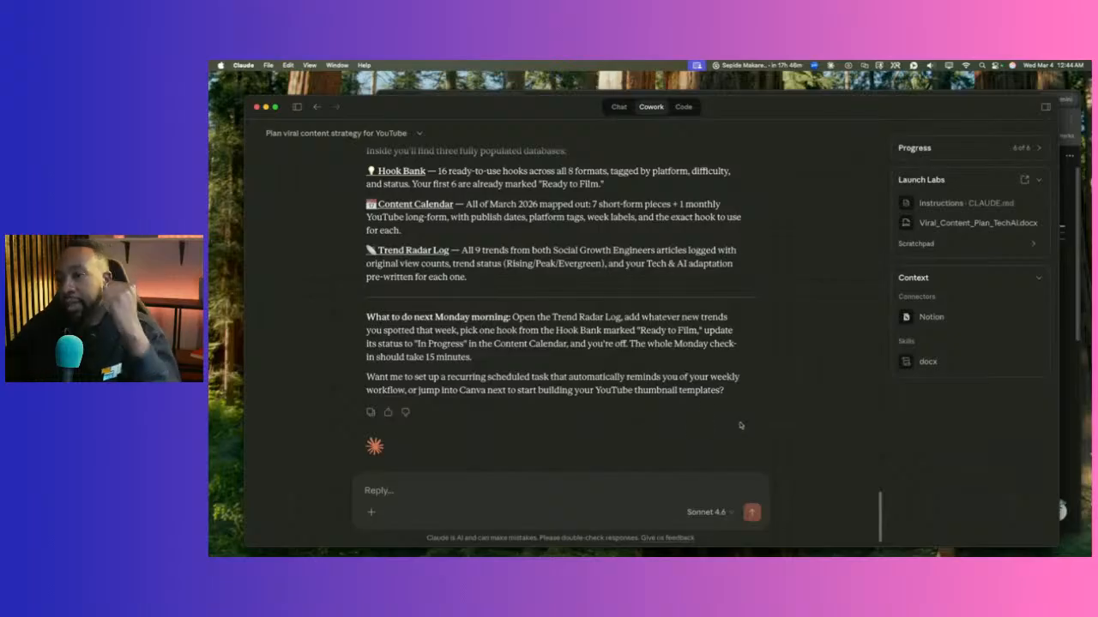
drag(567, 378, 714, 377)
click(487, 377)
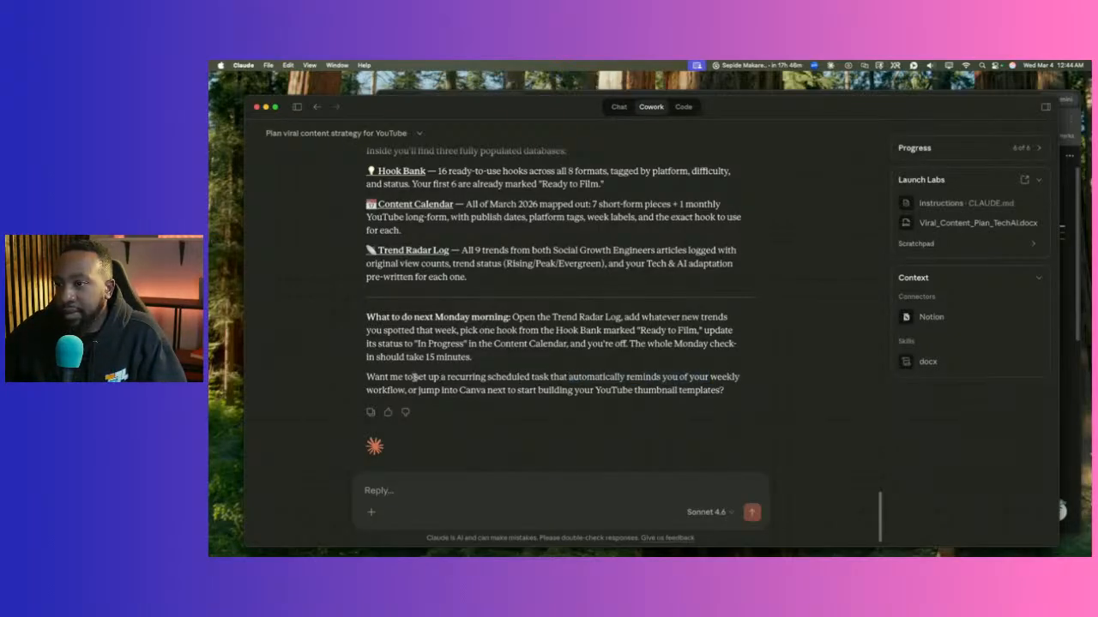
mouse_move(414, 377)
mouse_down()
mouse_move(673, 392)
mouse_move(392, 390)
mouse_move(404, 392)
mouse_up()
key(super+c)
Reply 'Yes,' plus the pasted recurring scheduled-task request for the weekly workflow.
click(446, 516)
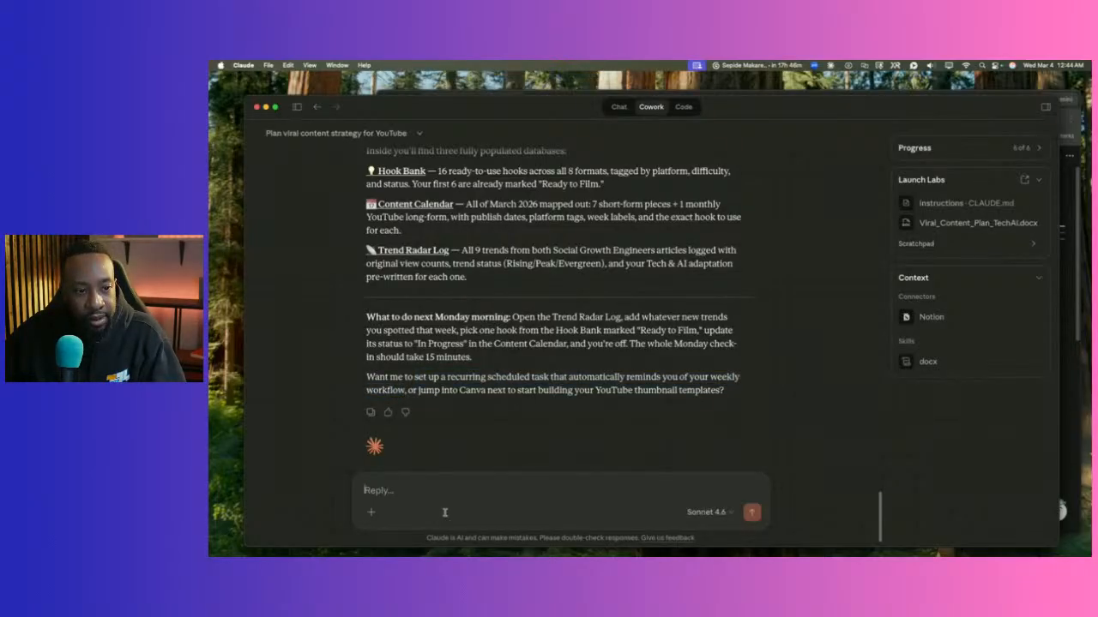
text(Yes)
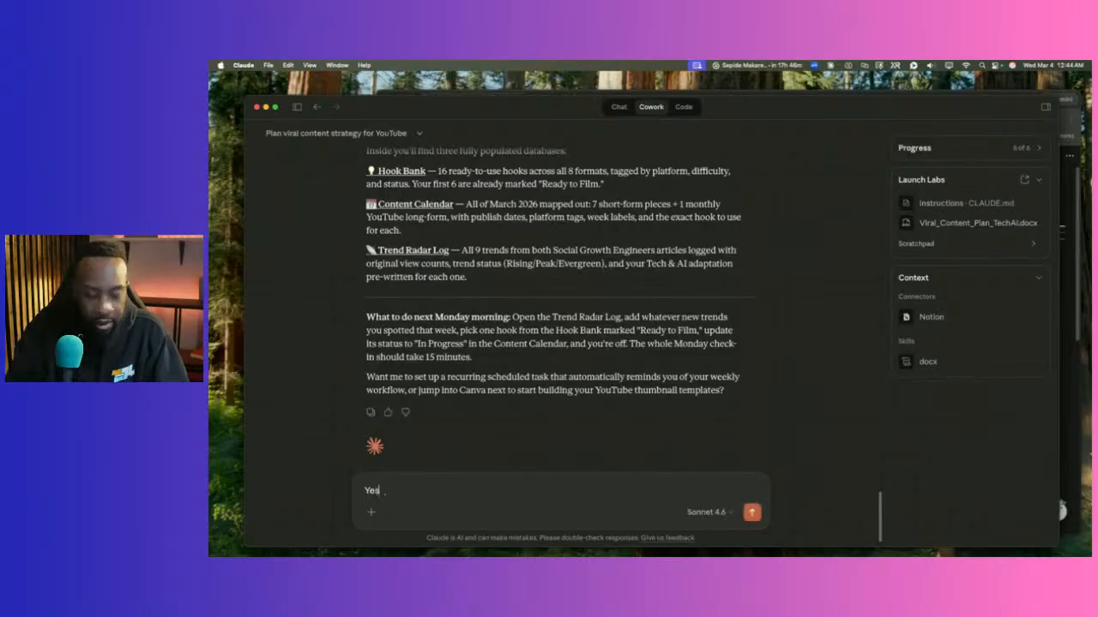
text(,)
key(super+v)
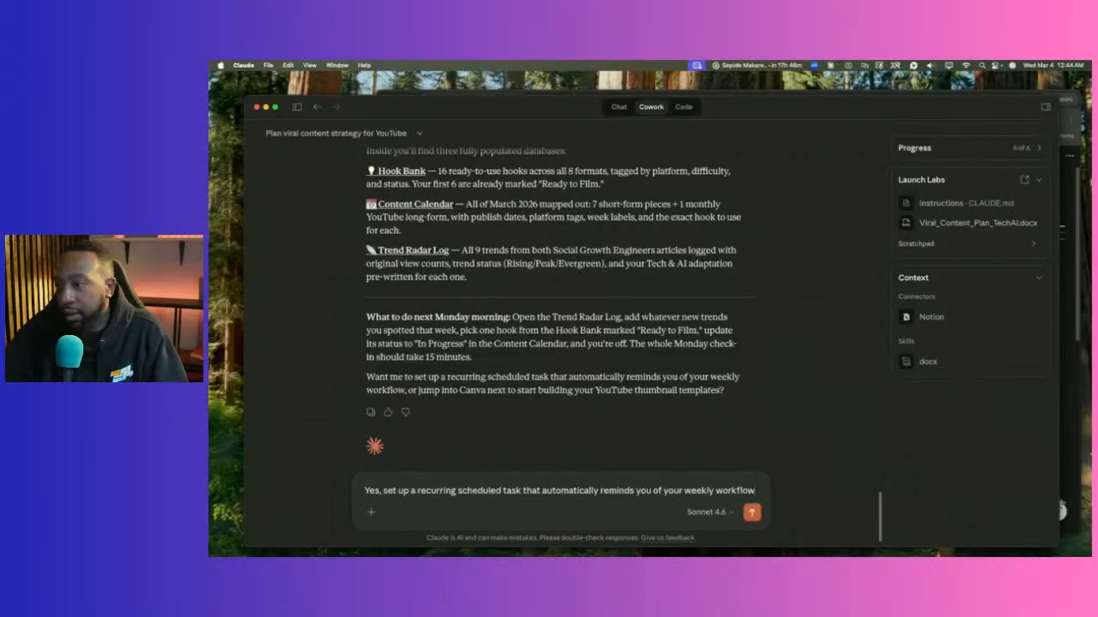
key(Return)
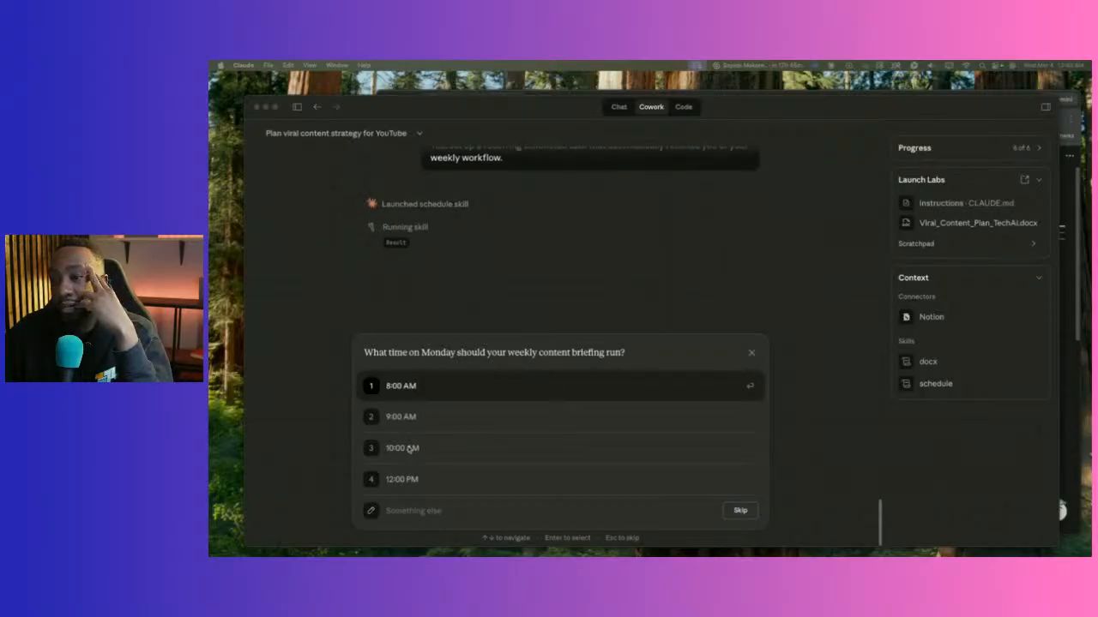
Give 10:30 AM as the custom Monday briefing time.
click(407, 510)
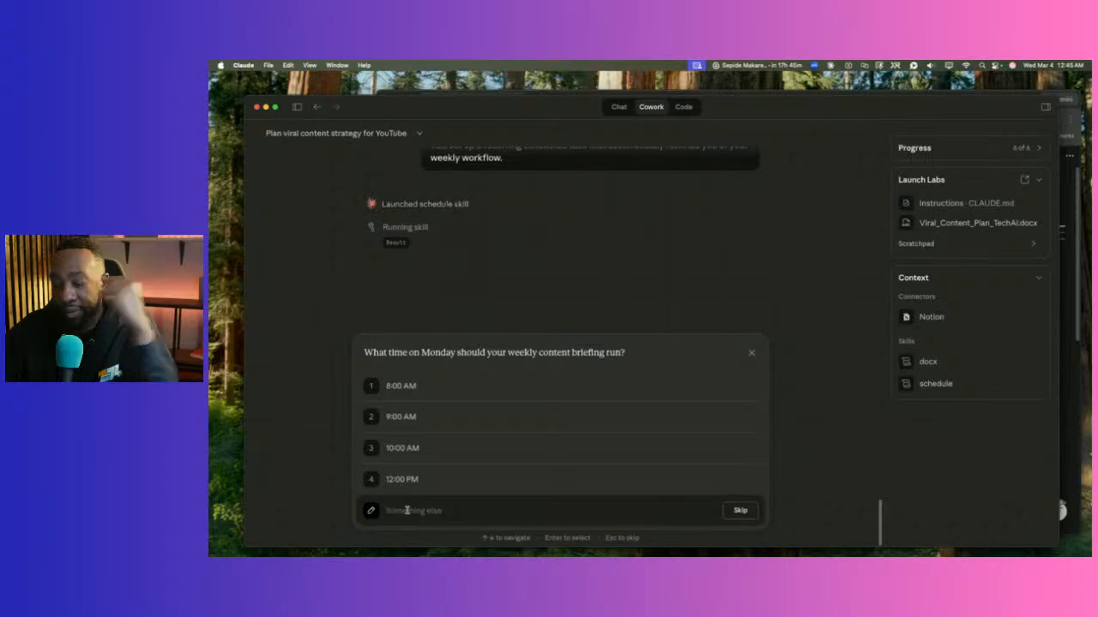
text(10:3)
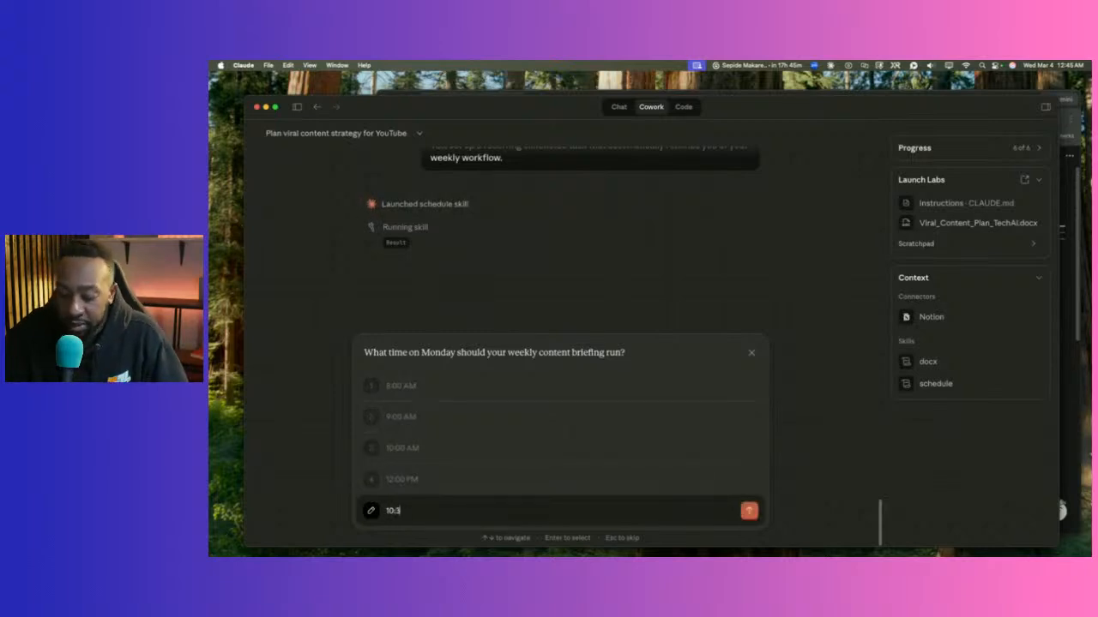
text(0 AM)
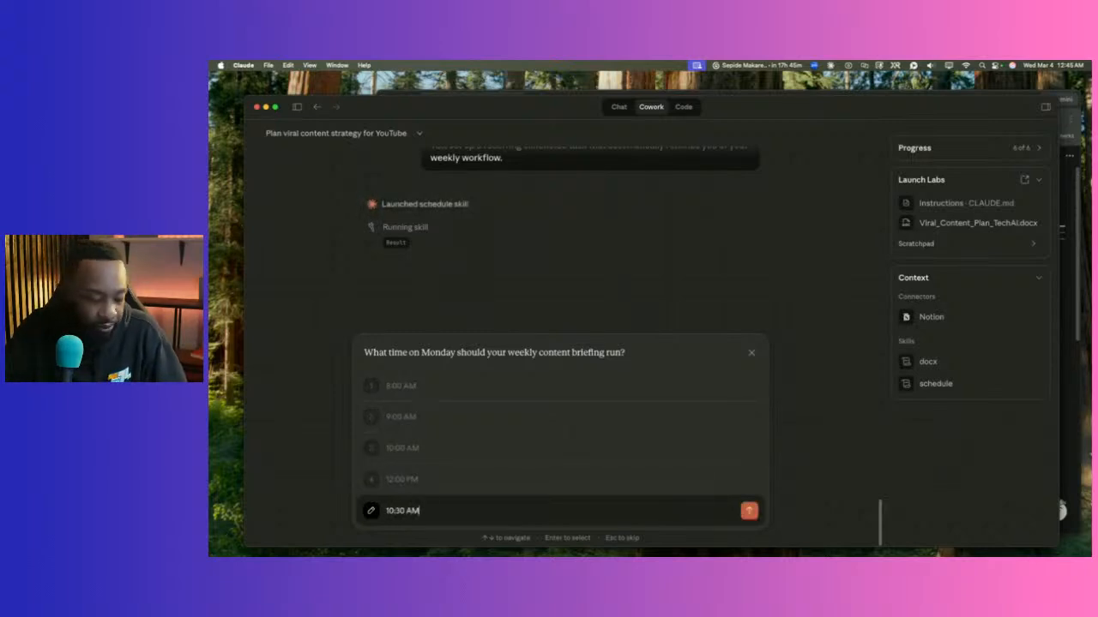
key(Return)
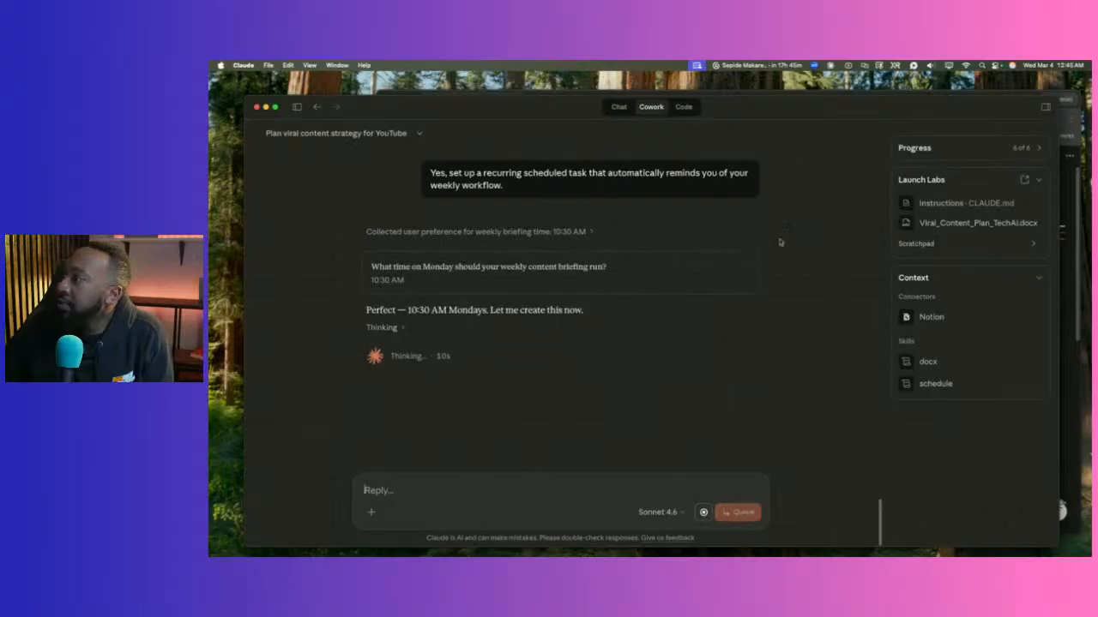
drag(1057, 97, 1023, 138)
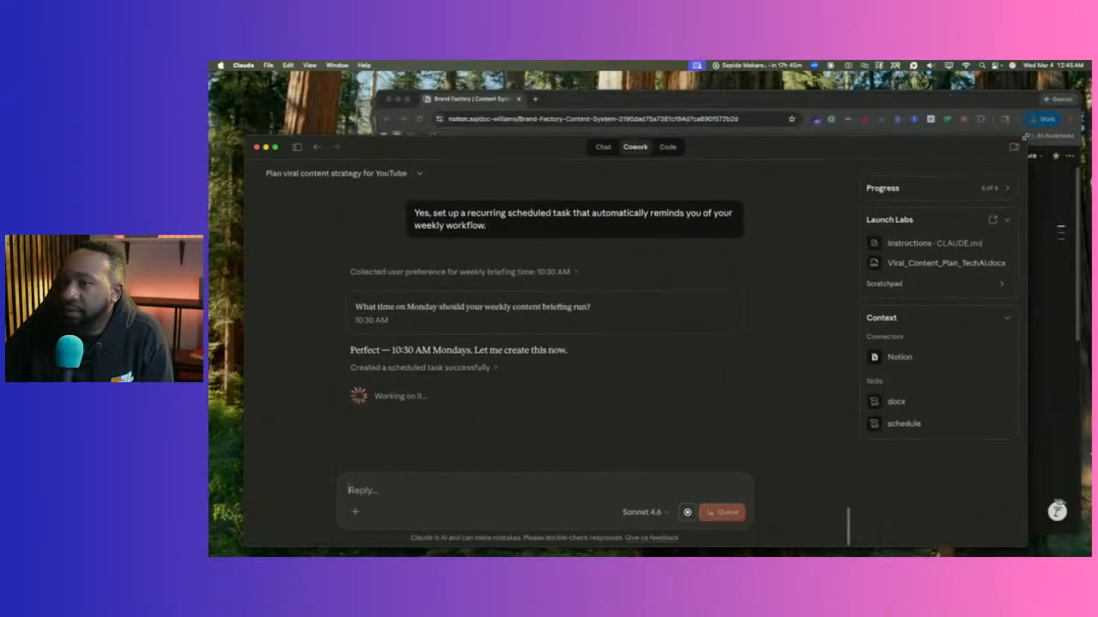
click(770, 94)
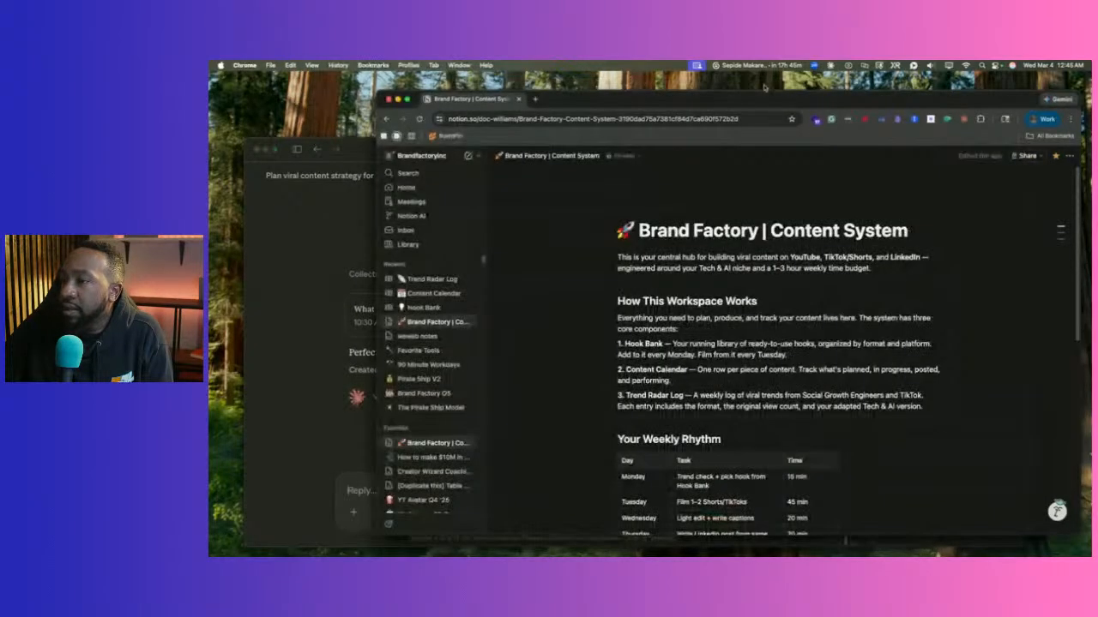
scroll(827, 273, down, 10)
scroll(827, 273, up, 10)
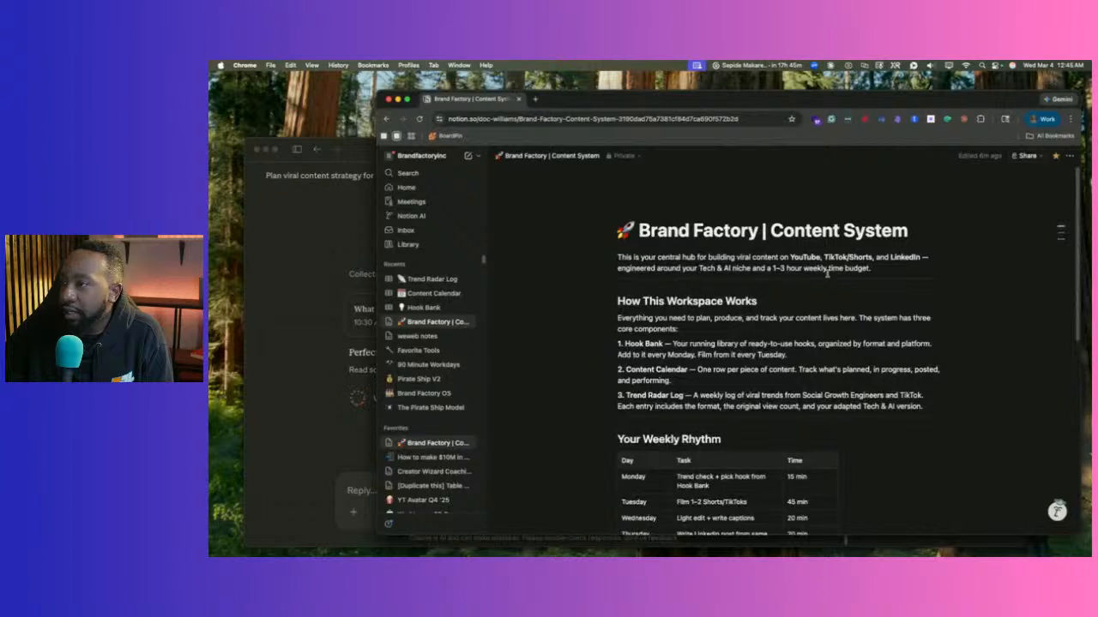
click(293, 246)
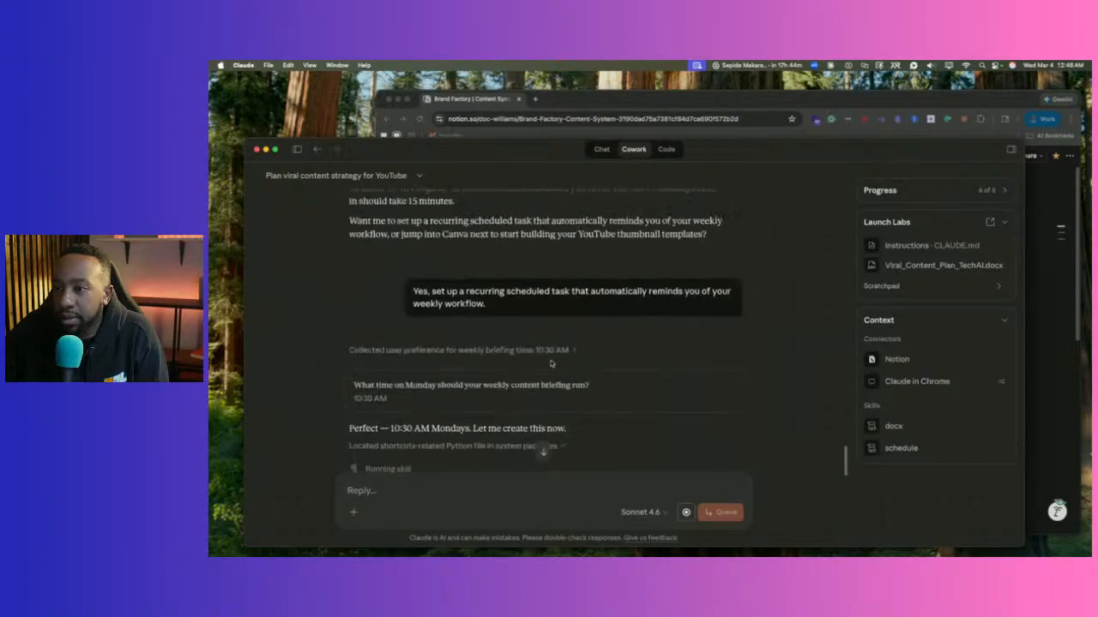
Expand the 'Running command' step and read its output, then bring the Notion hub page forward.
click(379, 342)
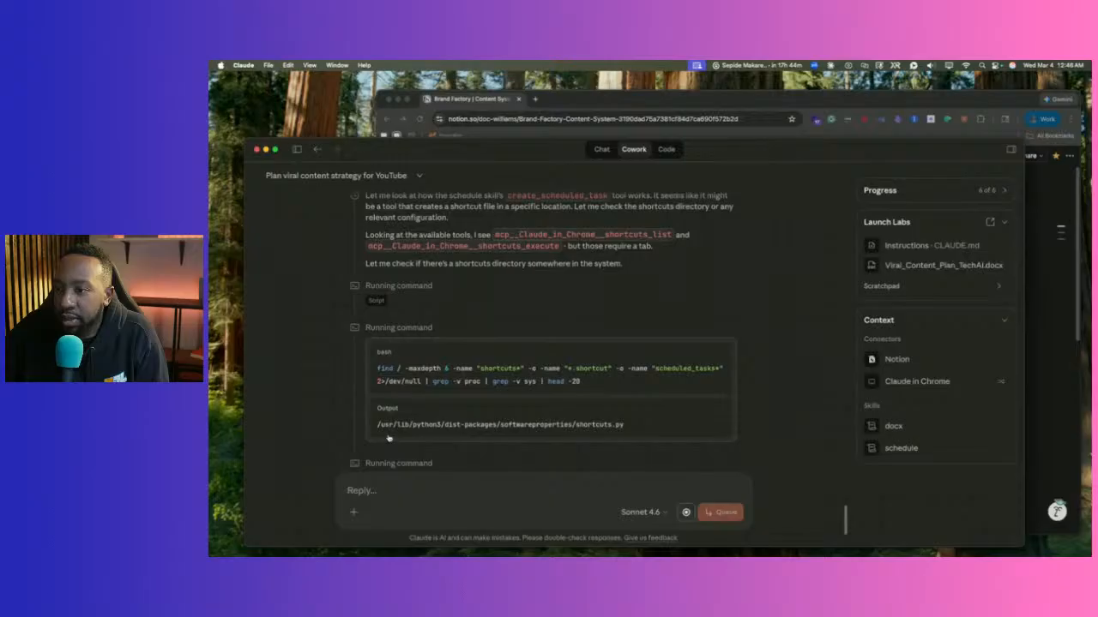
scroll(389, 437, down, 3)
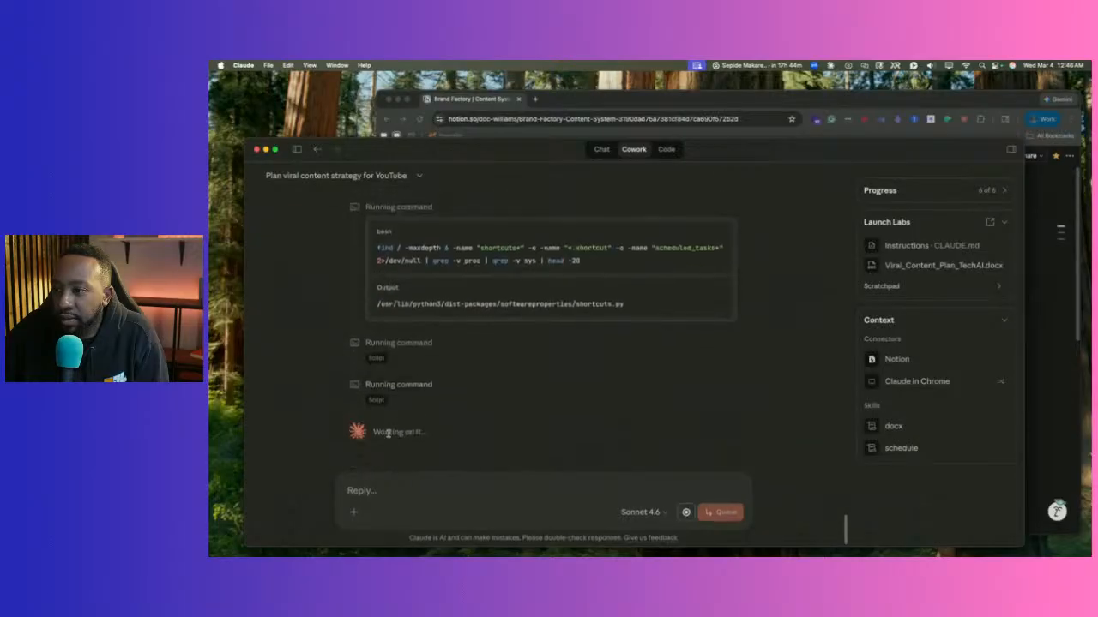
scroll(389, 432, up, 12)
scroll(389, 430, down, 2)
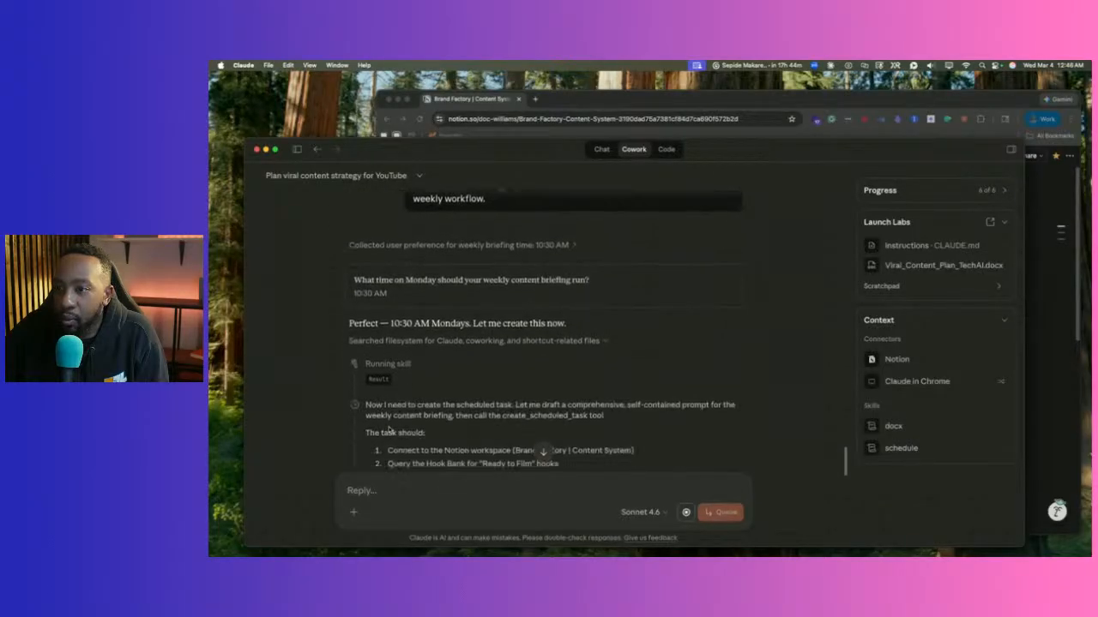
scroll(388, 429, up, 8)
scroll(390, 428, down, 4)
scroll(389, 428, down, 4)
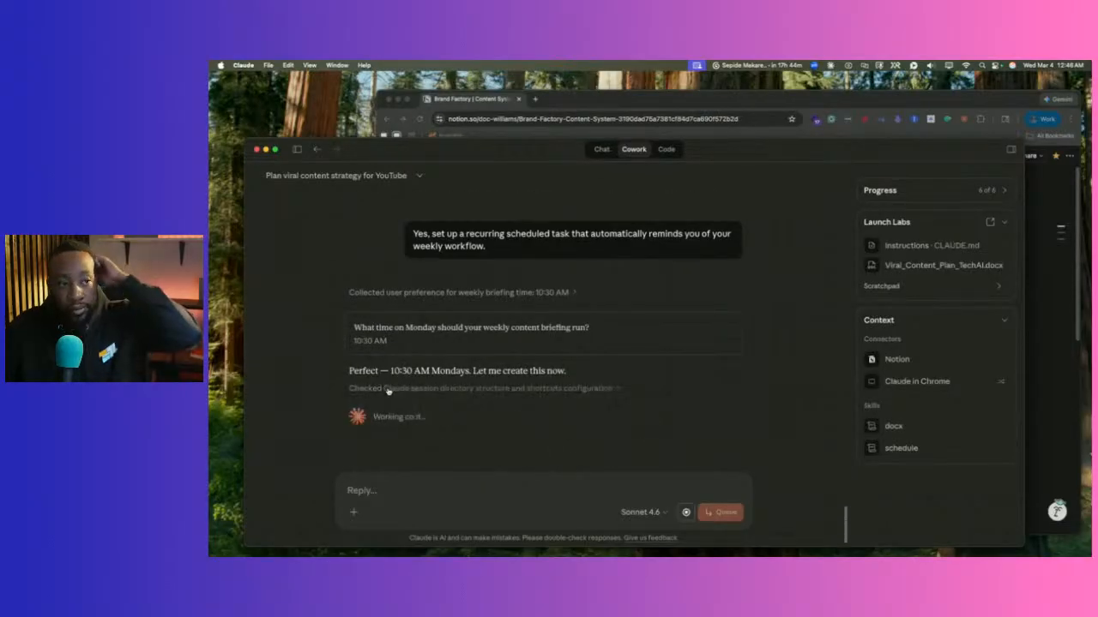
scroll(436, 459, down, 1)
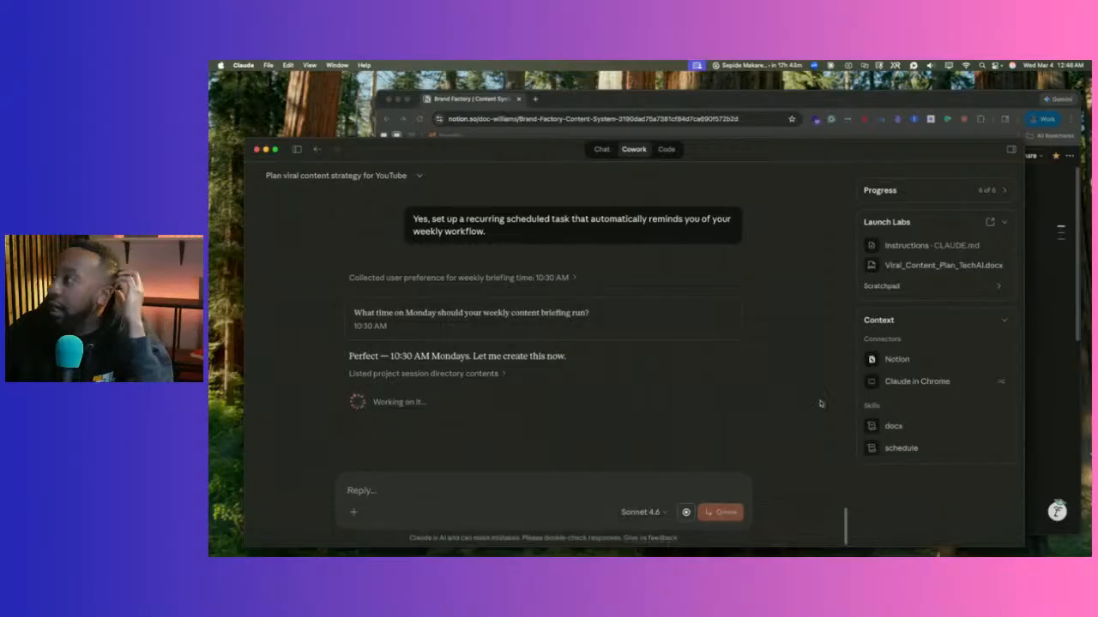
click(823, 104)
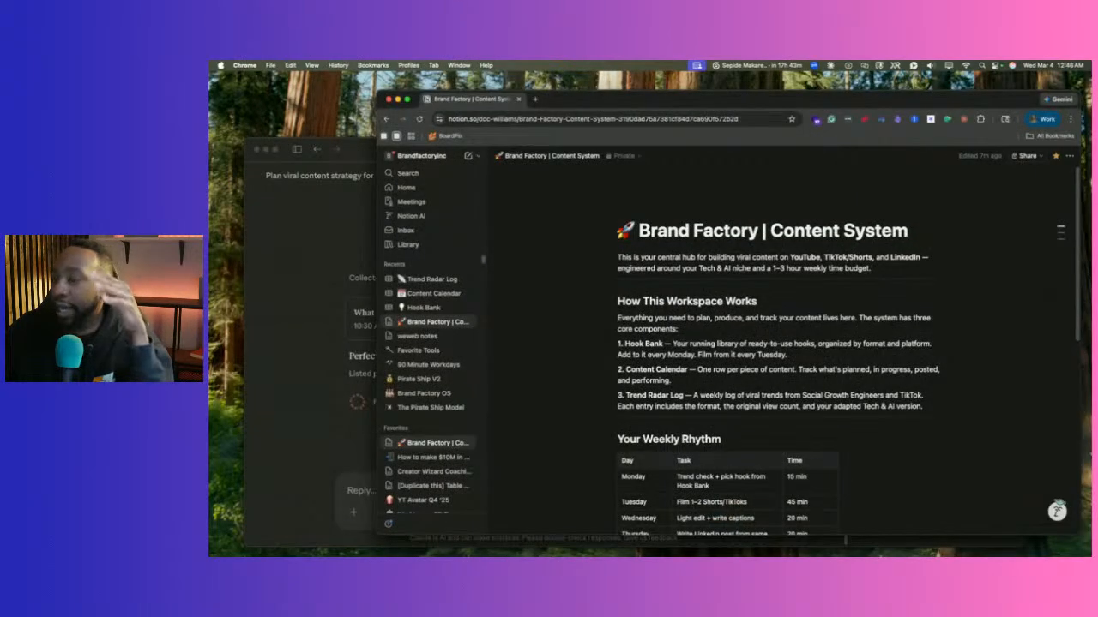
Restore Chrome and look through the UGC Reactions and Trend radar article tabs.
click(1008, 539)
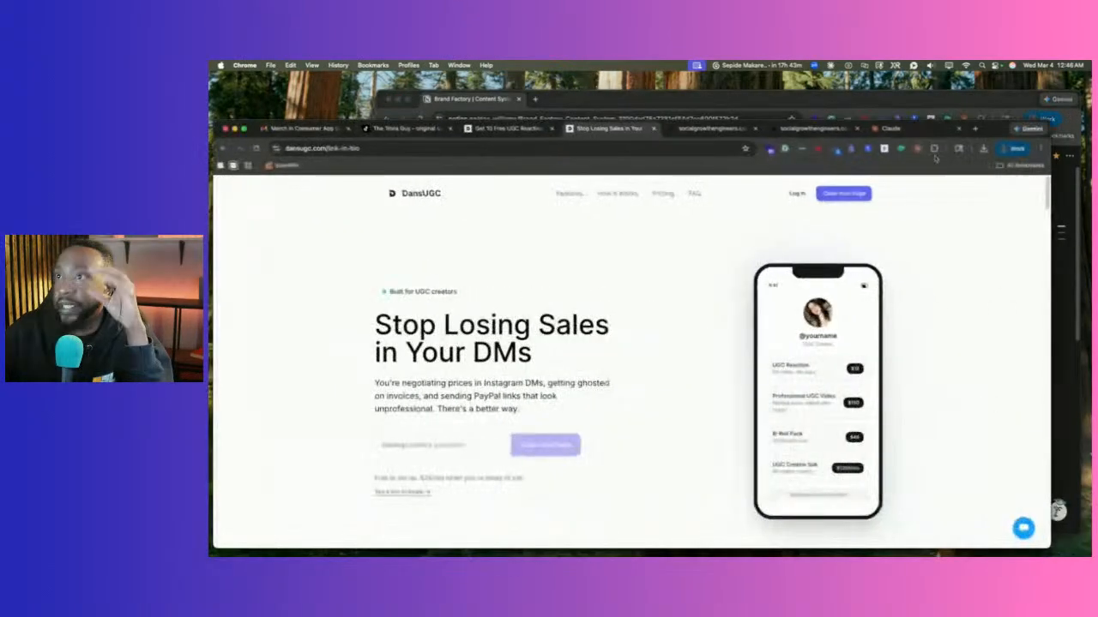
click(506, 128)
click(682, 131)
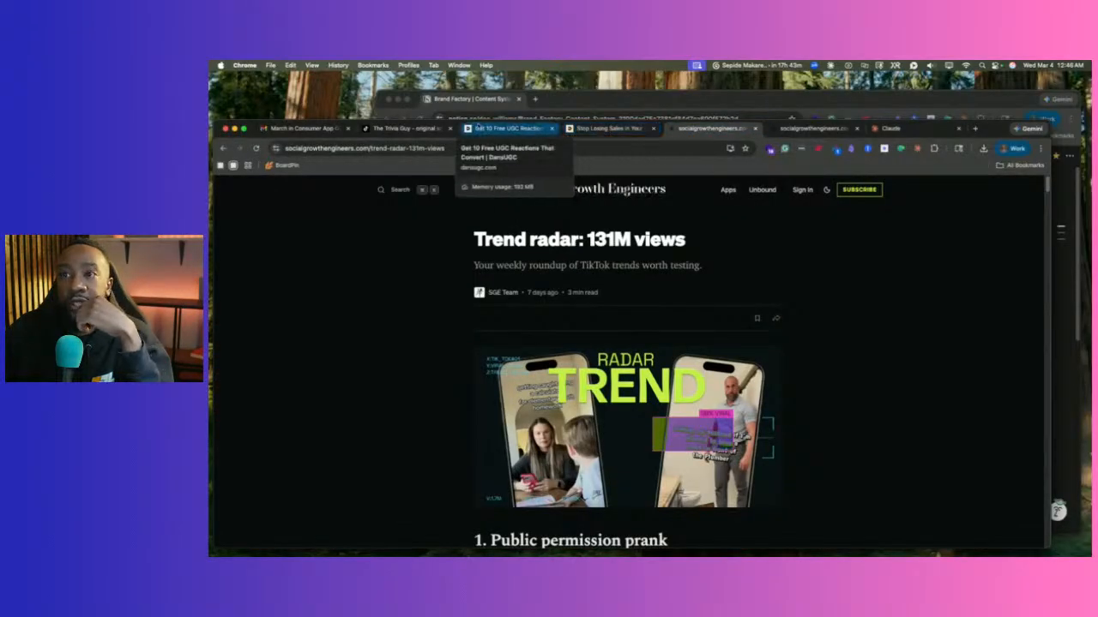
Shrink and move Chrome aside, bring the Claude Cowork conversation forward, and show its task list.
drag(214, 121, 286, 139)
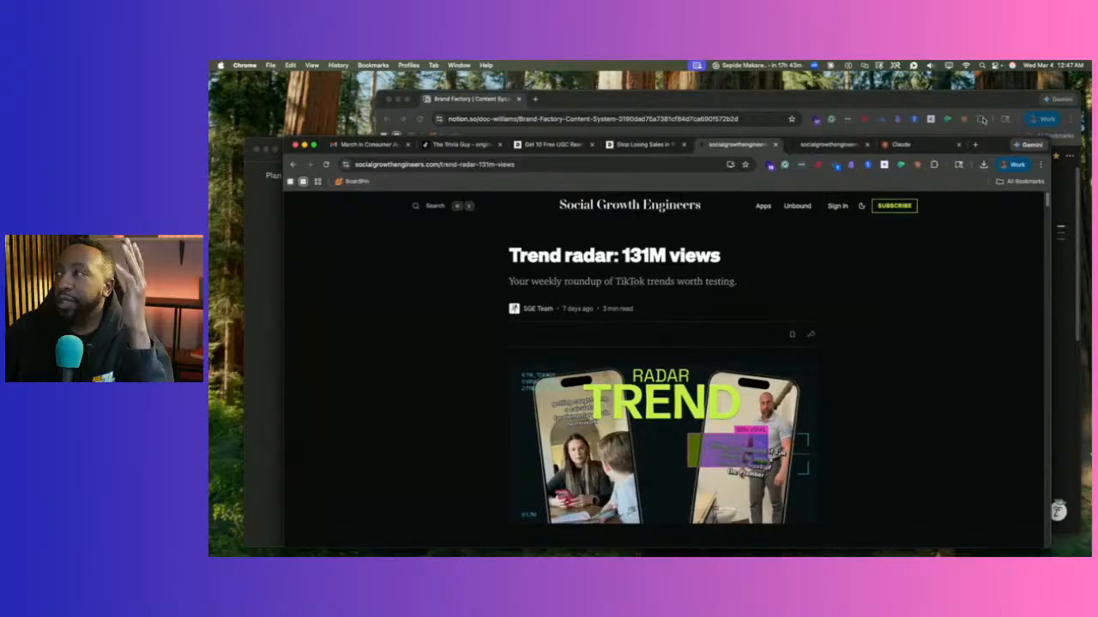
drag(1000, 153, 1038, 124)
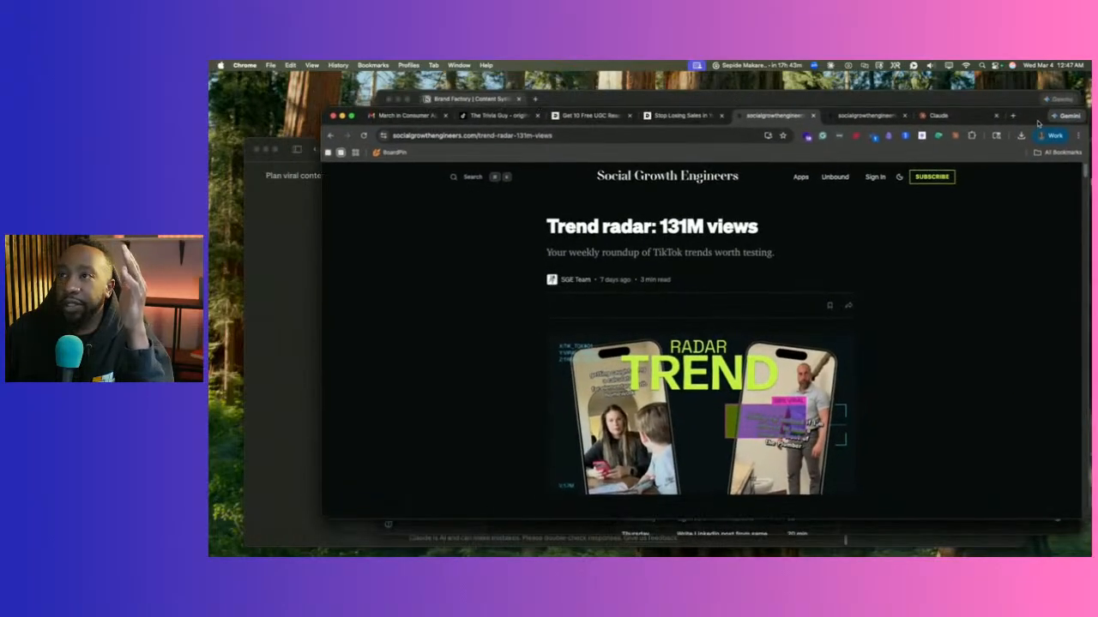
click(283, 240)
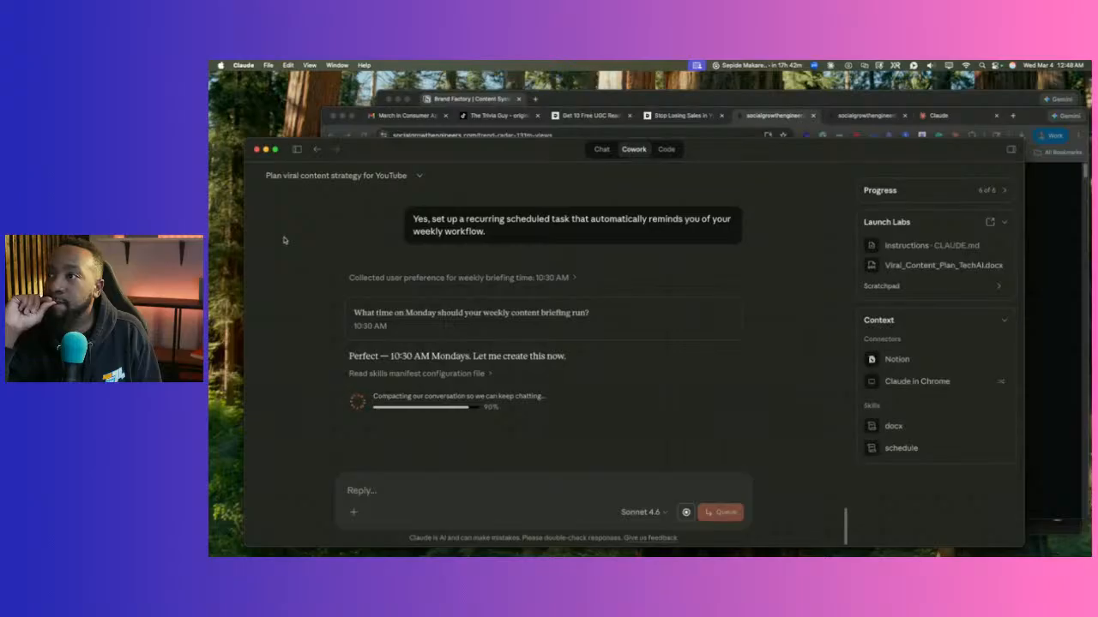
click(297, 149)
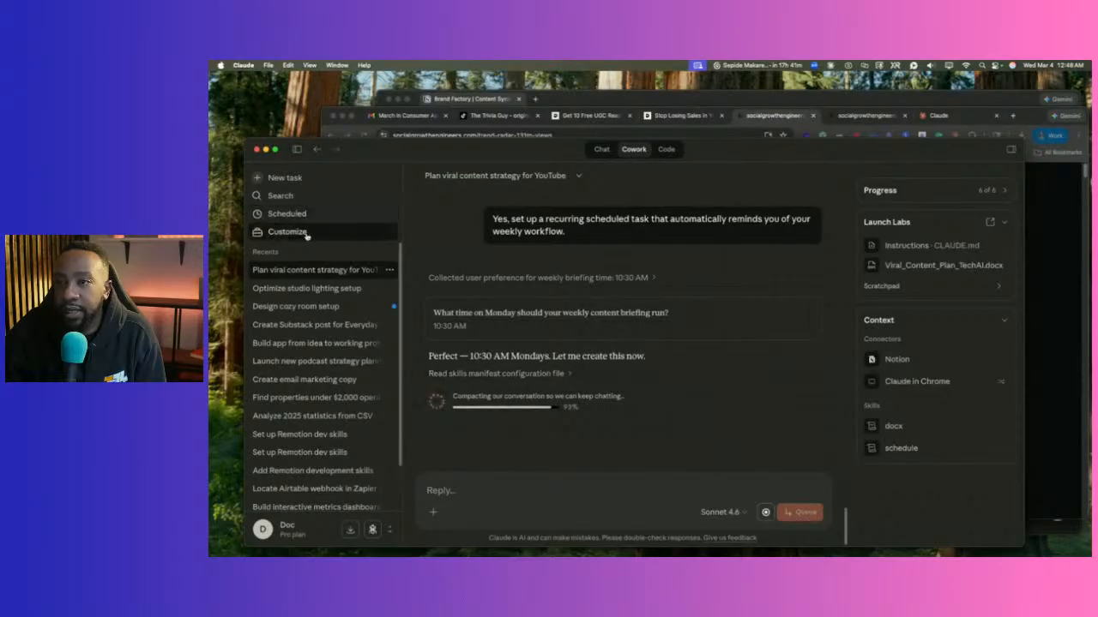
Check the still-empty Scheduled page, then reopen the Plan viral content strategy for YouTube task.
click(299, 150)
click(299, 150)
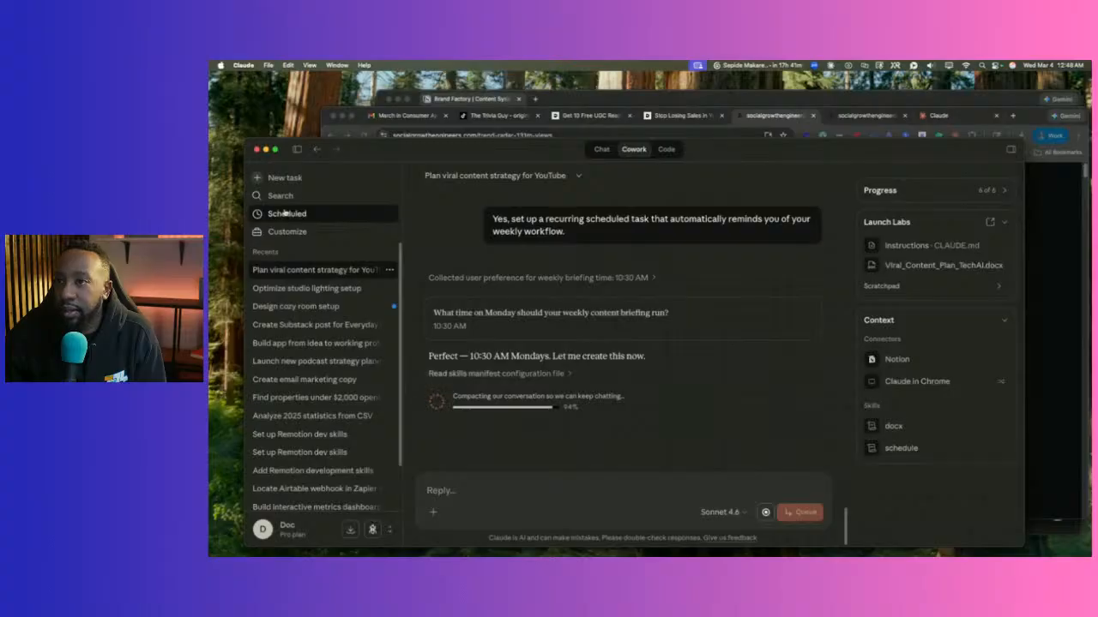
click(285, 213)
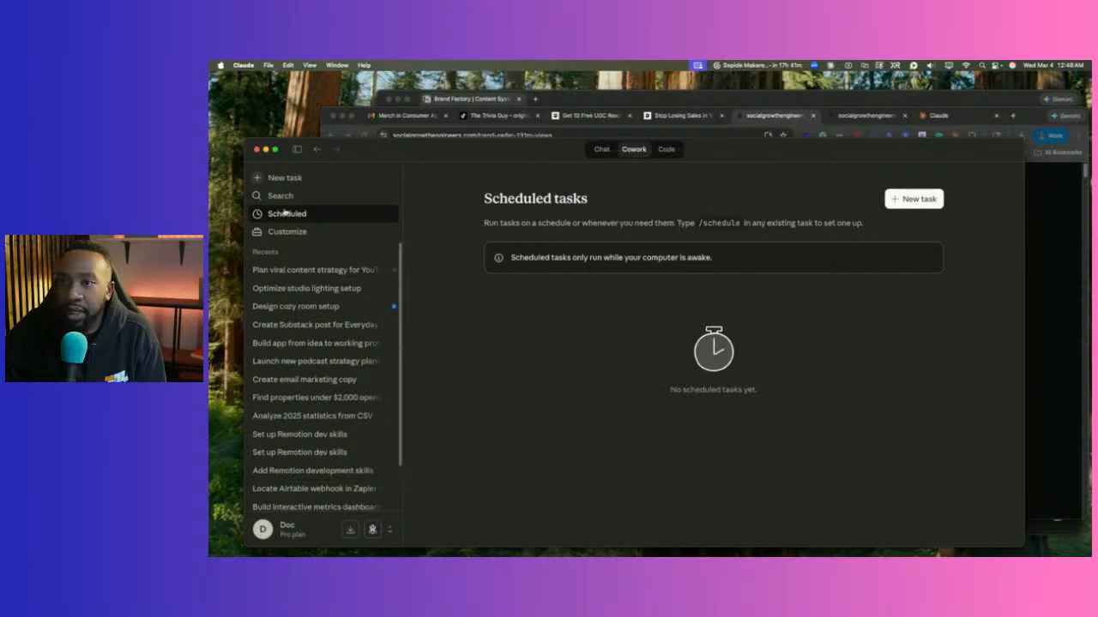
click(323, 270)
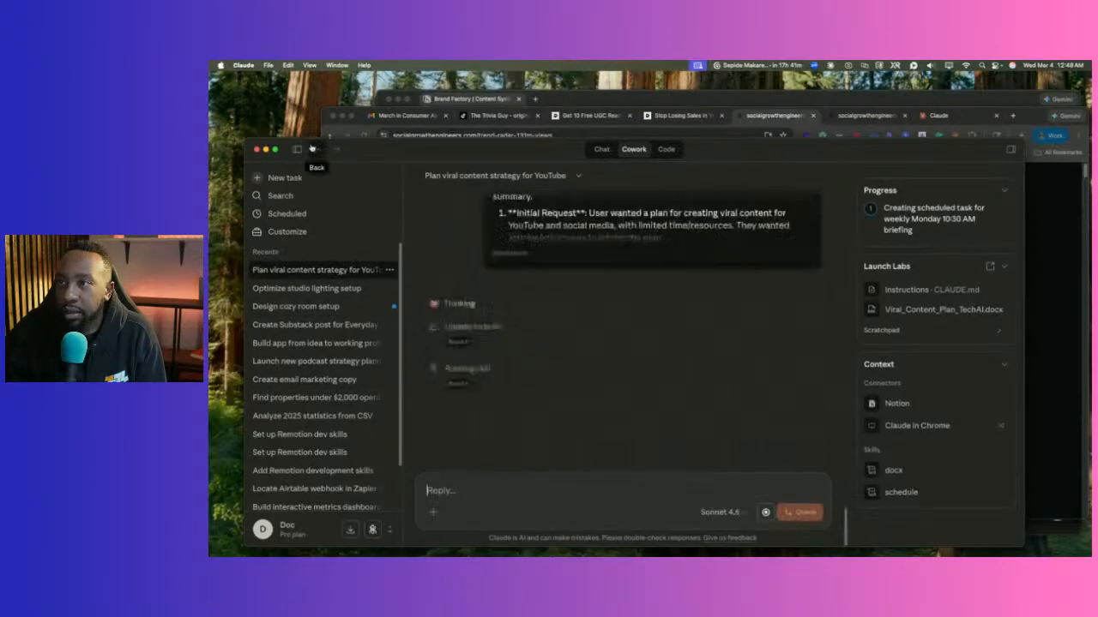
Collapse the sidebar and Progress summary, then switch to a blank new Chat conversation.
click(297, 149)
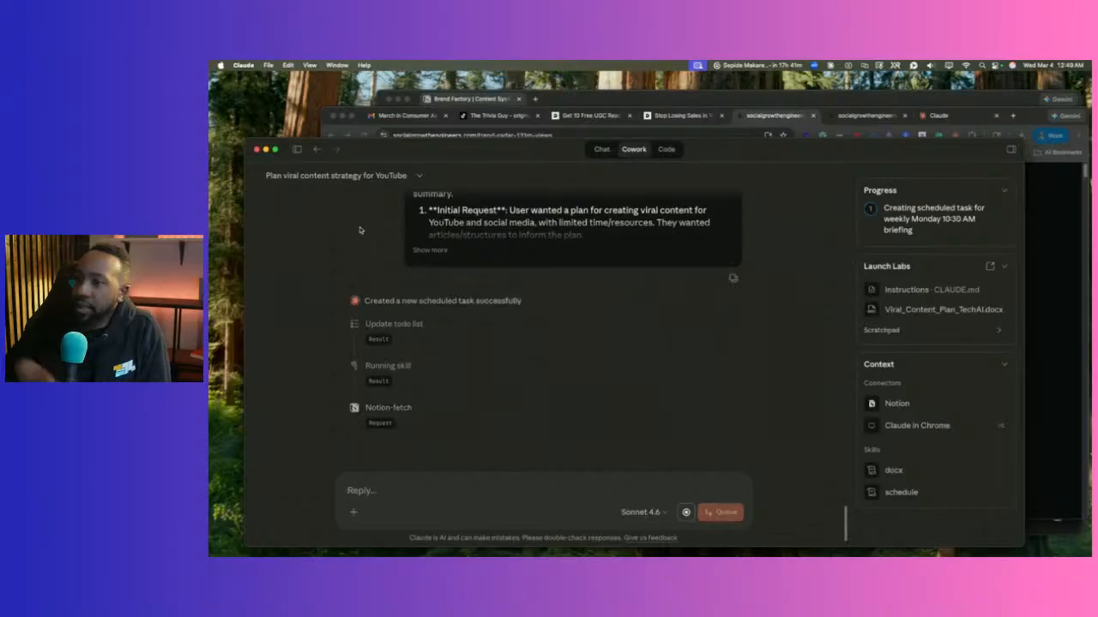
click(1001, 190)
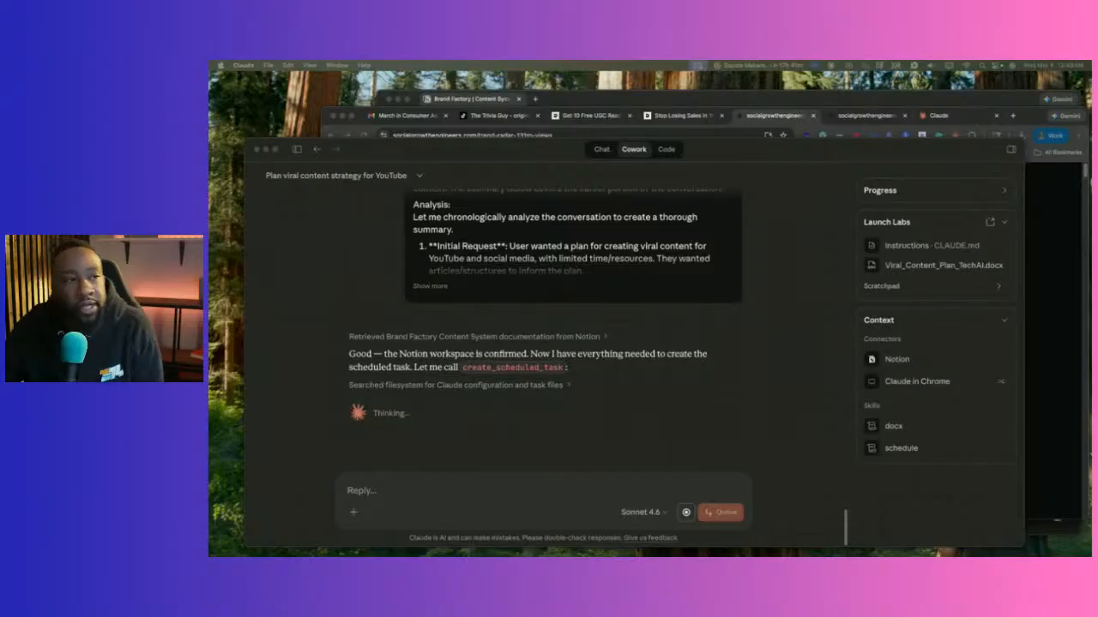
click(598, 151)
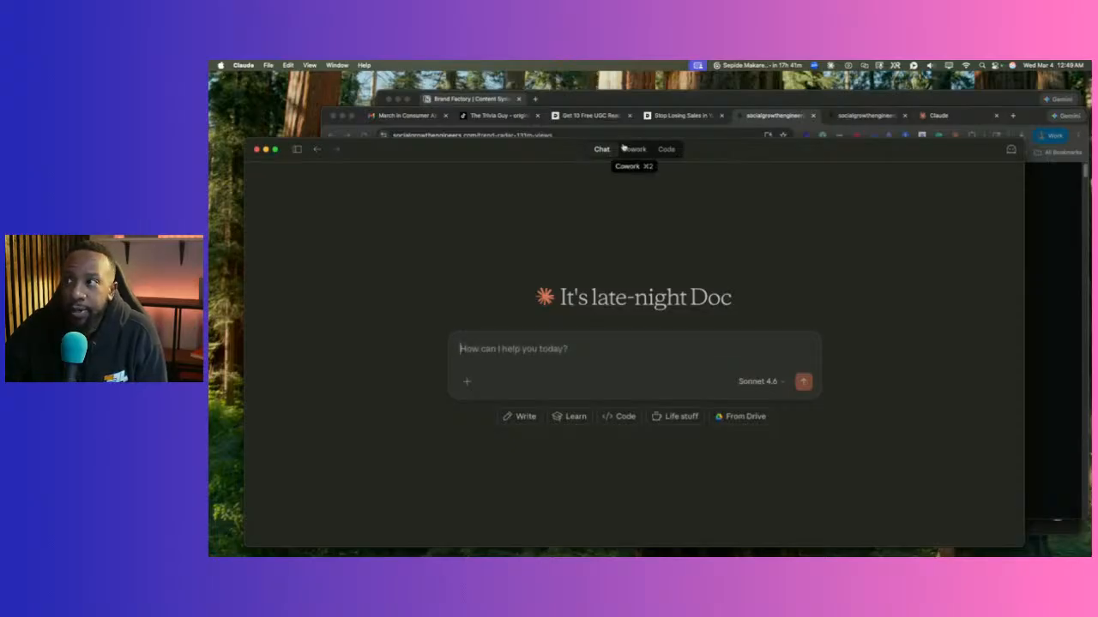
Look at the Code workspace, then return to the Cowork YouTube strategy chat and scroll to its latest progress.
click(630, 149)
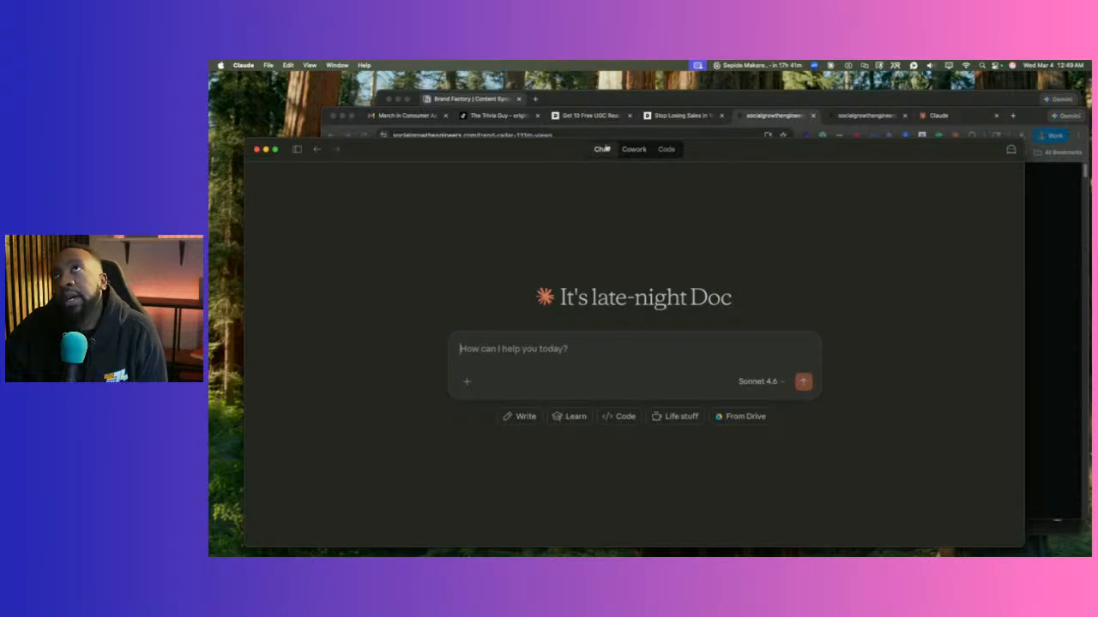
click(667, 150)
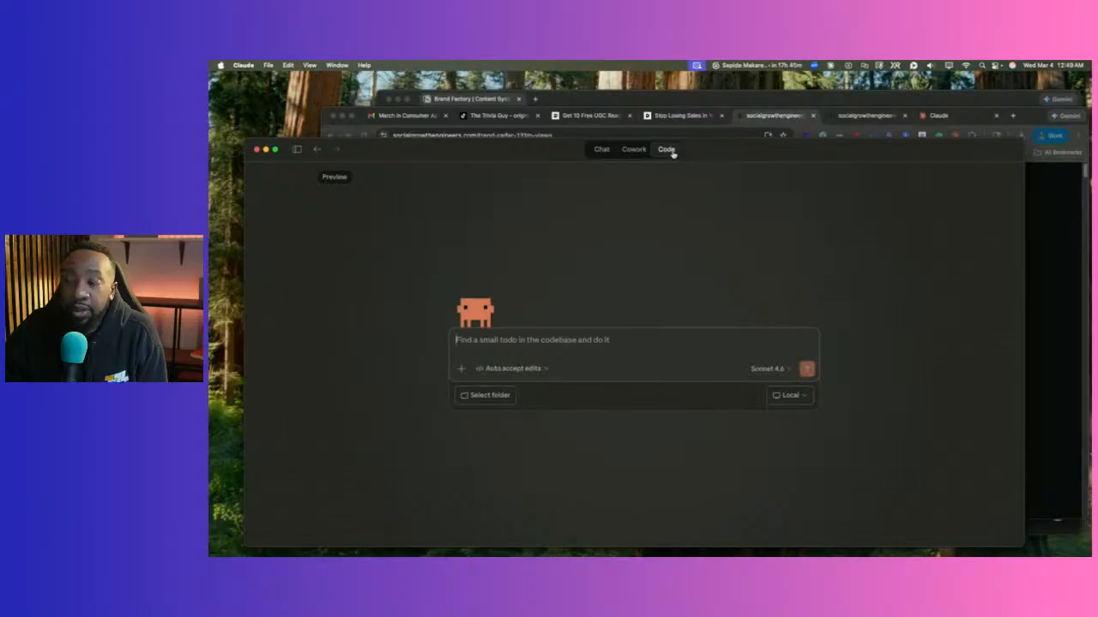
click(634, 151)
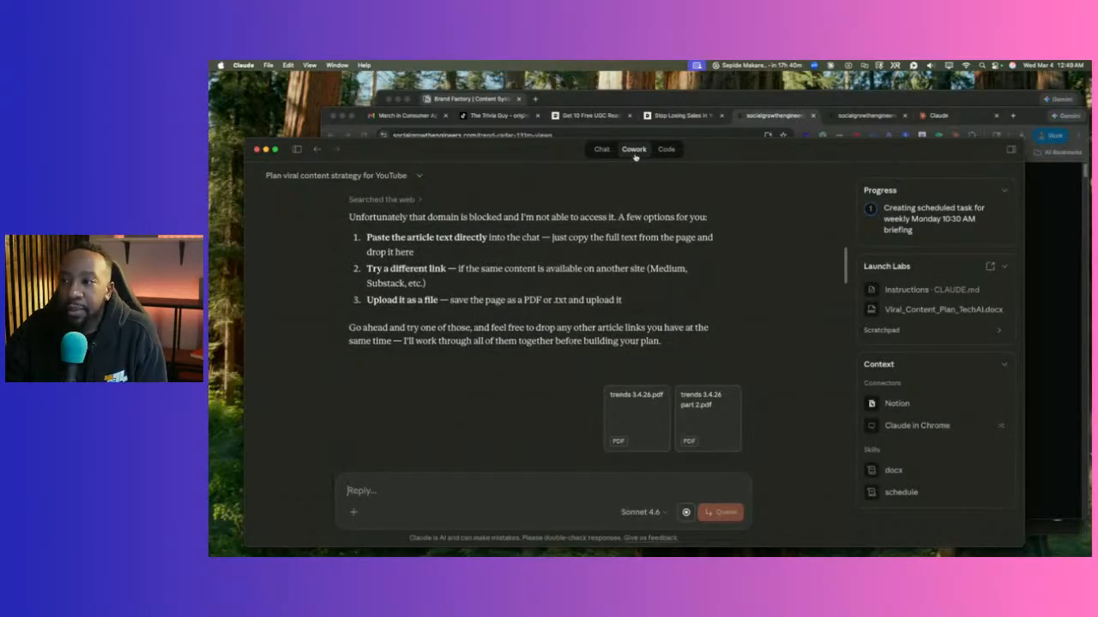
scroll(638, 255, down, 20)
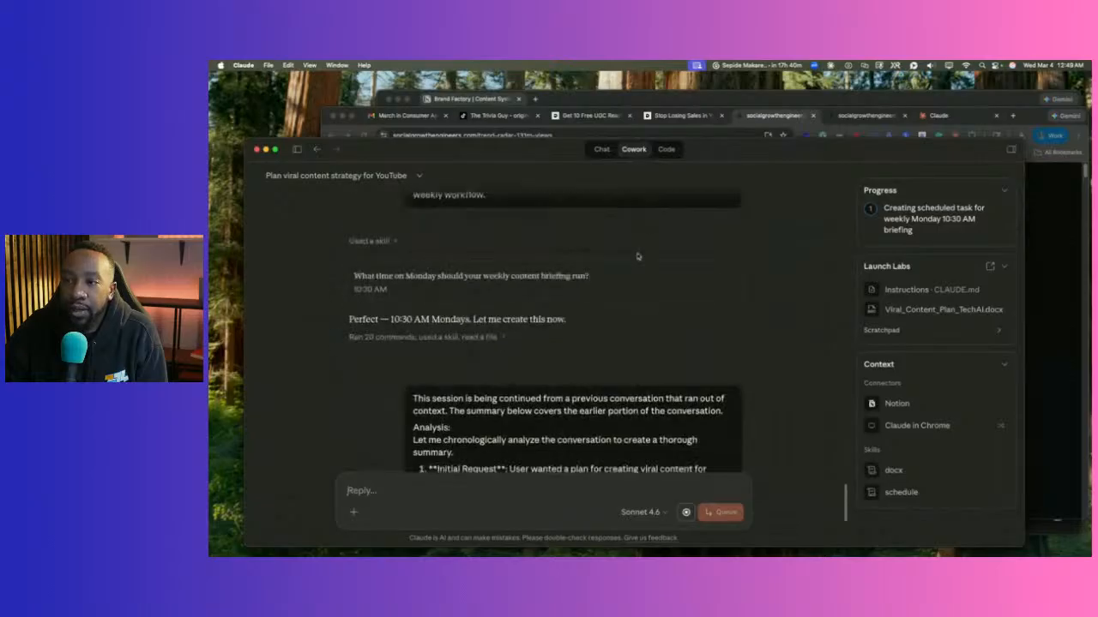
scroll(638, 256, down, 5)
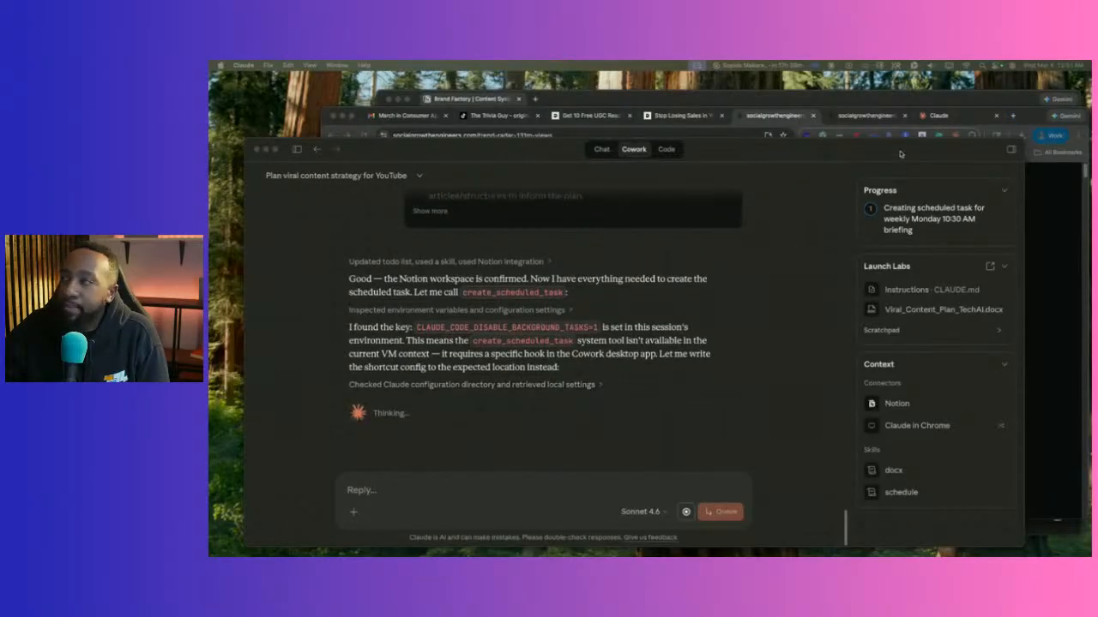
Open braingrid.ai in a new Chrome tab.
click(1014, 118)
click(1012, 118)
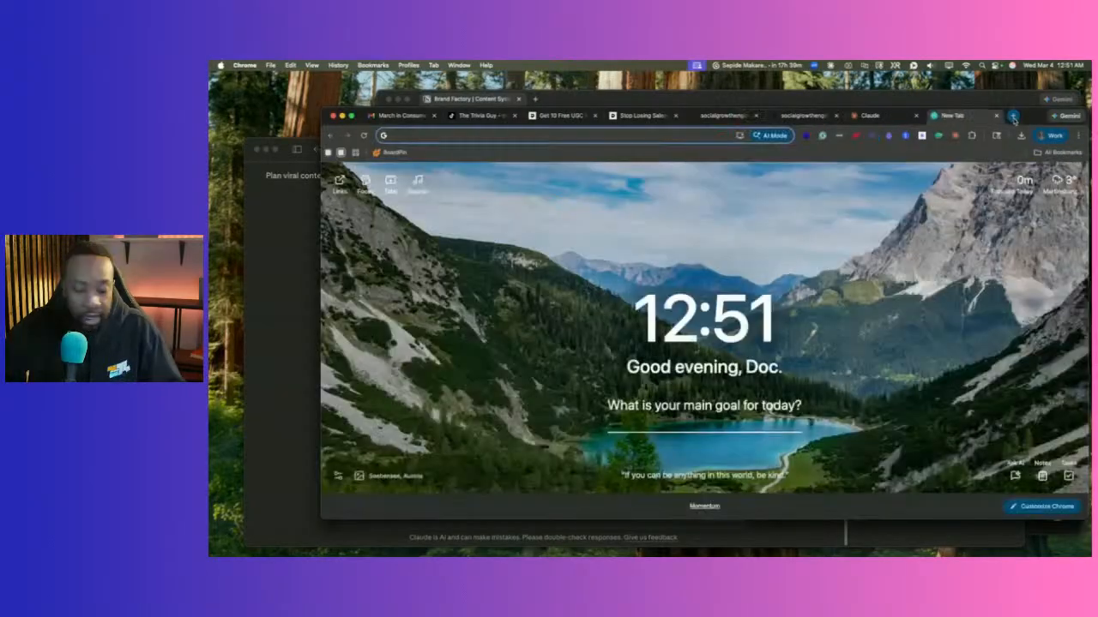
text(brain)
key(Return)
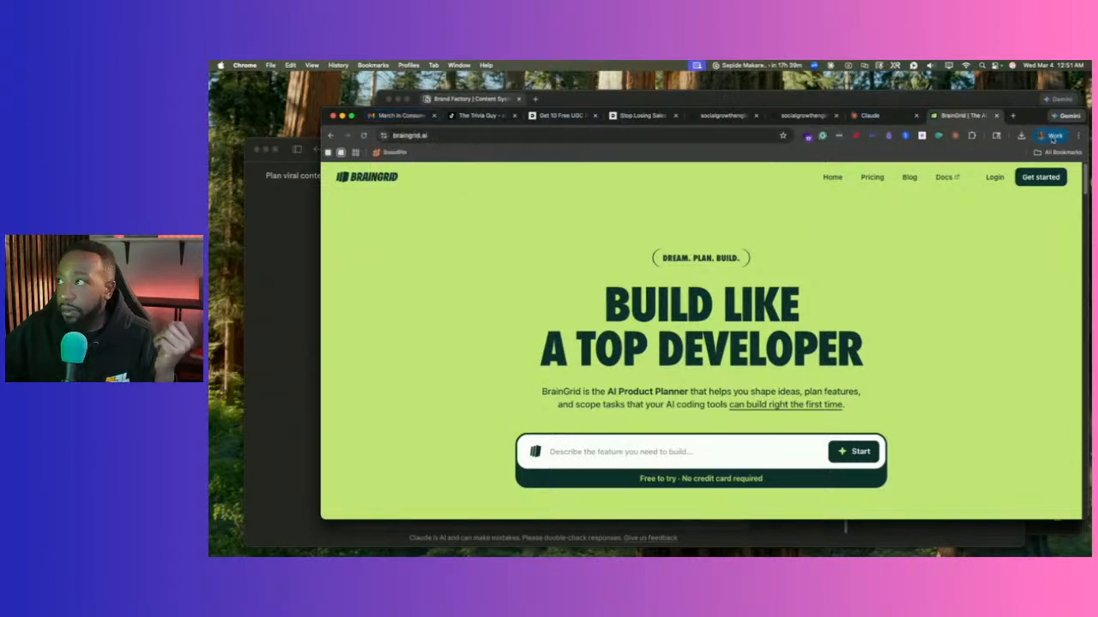
Check the Gmail newsletter tab and the Claude web chat tab, then minimize Chrome.
click(400, 115)
click(871, 115)
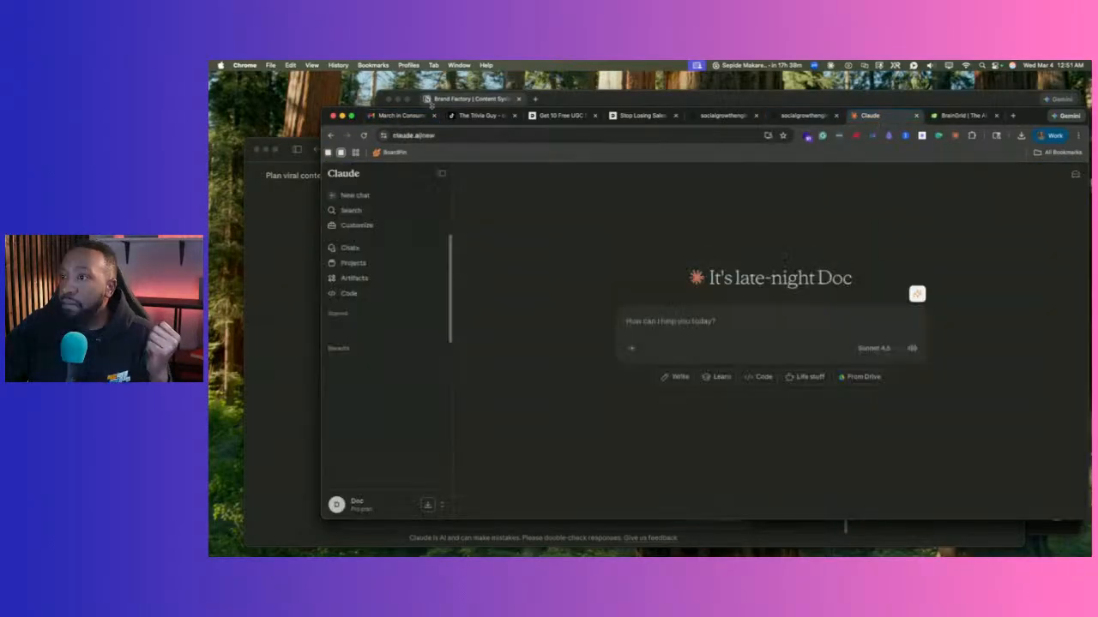
click(341, 116)
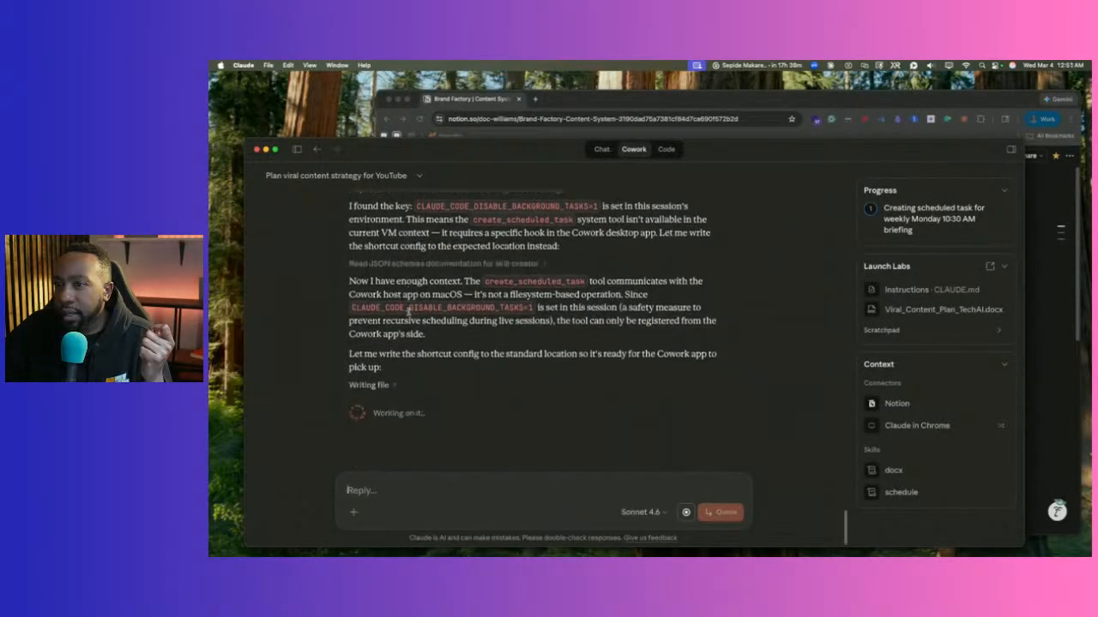
Expand the Writing file step to confirm the weekly-content-briefing config reached shortcuts.json.
click(385, 387)
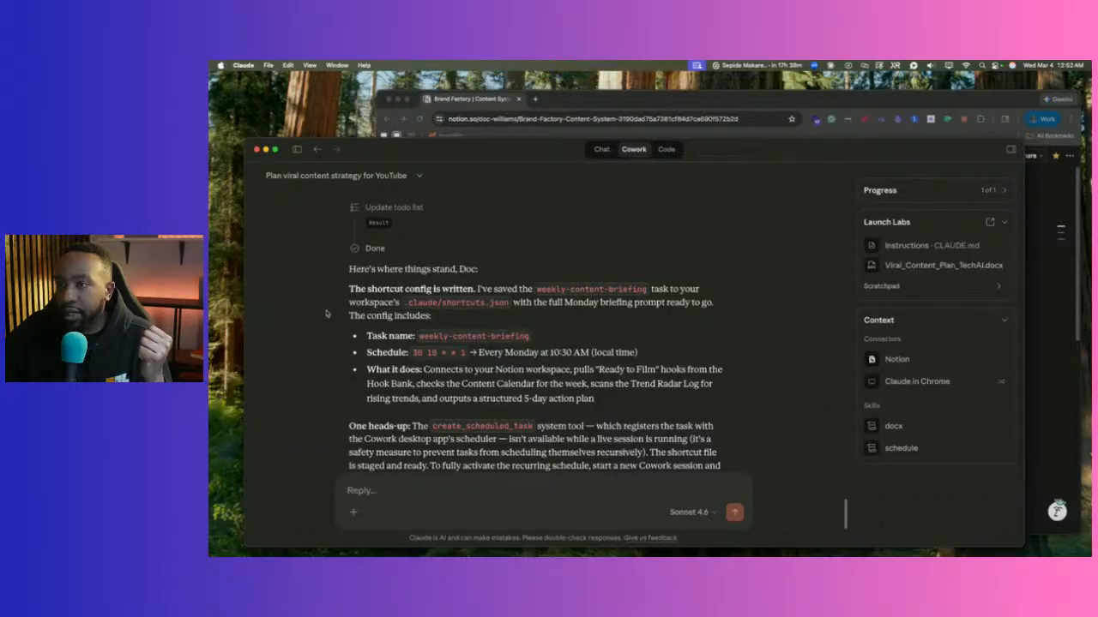
Copy the quoted scheduling prompt from Claude's reply.
scroll(320, 304, down, 2)
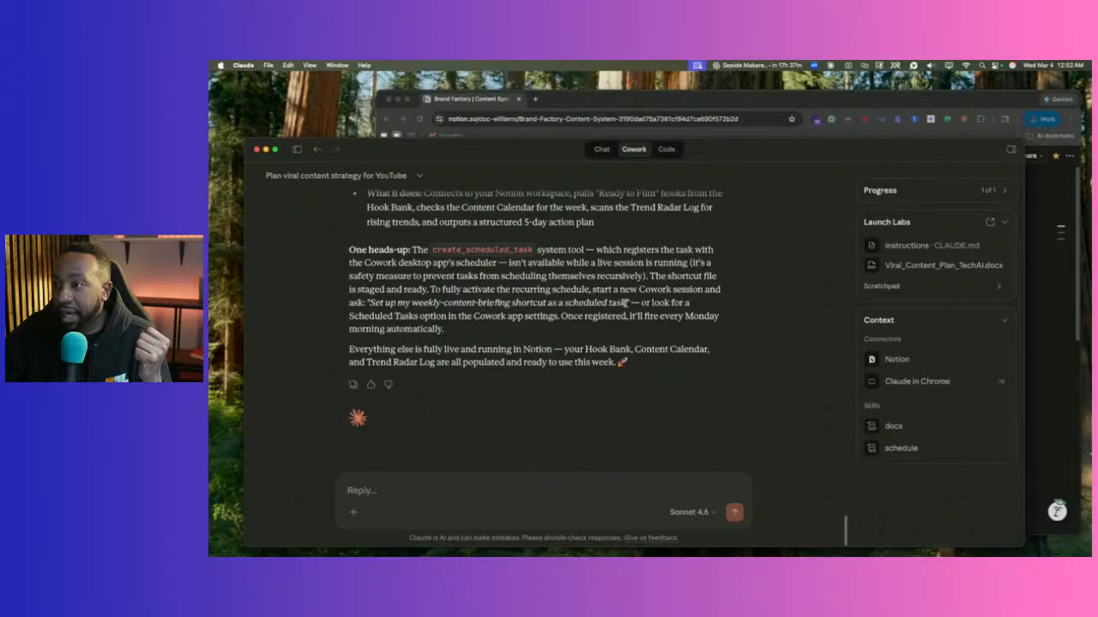
drag(625, 302, 372, 301)
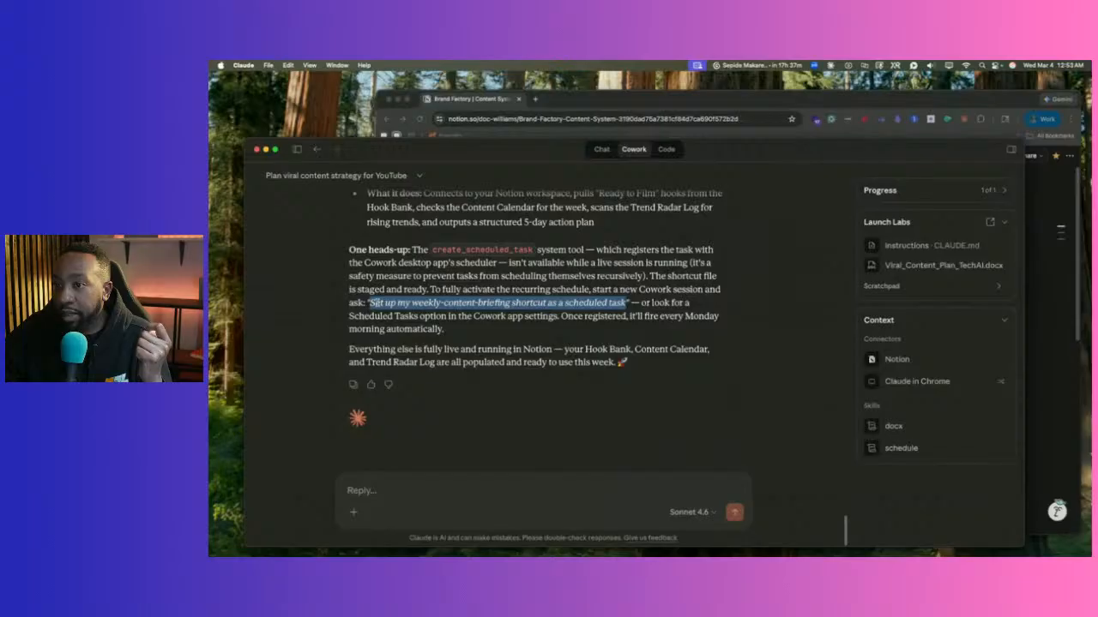
right_click(377, 304)
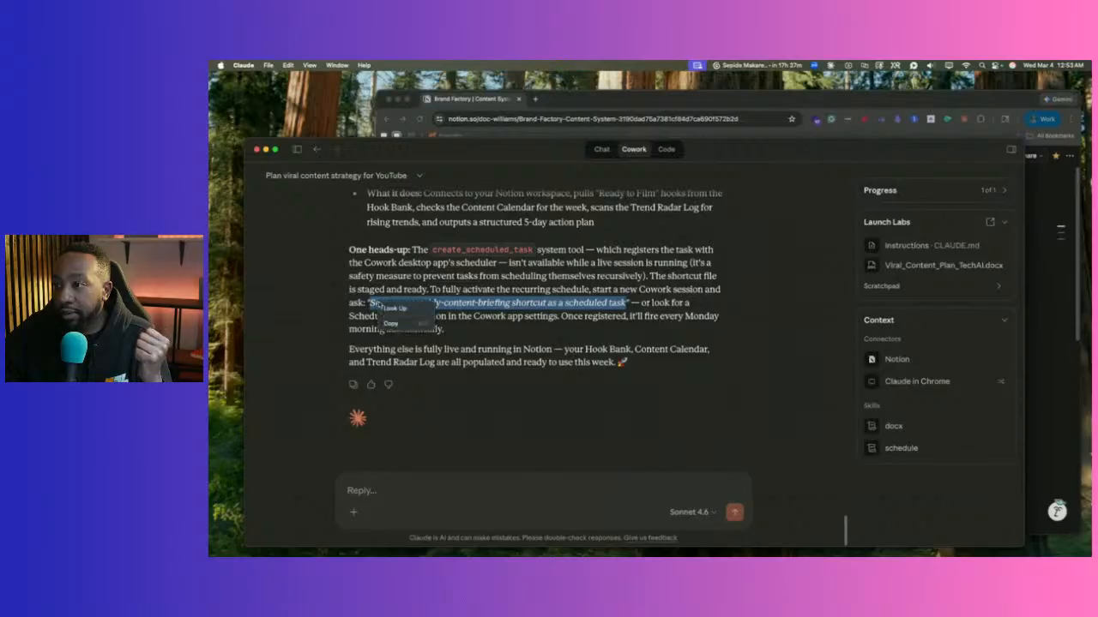
click(393, 324)
click(578, 338)
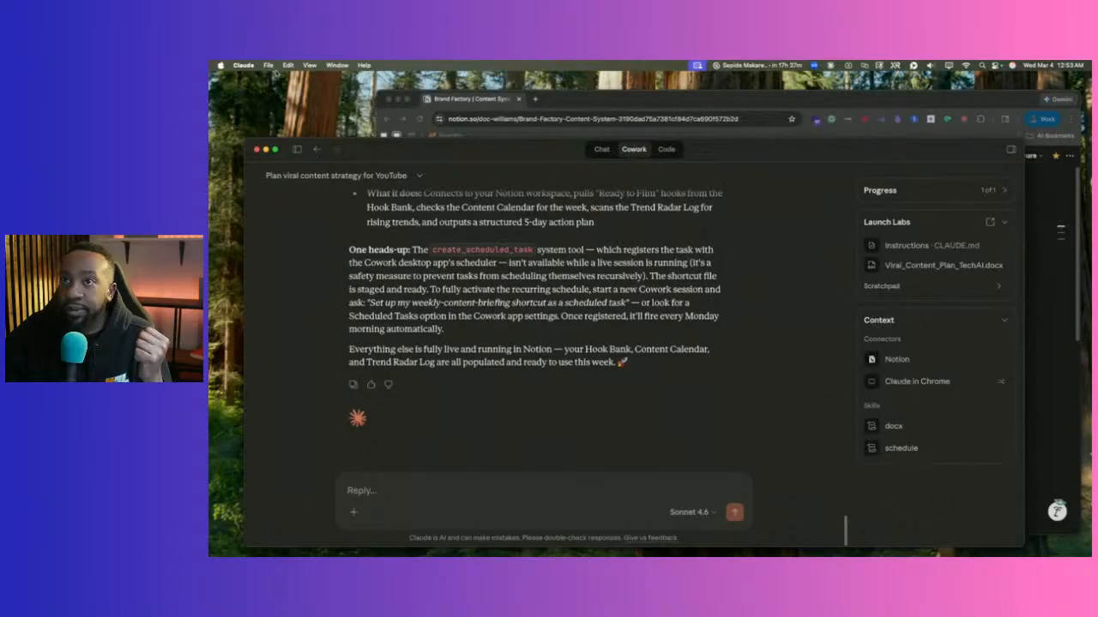
Quit Claude, then reopen it and place its window over Chrome.
click(243, 65)
click(273, 169)
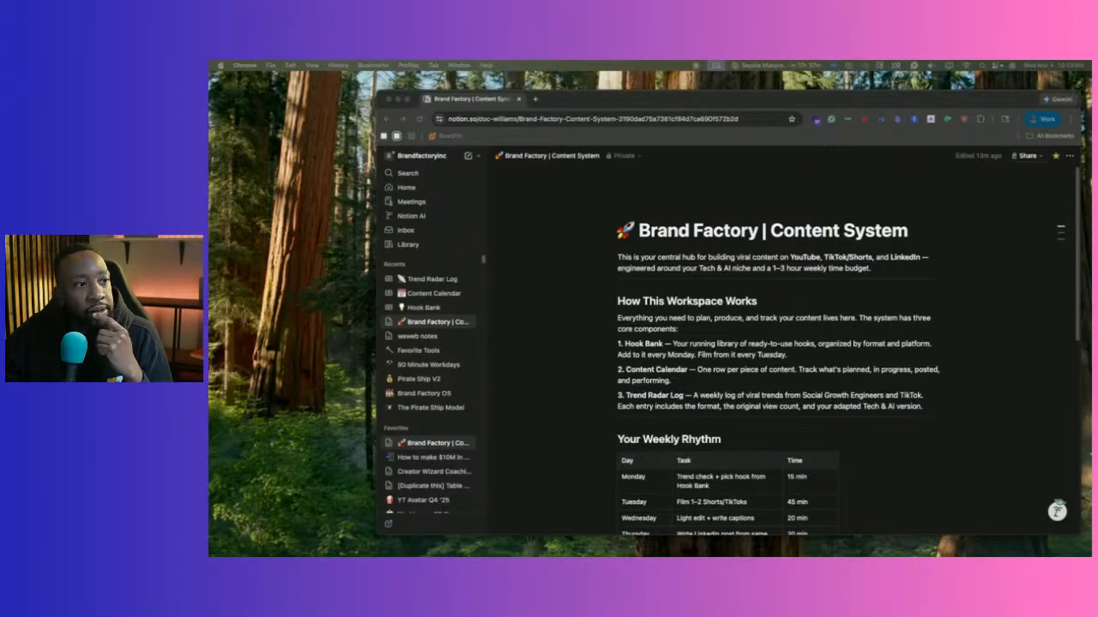
drag(210, 110, 457, 117)
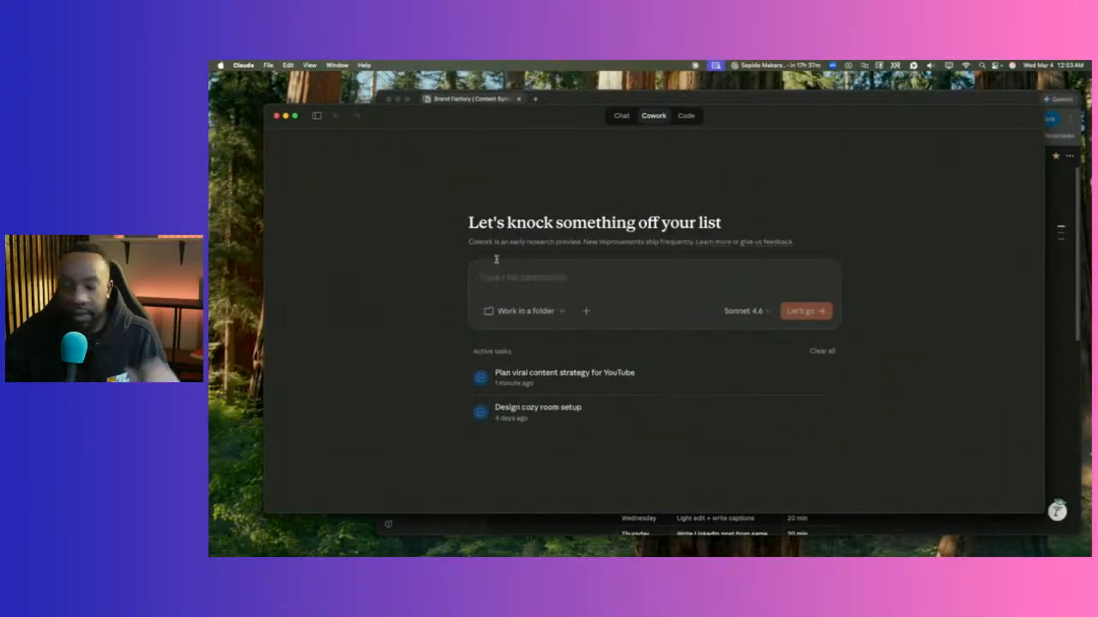
Paste the scheduling prompt, choose the Launch Labs folder, and launch it as a new Cowork task.
key(super+v)
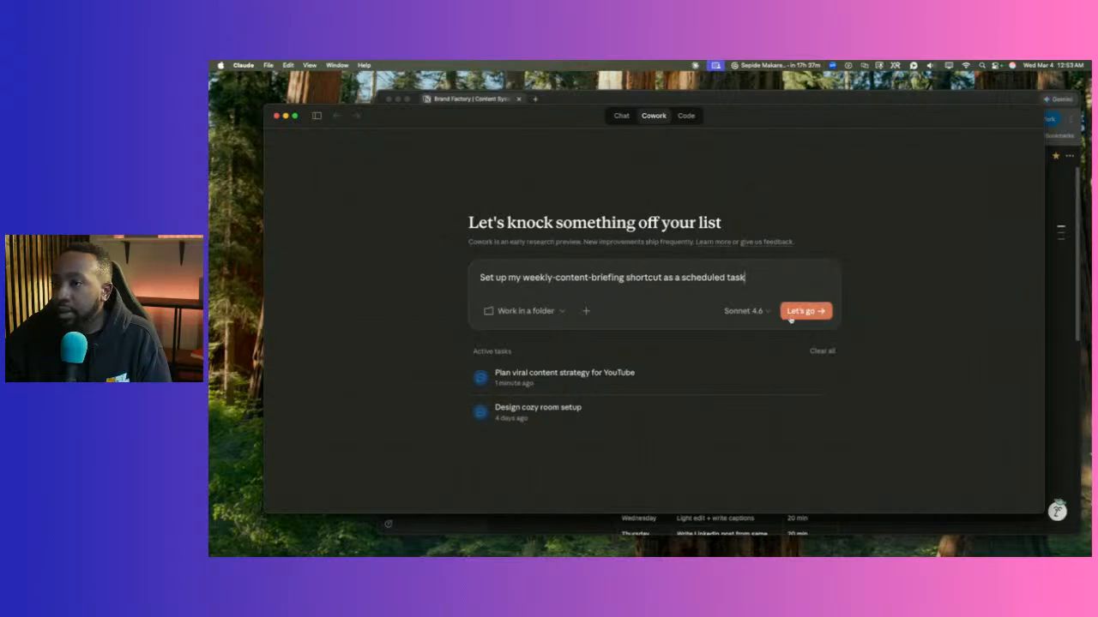
click(556, 316)
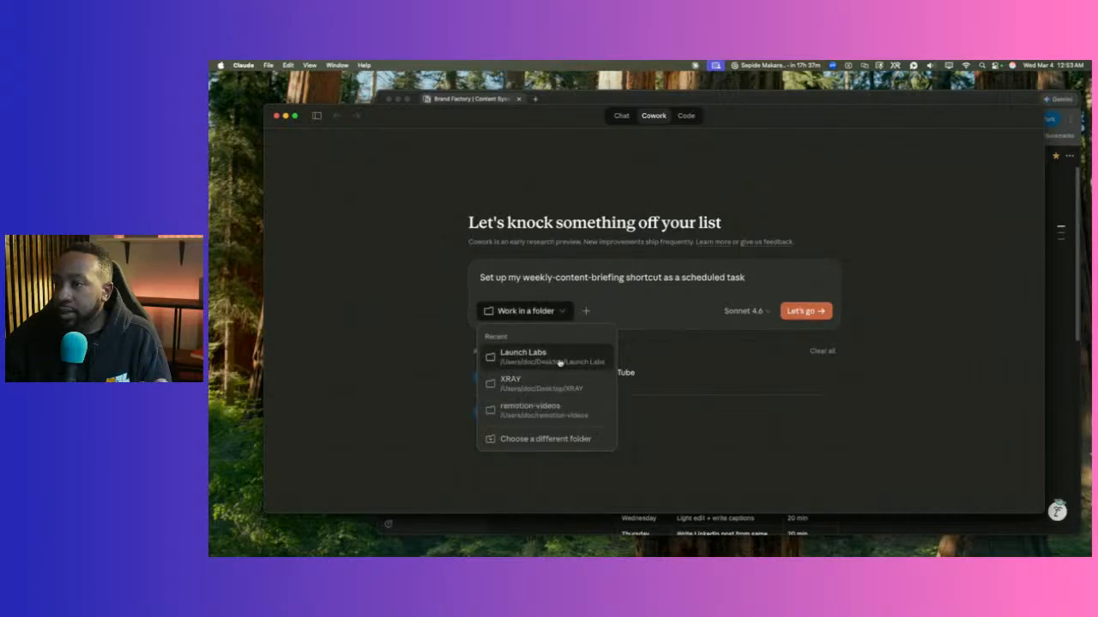
click(561, 360)
click(805, 310)
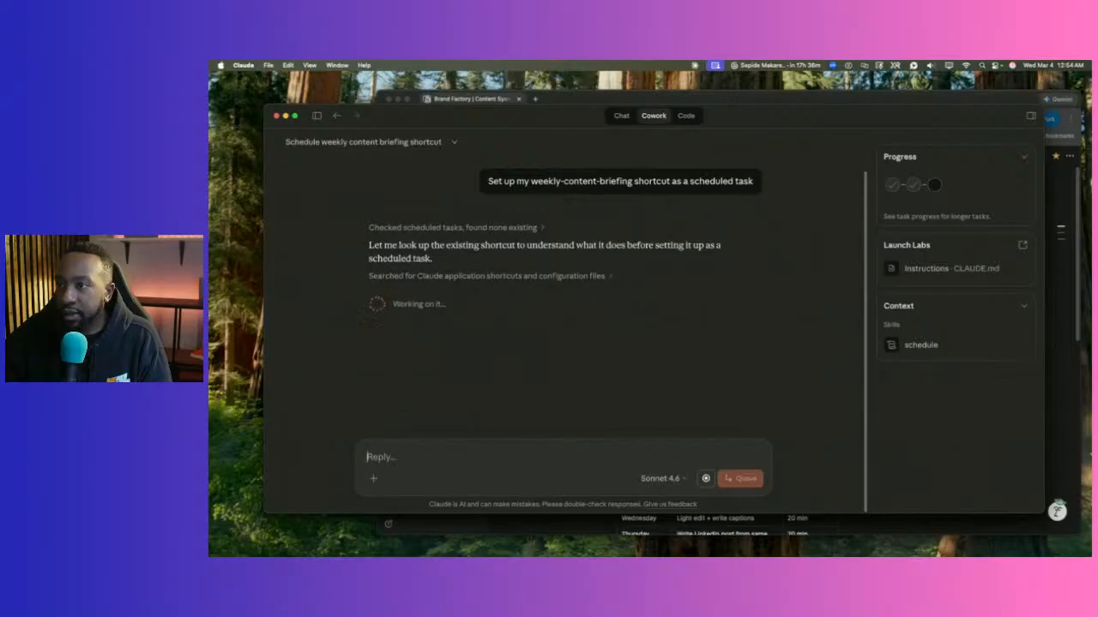
click(316, 115)
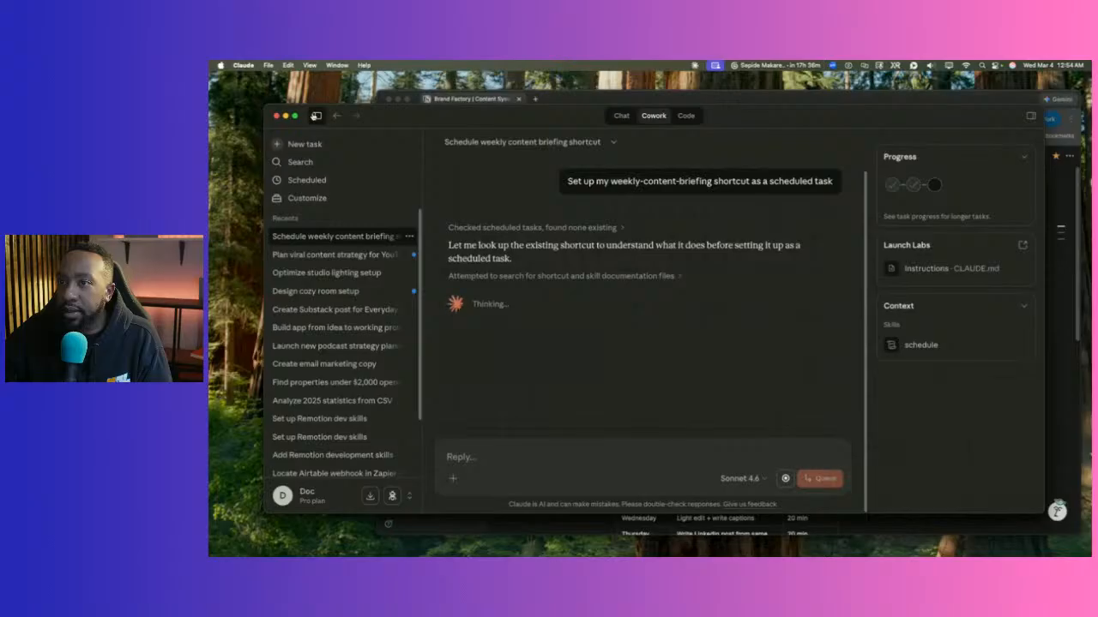
Confirm no scheduled tasks exist yet, then return to the scheduling task conversation.
click(328, 180)
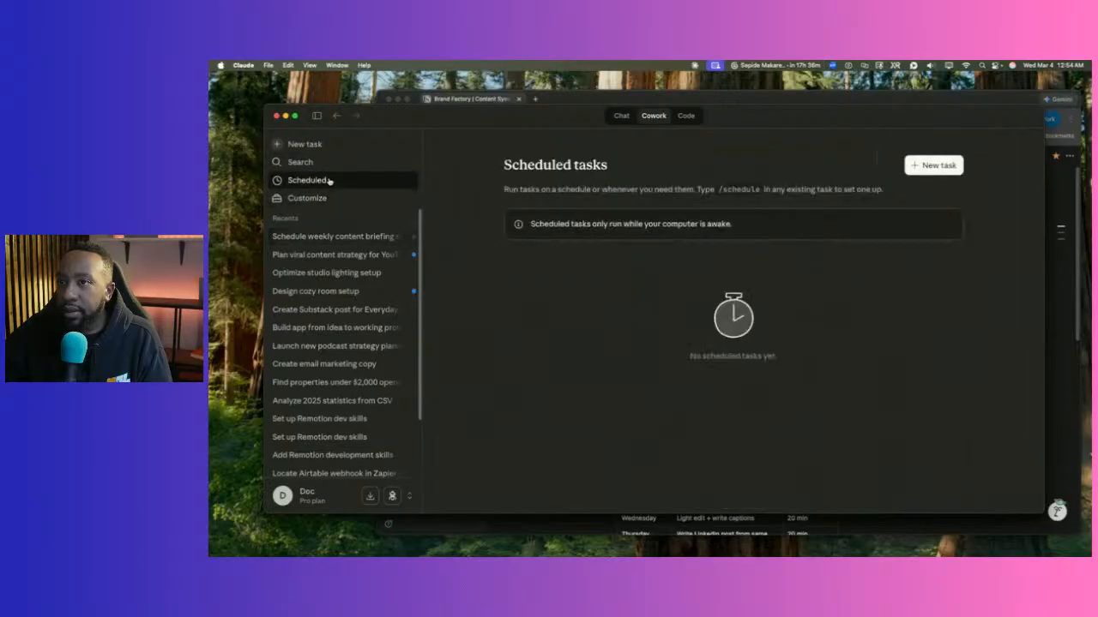
click(332, 236)
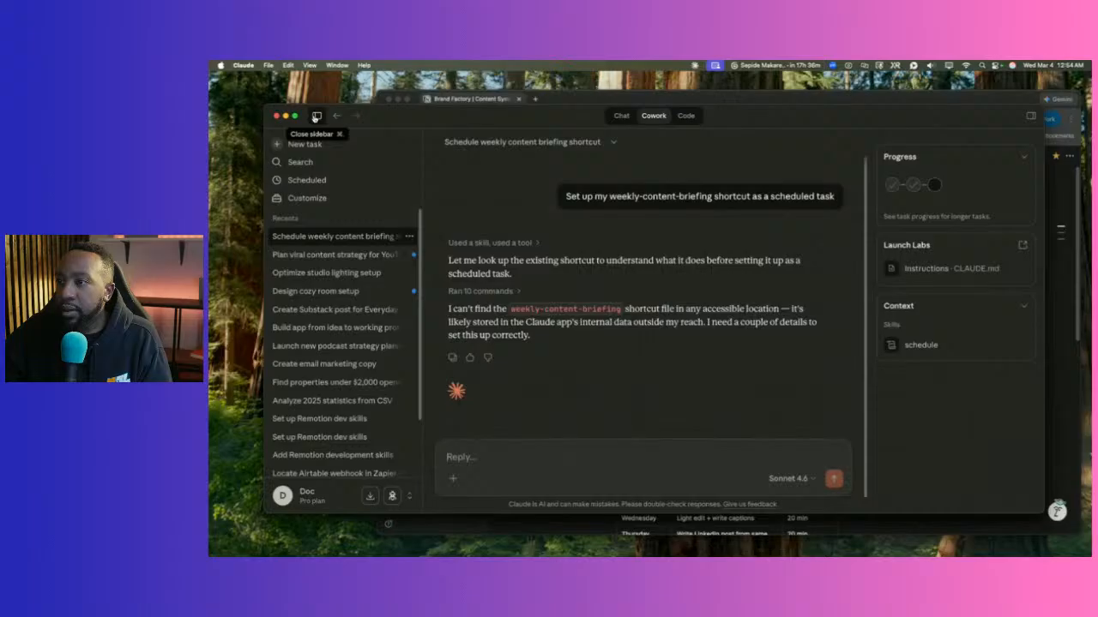
click(317, 116)
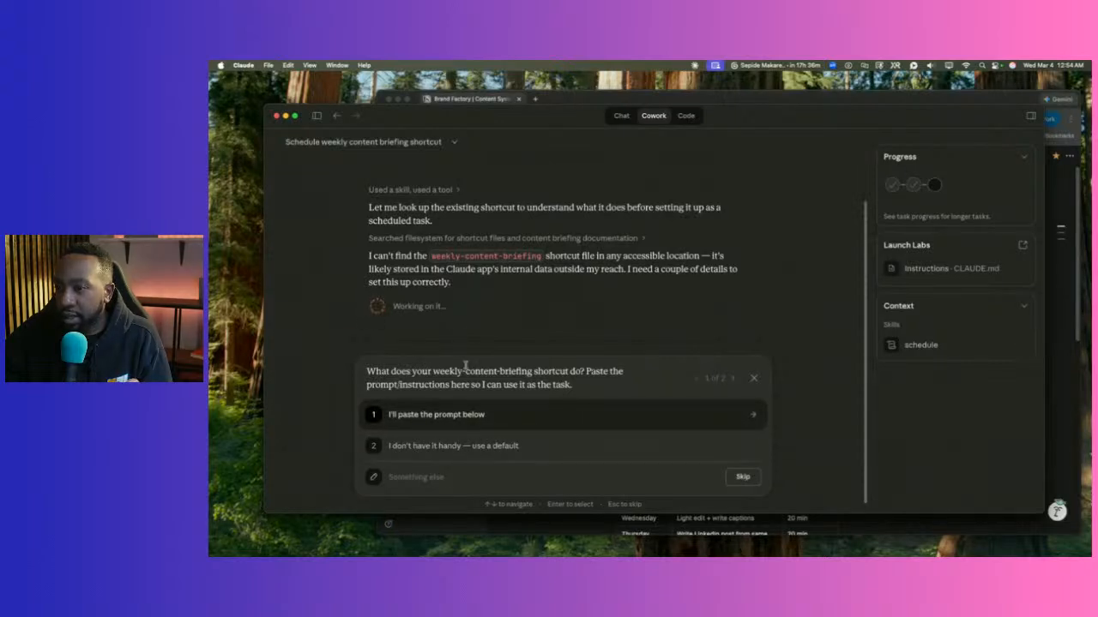
Skip the shortcut questions, then open the YouTube content strategy task from Recents.
click(753, 377)
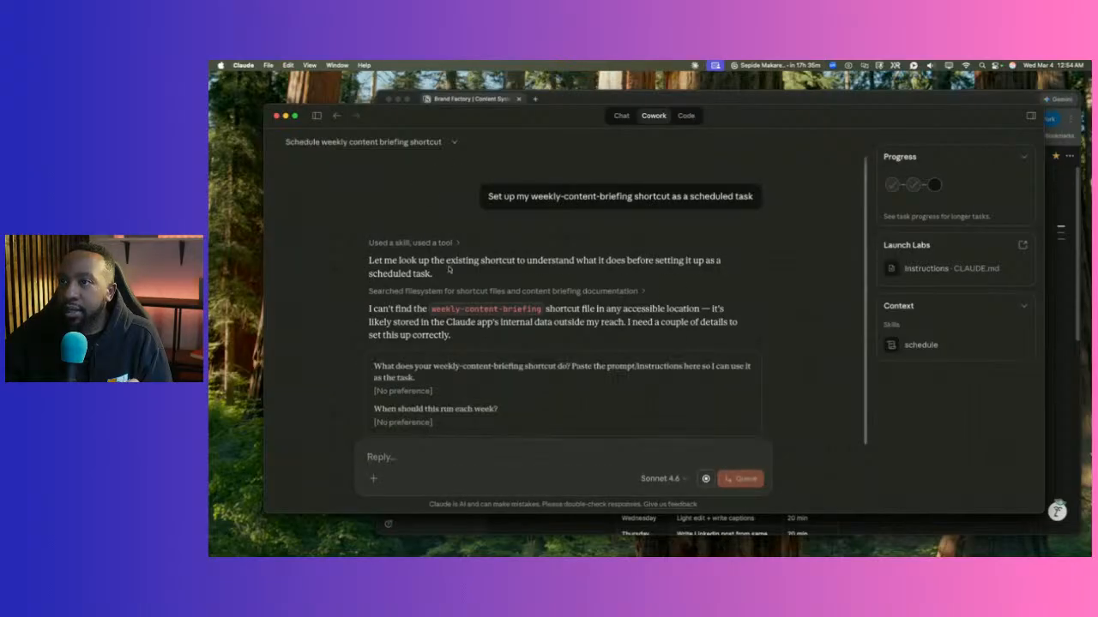
click(316, 115)
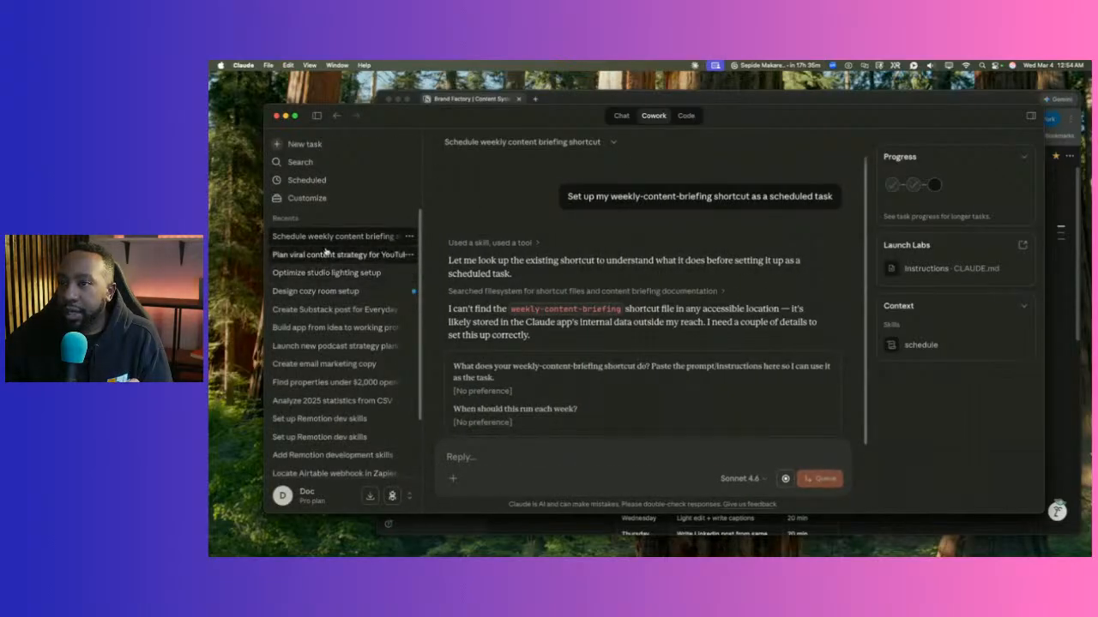
click(326, 254)
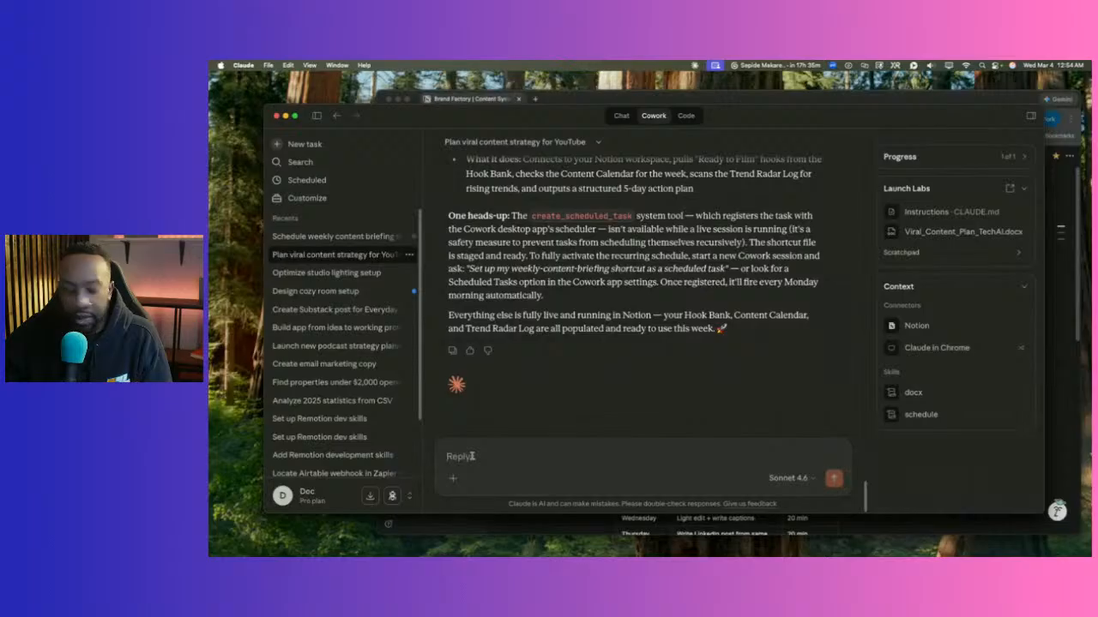
Paste and send the scheduling request, then confirm the 'Weekly content briefing' for Mondays at 10:30 AM.
key(super+v)
key(Return)
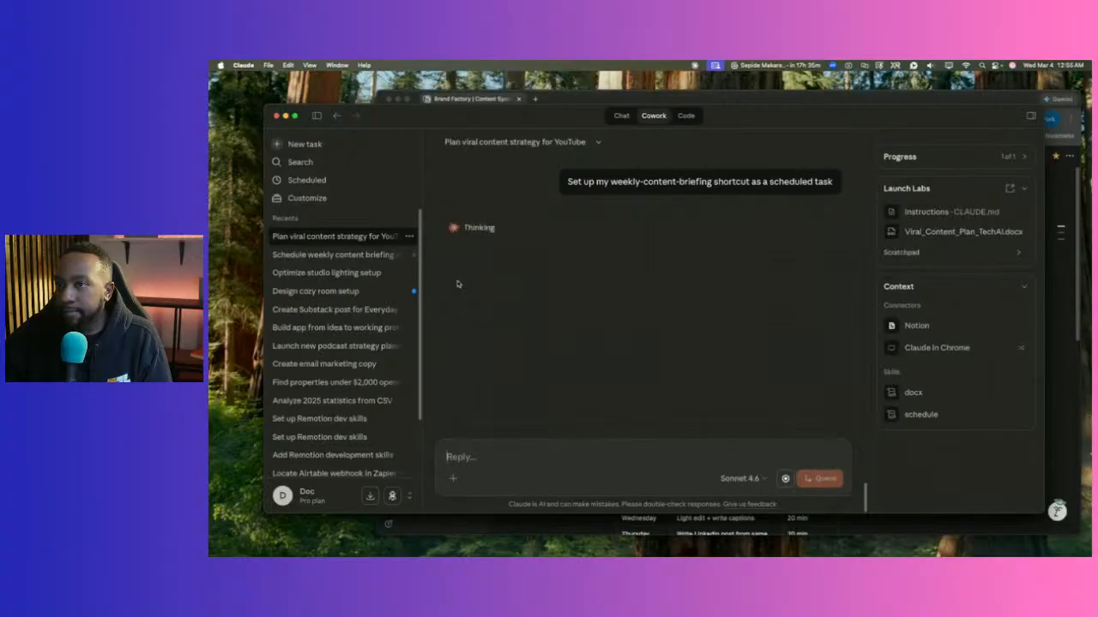
click(317, 116)
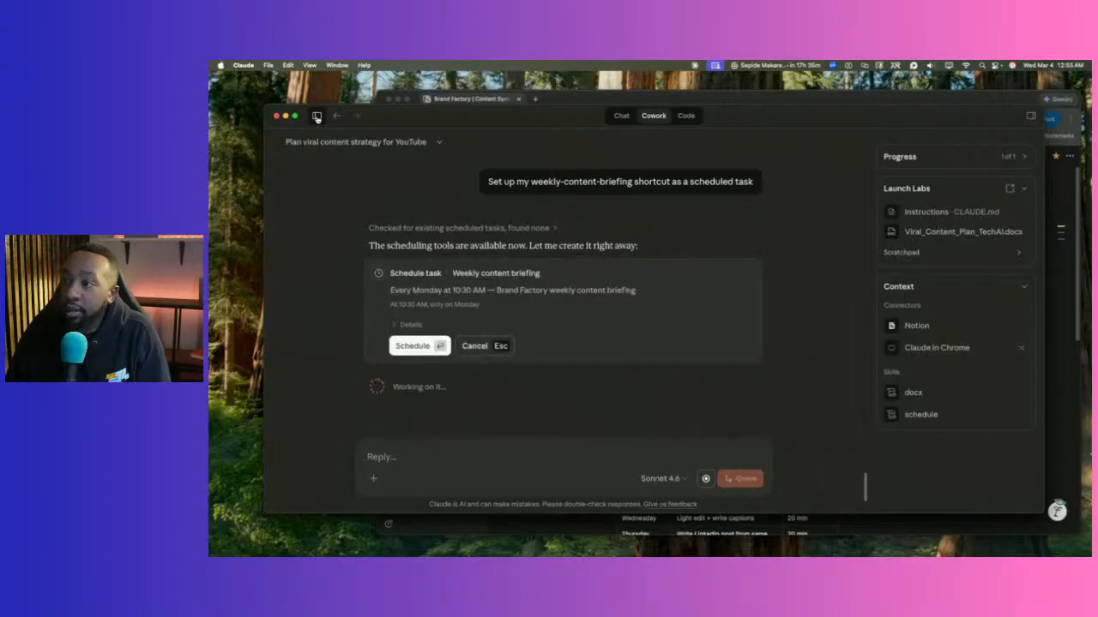
key(Return)
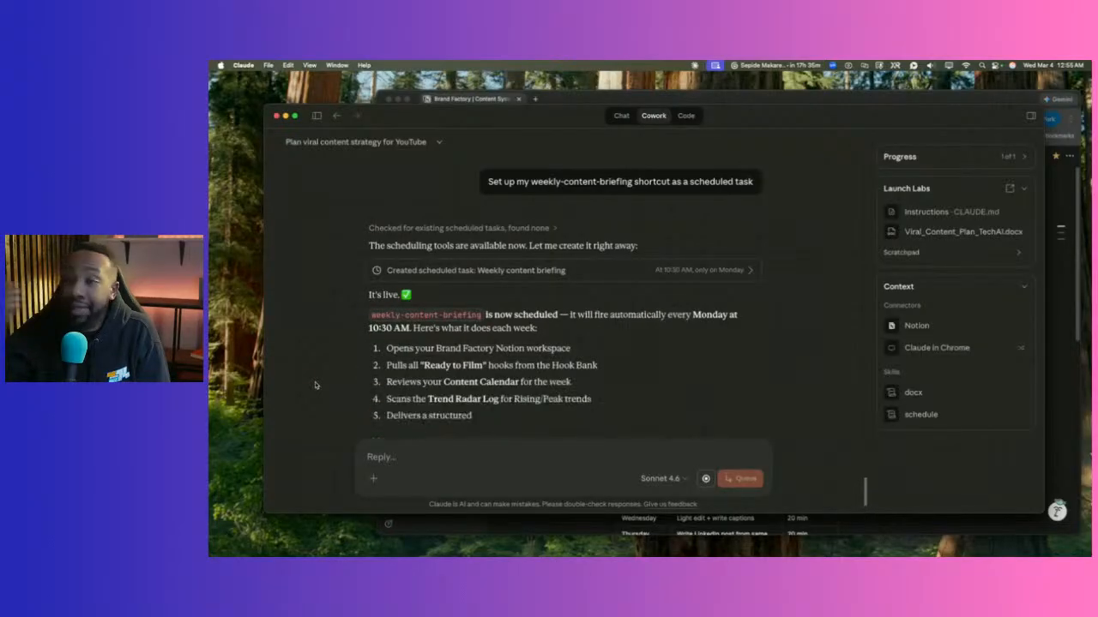
click(316, 115)
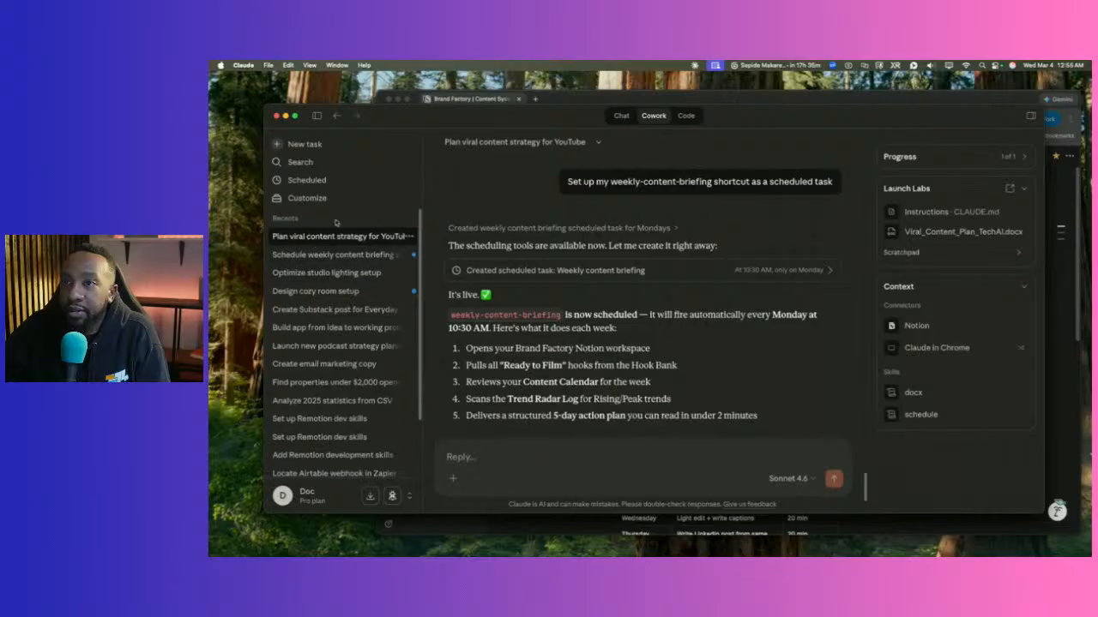
click(316, 115)
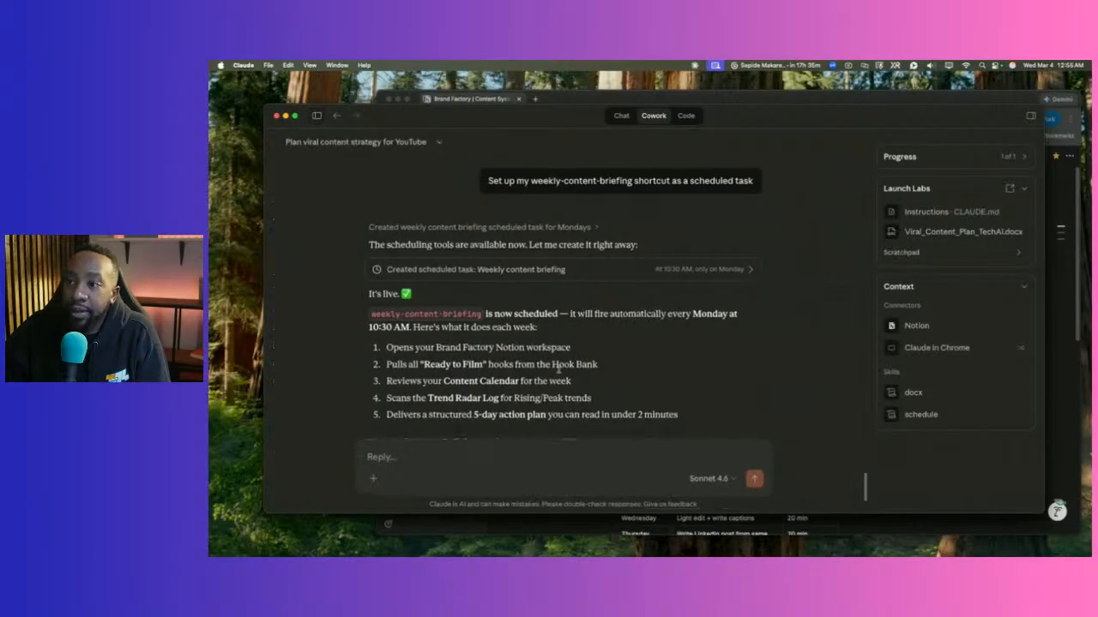
scroll(559, 369, down, 5)
scroll(515, 351, up, 10)
scroll(481, 343, down, 8)
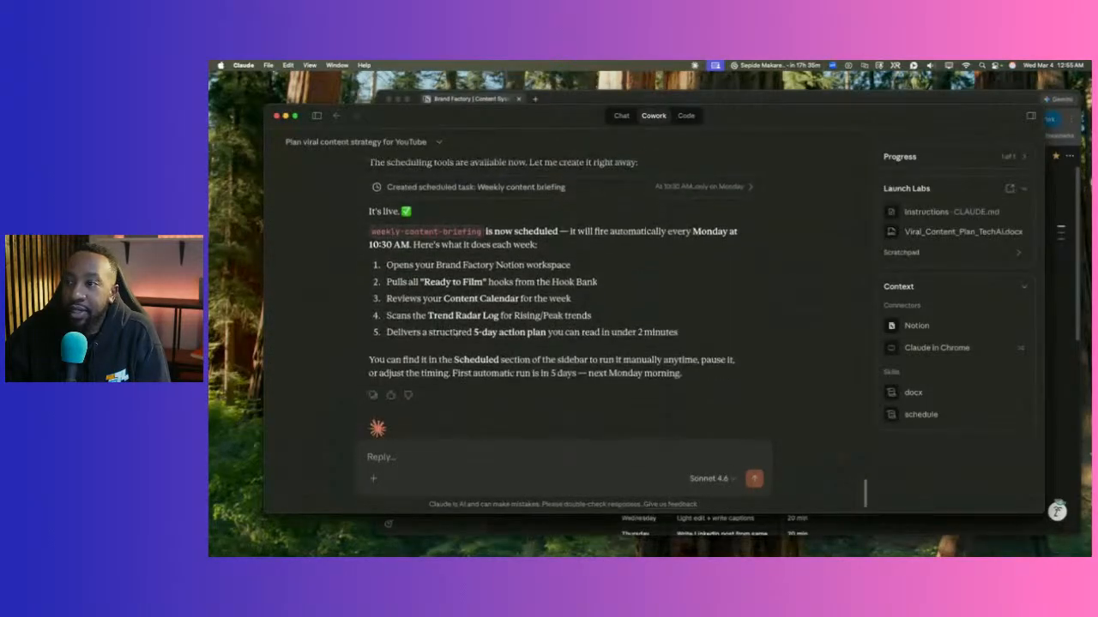
scroll(472, 317, up, 4)
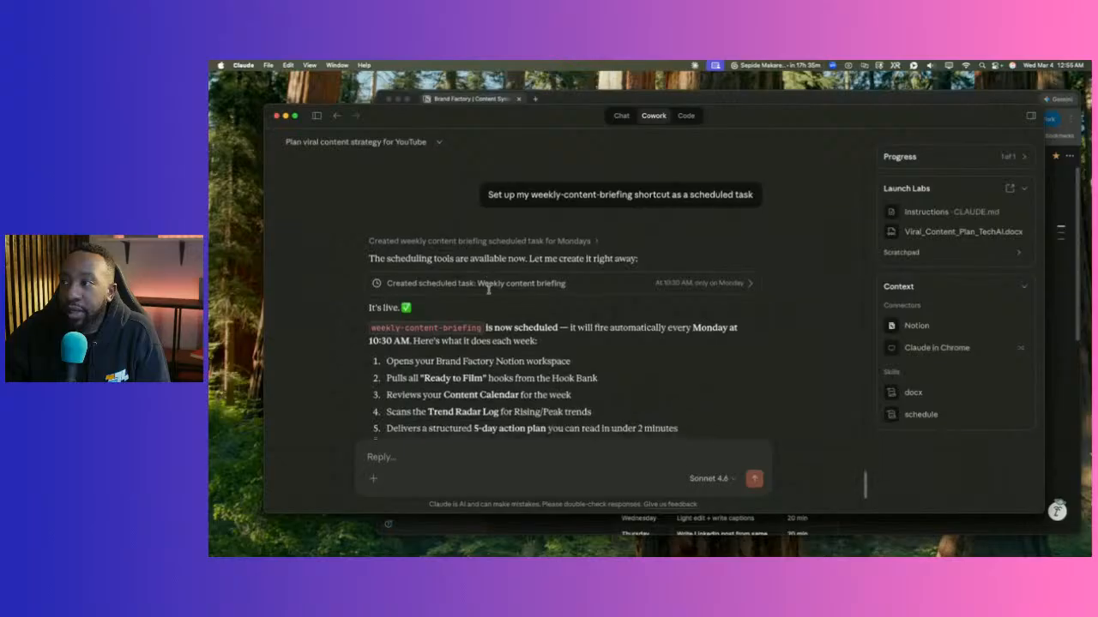
scroll(488, 290, down, 3)
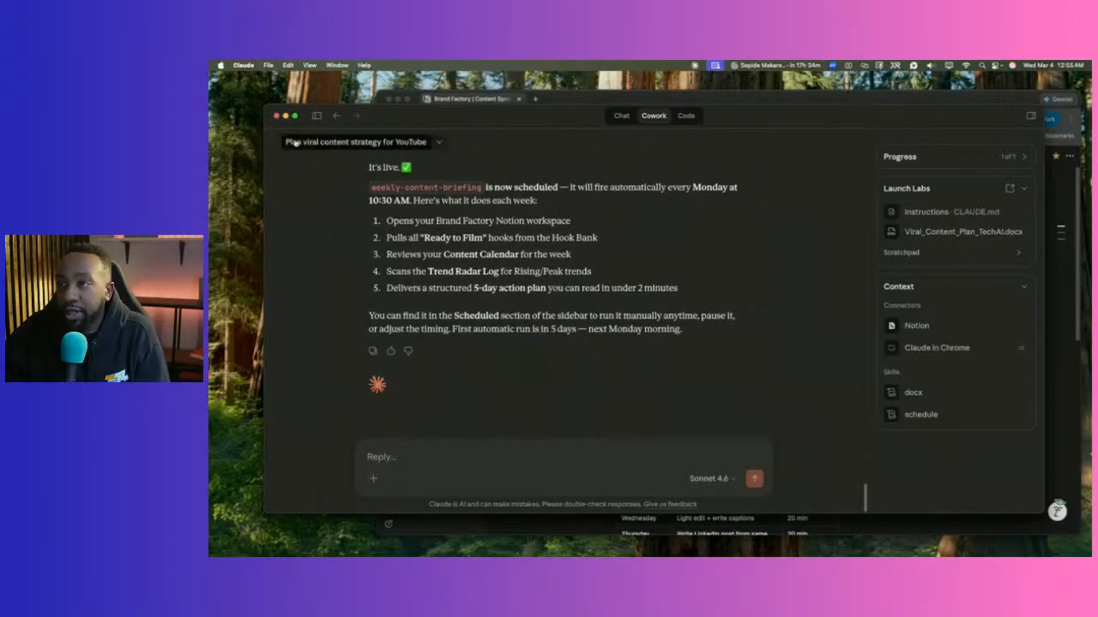
click(317, 115)
click(307, 182)
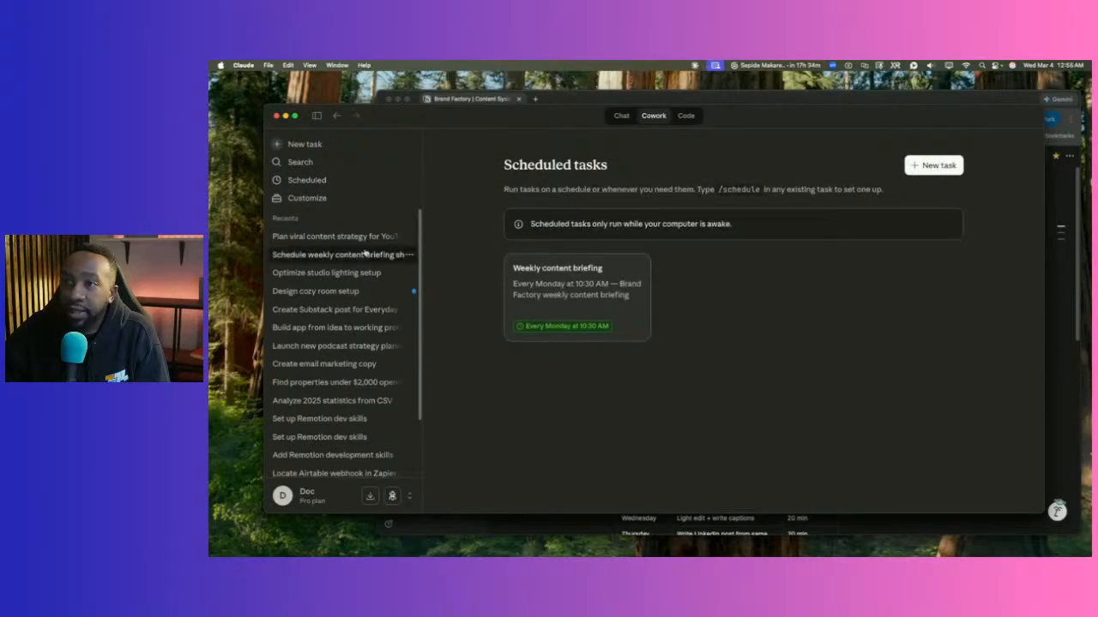
click(332, 237)
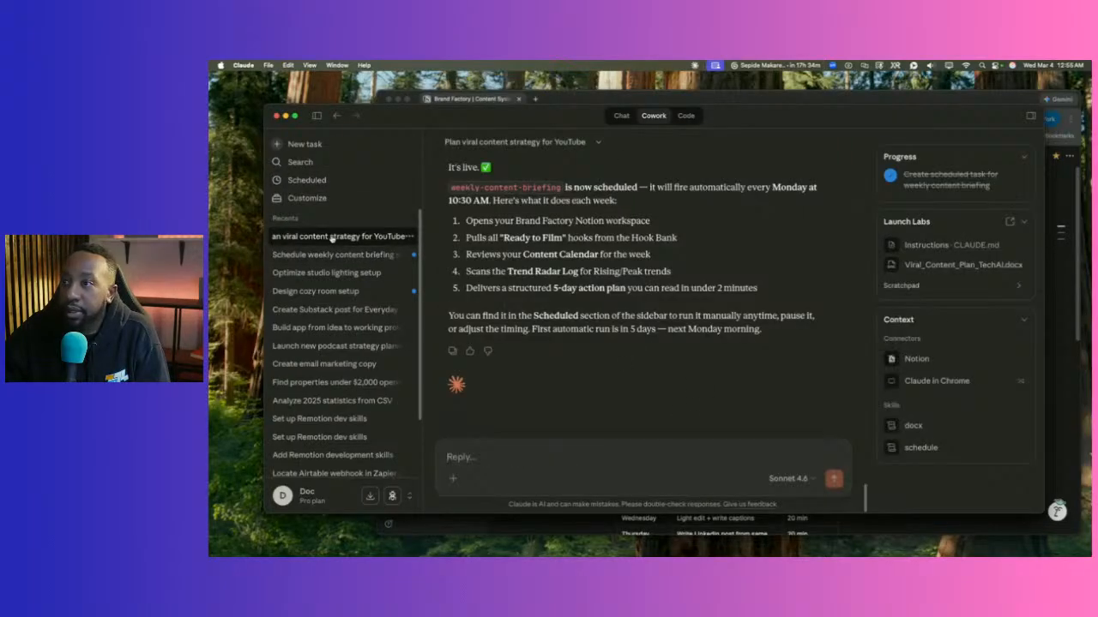
click(318, 117)
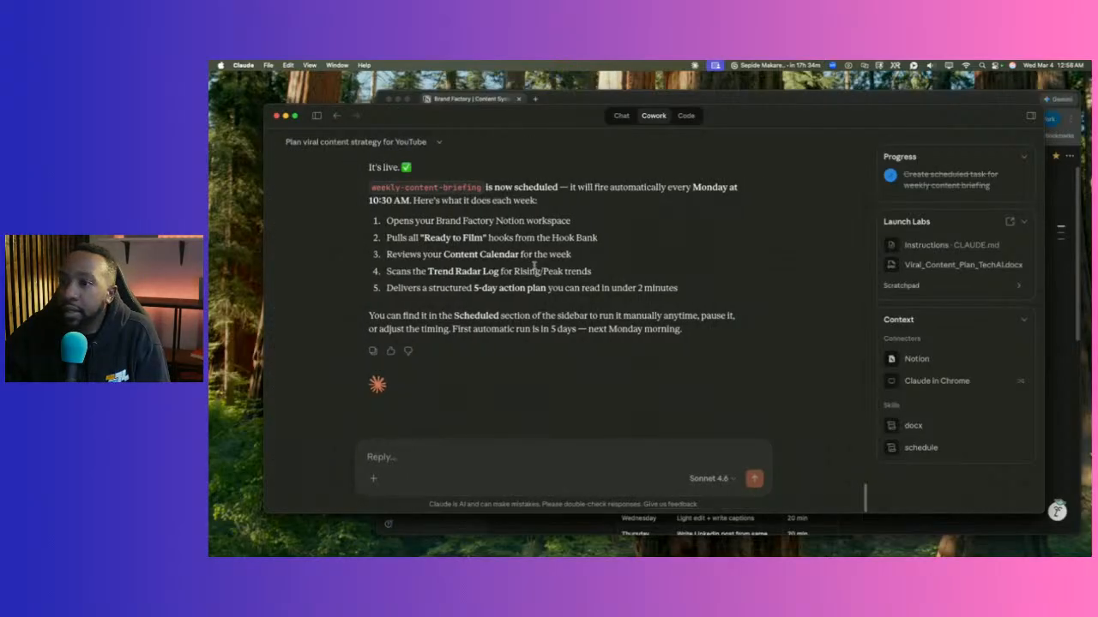
scroll(552, 292, up, 4)
scroll(494, 256, up, 8)
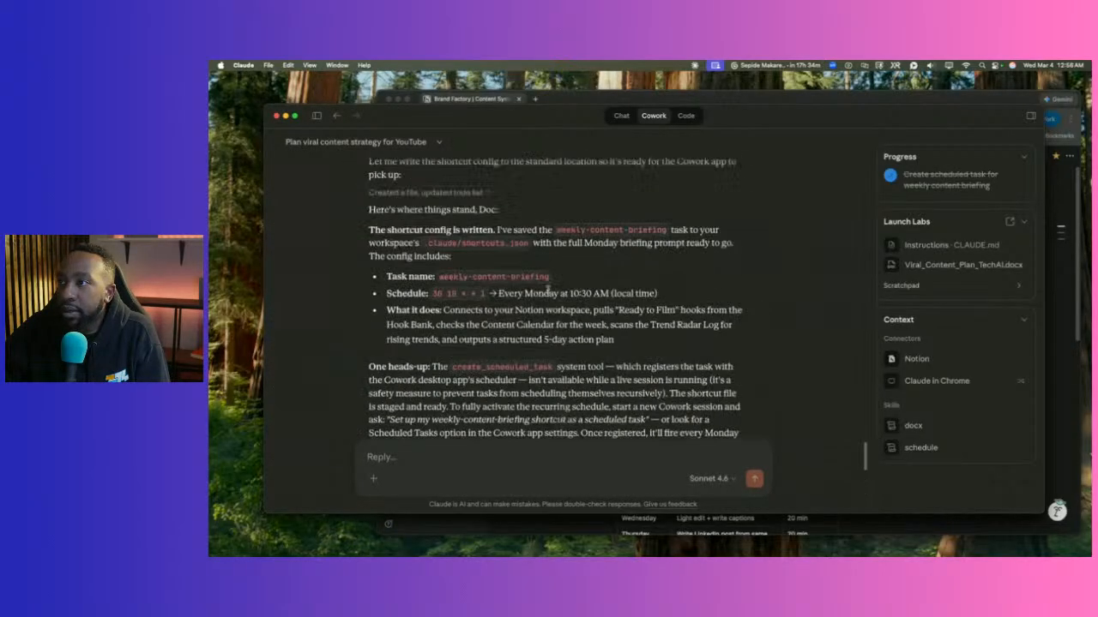
scroll(495, 257, down, 10)
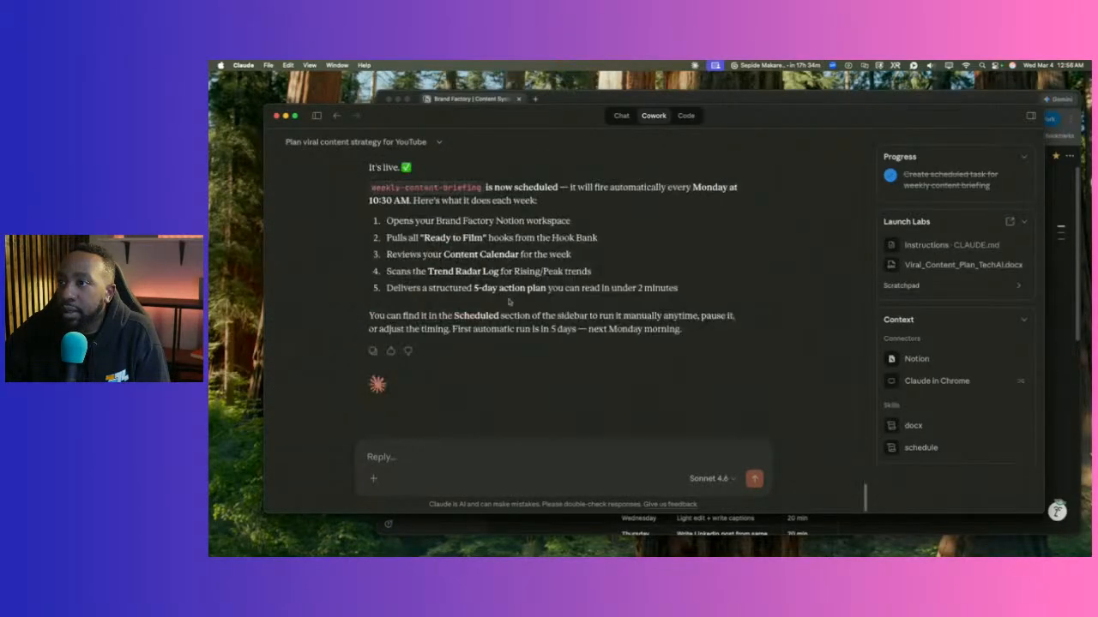
click(383, 447)
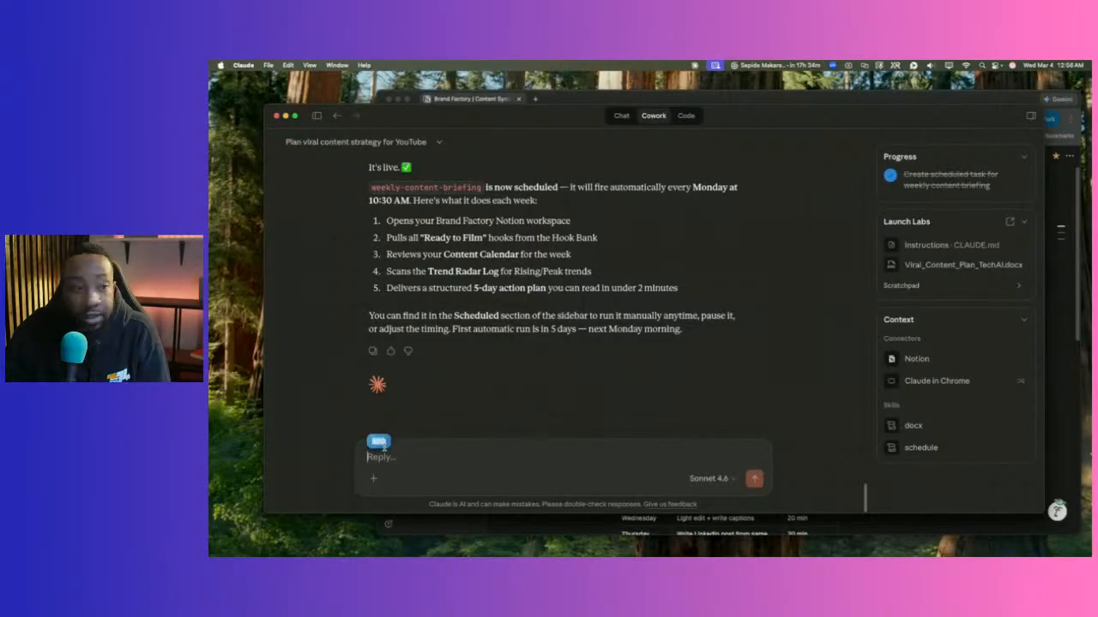
Ask Claude 'Great, what's next?' and read its four suggested directions.
text(Great, what's next?)
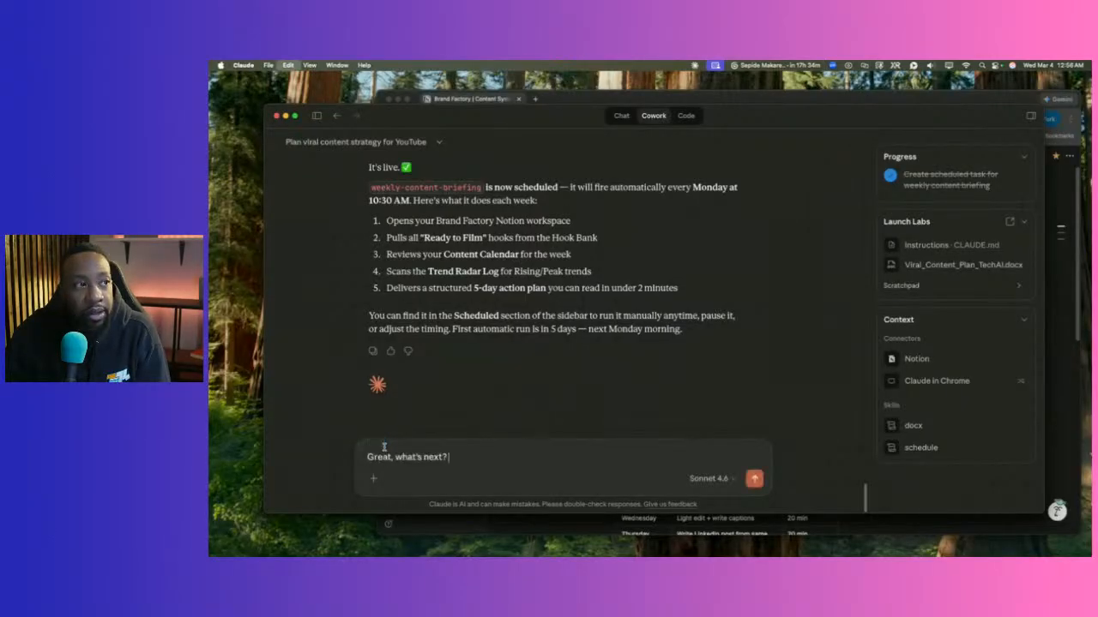
key(Return)
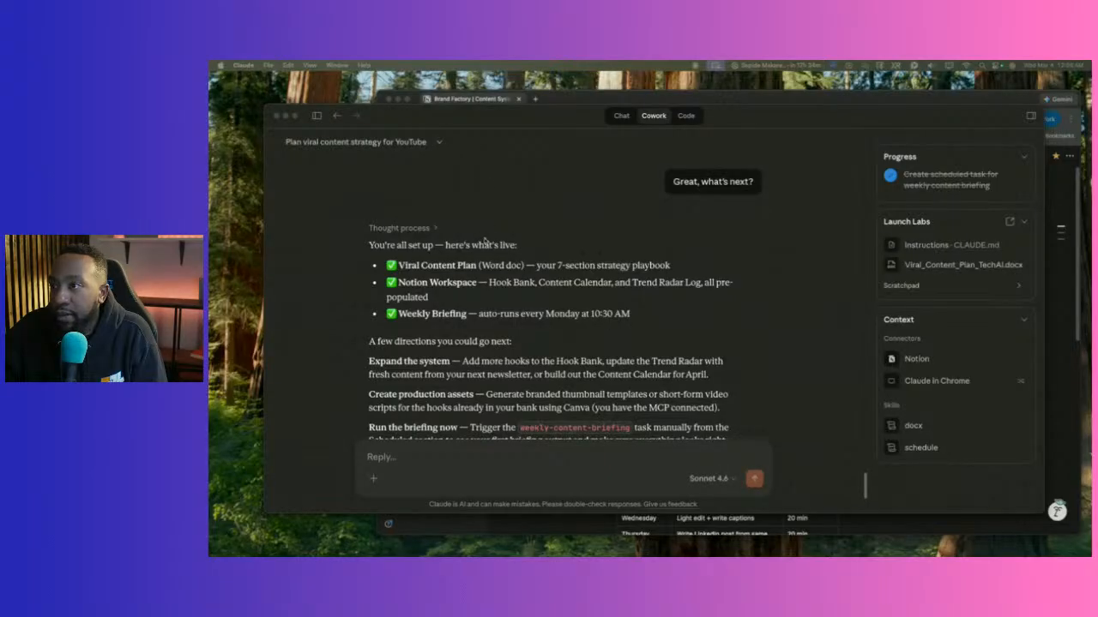
scroll(476, 302, down, 5)
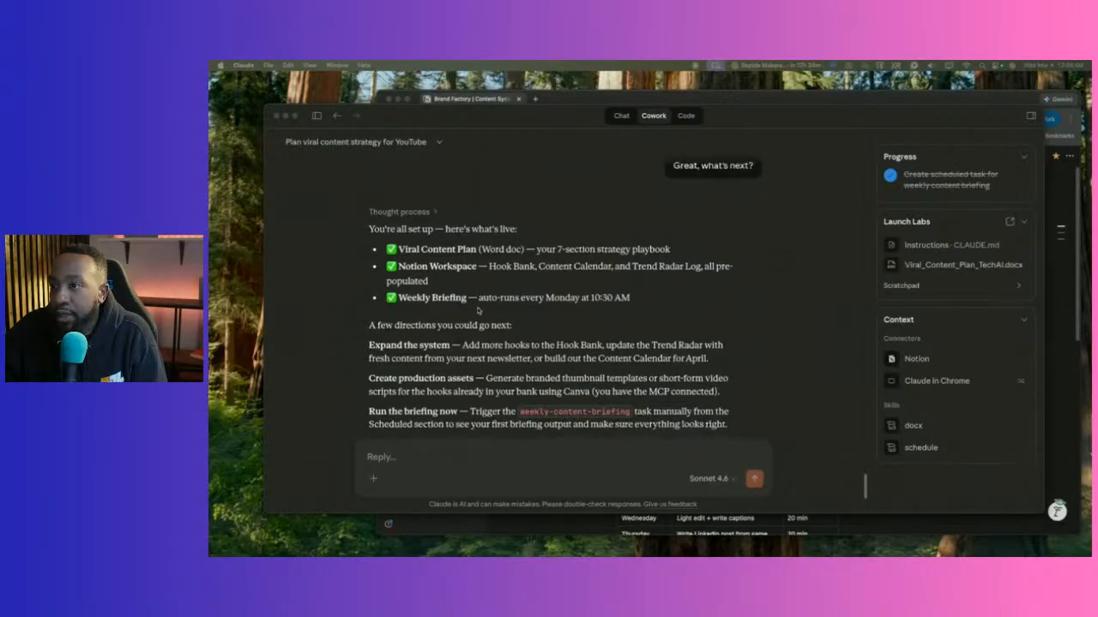
scroll(442, 283, down, 1)
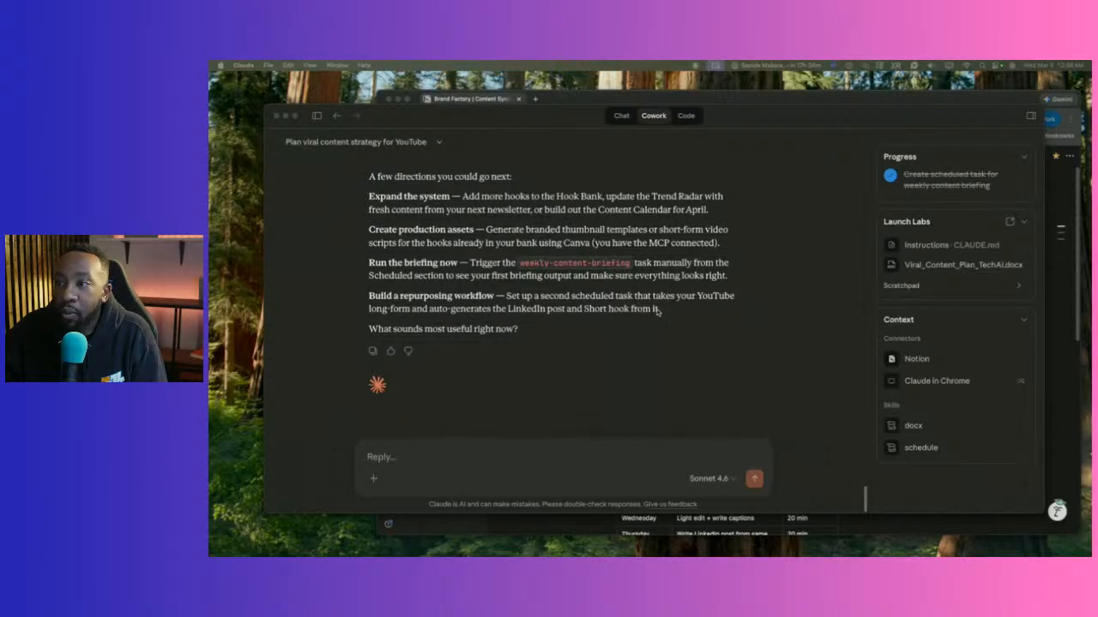
Select the earlier paragraph describing what Canva can do so it can be copied.
scroll(658, 311, up, 5)
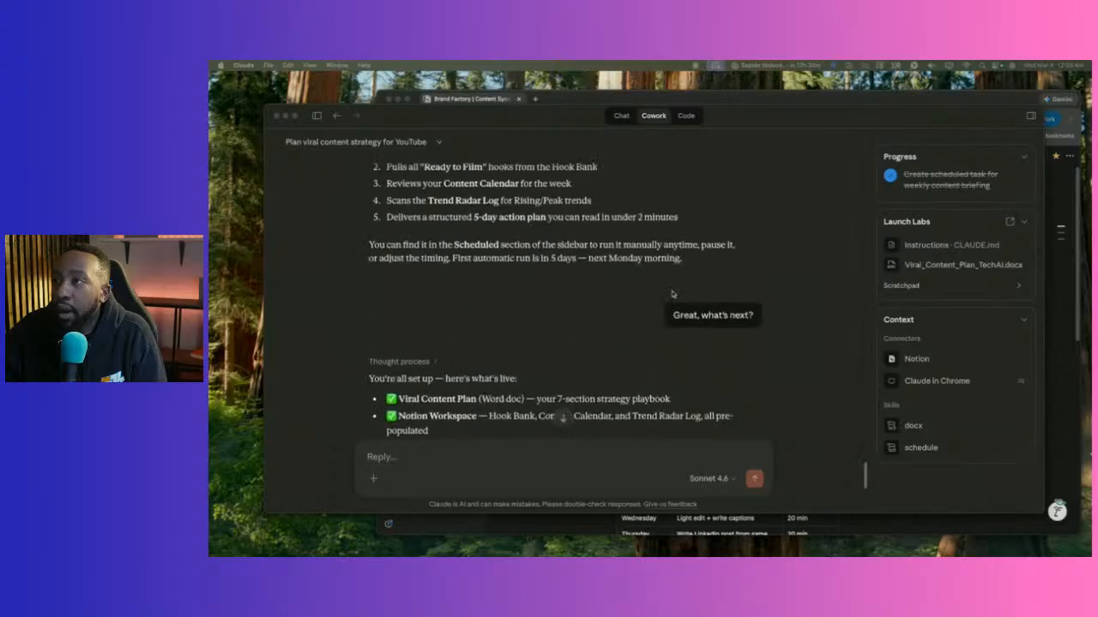
scroll(672, 293, up, 15)
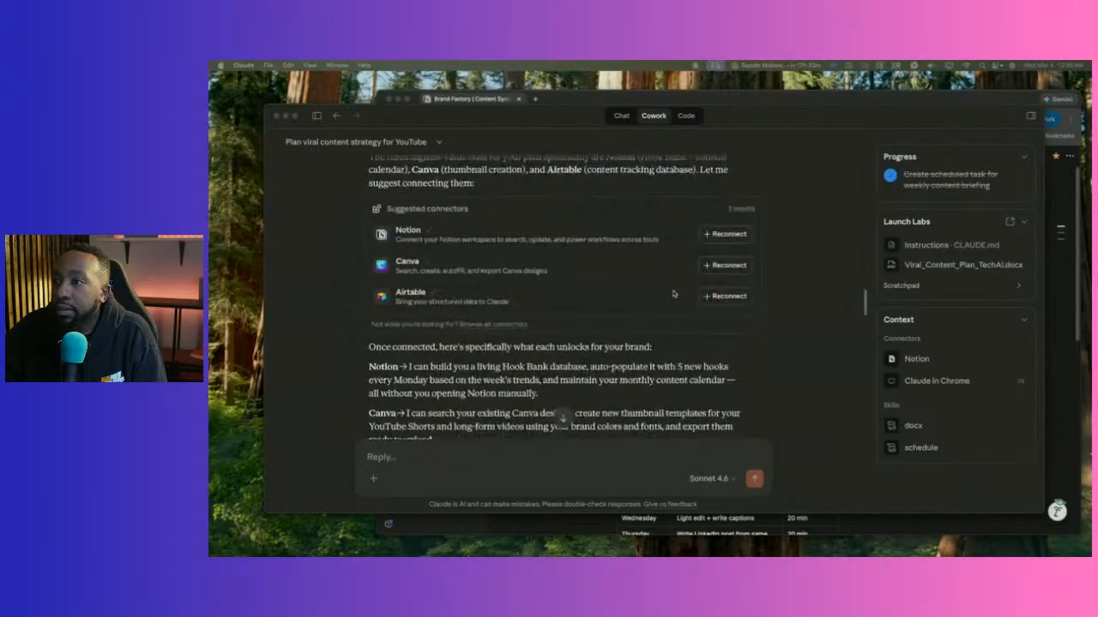
scroll(600, 309, down, 2)
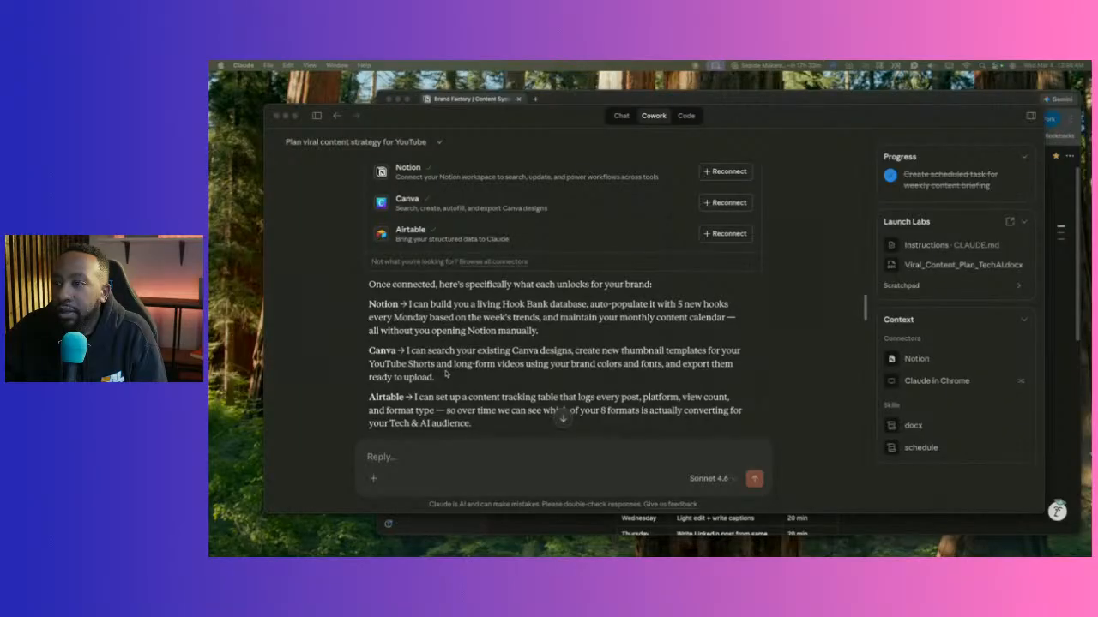
scroll(445, 373, down, 2)
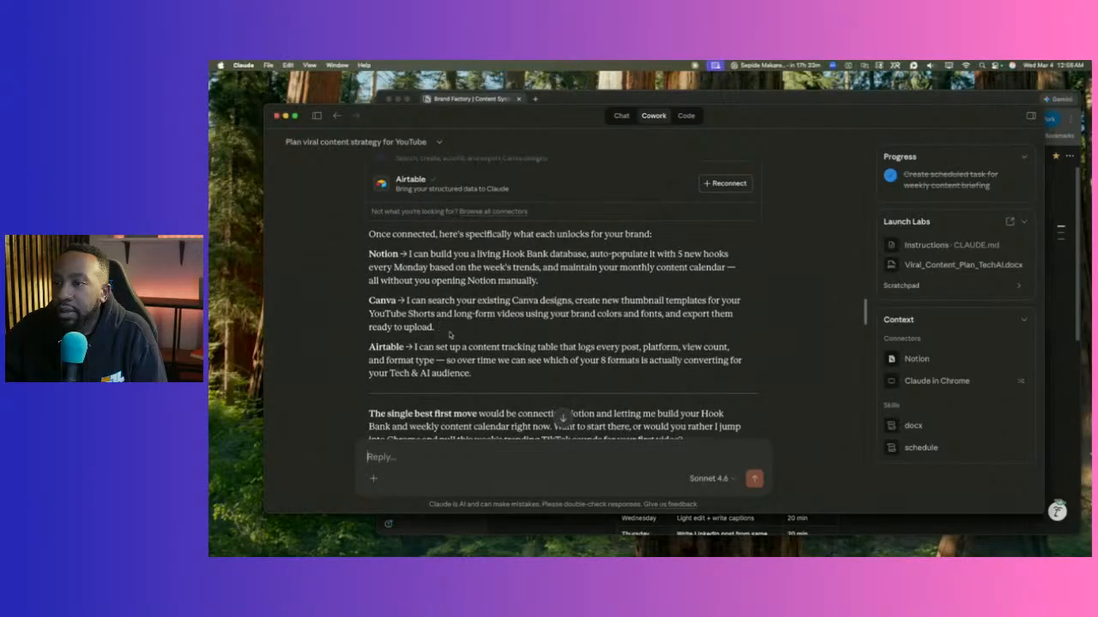
drag(441, 333, 369, 301)
key(super+c)
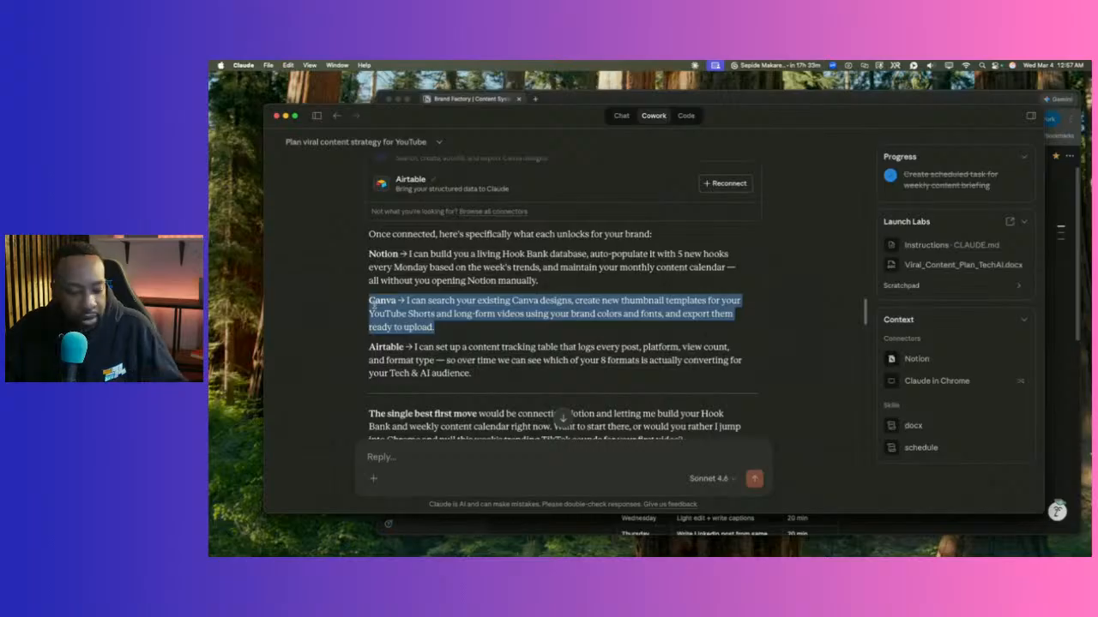
Send 'Let's the Canva task.' with the copied Canva paragraph pasted on the next line.
click(403, 457)
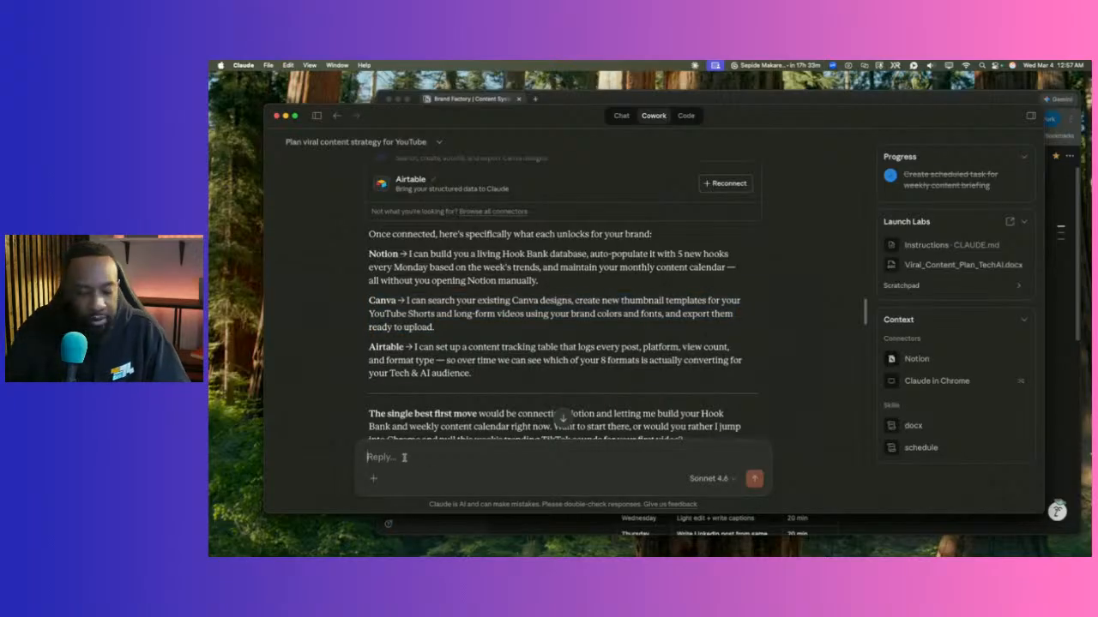
text(Let's the Canva tas)
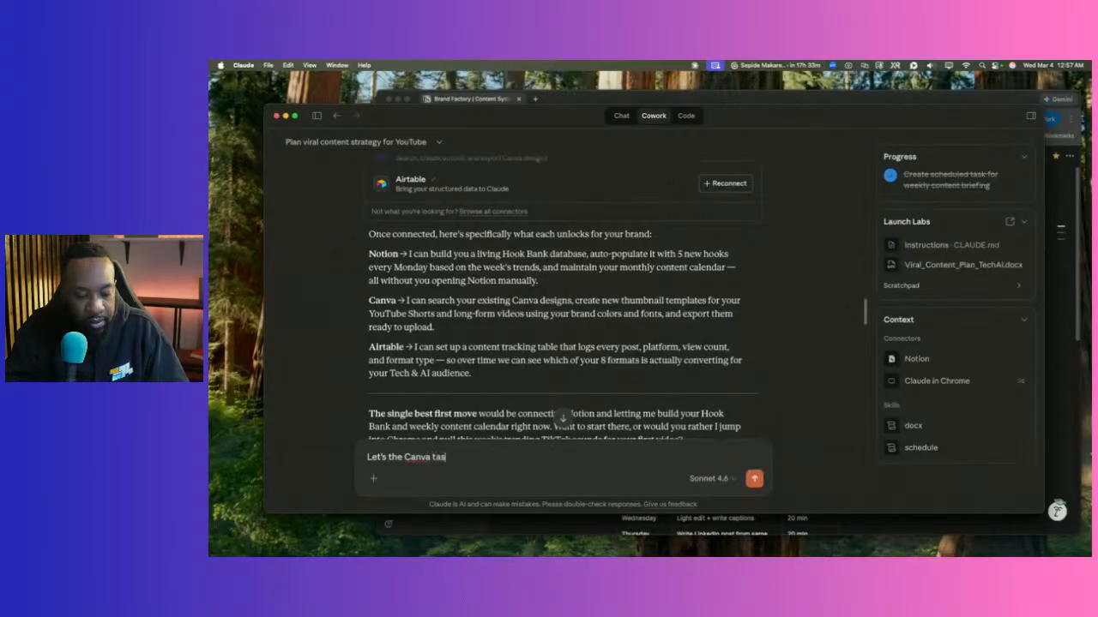
text(k.)
key(shift+Return)
key(super+v)
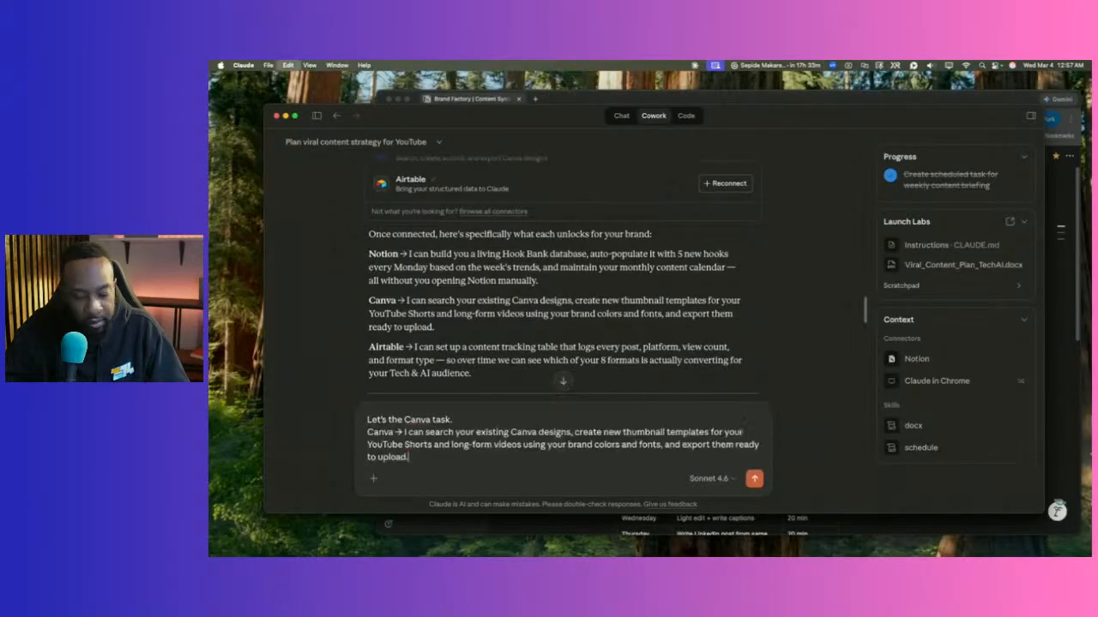
key(Return)
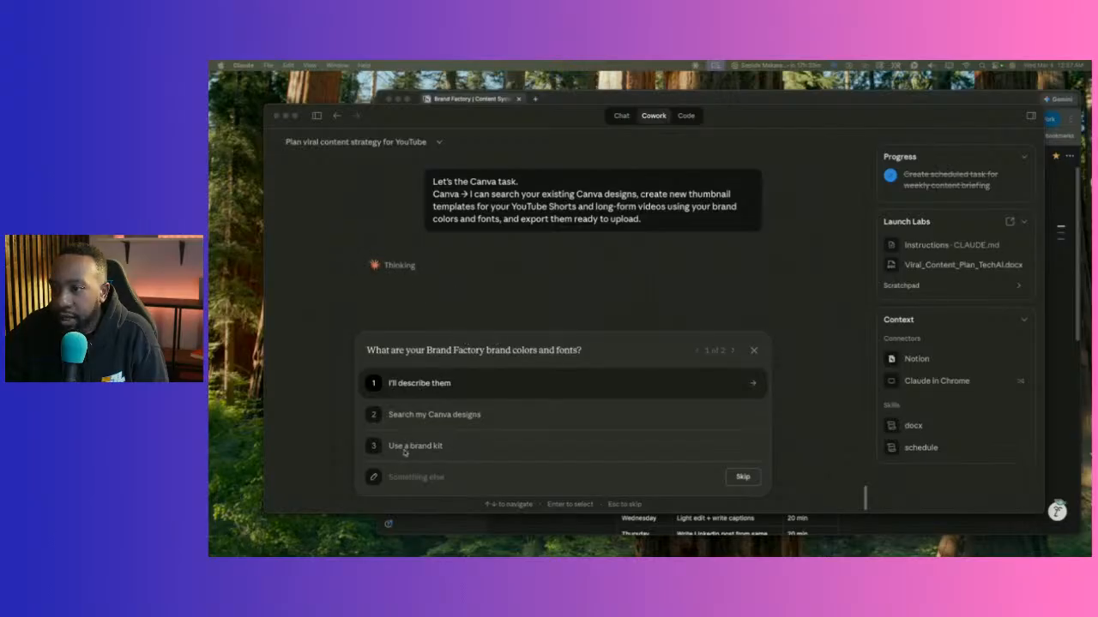
Answer with brand-kit colours and fonts, both long-form and Shorts templates, and the Launch Labs kit.
click(421, 474)
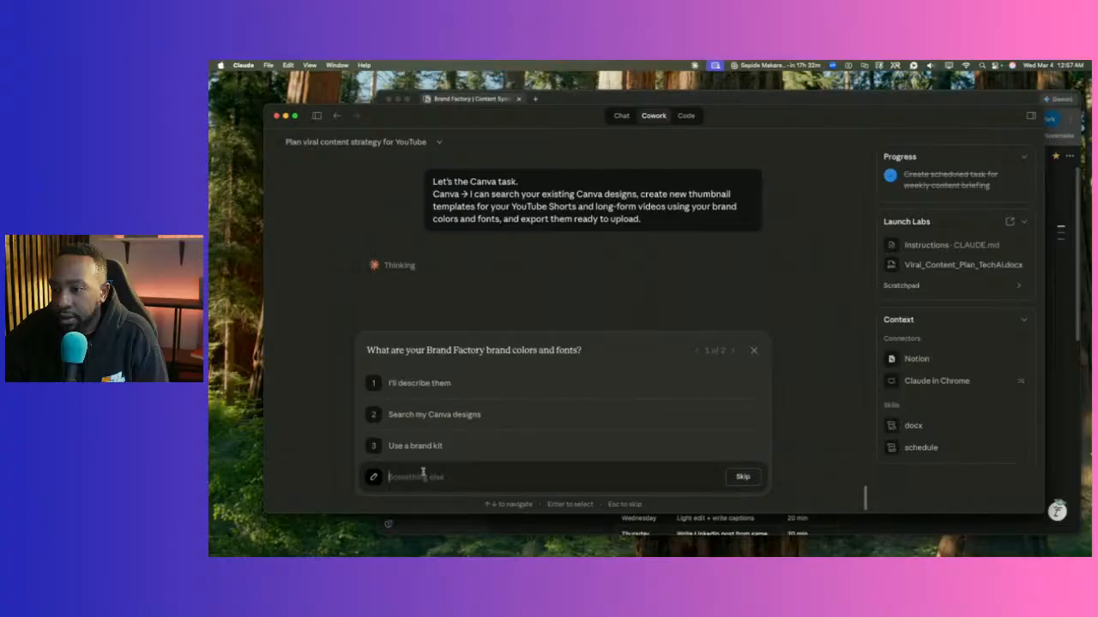
click(427, 448)
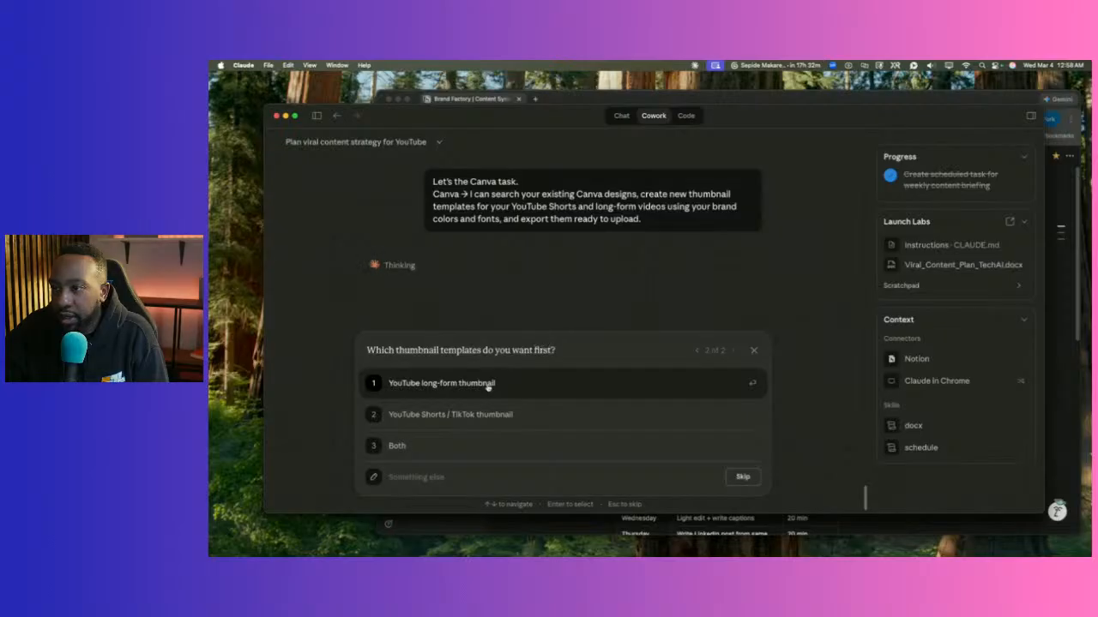
click(417, 445)
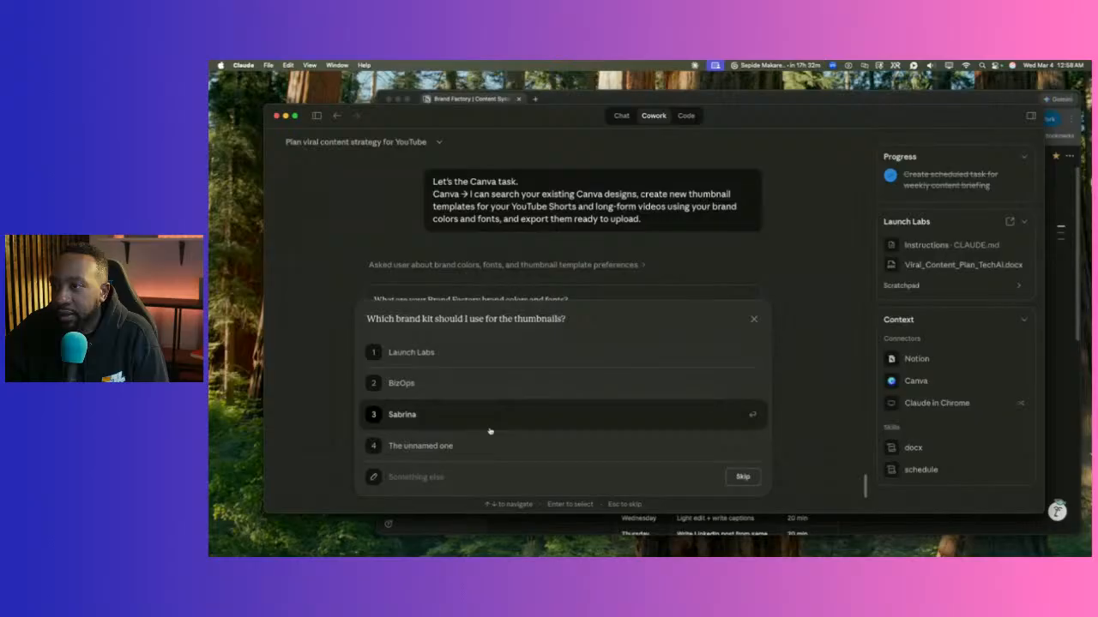
click(529, 361)
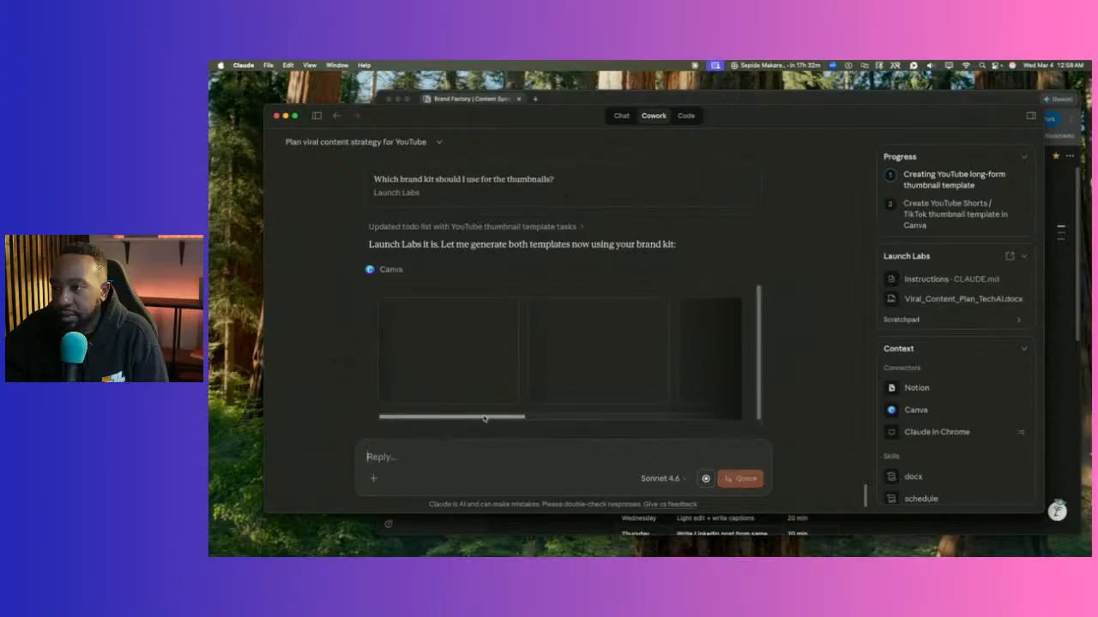
Expand the brand kit lookup step to view List Brand Kits, then open the add-to-reply menu.
scroll(549, 422, right, 5)
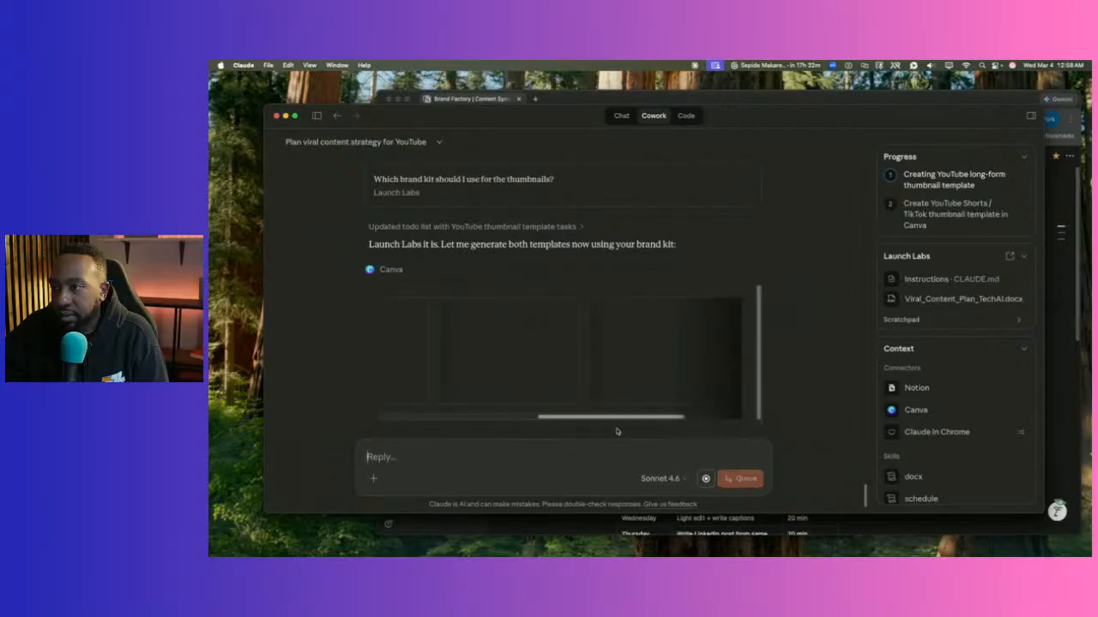
scroll(514, 412, left, 5)
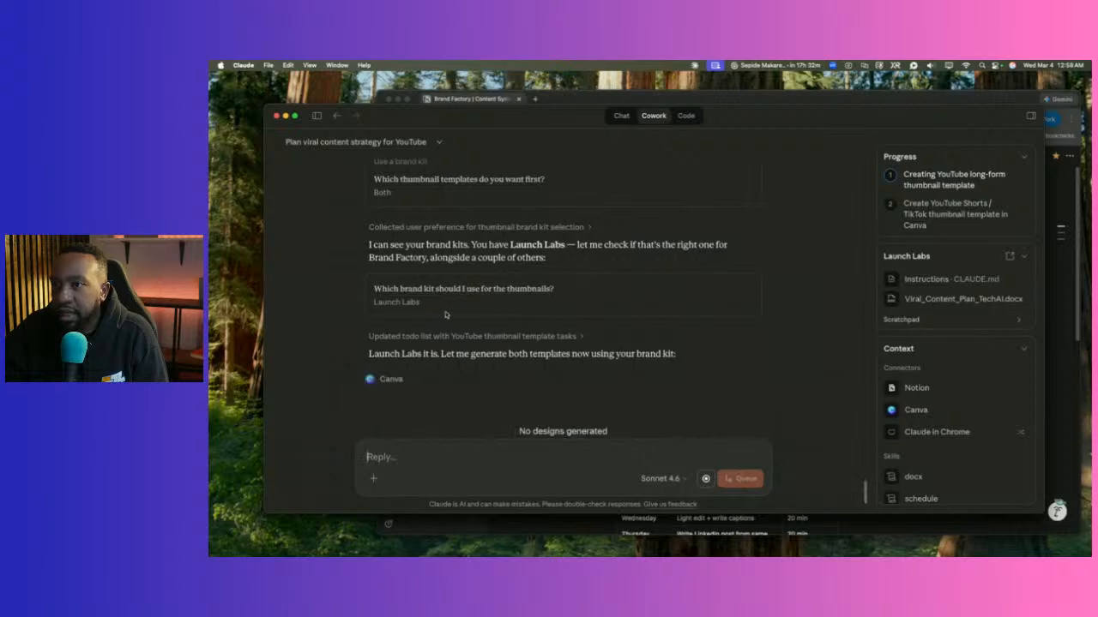
scroll(429, 335, up, 3)
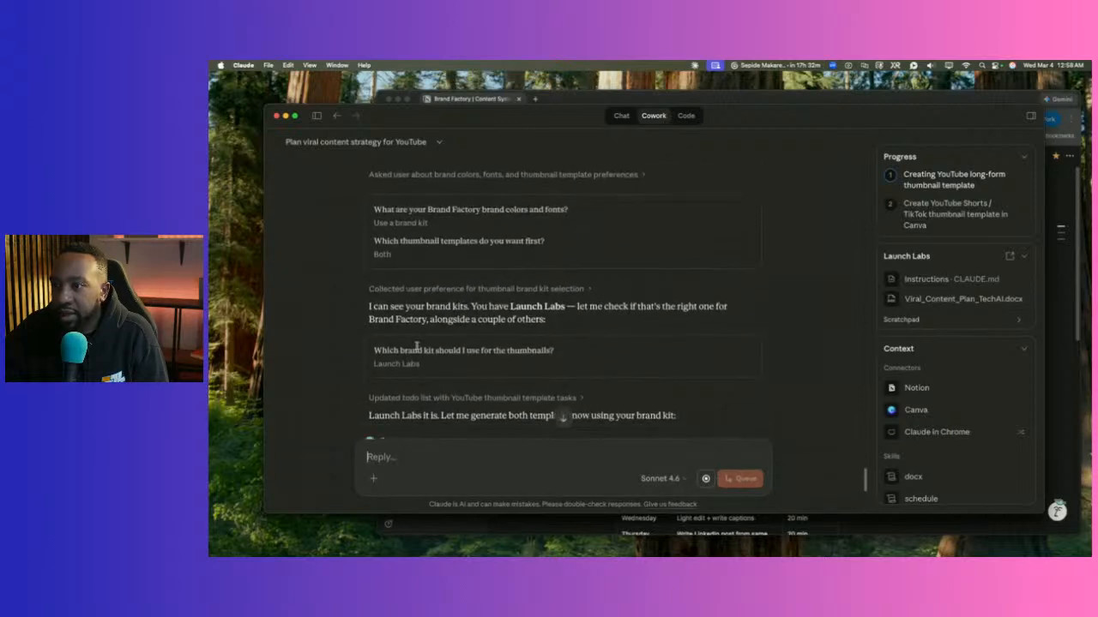
scroll(408, 351, down, 1)
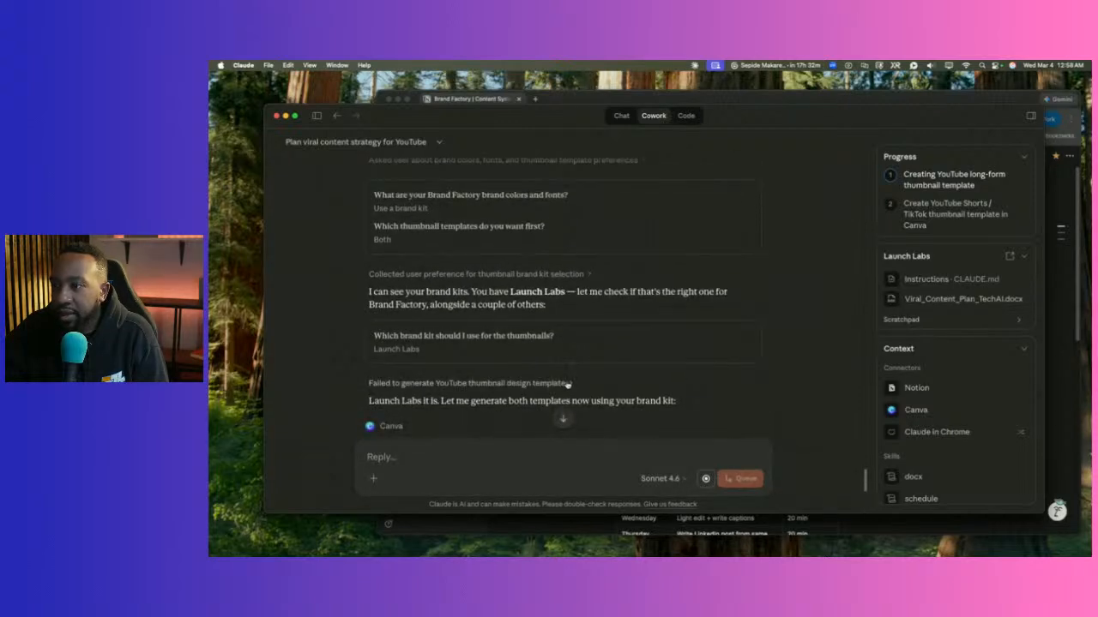
click(590, 275)
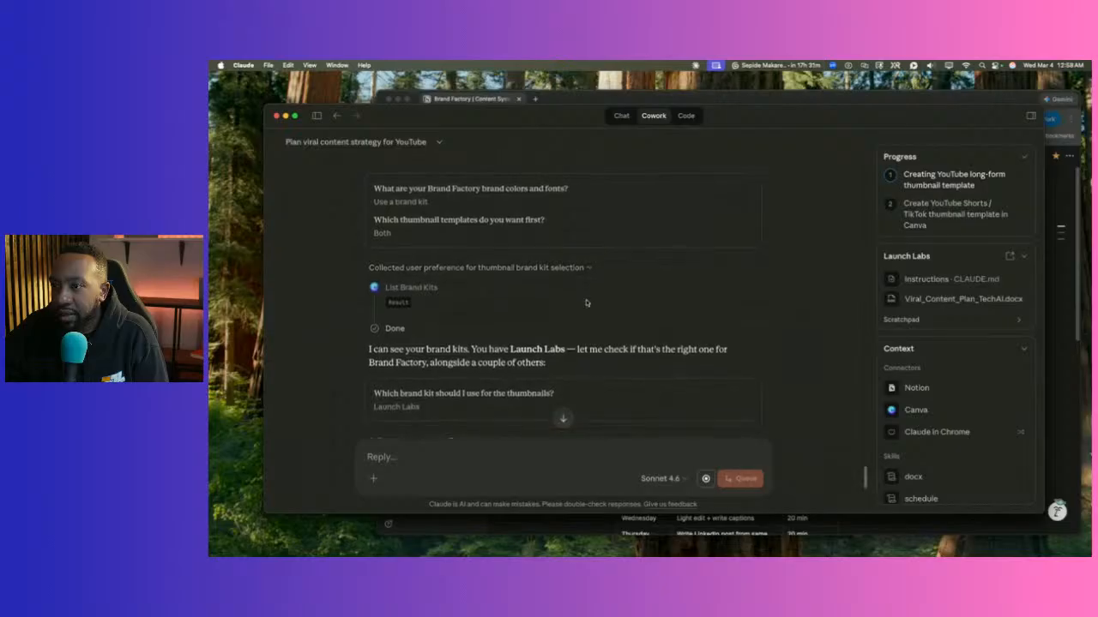
scroll(505, 295, down, 3)
scroll(549, 249, down, 10)
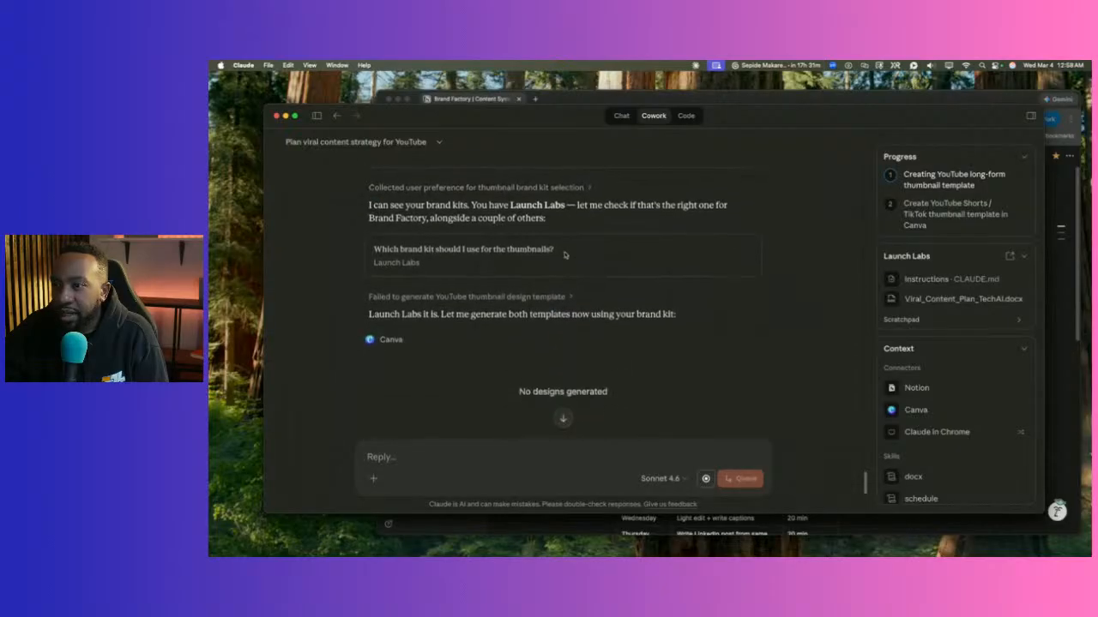
scroll(549, 253, down, 2)
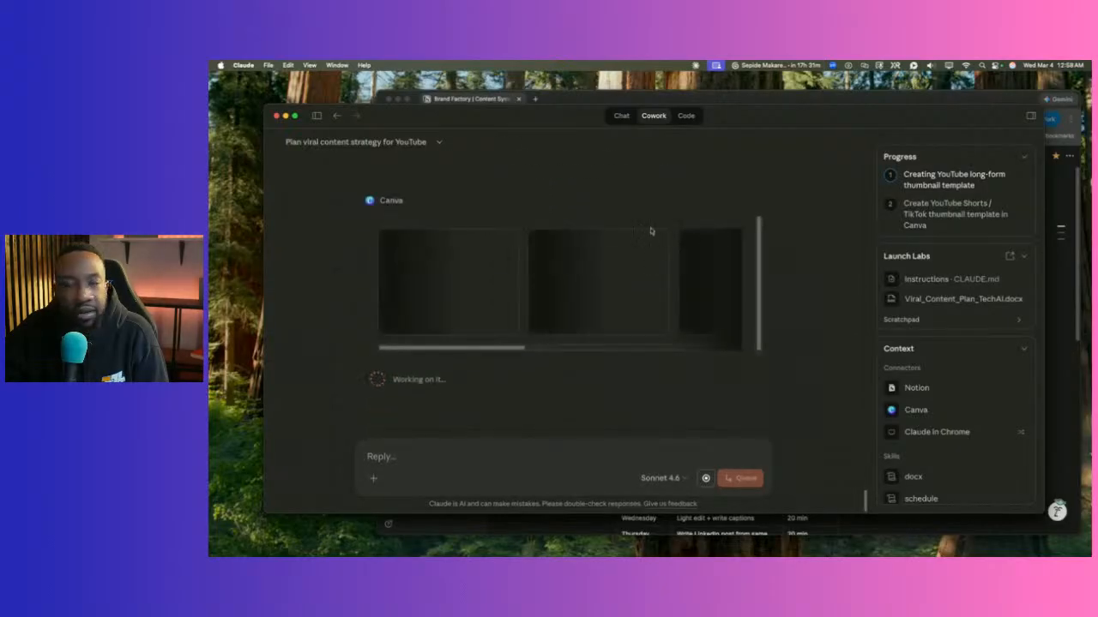
click(373, 477)
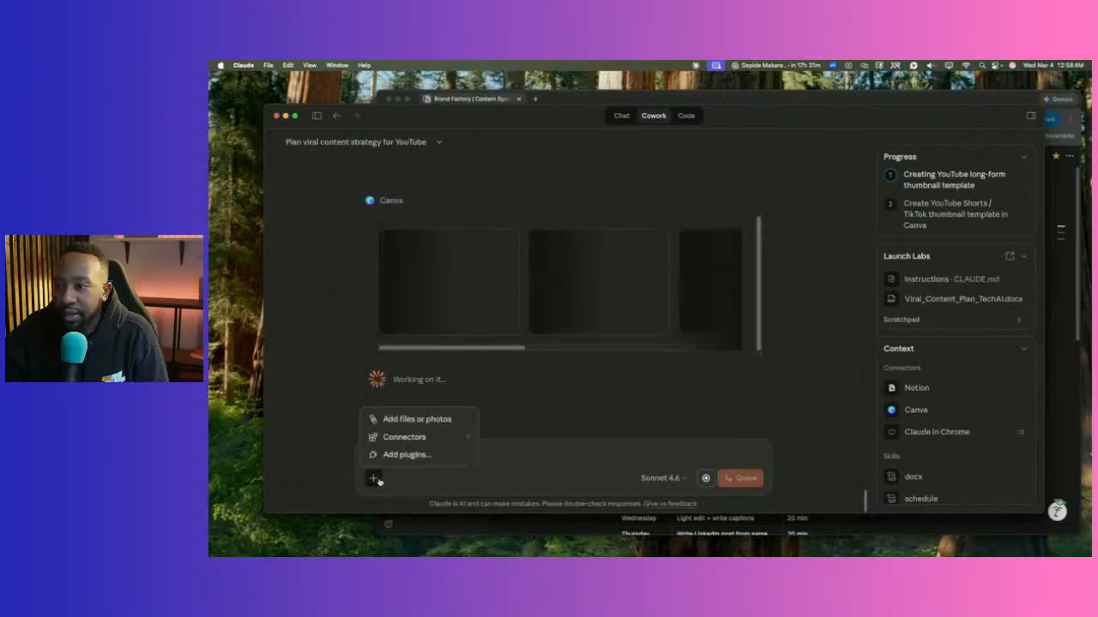
Search files for 'launch' and attach Launch Labs Style Guide.pdf to the reply.
click(399, 422)
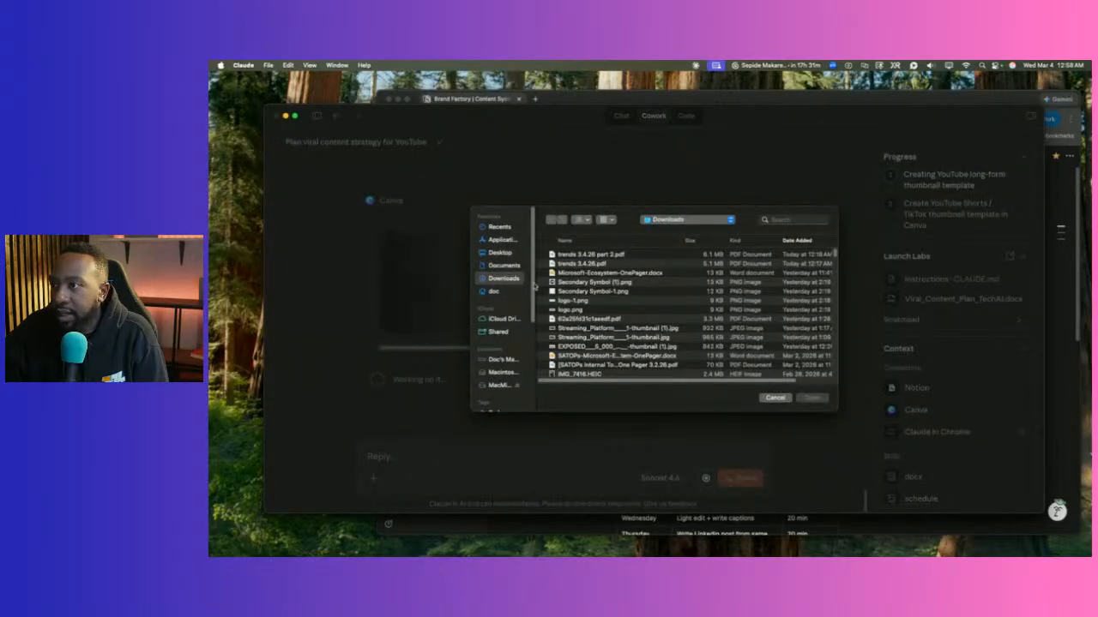
scroll(656, 261, down, 4)
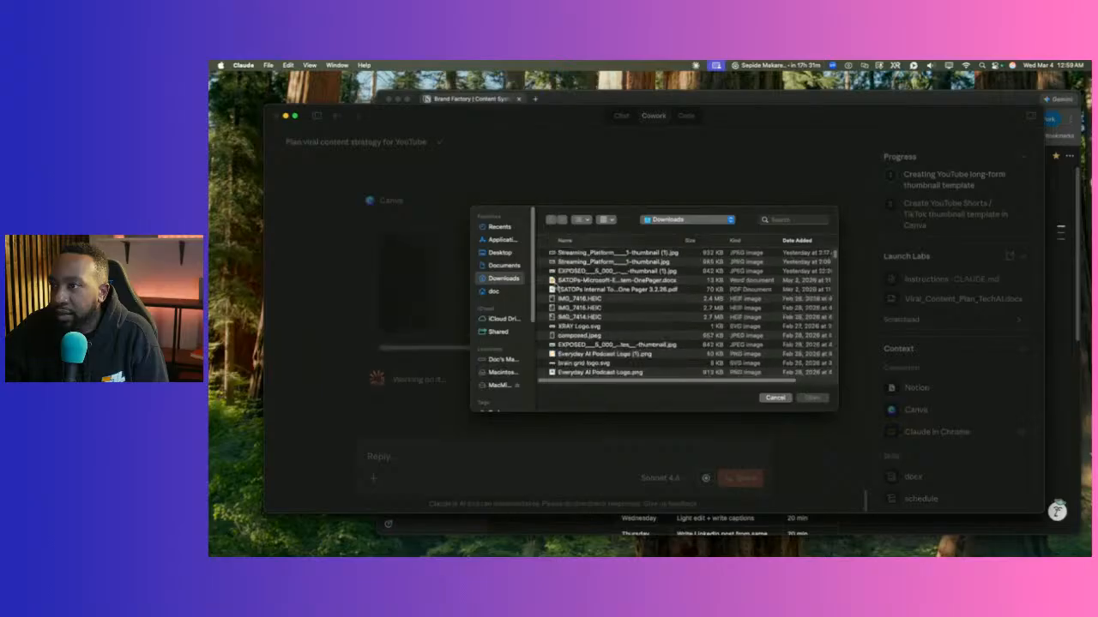
scroll(655, 261, up, 4)
click(791, 220)
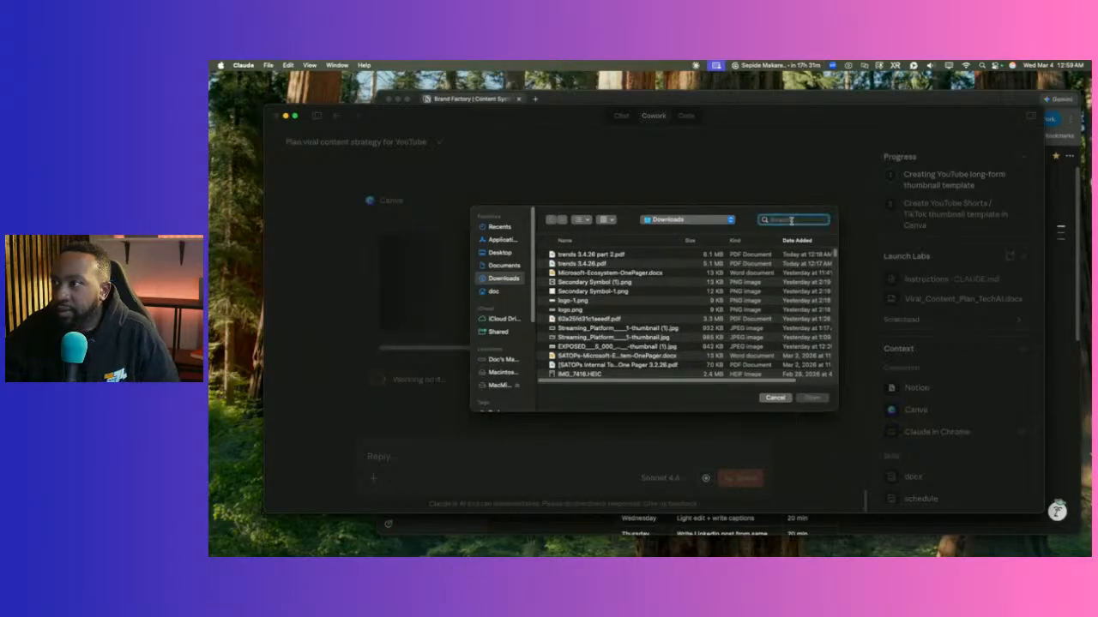
text(launch)
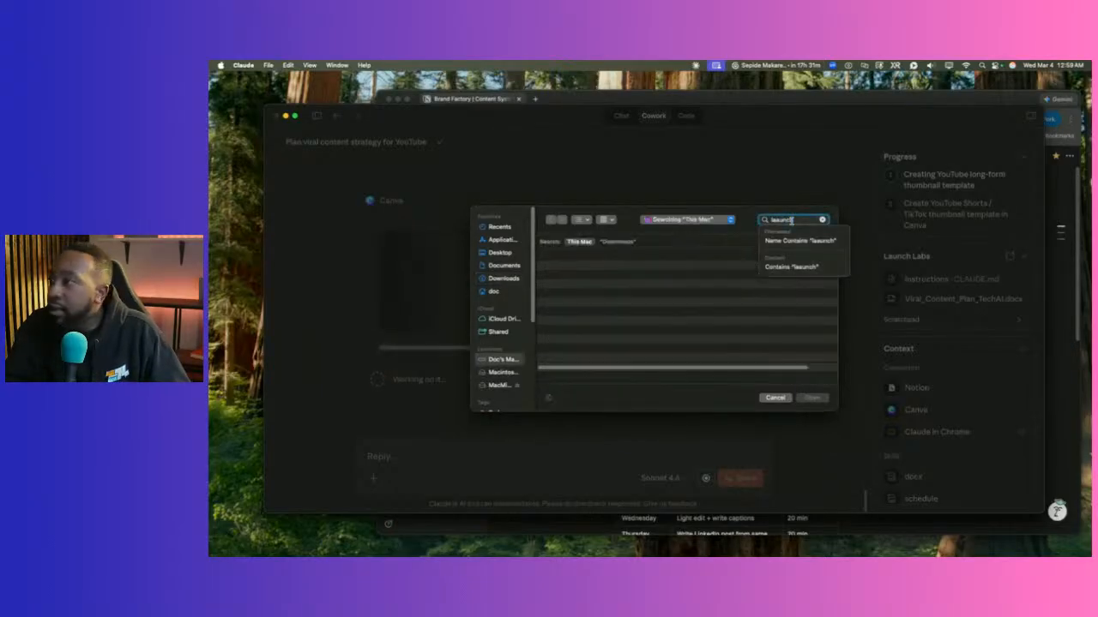
key(BackSpace)
key(BackSpace)
key(BackSpace)
key(BackSpace)
text(s)
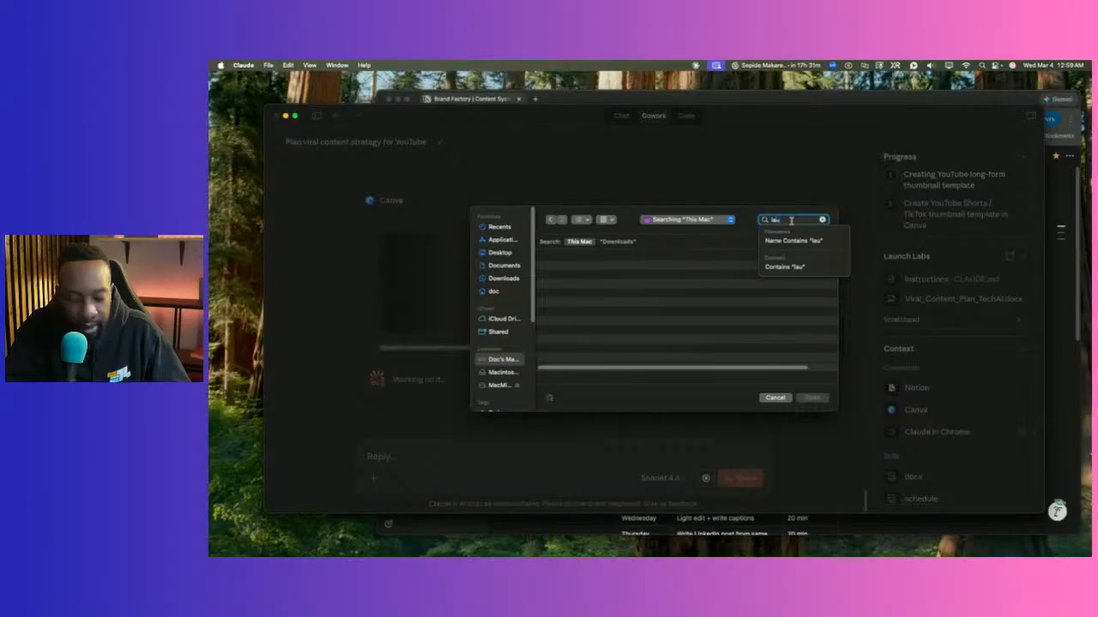
text(unch)
key(BackSpace)
key(BackSpace)
key(BackSpace)
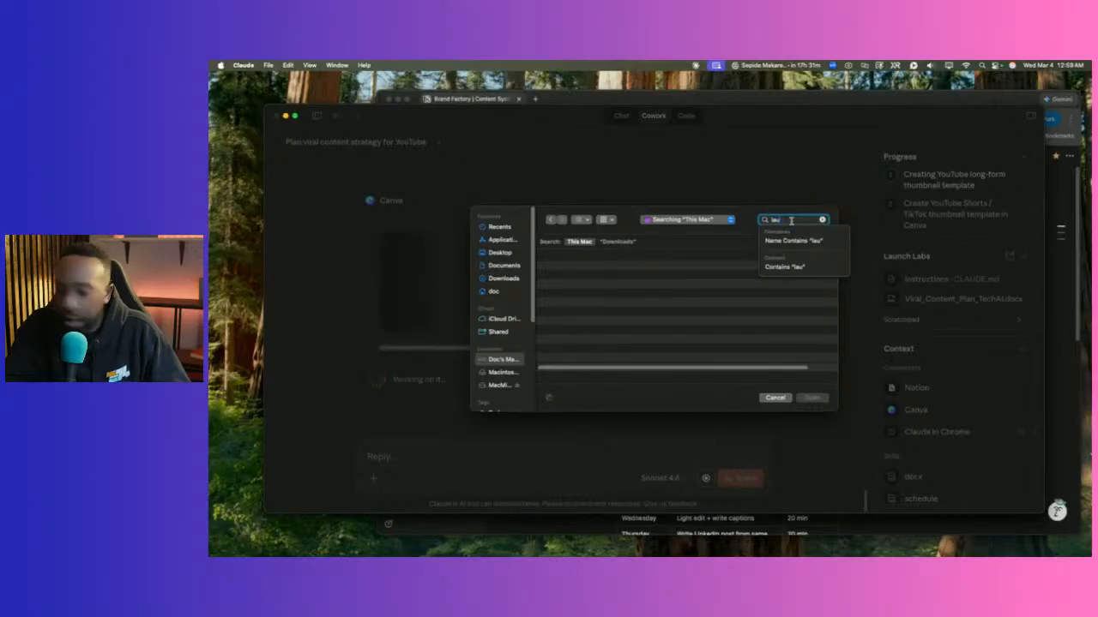
text(nch)
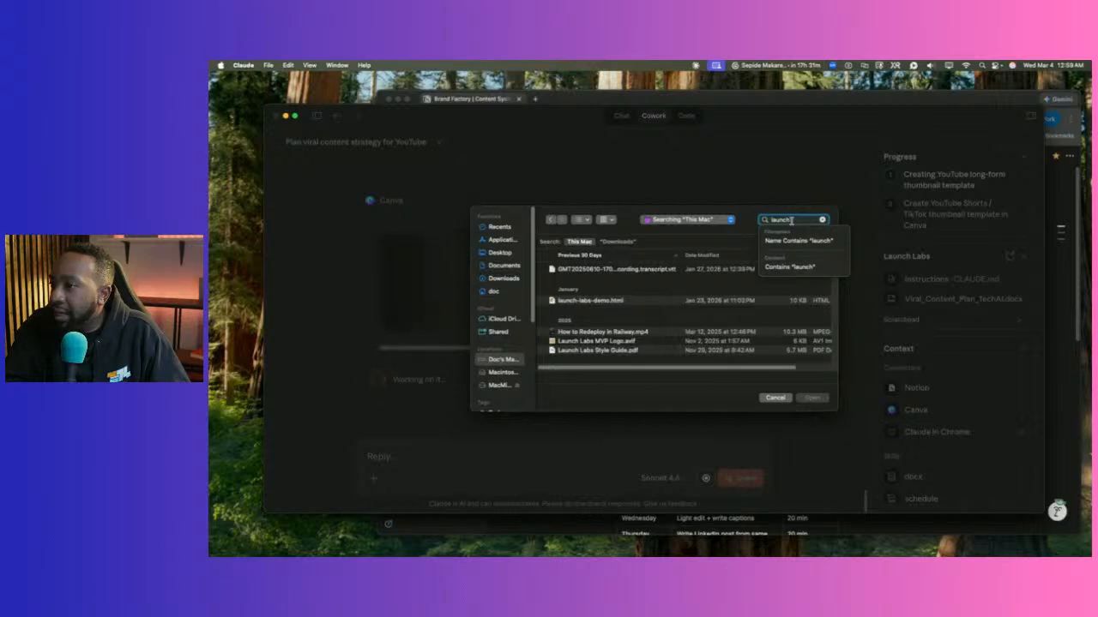
click(621, 352)
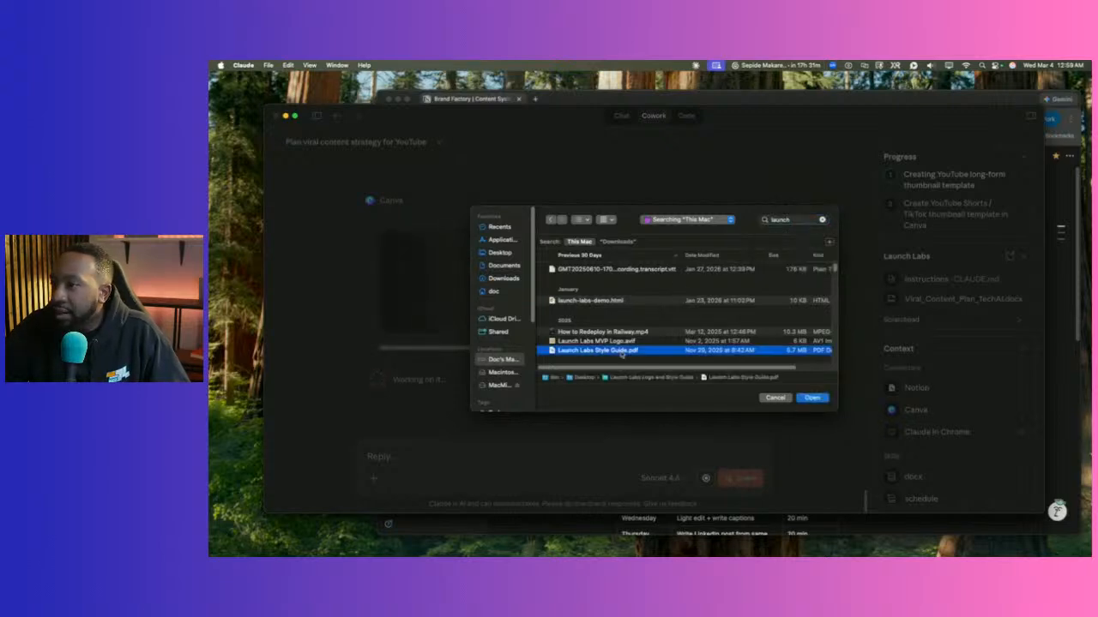
key(space)
key(space)
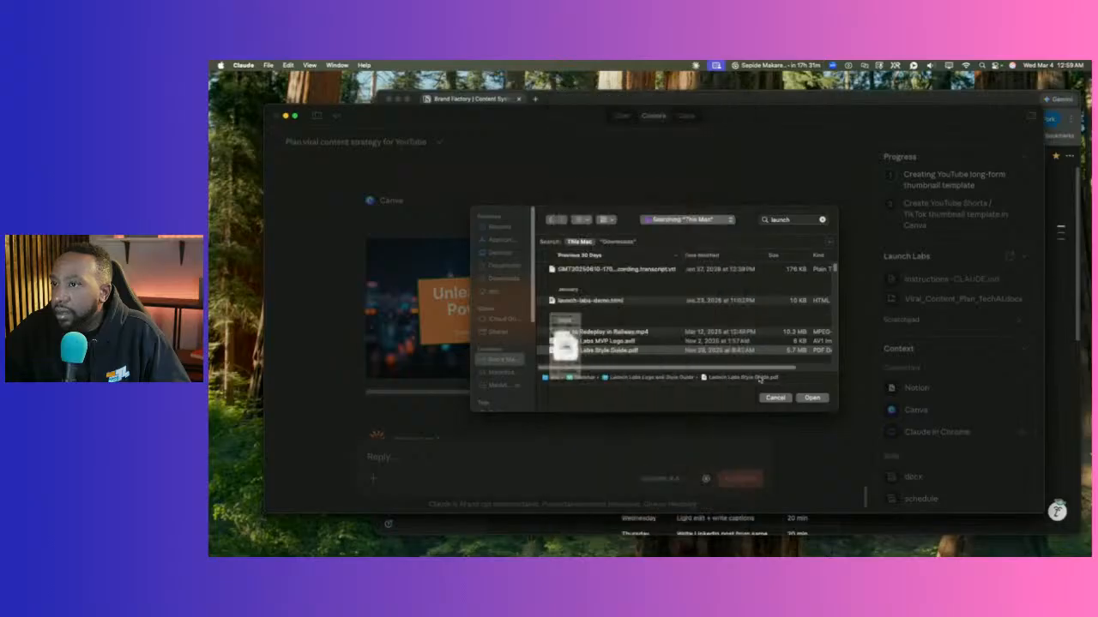
click(807, 400)
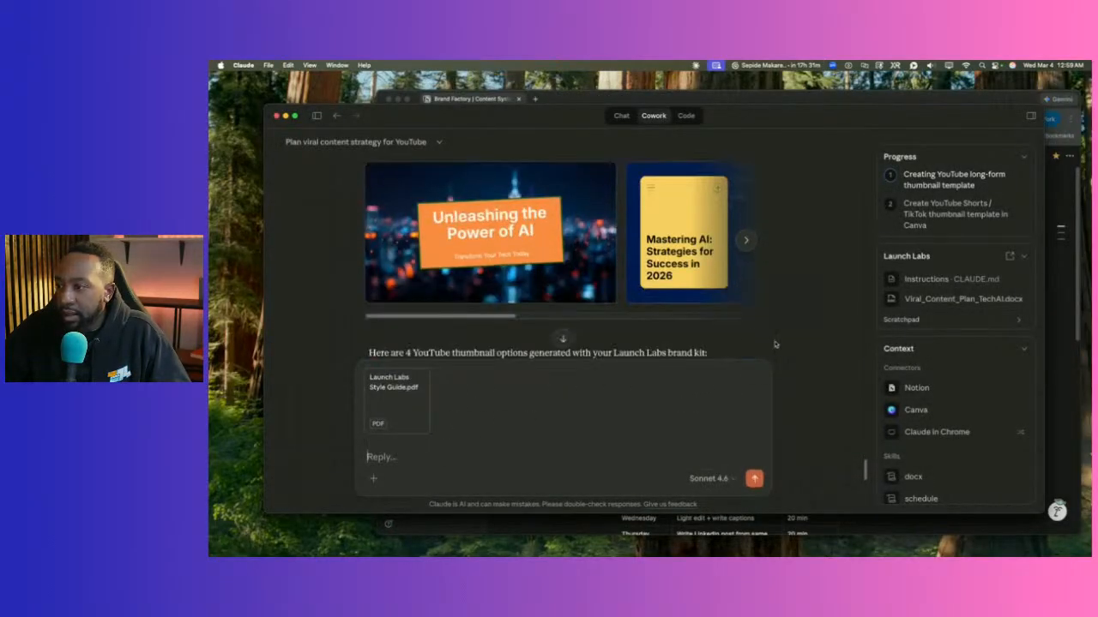
Browse forward and back through all the generated Canva thumbnail options.
scroll(657, 267, up, 10)
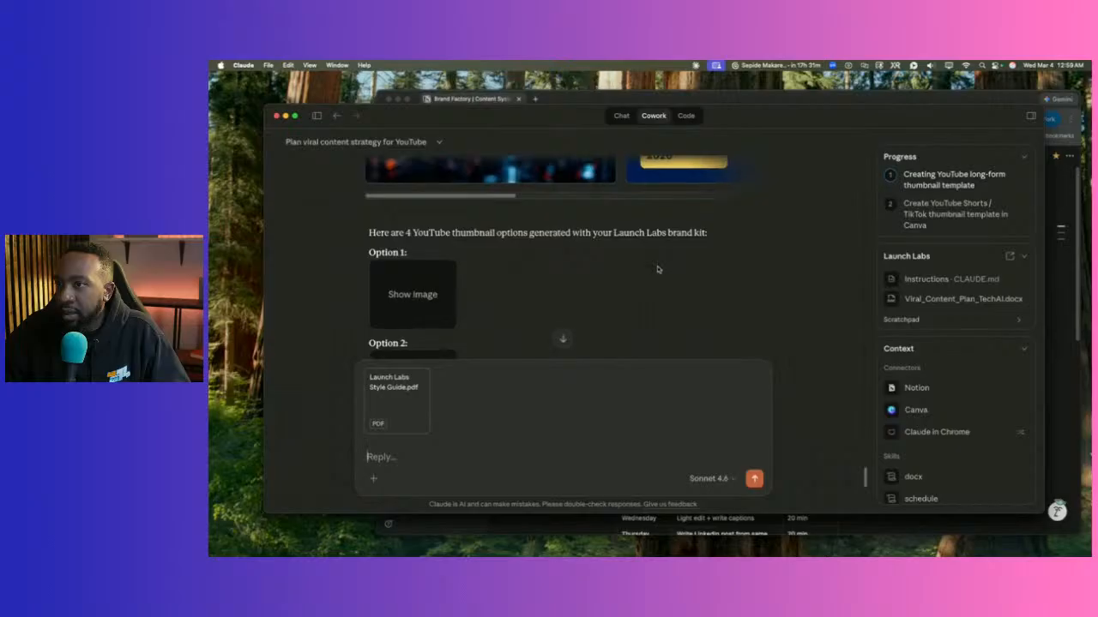
click(746, 290)
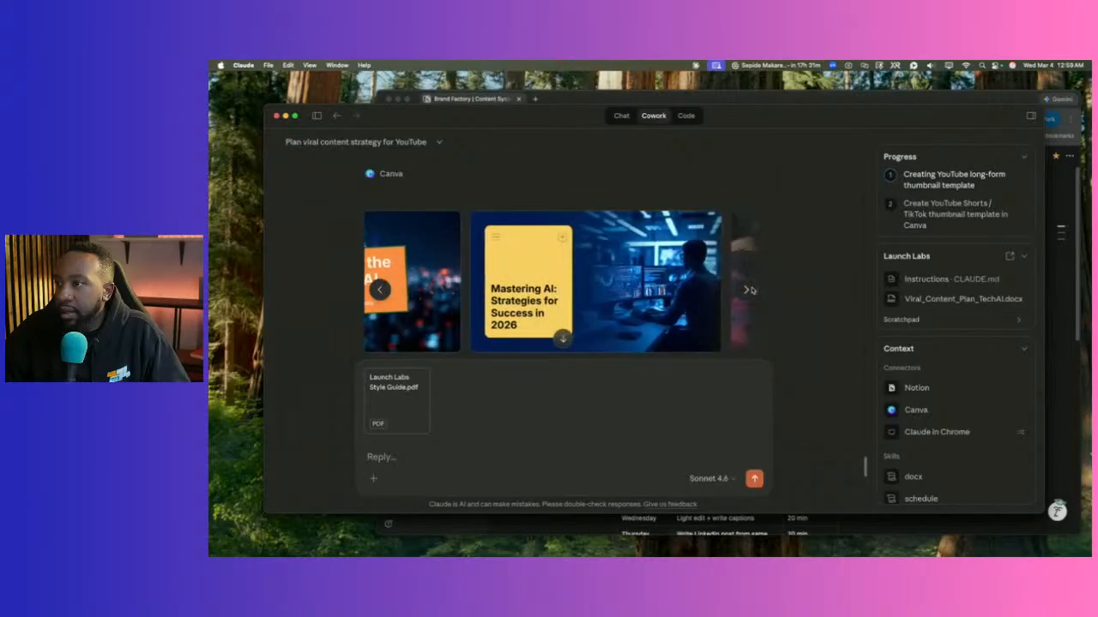
click(748, 290)
click(747, 290)
click(750, 291)
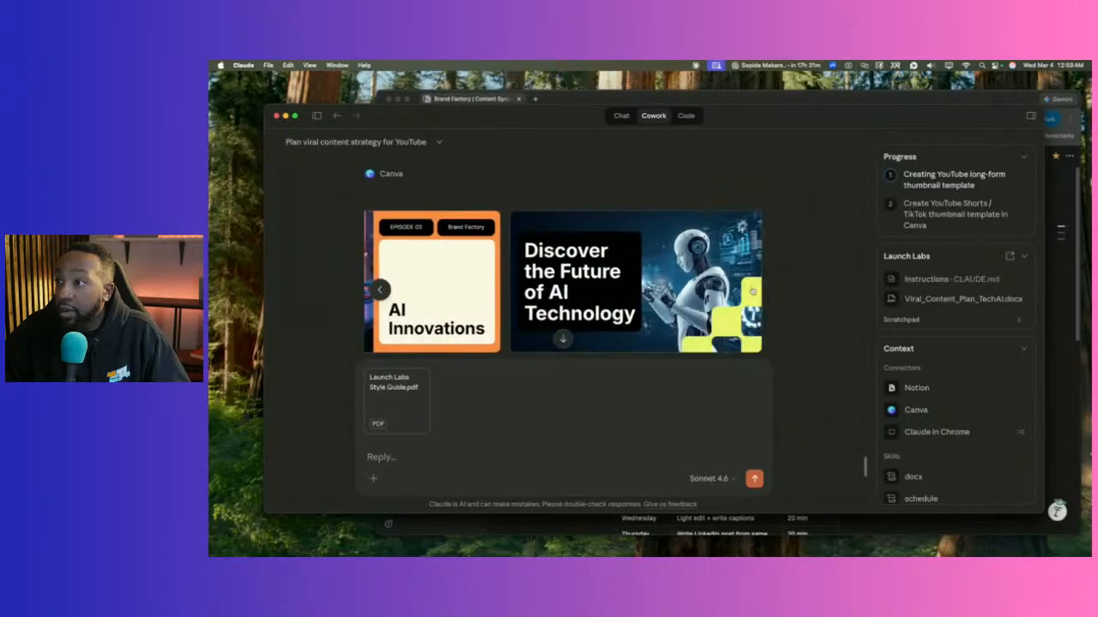
click(380, 290)
click(380, 290)
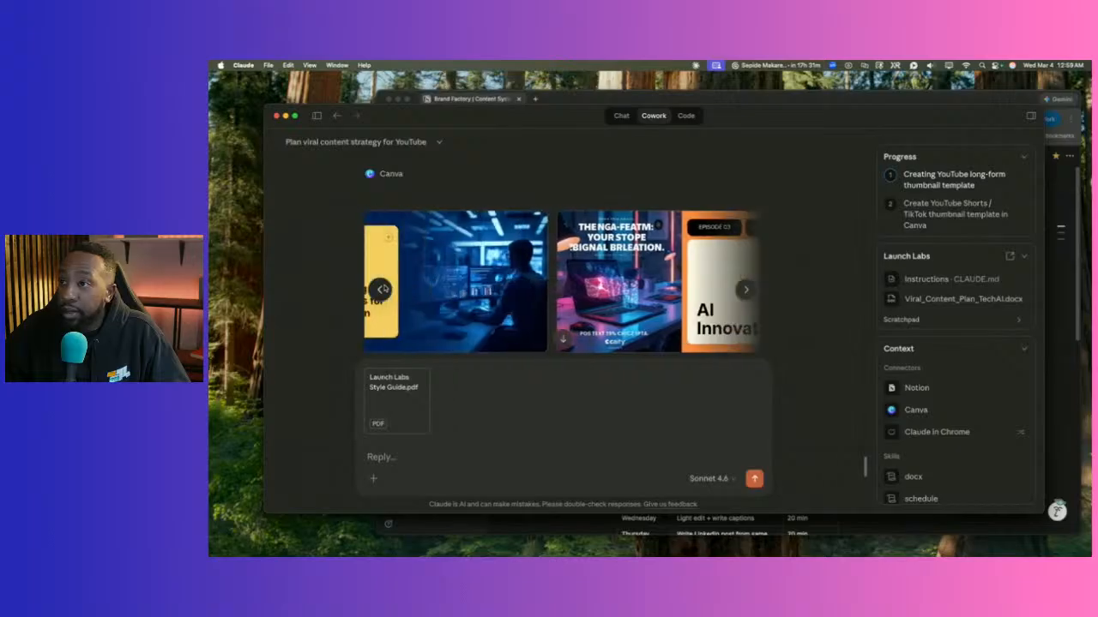
click(380, 290)
click(380, 289)
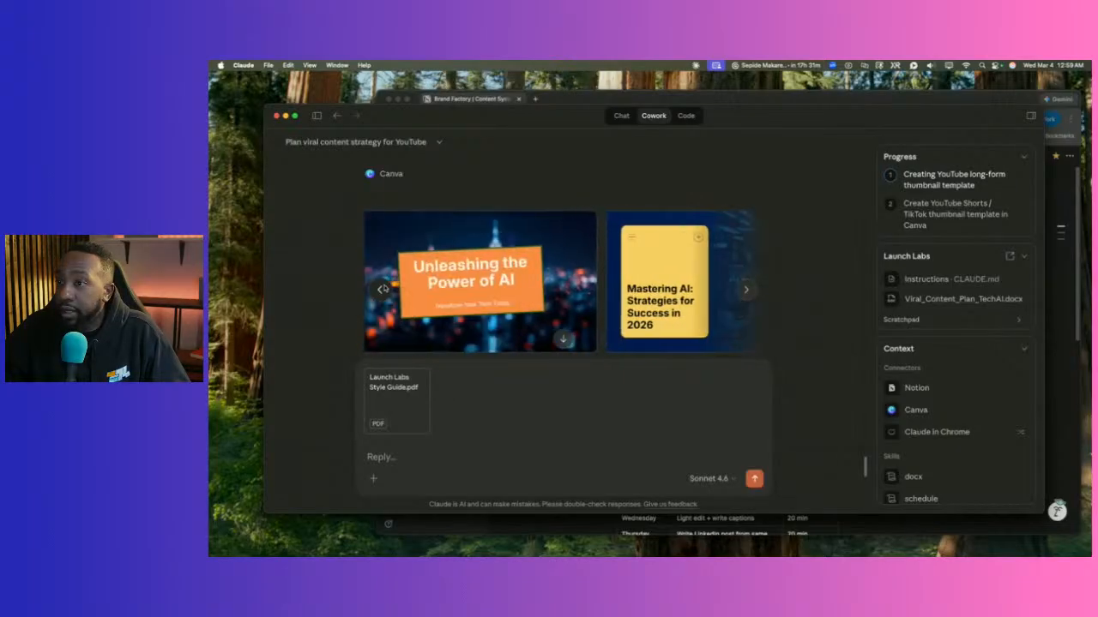
Dictate the reply 'Attached is the style guide to help as well.'.
scroll(391, 276, down, 3)
scroll(390, 275, up, 3)
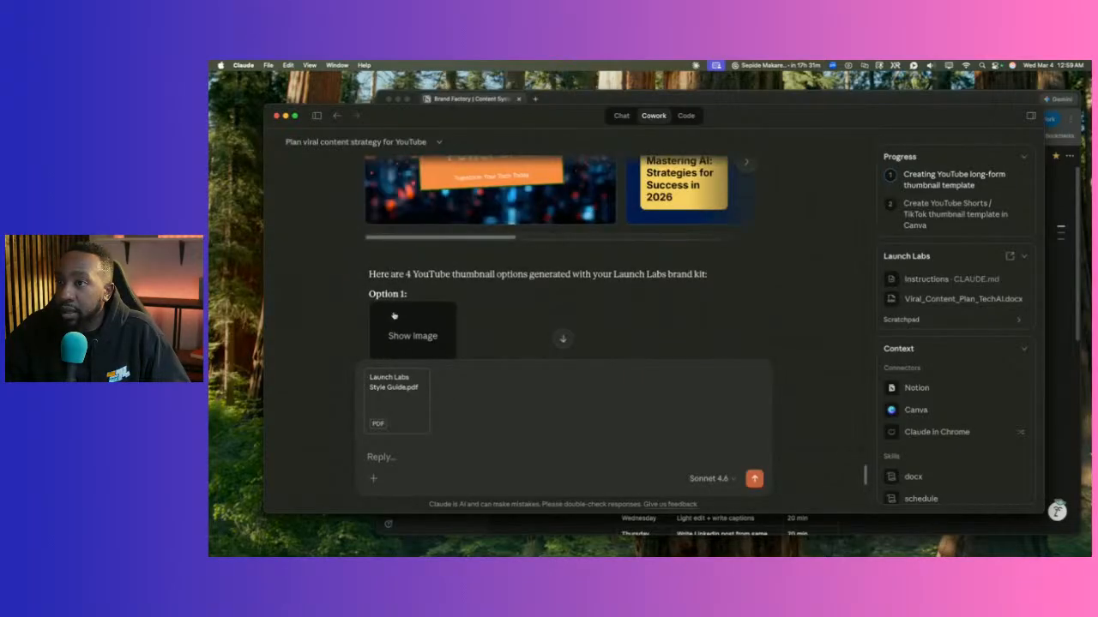
scroll(402, 321, down, 10)
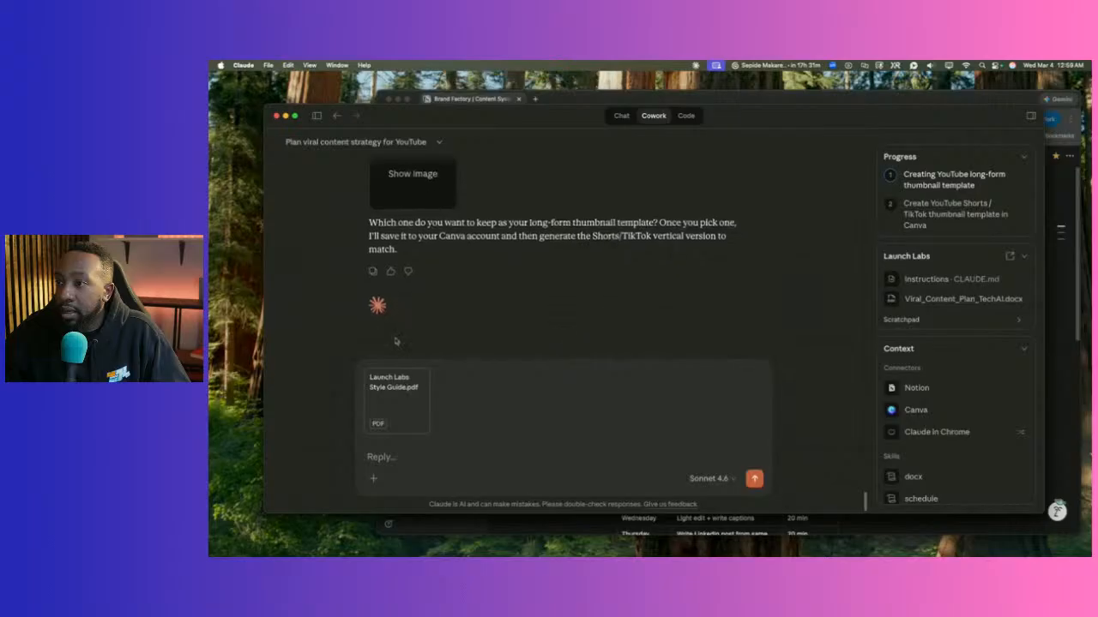
click(377, 459)
key(F5)
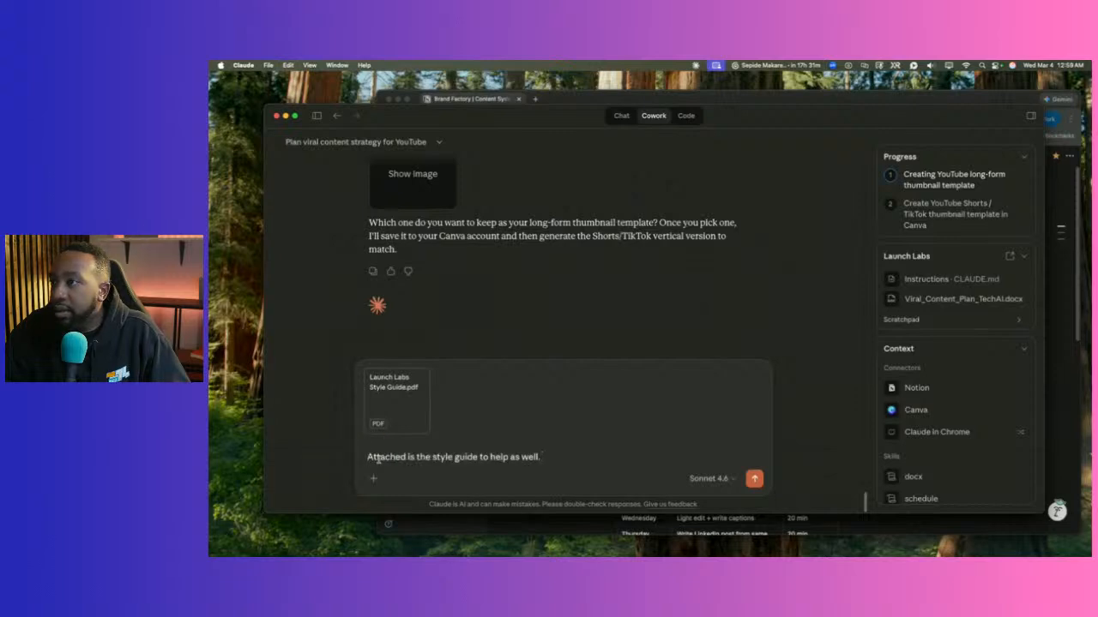
Send the dictated note together with the attached Launch Labs style guide.
key(Return)
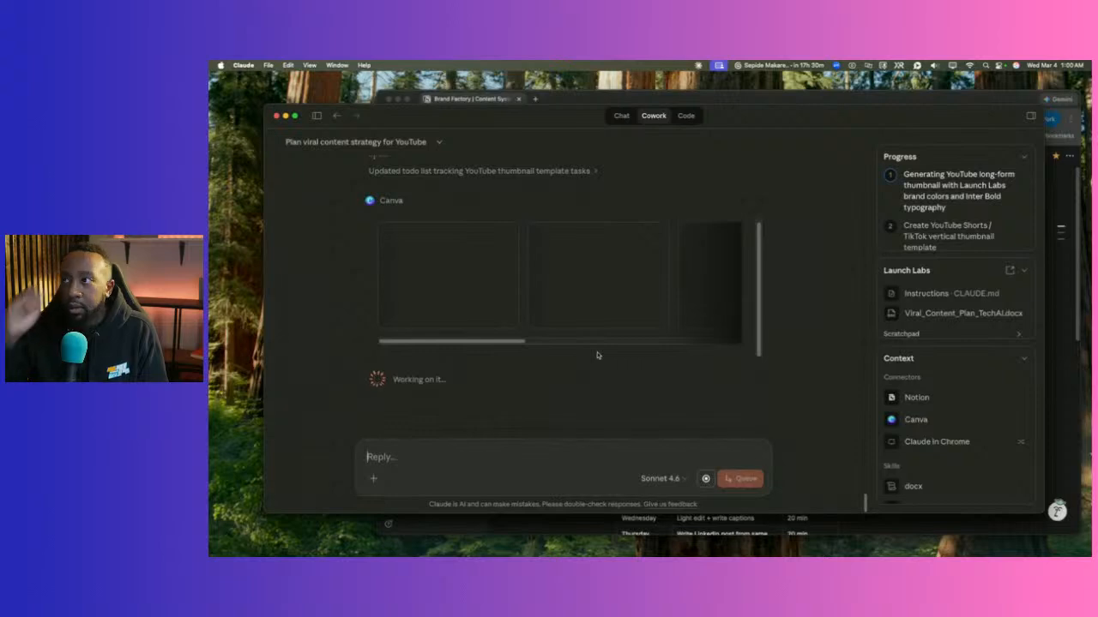
Bring the Claude chat in front of Chrome and scroll down to the regenerated long-form thumbnail designs.
click(817, 101)
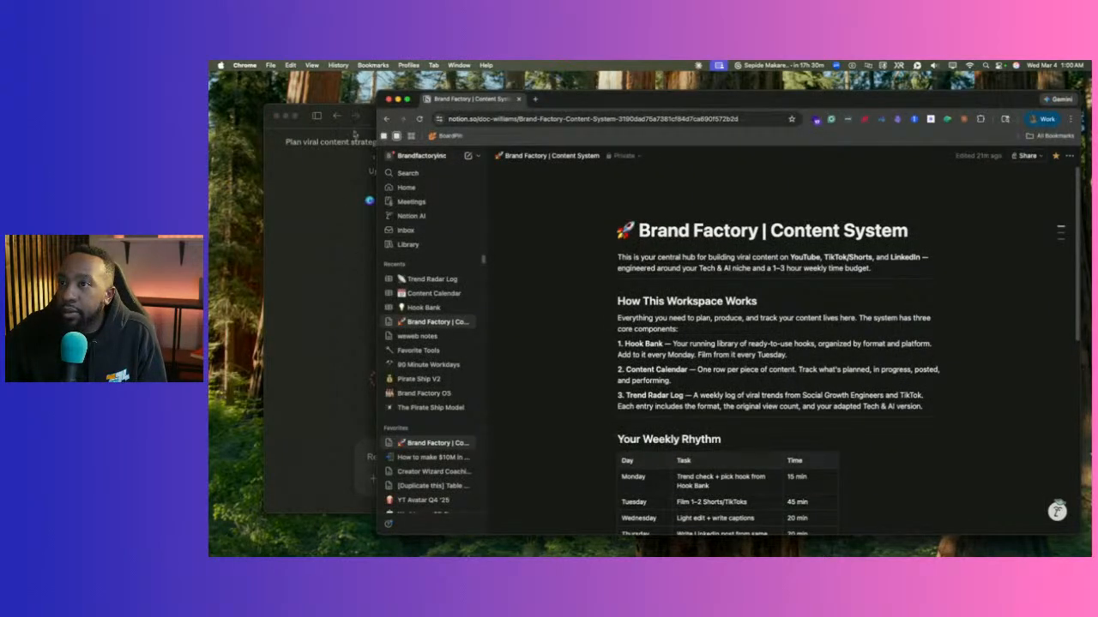
click(298, 129)
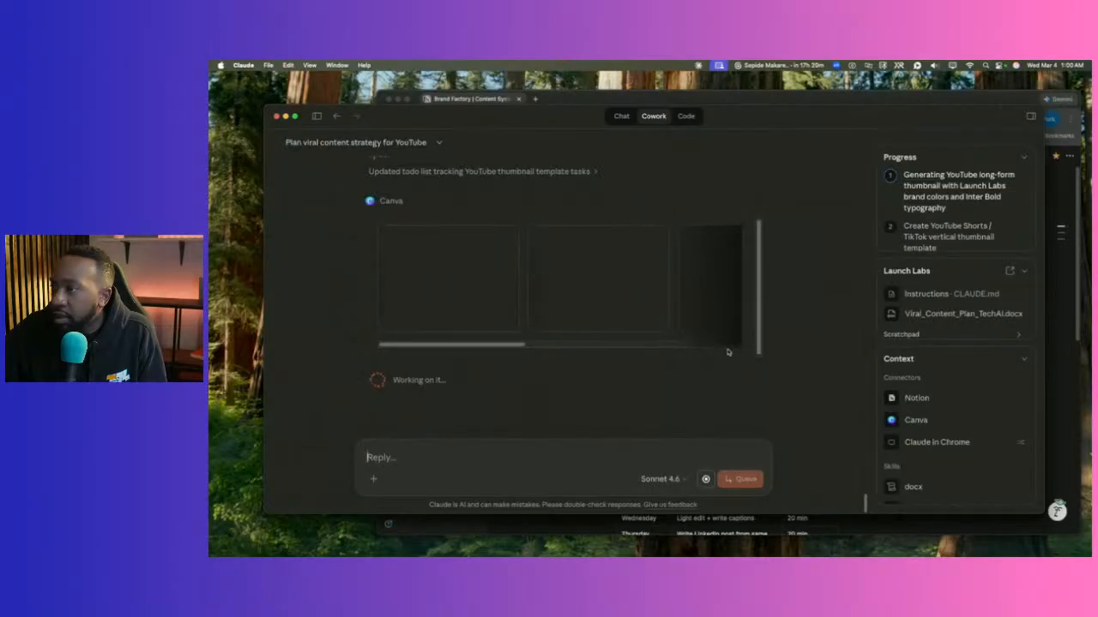
scroll(806, 326, up, 10)
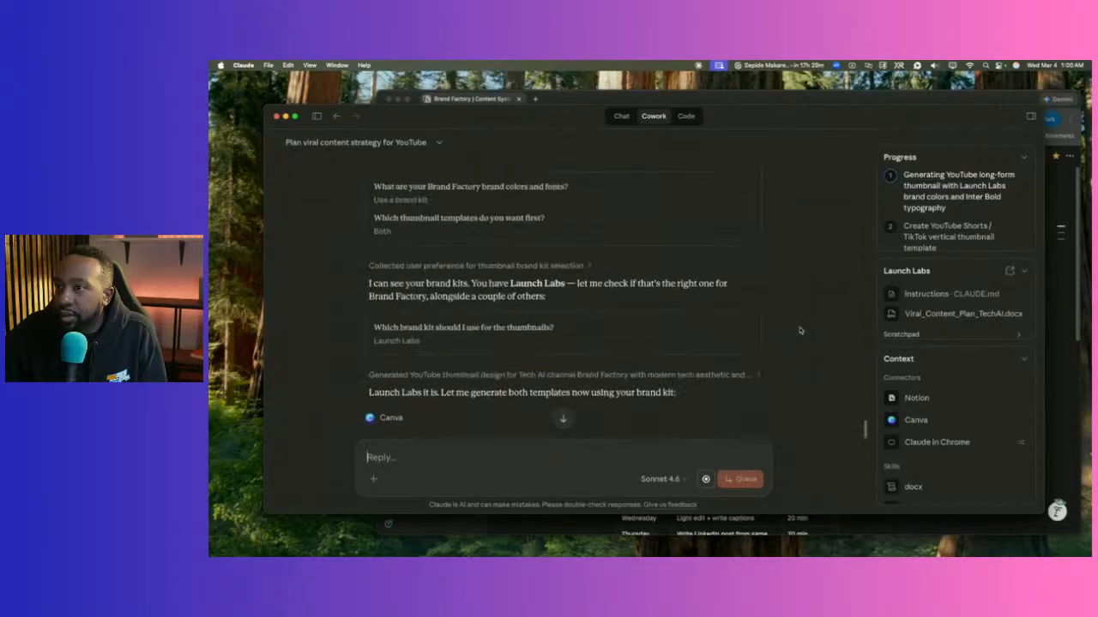
scroll(799, 330, down, 15)
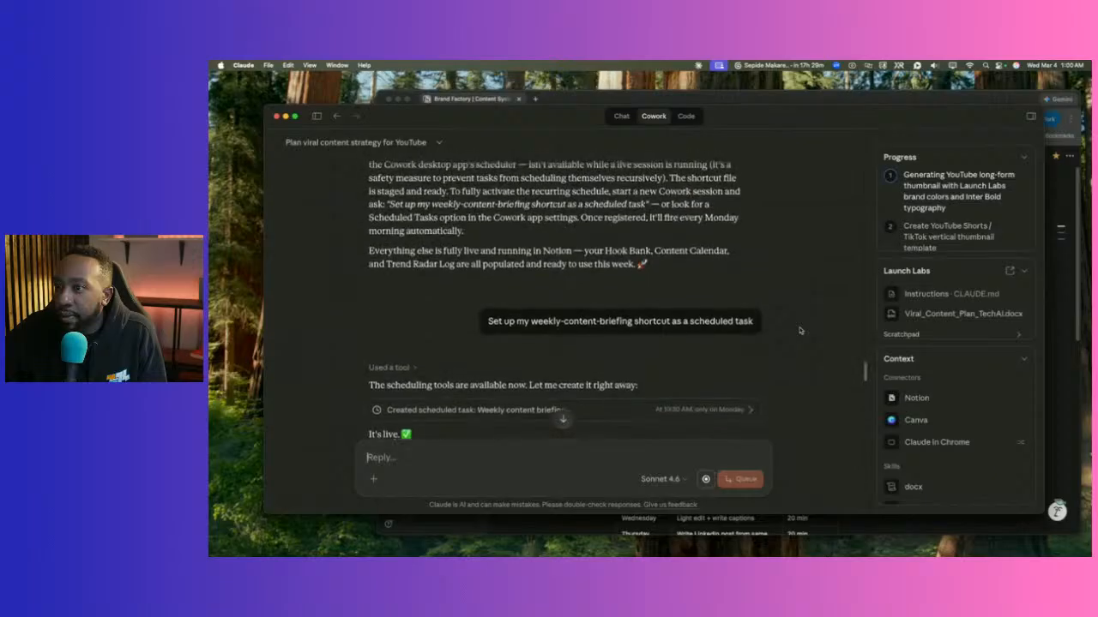
scroll(800, 330, up, 10)
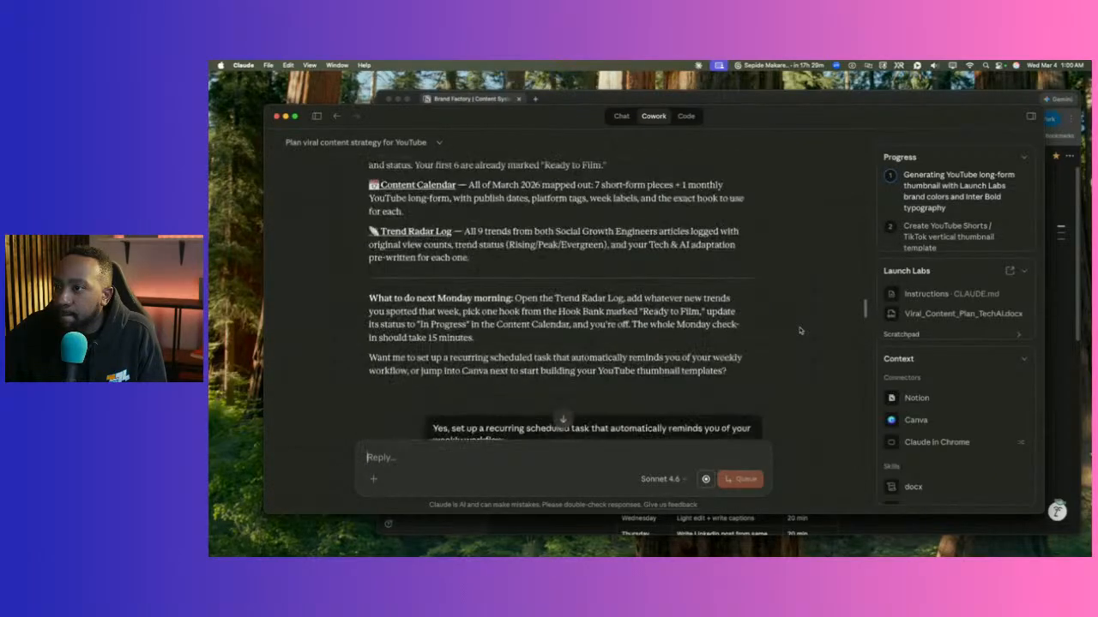
scroll(800, 331, up, 5)
scroll(800, 331, down, 4)
scroll(800, 331, up, 5)
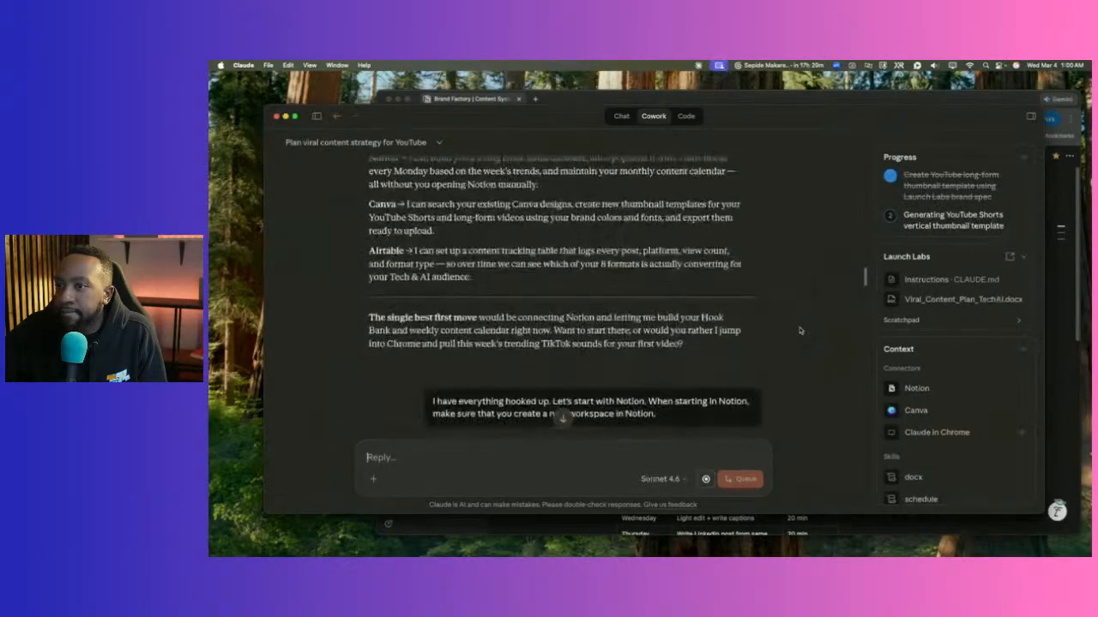
scroll(799, 330, up, 4)
scroll(799, 330, down, 2)
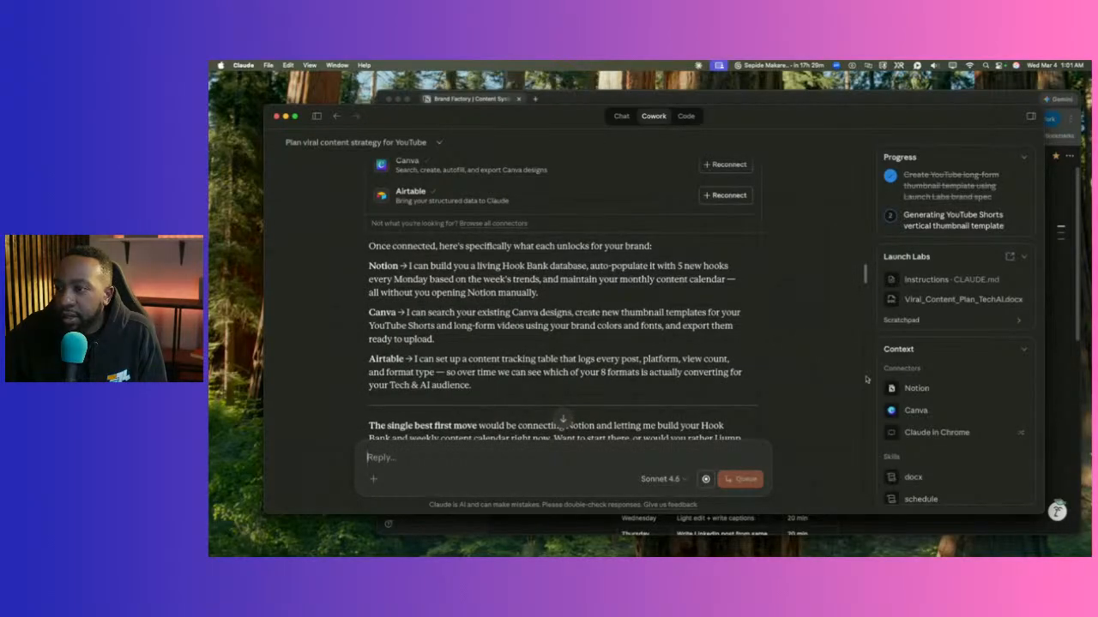
drag(482, 392, 374, 364)
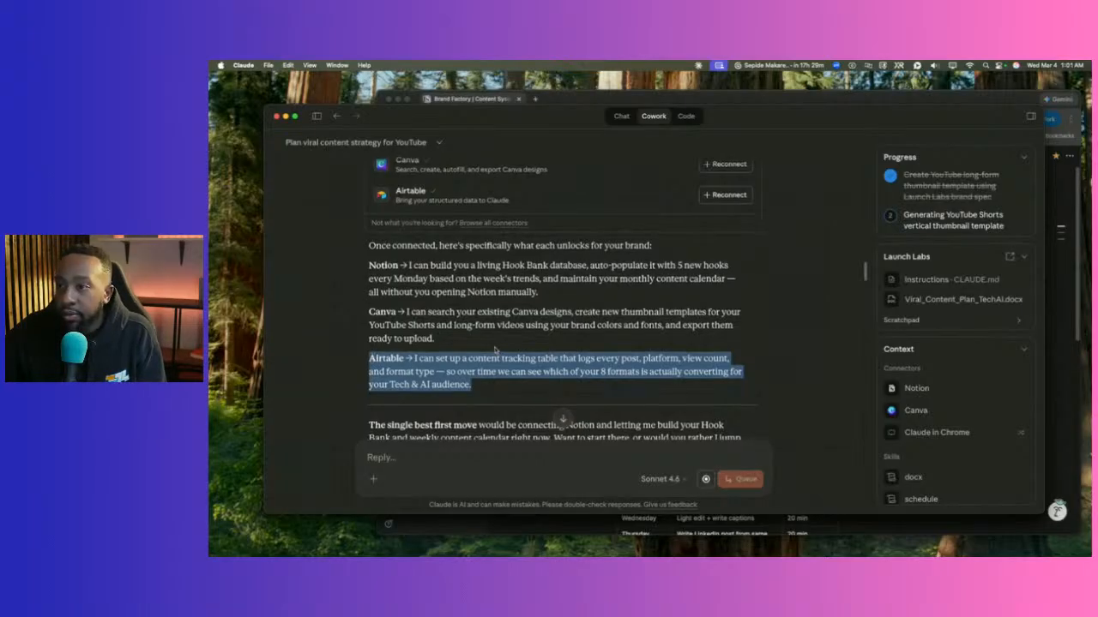
scroll(494, 349, down, 20)
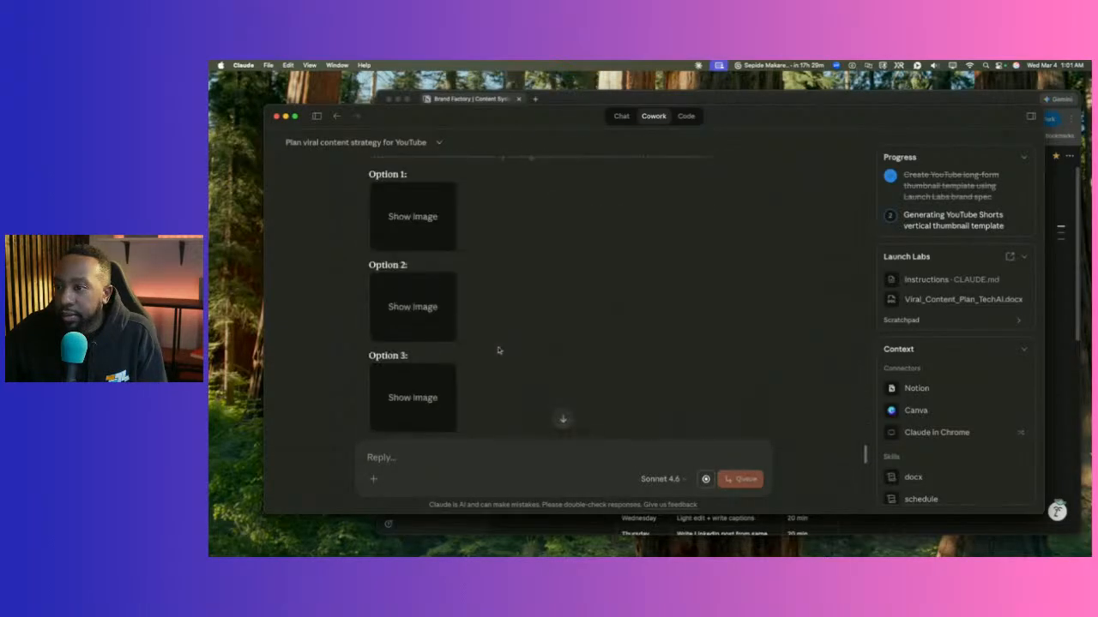
scroll(499, 349, down, 10)
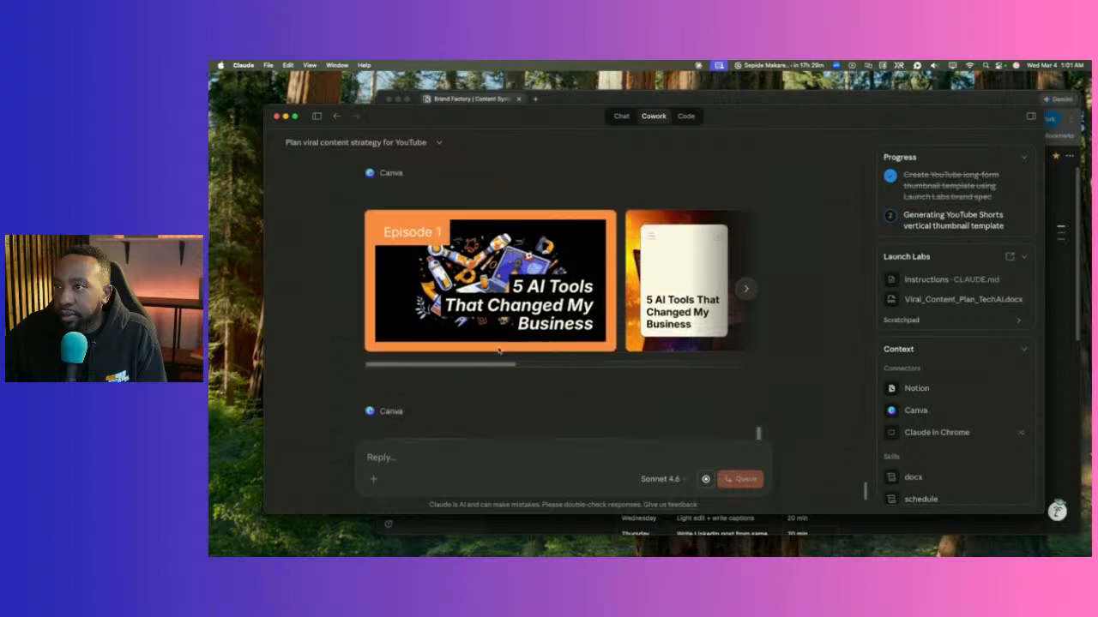
View the Episode 1 long-form thumbnail full size, then close the preview back to the chat.
drag(493, 366, 725, 361)
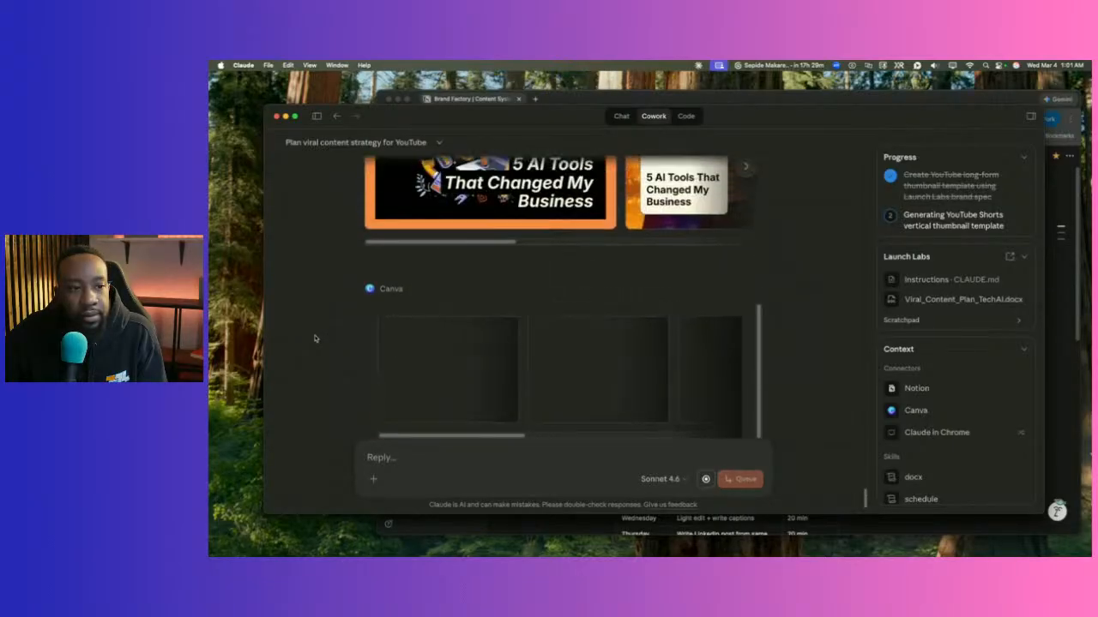
click(431, 346)
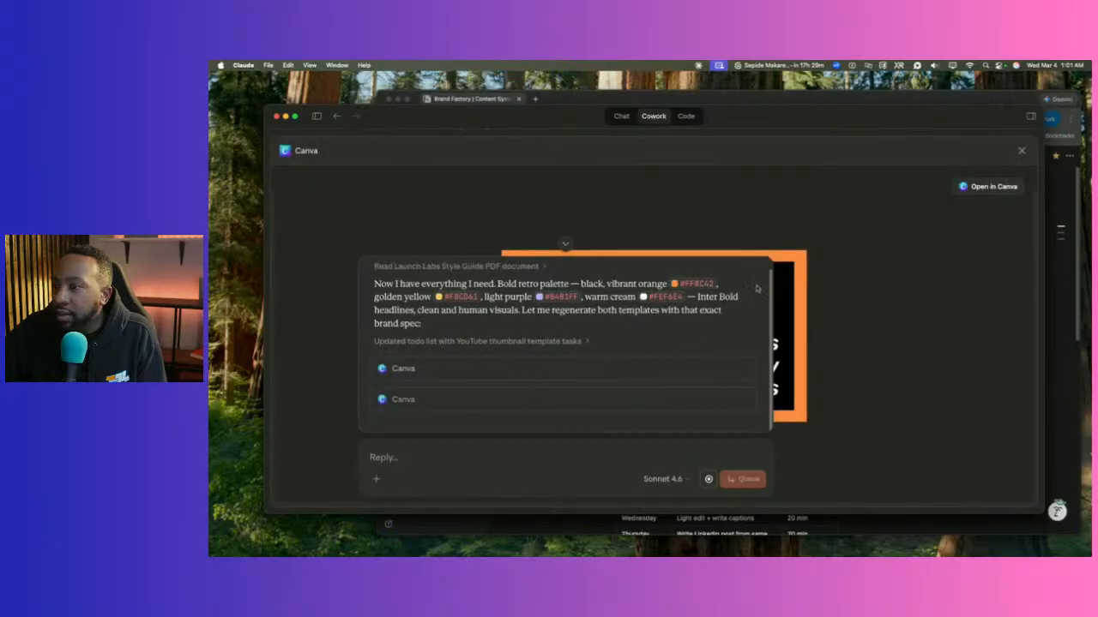
click(565, 244)
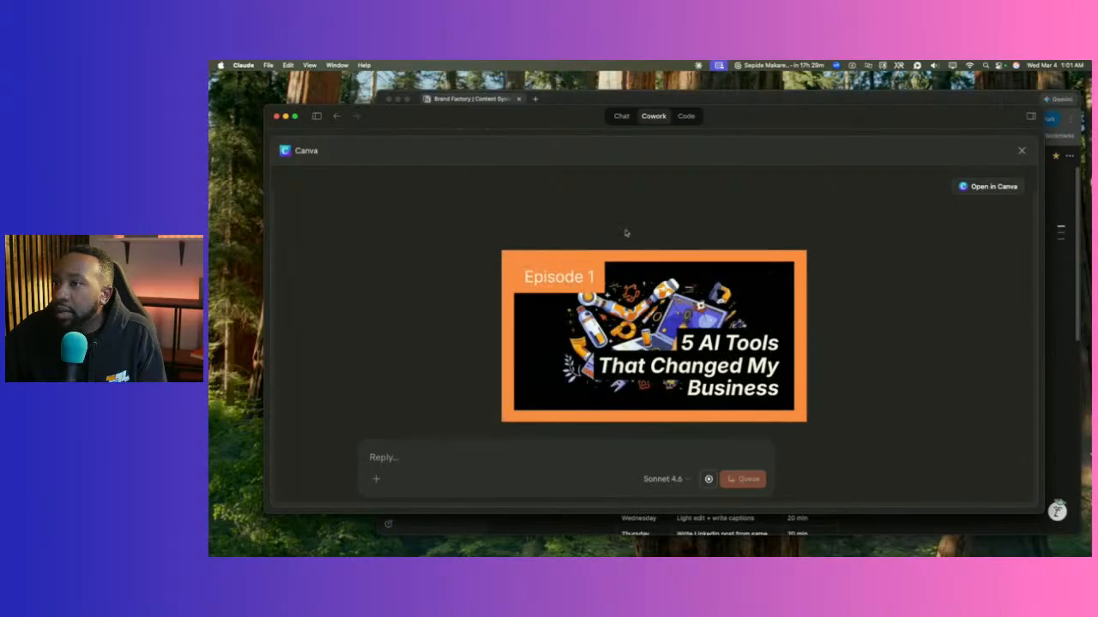
click(1022, 151)
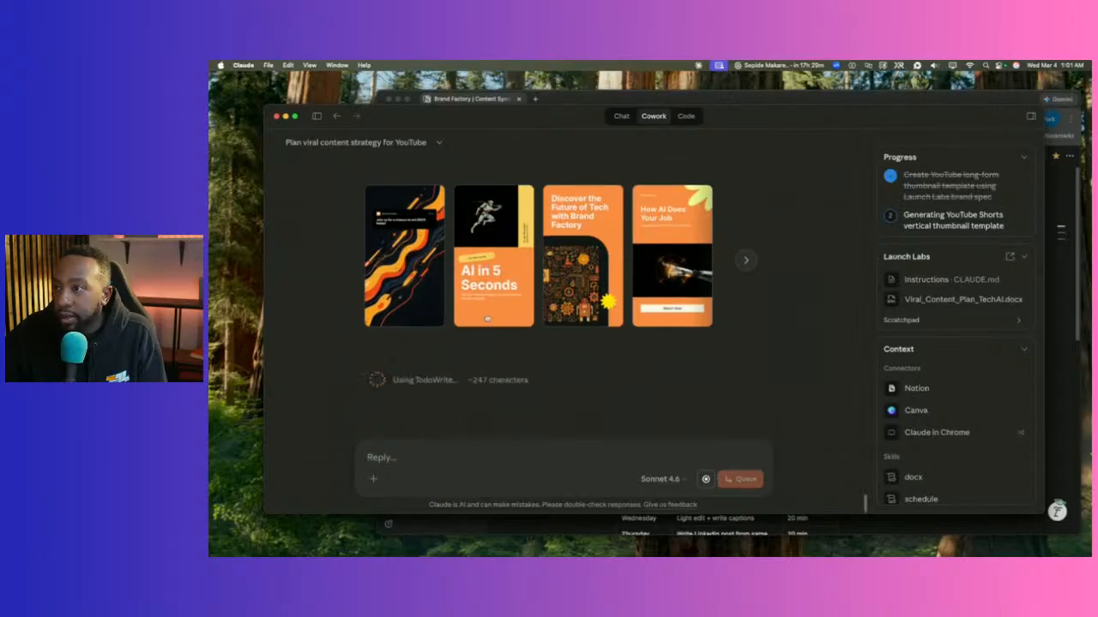
scroll(489, 302, up, 2)
Preview the 'AI in 5 Seconds' vertical thumbnail, then close the preview.
scroll(489, 301, down, 3)
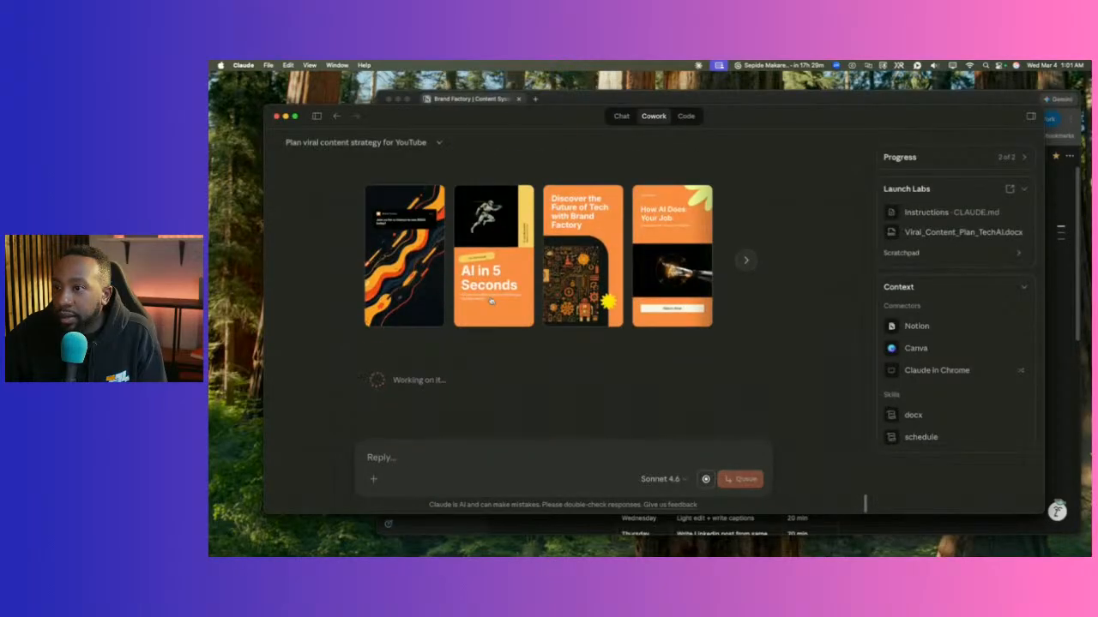
click(492, 302)
scroll(673, 260, down, 5)
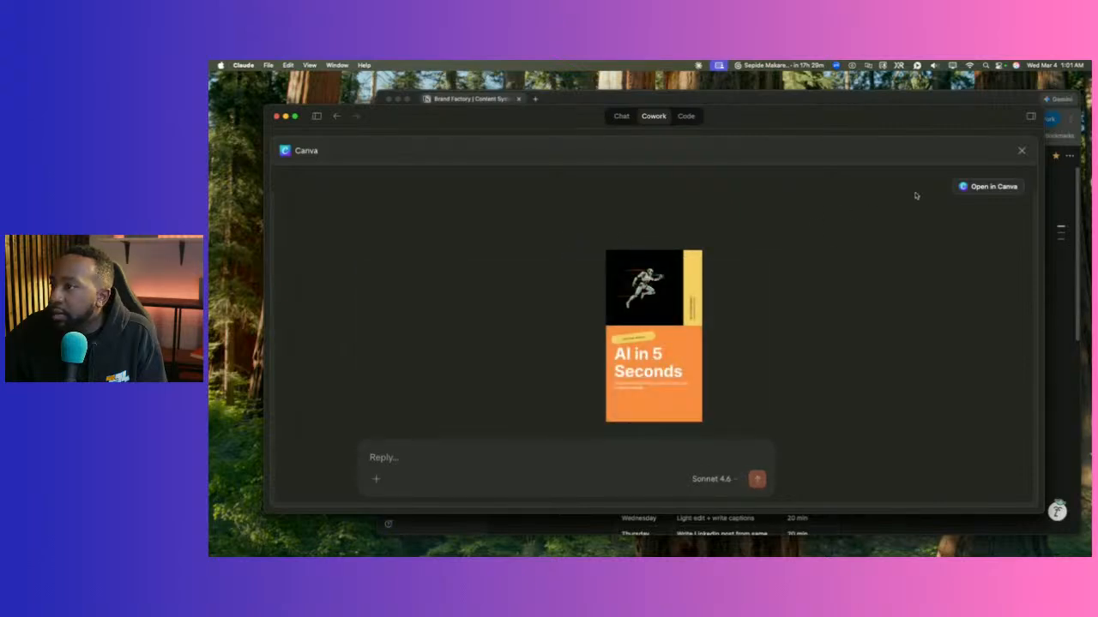
click(1021, 150)
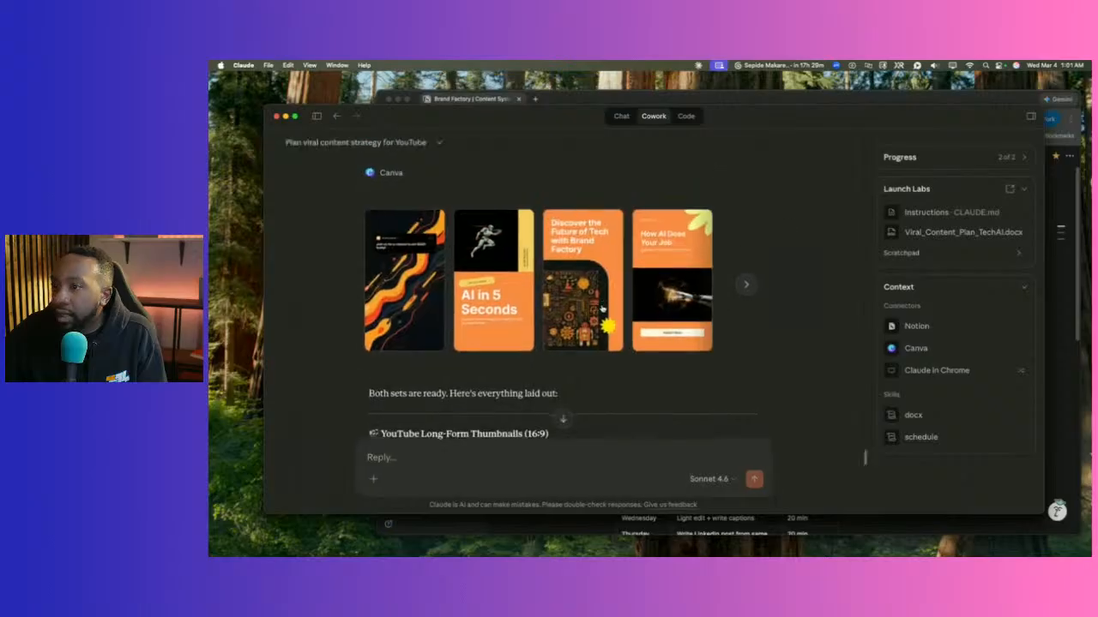
Scroll to long-form Option 1 and open its thumbnail image link.
scroll(607, 310, down, 3)
scroll(607, 309, down, 10)
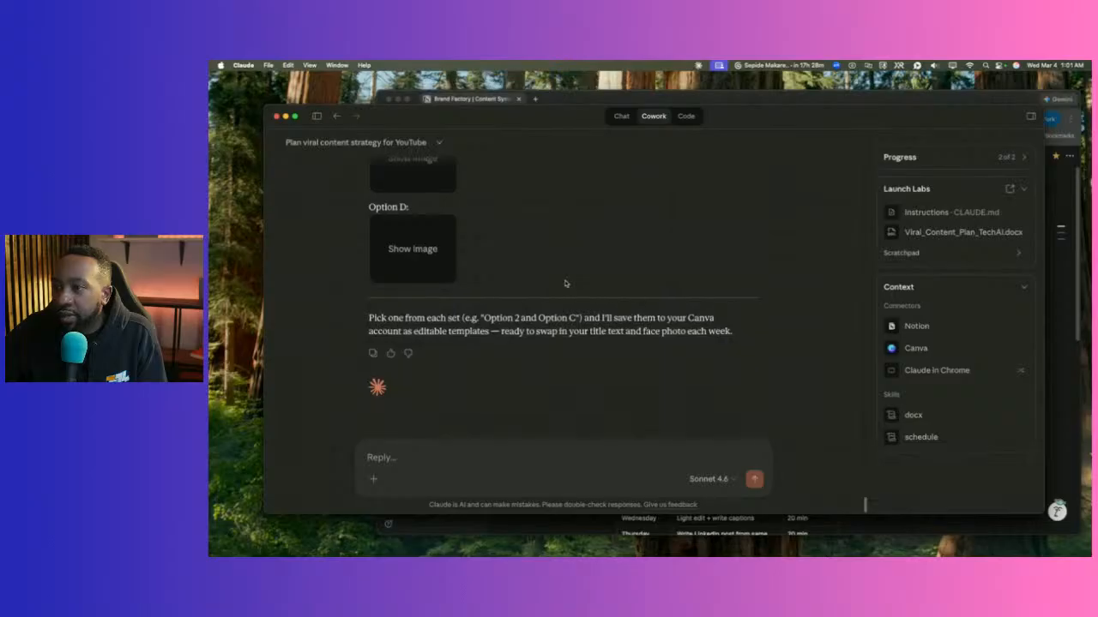
scroll(564, 284, up, 15)
scroll(564, 284, up, 5)
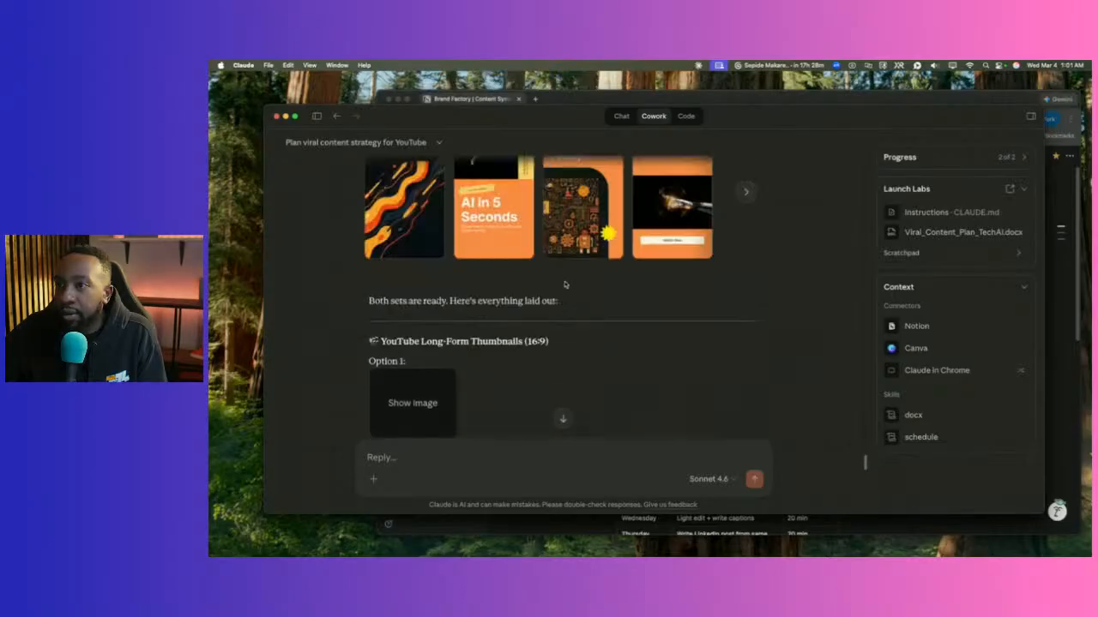
scroll(444, 318, down, 2)
click(402, 308)
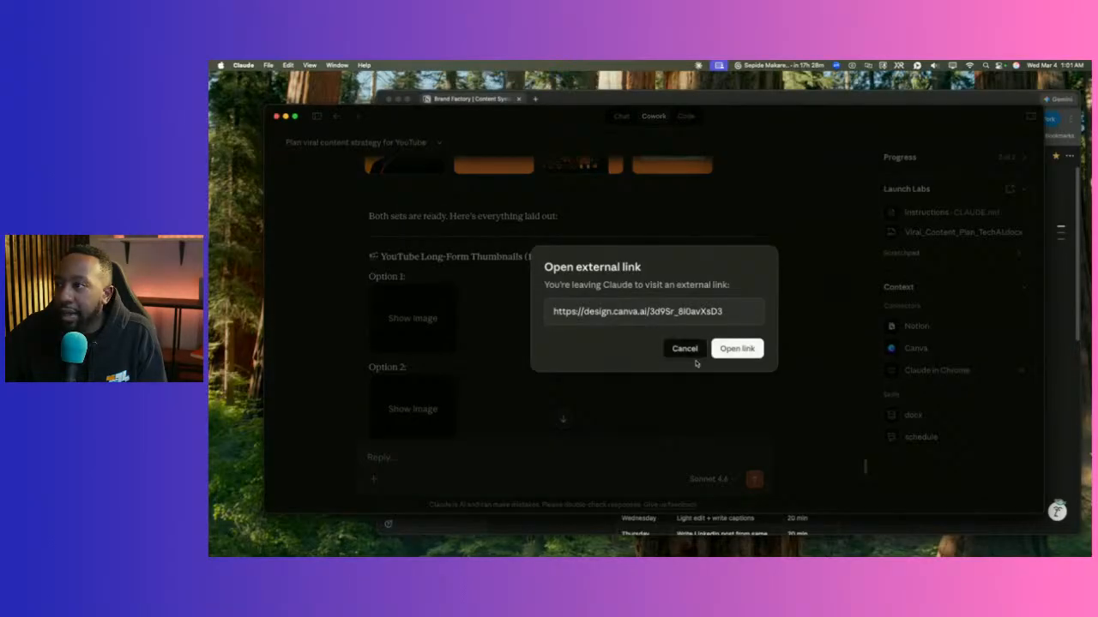
View the long-form Option 1 and Option 2 thumbnail images in Chrome tabs.
click(737, 348)
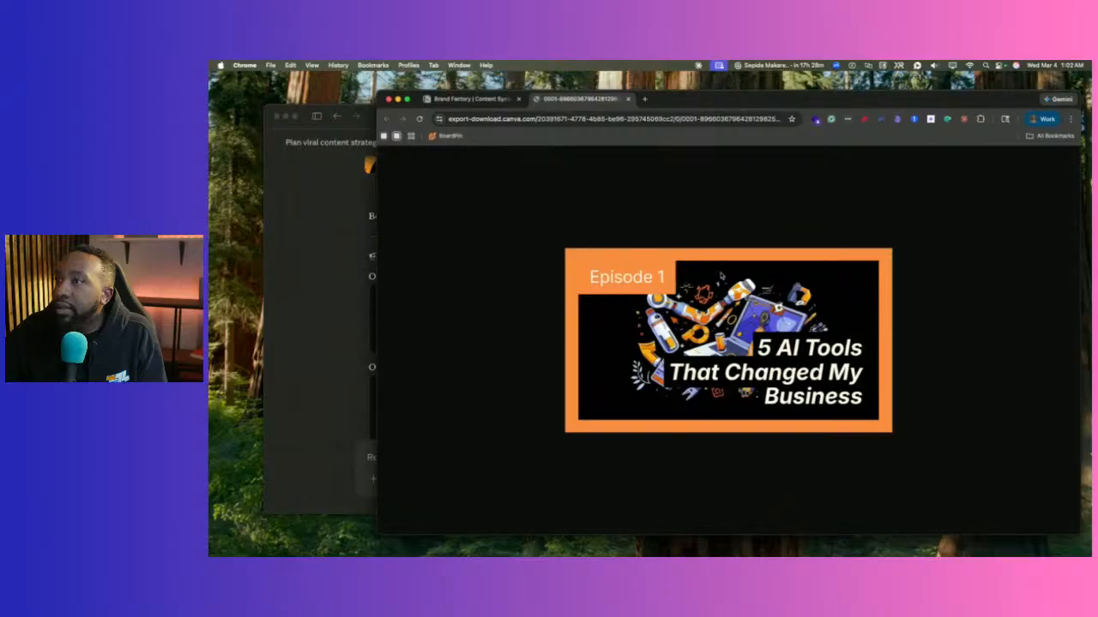
click(324, 290)
scroll(414, 378, down, 3)
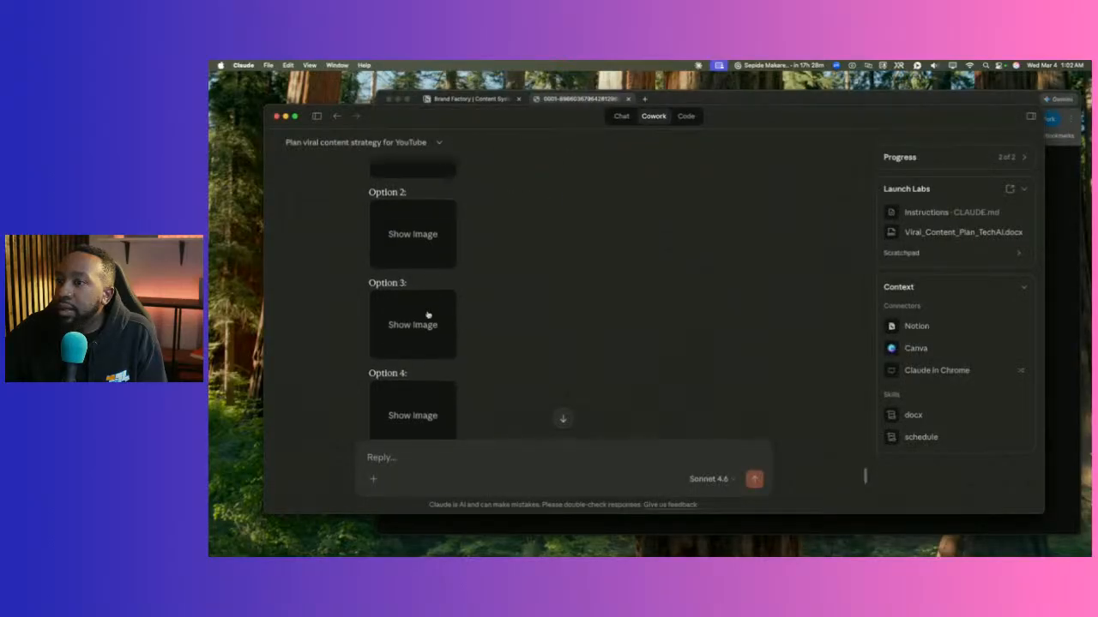
click(431, 238)
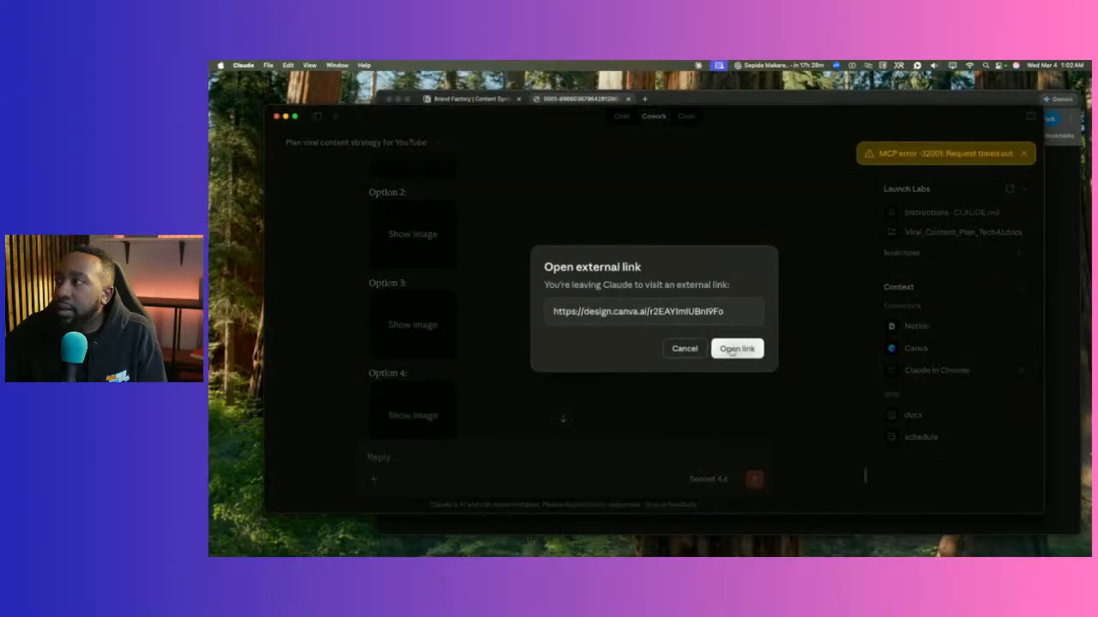
click(731, 350)
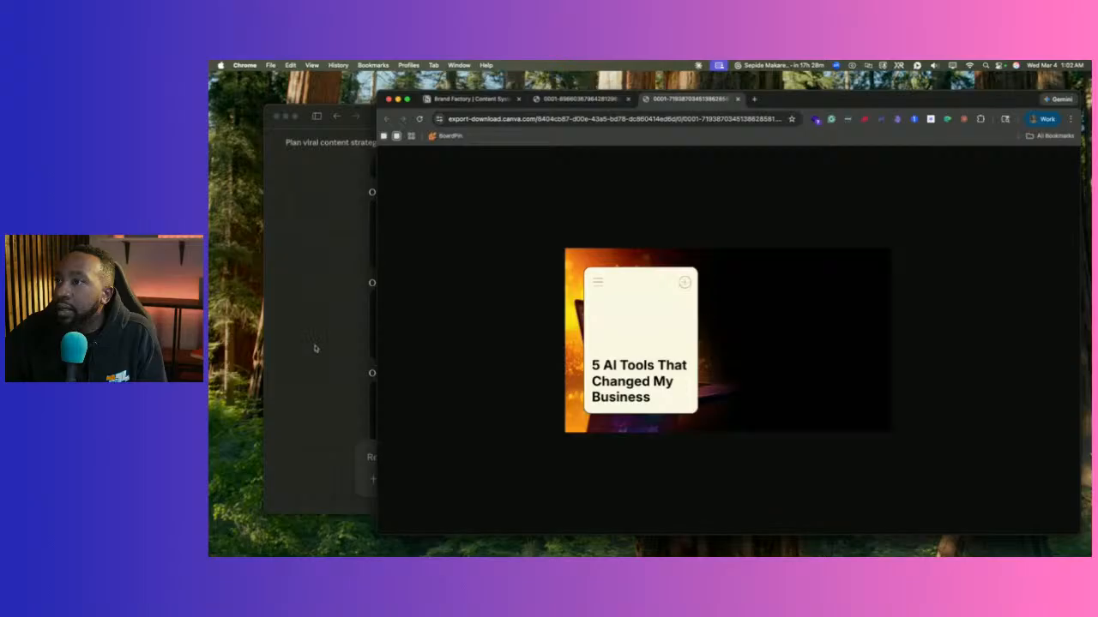
click(314, 348)
View the long-form Option 3 and Option 4 thumbnail images in Chrome tabs.
click(430, 331)
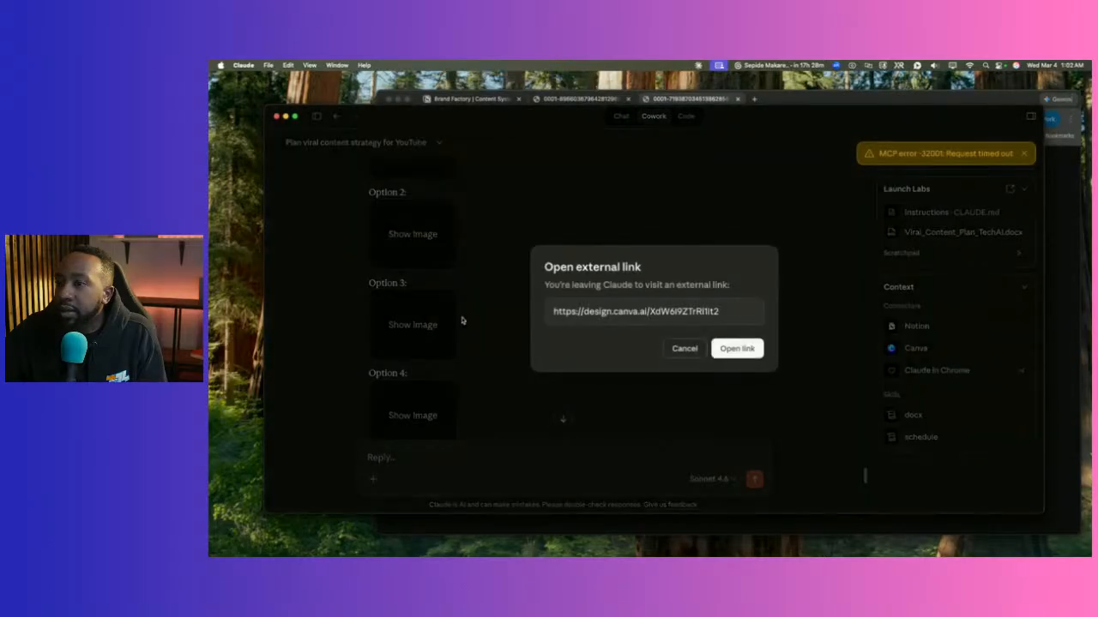
click(733, 348)
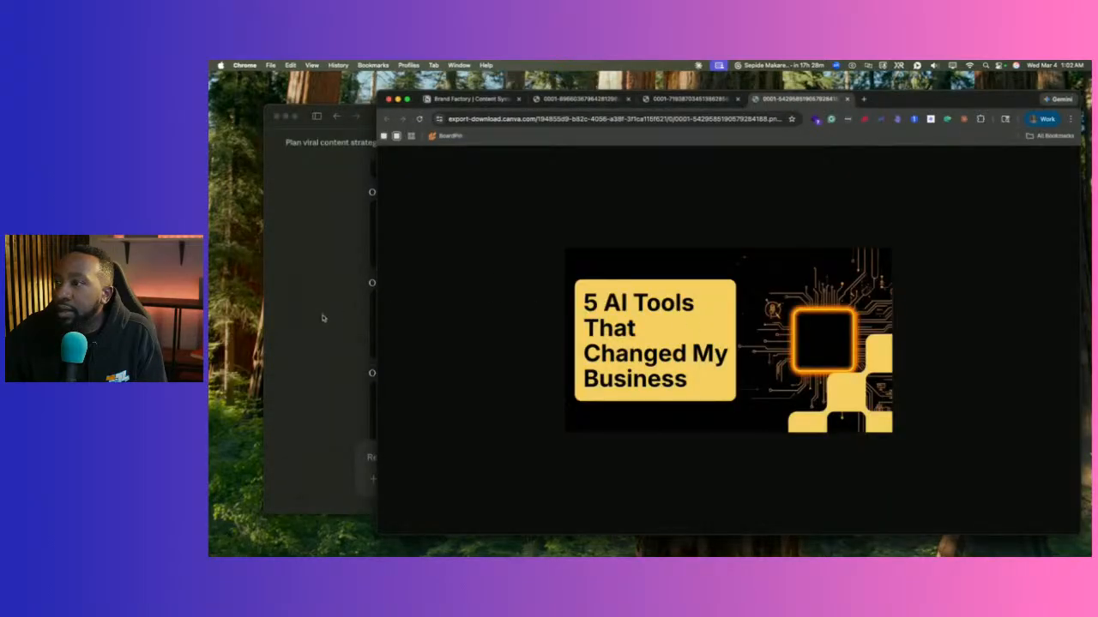
click(323, 318)
scroll(397, 354, down, 2)
click(427, 244)
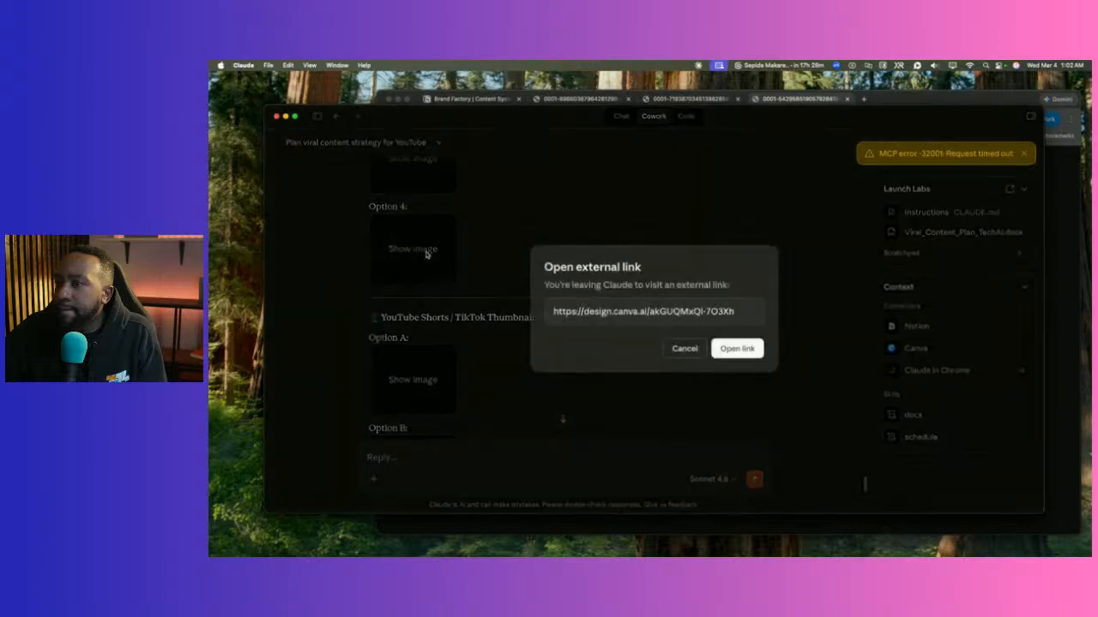
click(735, 348)
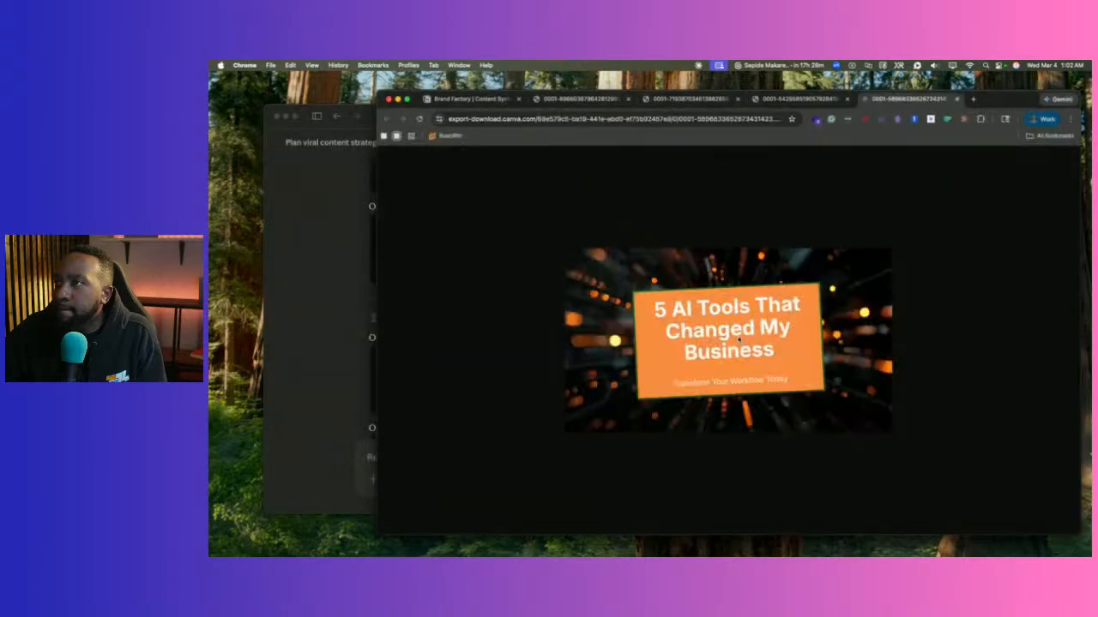
click(340, 324)
Reopen the Option 1 image and the Option 2 Canva design link in Chrome.
scroll(380, 311, up, 5)
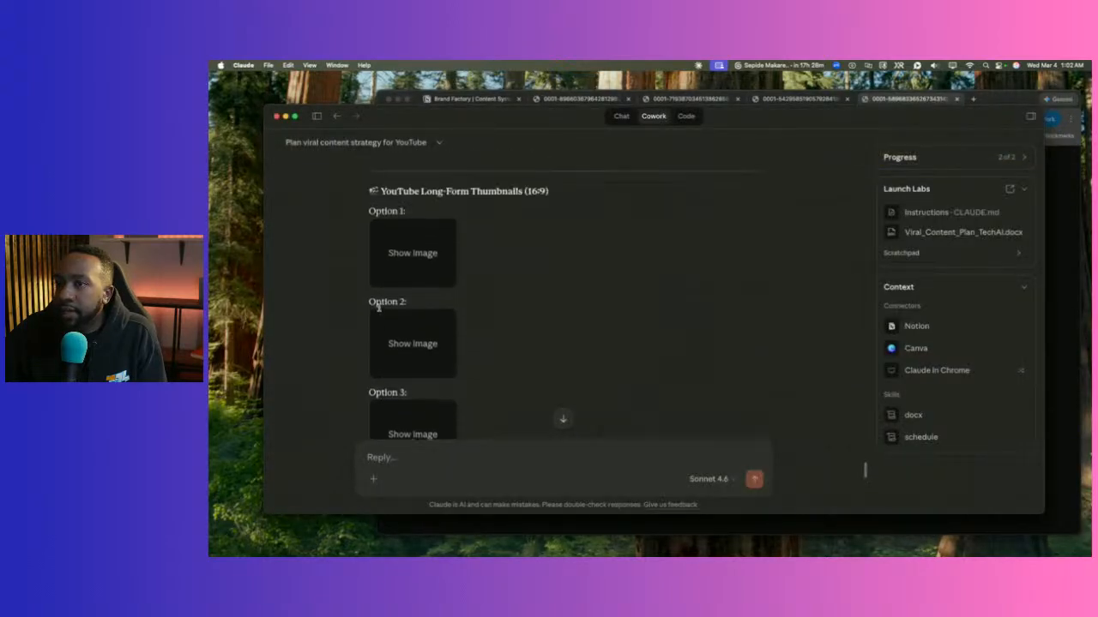
click(414, 332)
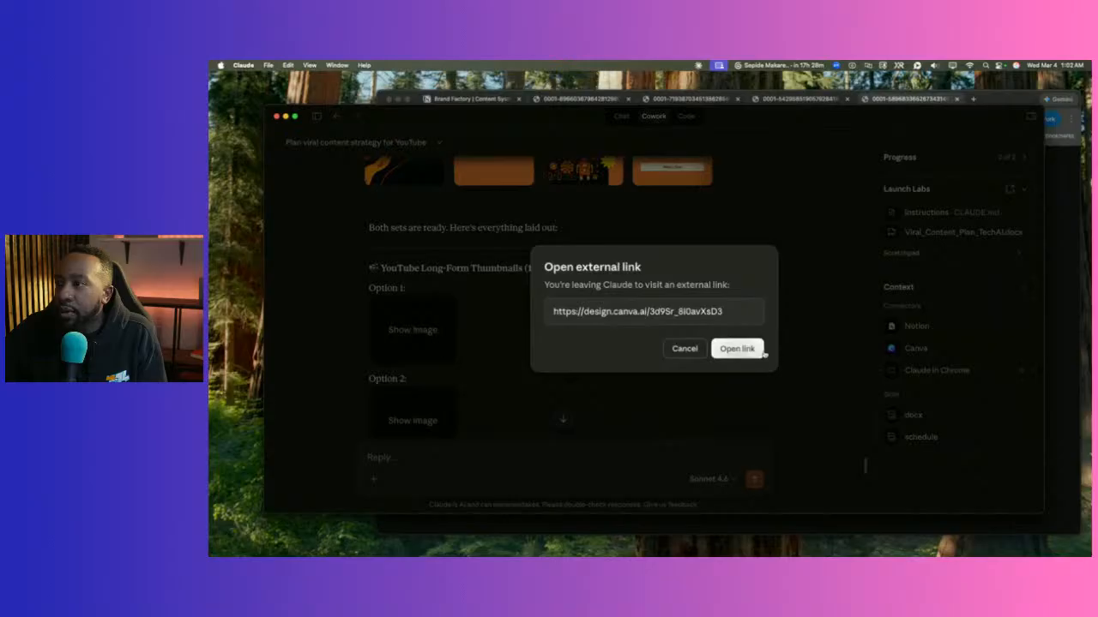
click(738, 349)
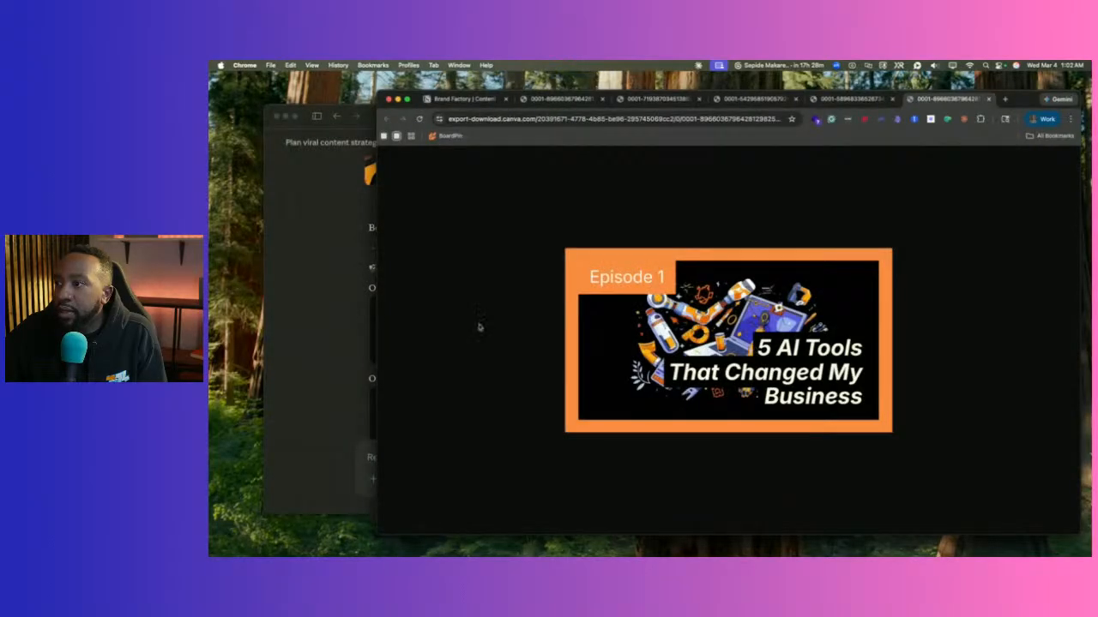
click(338, 306)
click(412, 404)
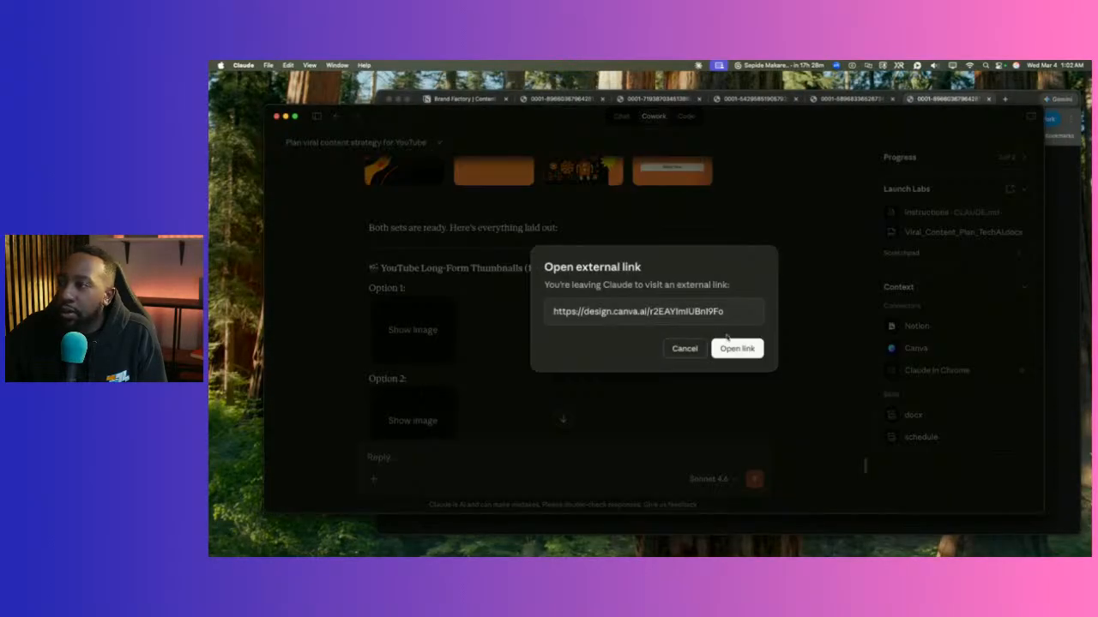
click(730, 346)
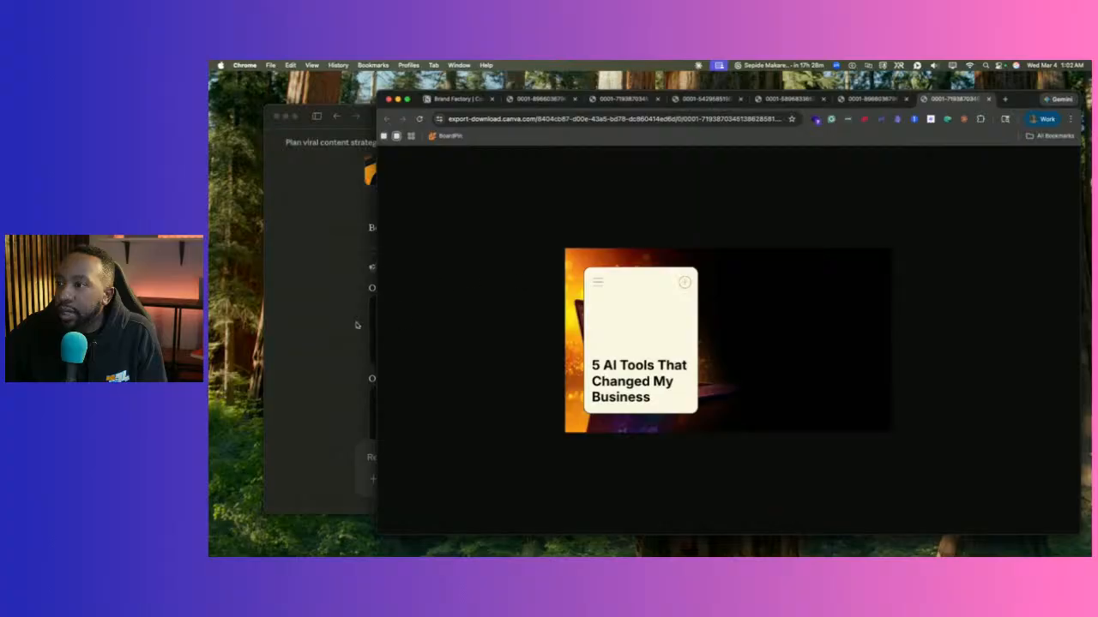
click(357, 325)
Open the Canva design links for Options 3 and 4 in Chrome.
scroll(367, 300, down, 3)
click(403, 347)
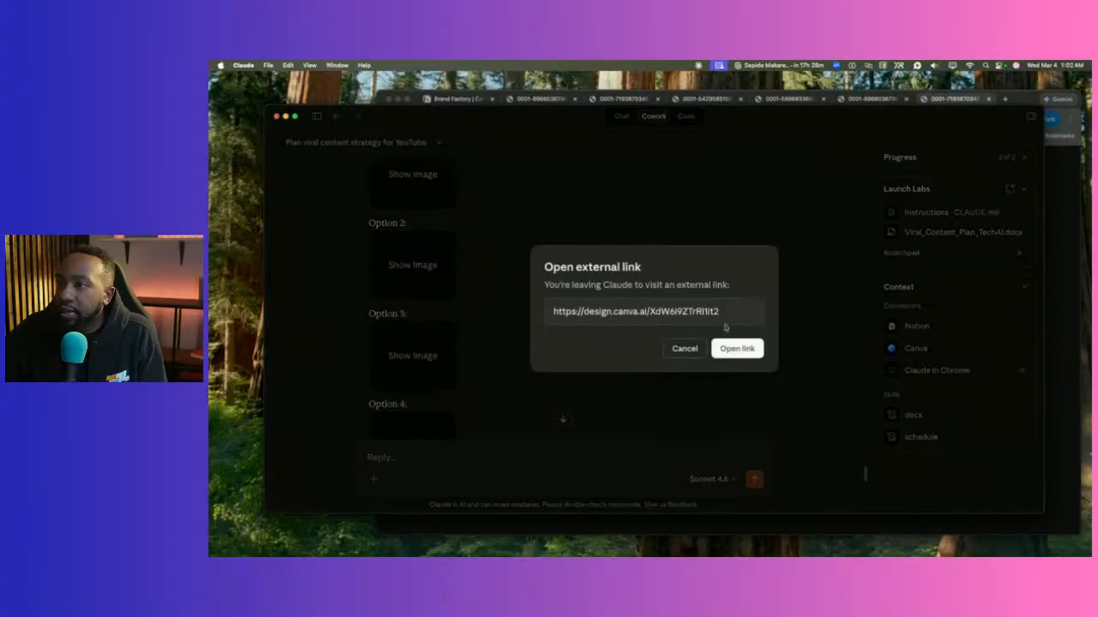
click(729, 348)
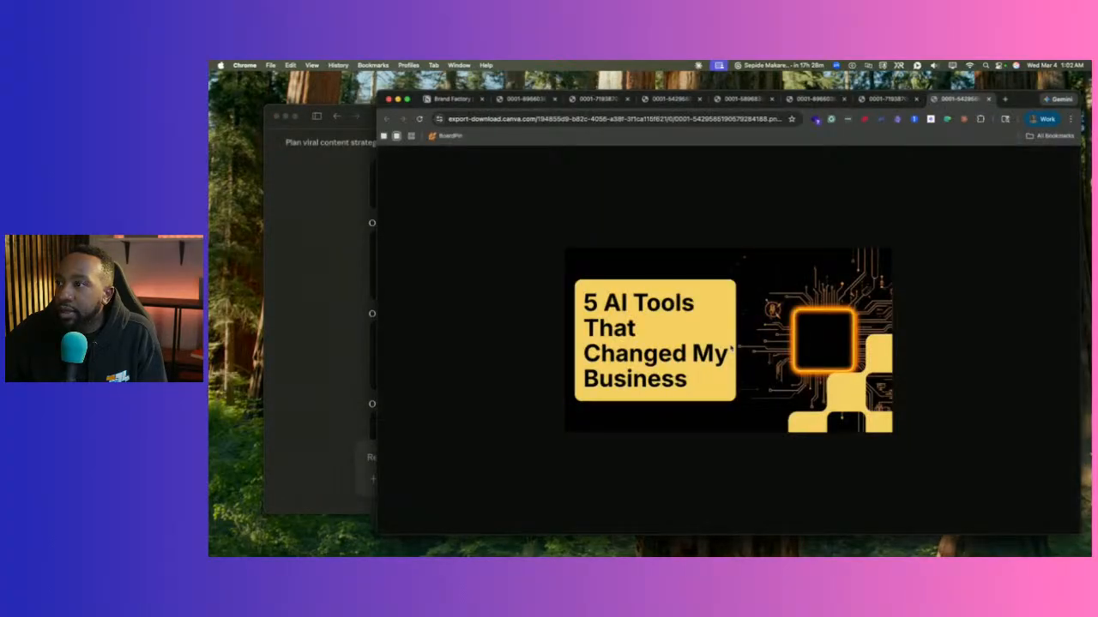
click(341, 340)
scroll(343, 341, down, 2)
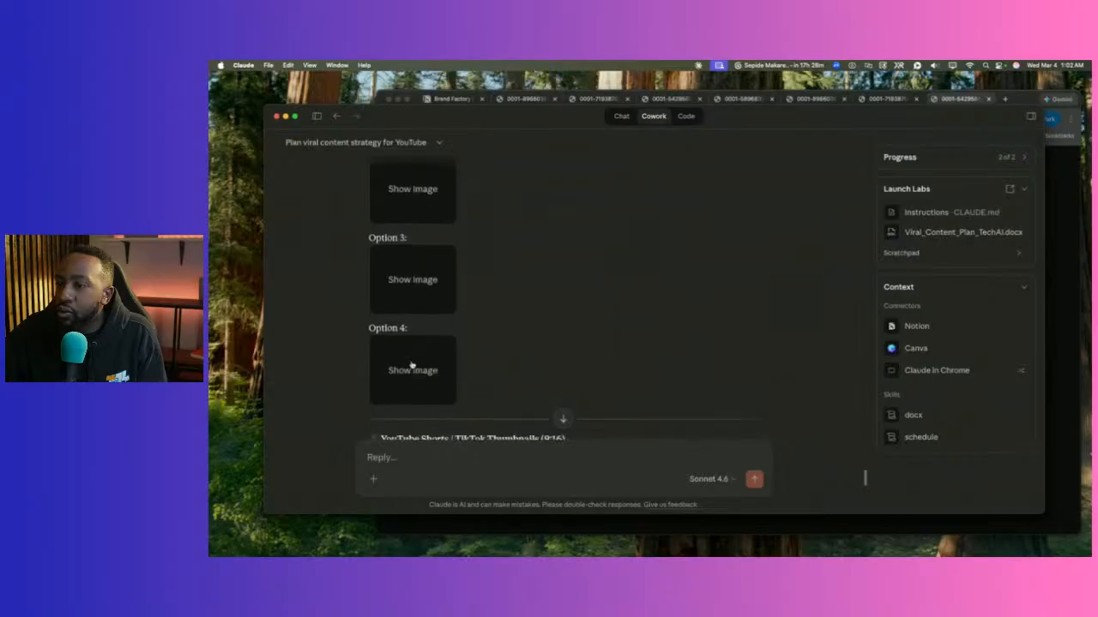
click(412, 367)
click(737, 348)
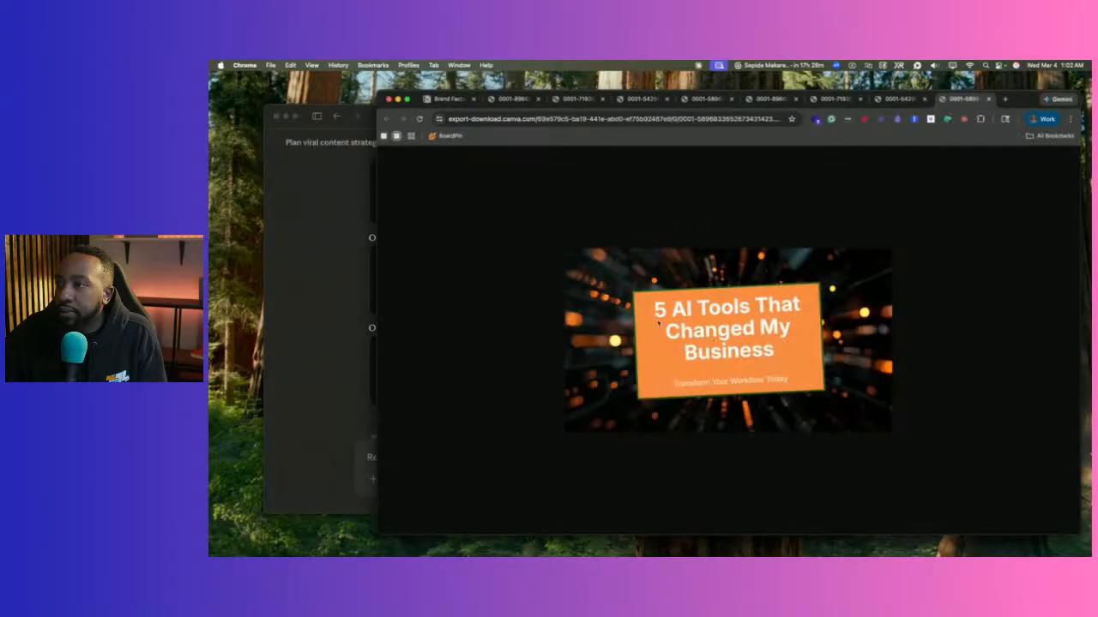
click(348, 290)
Open Option 1's Canva design link, then select the 'YouTube Long-Form Thumbnails (16:9)' heading.
scroll(352, 291, up, 5)
scroll(365, 295, down, 2)
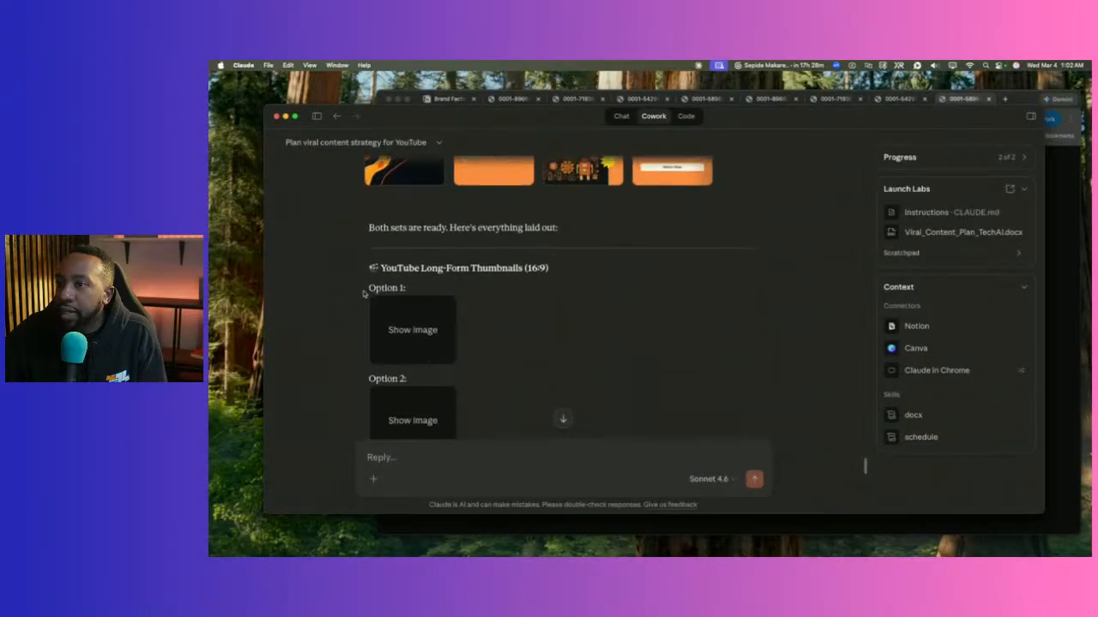
click(415, 310)
click(736, 348)
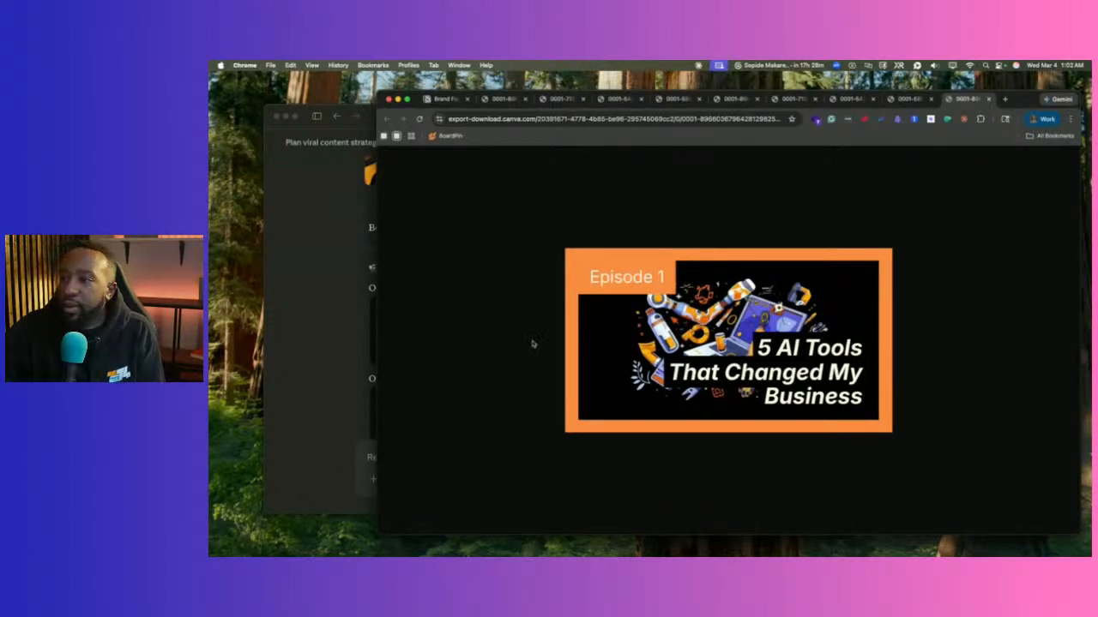
click(335, 352)
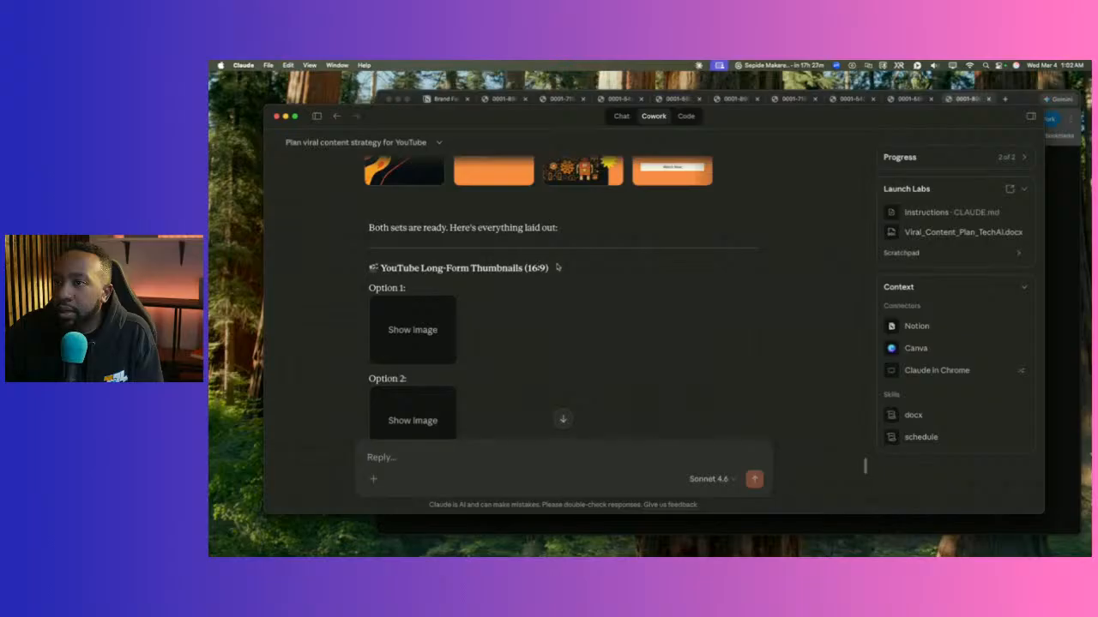
drag(556, 267, 364, 274)
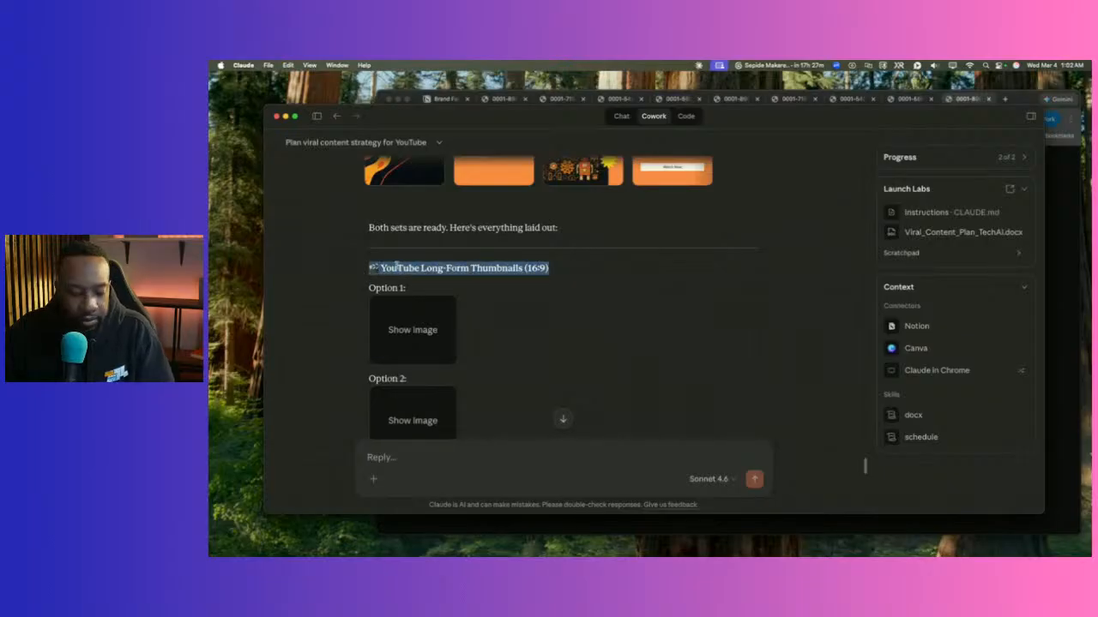
Paste the copied 16:9 heading into the reply box and start a new line.
click(394, 453)
text(🎬 YouTube Long-Form Thumbnails (16:9))
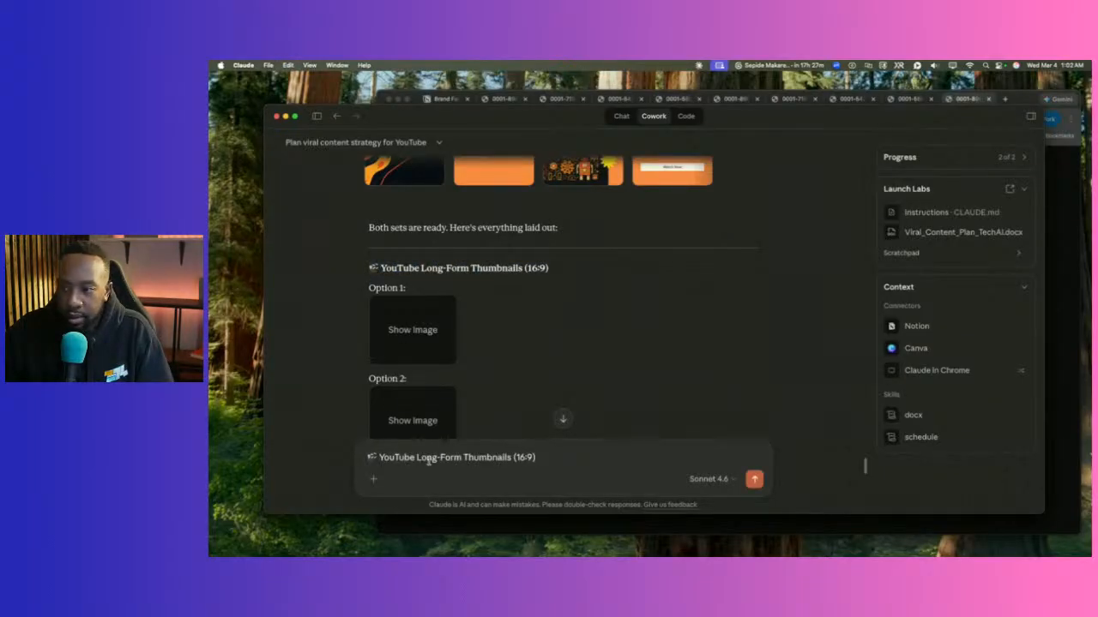
key(shift+Return)
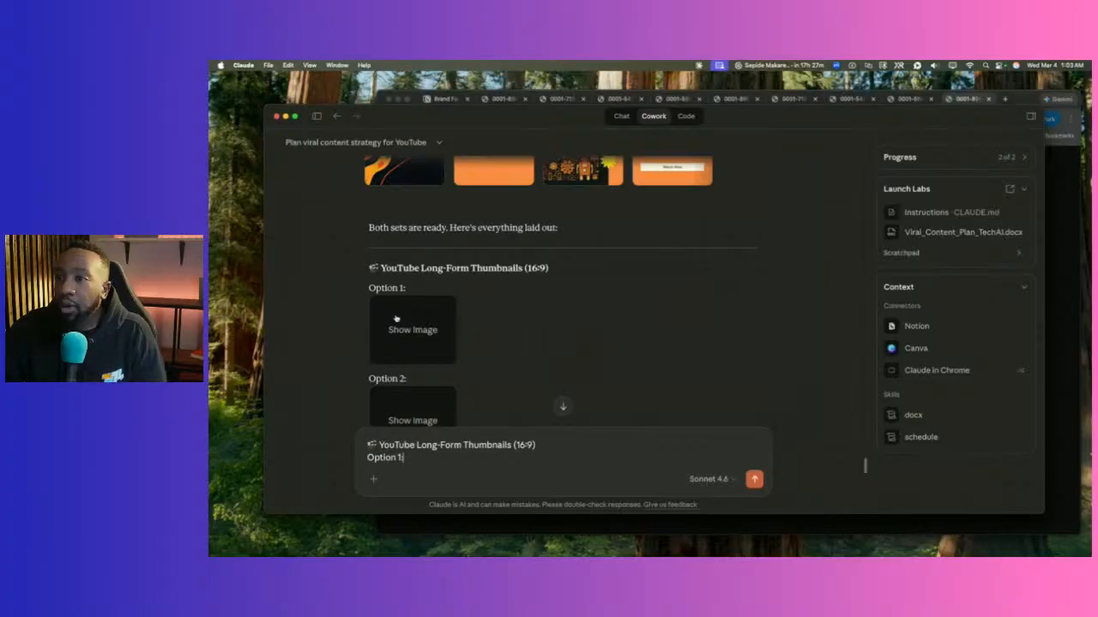
Scroll back to the thumbnails and open the Option 2 Canva design link.
scroll(396, 318, down, 3)
scroll(403, 266, up, 2)
scroll(392, 257, down, 2)
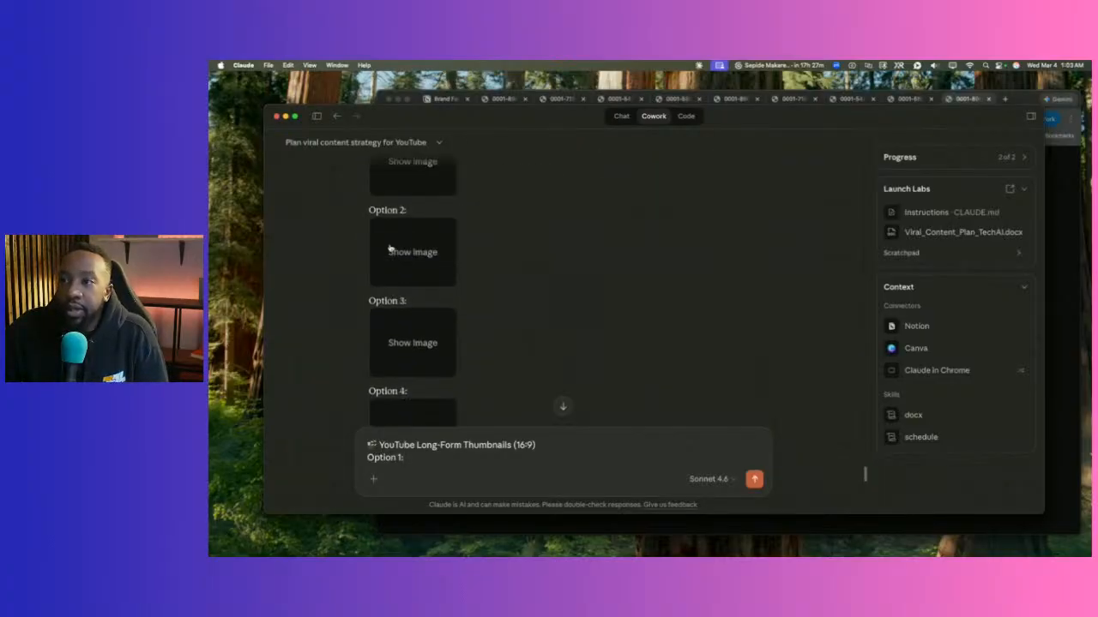
click(389, 249)
Preview long-form Options 2, 3 and 4 in Chrome, then add a line below Option 1.
click(758, 349)
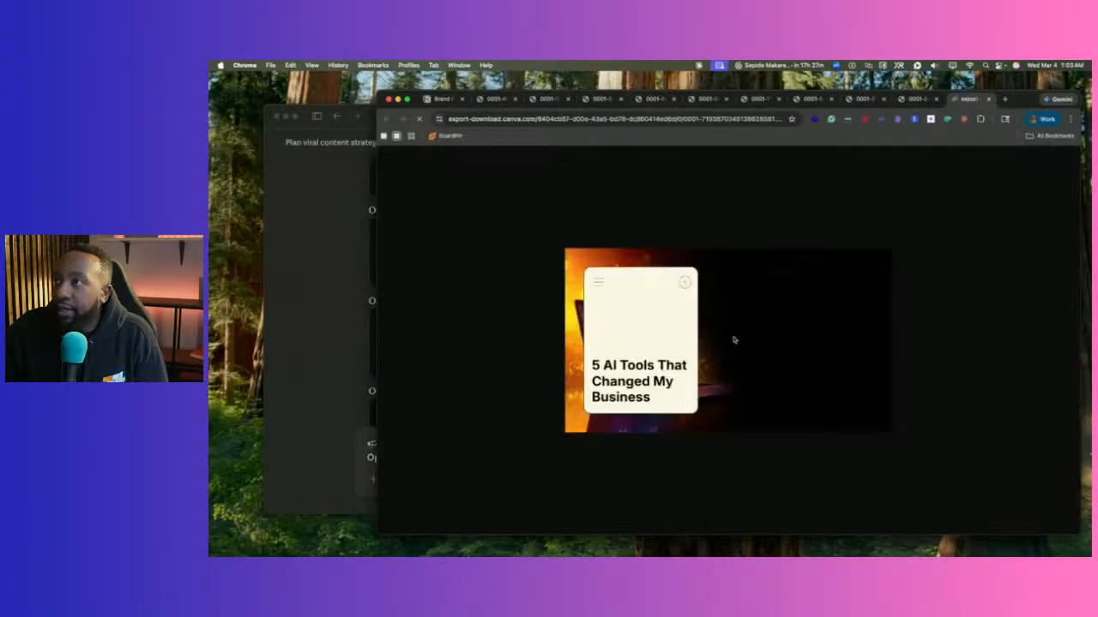
click(321, 279)
click(411, 335)
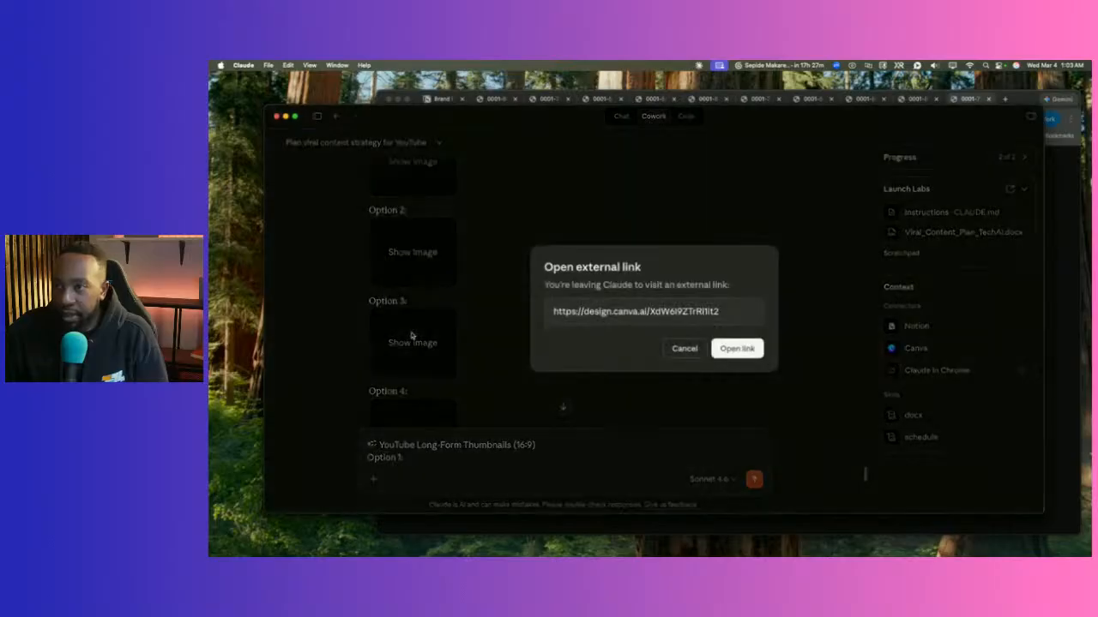
click(755, 348)
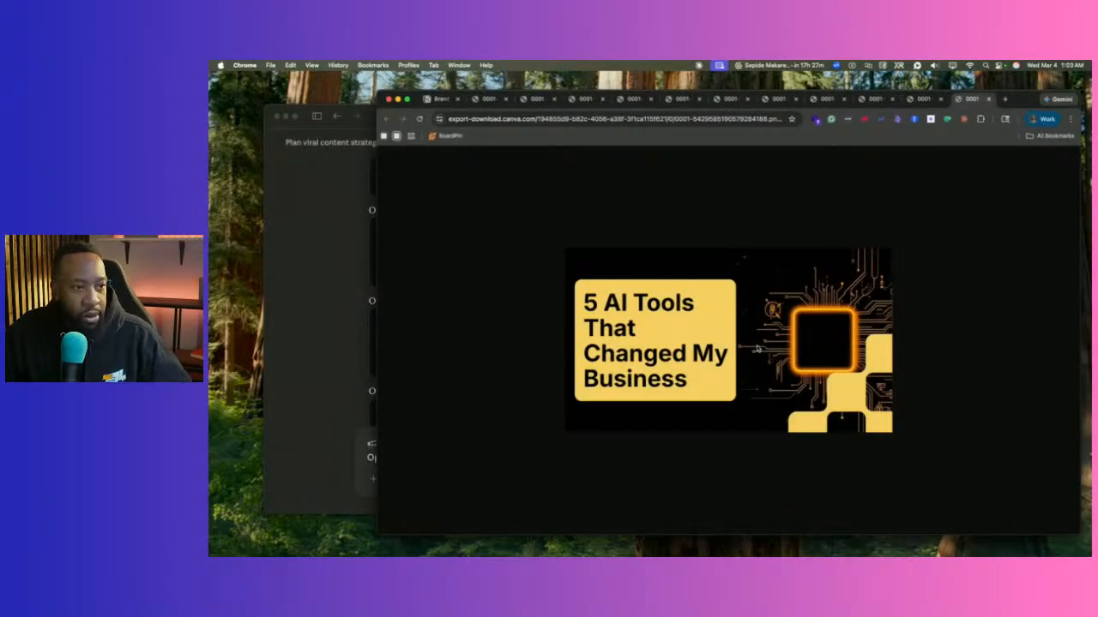
click(359, 340)
scroll(416, 350, down, 1)
click(412, 415)
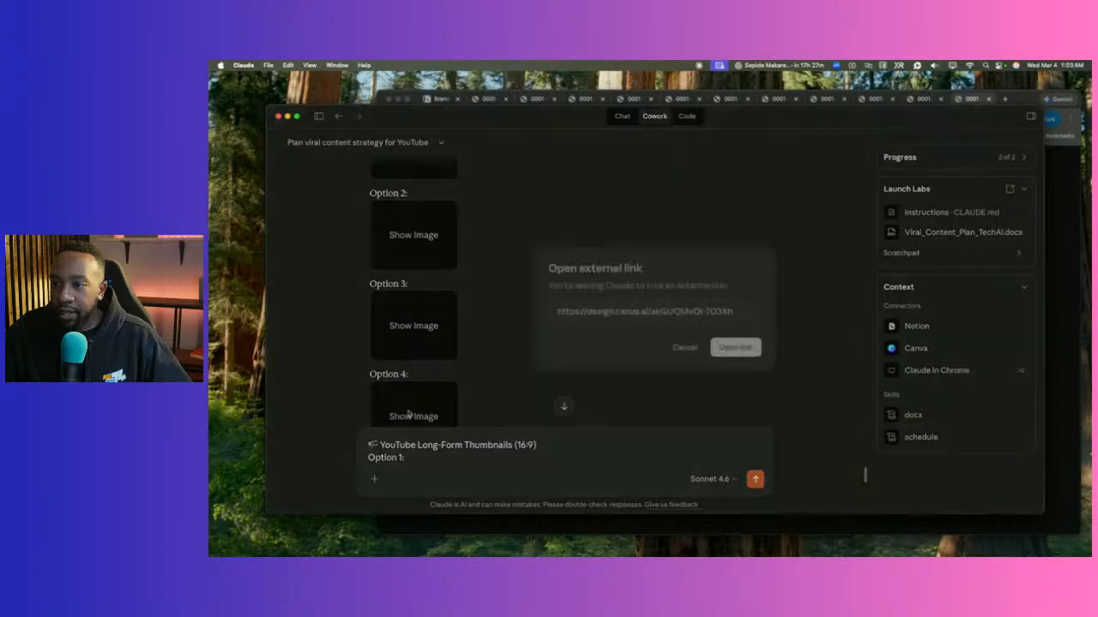
click(741, 349)
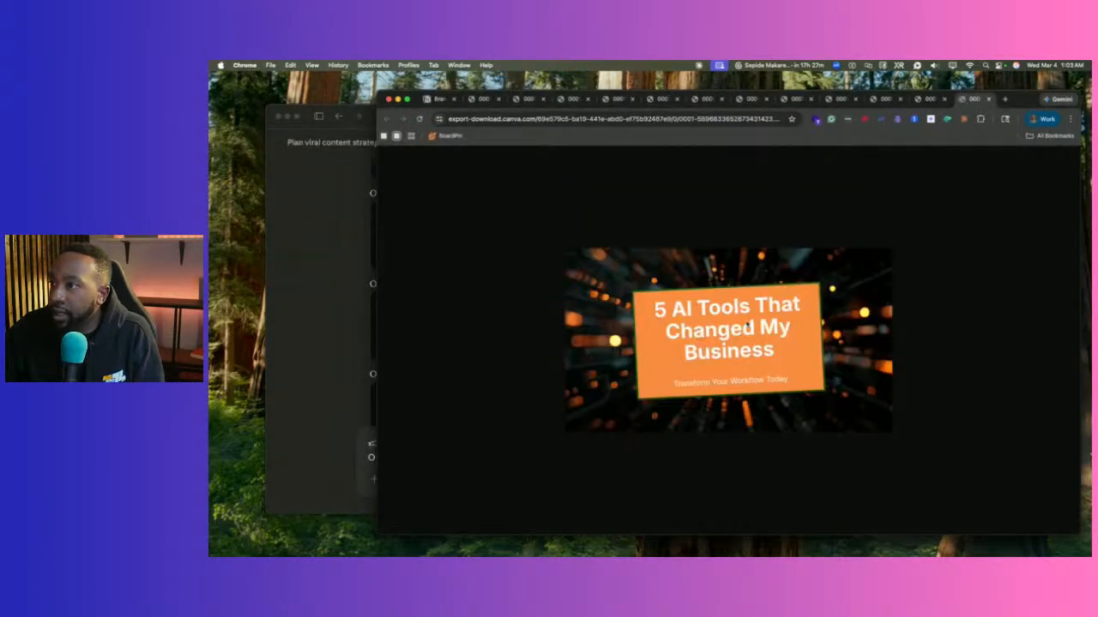
click(337, 294)
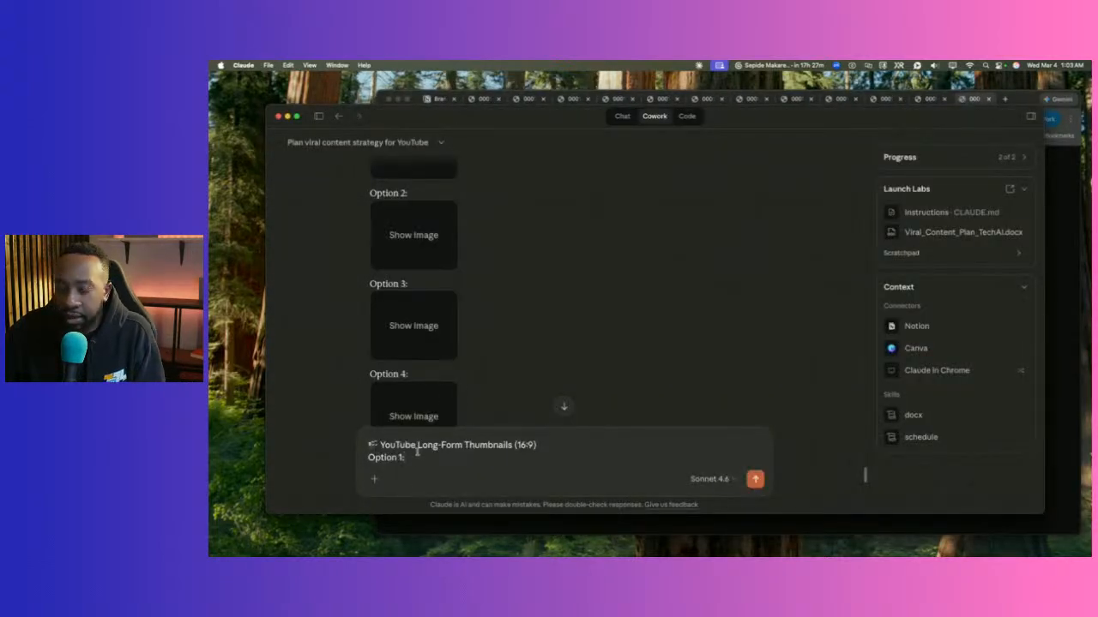
key(shift+Return)
Copy the 'YouTube Shorts / TikTok Thumbnails (9:16)' heading onto a new reply line.
scroll(391, 328, down, 5)
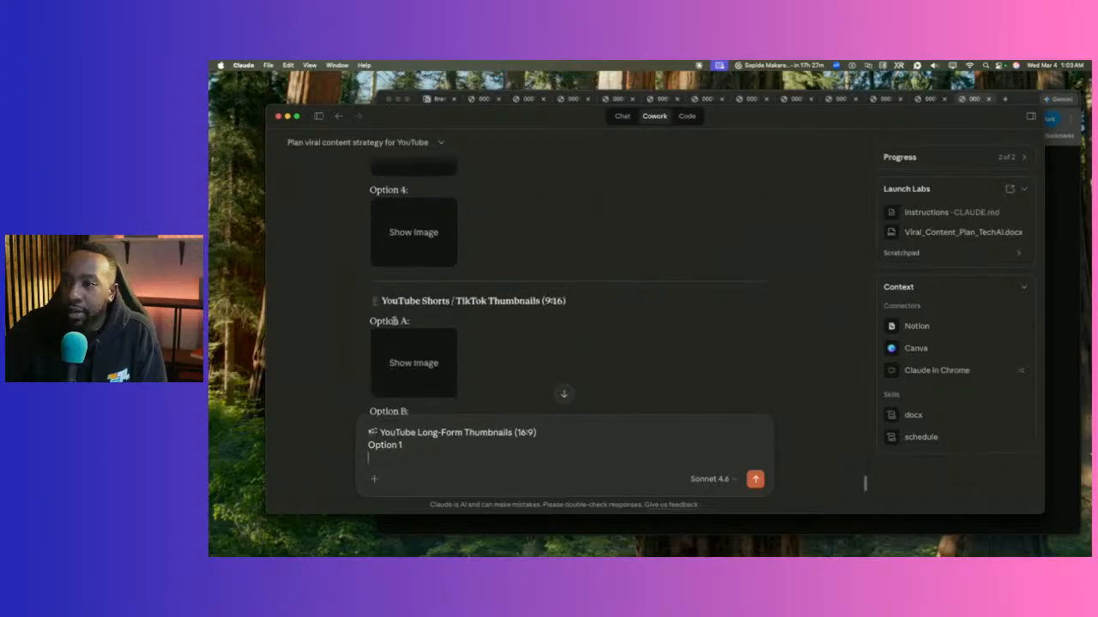
drag(586, 301, 495, 305)
drag(423, 304, 371, 304)
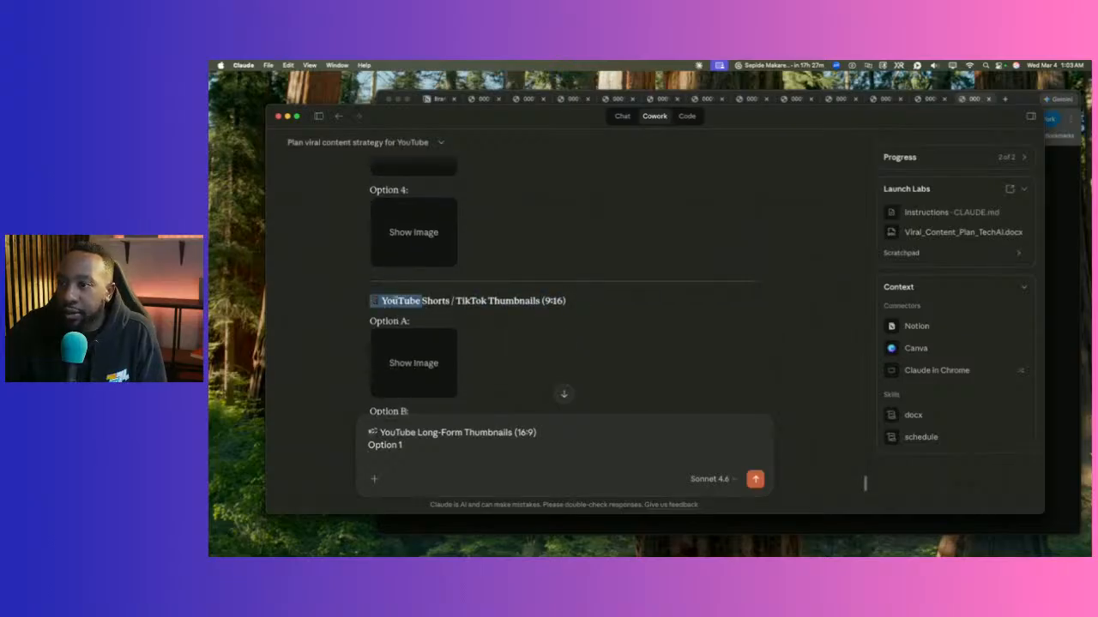
drag(568, 301, 377, 301)
key(super+c)
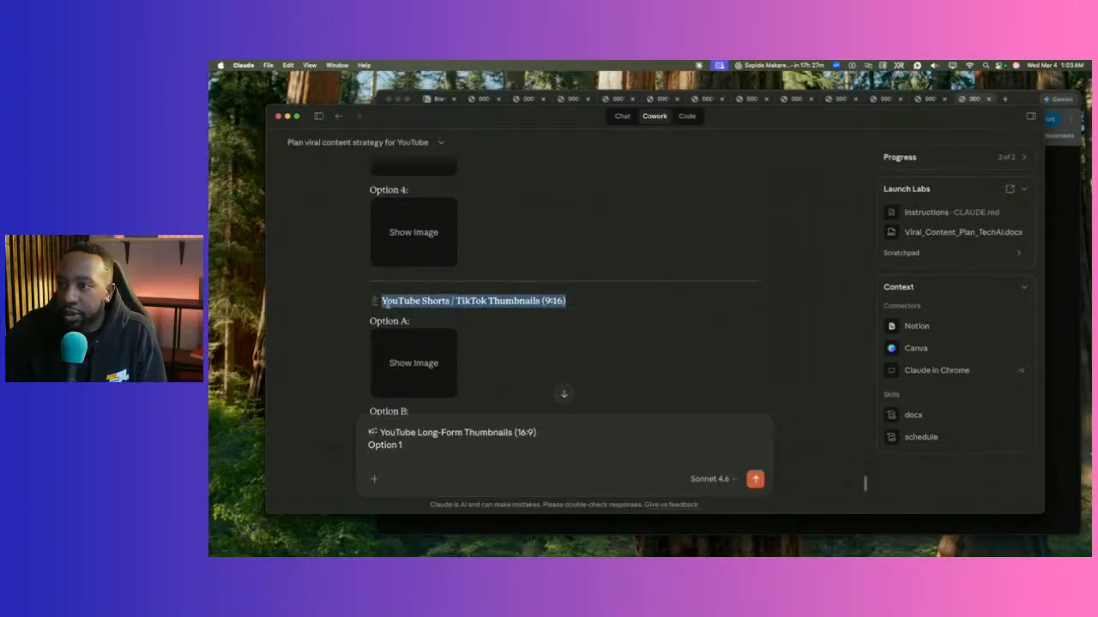
click(382, 454)
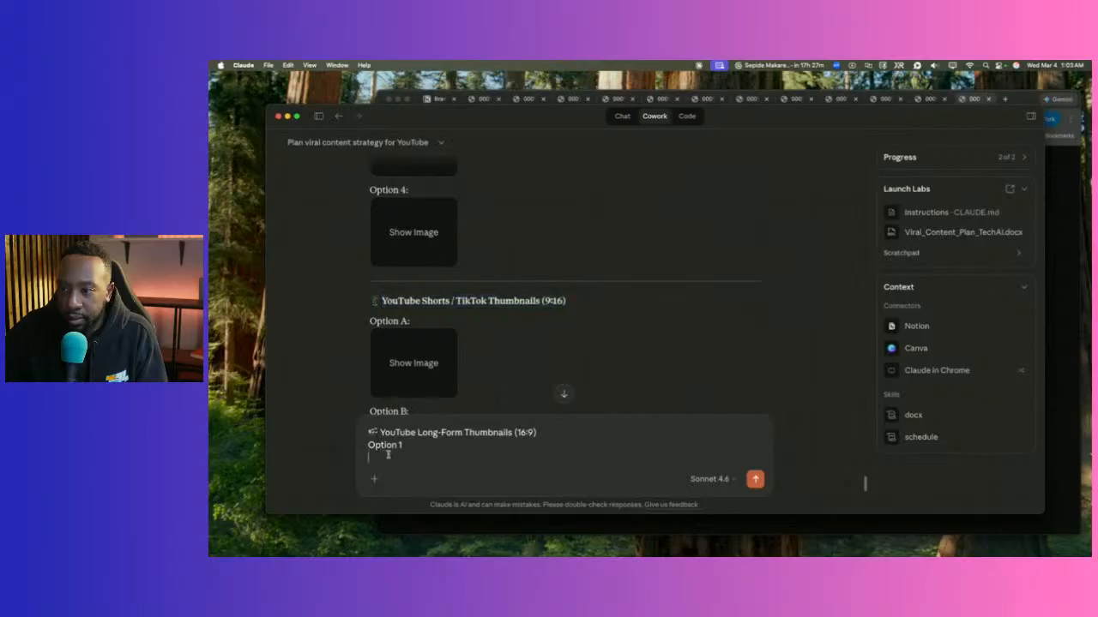
key(super+v)
key(Return)
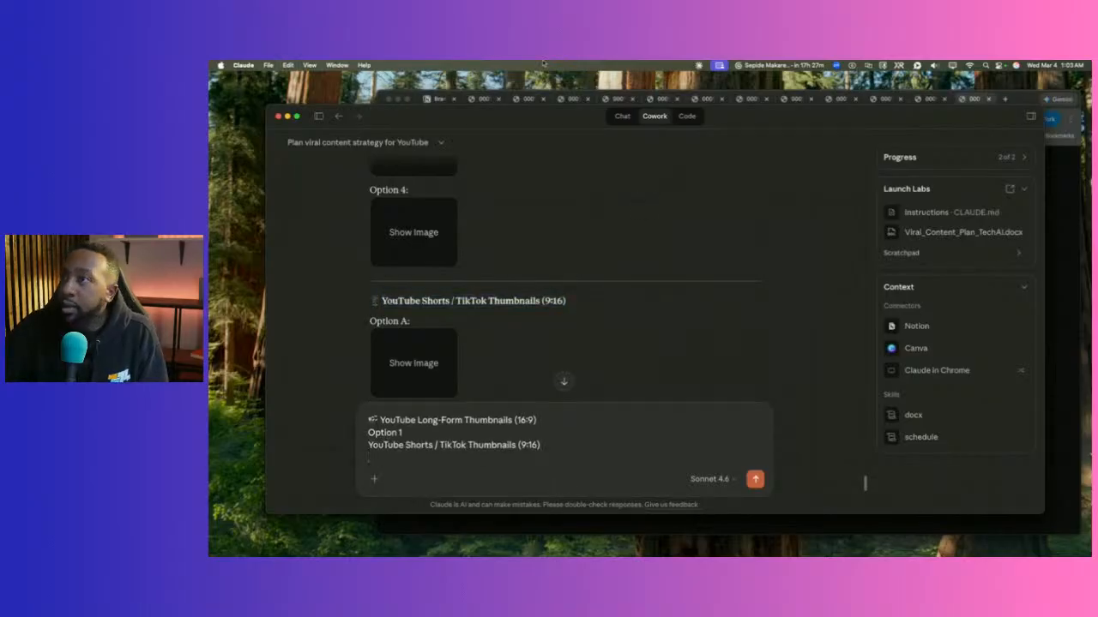
Move a blank tab into its own window and close the Chrome window of previews.
click(1016, 100)
click(1005, 101)
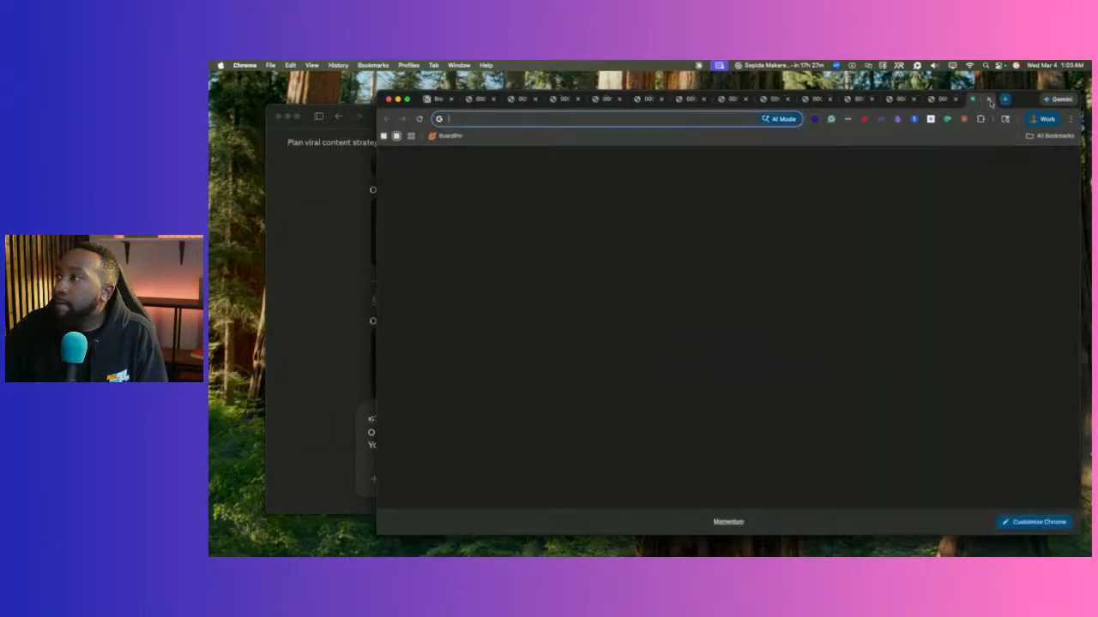
drag(976, 101, 594, 94)
click(390, 101)
click(346, 212)
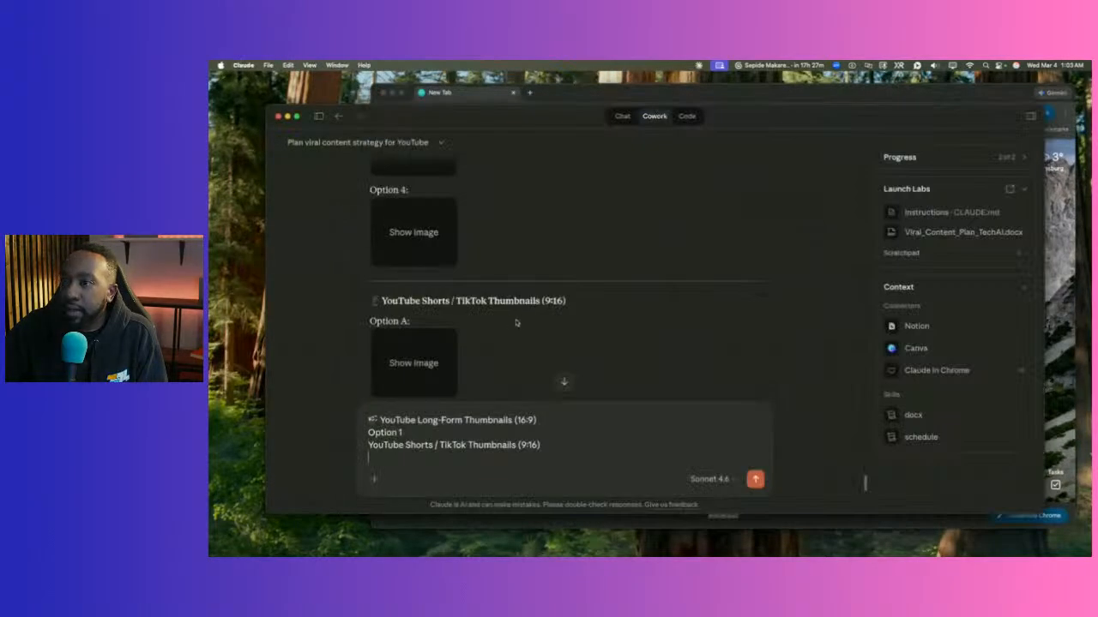
scroll(429, 283, down, 5)
Open the Shorts Option A and Option B Canva design links in Chrome.
click(434, 255)
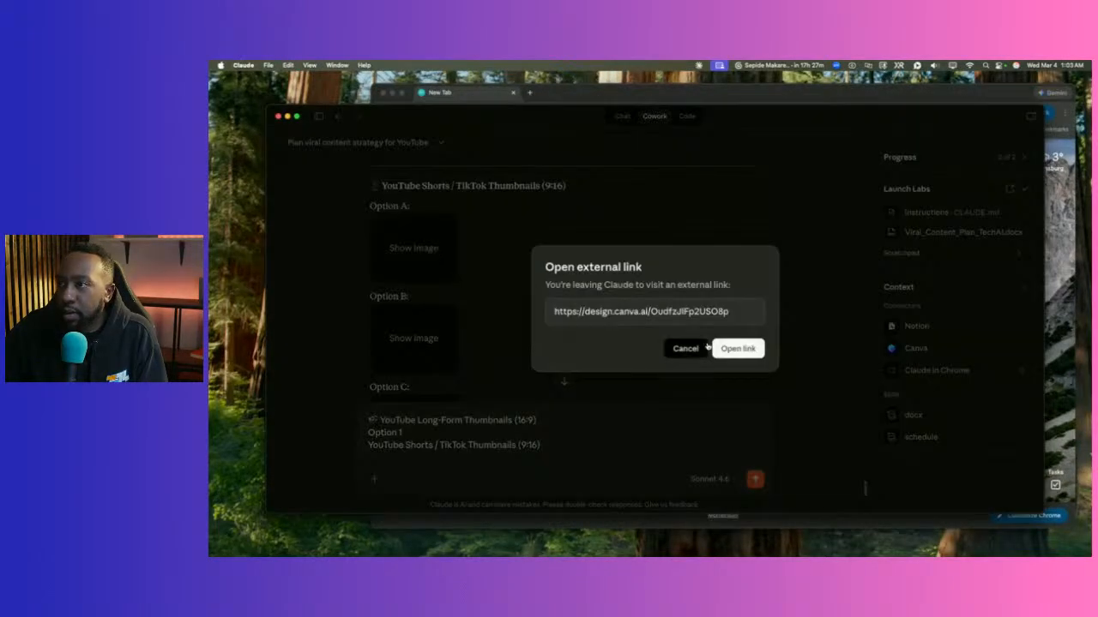
click(738, 348)
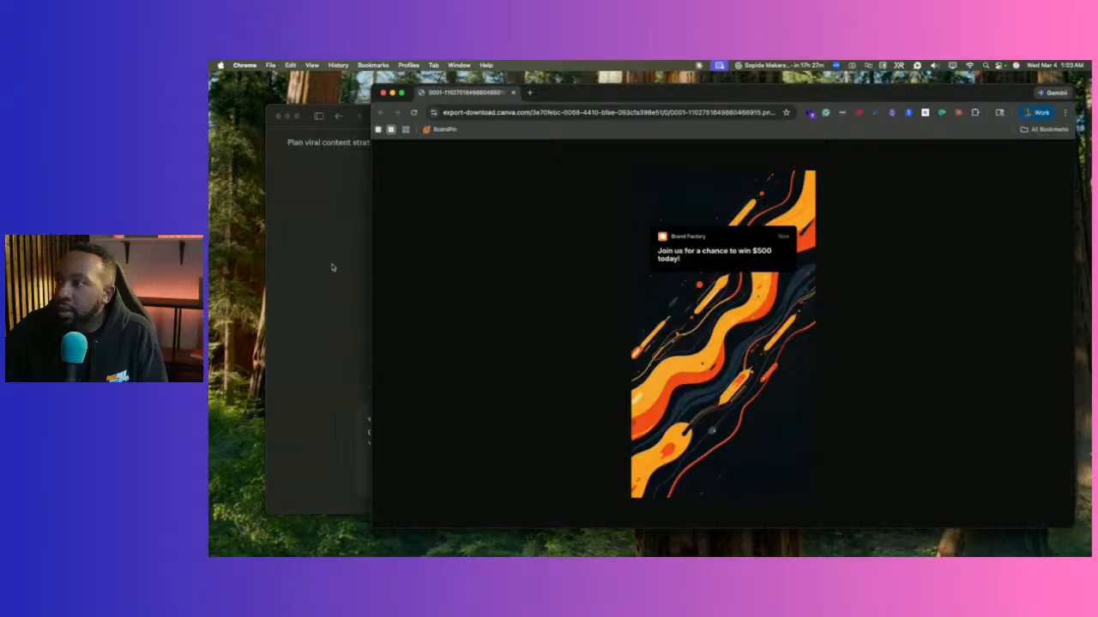
click(334, 286)
click(402, 321)
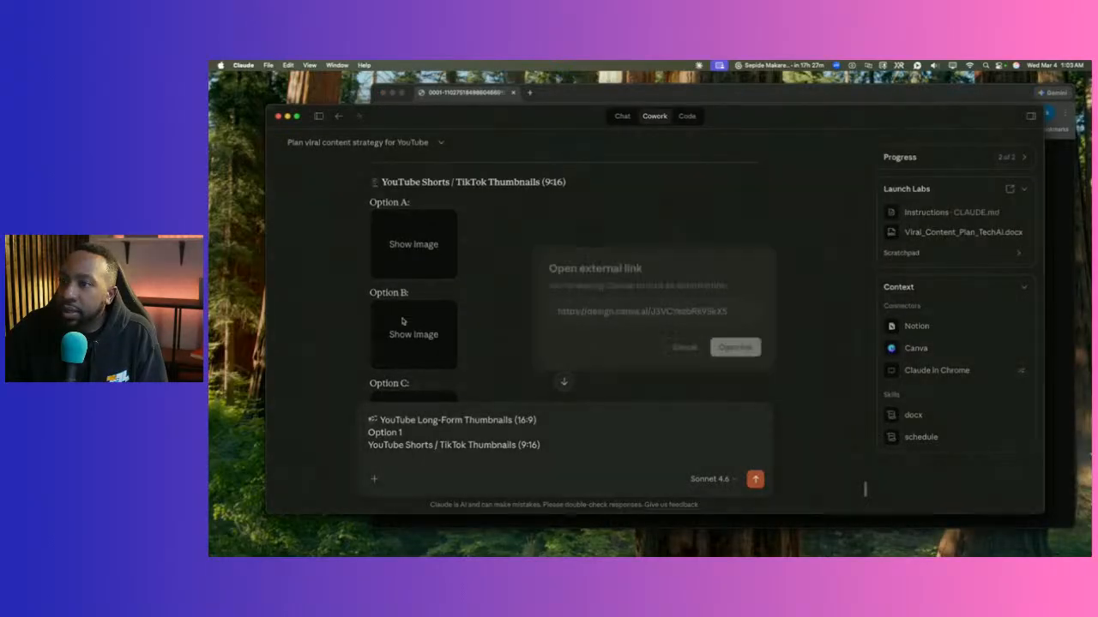
click(735, 347)
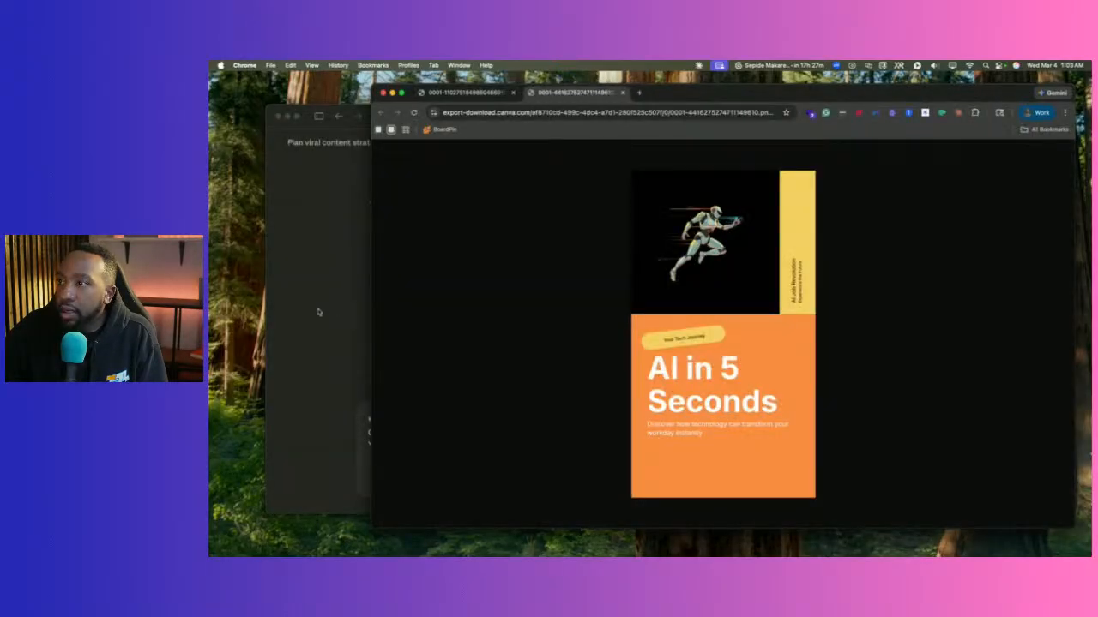
click(307, 312)
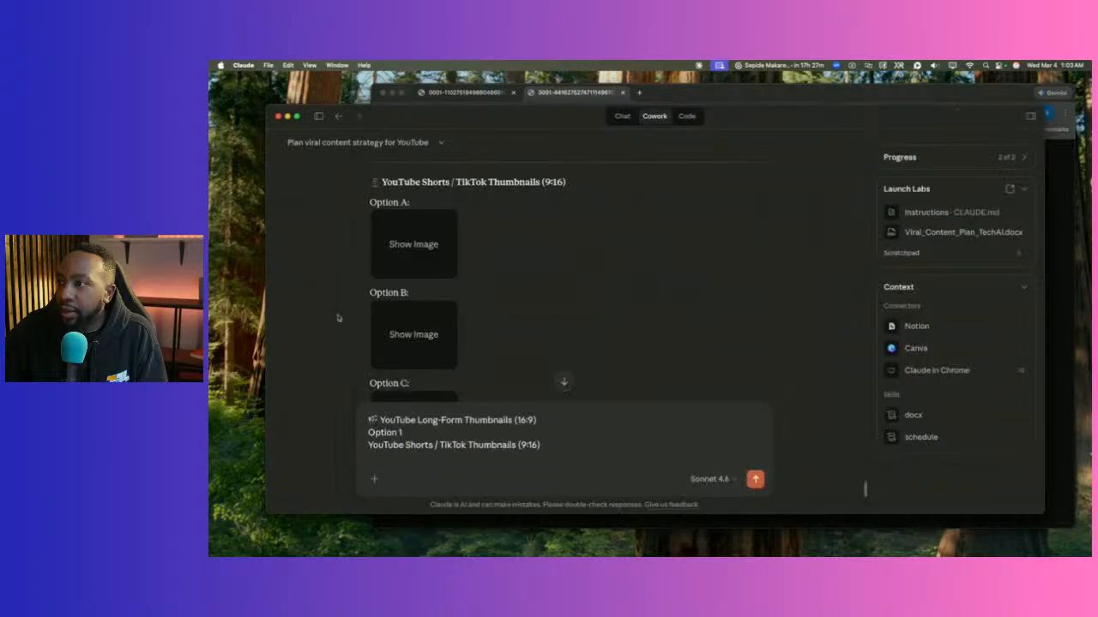
scroll(487, 330, down, 5)
Preview the Option C and Option D thumbnail images in Chrome, then return to Claude.
click(431, 261)
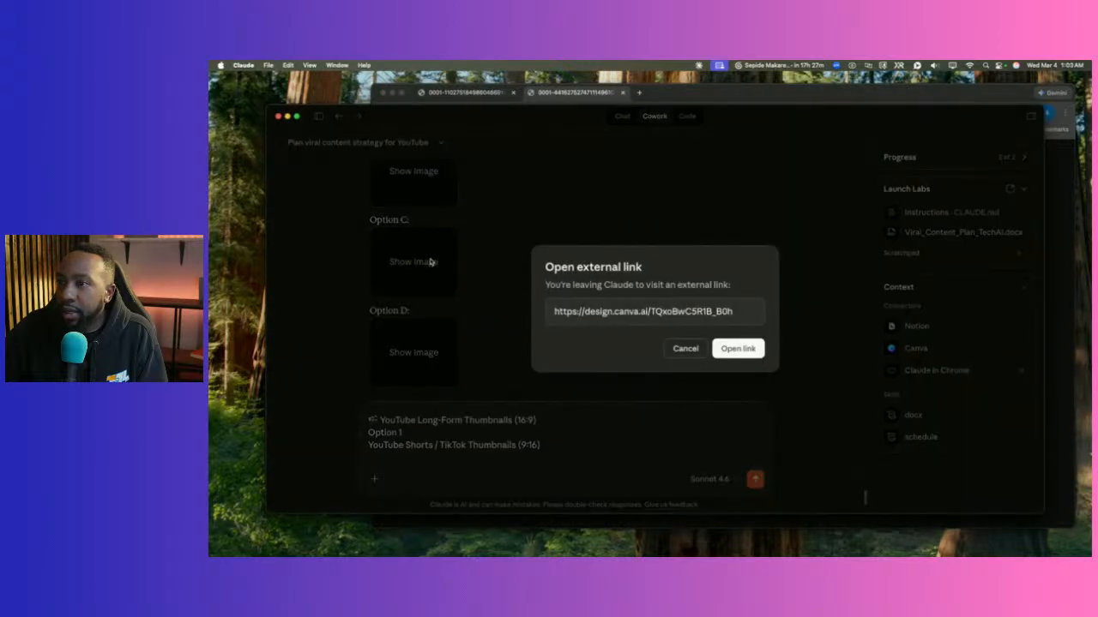
click(735, 348)
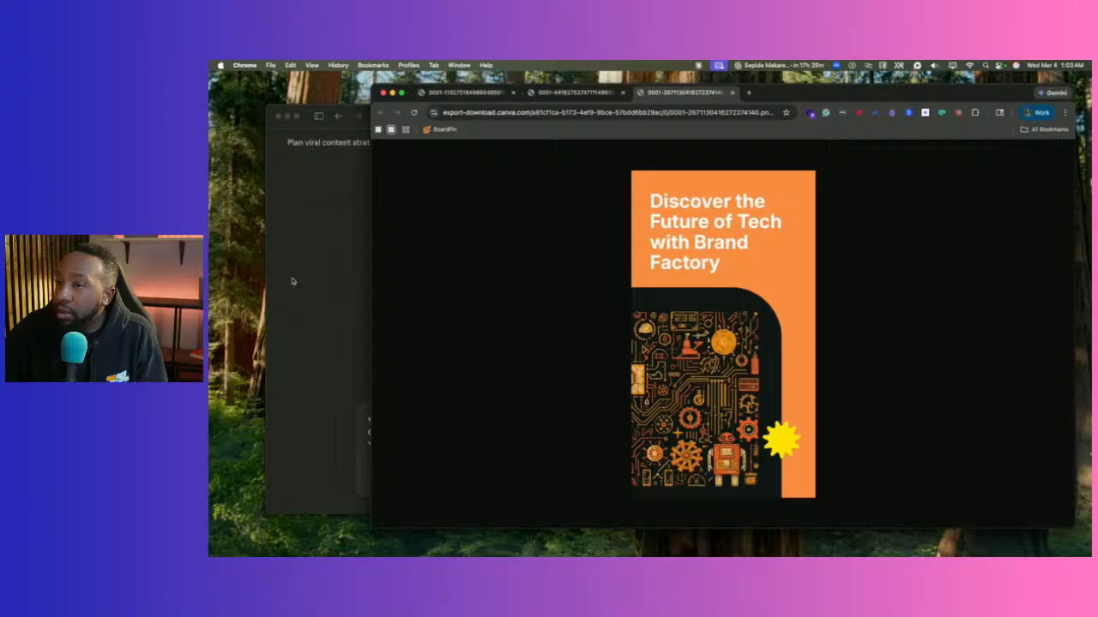
click(292, 282)
click(407, 350)
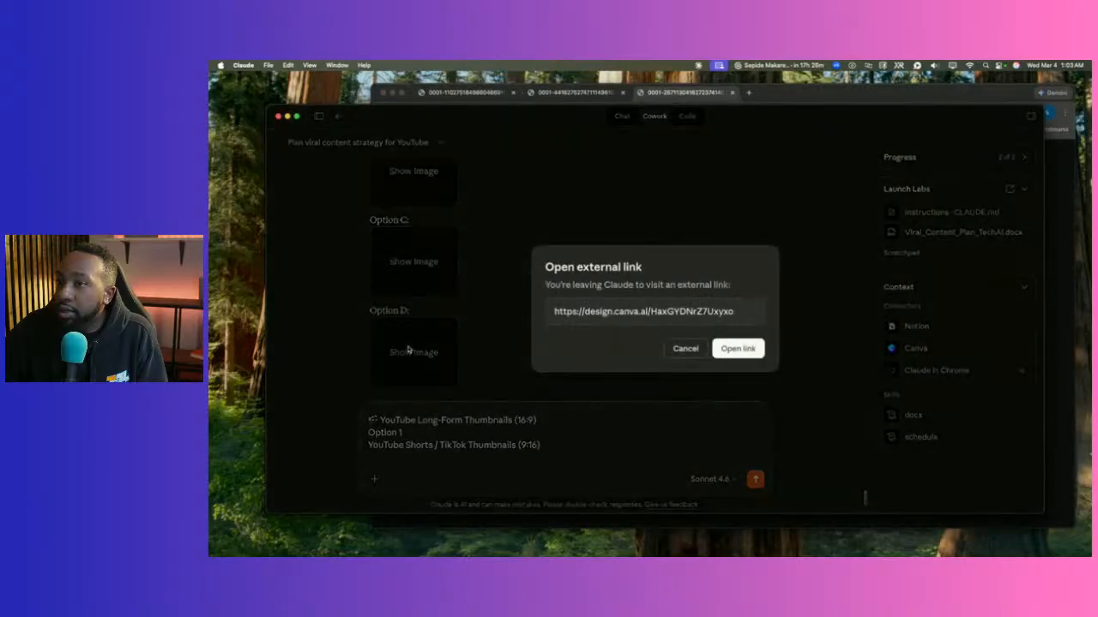
click(743, 346)
click(325, 305)
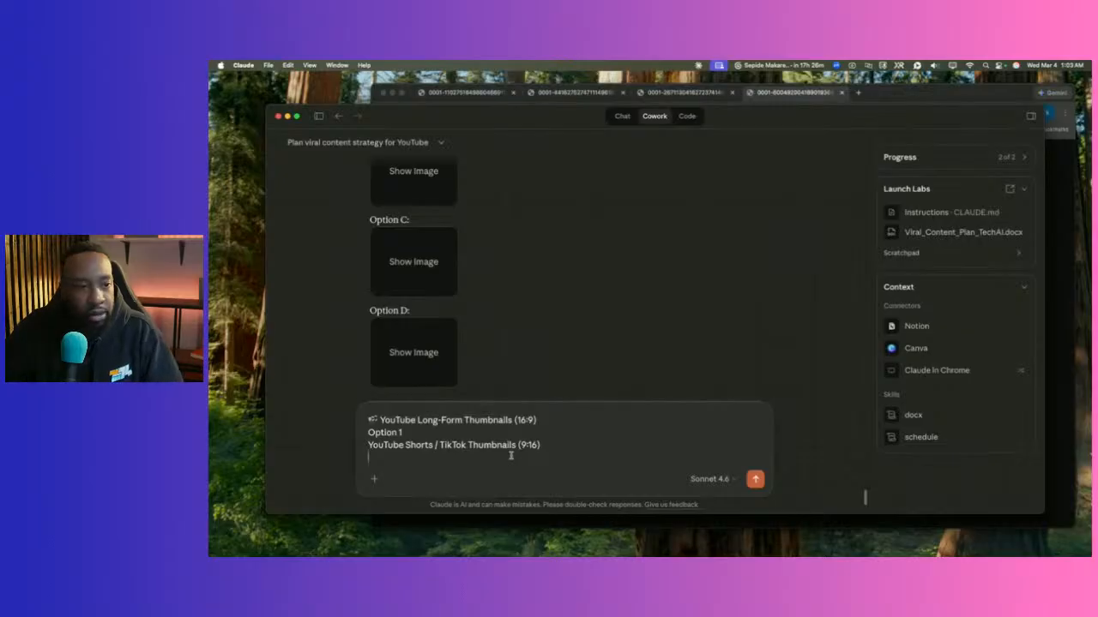
Add 'Option C' under the Shorts heading, send the picks, and allow Canva to save them.
text(Option)
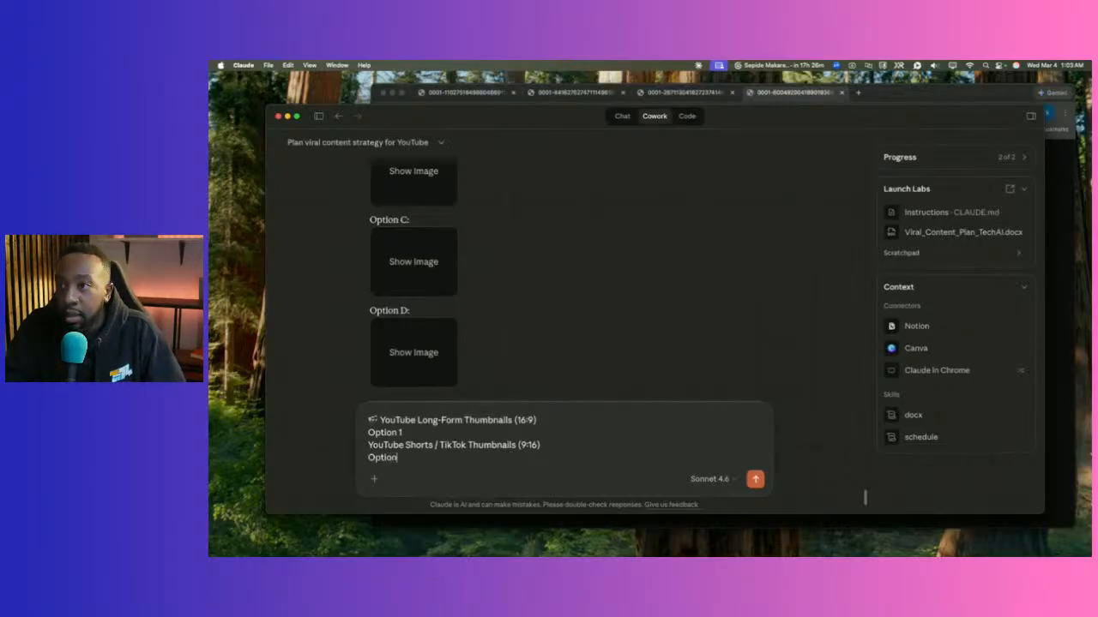
text( C)
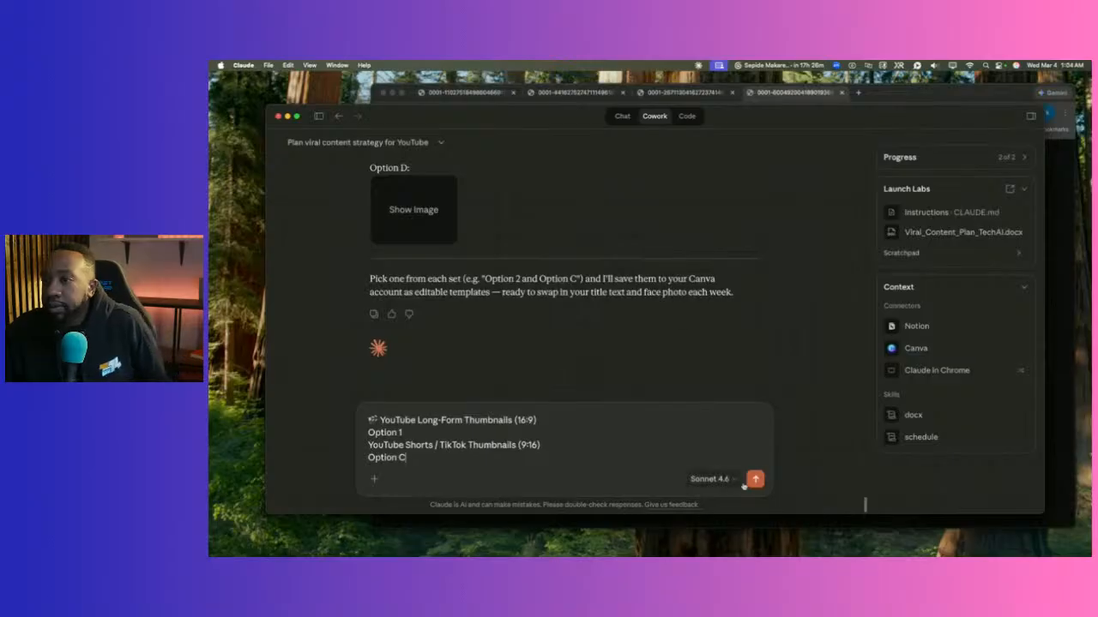
click(755, 479)
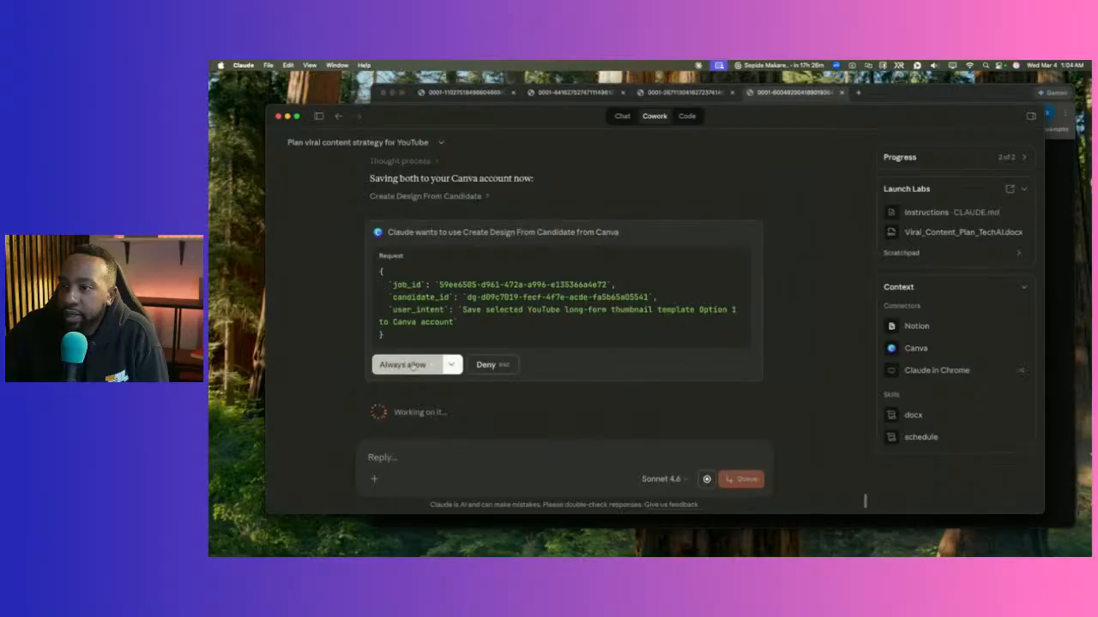
click(413, 366)
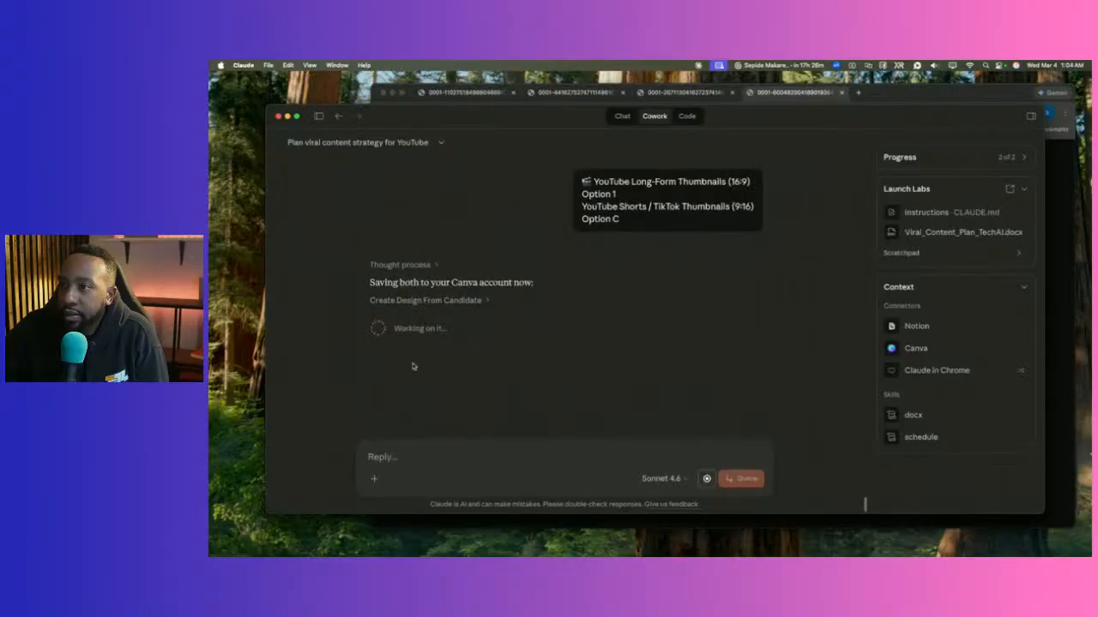
Expand and collapse the Create Design From Candidate steps while both templates save to Canva.
click(487, 301)
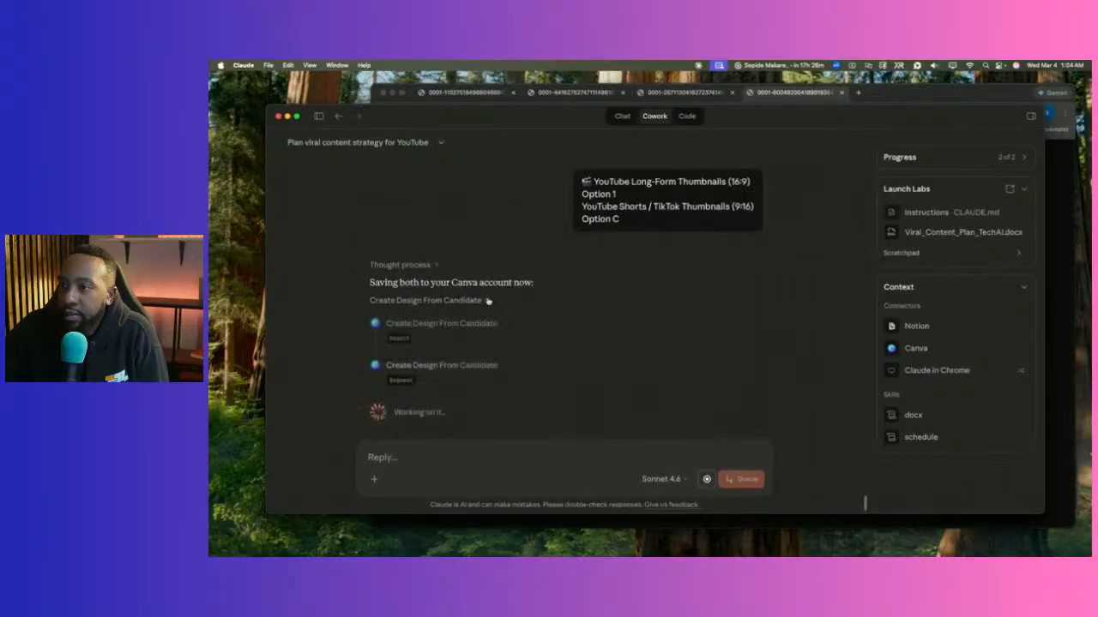
click(487, 301)
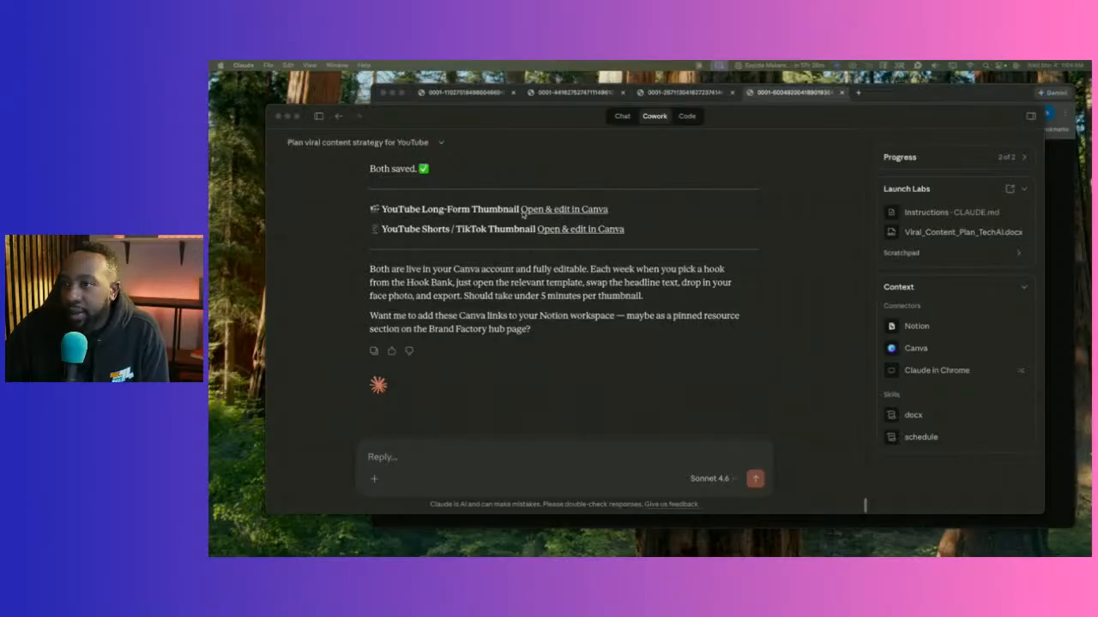
click(563, 231)
Open the saved Shorts thumbnail's Canva edit link in the browser.
click(564, 230)
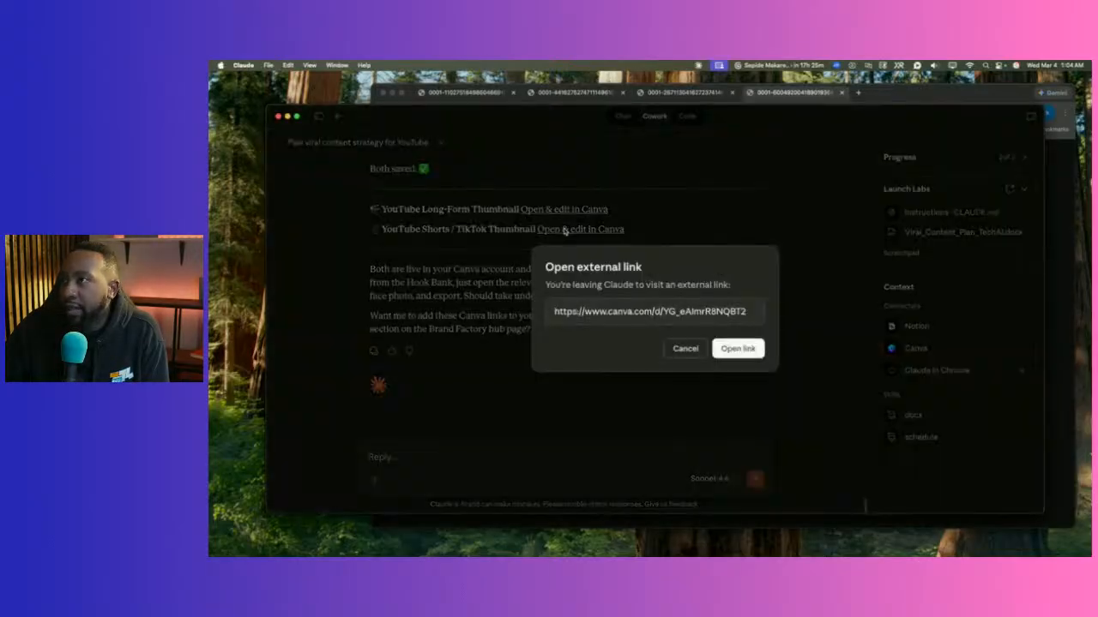
click(737, 349)
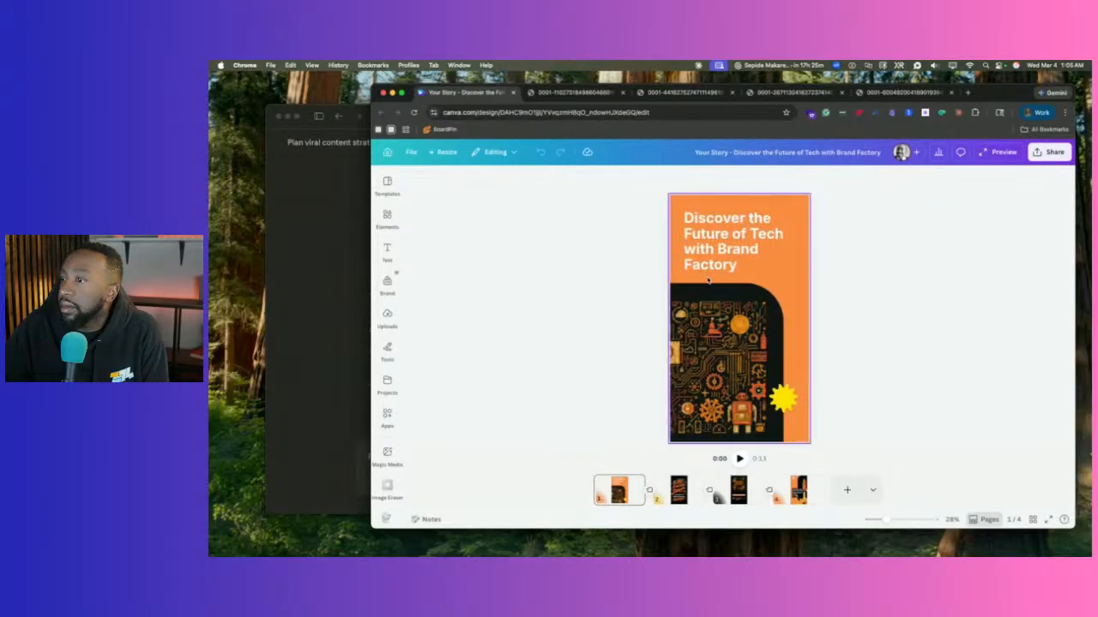
Browse pages 4, 3, 2 and 1 of the 'Discover the Future of Tech' design, then return to Claude.
click(797, 490)
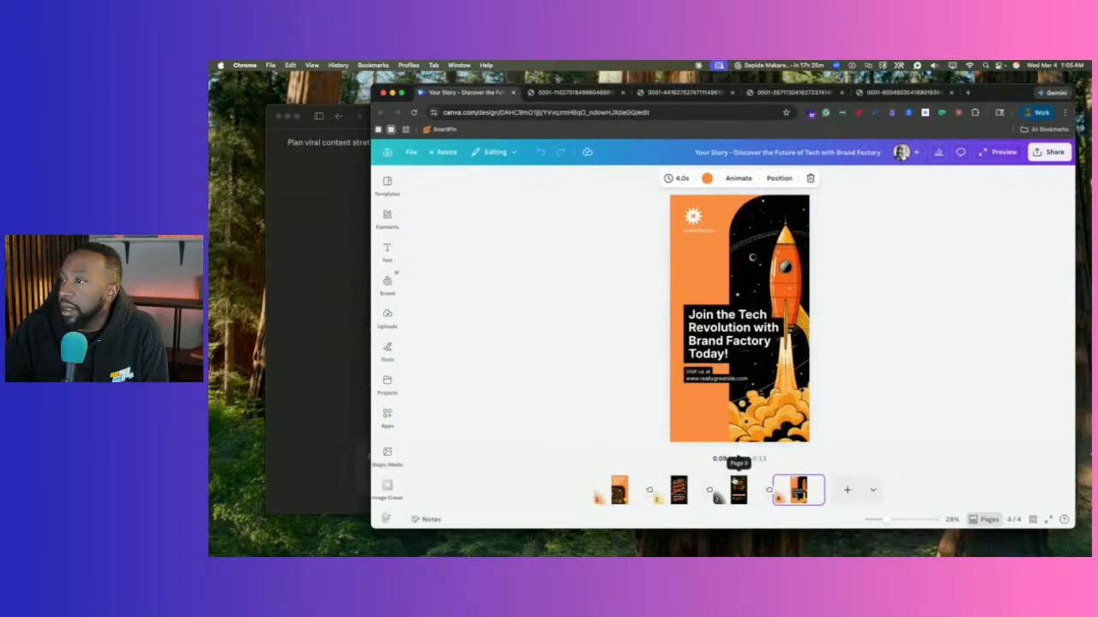
click(737, 484)
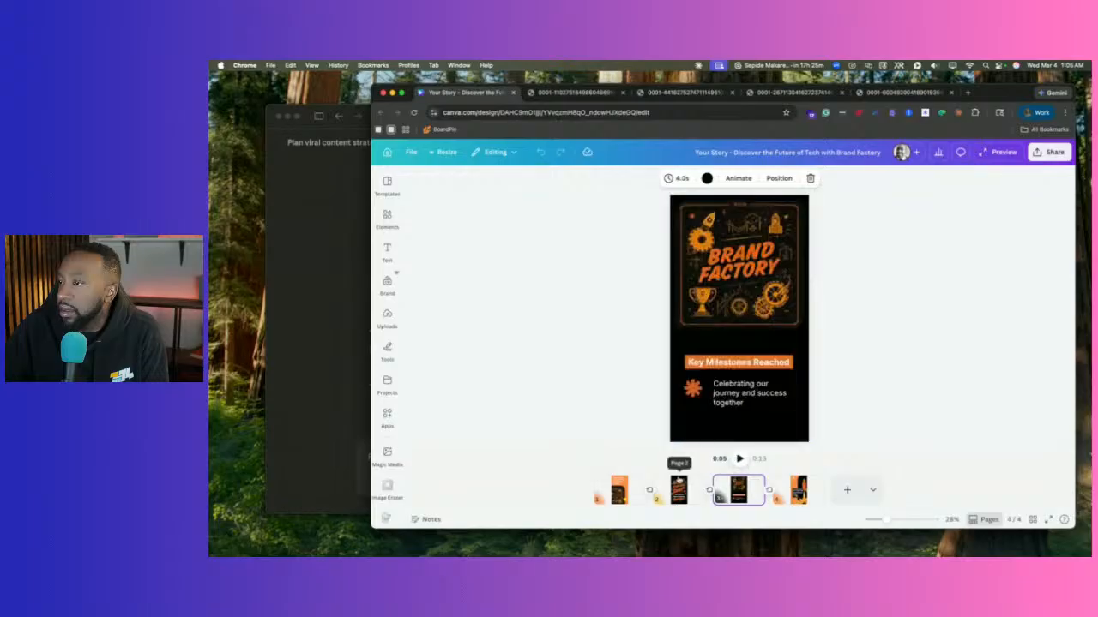
click(679, 485)
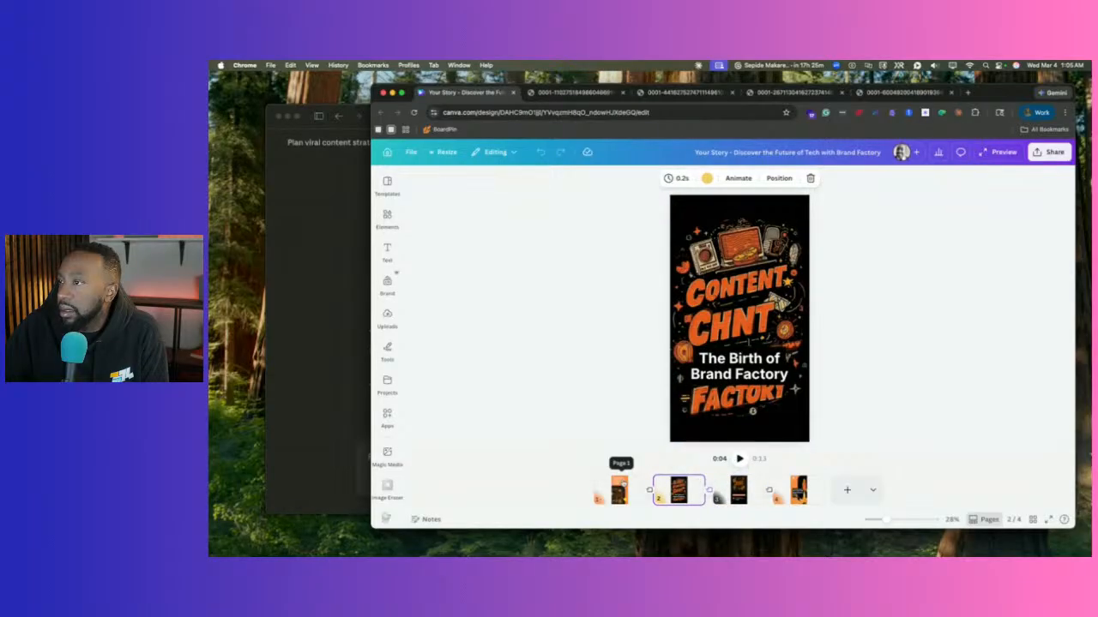
click(619, 487)
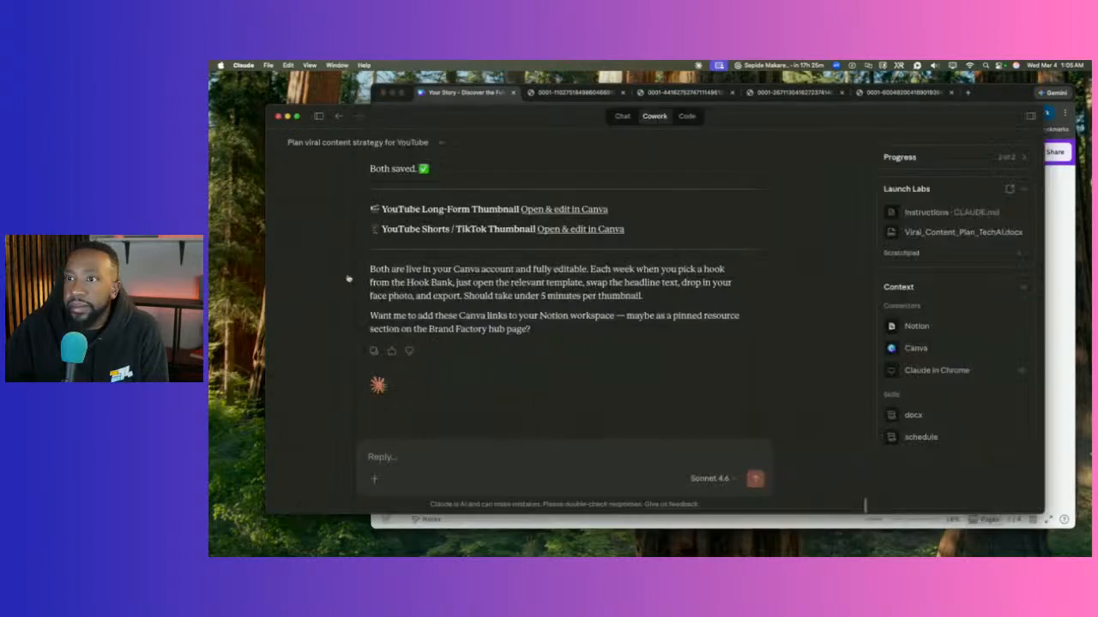
click(286, 203)
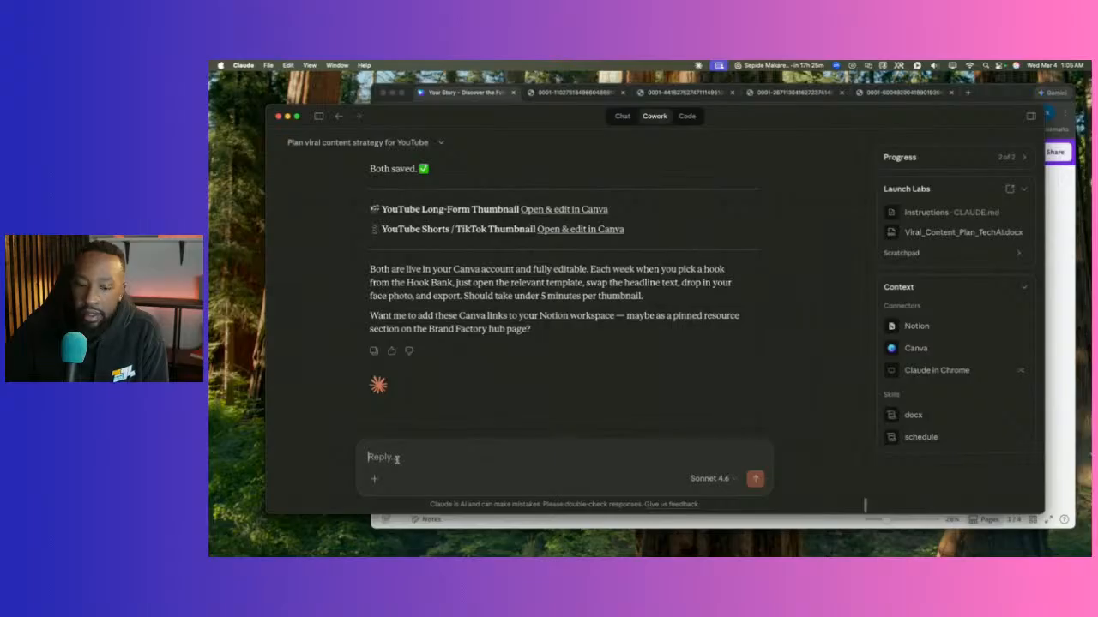
Reply 'Yes do that please' to approve adding the Canva template links to the Notion hub page.
text(Yes do)
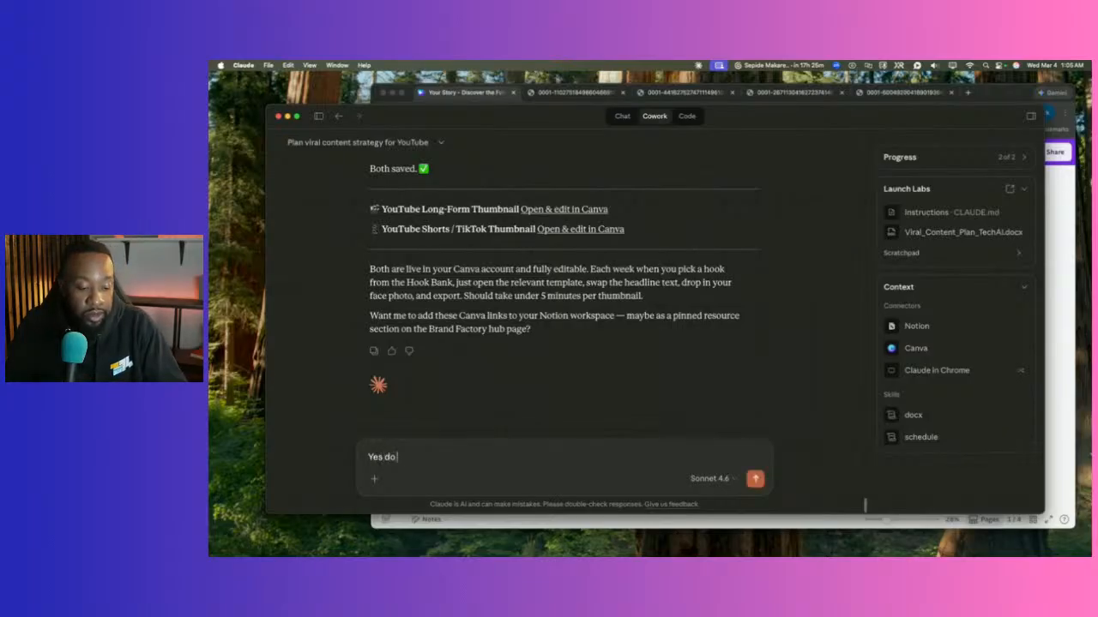
text( that plea)
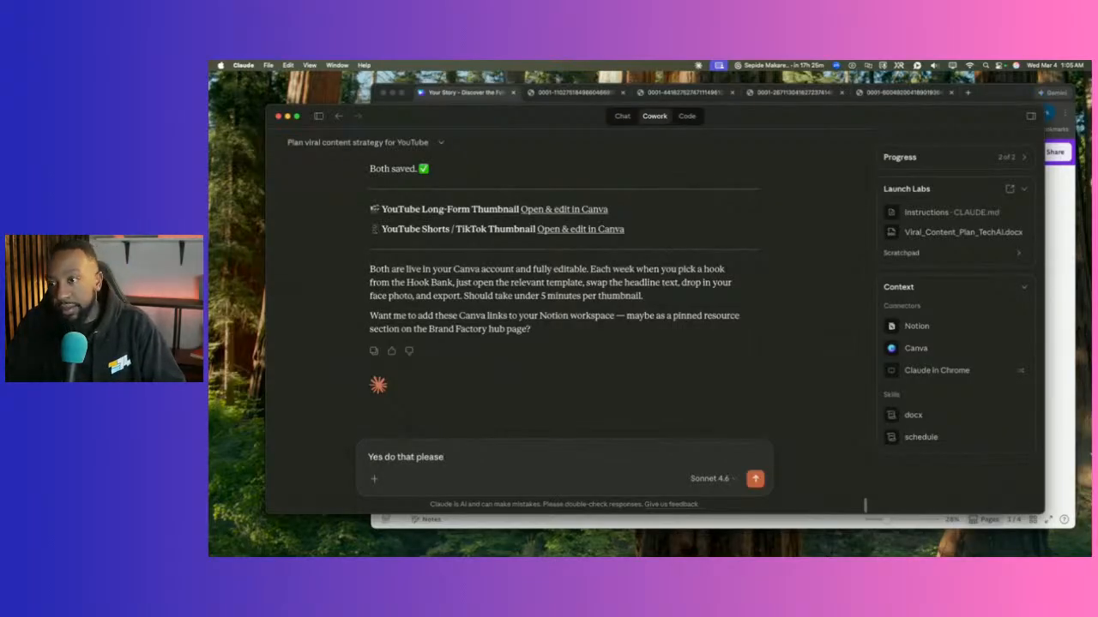
text(se)
key(Return)
scroll(559, 324, up, 3)
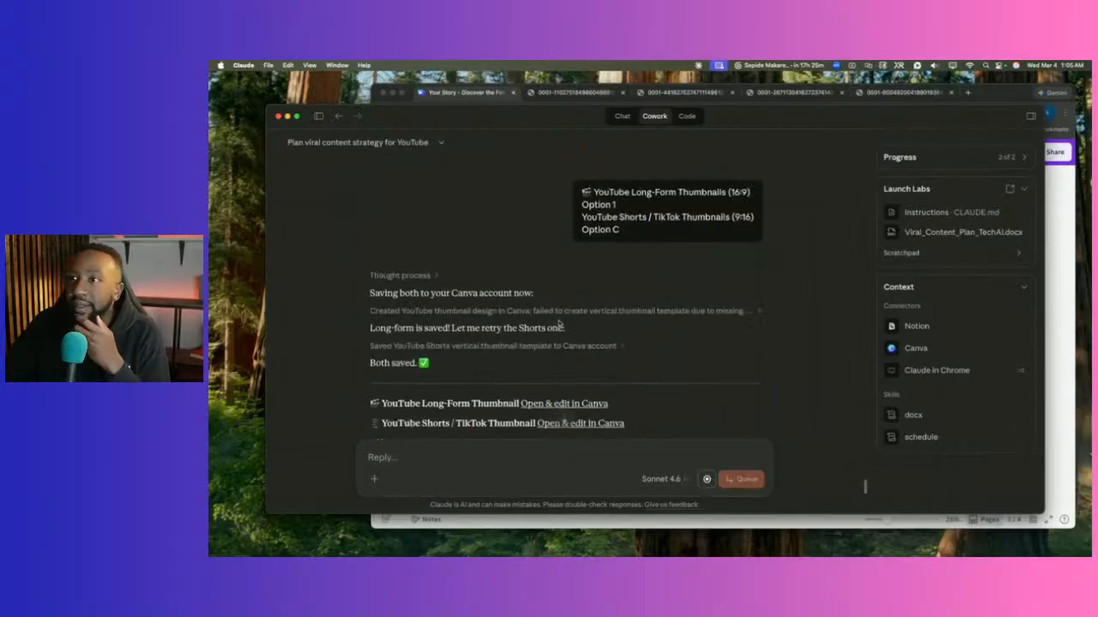
scroll(557, 319, up, 15)
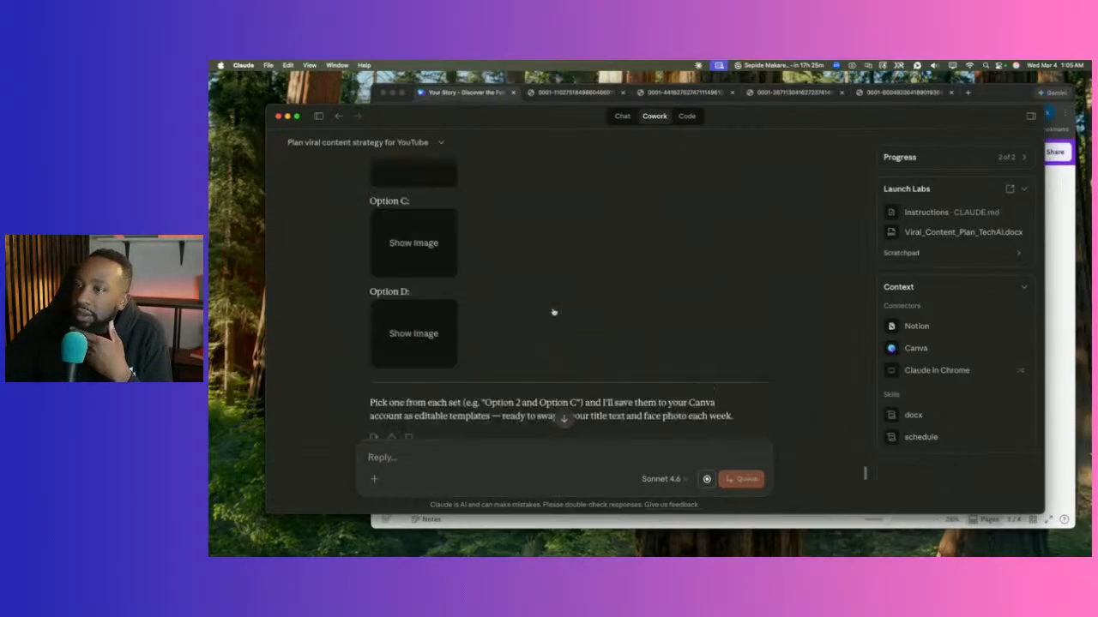
scroll(553, 312, down, 10)
scroll(553, 312, up, 8)
scroll(566, 296, down, 8)
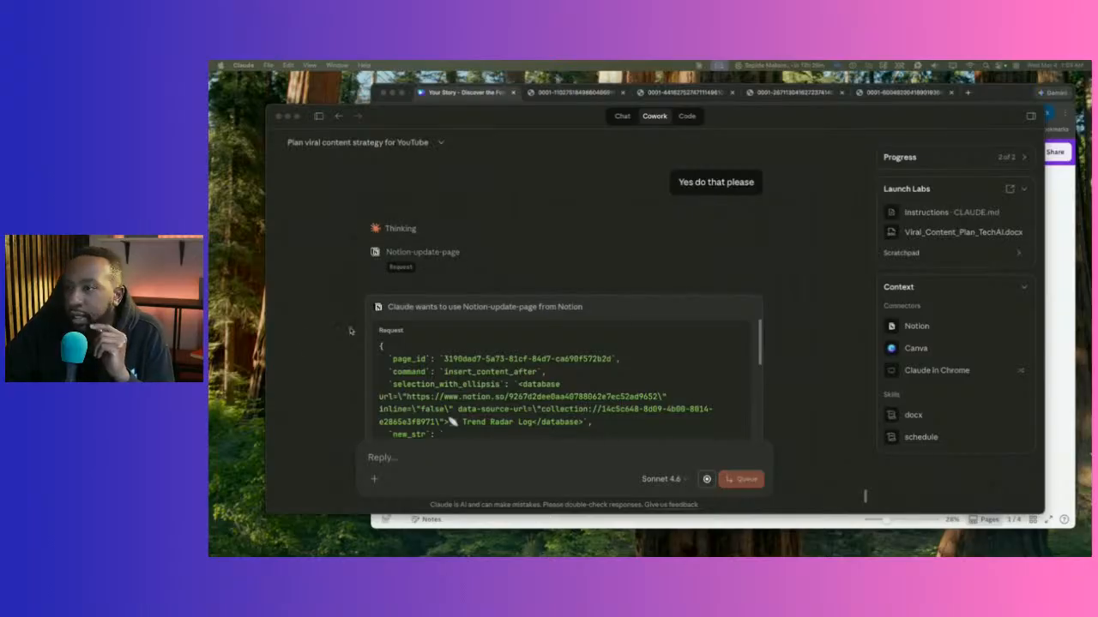
scroll(375, 327, down, 5)
Always allow Claude's Notion page update, then move the Claude window aside to reveal the browser.
scroll(430, 304, down, 5)
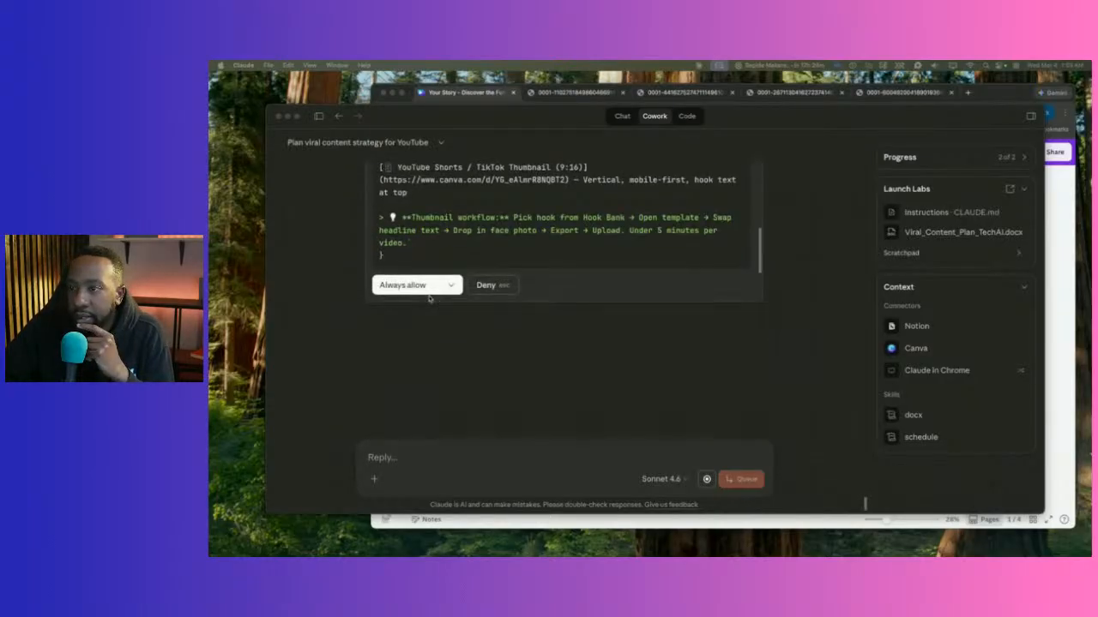
click(400, 286)
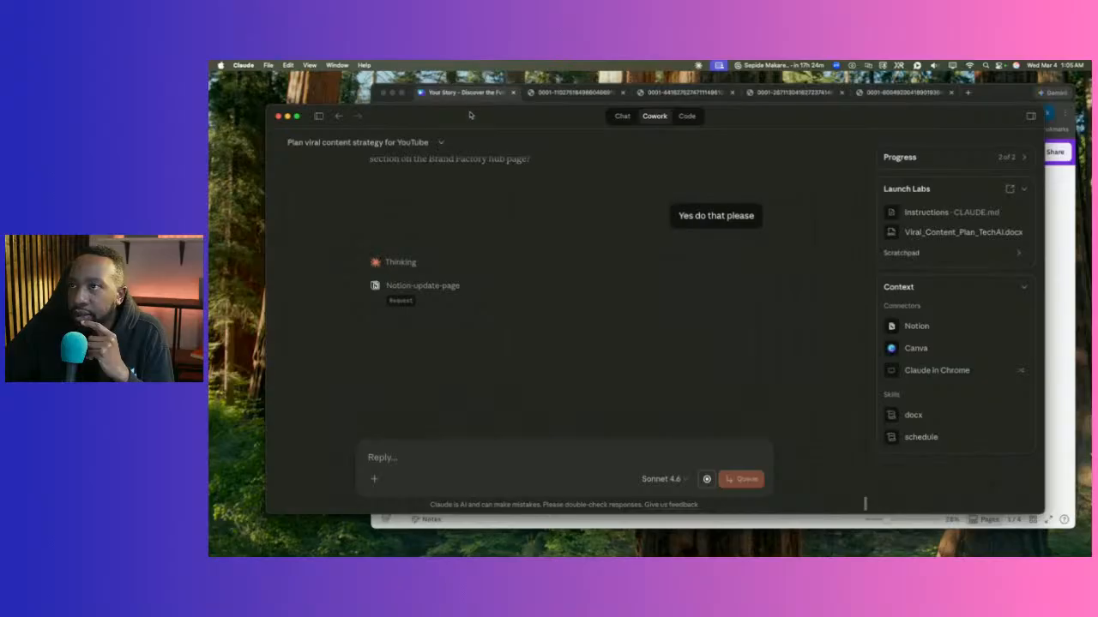
drag(473, 115, 428, 142)
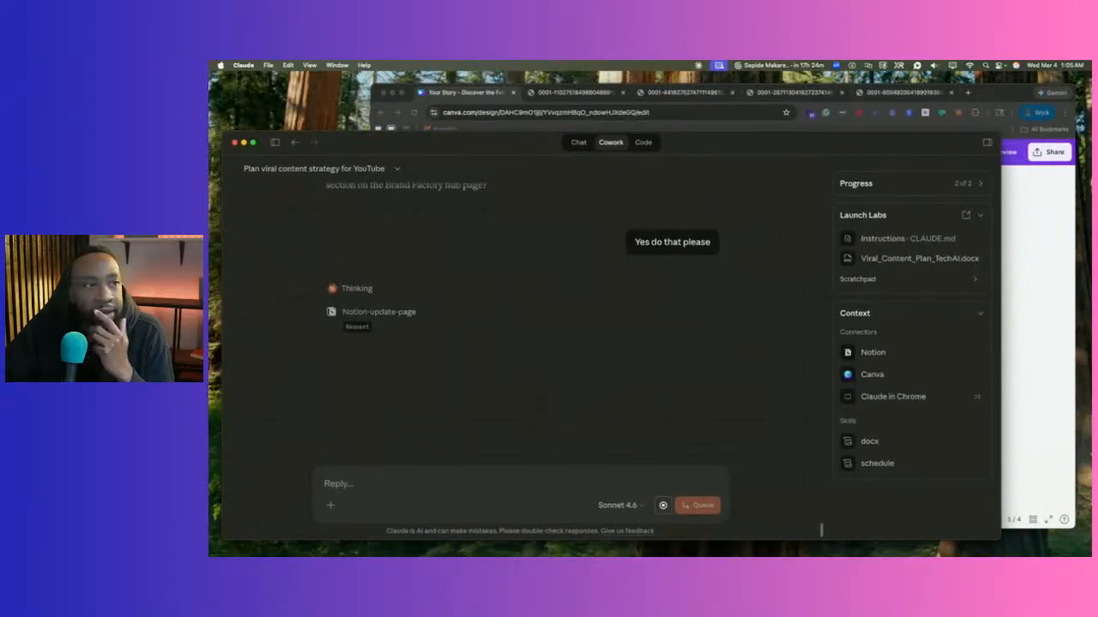
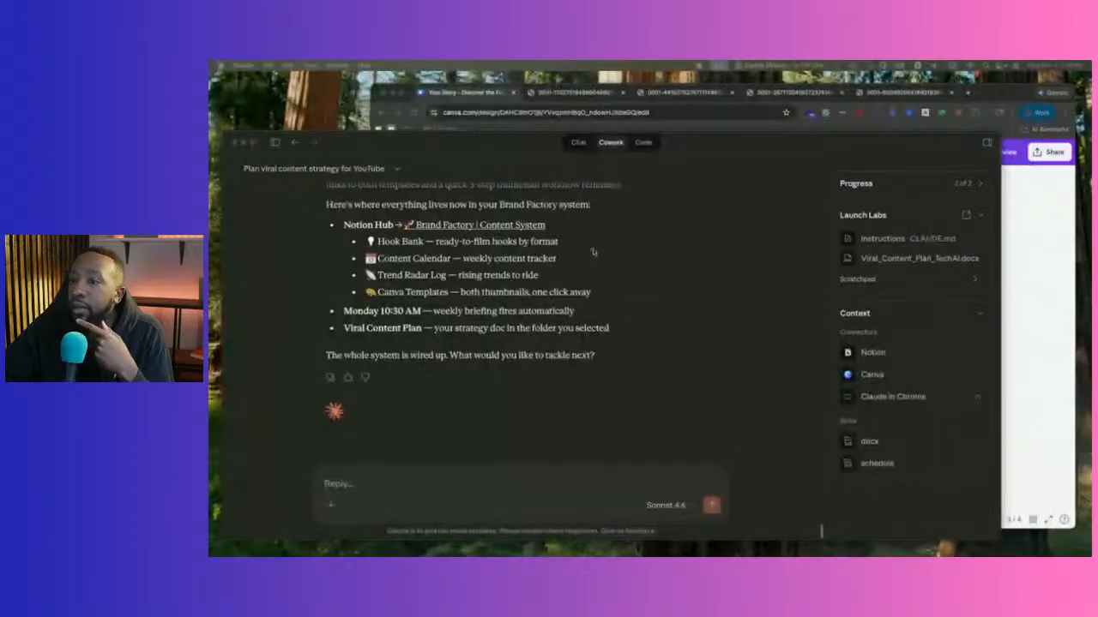
Scroll through Claude's earlier reply to find its Airtable content tracking table suggestion.
scroll(607, 317, up, 2)
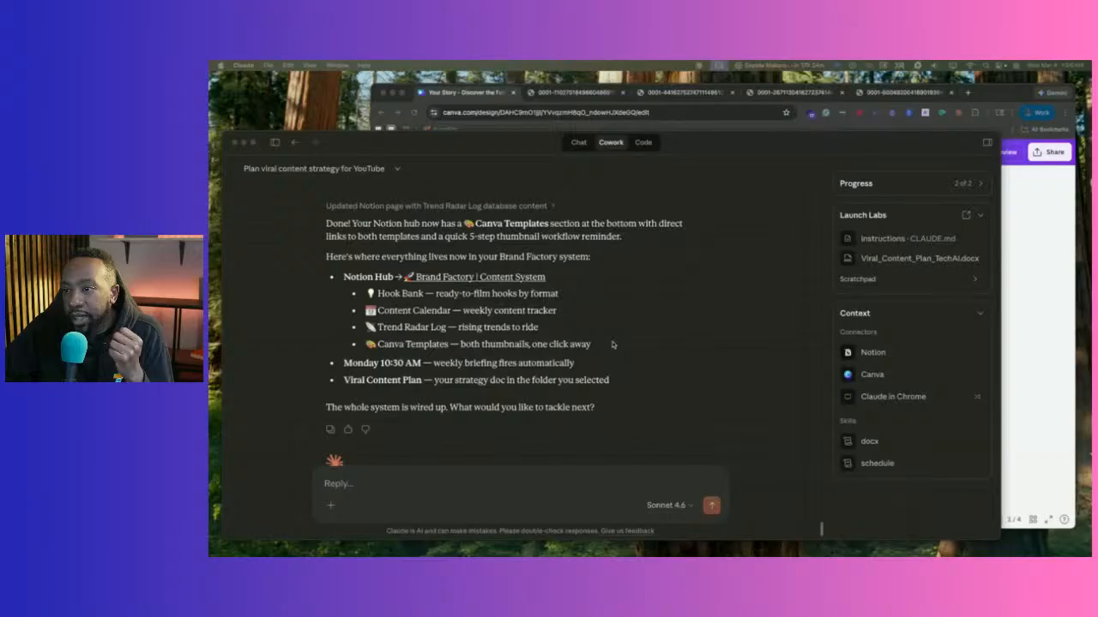
scroll(613, 344, up, 15)
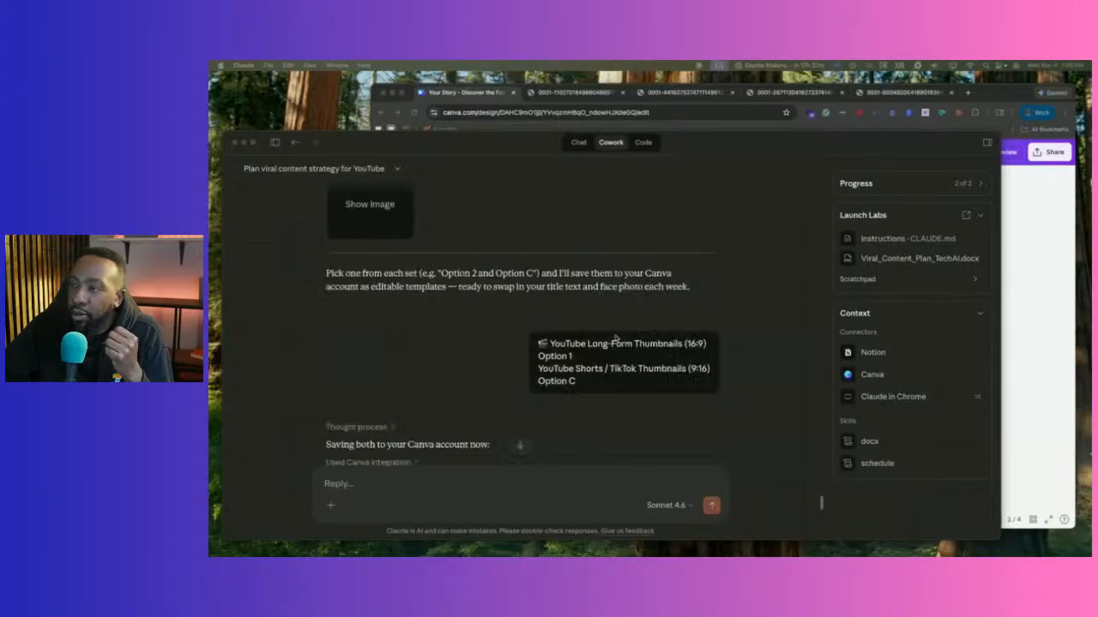
scroll(615, 337, up, 15)
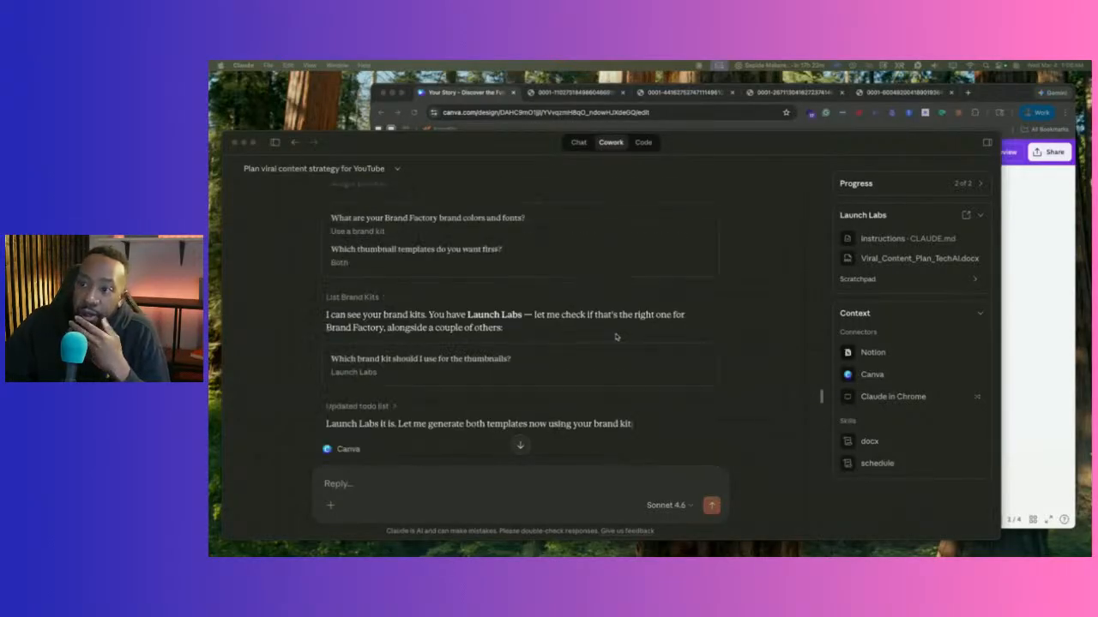
scroll(616, 338, up, 15)
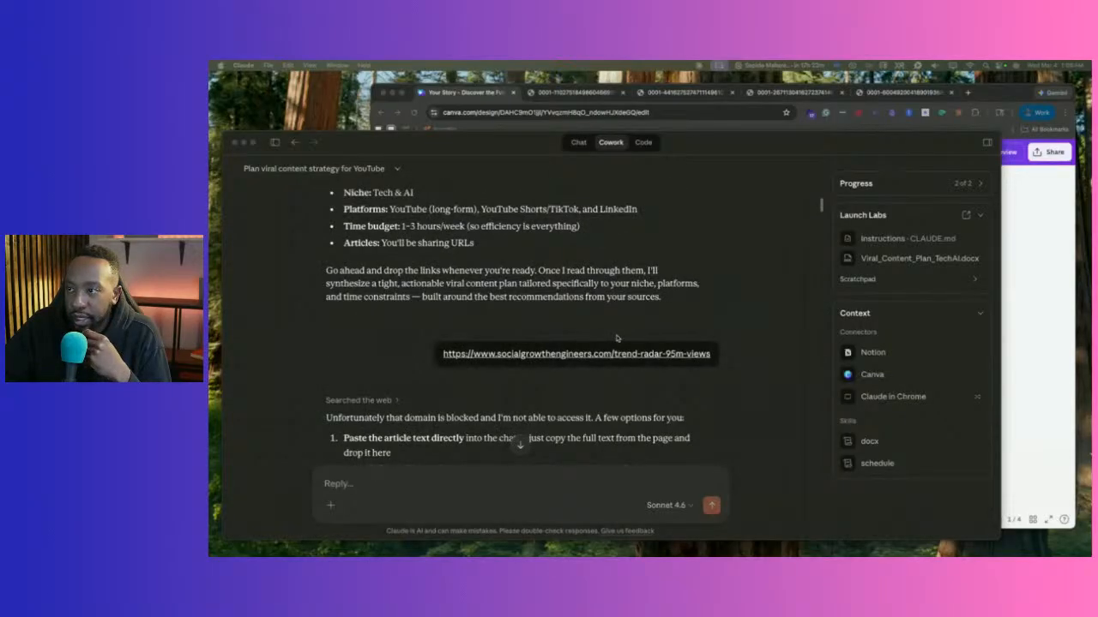
scroll(616, 338, down, 20)
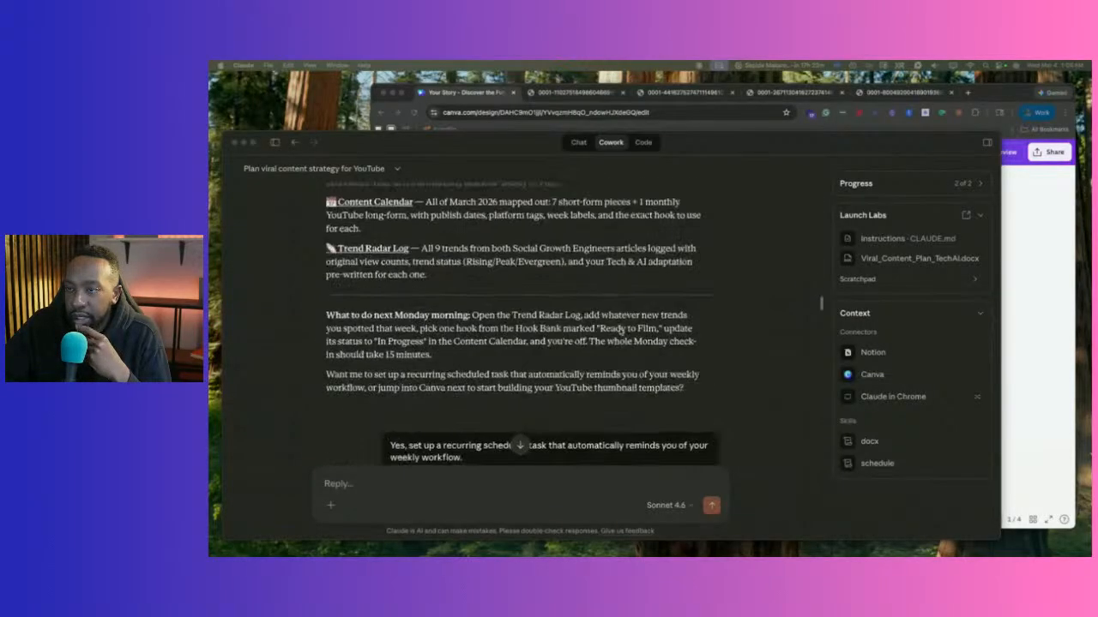
scroll(619, 332, down, 15)
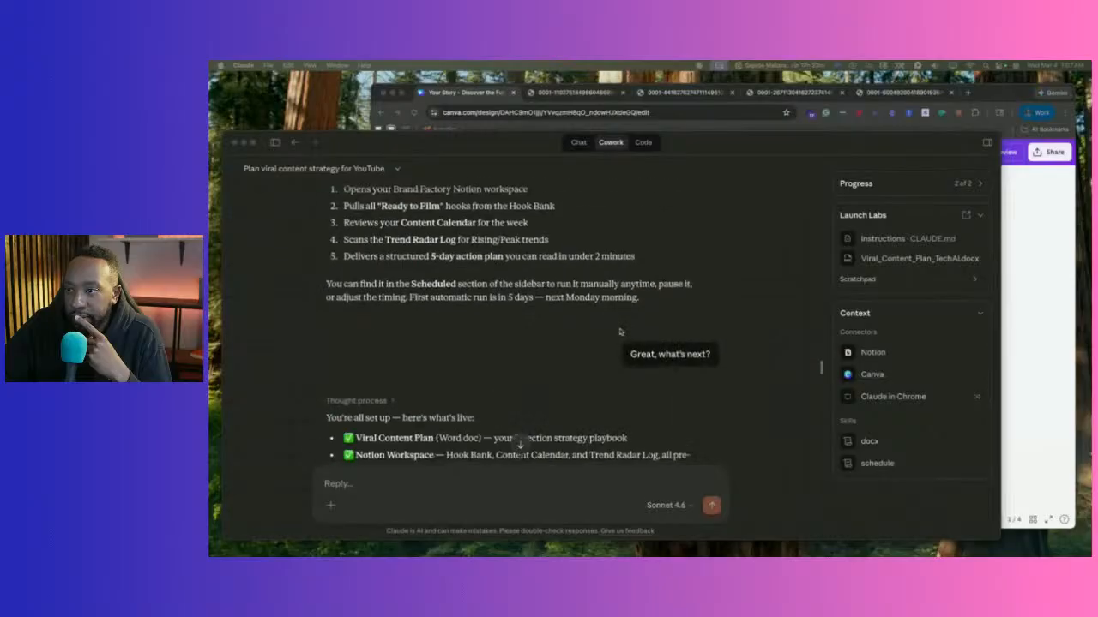
scroll(619, 332, down, 10)
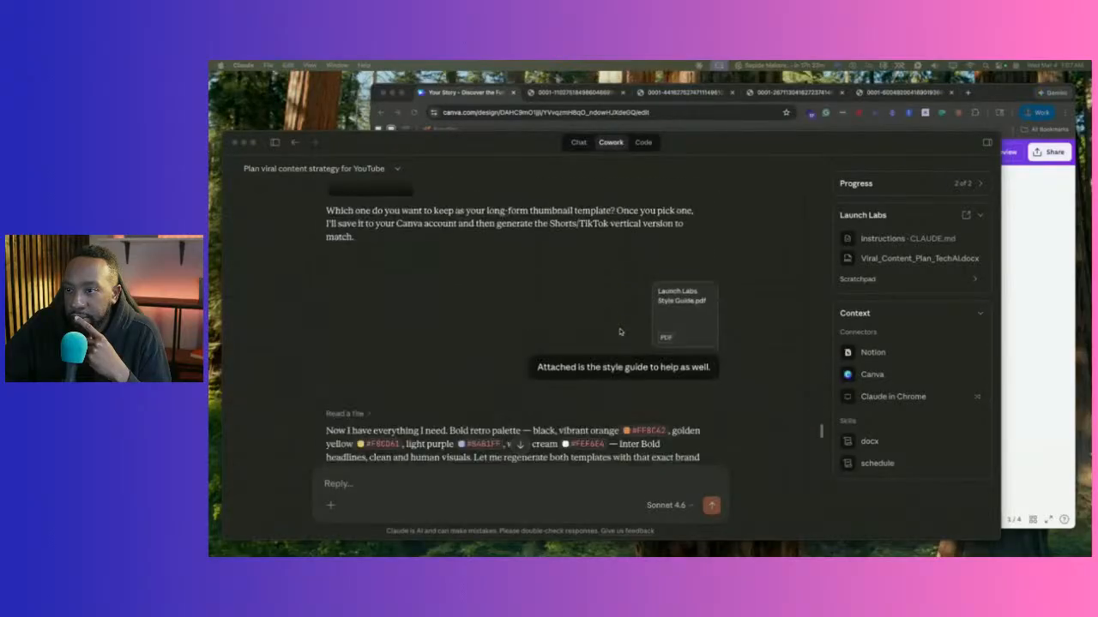
scroll(620, 332, up, 10)
click(407, 481)
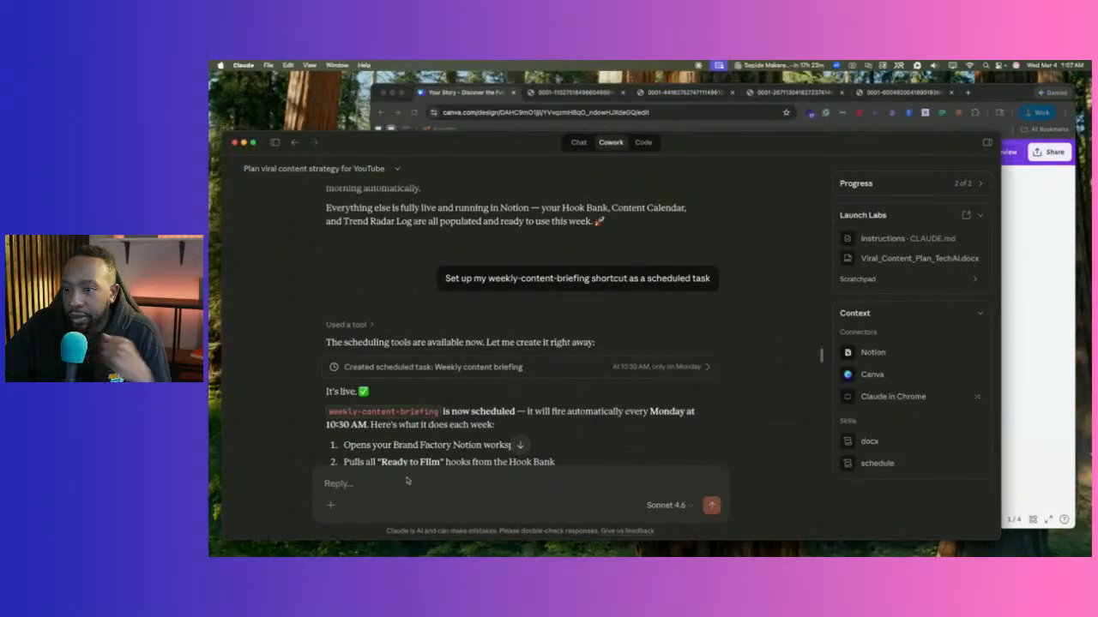
text(YouTube Shorts / TikTok Thumbnails (9:16))
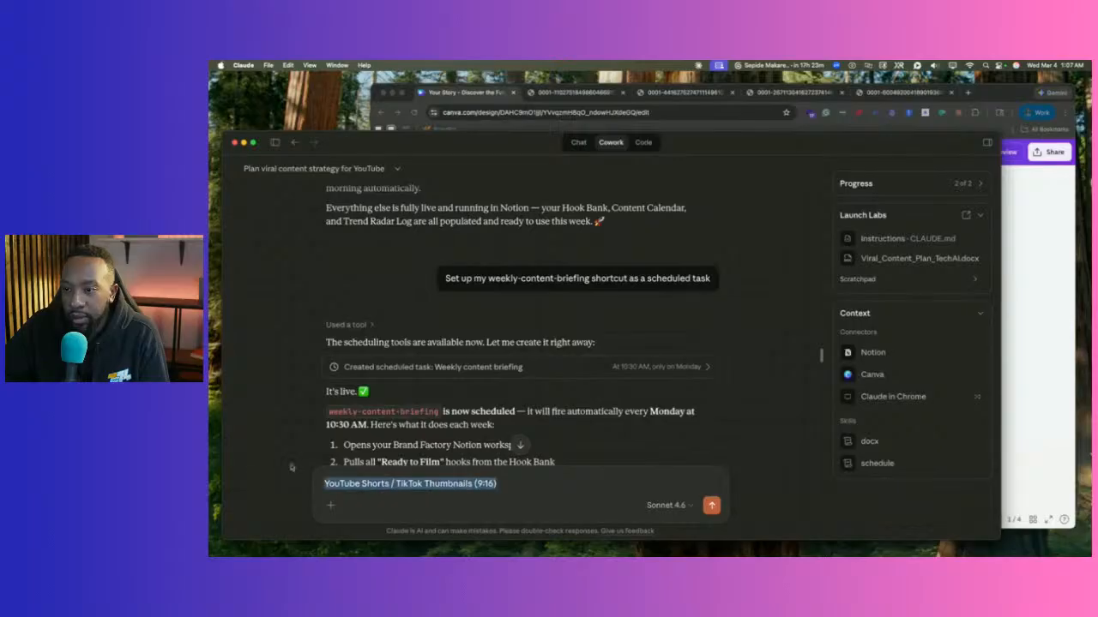
key(BackSpace)
scroll(606, 361, down, 4)
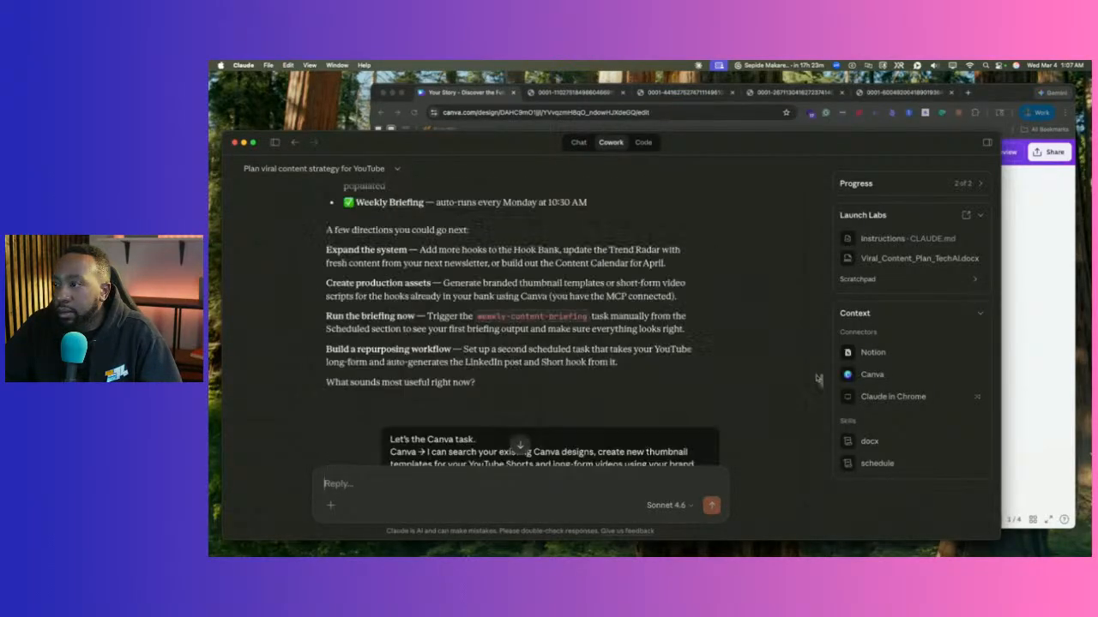
scroll(817, 378, up, 15)
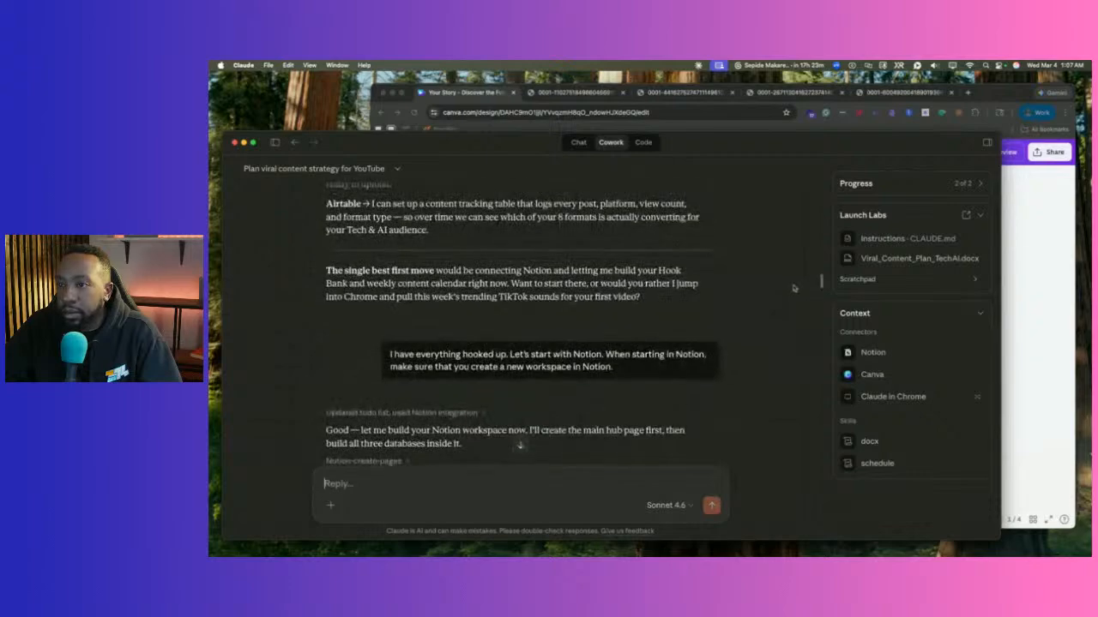
scroll(794, 283, up, 5)
scroll(794, 258, up, 15)
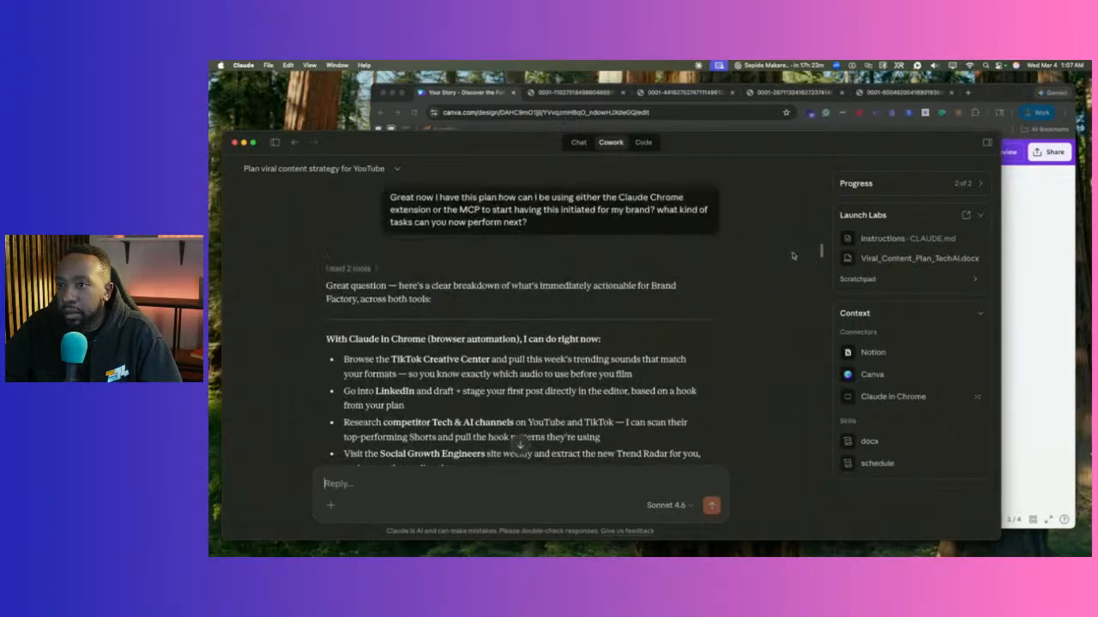
scroll(793, 236, down, 15)
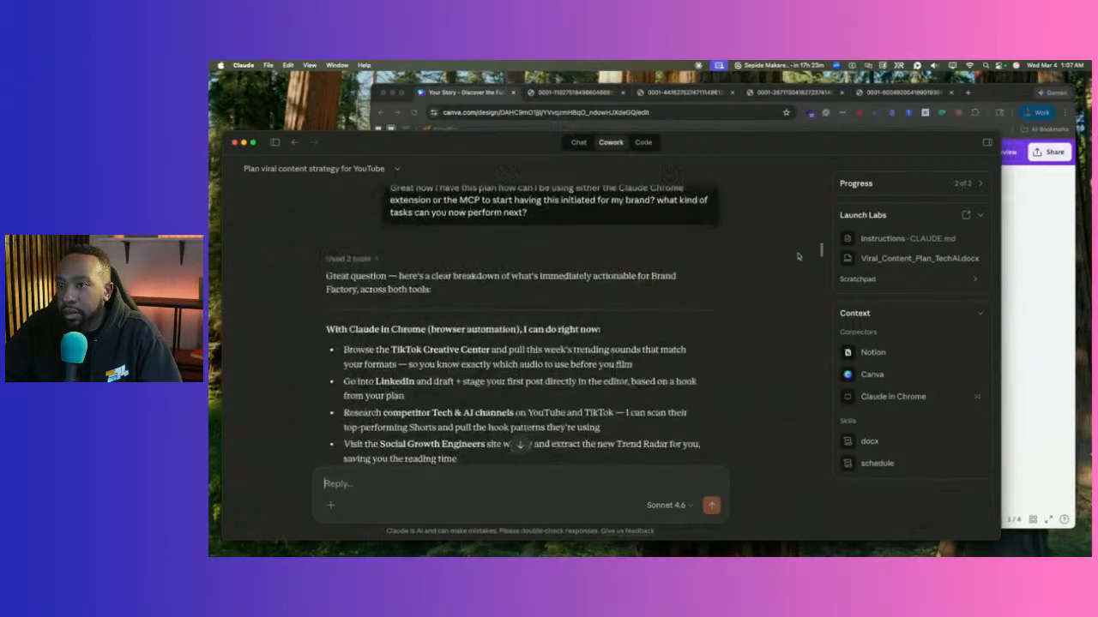
scroll(802, 276, down, 1)
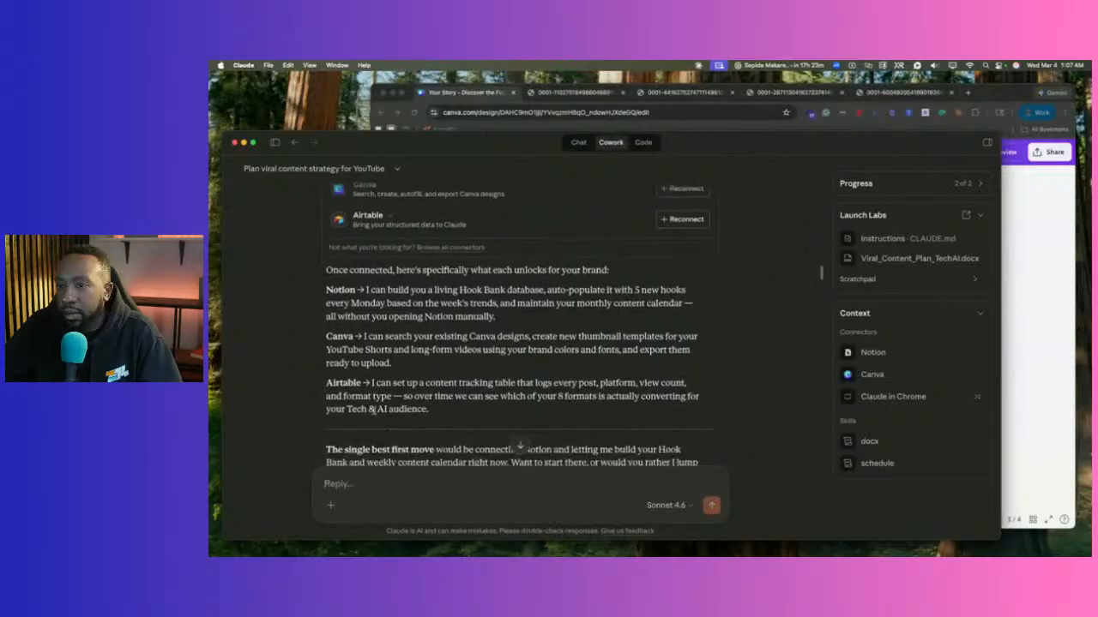
Send a dictated request to add Airtable, quoting Claude's content tracking table paragraph below it.
drag(455, 412, 326, 382)
key(super+c)
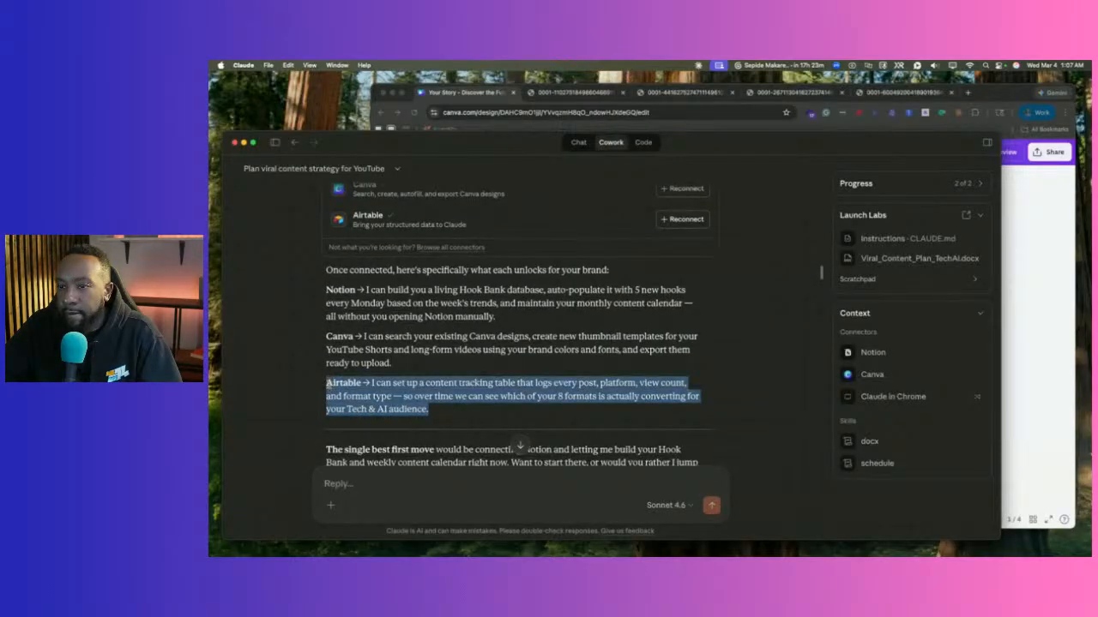
click(343, 487)
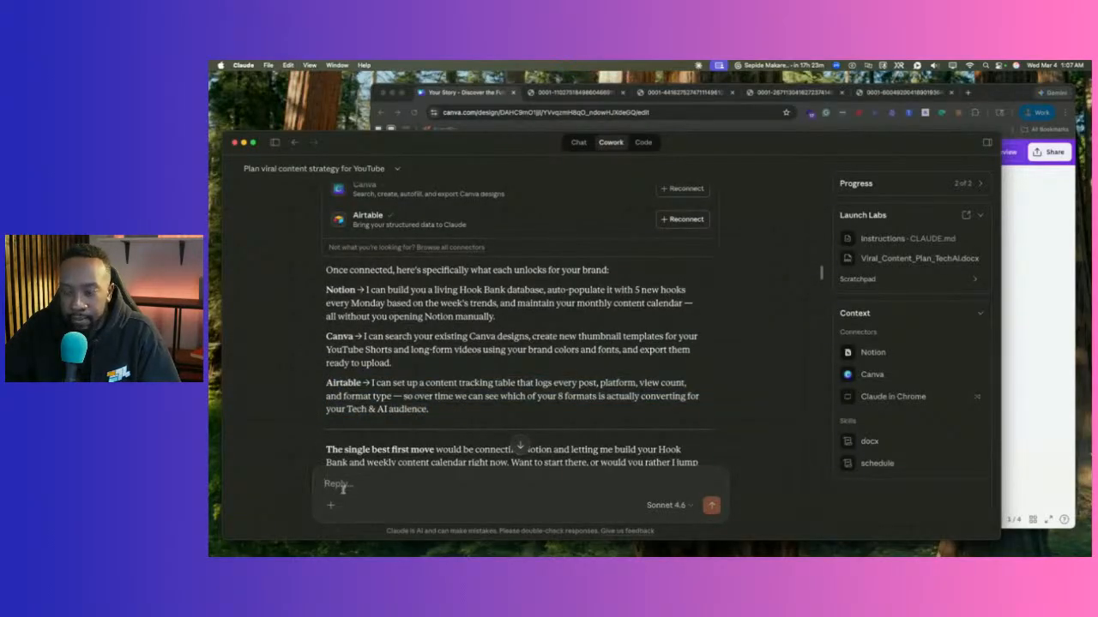
key(fn)
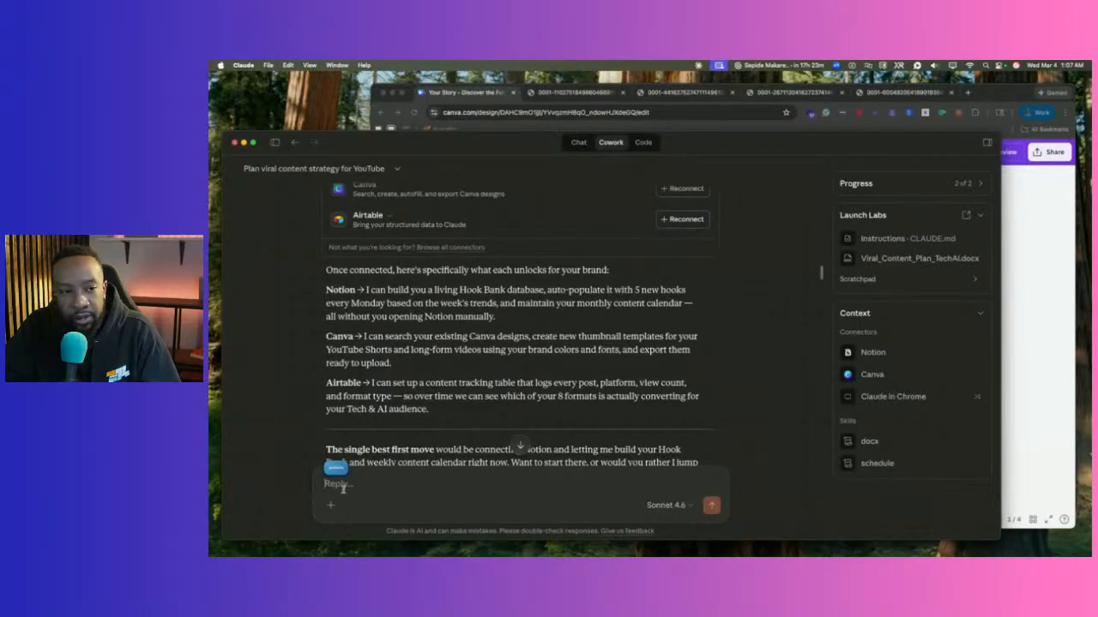
key(fn)
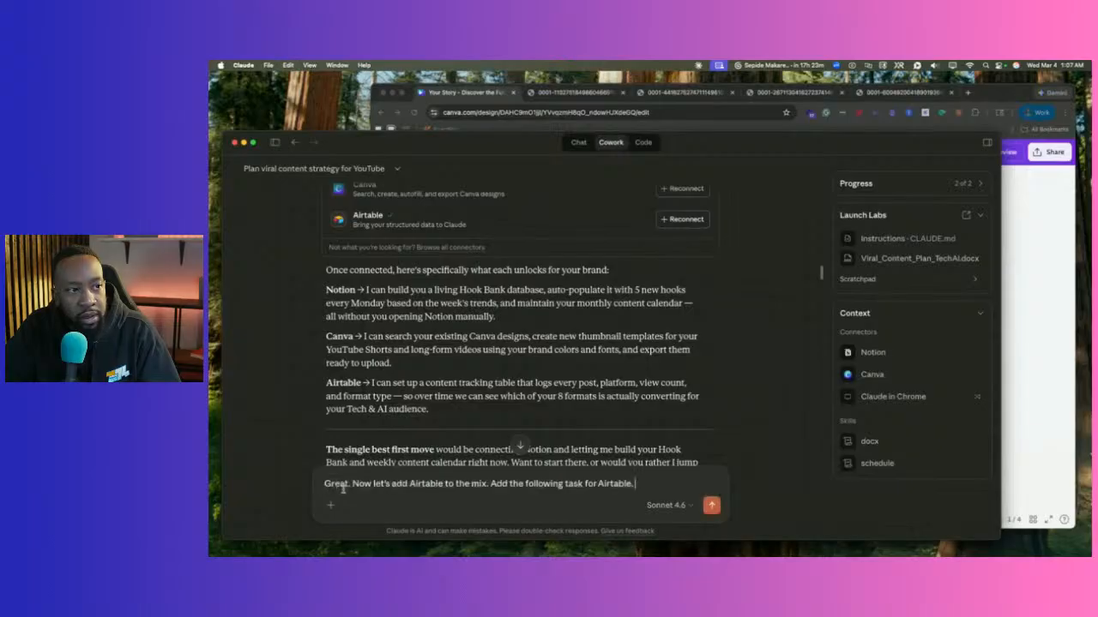
key(BackSpace)
key(shift+Return)
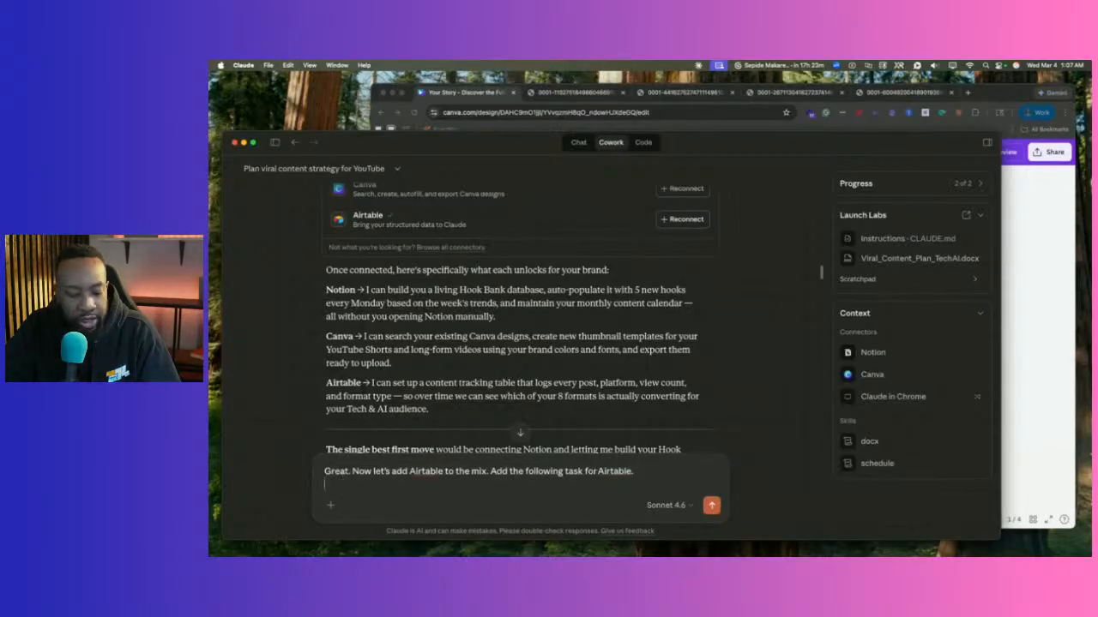
key(super+v)
key(Return)
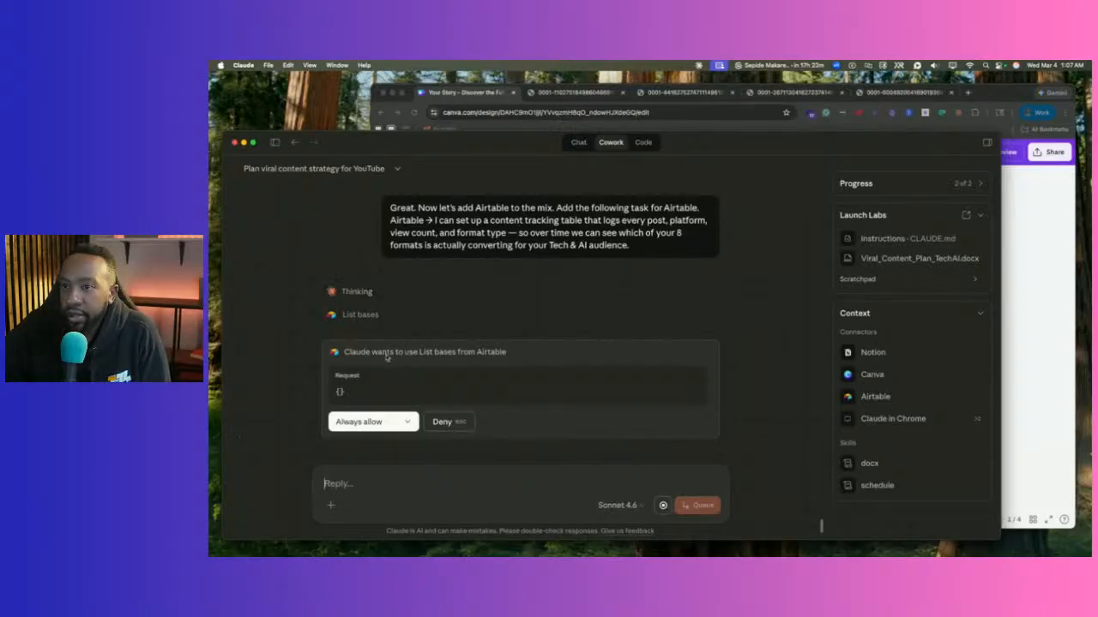
Always allow Airtable base listing, record creation and table listing, choosing a new base for the table.
scroll(387, 348, down, 3)
scroll(387, 348, up, 2)
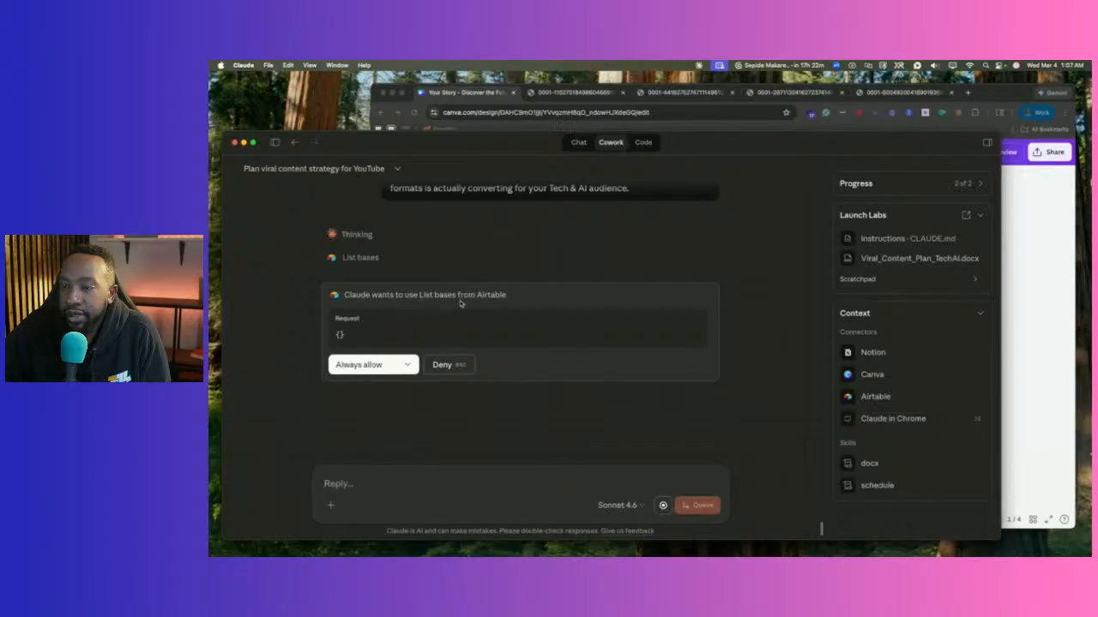
click(373, 365)
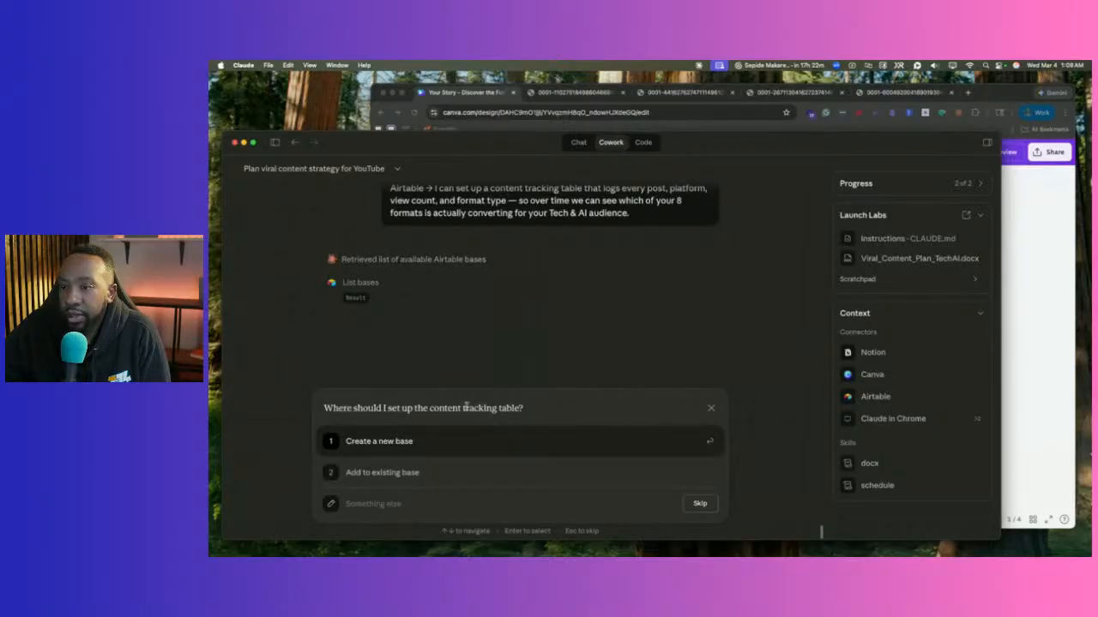
click(369, 443)
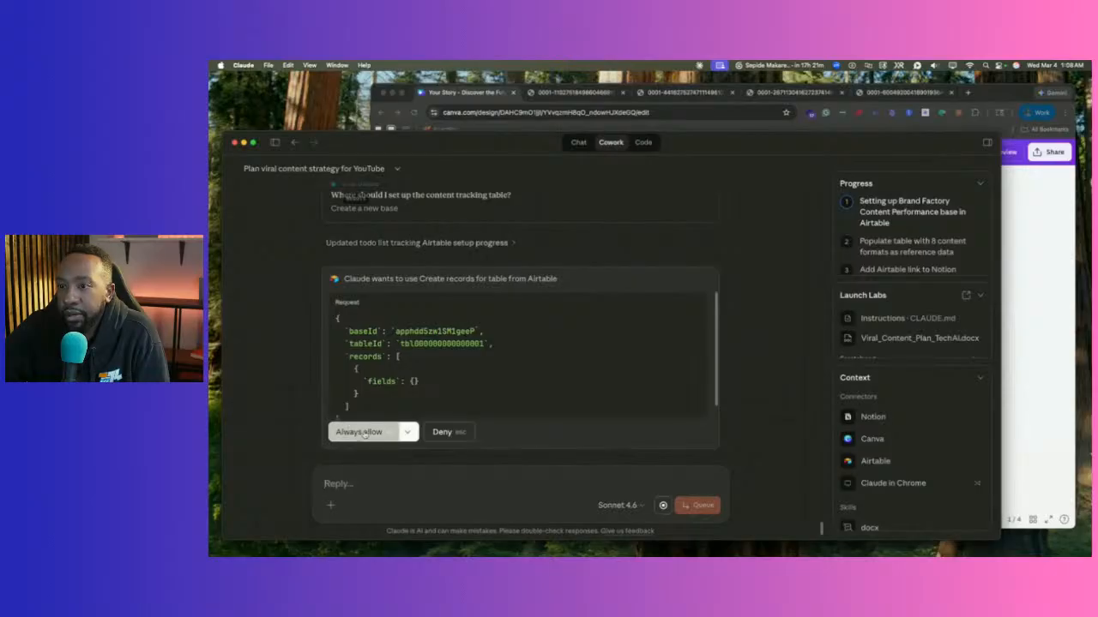
click(363, 433)
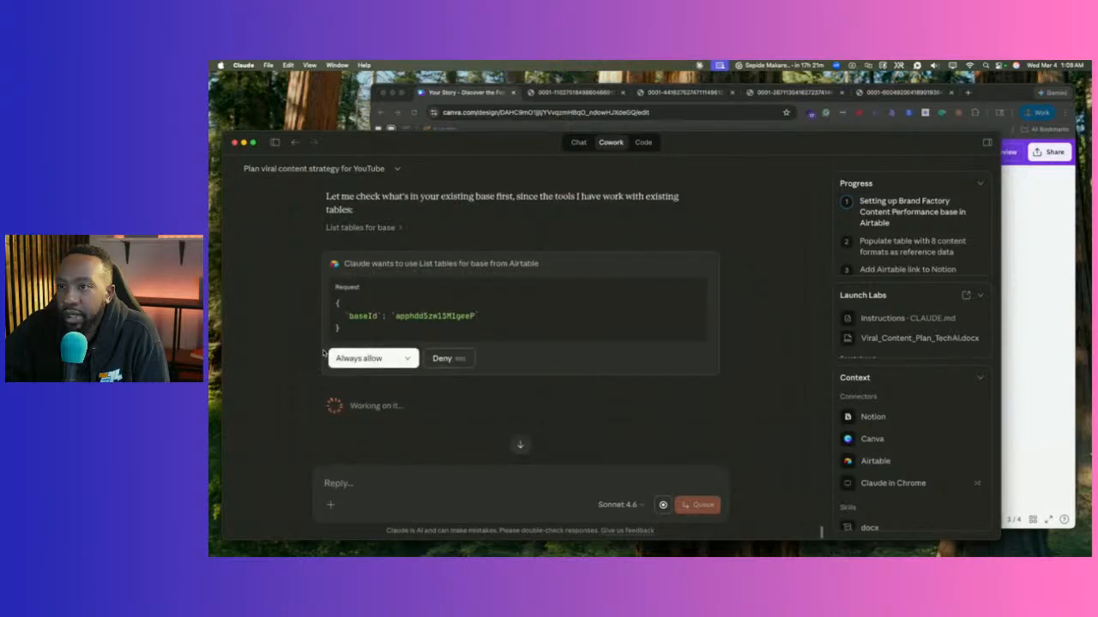
click(331, 357)
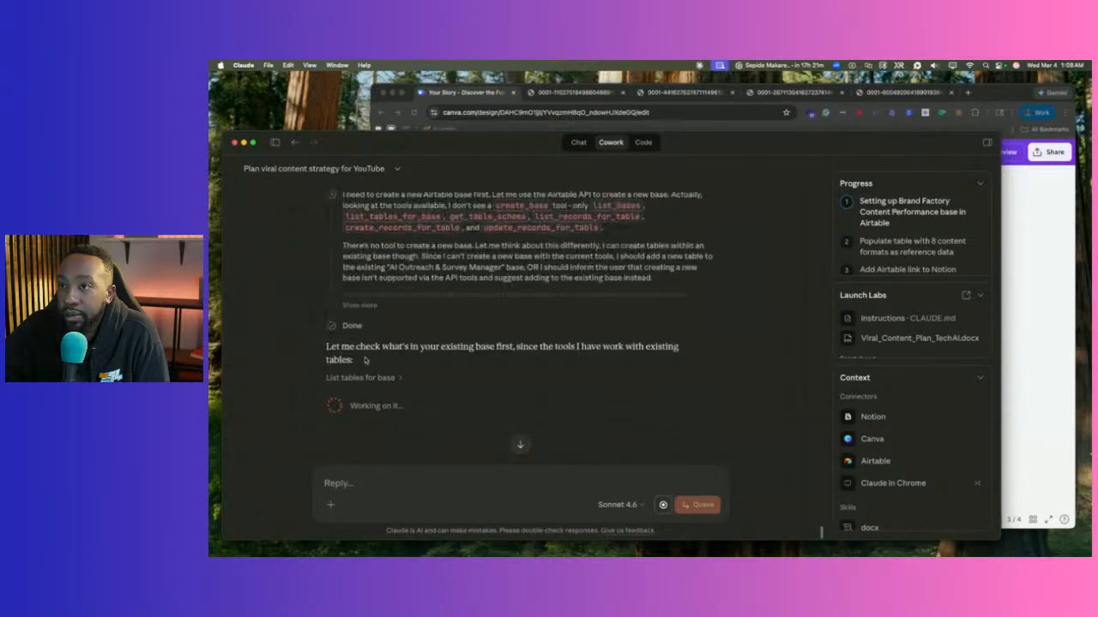
click(355, 306)
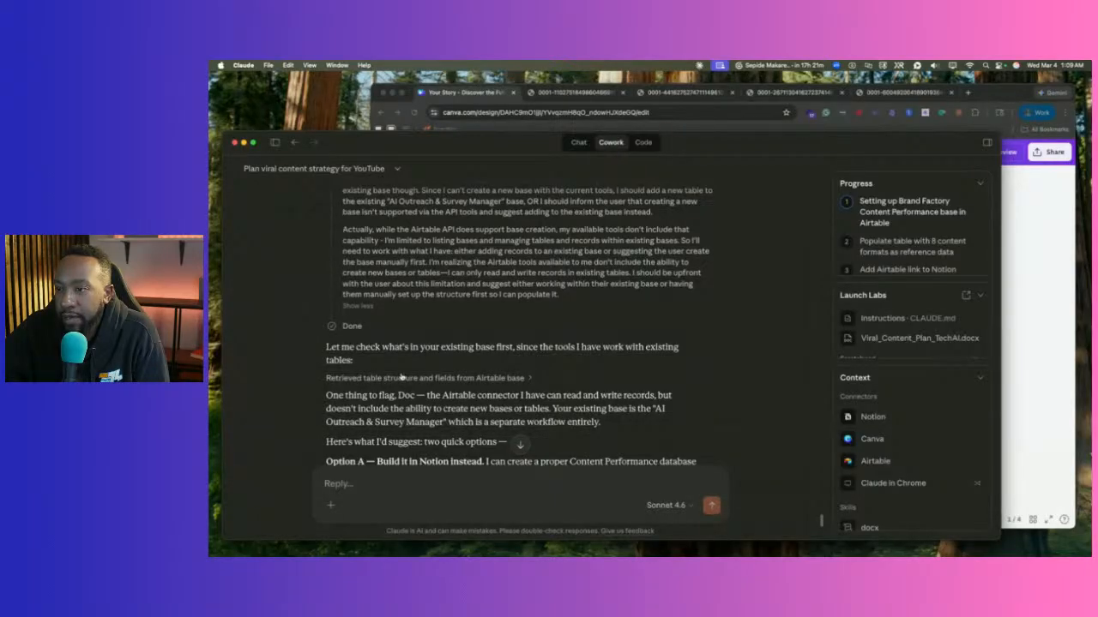
scroll(400, 377, down, 3)
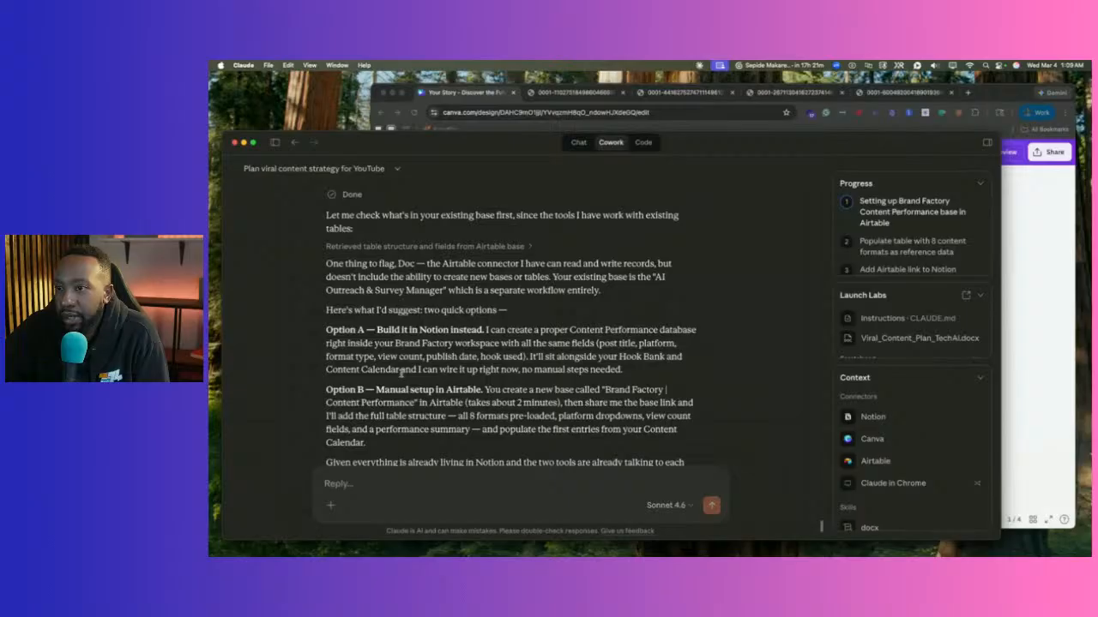
scroll(400, 372, down, 2)
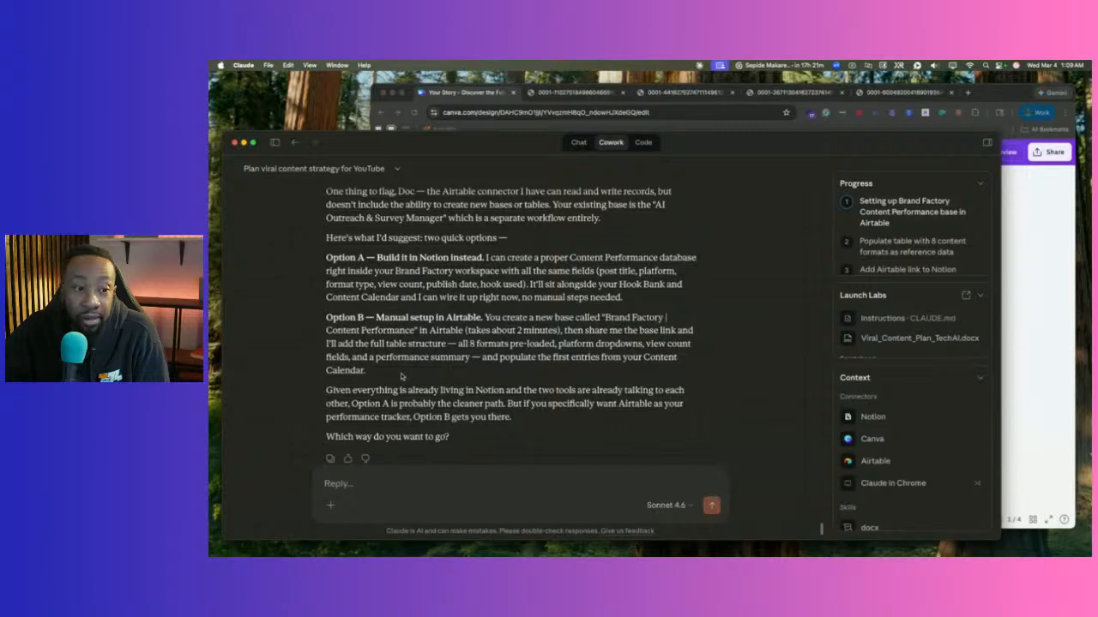
scroll(402, 377, down, 2)
scroll(403, 379, up, 4)
scroll(398, 377, down, 1)
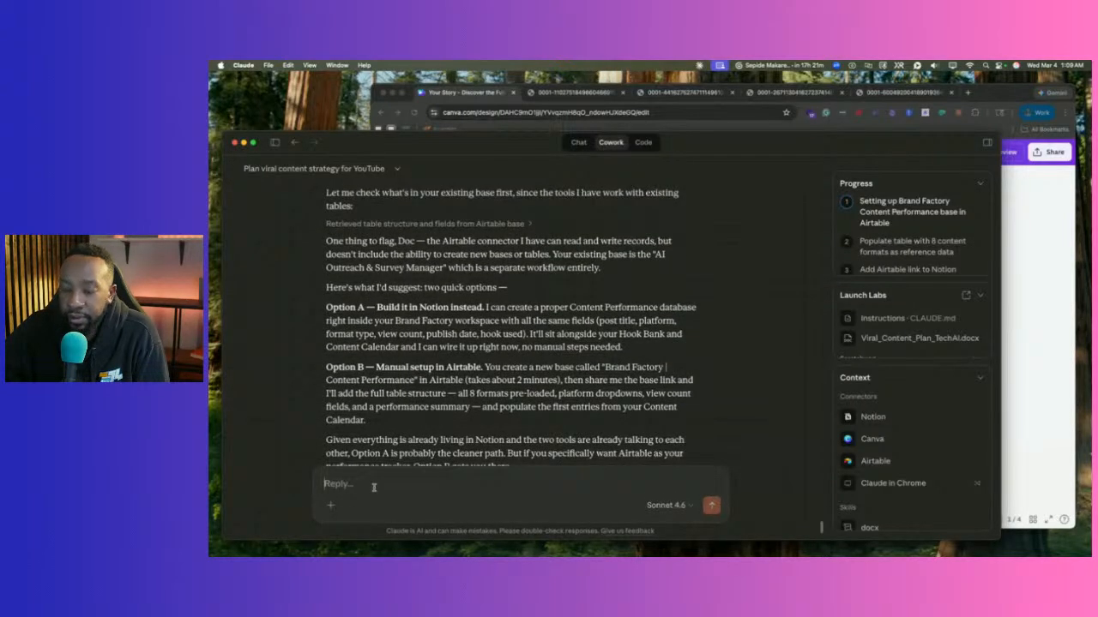
Reply 'Let's go with option A.' and follow Claude building the Content Performance database.
key(F5)
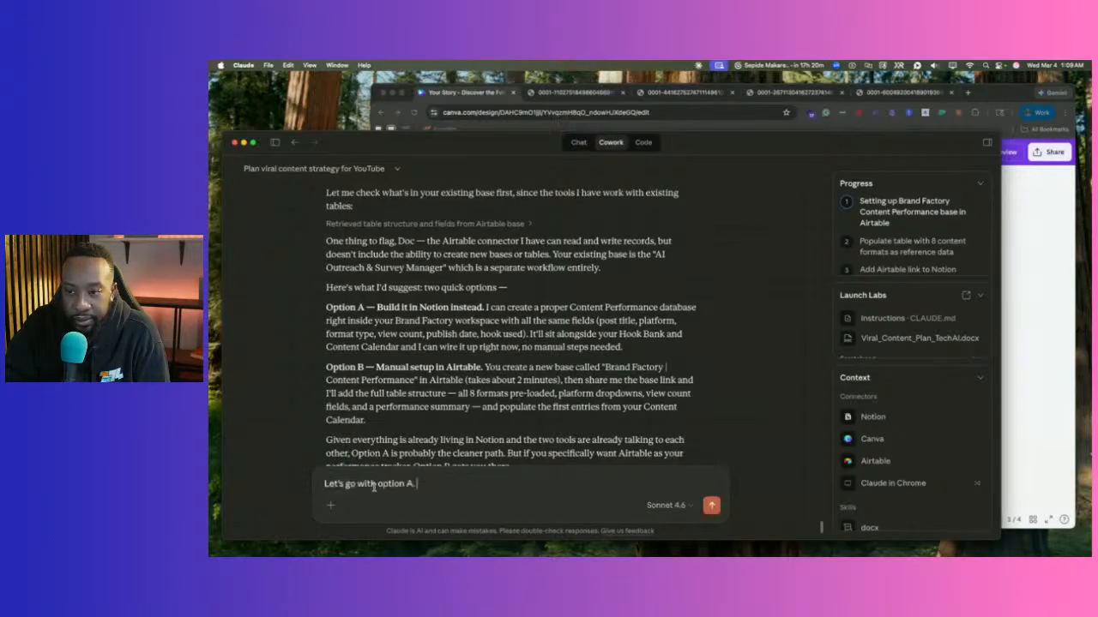
key(Return)
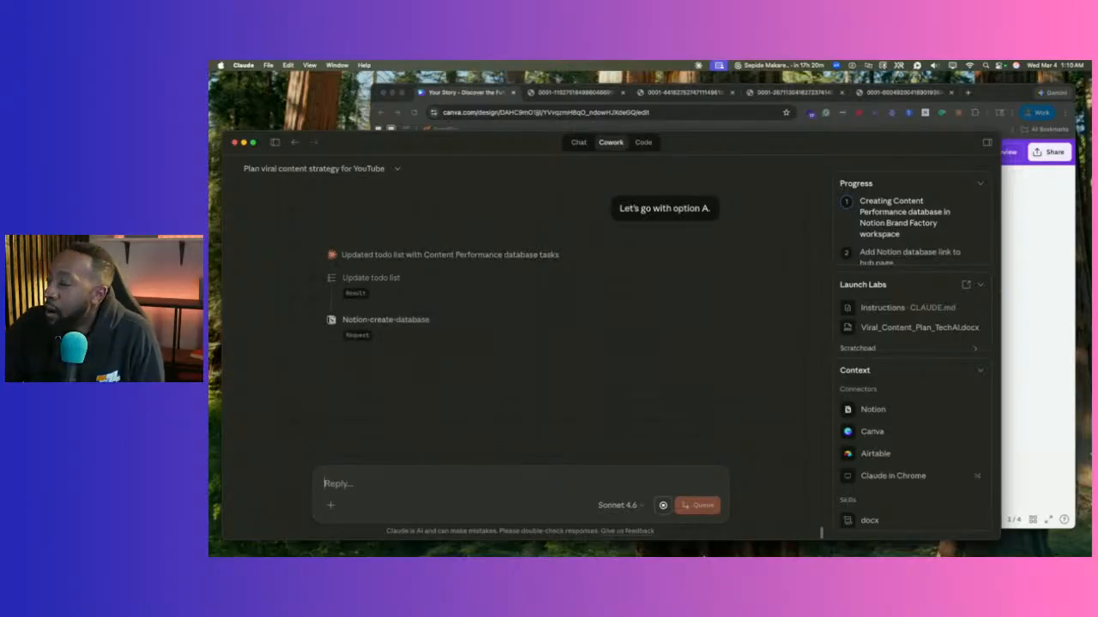
mouse_move(727, 539)
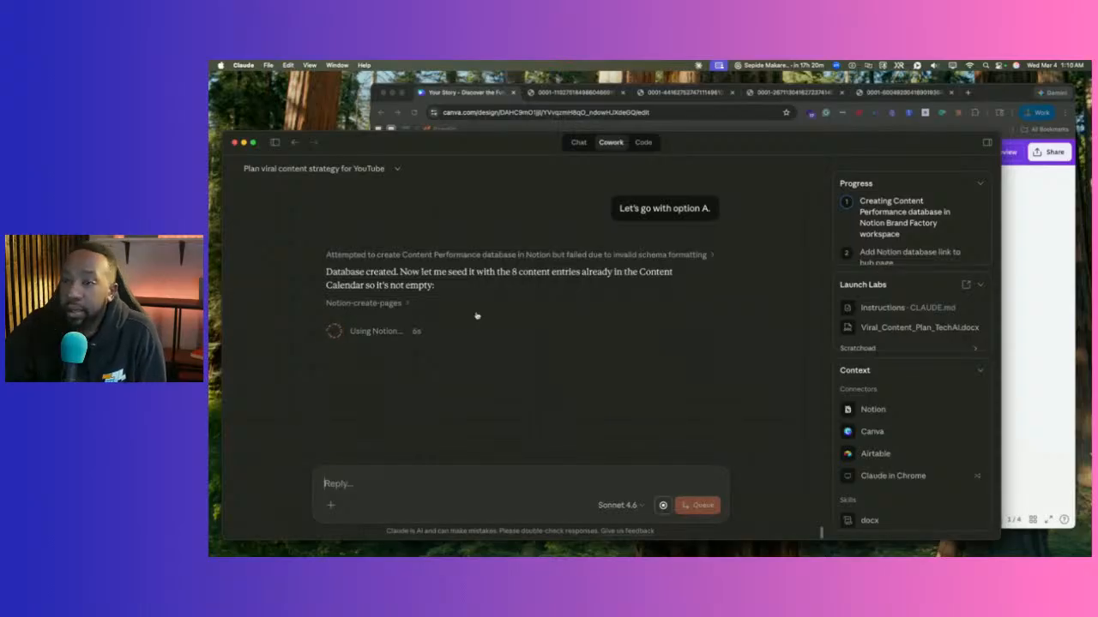
click(406, 304)
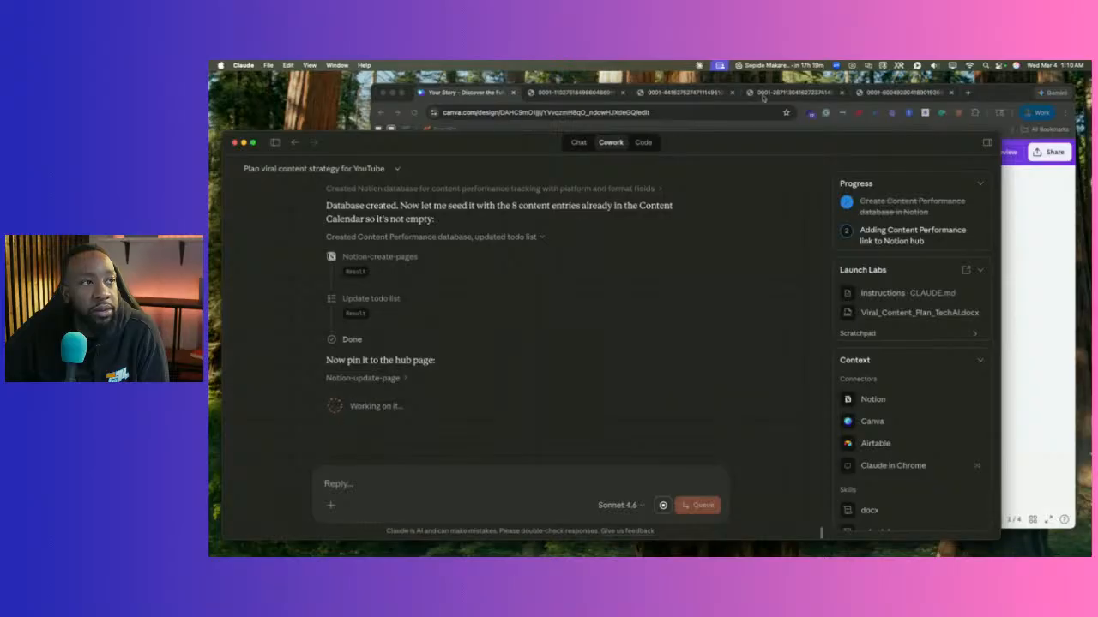
click(968, 93)
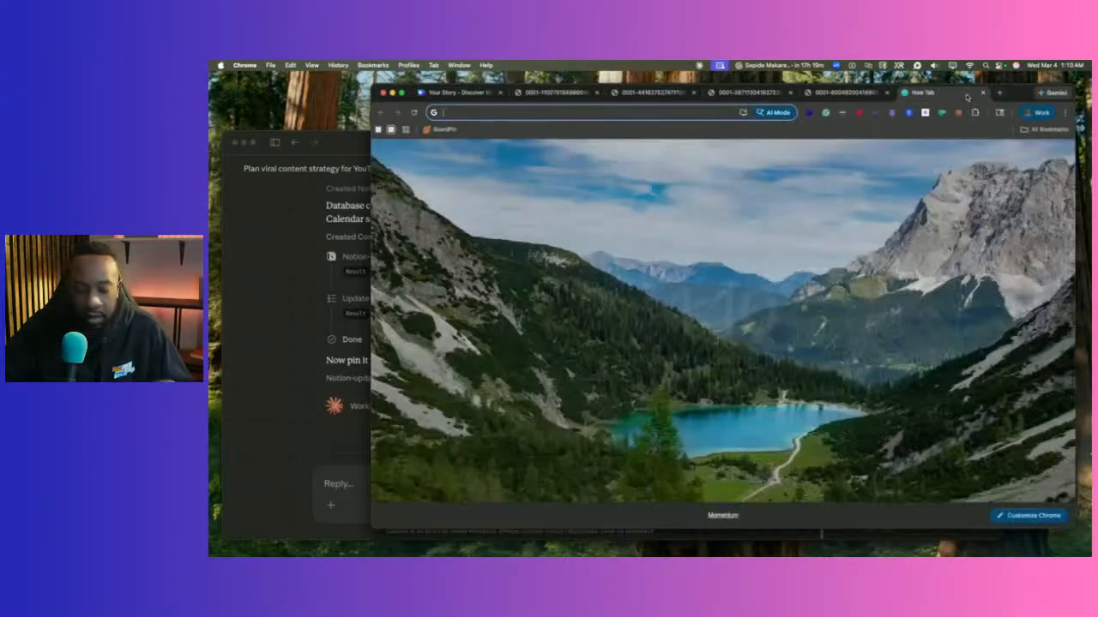
Open the Brand Factory | Content System page in Notion and check it links Content Performance.
text(notion)
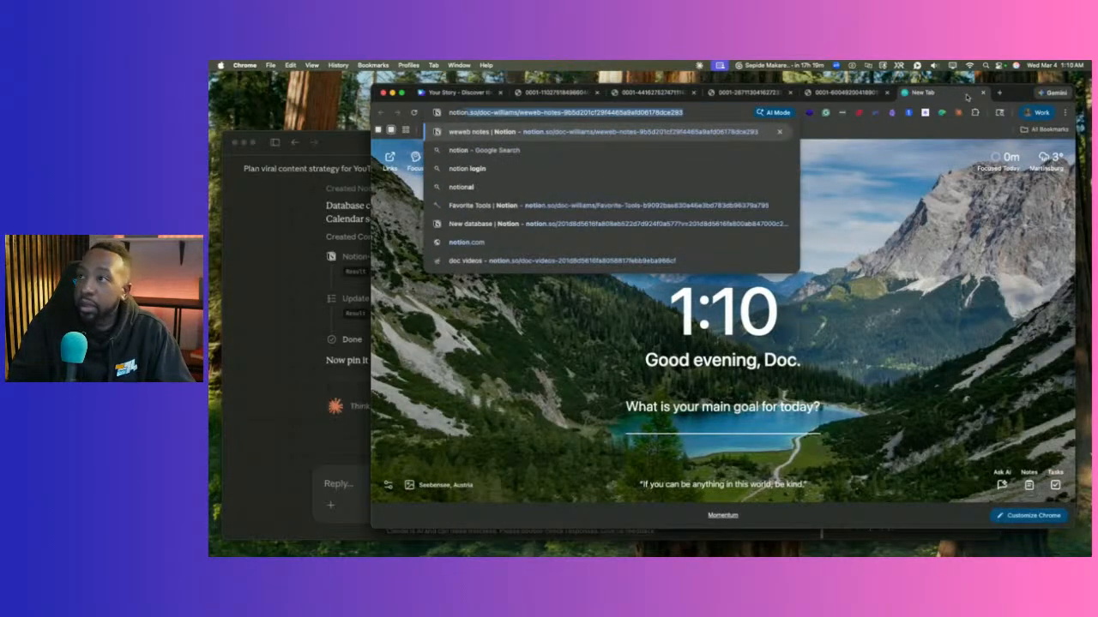
key(Return)
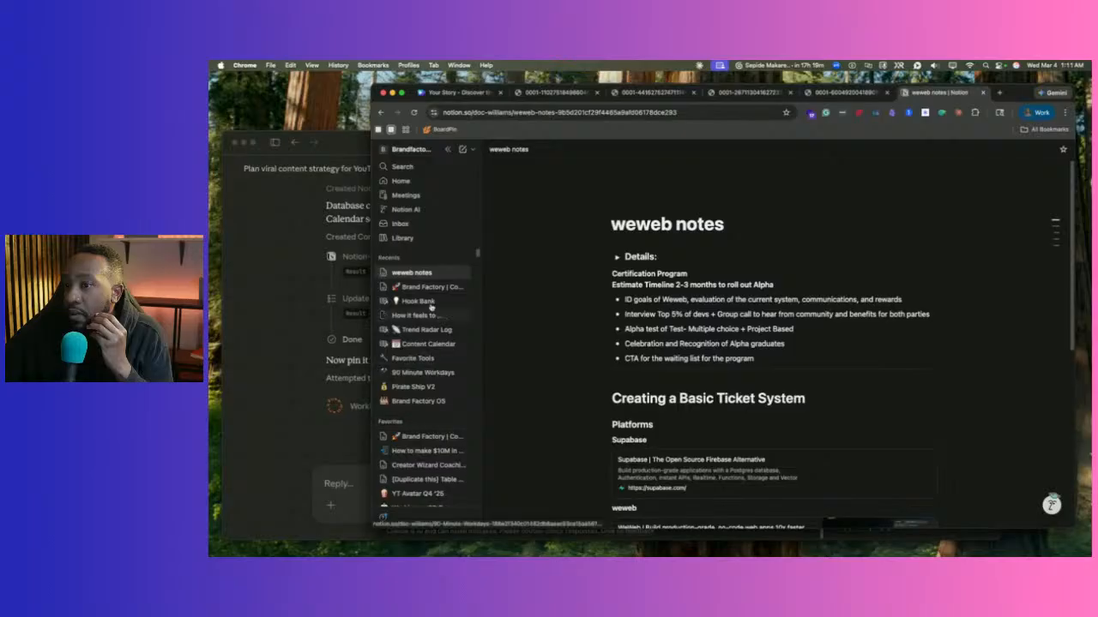
click(421, 438)
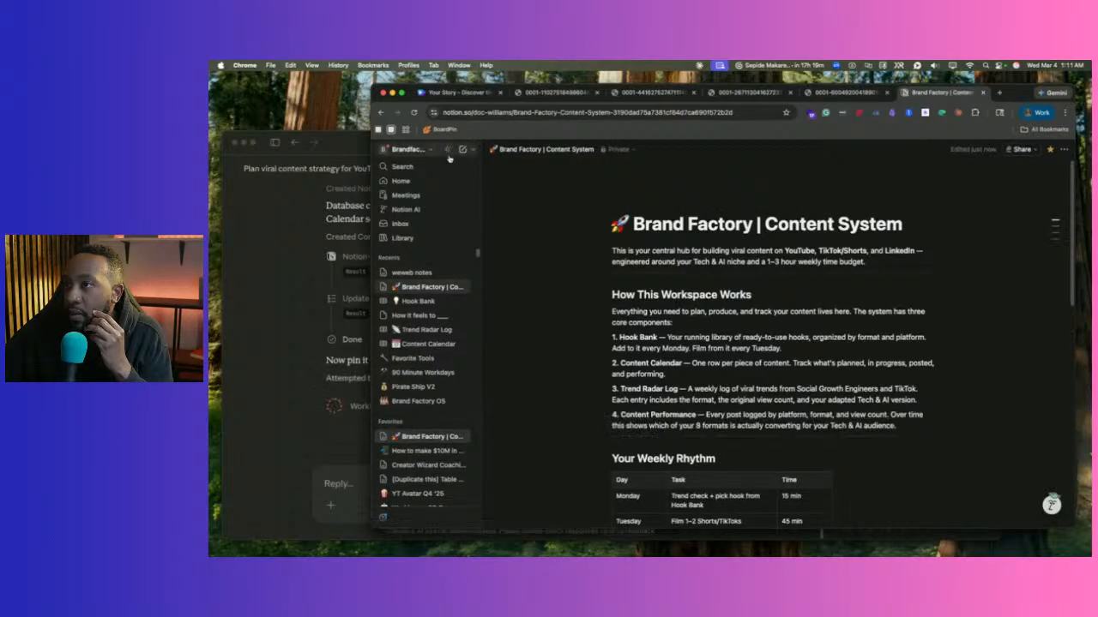
scroll(830, 326, down, 10)
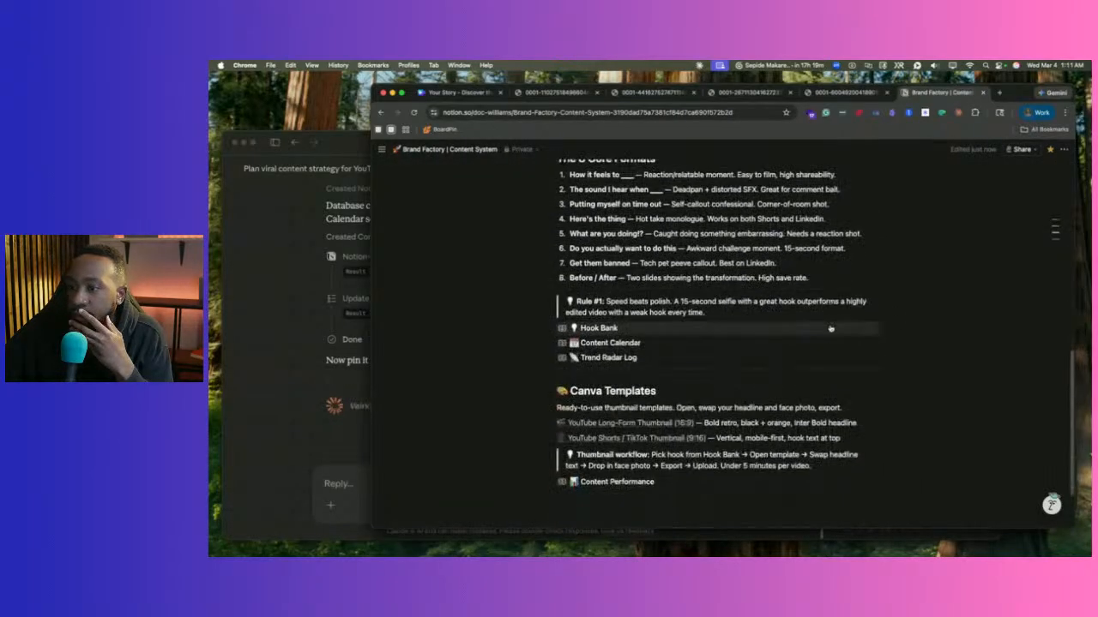
scroll(830, 326, up, 2)
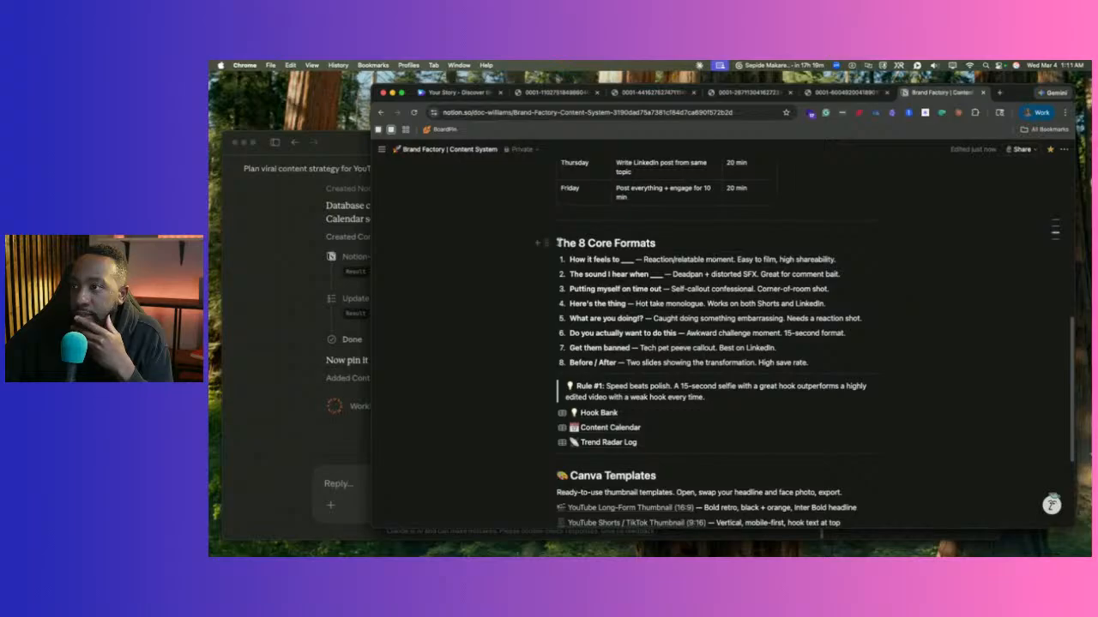
scroll(624, 235, down, 4)
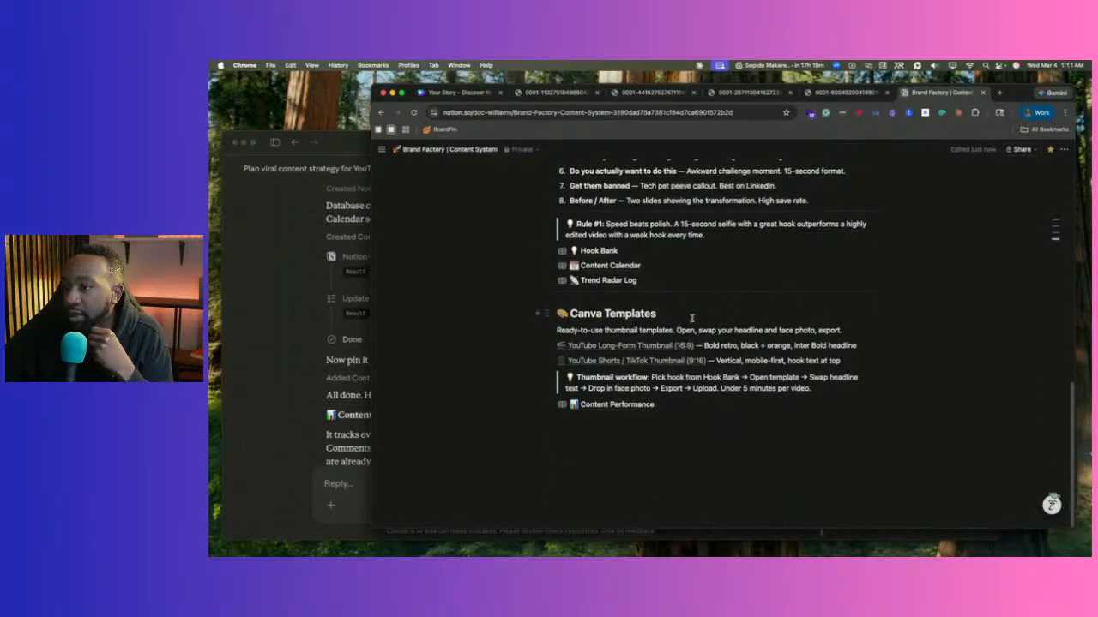
scroll(693, 318, up, 10)
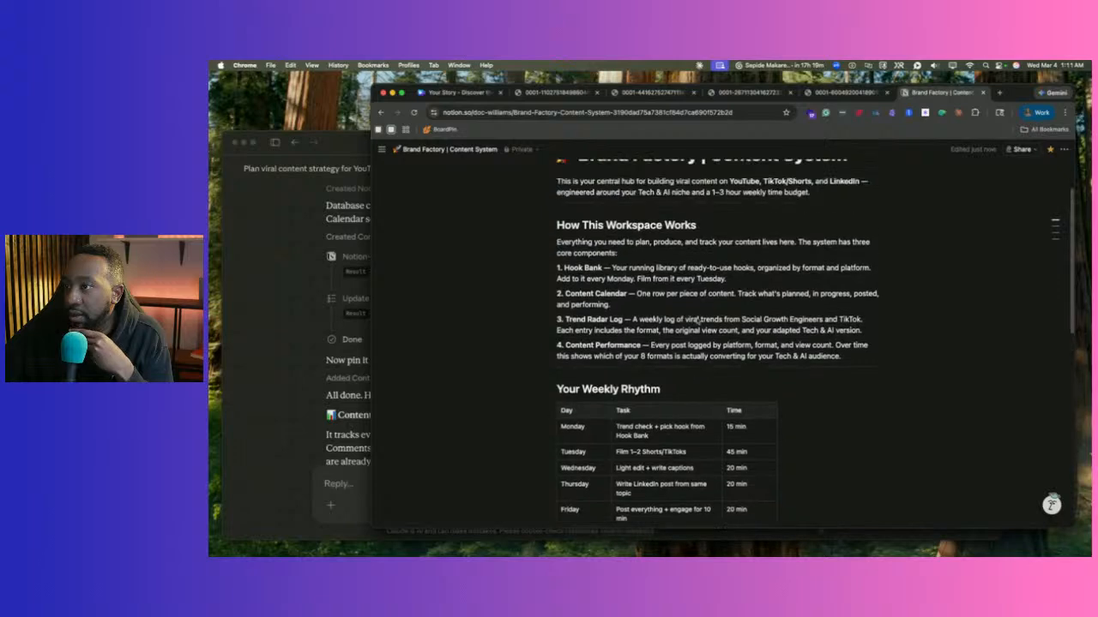
scroll(696, 317, down, 4)
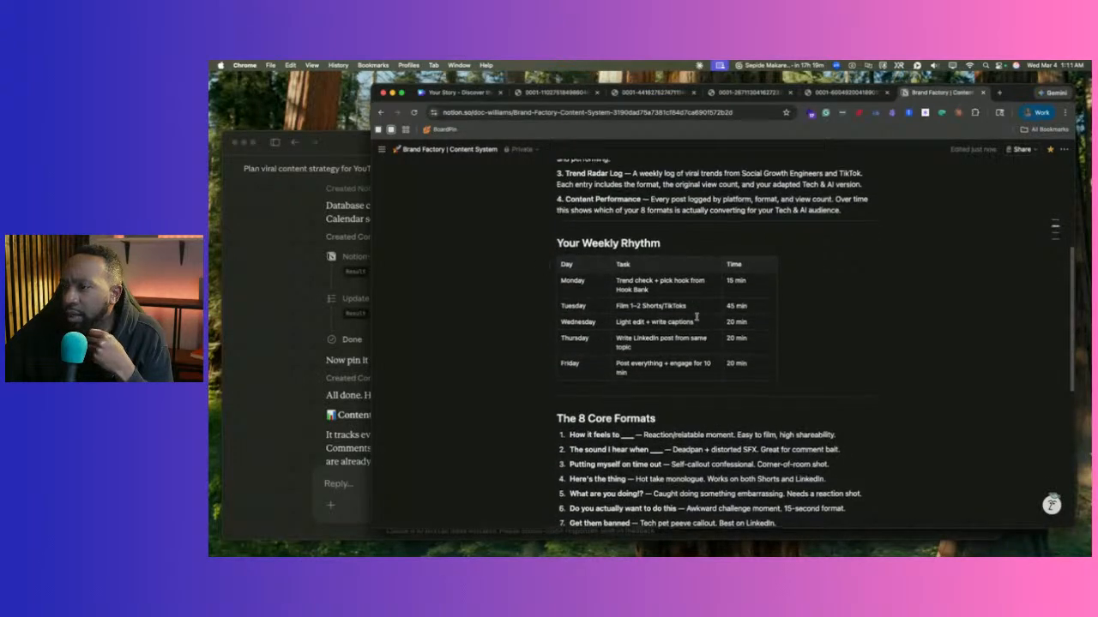
scroll(696, 318, down, 5)
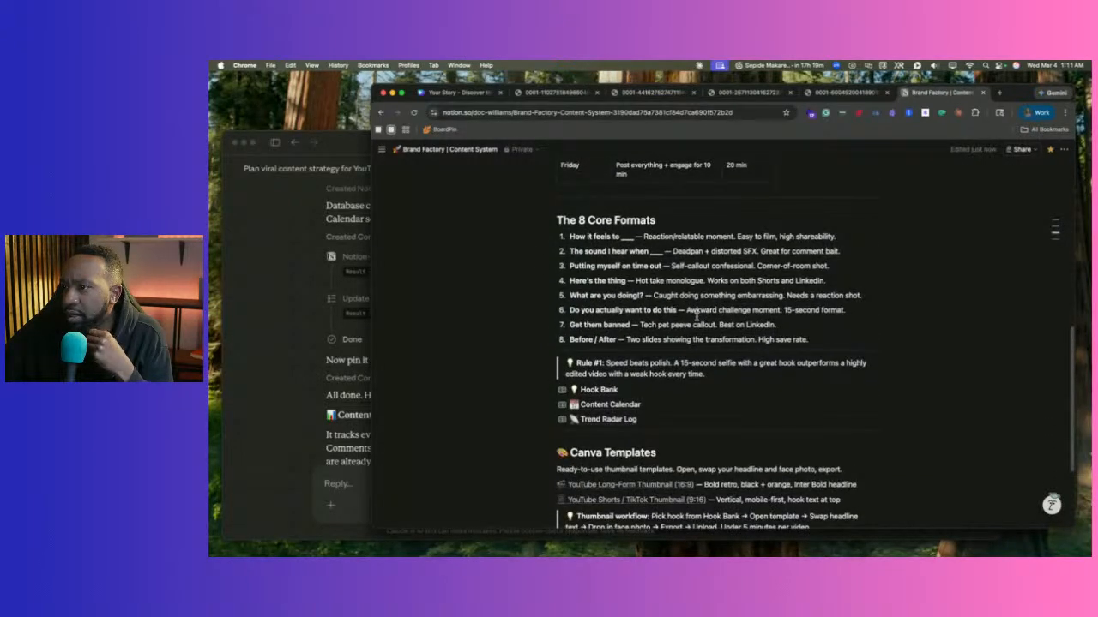
click(281, 334)
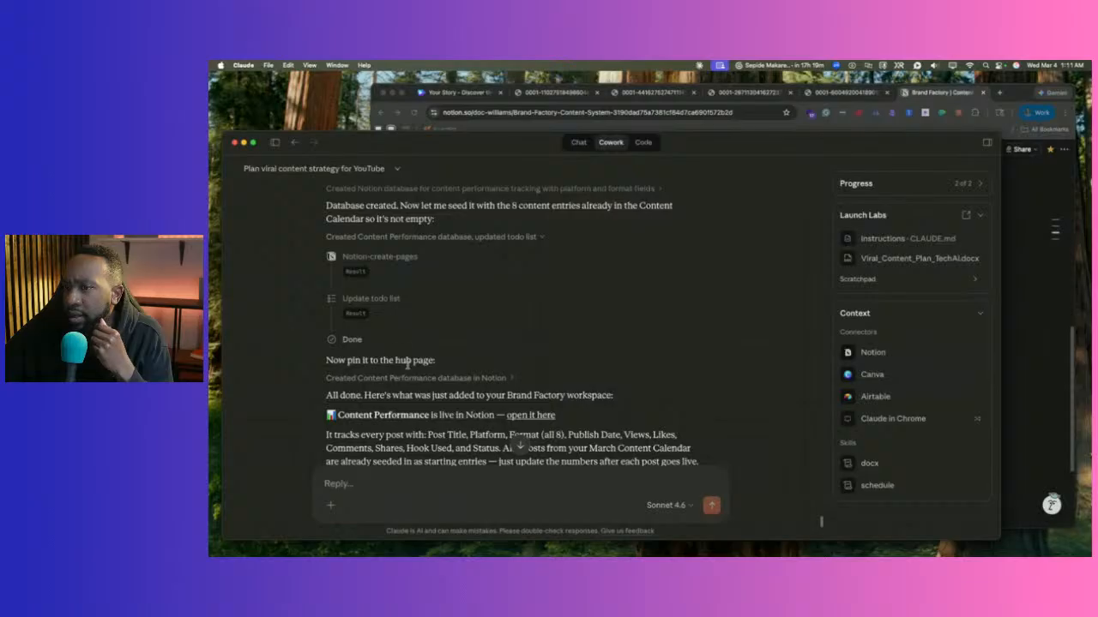
Open the Content Performance database from Claude's link and from the Brand Factory hub.
click(529, 416)
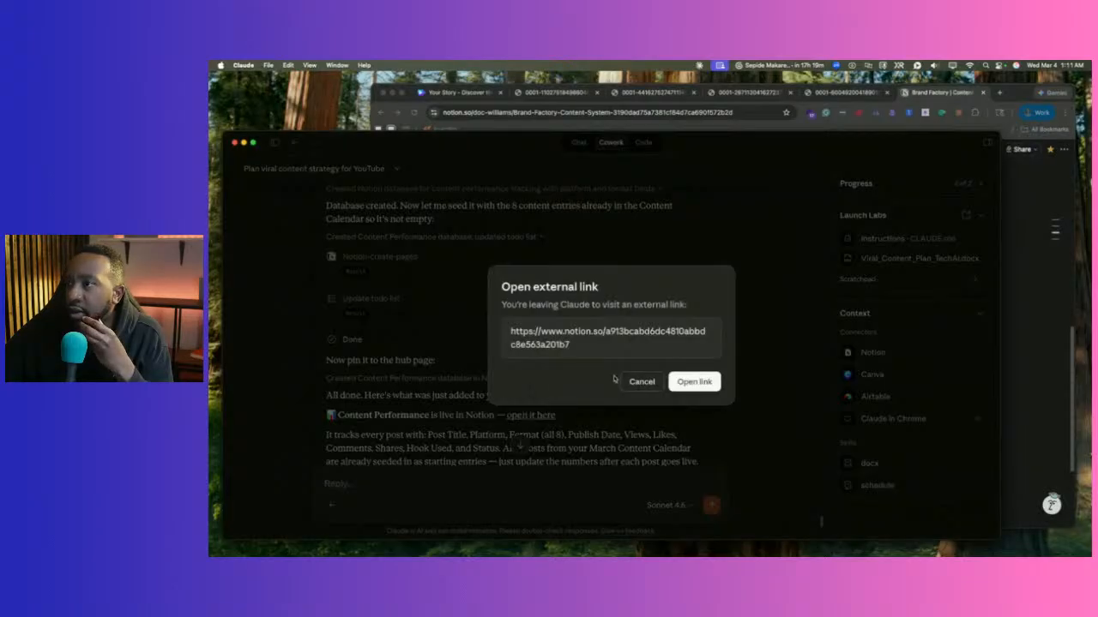
click(676, 374)
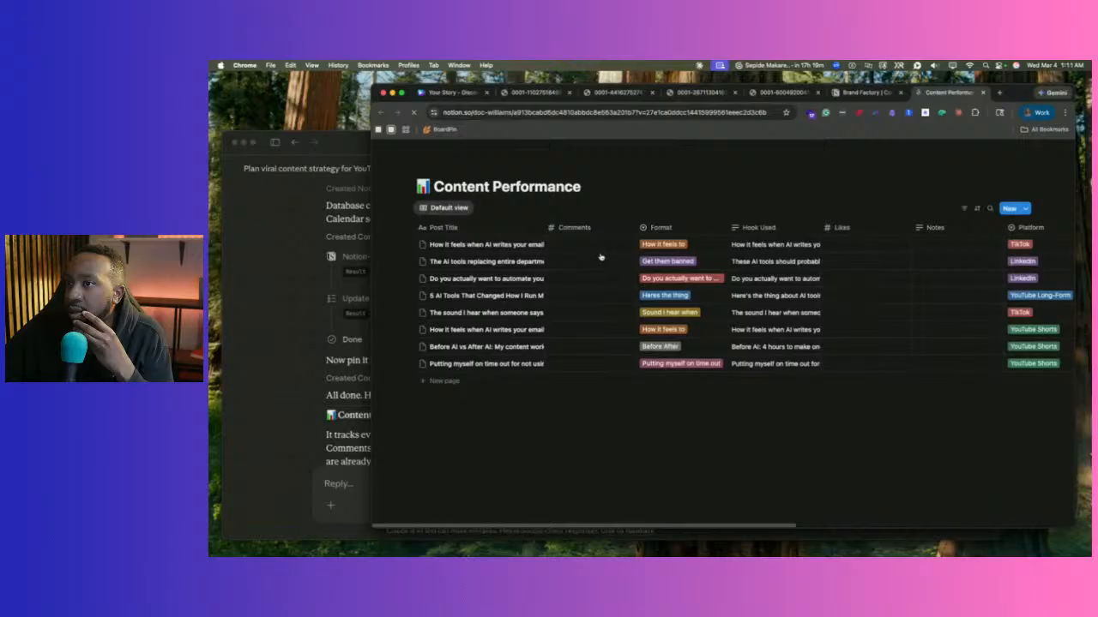
click(871, 95)
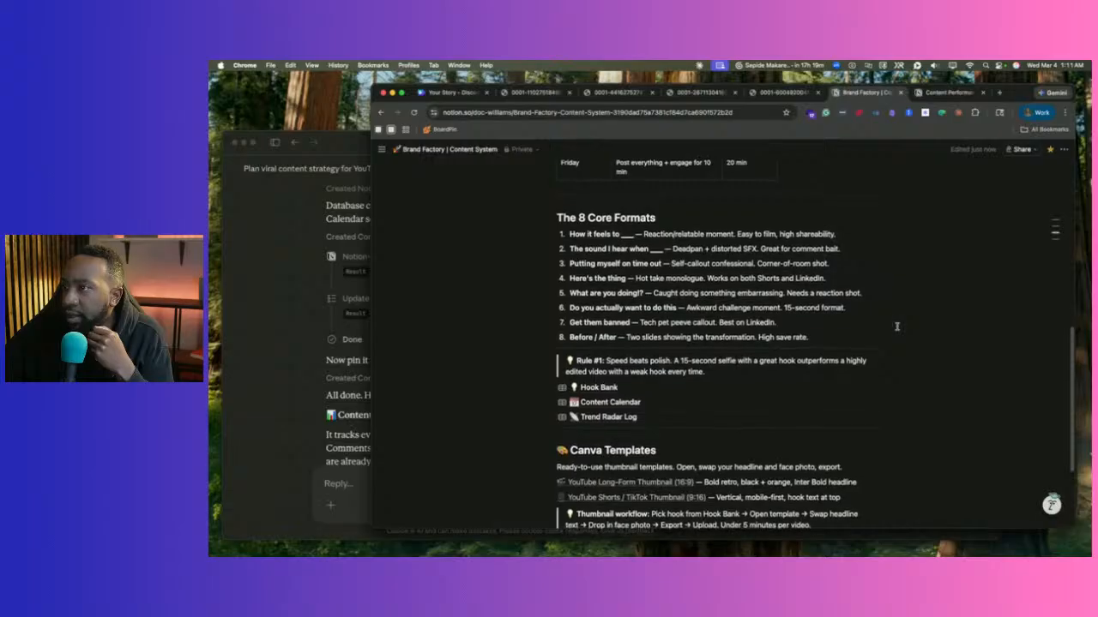
scroll(896, 326, down, 3)
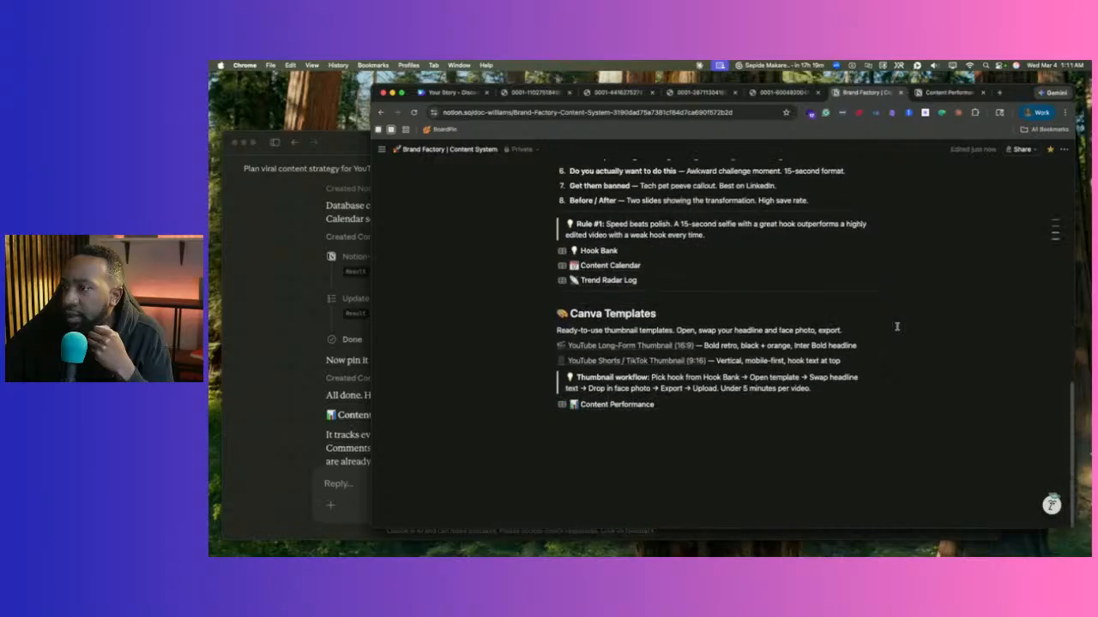
click(615, 405)
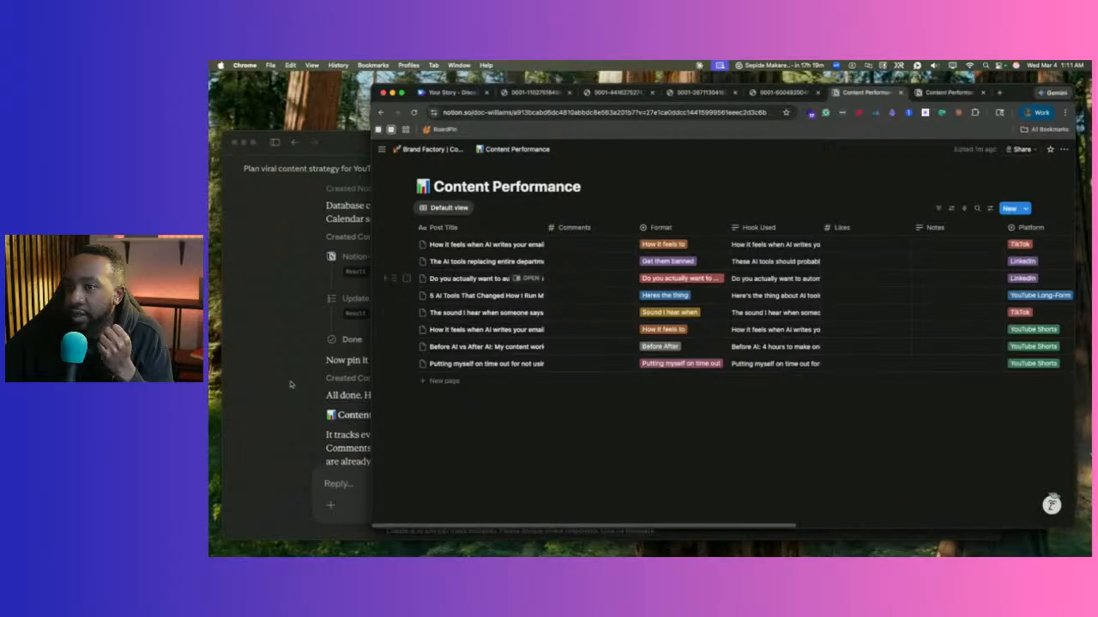
click(293, 385)
scroll(308, 381, down, 3)
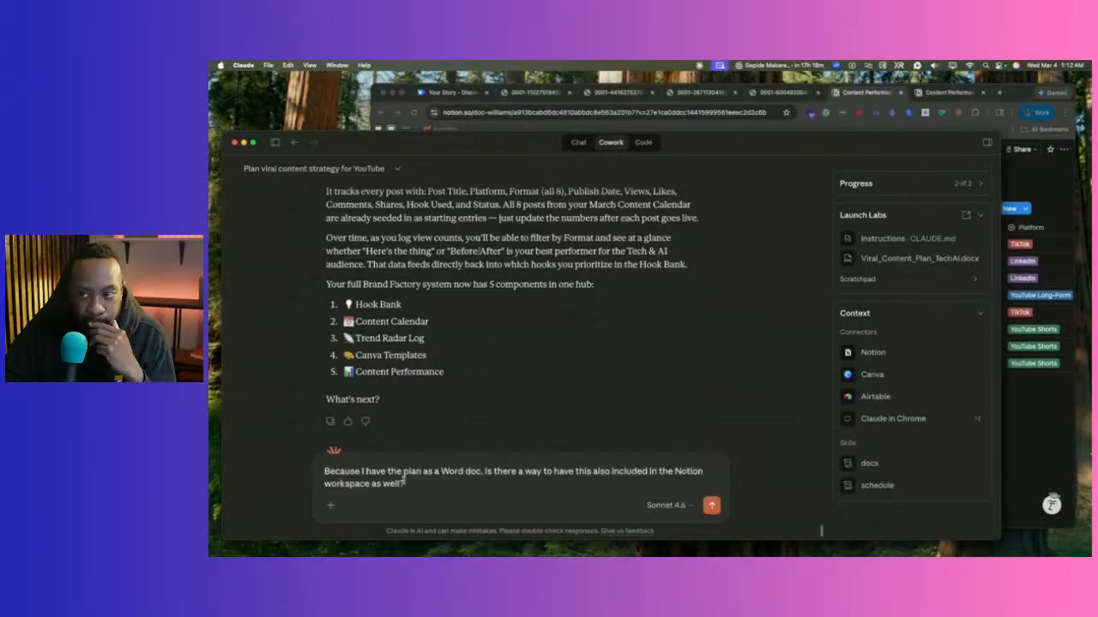
Send the question asking whether the Word-doc viral content plan can be added to Notion.
key(Return)
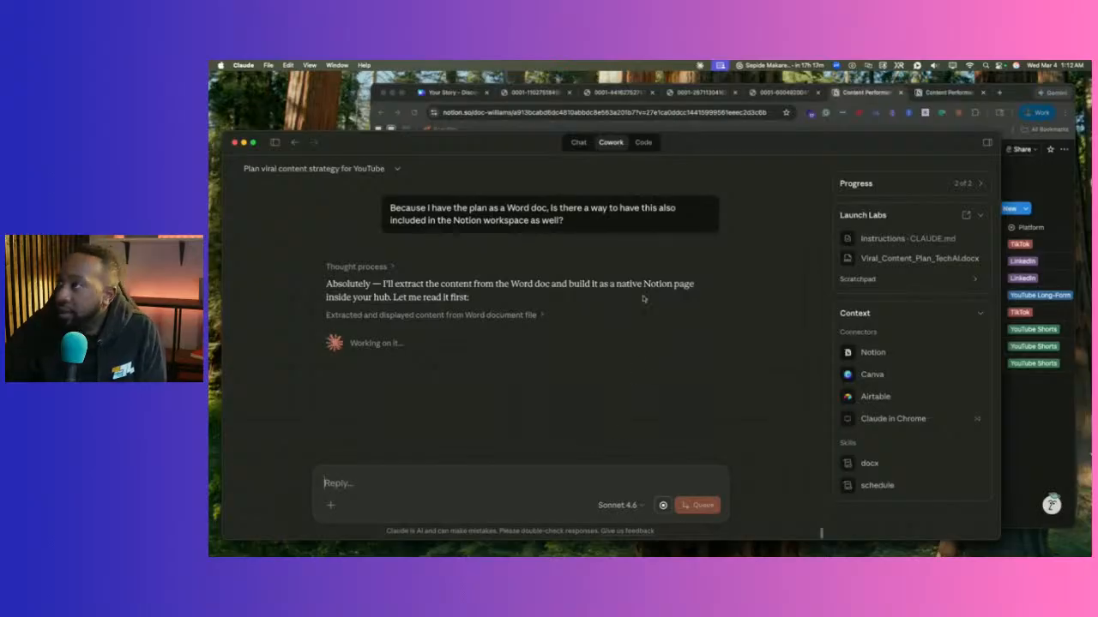
Go back to the Brand Factory | Content System hub and scroll through its guide and formats.
click(861, 89)
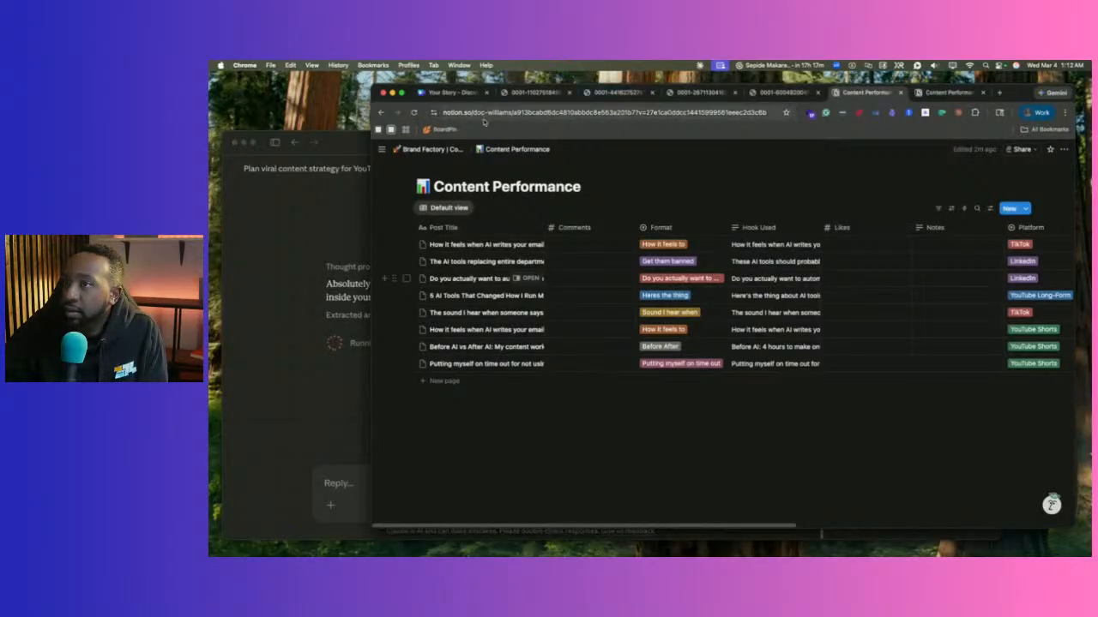
click(433, 149)
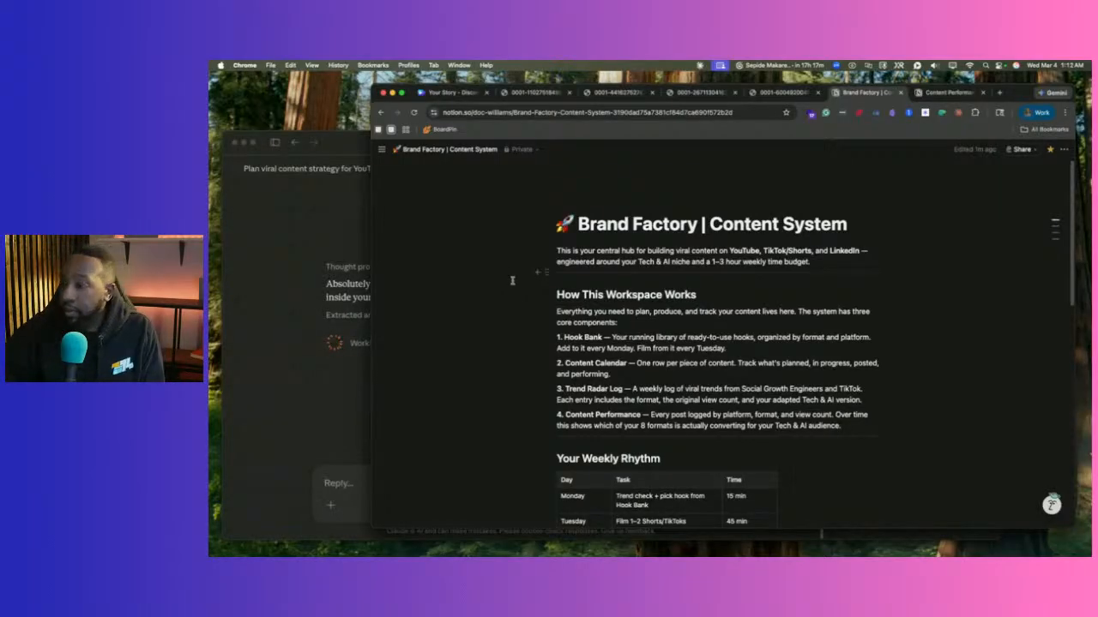
scroll(558, 314, down, 3)
scroll(558, 314, down, 5)
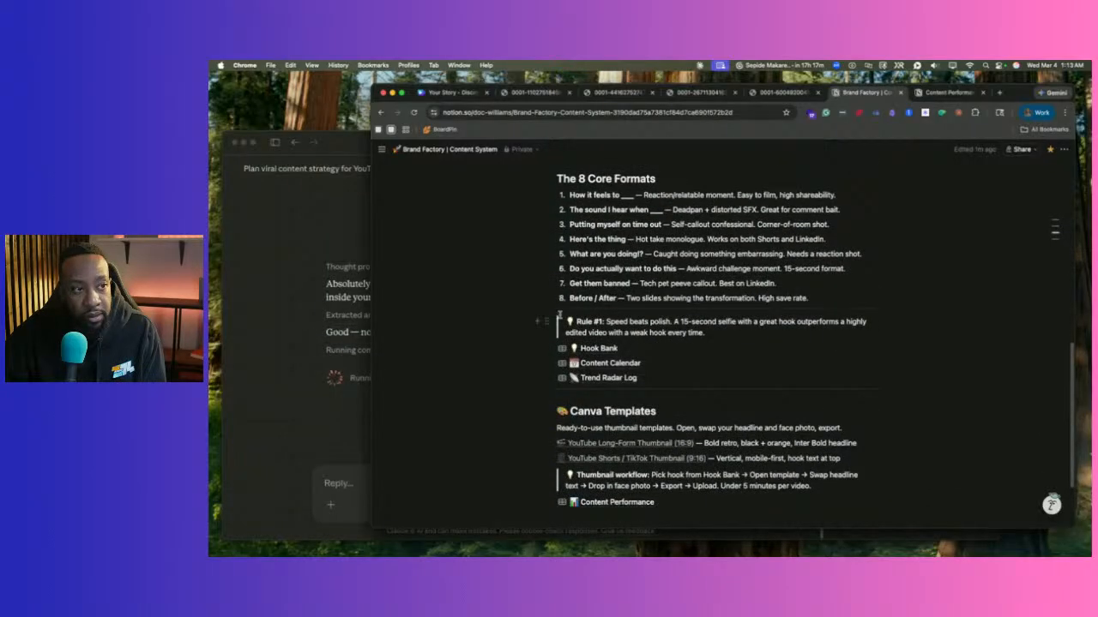
scroll(558, 314, up, 10)
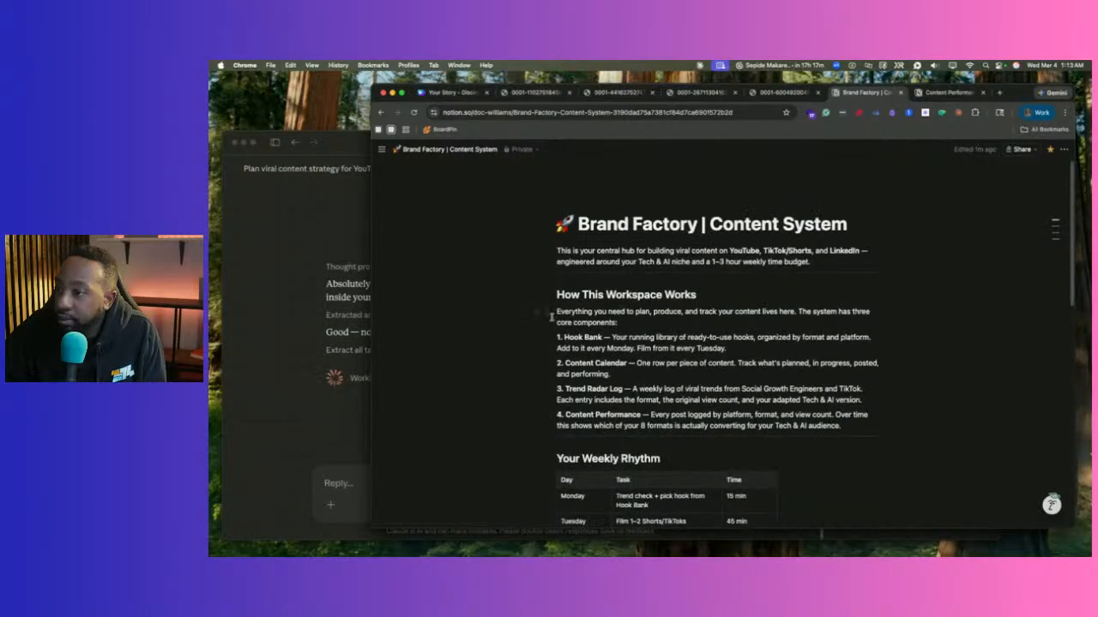
click(293, 429)
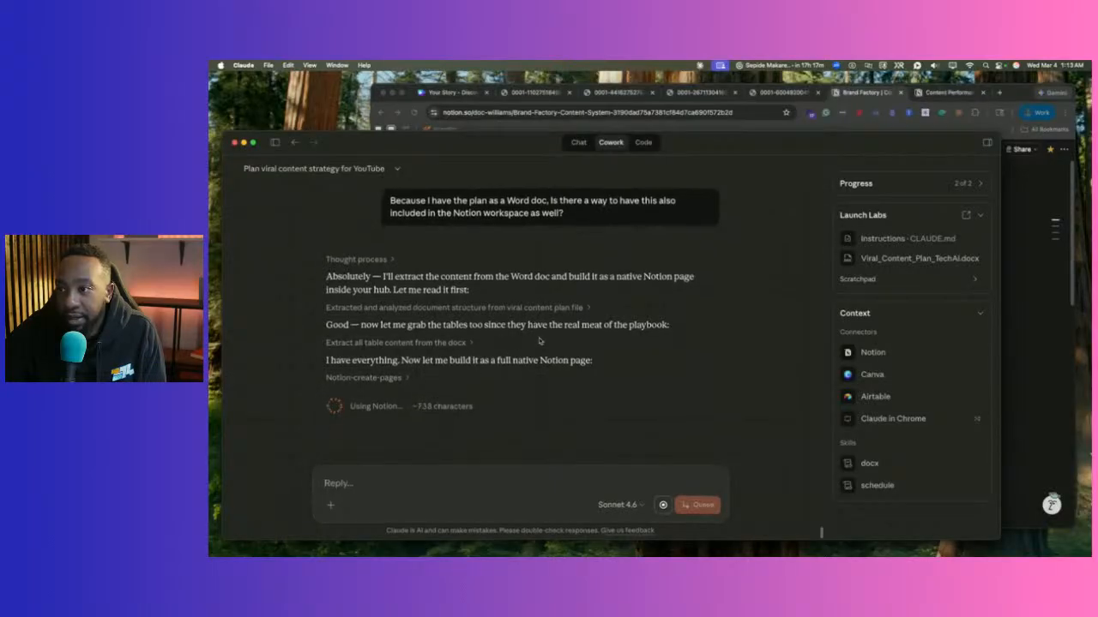
Watch Claude create the Viral Content Plan — Tech & AI page in Notion, enlarging the window.
click(407, 380)
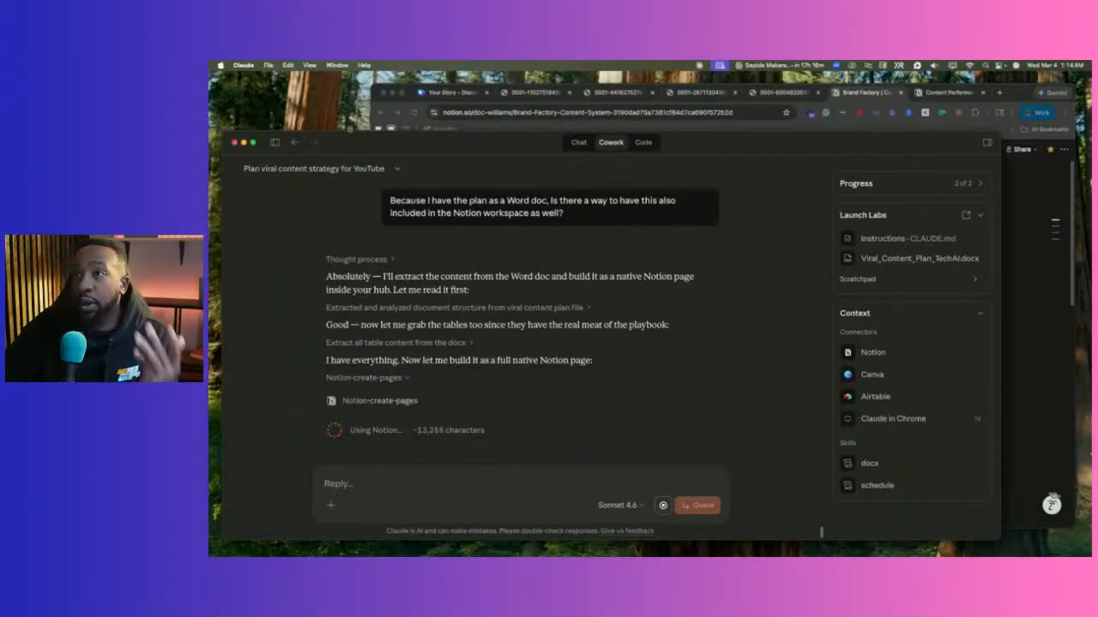
drag(366, 133, 352, 116)
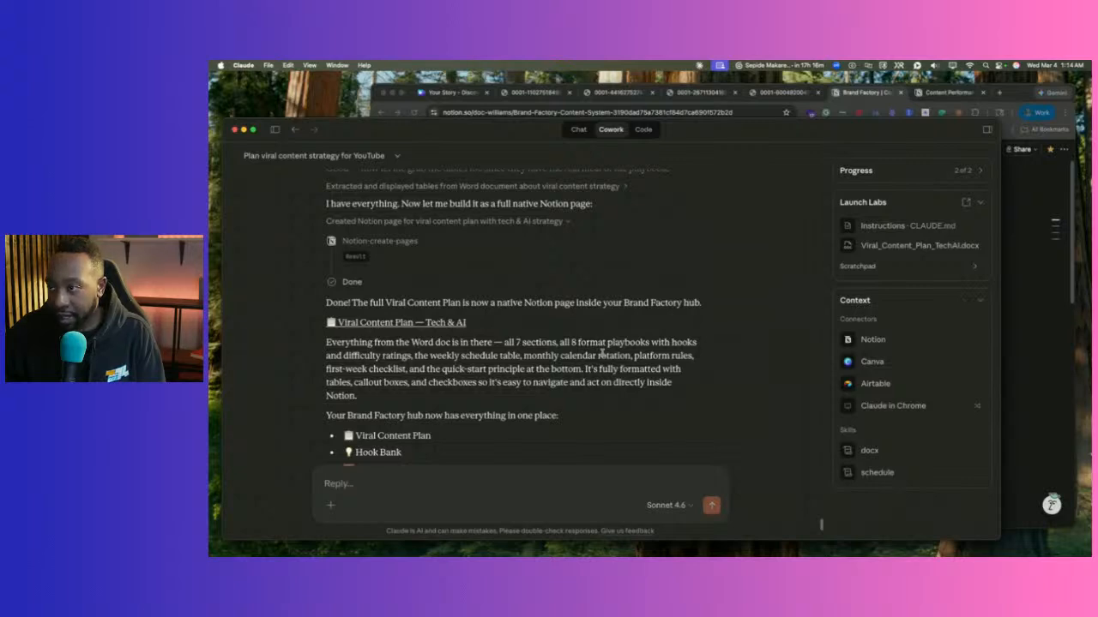
click(354, 325)
Open the Viral Content Plan — Tech & AI page in the main Chrome window and scroll through it.
click(691, 374)
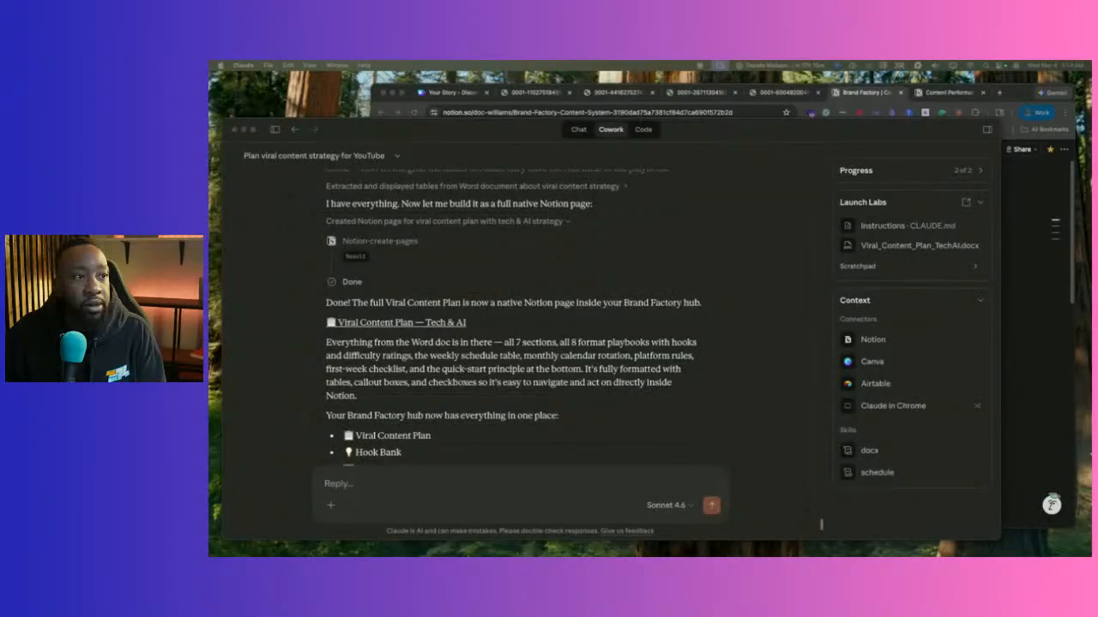
drag(1089, 84, 811, 98)
scroll(592, 189, down, 5)
scroll(633, 270, up, 5)
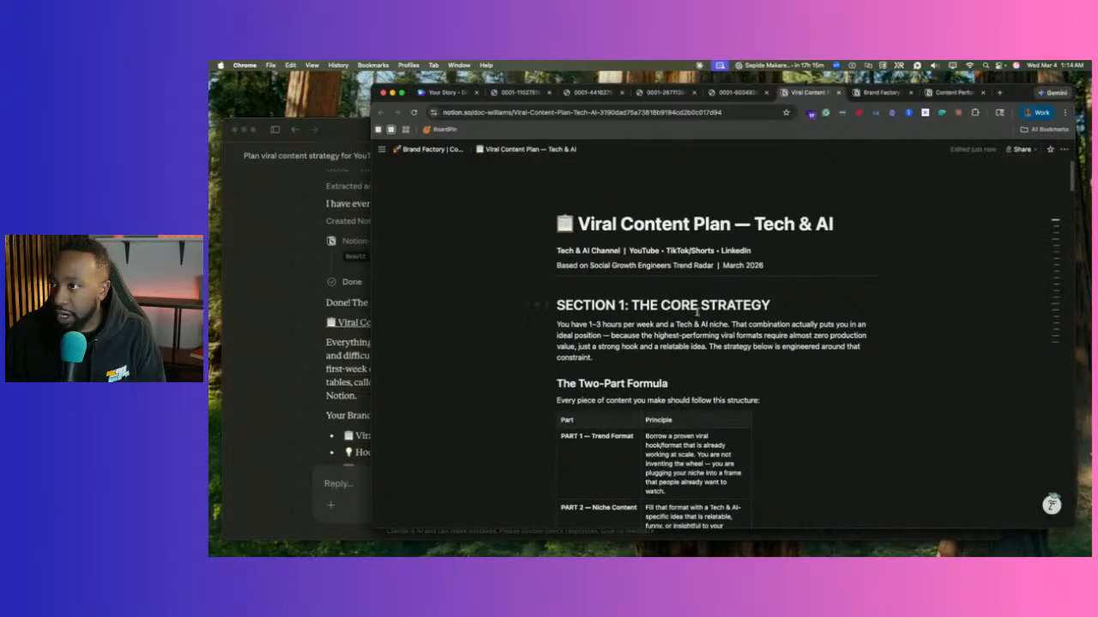
scroll(696, 313, down, 20)
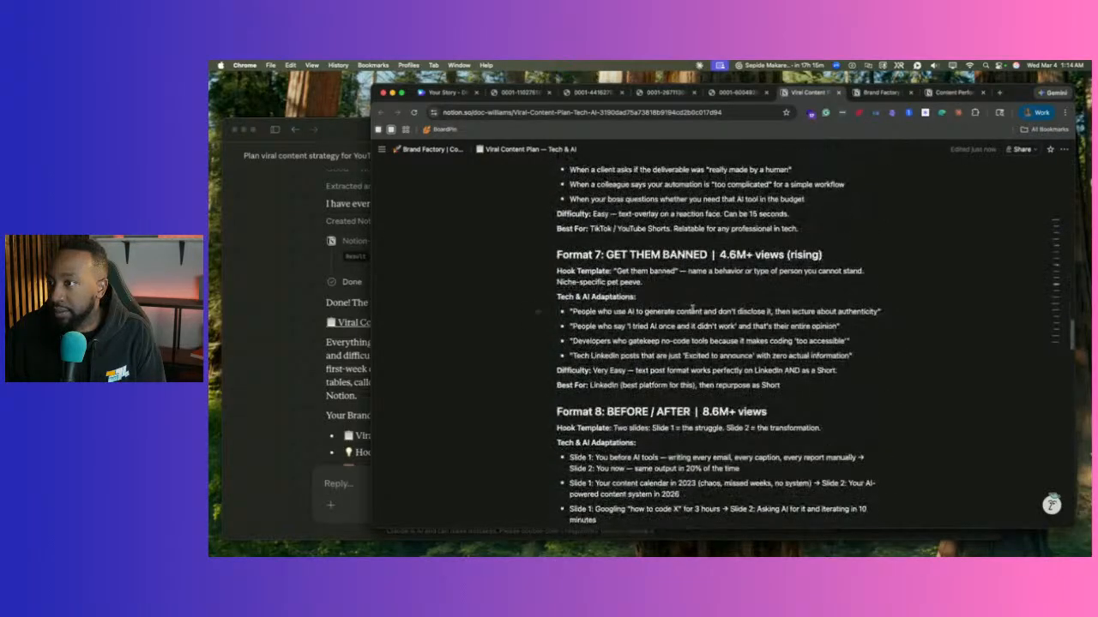
scroll(692, 308, down, 20)
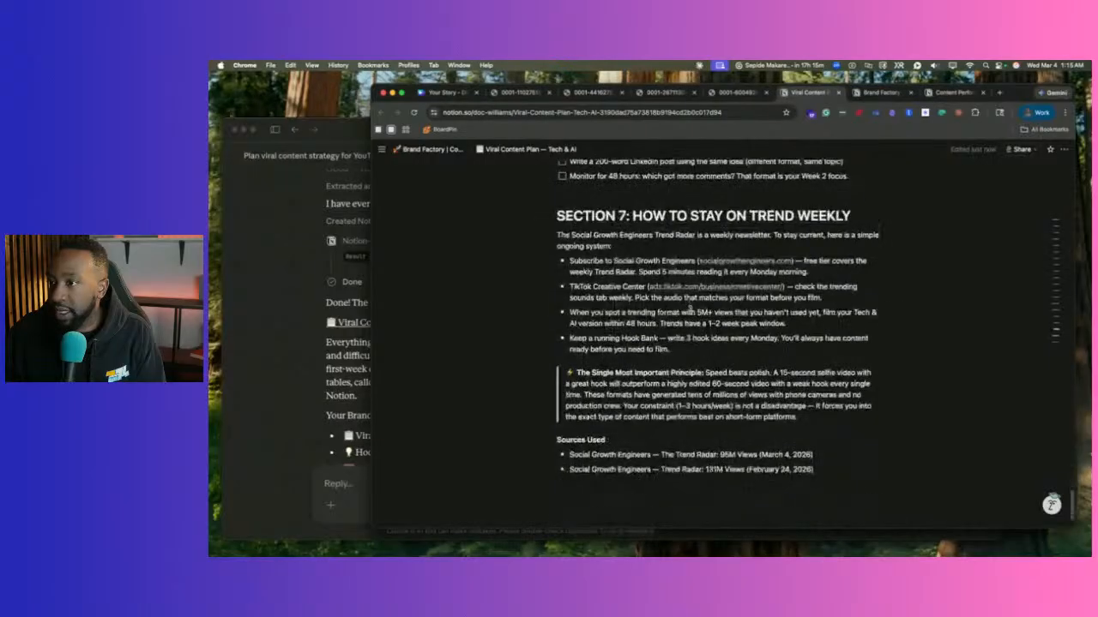
scroll(690, 308, down, 2)
scroll(690, 308, up, 20)
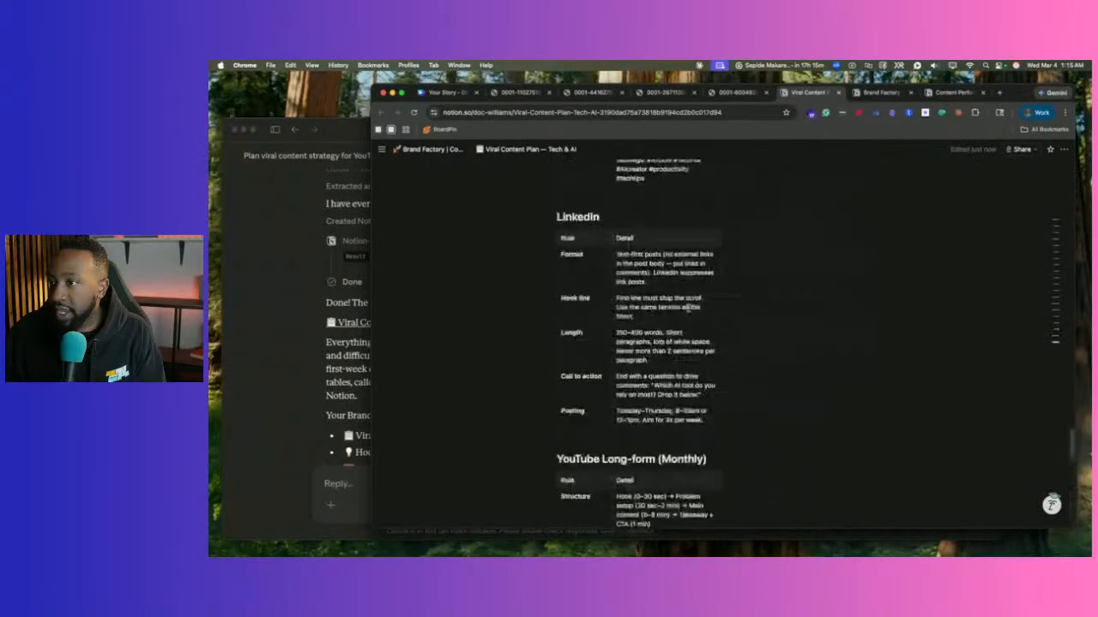
Check the Brand Factory hub now links the Viral Content Plan page at the bottom.
click(441, 156)
scroll(560, 316, down, 5)
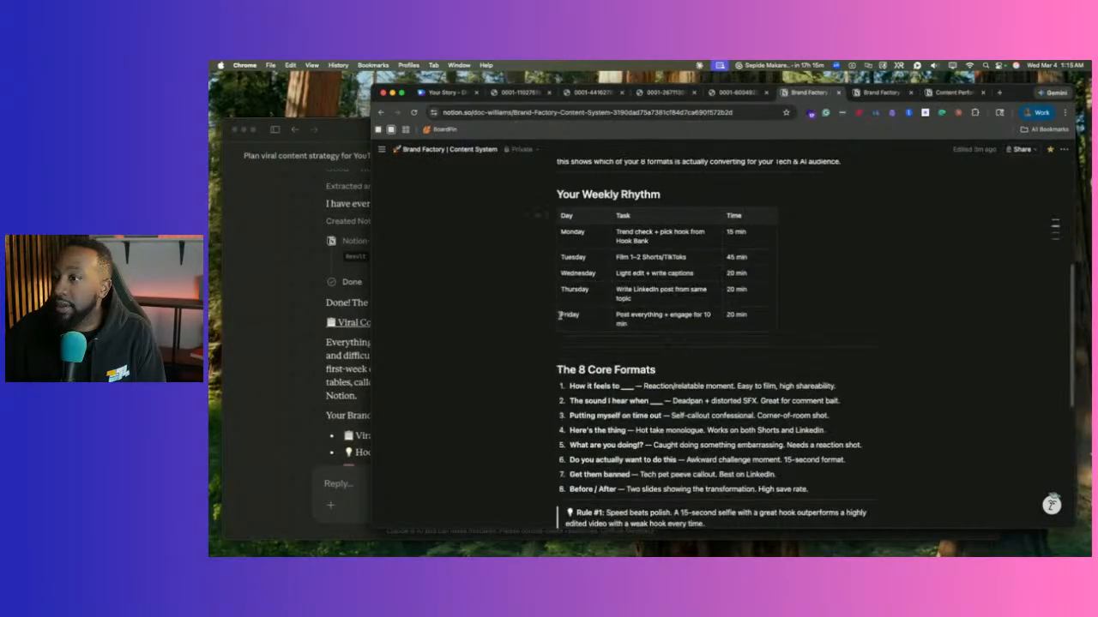
scroll(559, 316, down, 5)
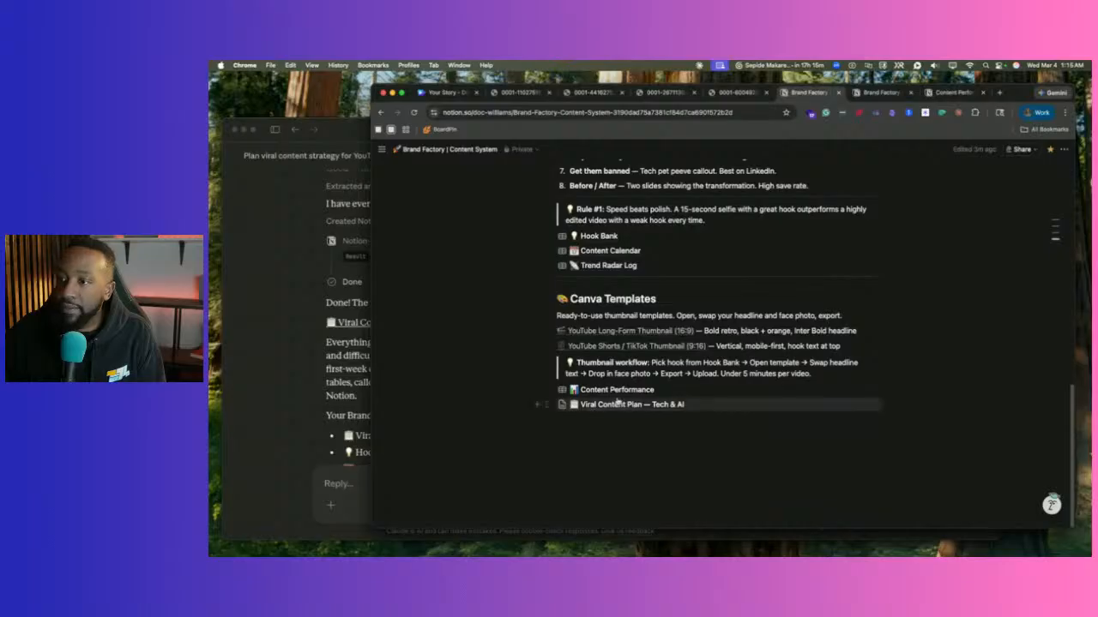
scroll(691, 311, up, 10)
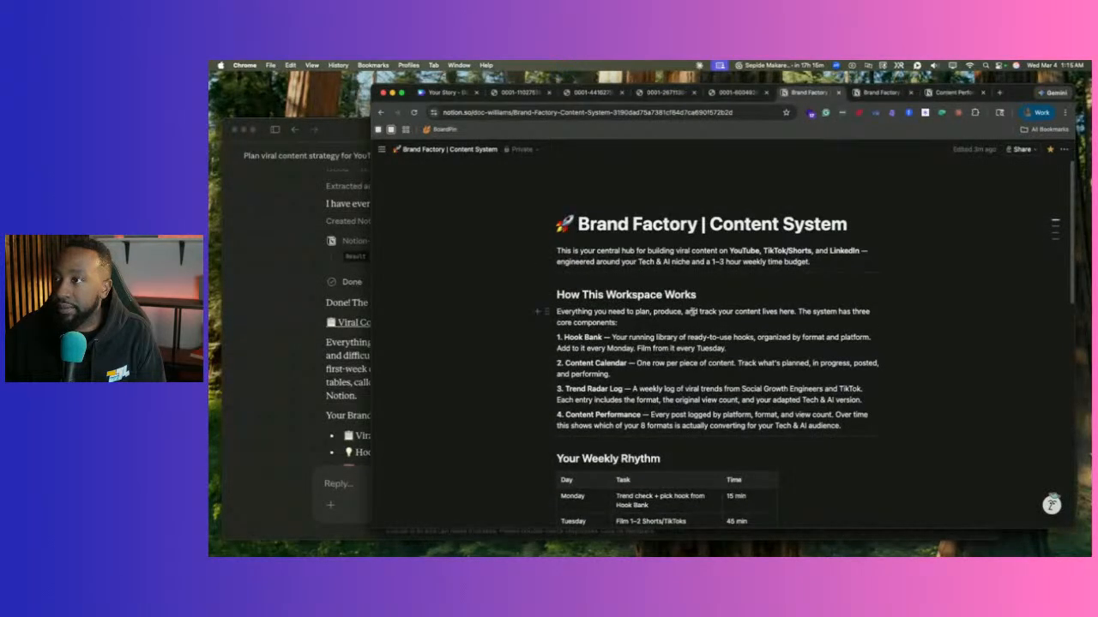
scroll(692, 312, down, 1)
scroll(692, 313, down, 4)
scroll(692, 312, up, 3)
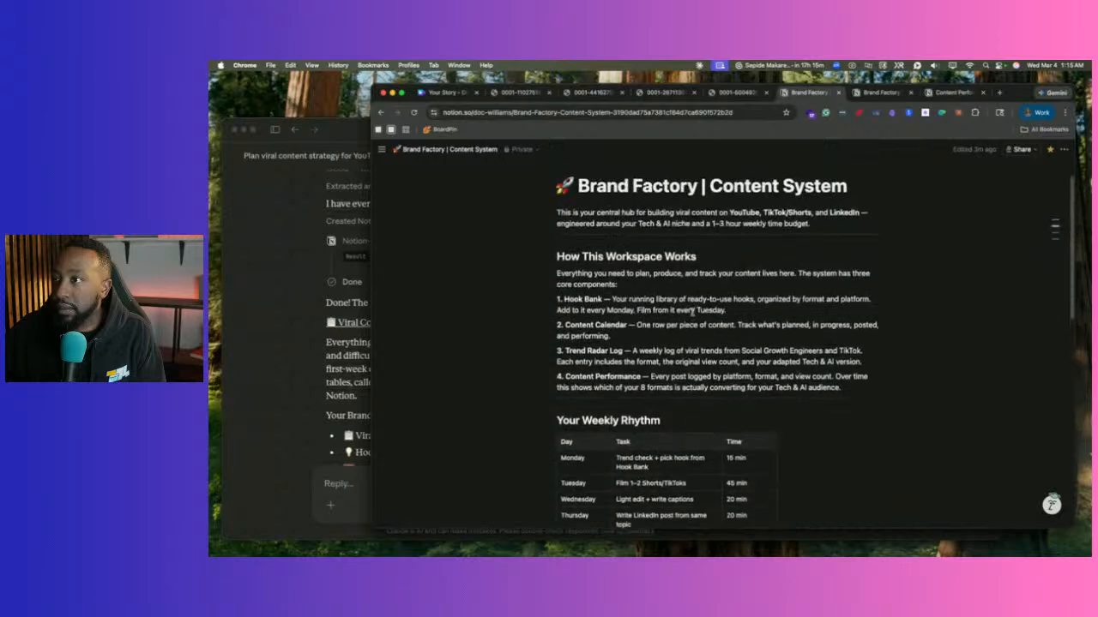
scroll(692, 312, down, 10)
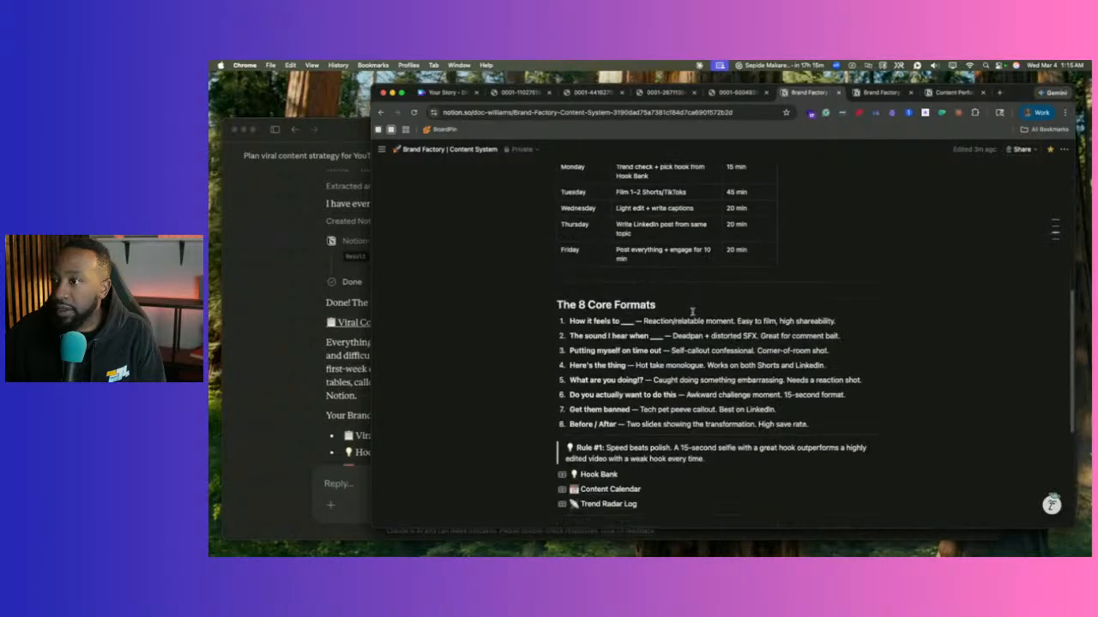
scroll(692, 312, up, 10)
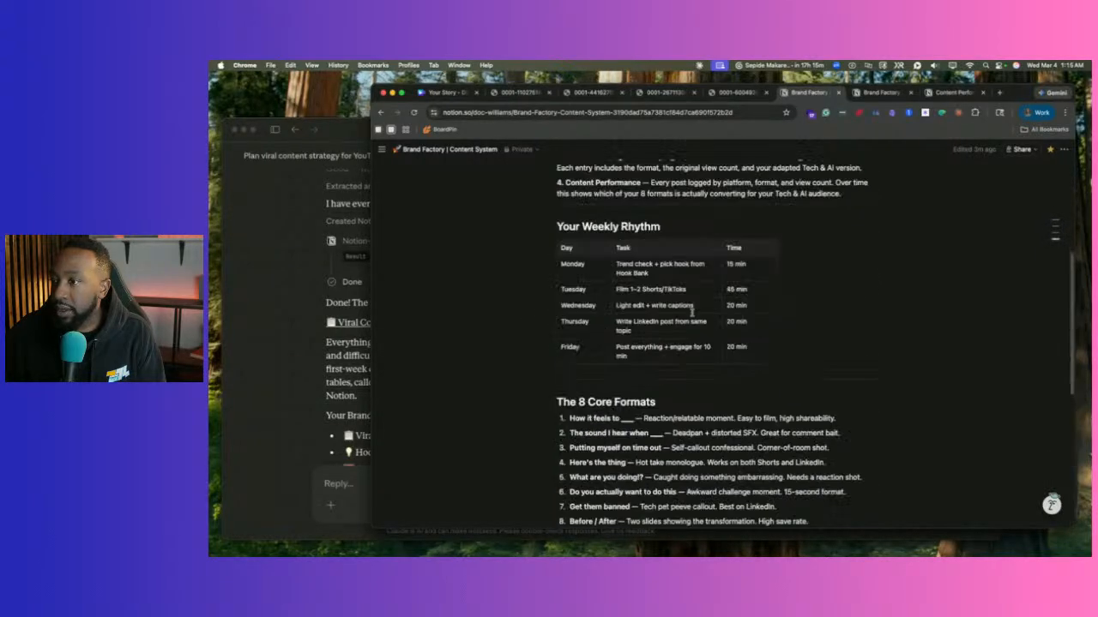
scroll(692, 312, down, 10)
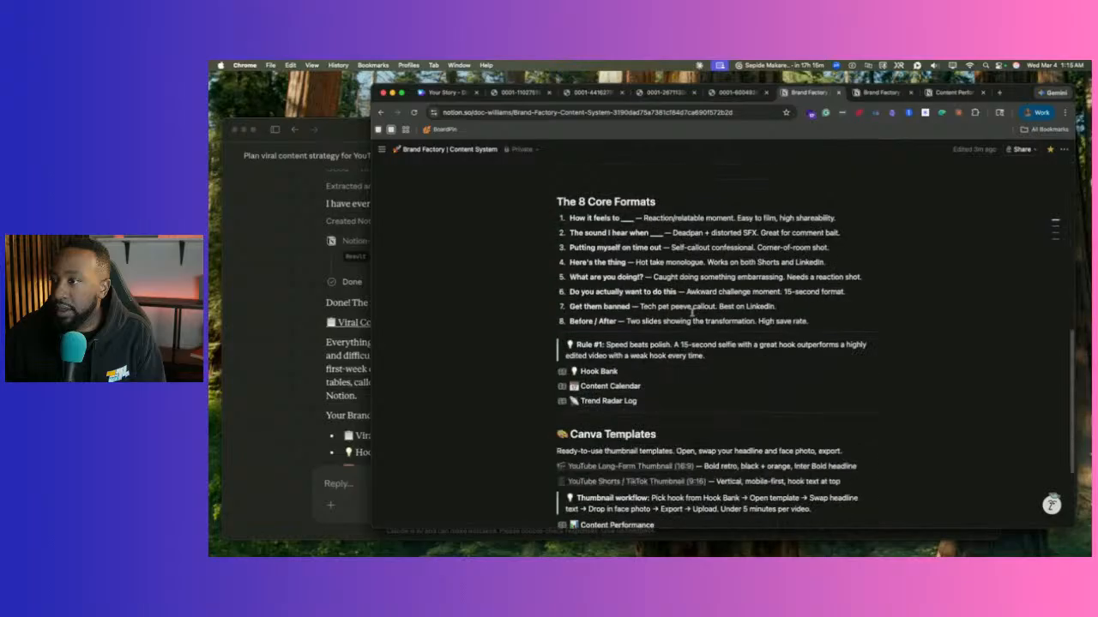
click(317, 372)
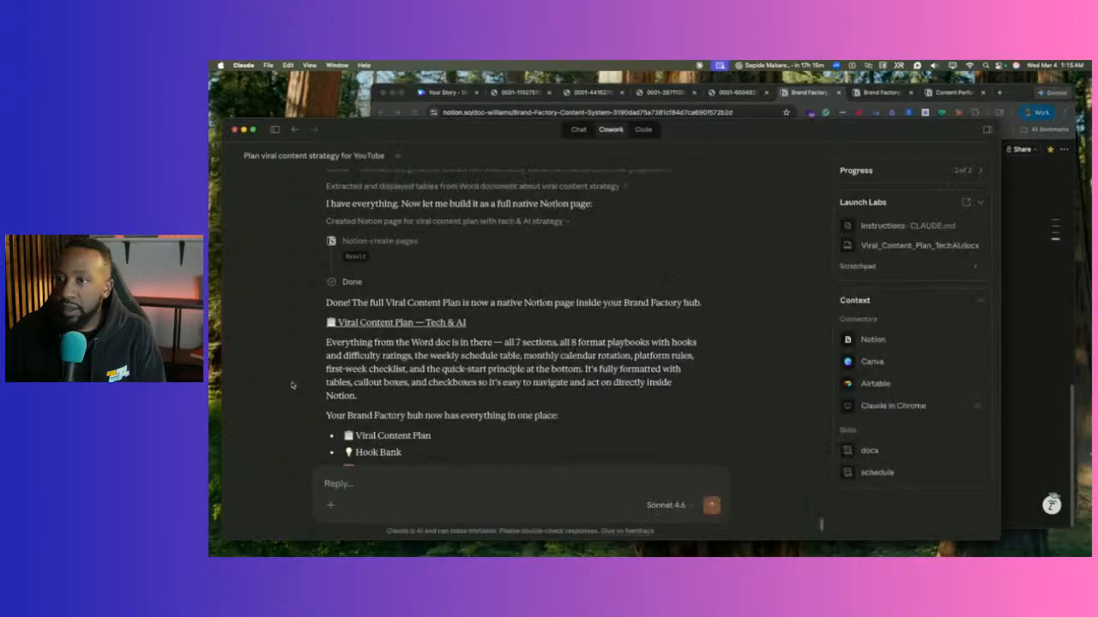
scroll(361, 384, down, 5)
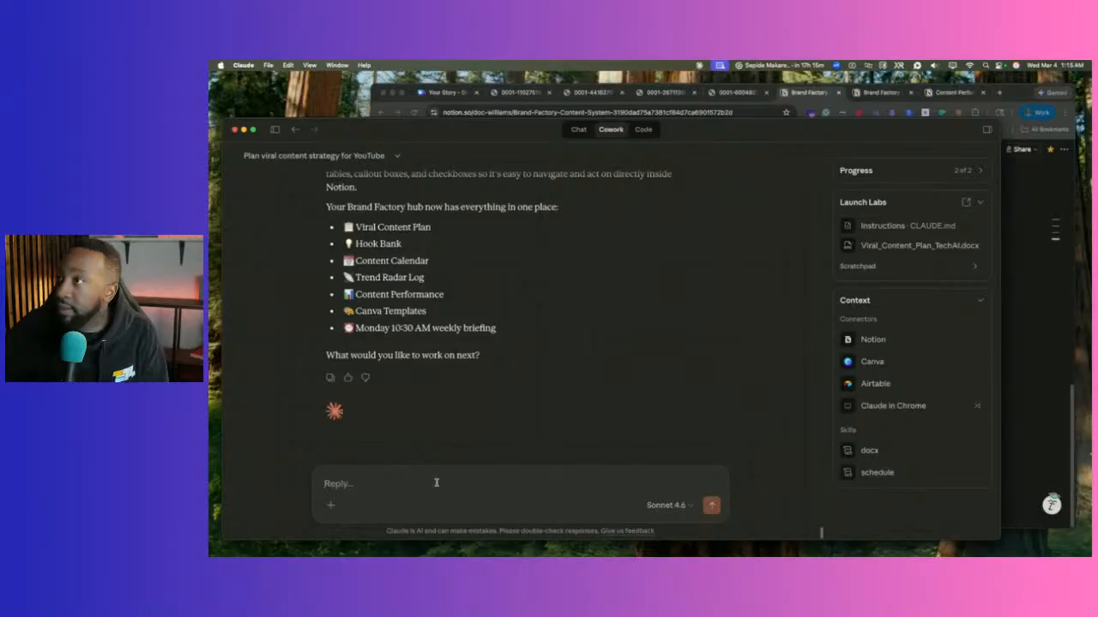
Dictate and send the request, pasting the copied 'How This Workspace Works' heading into it.
click(789, 106)
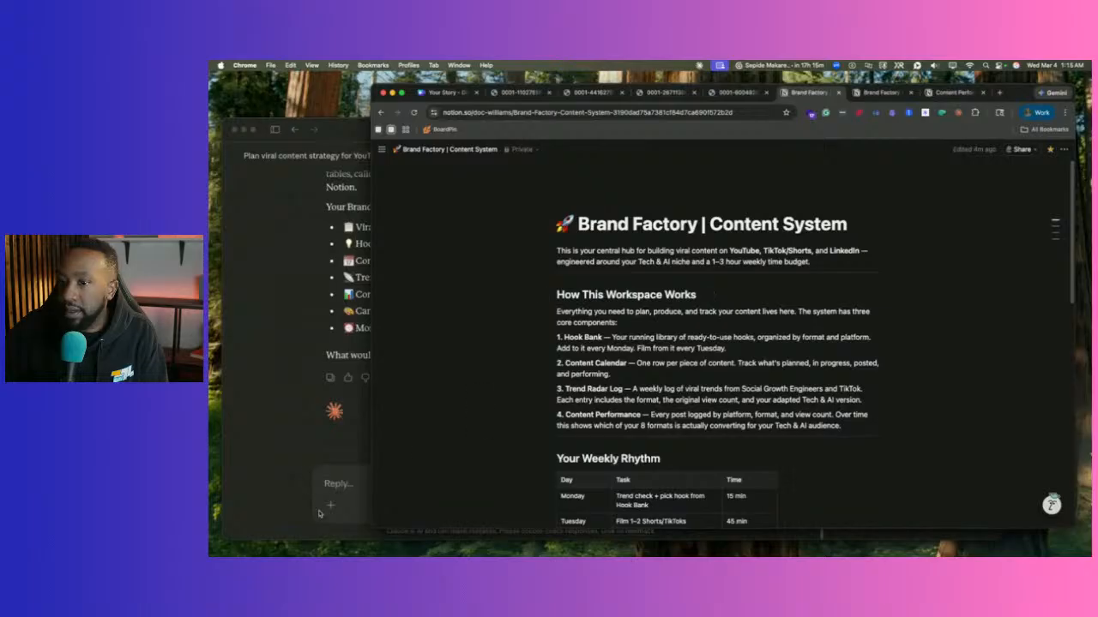
click(329, 485)
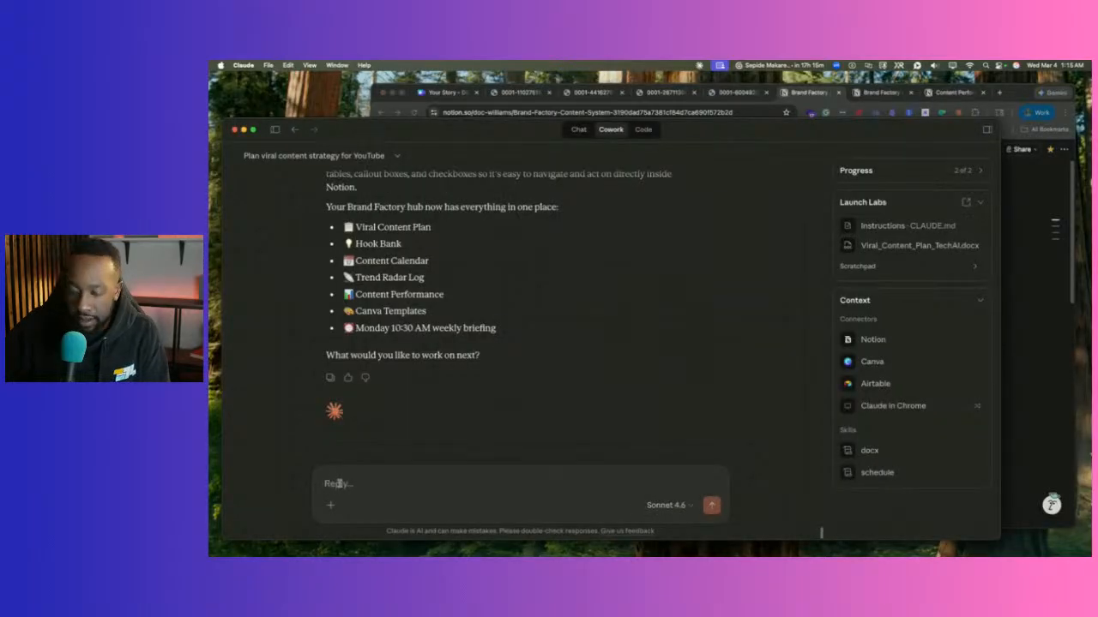
key(fn)
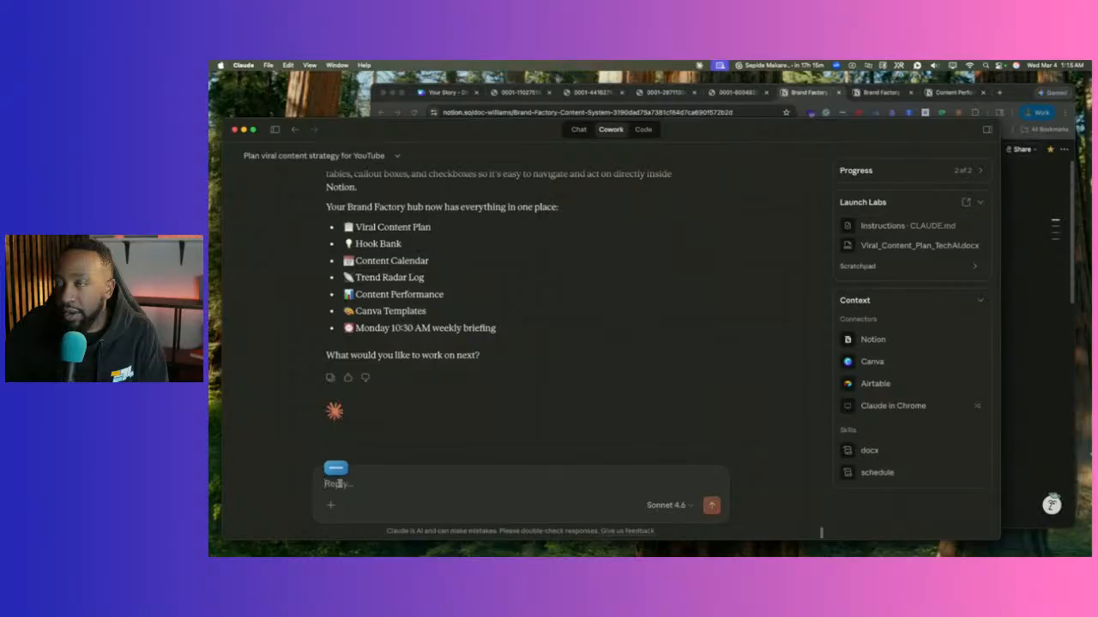
click(811, 89)
drag(705, 295, 556, 294)
key(super+c)
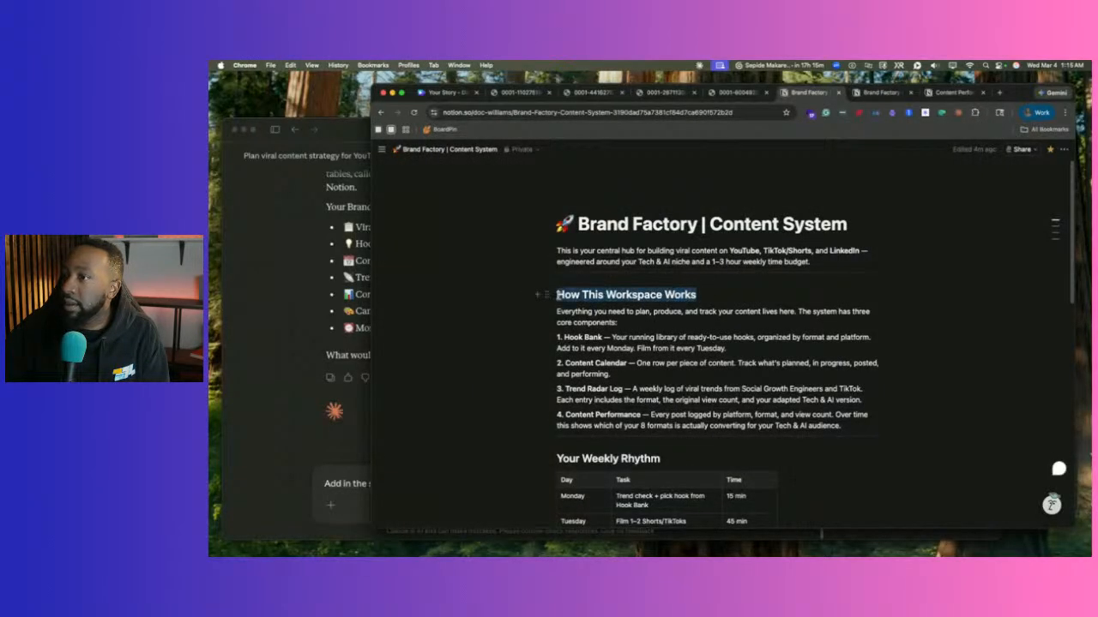
click(356, 485)
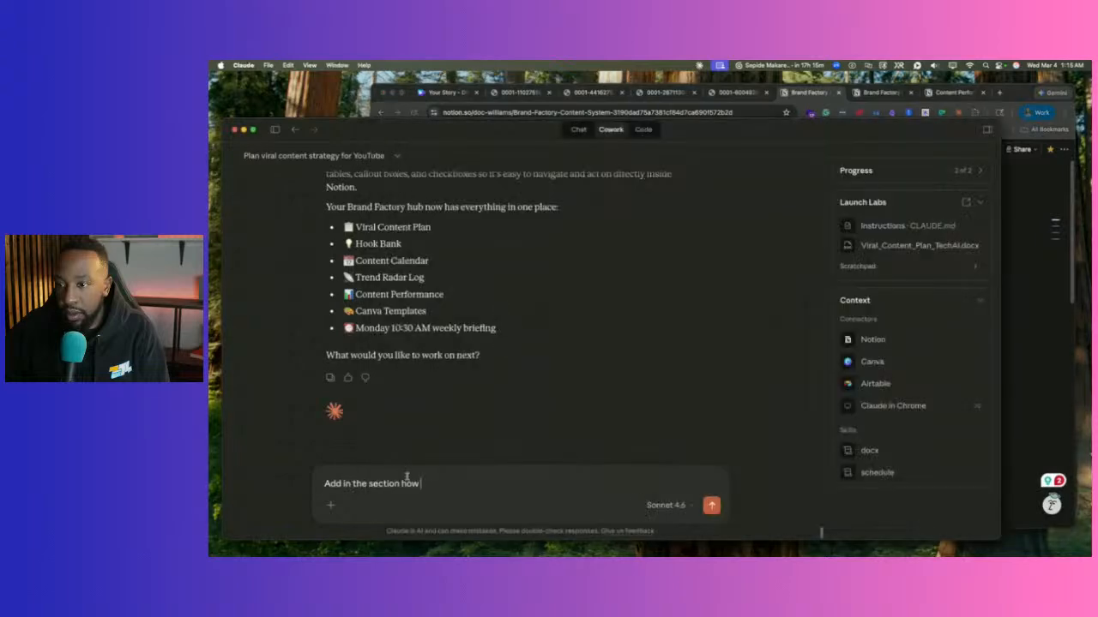
drag(421, 483, 409, 481)
key(super+v)
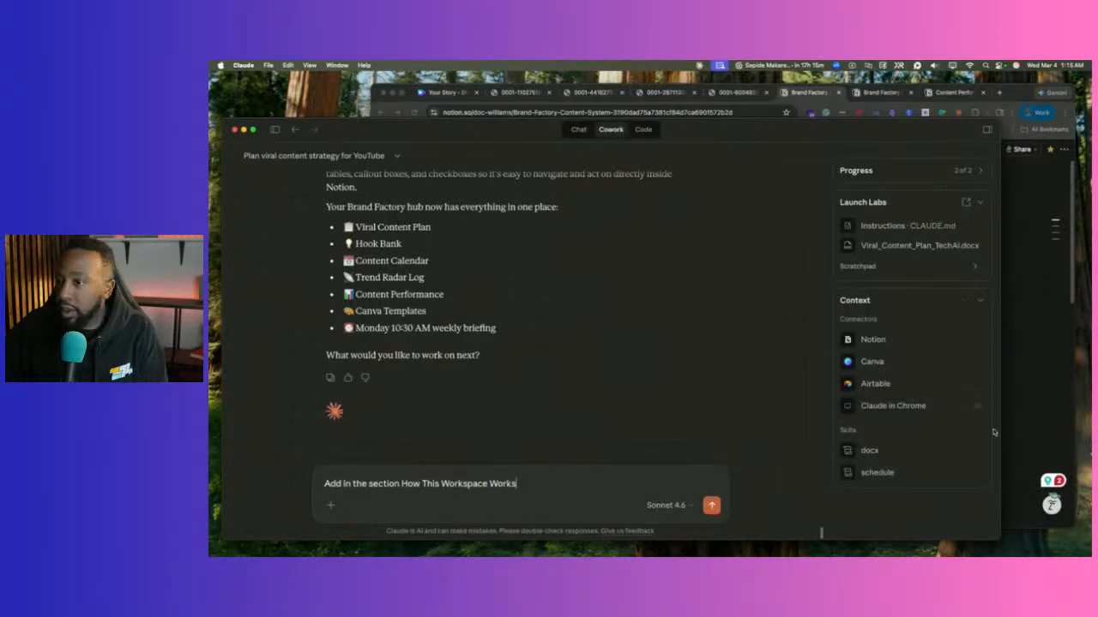
key(super+Tab)
scroll(678, 440, down, 15)
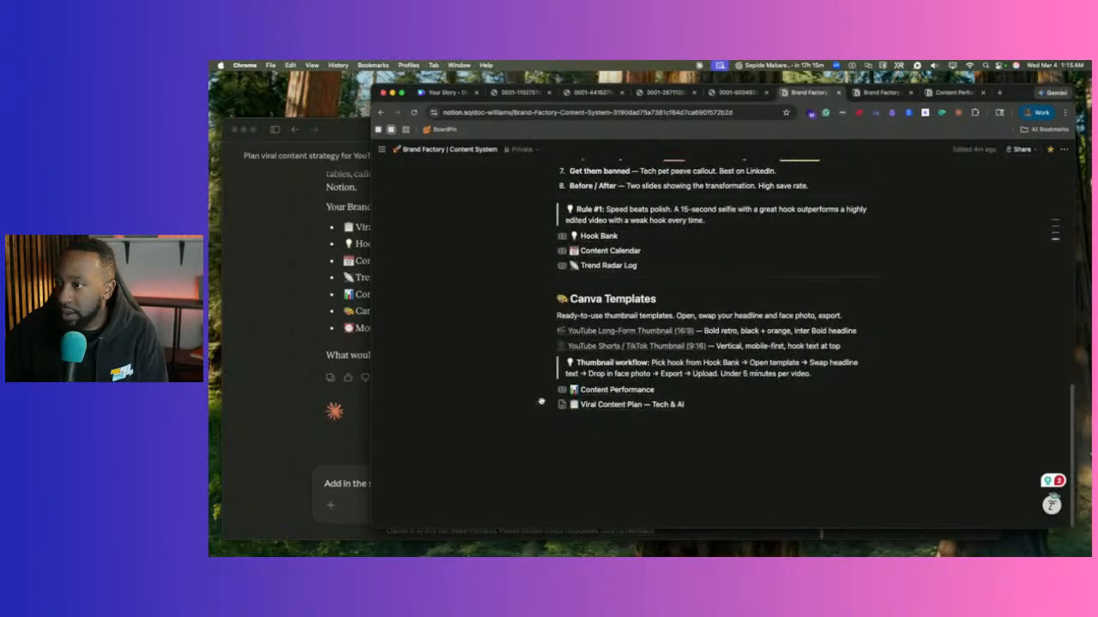
click(343, 485)
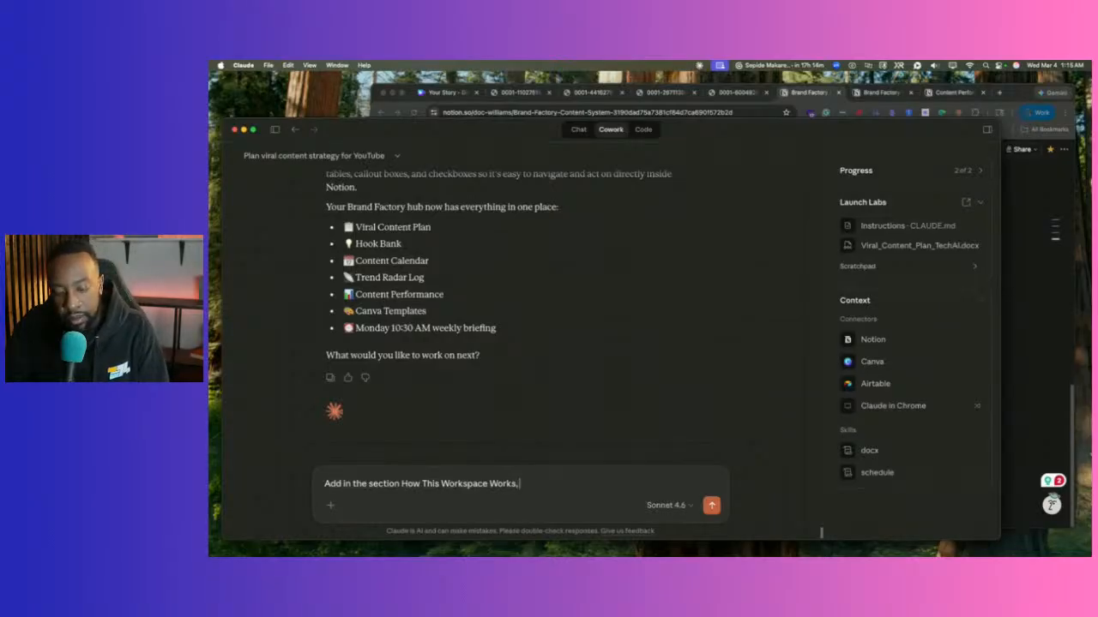
key(fn)
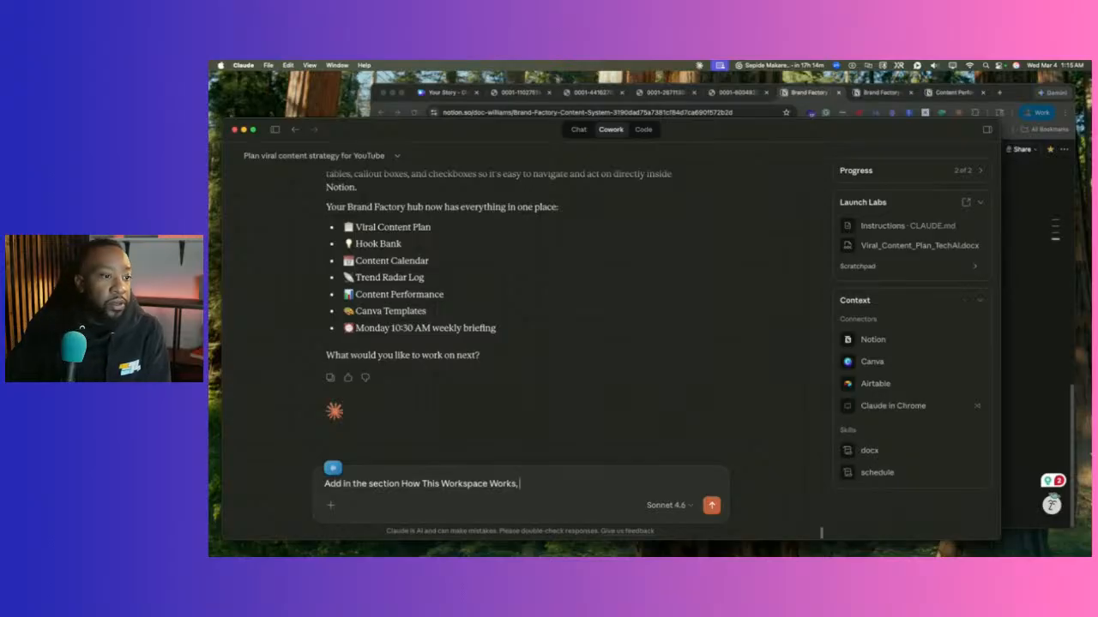
key(Return)
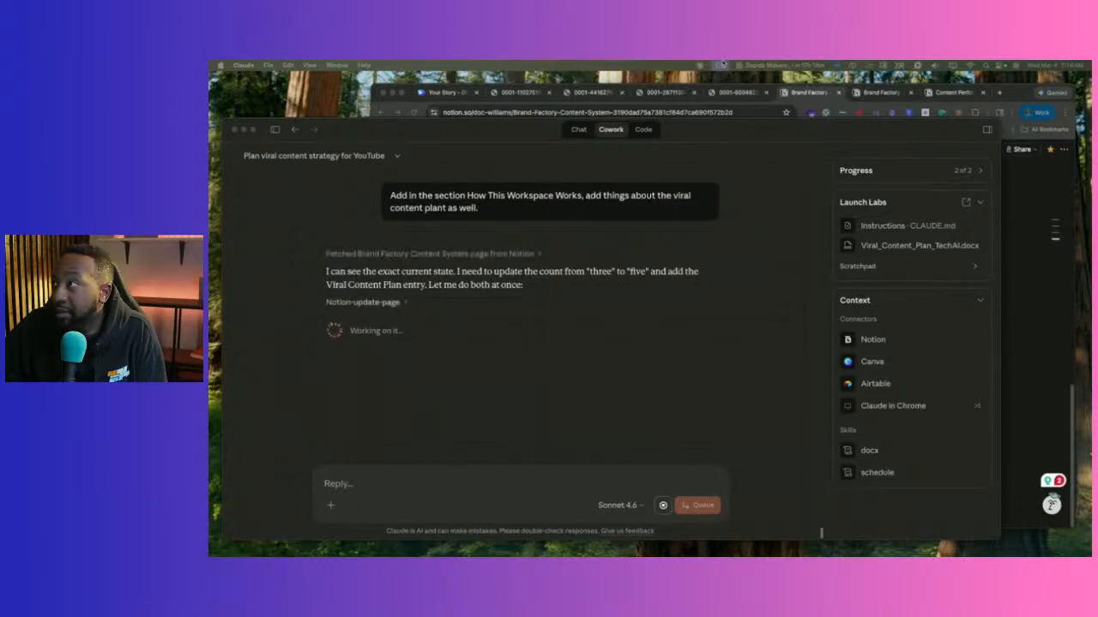
Close the four exported-image tabs and two duplicate Brand Factory tabs, keeping Content Performance, then return to Claude.
click(448, 92)
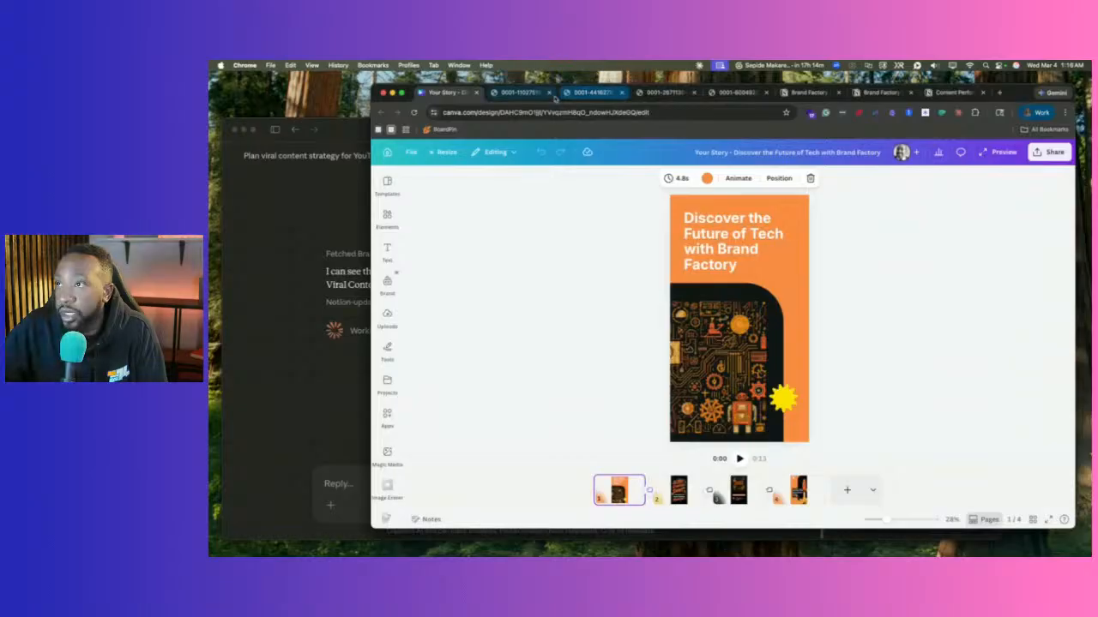
click(520, 92)
click(549, 92)
click(549, 92)
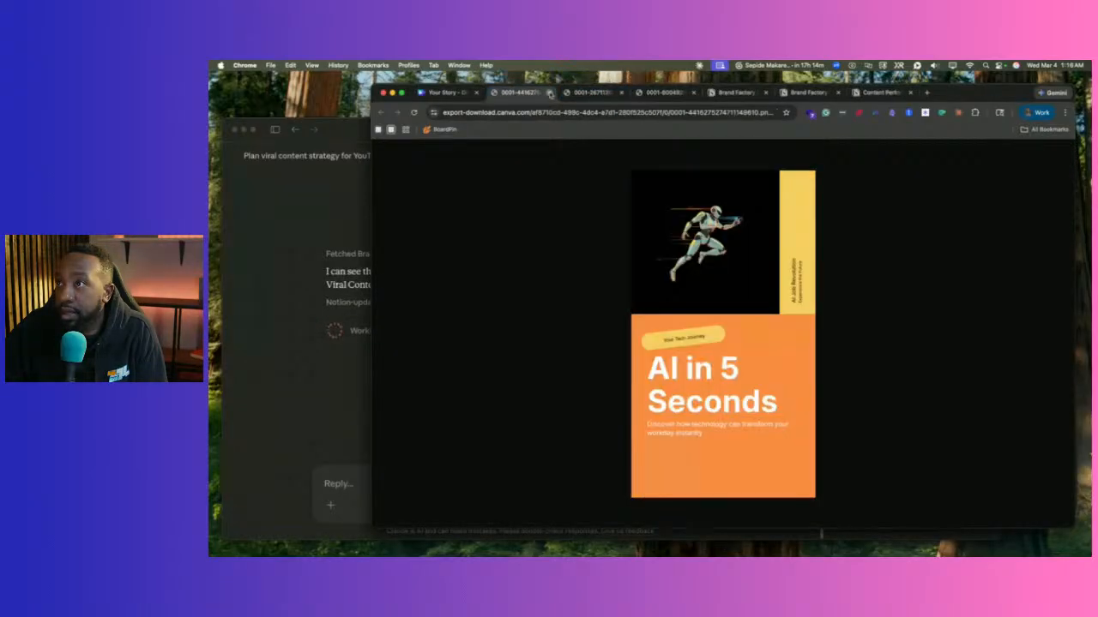
click(549, 92)
click(549, 92)
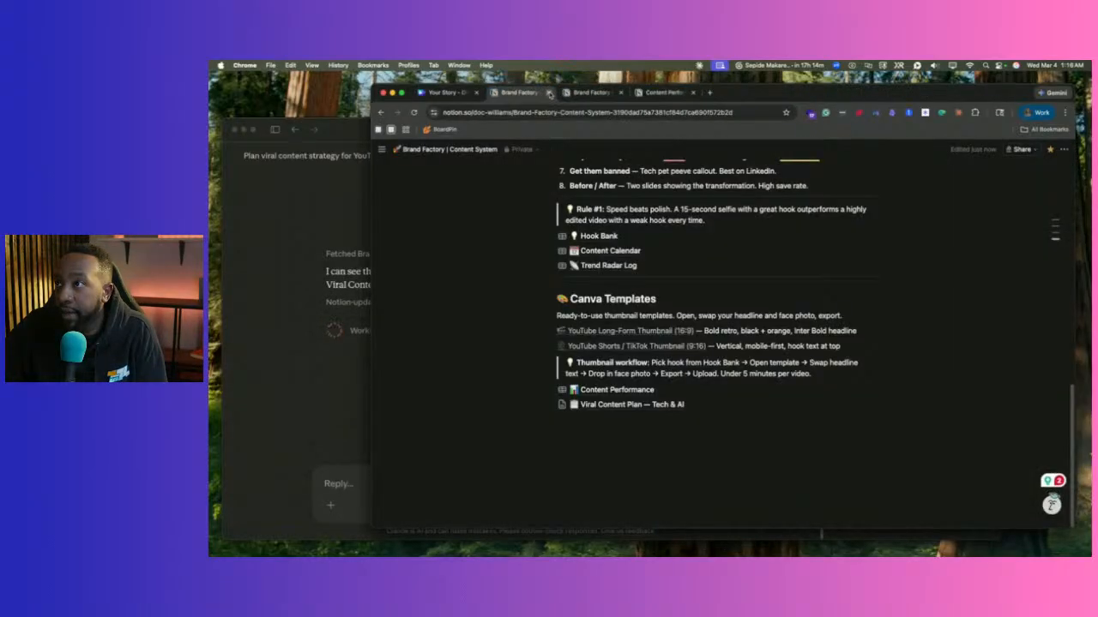
click(549, 92)
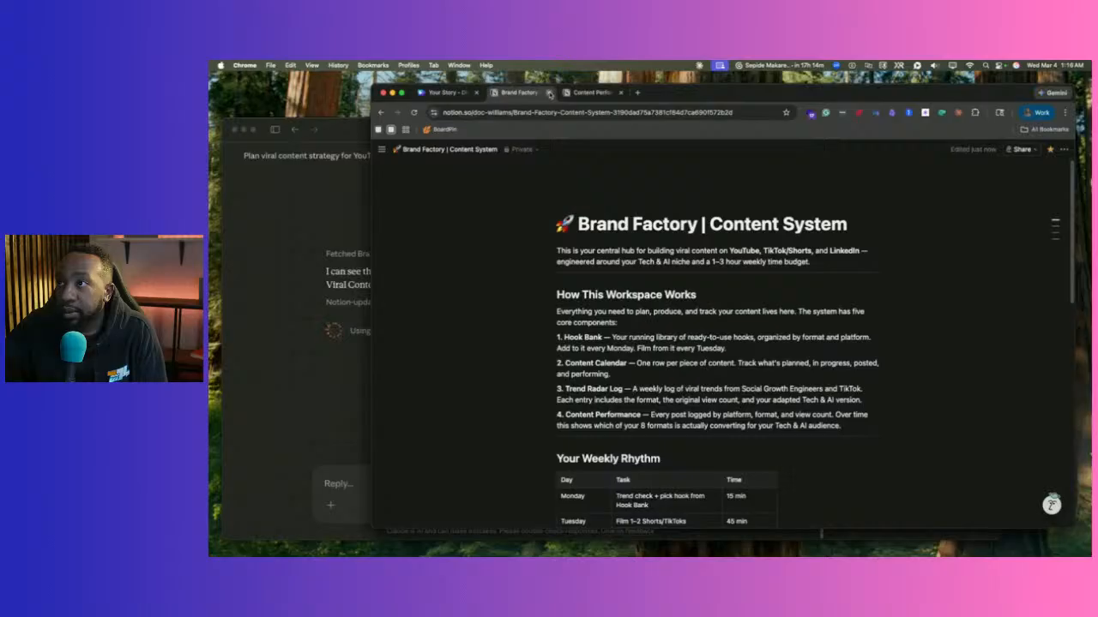
click(549, 92)
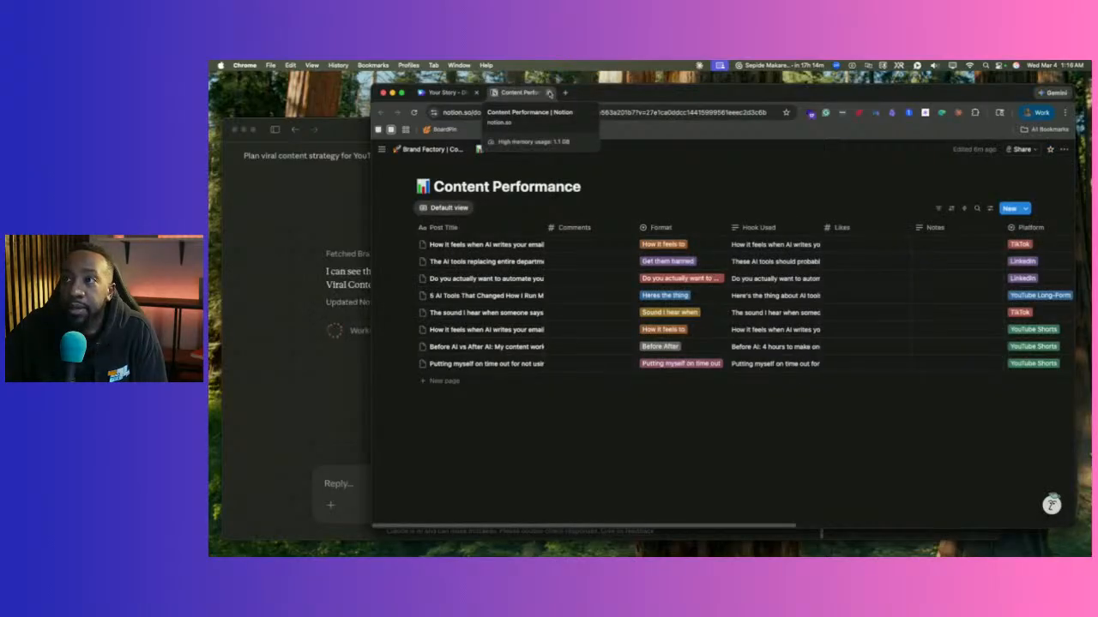
click(319, 367)
Open the Content Performance database in Notion from the chat's 'open it here' link.
scroll(387, 327, up, 4)
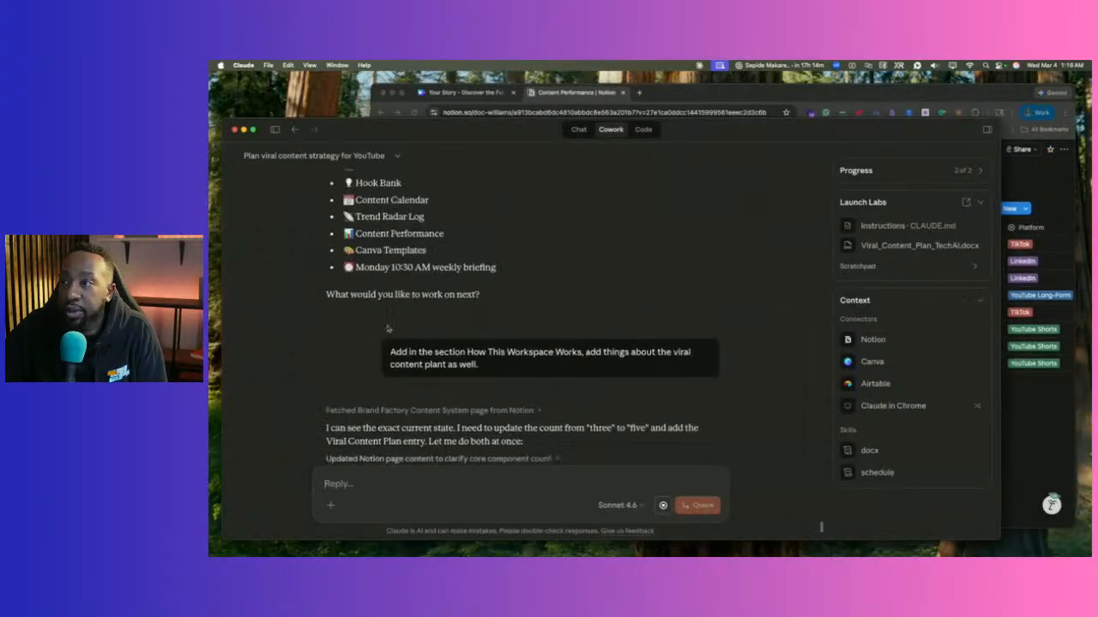
scroll(388, 326, up, 2)
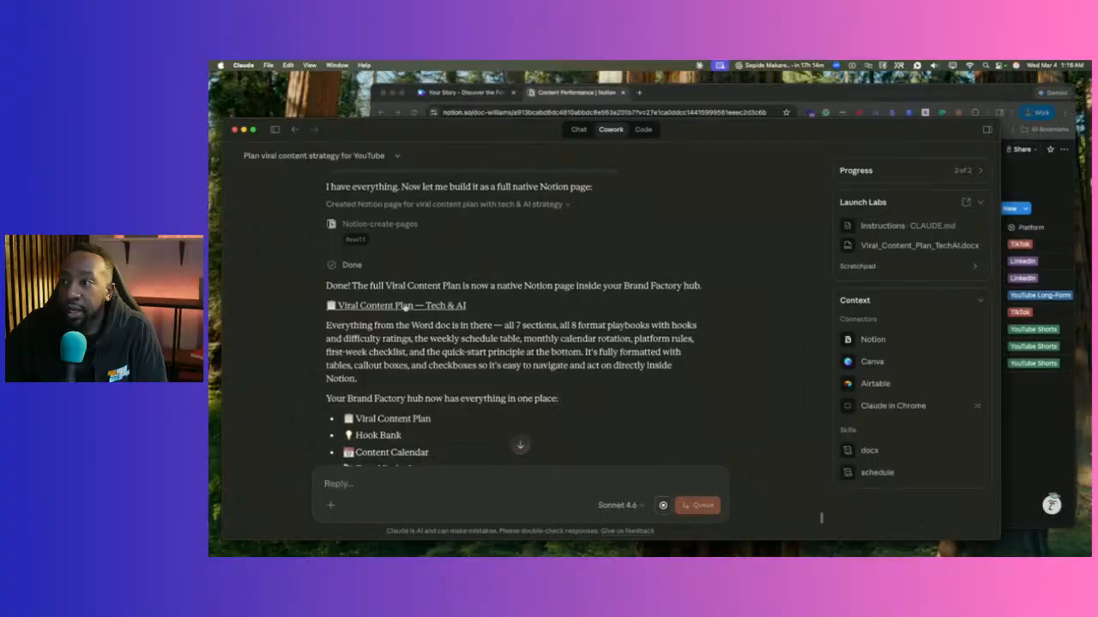
scroll(404, 306, up, 2)
scroll(404, 308, up, 5)
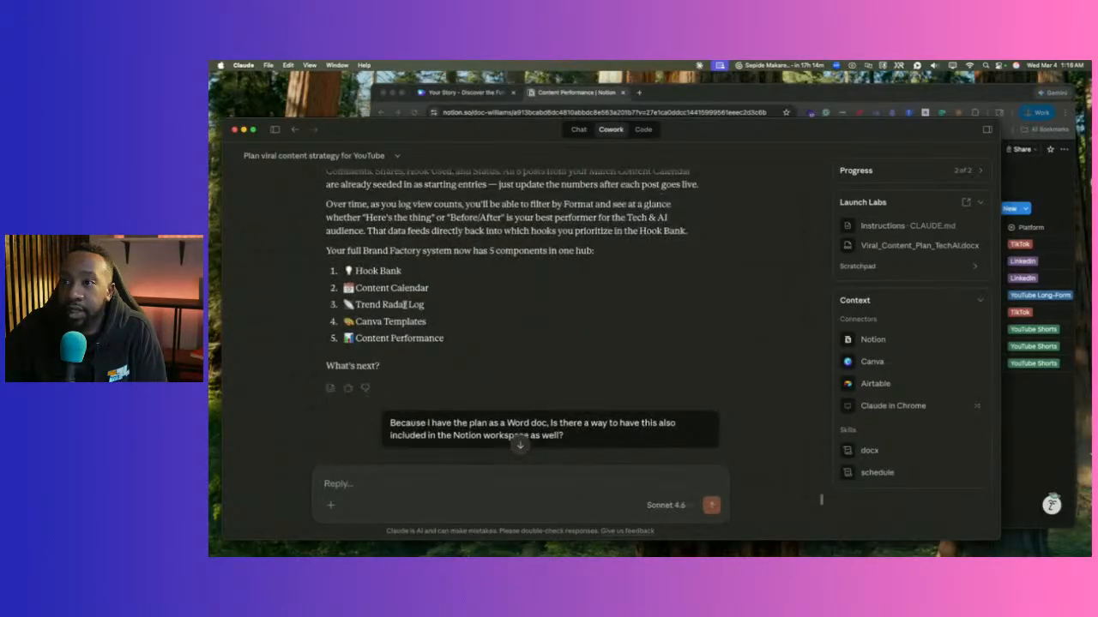
scroll(406, 308, up, 2)
scroll(406, 308, up, 2)
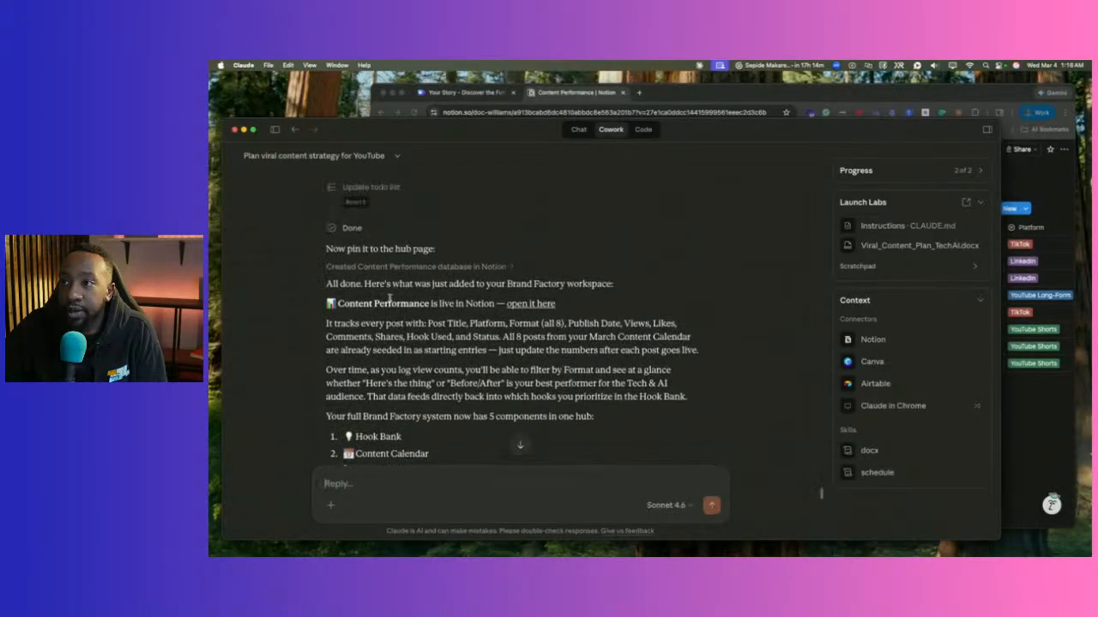
click(523, 306)
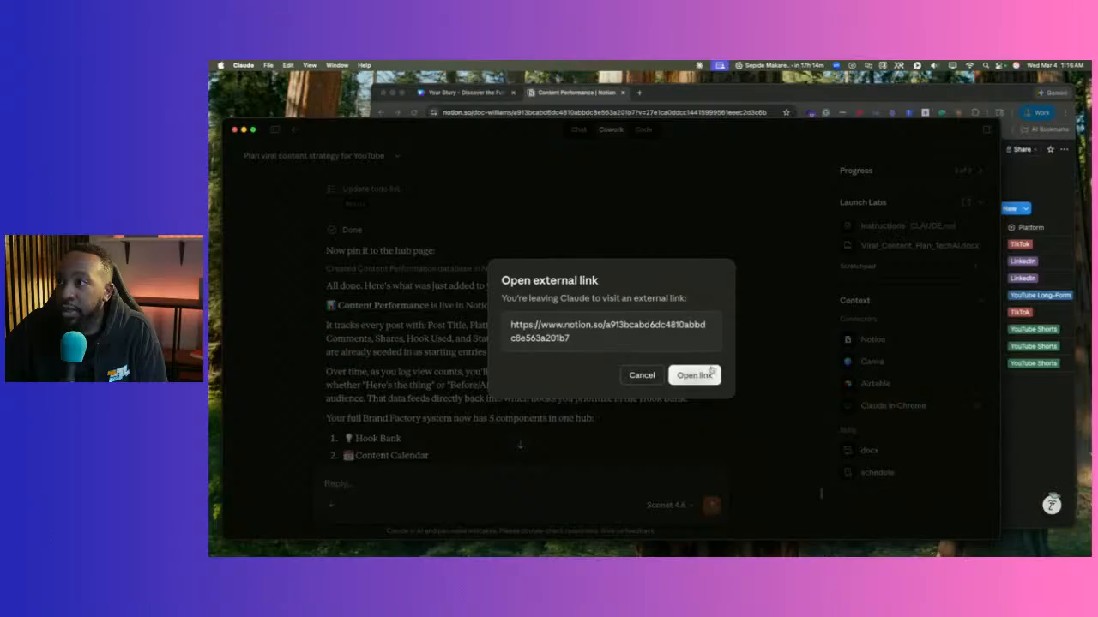
click(694, 375)
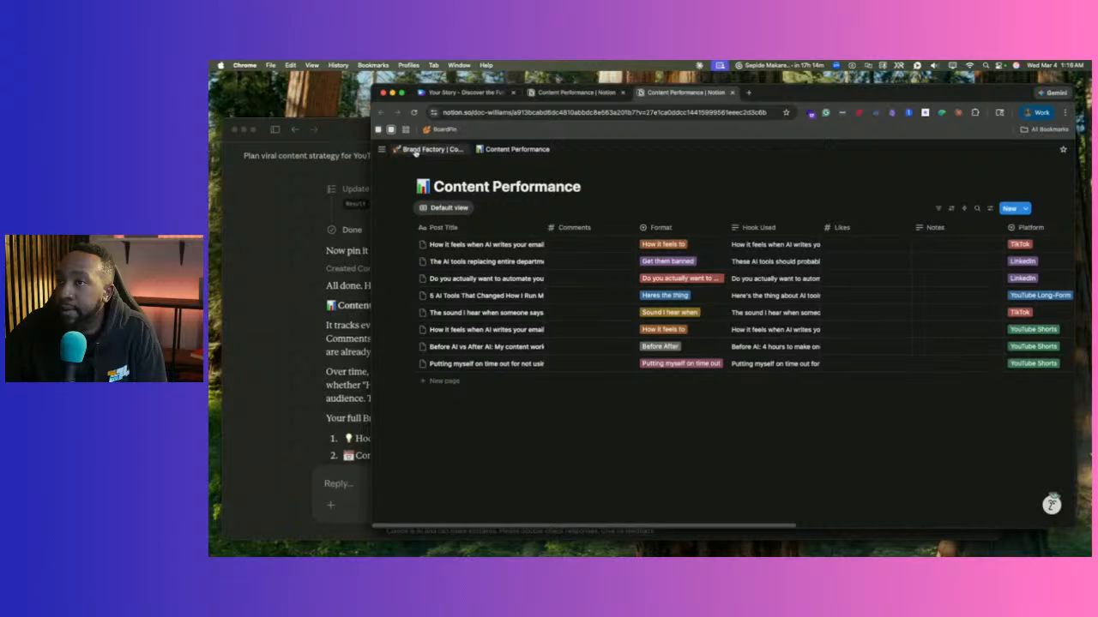
Check that the Brand Factory hub lists five components including Viral Content Plan, then return to Claude.
click(415, 152)
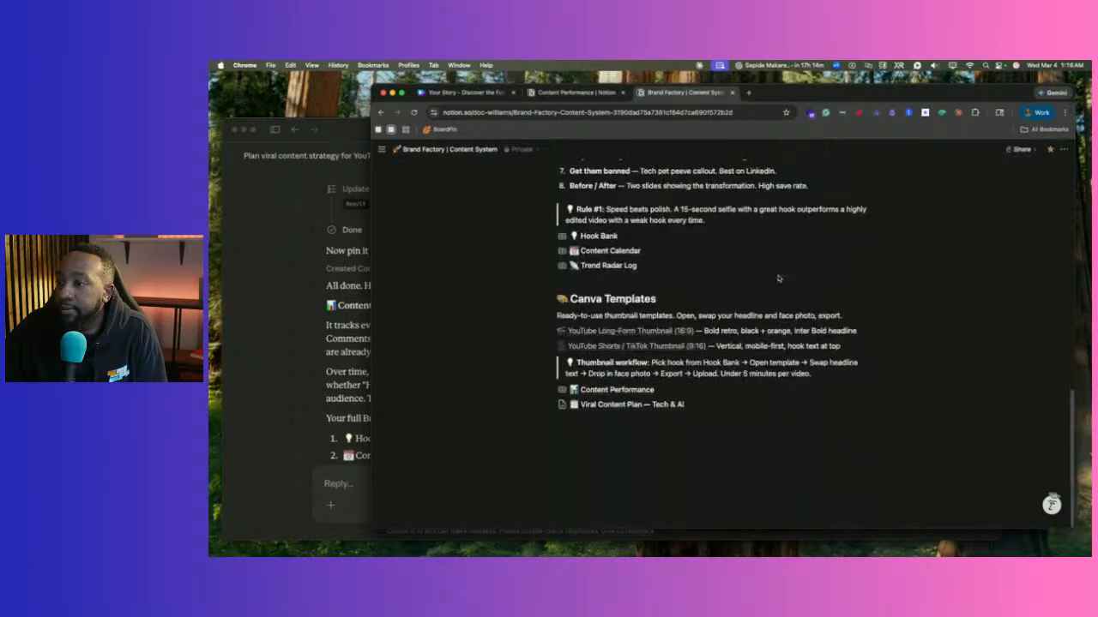
scroll(778, 278, up, 5)
scroll(870, 322, up, 5)
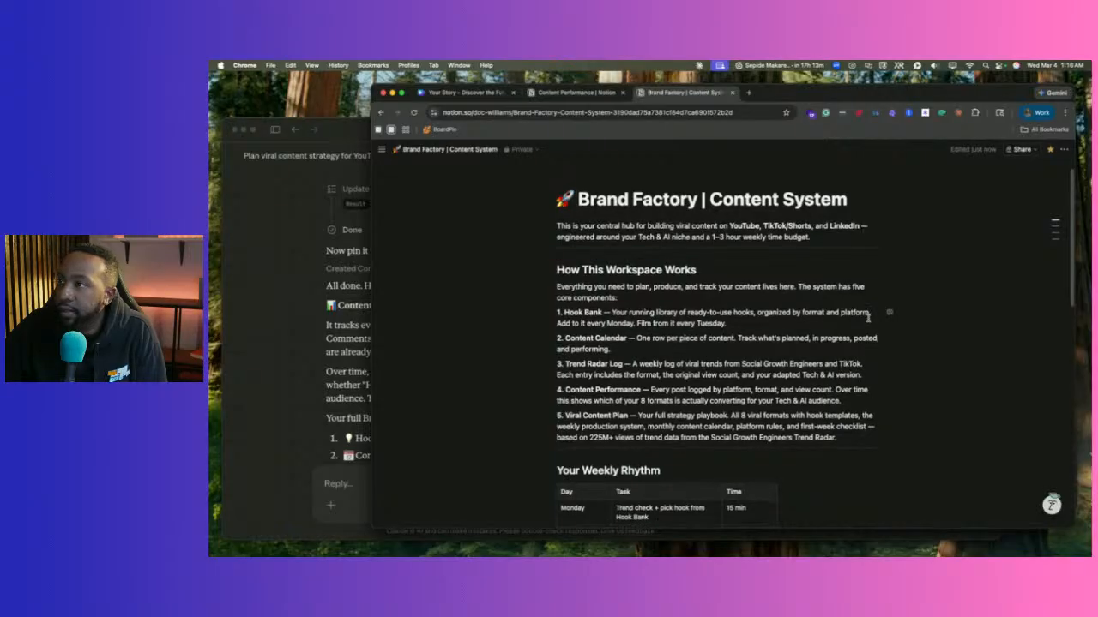
scroll(869, 318, down, 15)
click(232, 360)
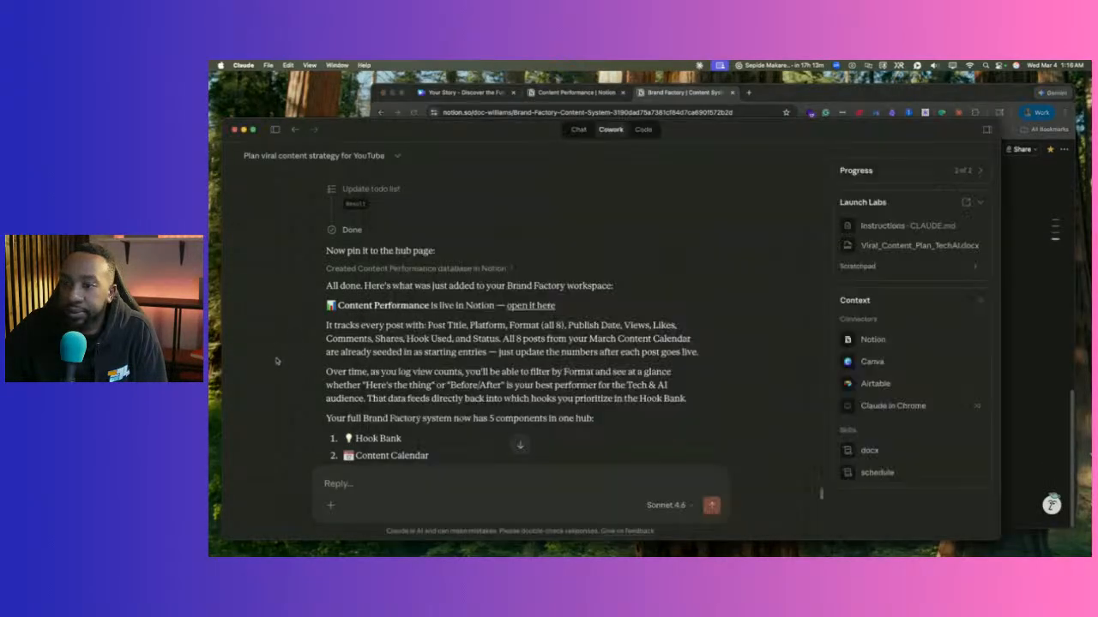
scroll(479, 340, down, 15)
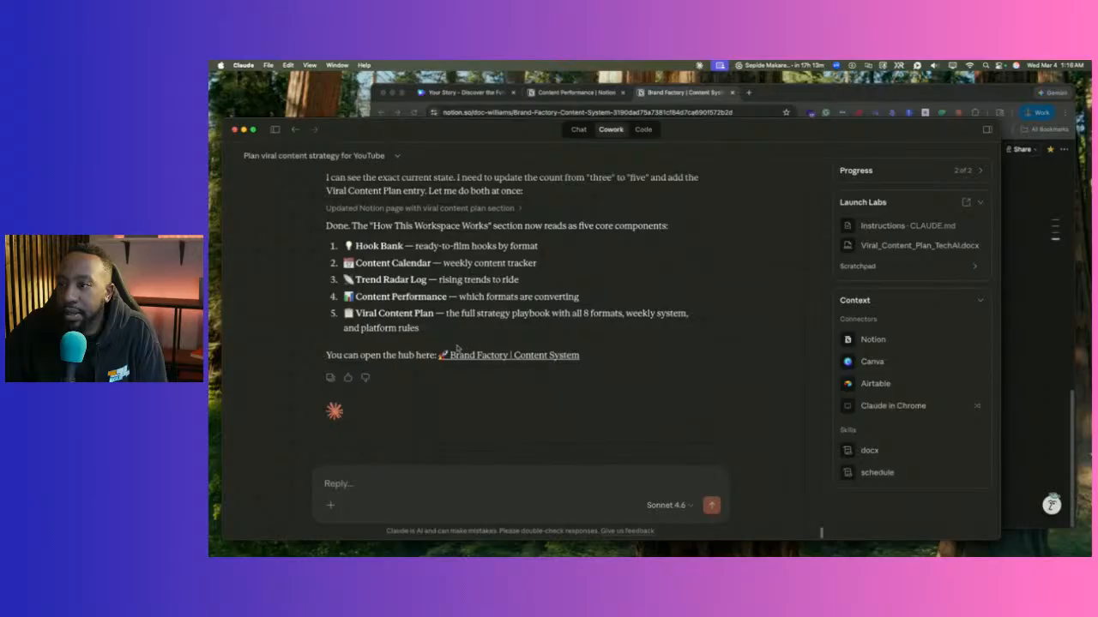
Read Claude's five-component confirmation, then bring the Brand Factory hub page up and scroll it to the top.
scroll(464, 360, up, 4)
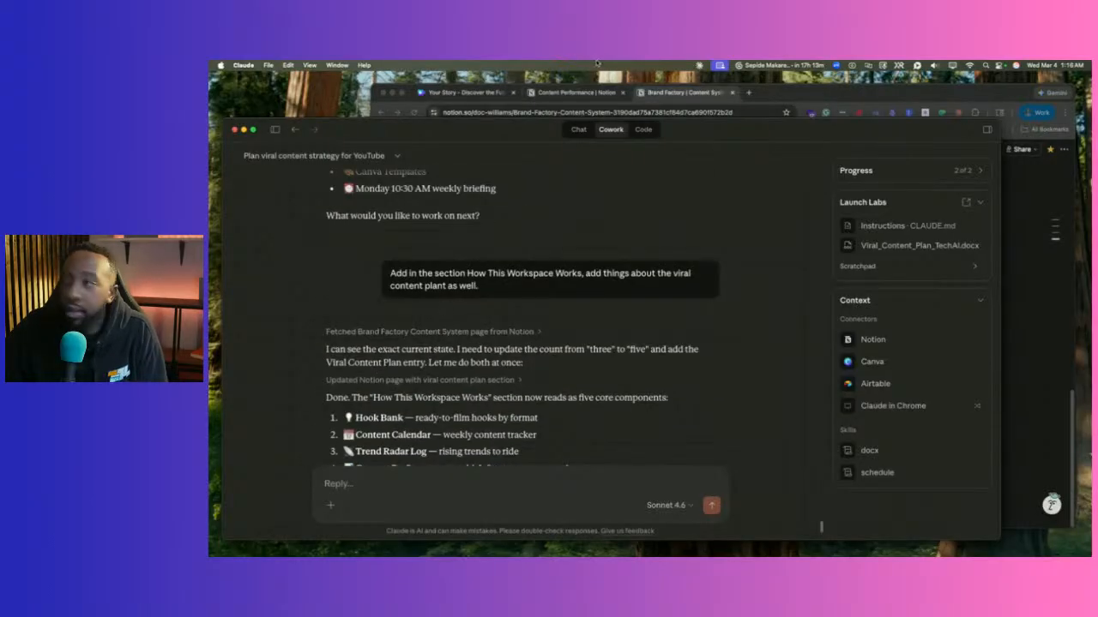
click(691, 100)
scroll(676, 258, up, 10)
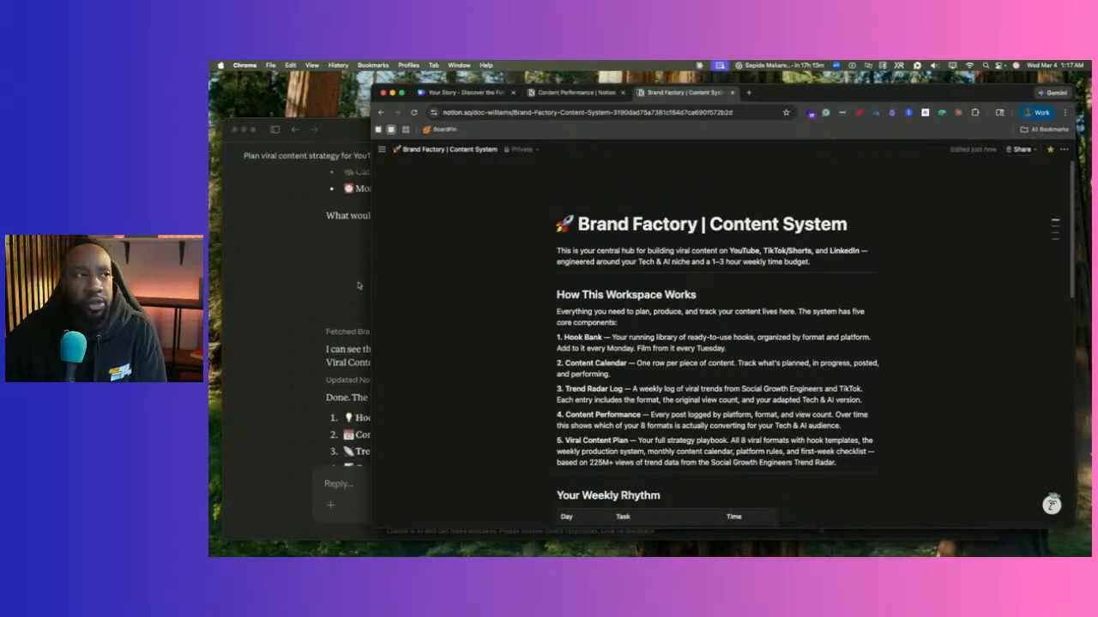
scroll(609, 289, down, 5)
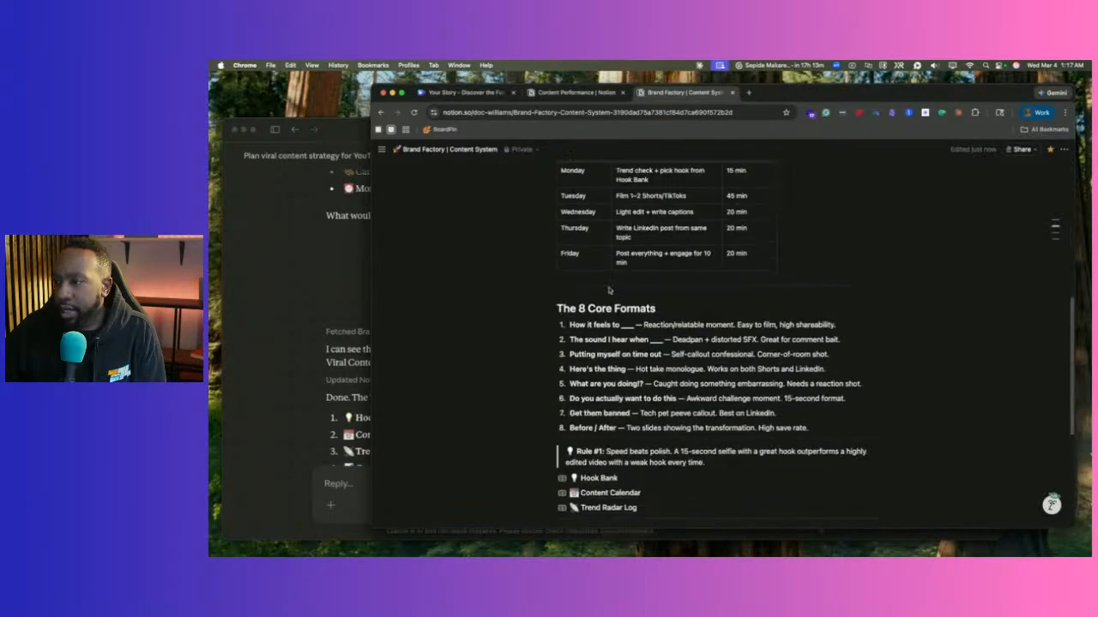
scroll(677, 253, down, 5)
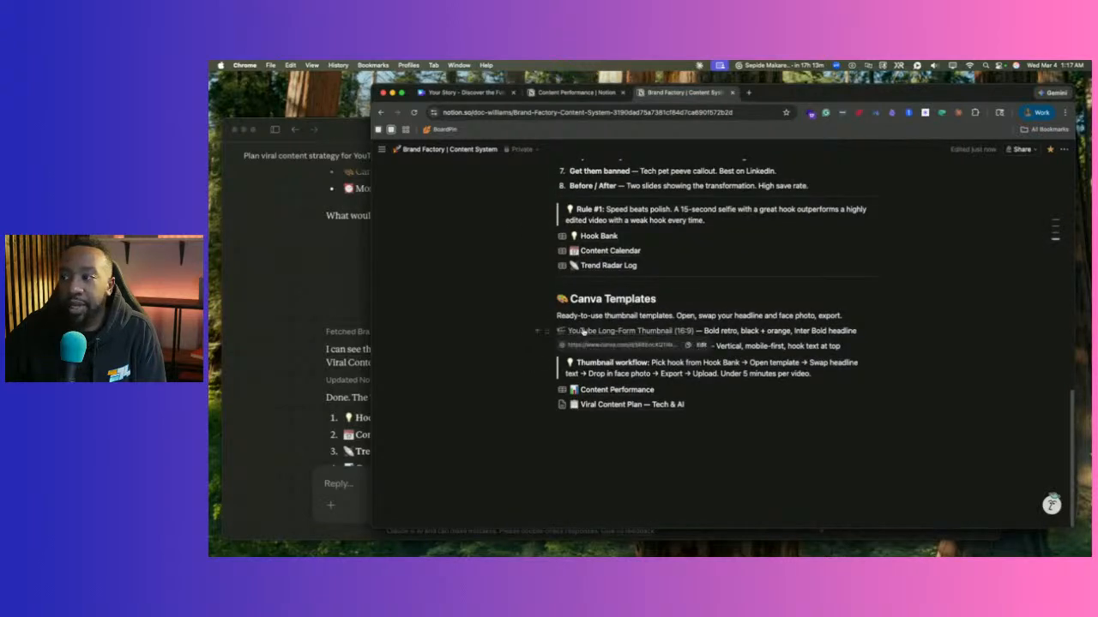
scroll(582, 331, up, 5)
scroll(574, 257, down, 5)
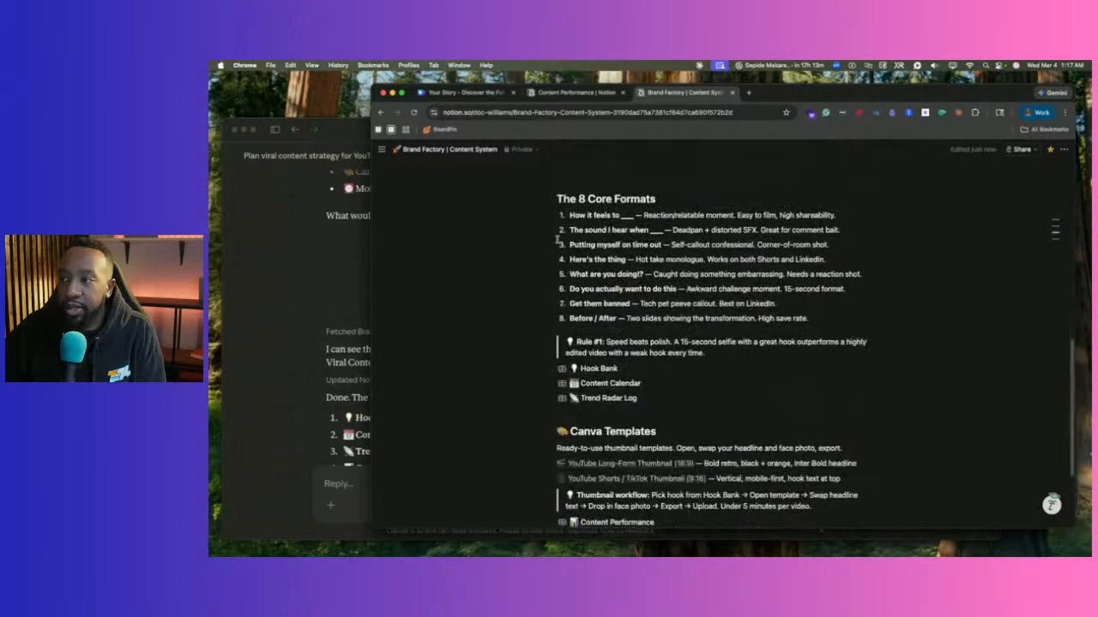
click(598, 292)
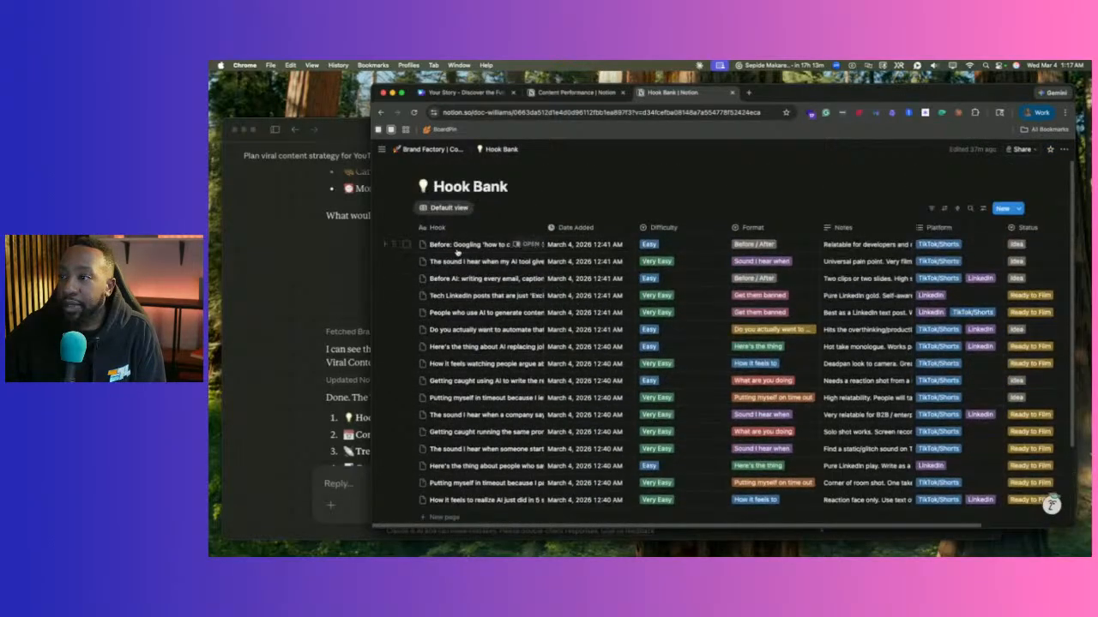
click(524, 246)
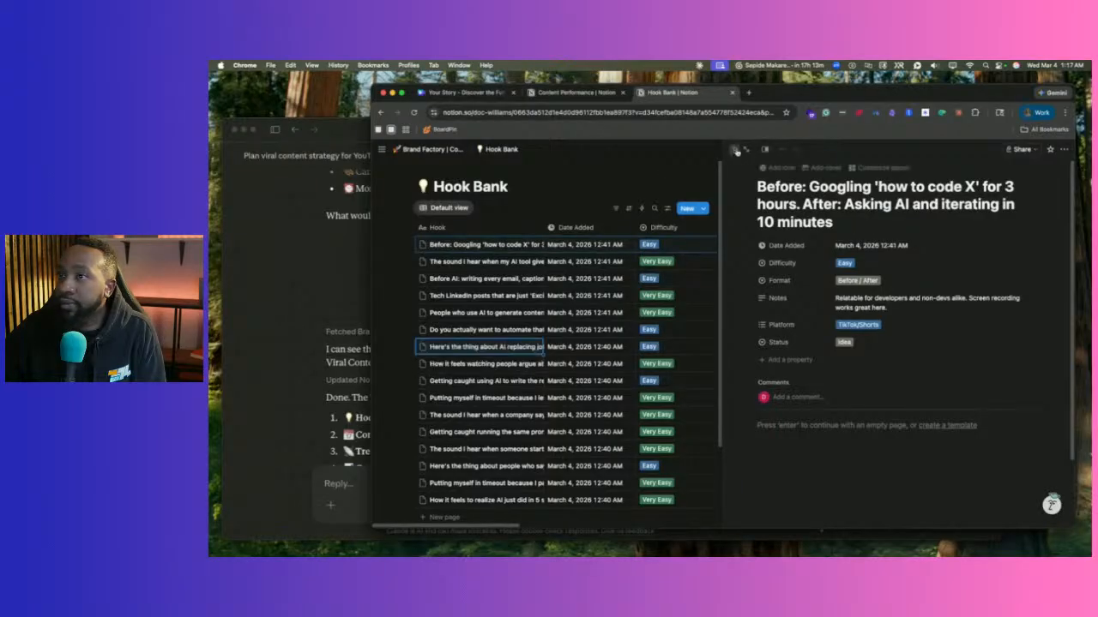
click(734, 149)
click(429, 150)
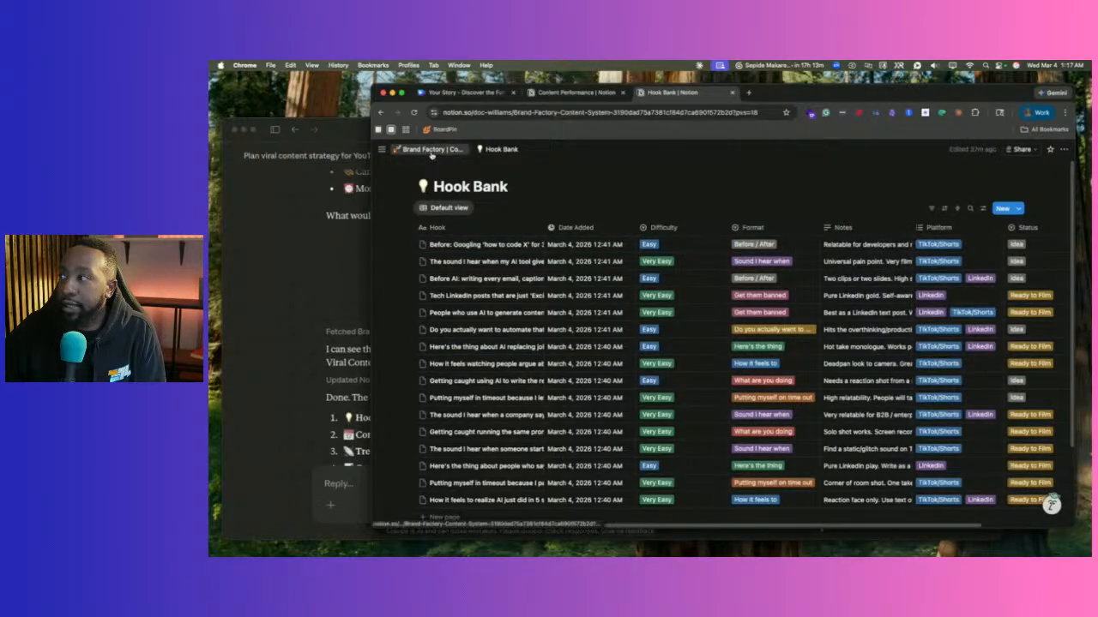